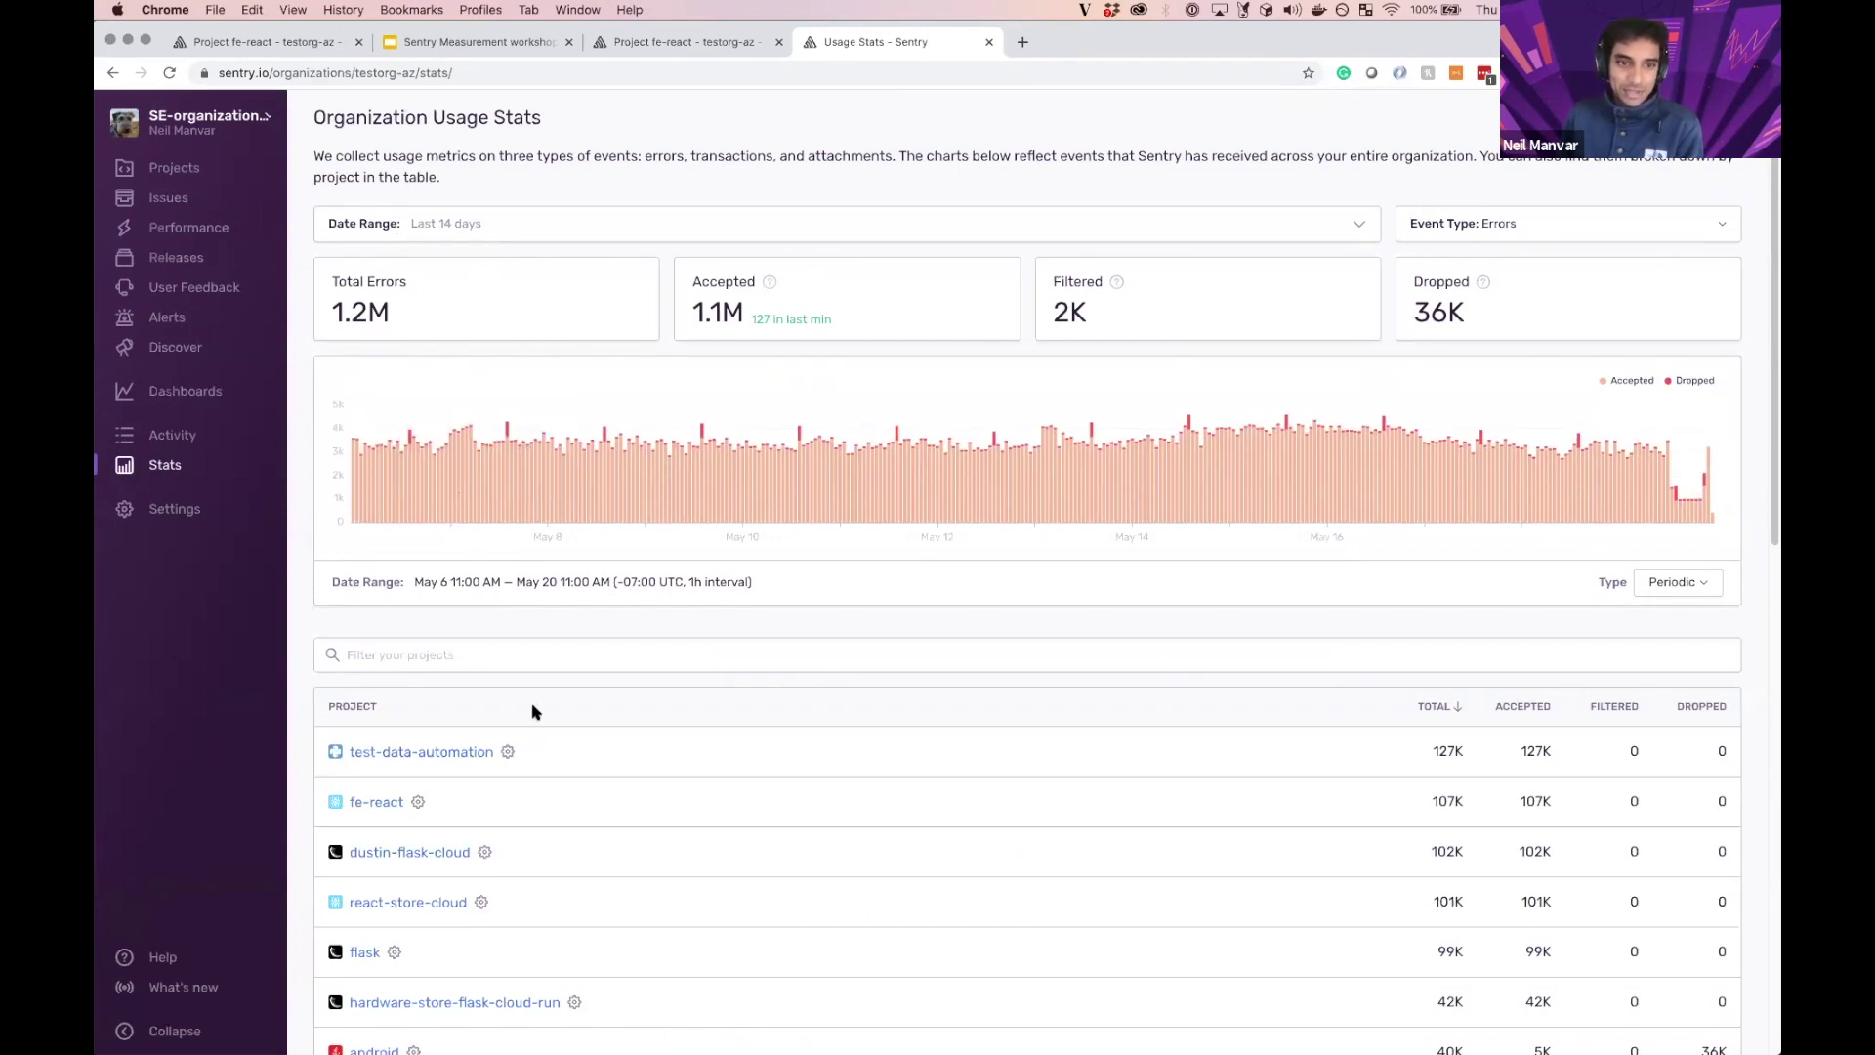
Step: Set the date range of the organization usage stats to the last 30 days
left_click(525, 650)
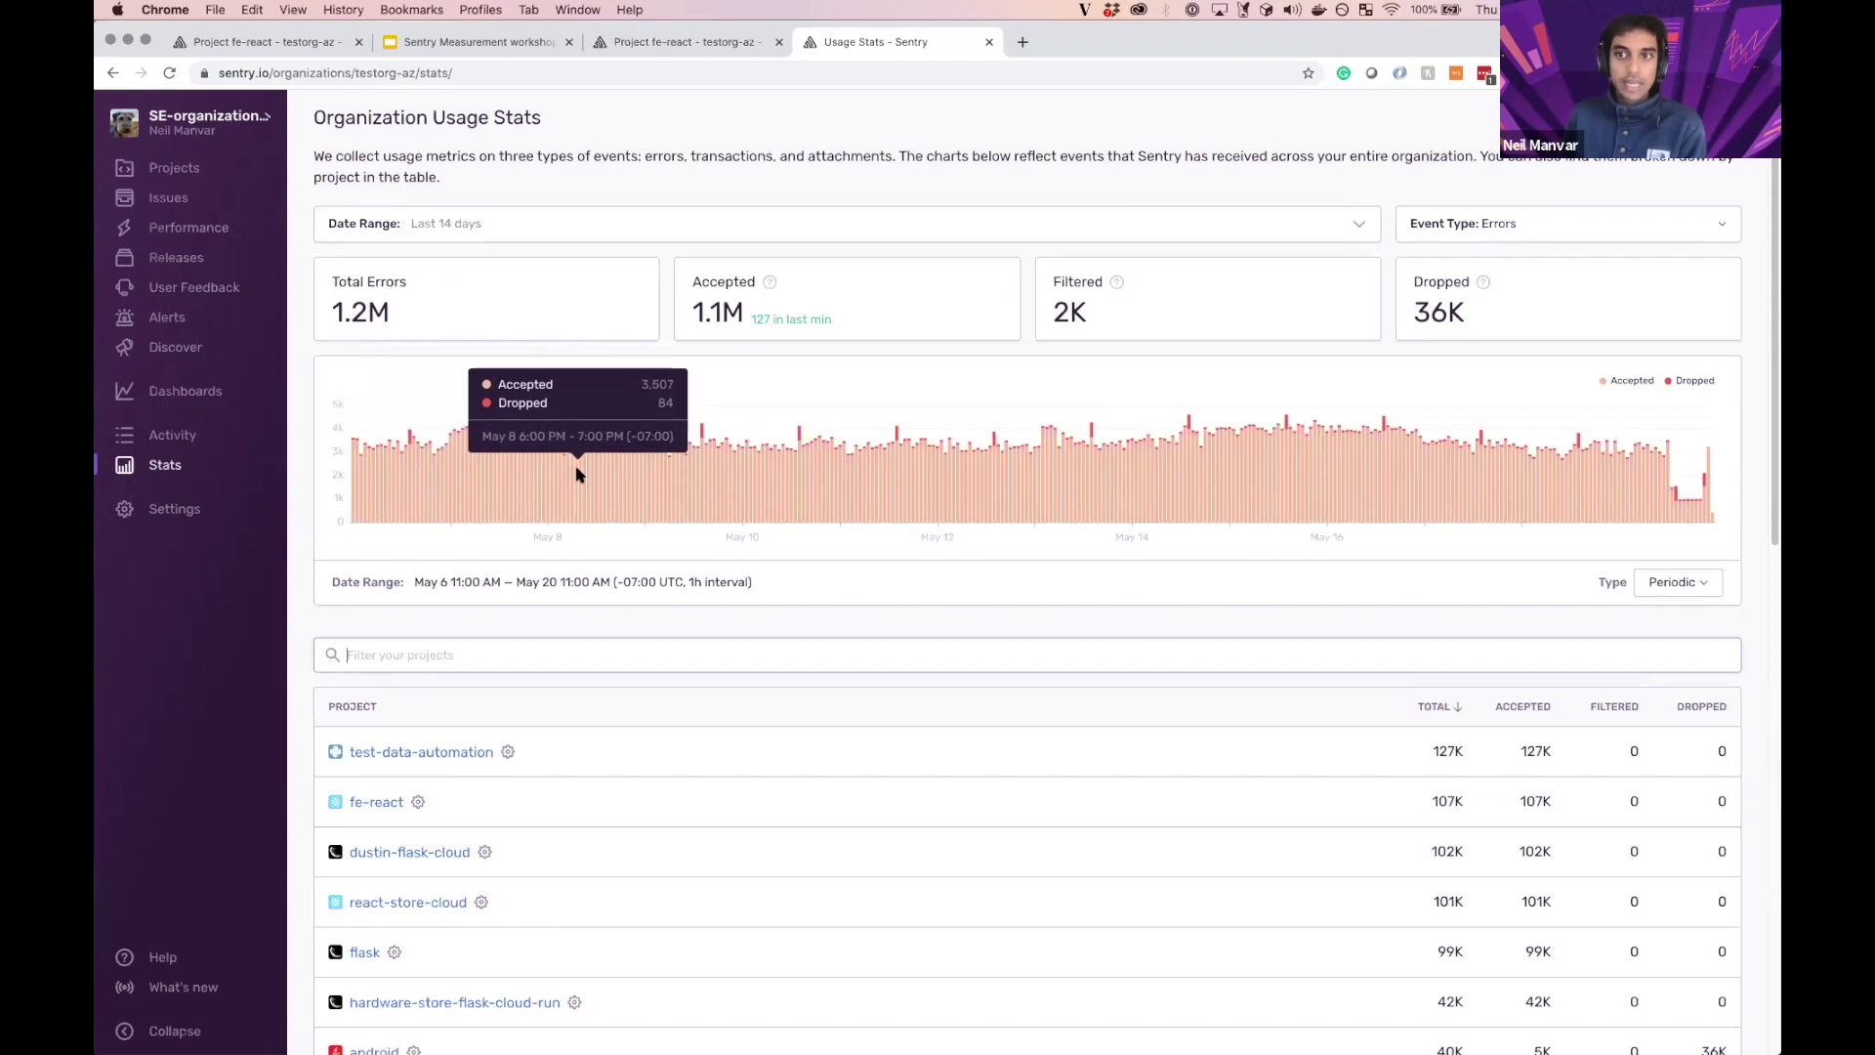
left_click(523, 238)
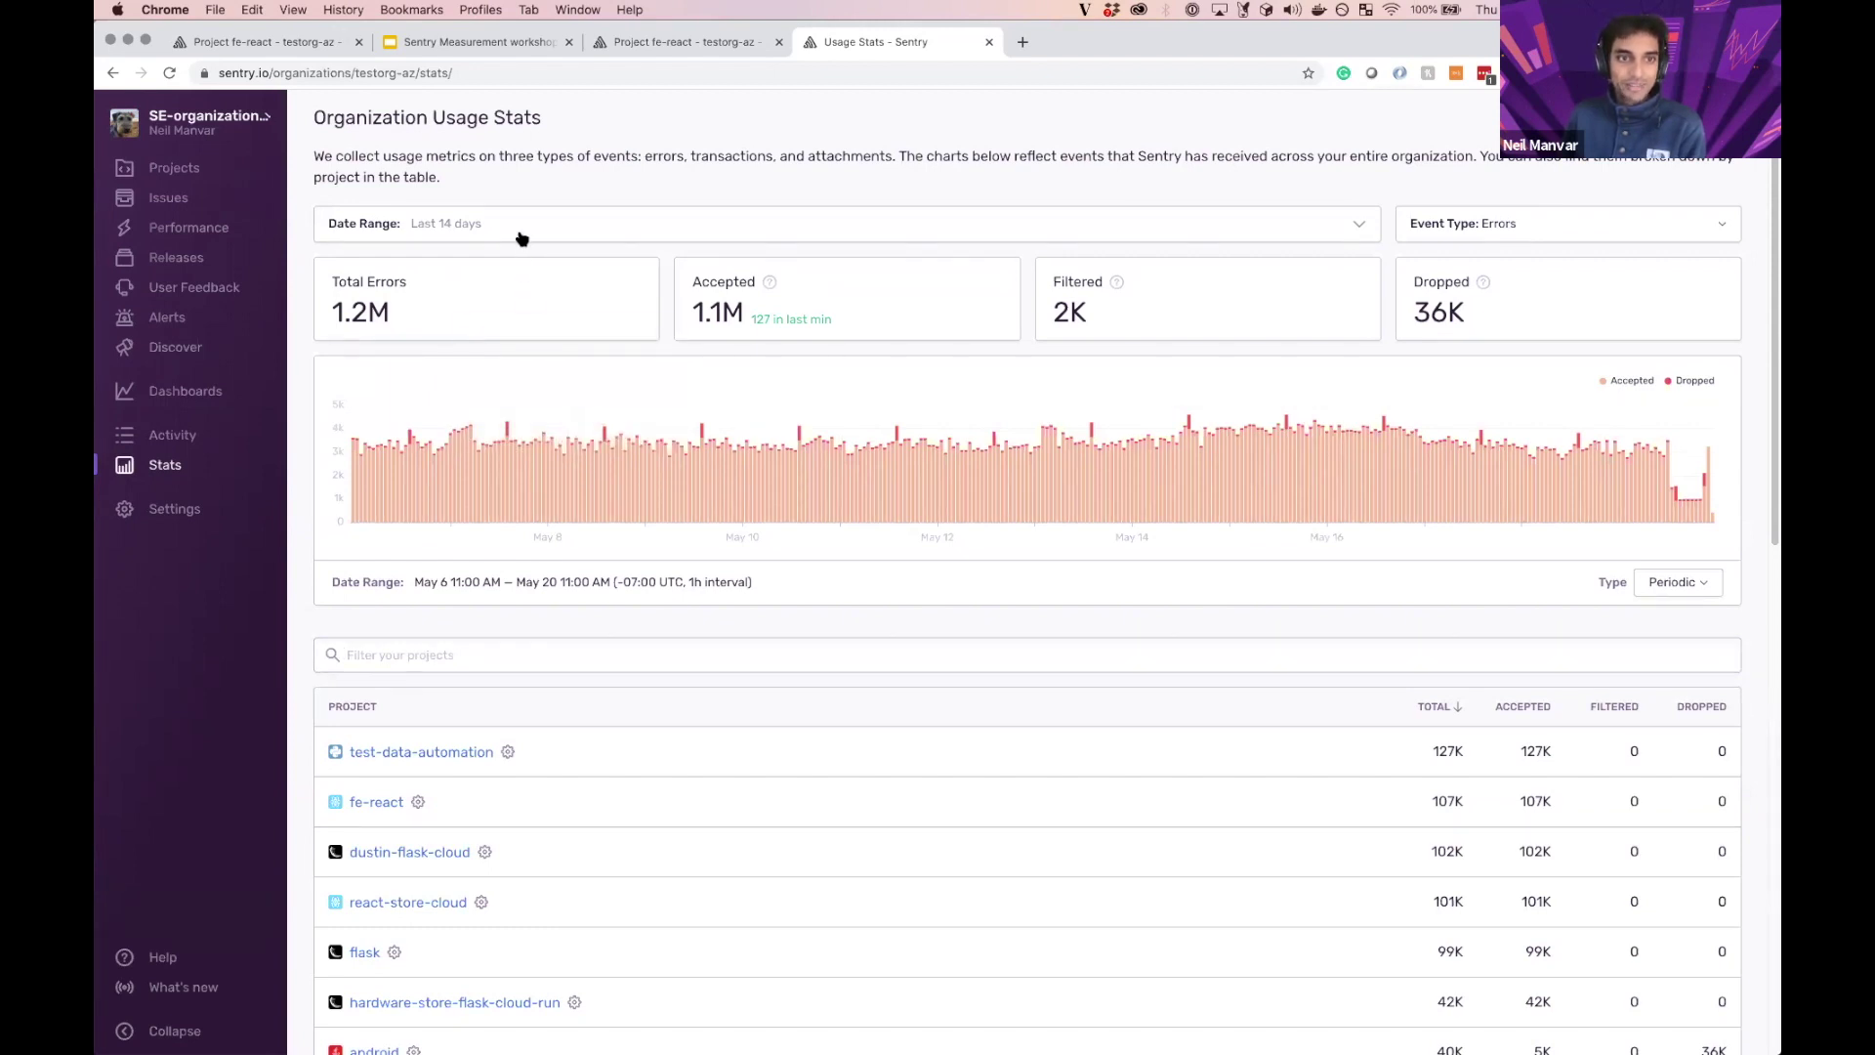
left_click(522, 238)
left_click(474, 422)
Step: Check the available event types and examine the total and accepted error figures
left_click(1425, 227)
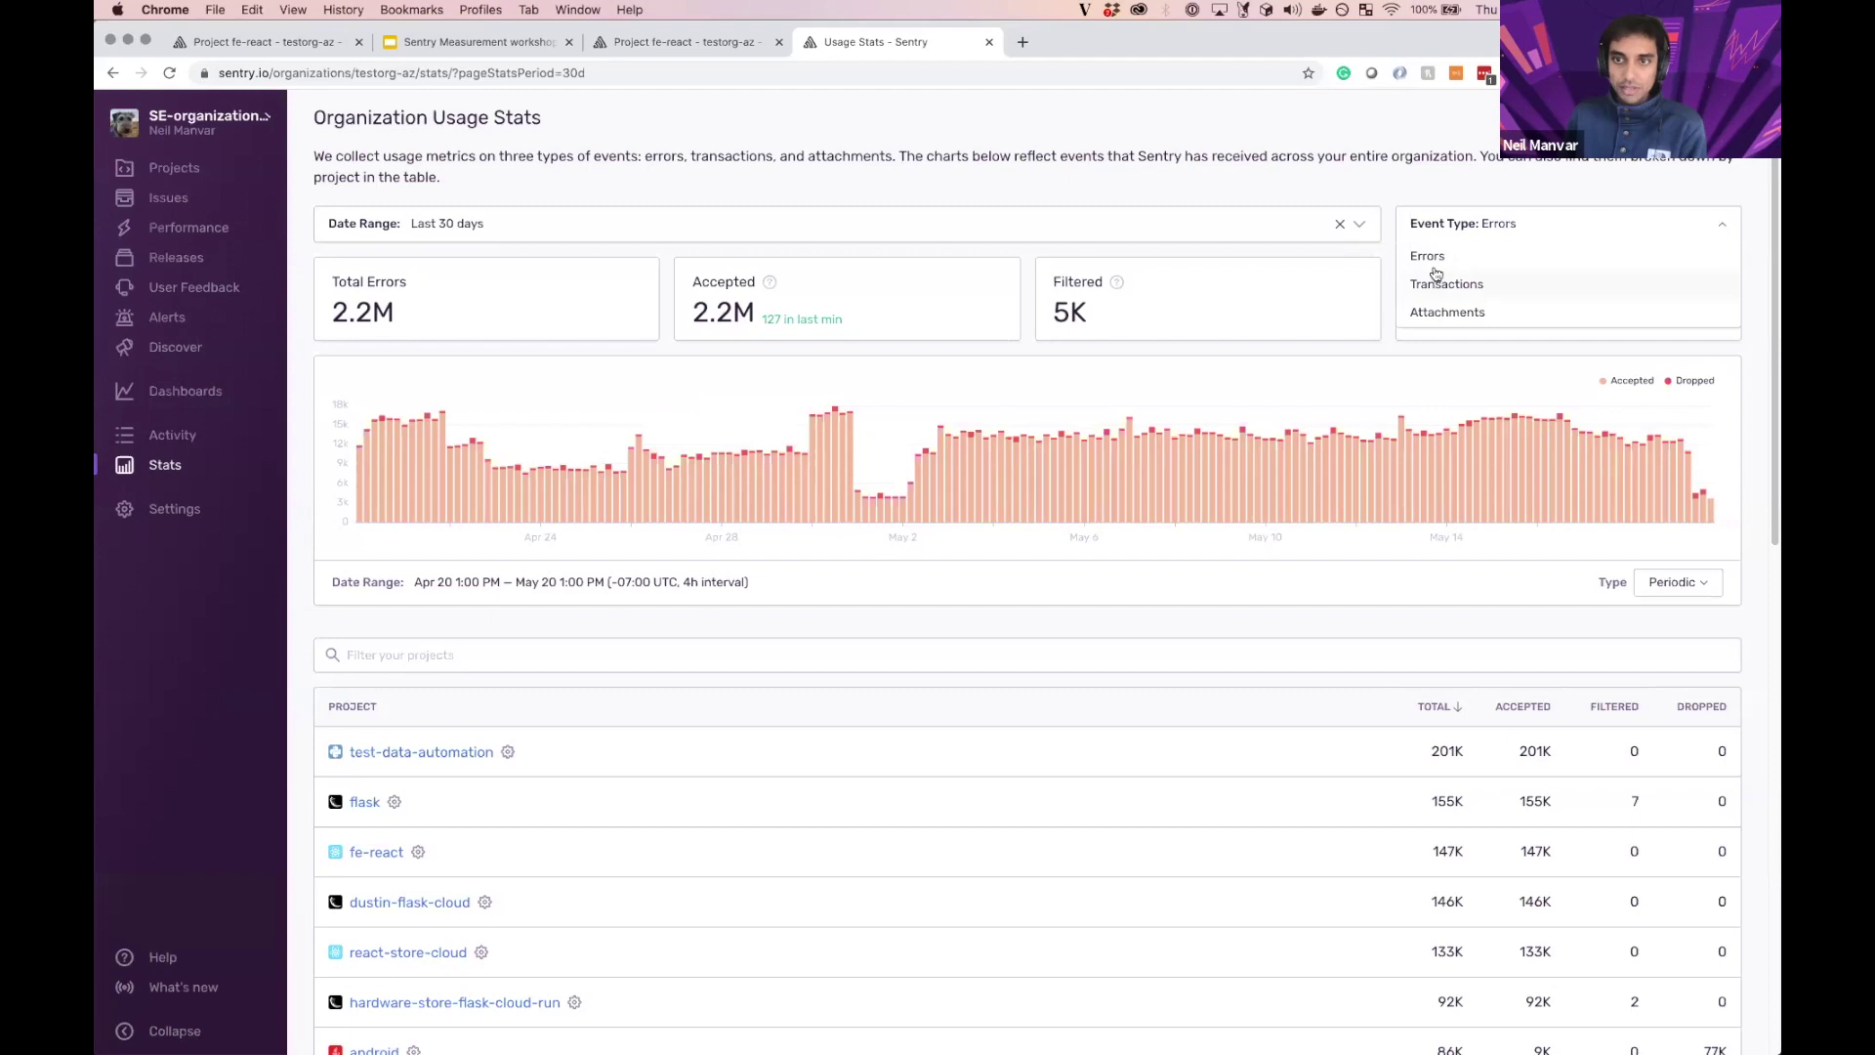
left_click(1378, 179)
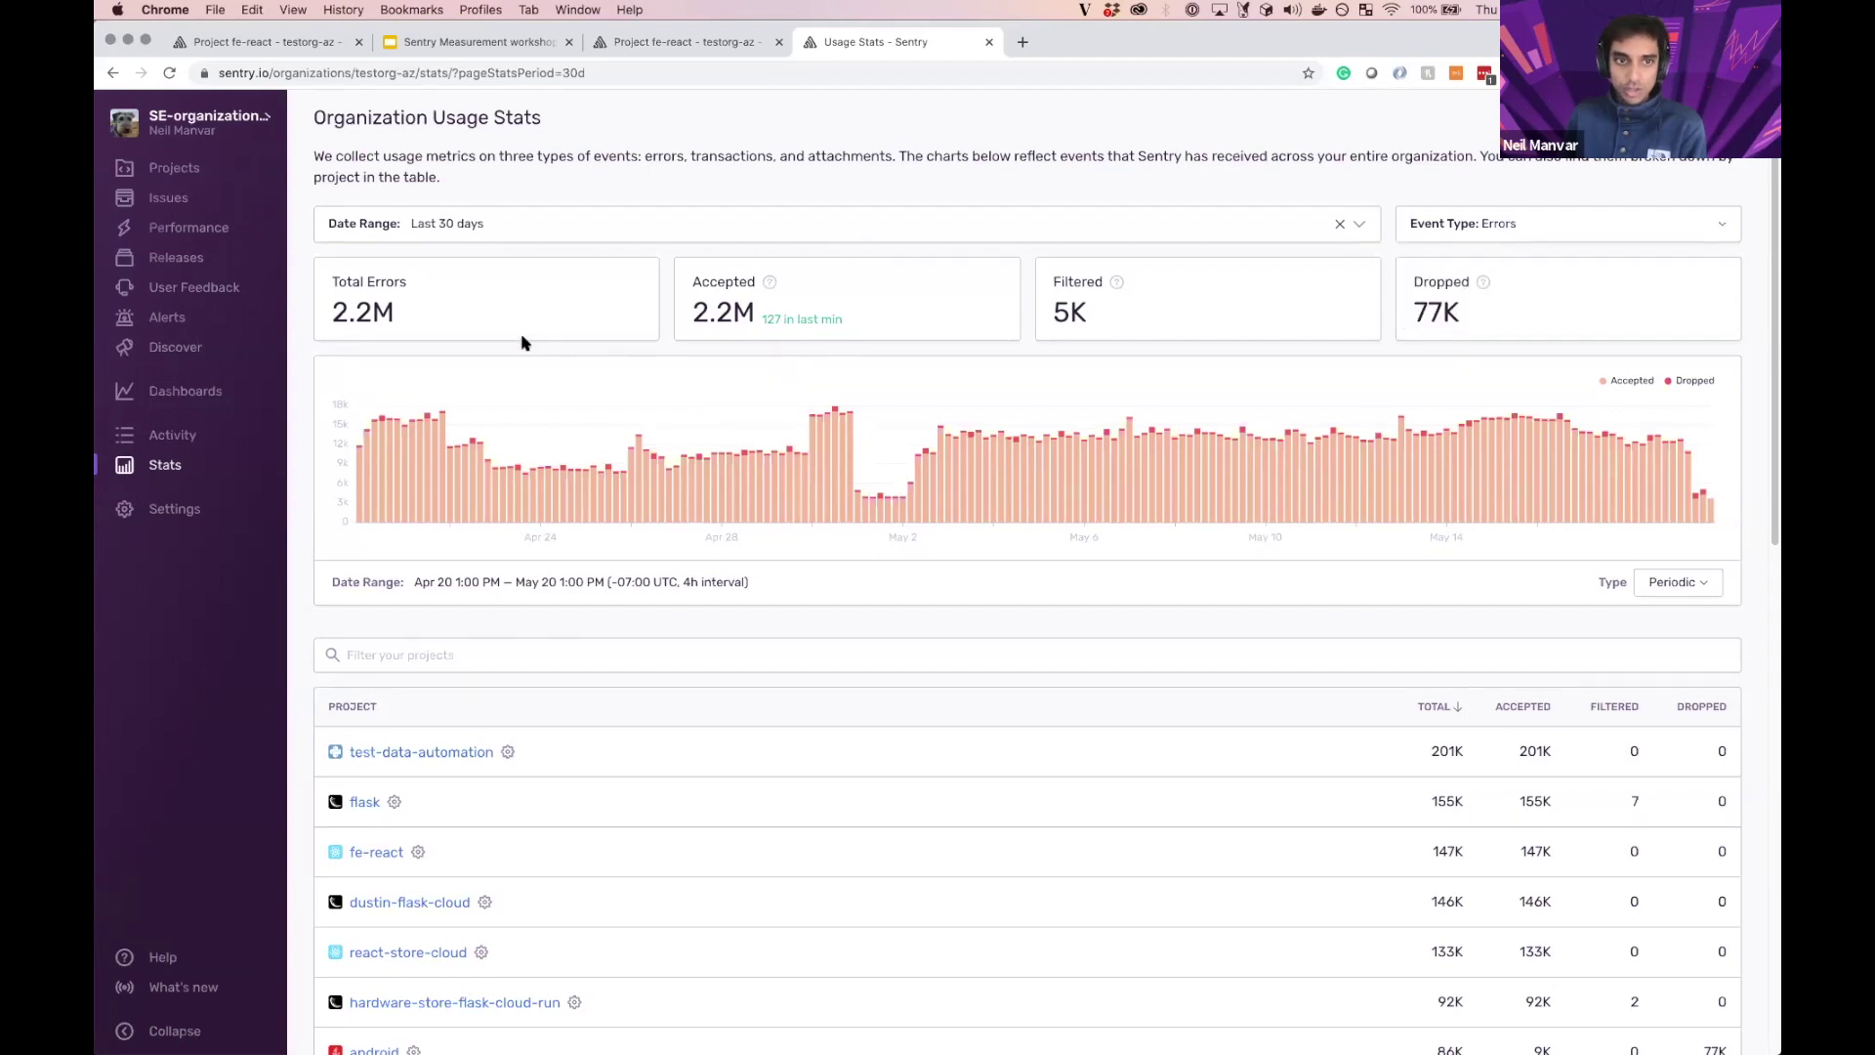
left_click_drag(395, 311, 331, 299)
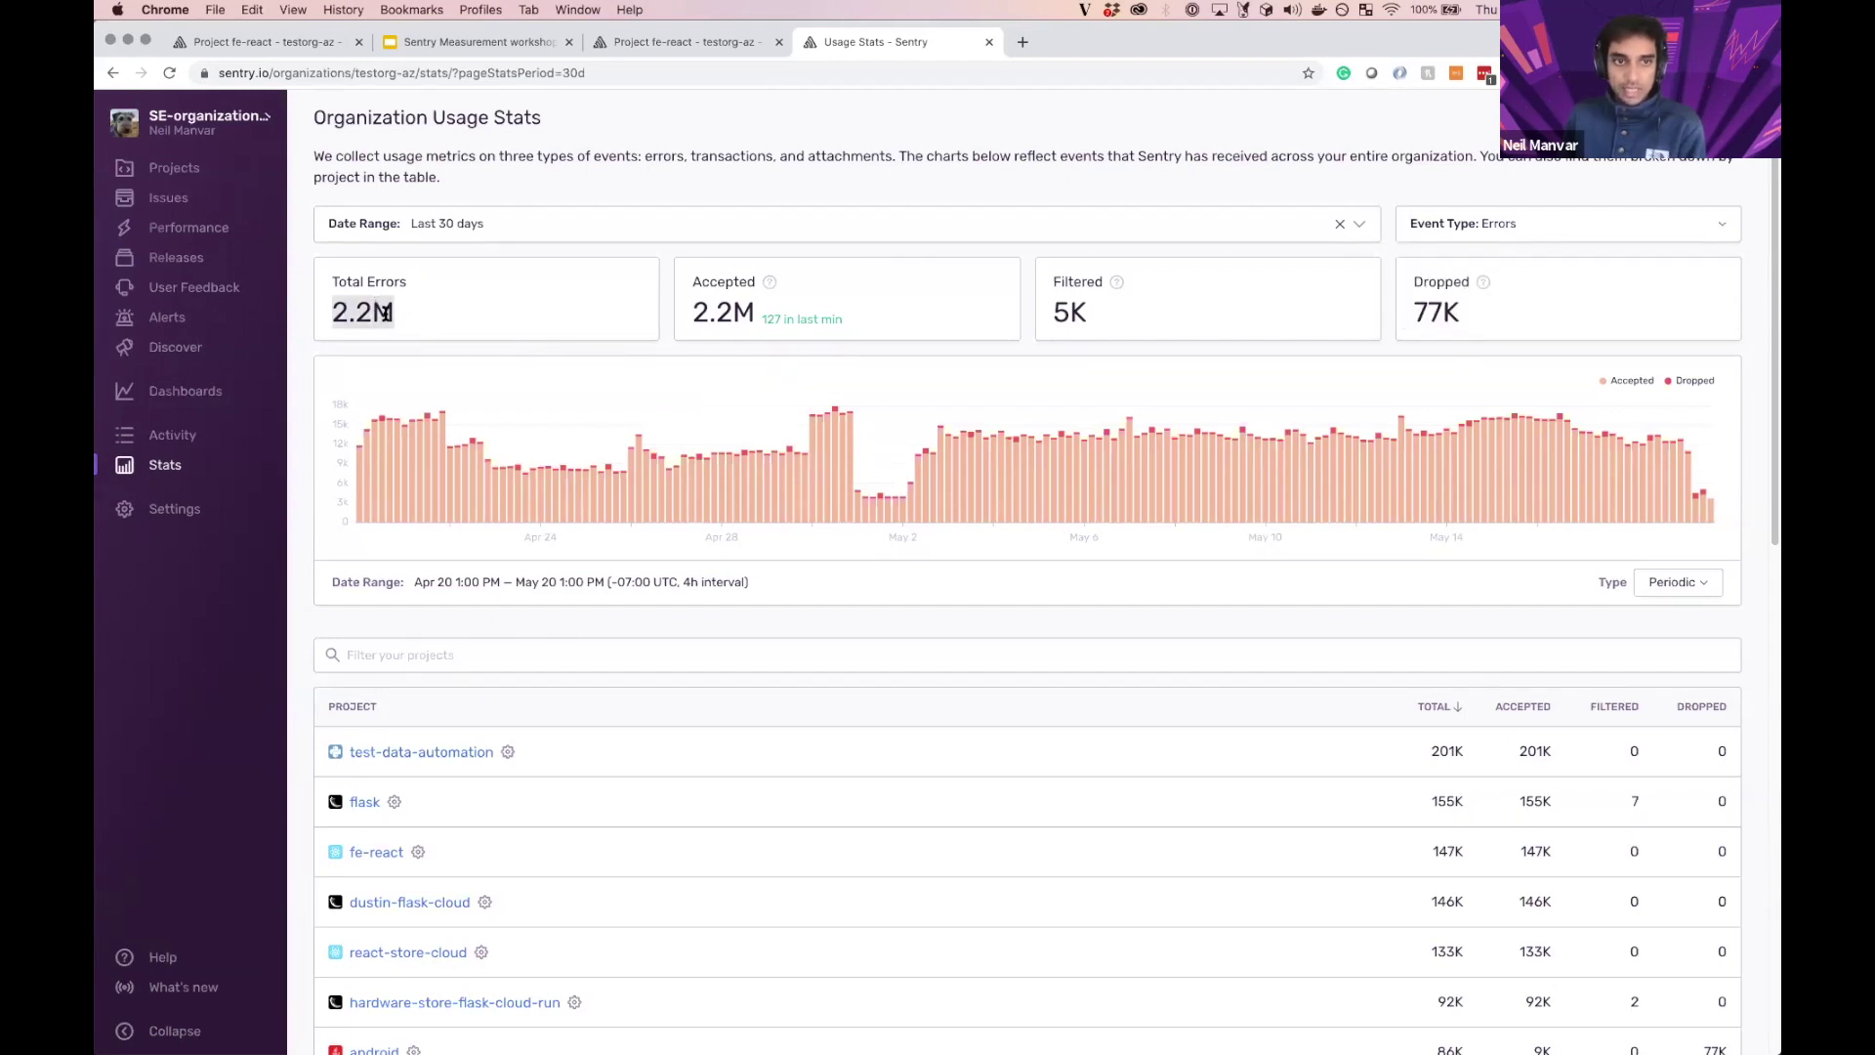
double_click(735, 312)
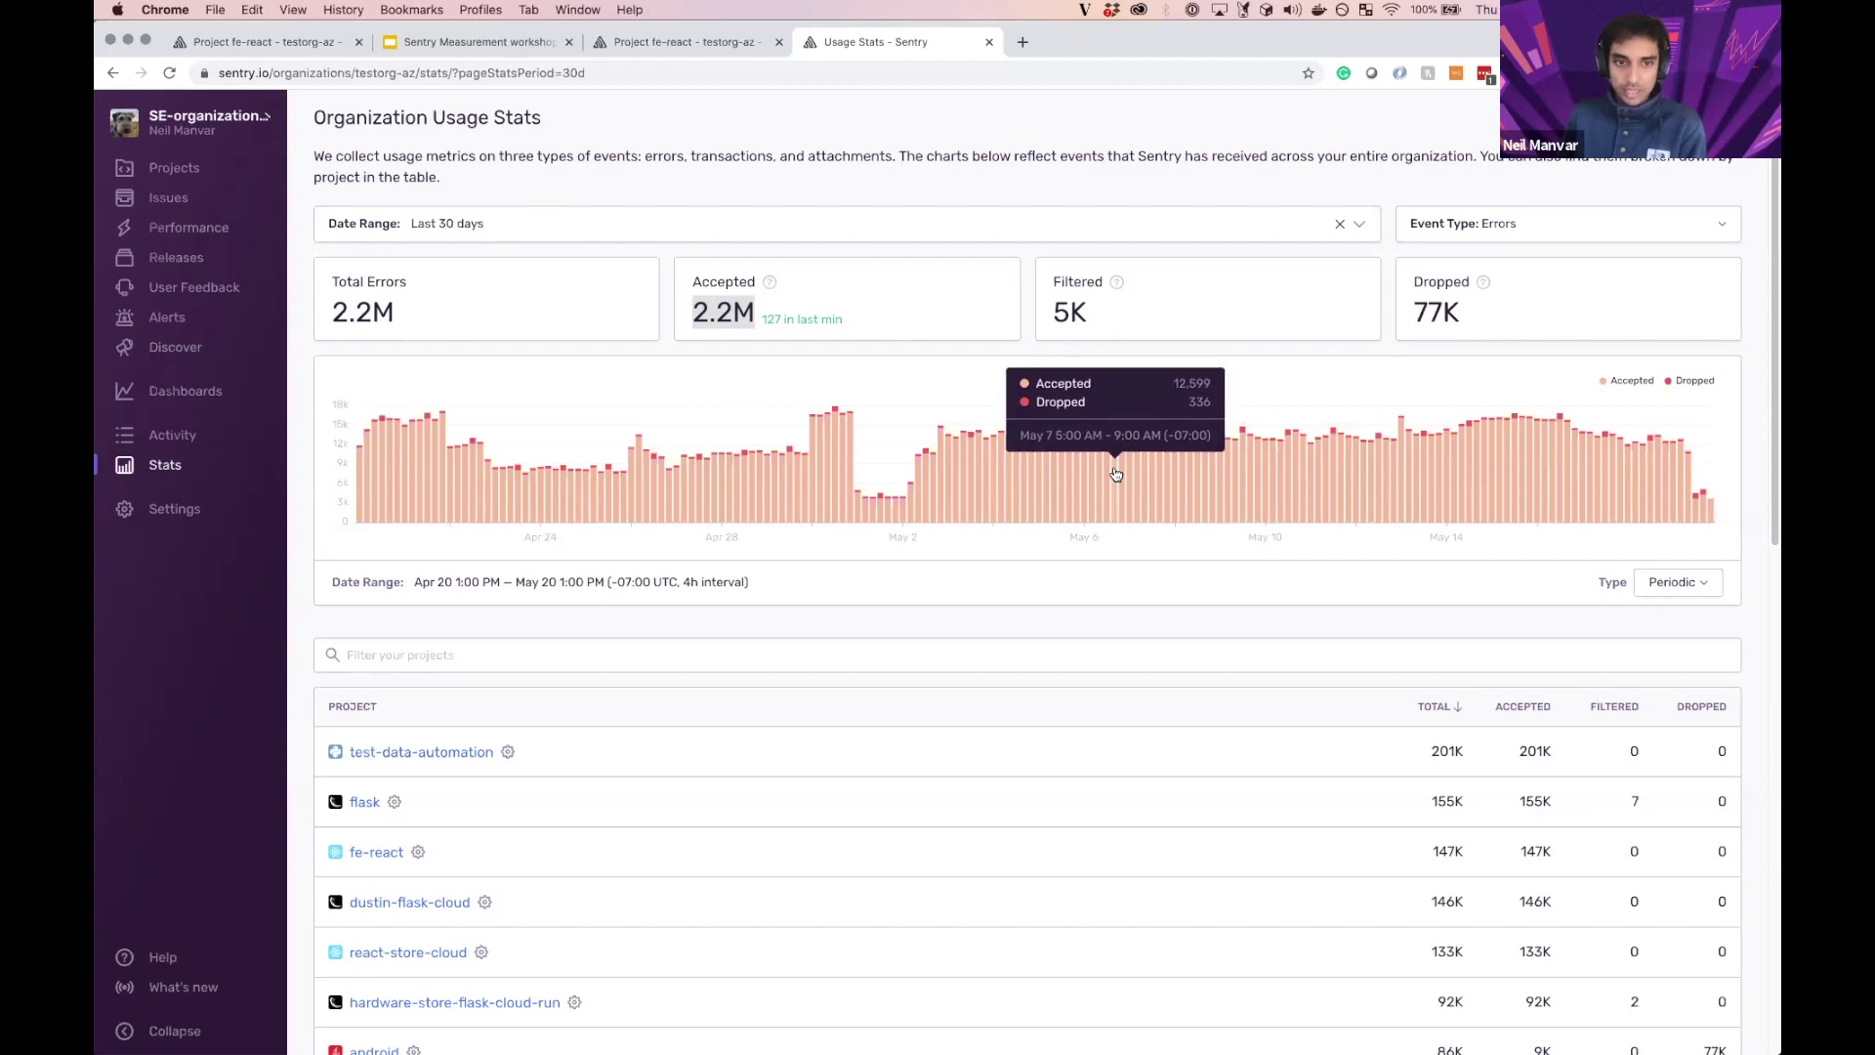
Step: Change the usage chart's type to Cumulative and sort the project table by total
left_click(1707, 583)
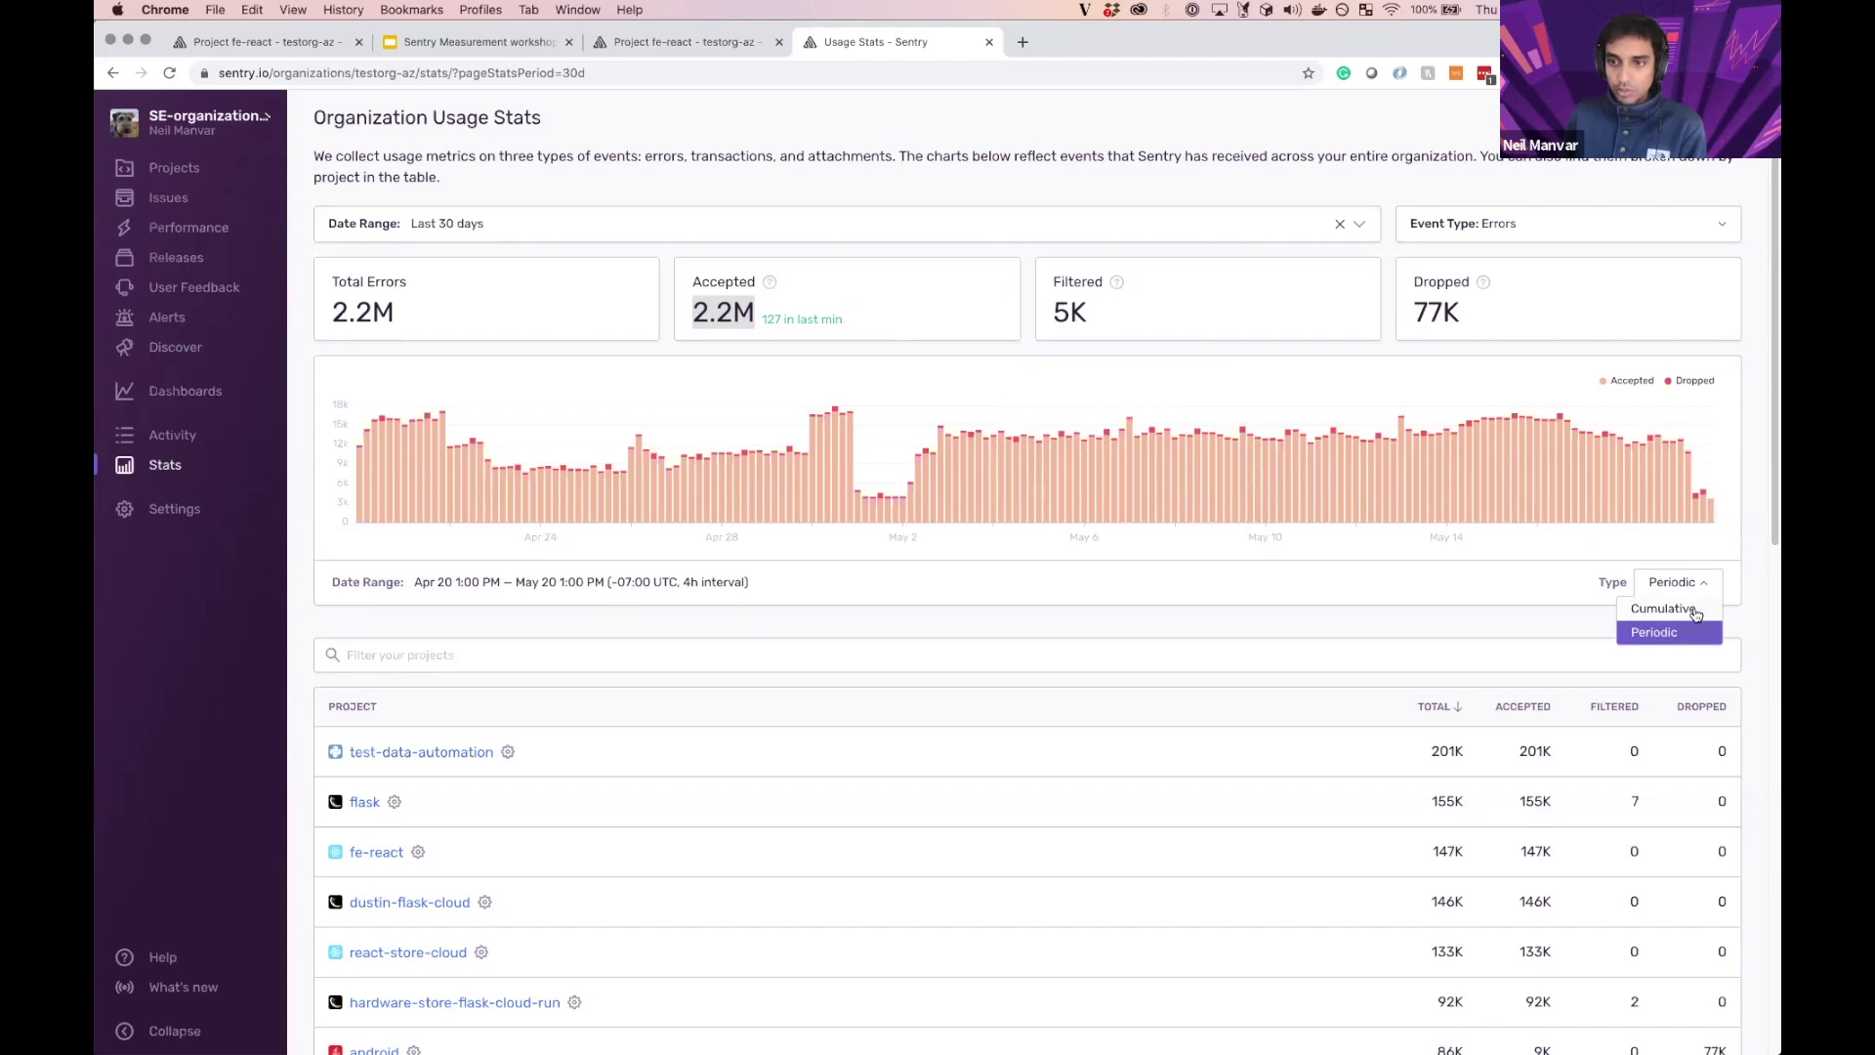
left_click(1696, 609)
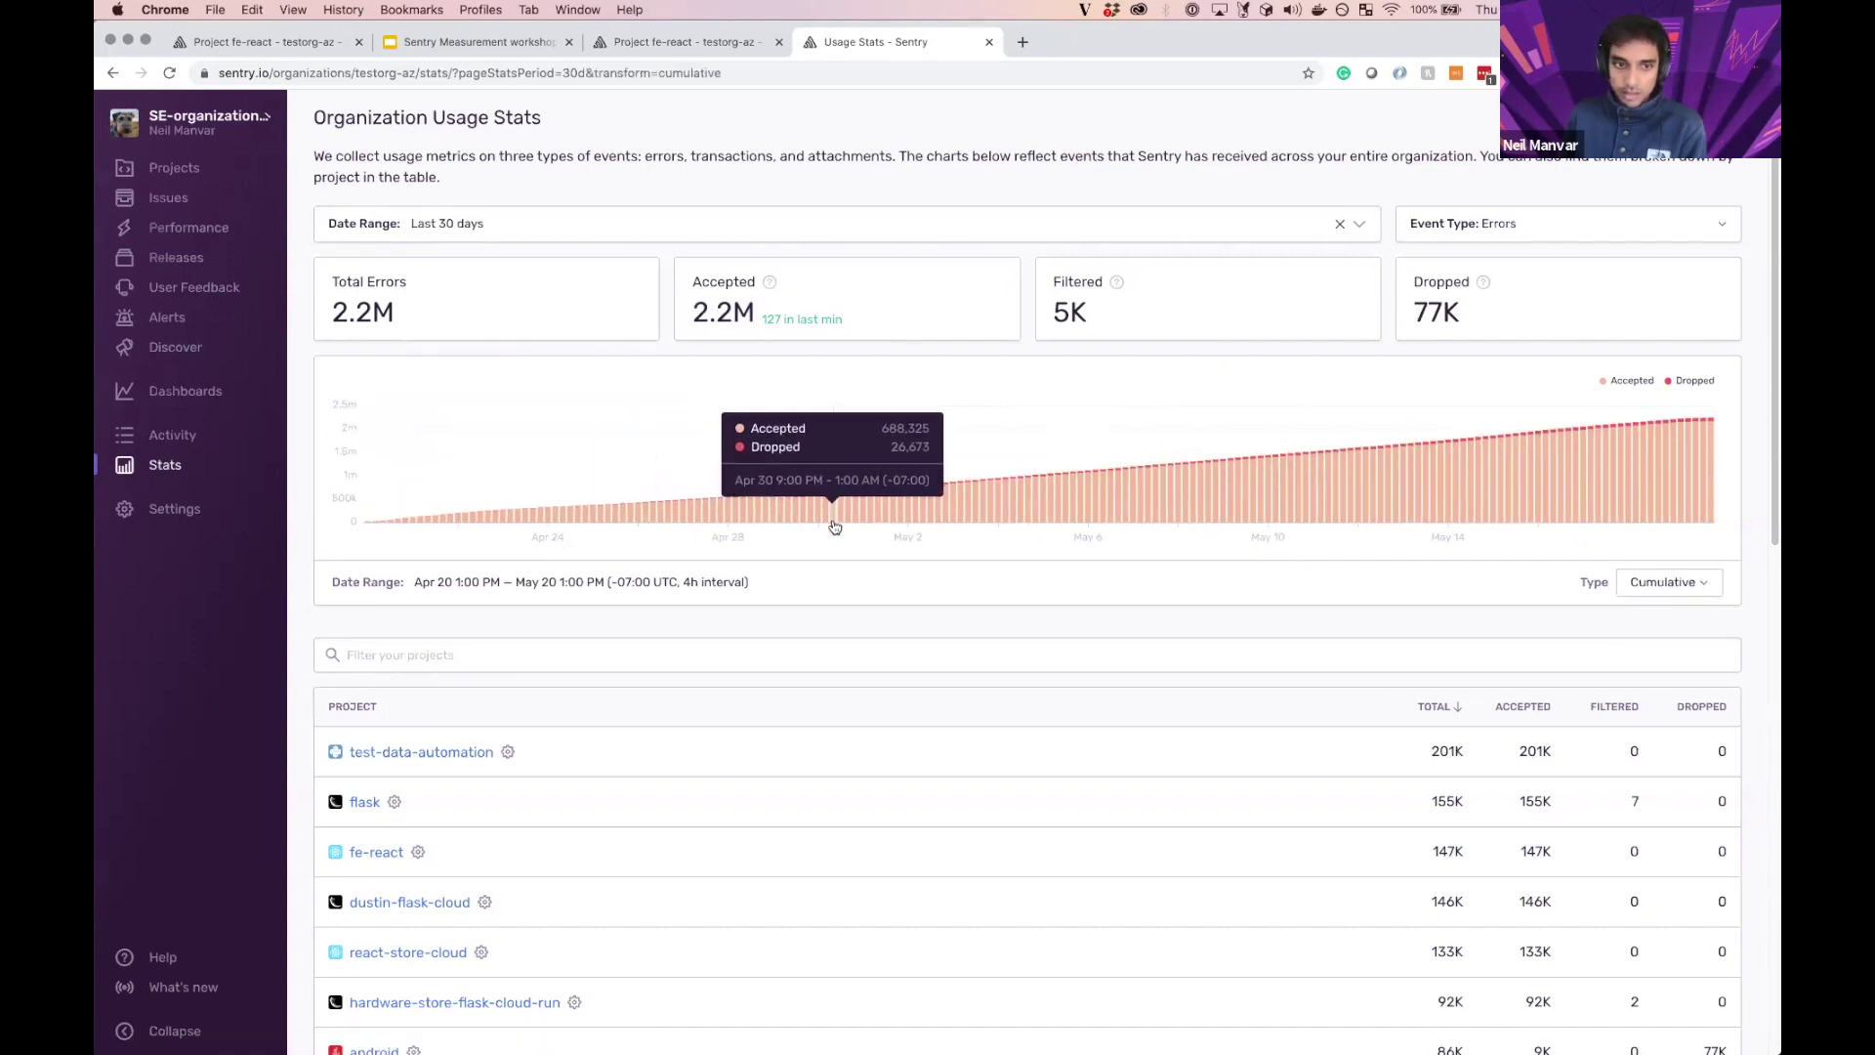
scroll(916, 647, "down", 2)
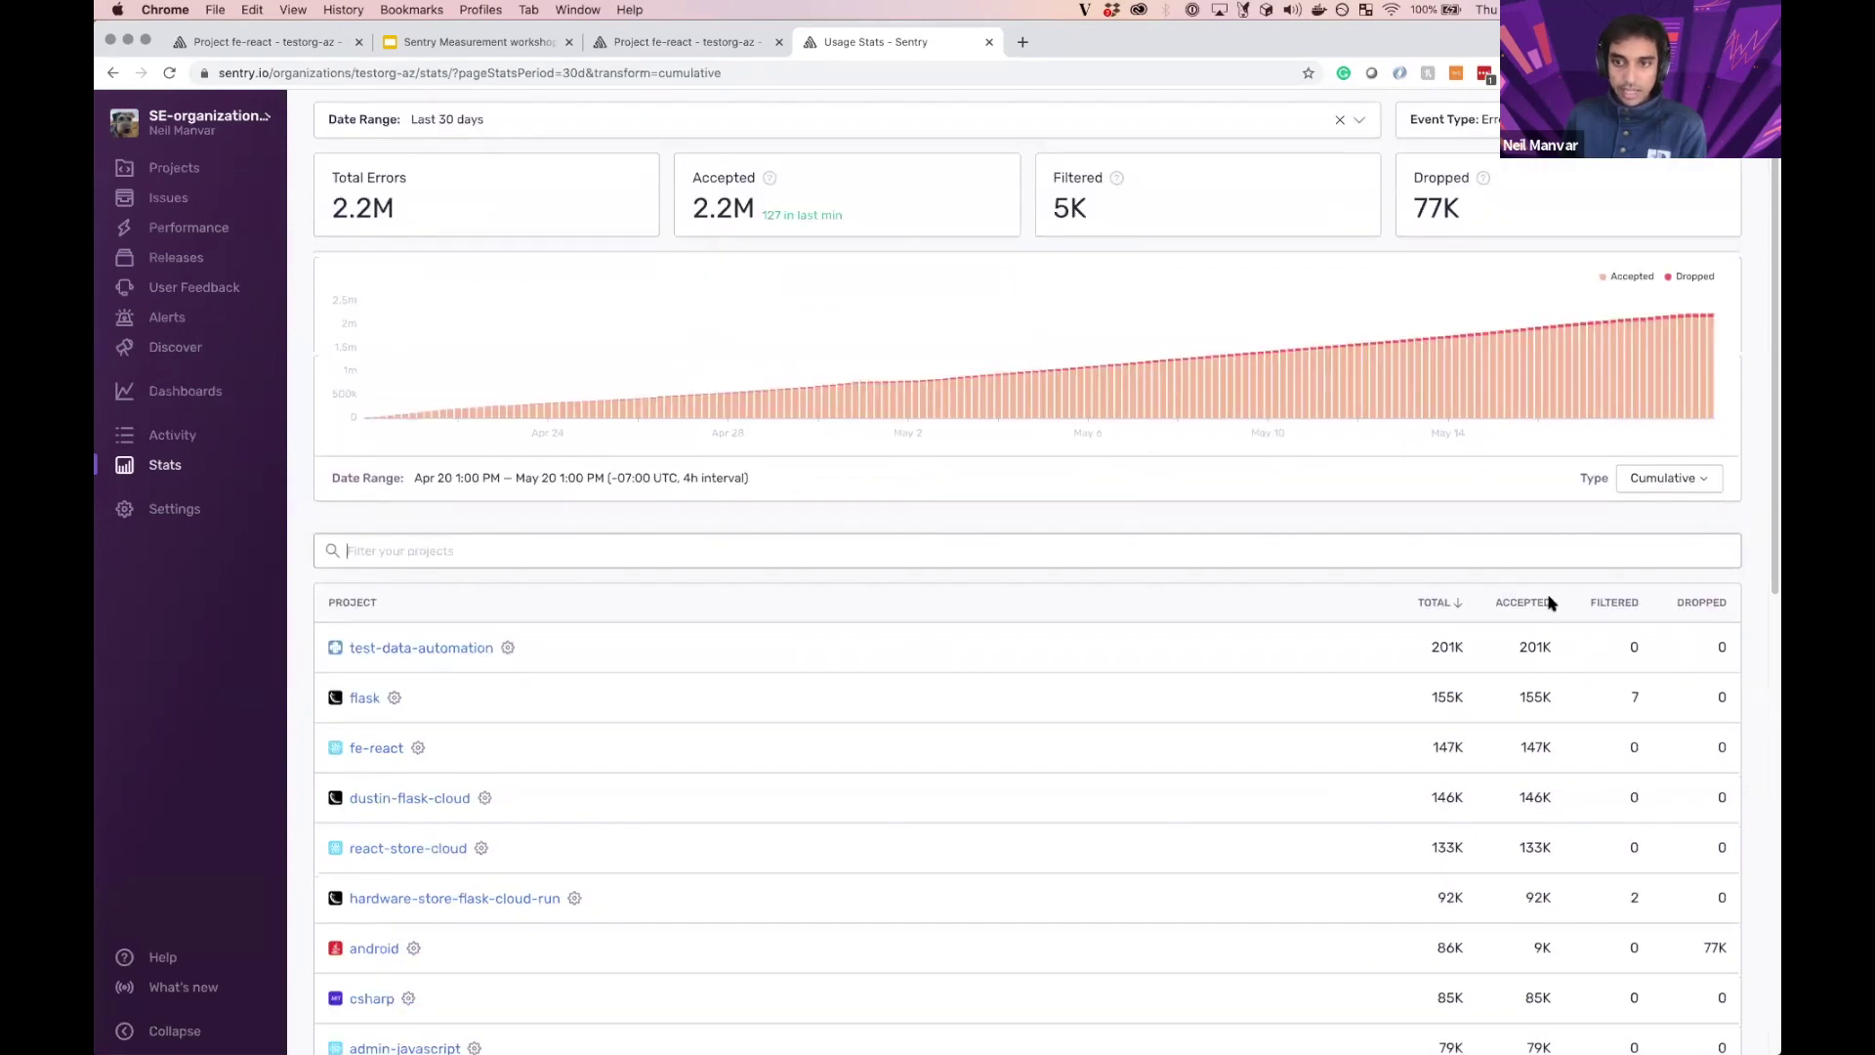
left_click(1455, 603)
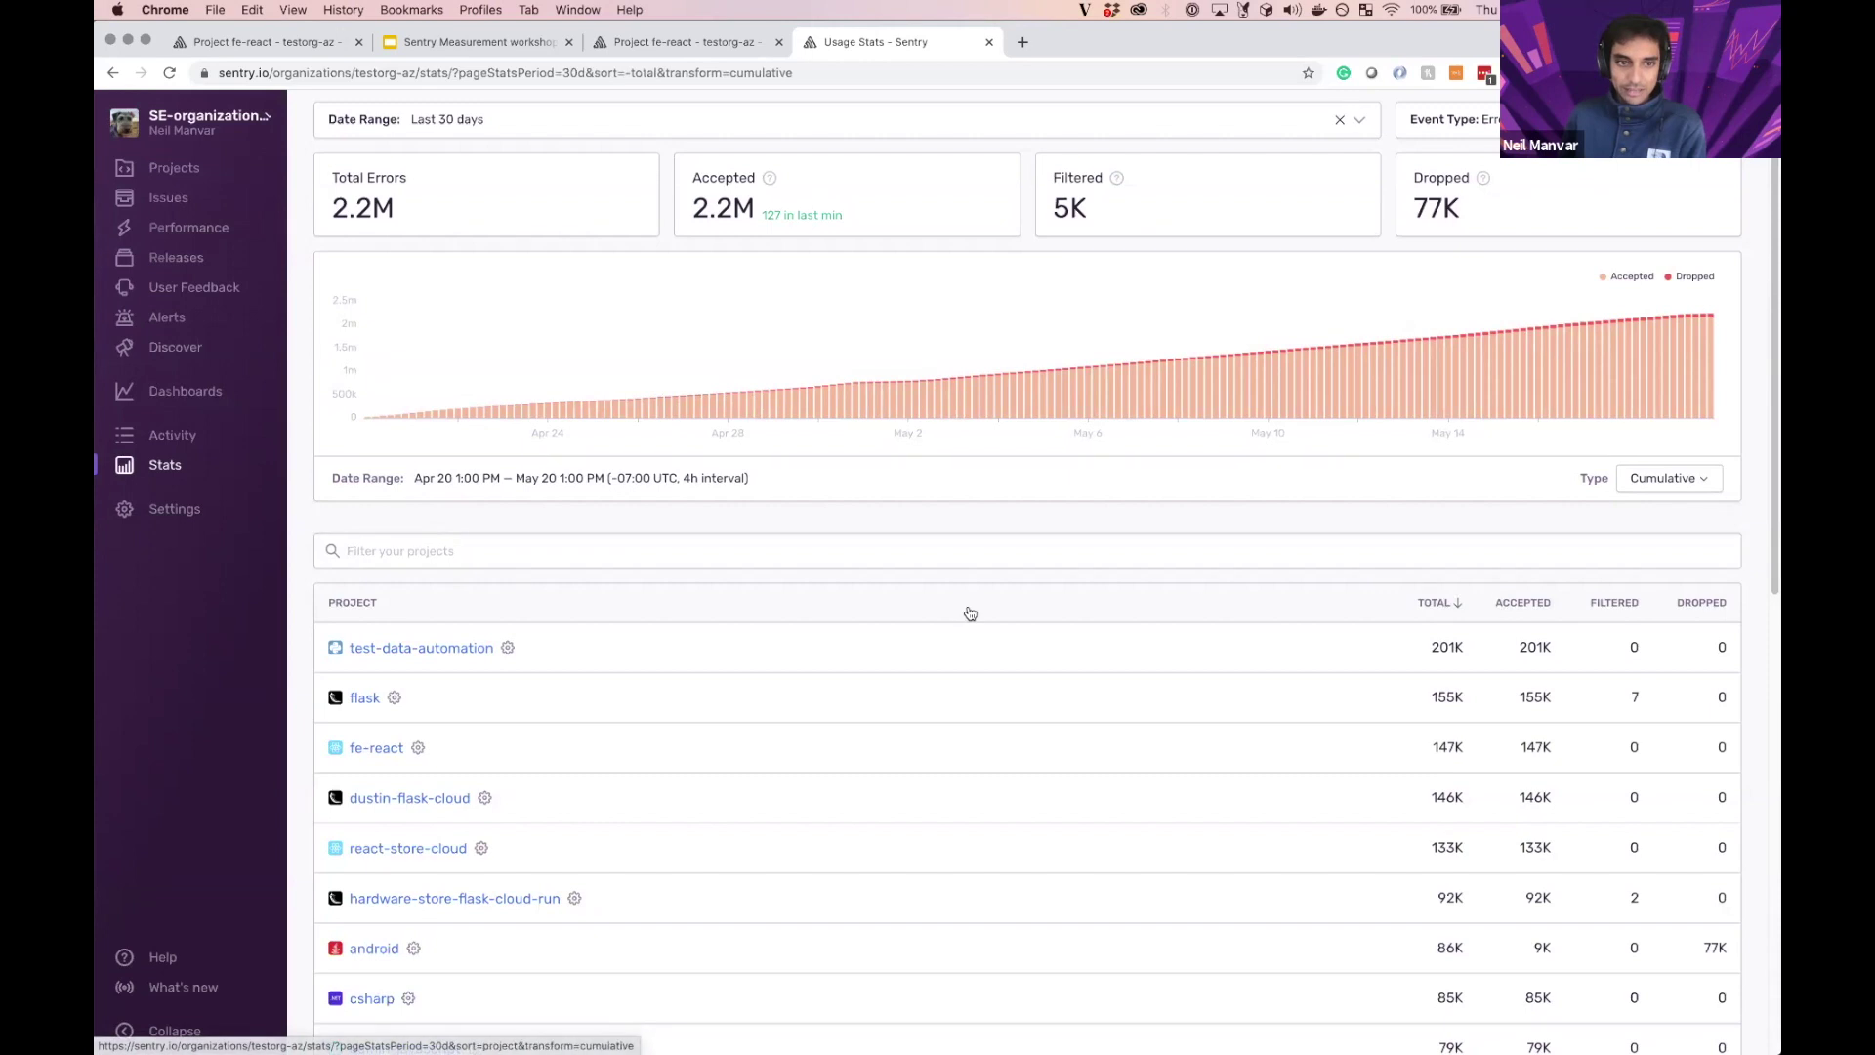
Step: Filter the project table by "frontend" to view the matching projects and clear the filter
scroll(918, 567, "down", 1)
left_click(886, 520)
type("frontend")
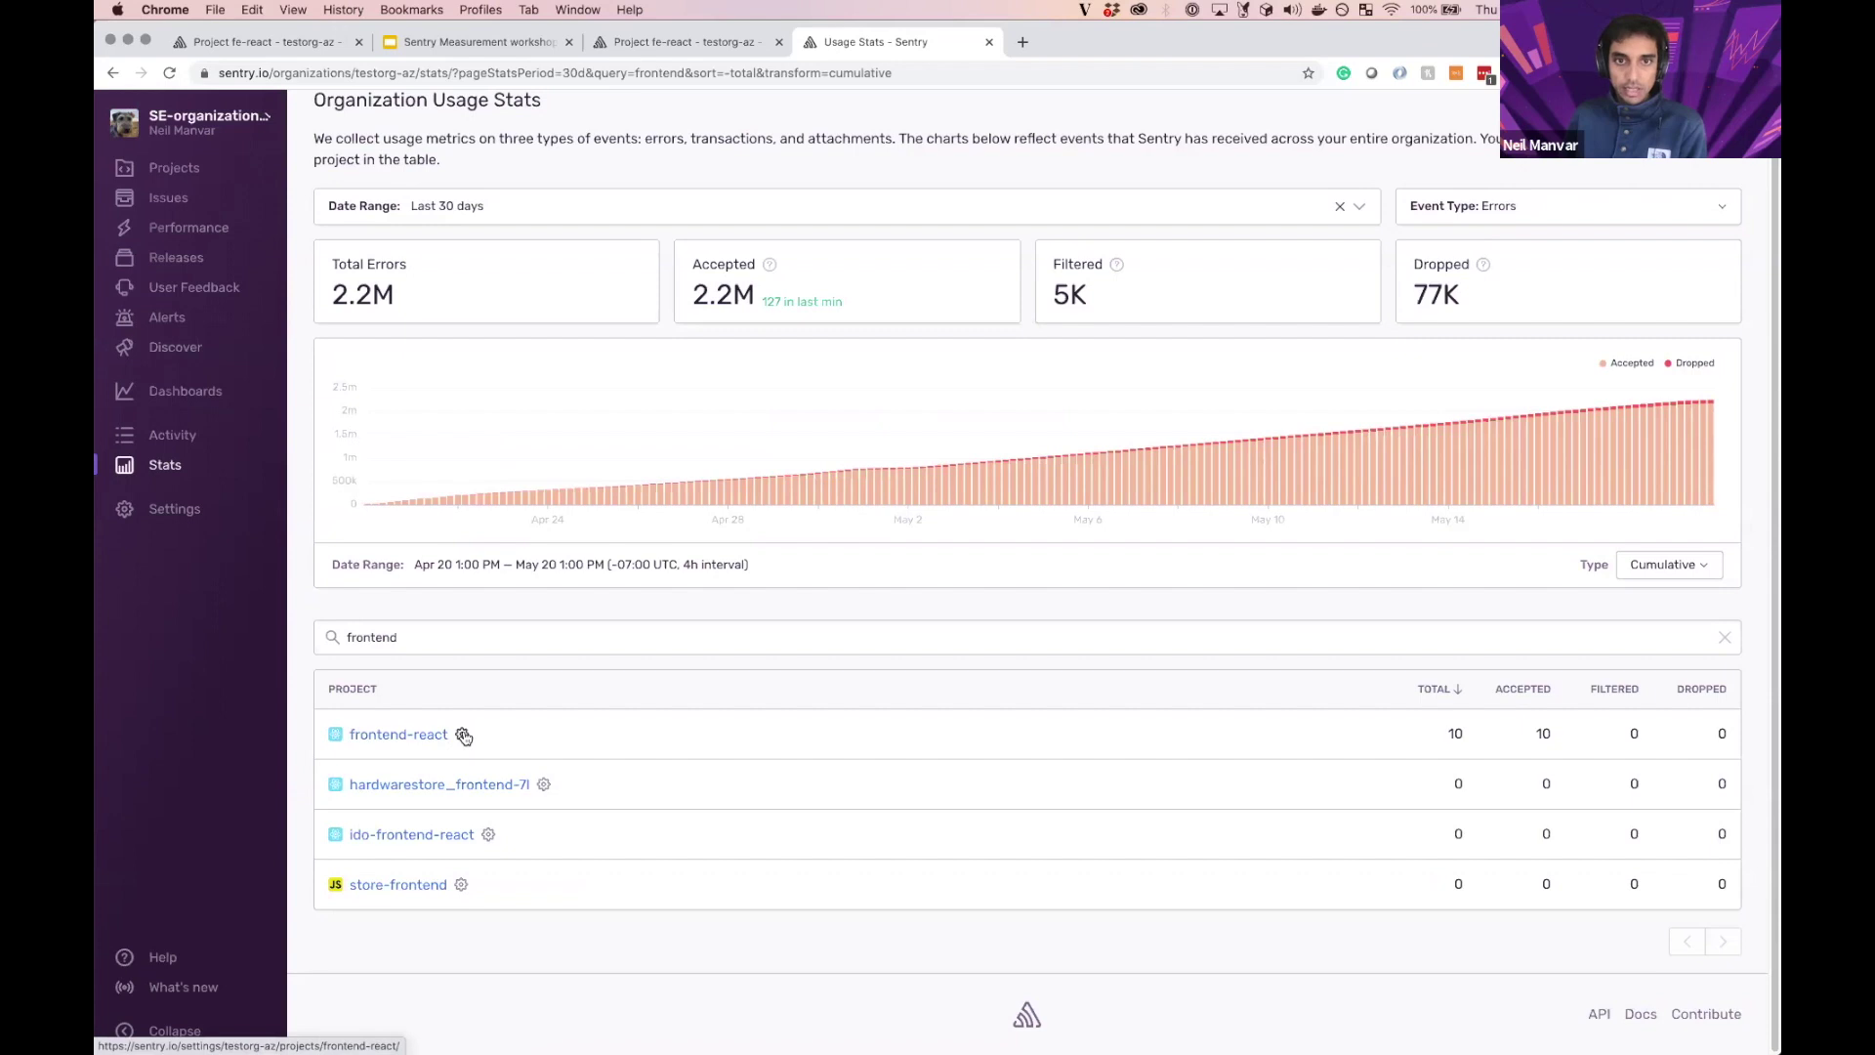
left_click(1725, 637)
Step: View the organization usage stats first for the Transactions event type and after that for Attachments
left_click(1563, 207)
left_click(1571, 264)
mouse_move(1309, 496)
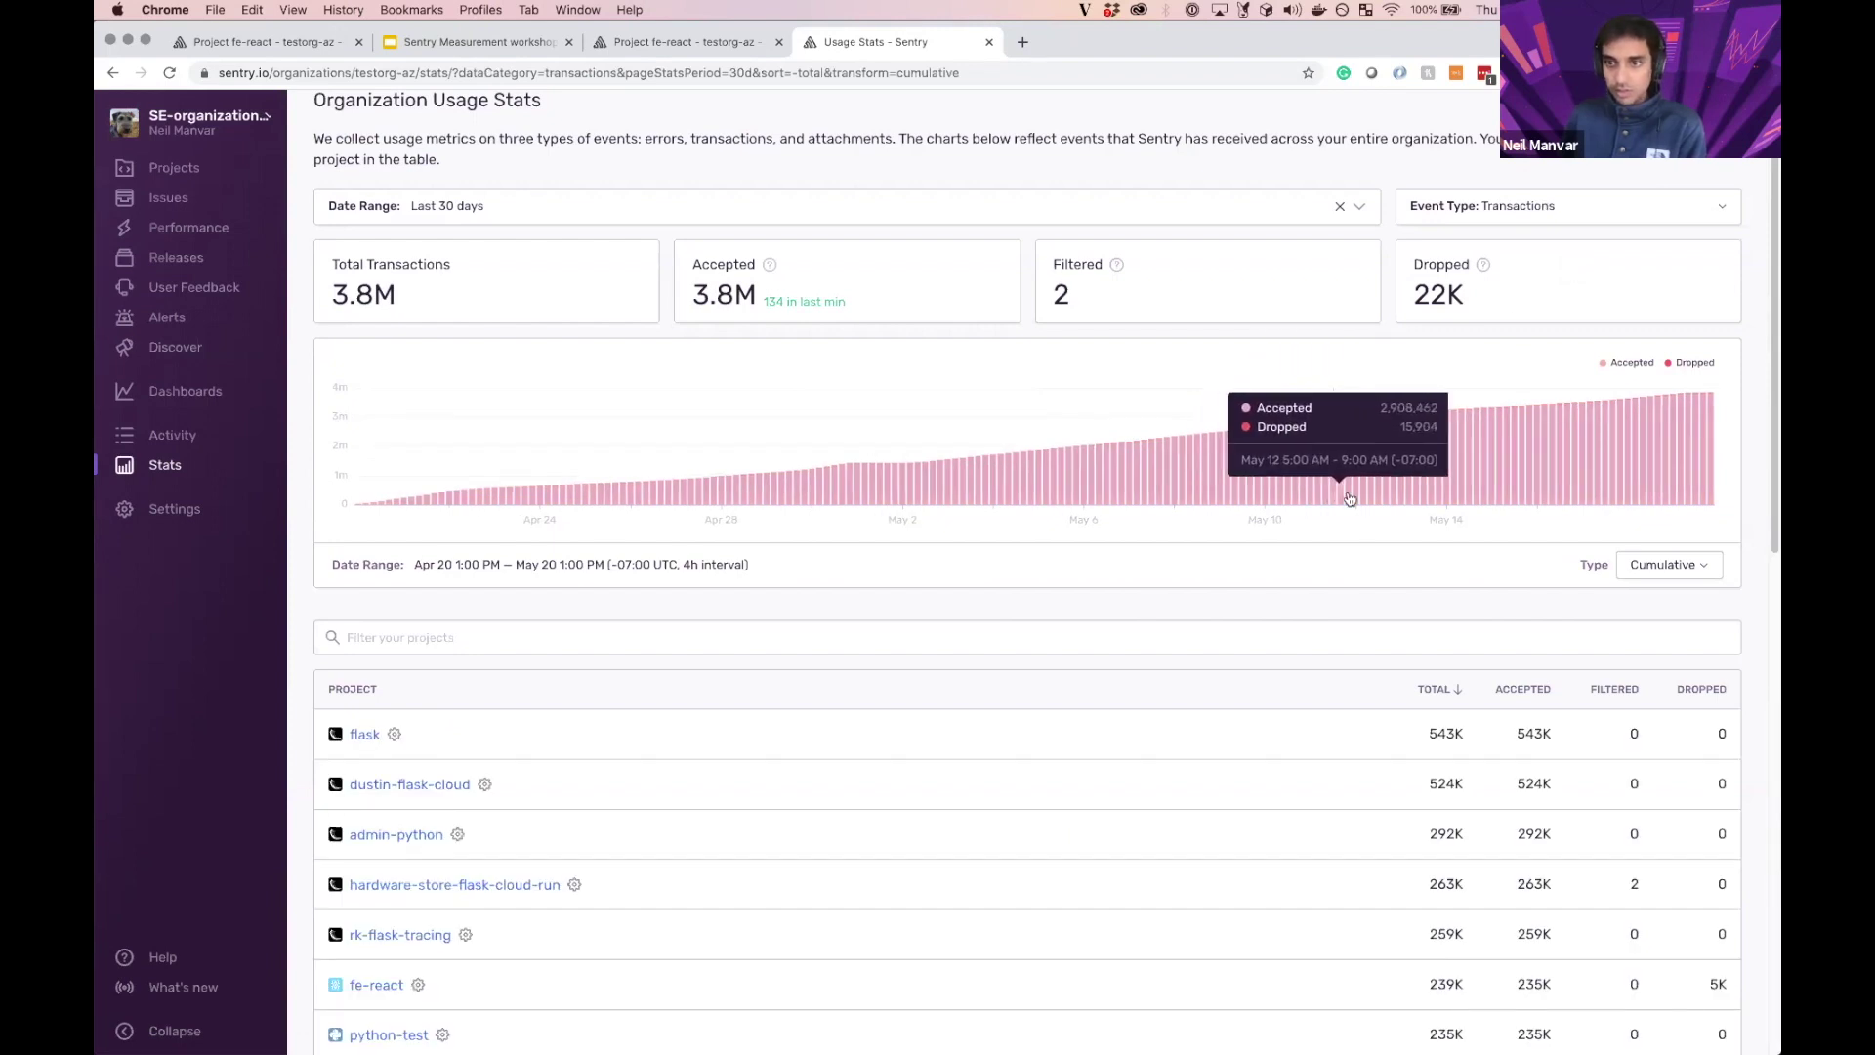
left_click(1602, 207)
left_click(1602, 295)
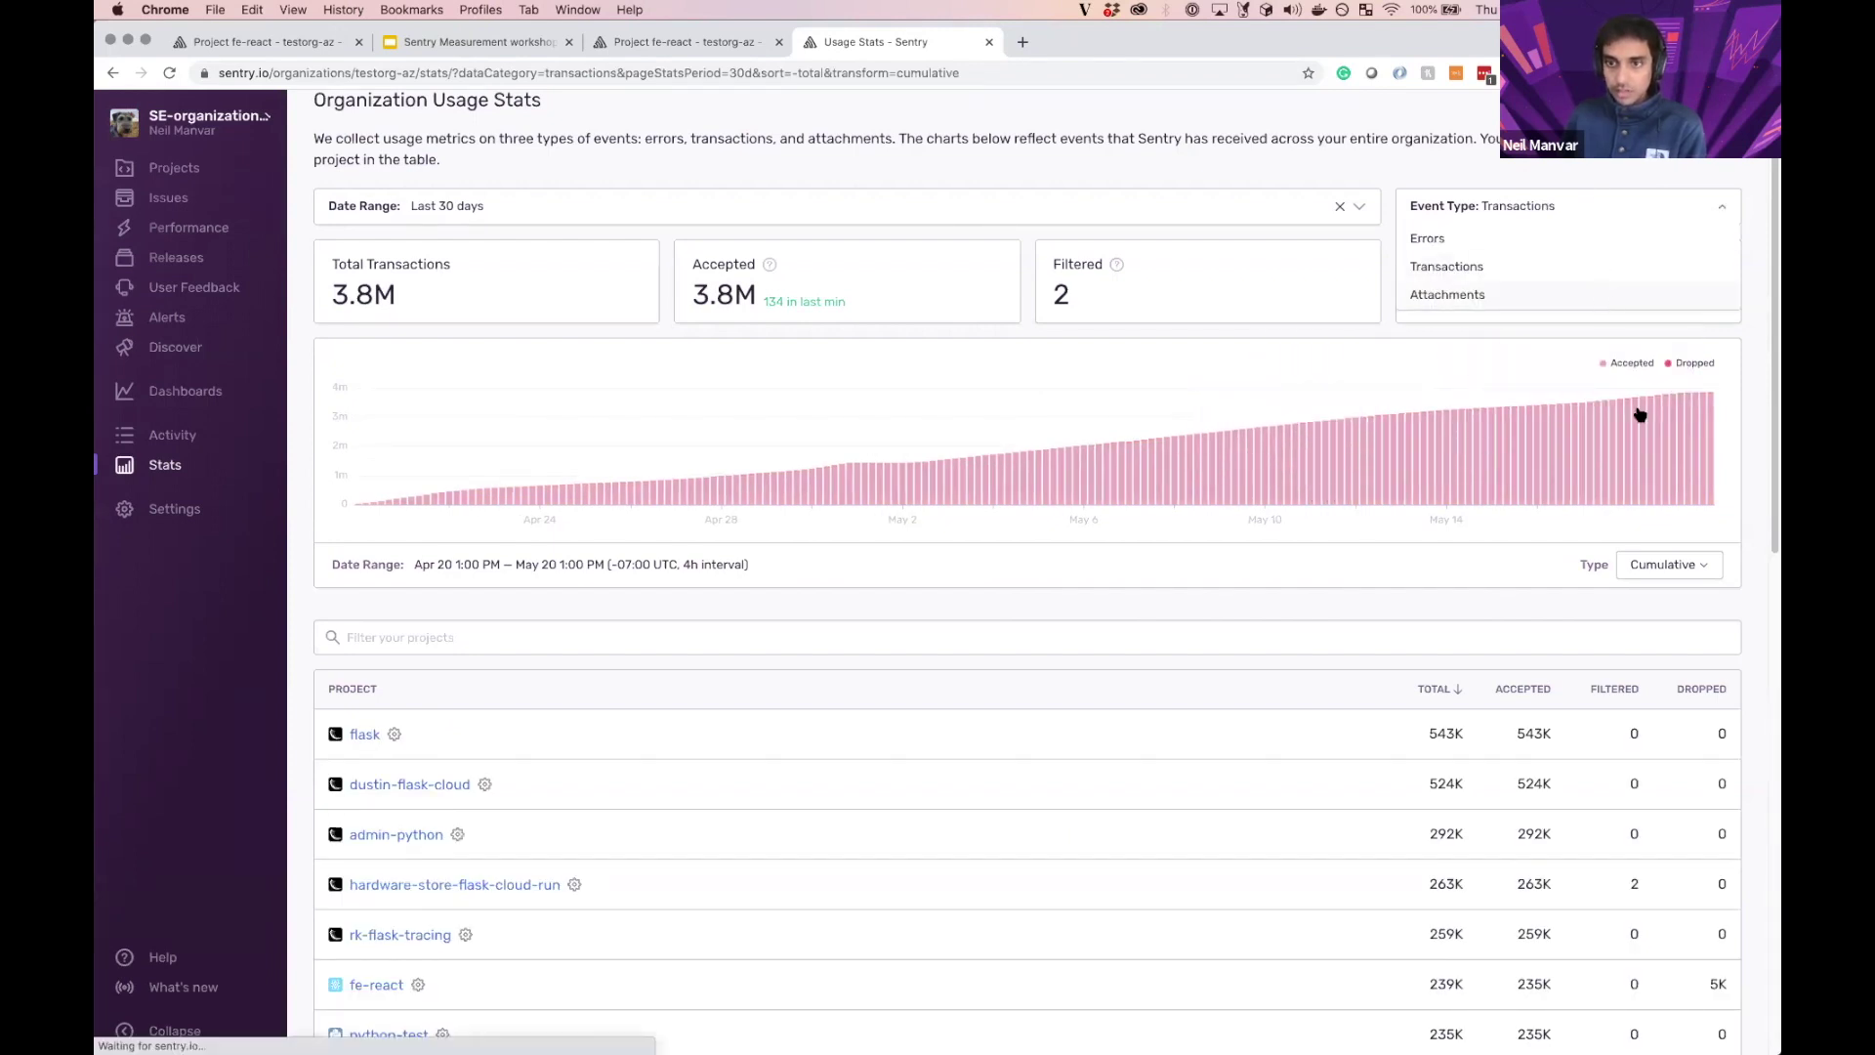
Step: Set the usage chart's type to Periodic and the event type to Transactions
left_click(1664, 567)
left_click(1666, 609)
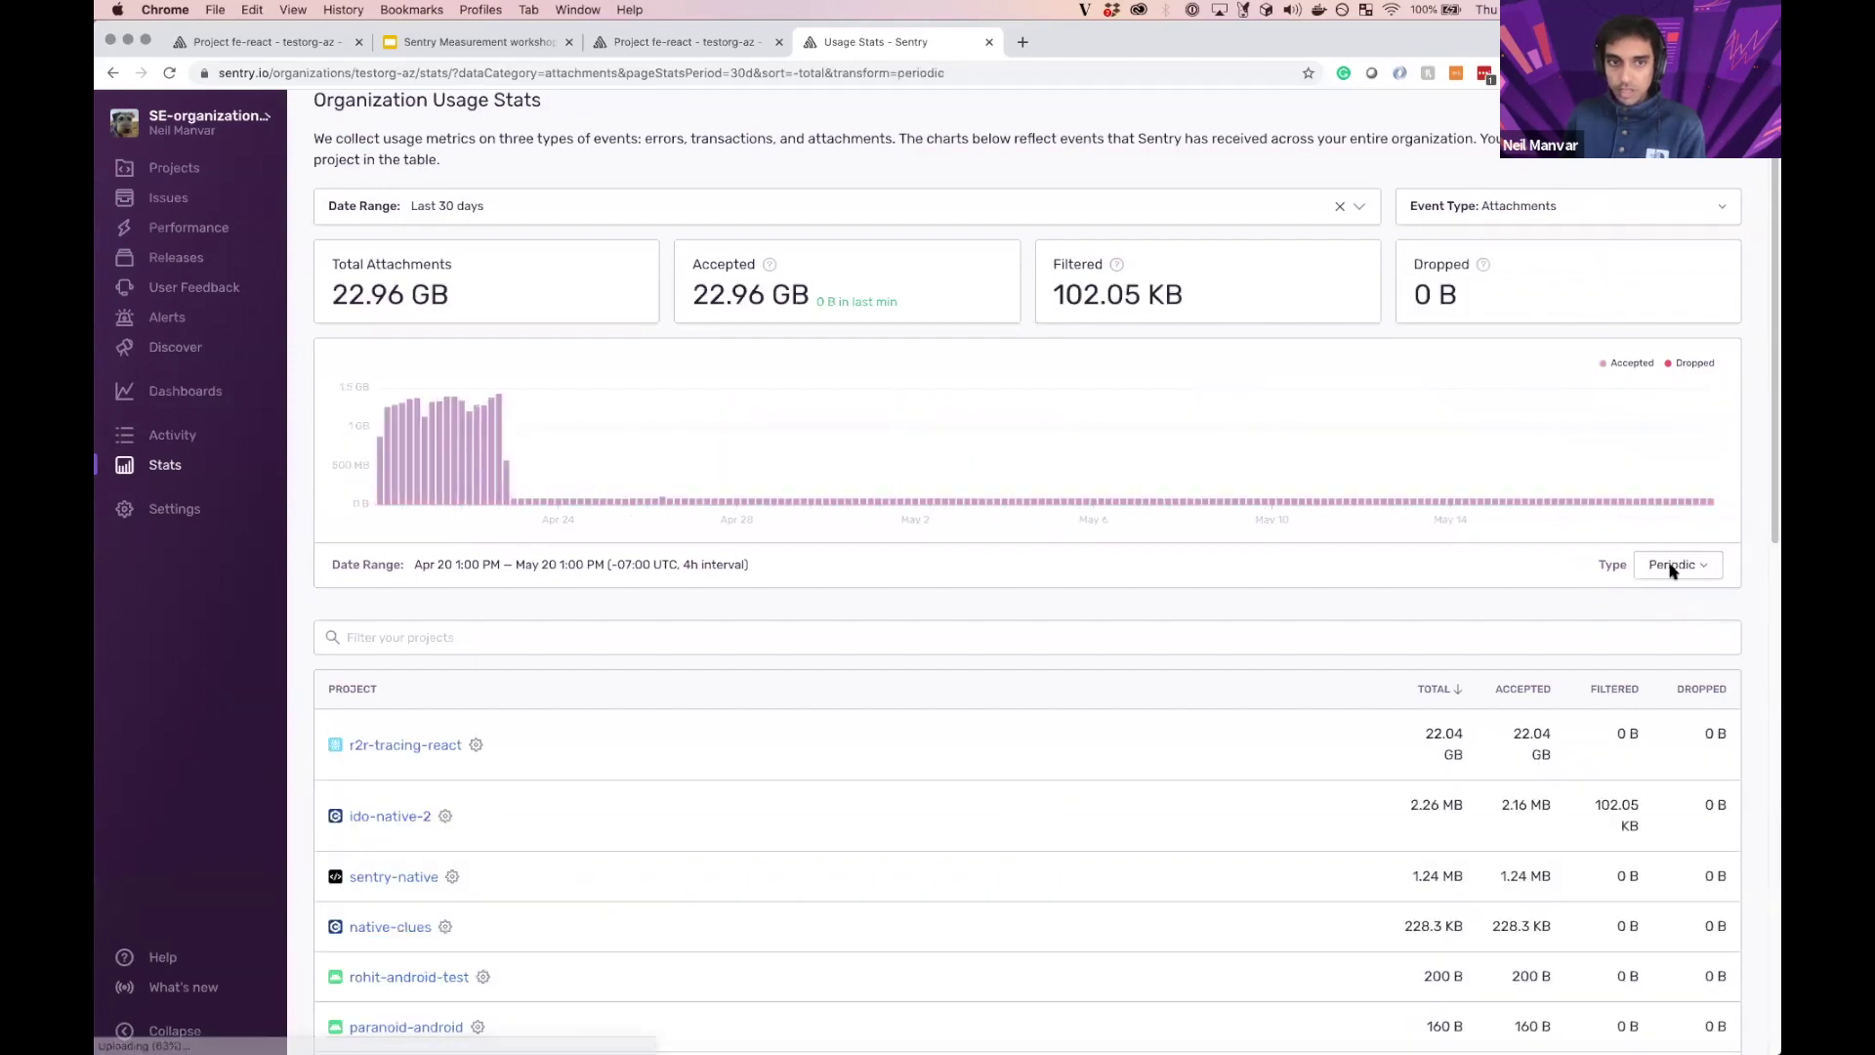
left_click(1666, 213)
left_click(1660, 264)
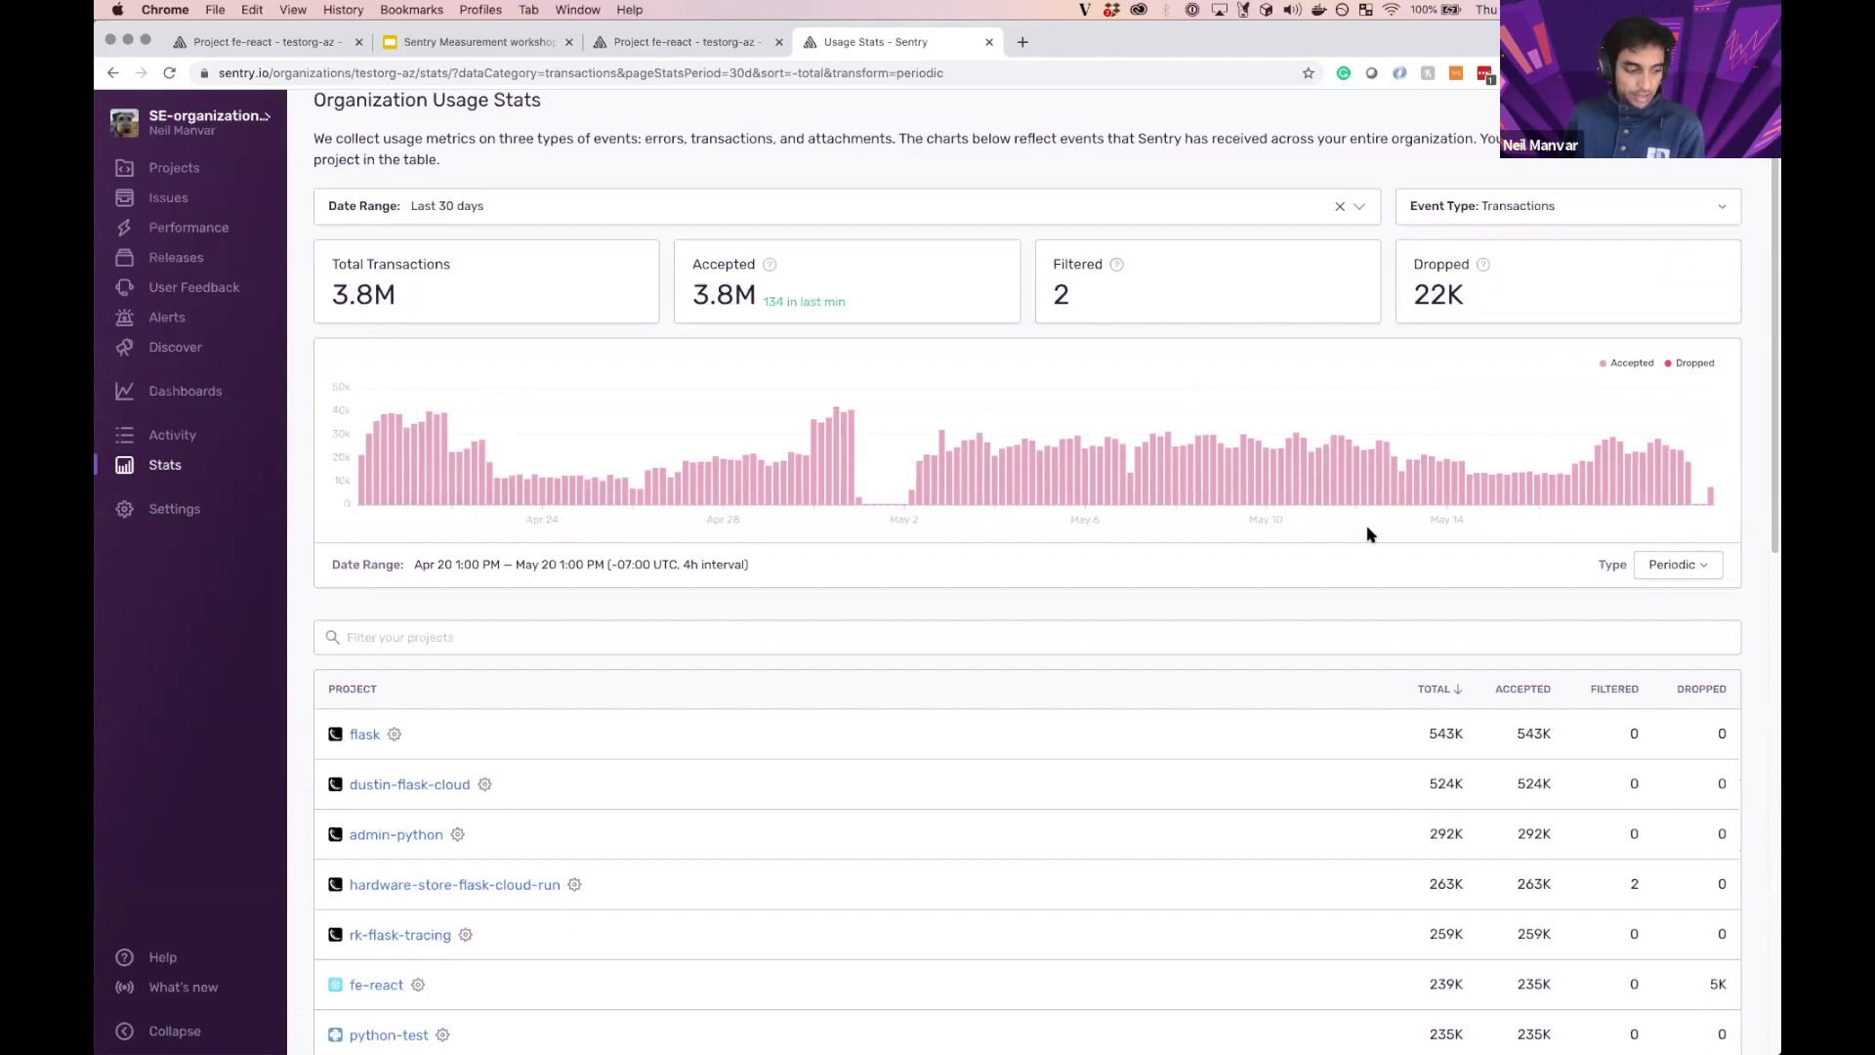
left_click(500, 46)
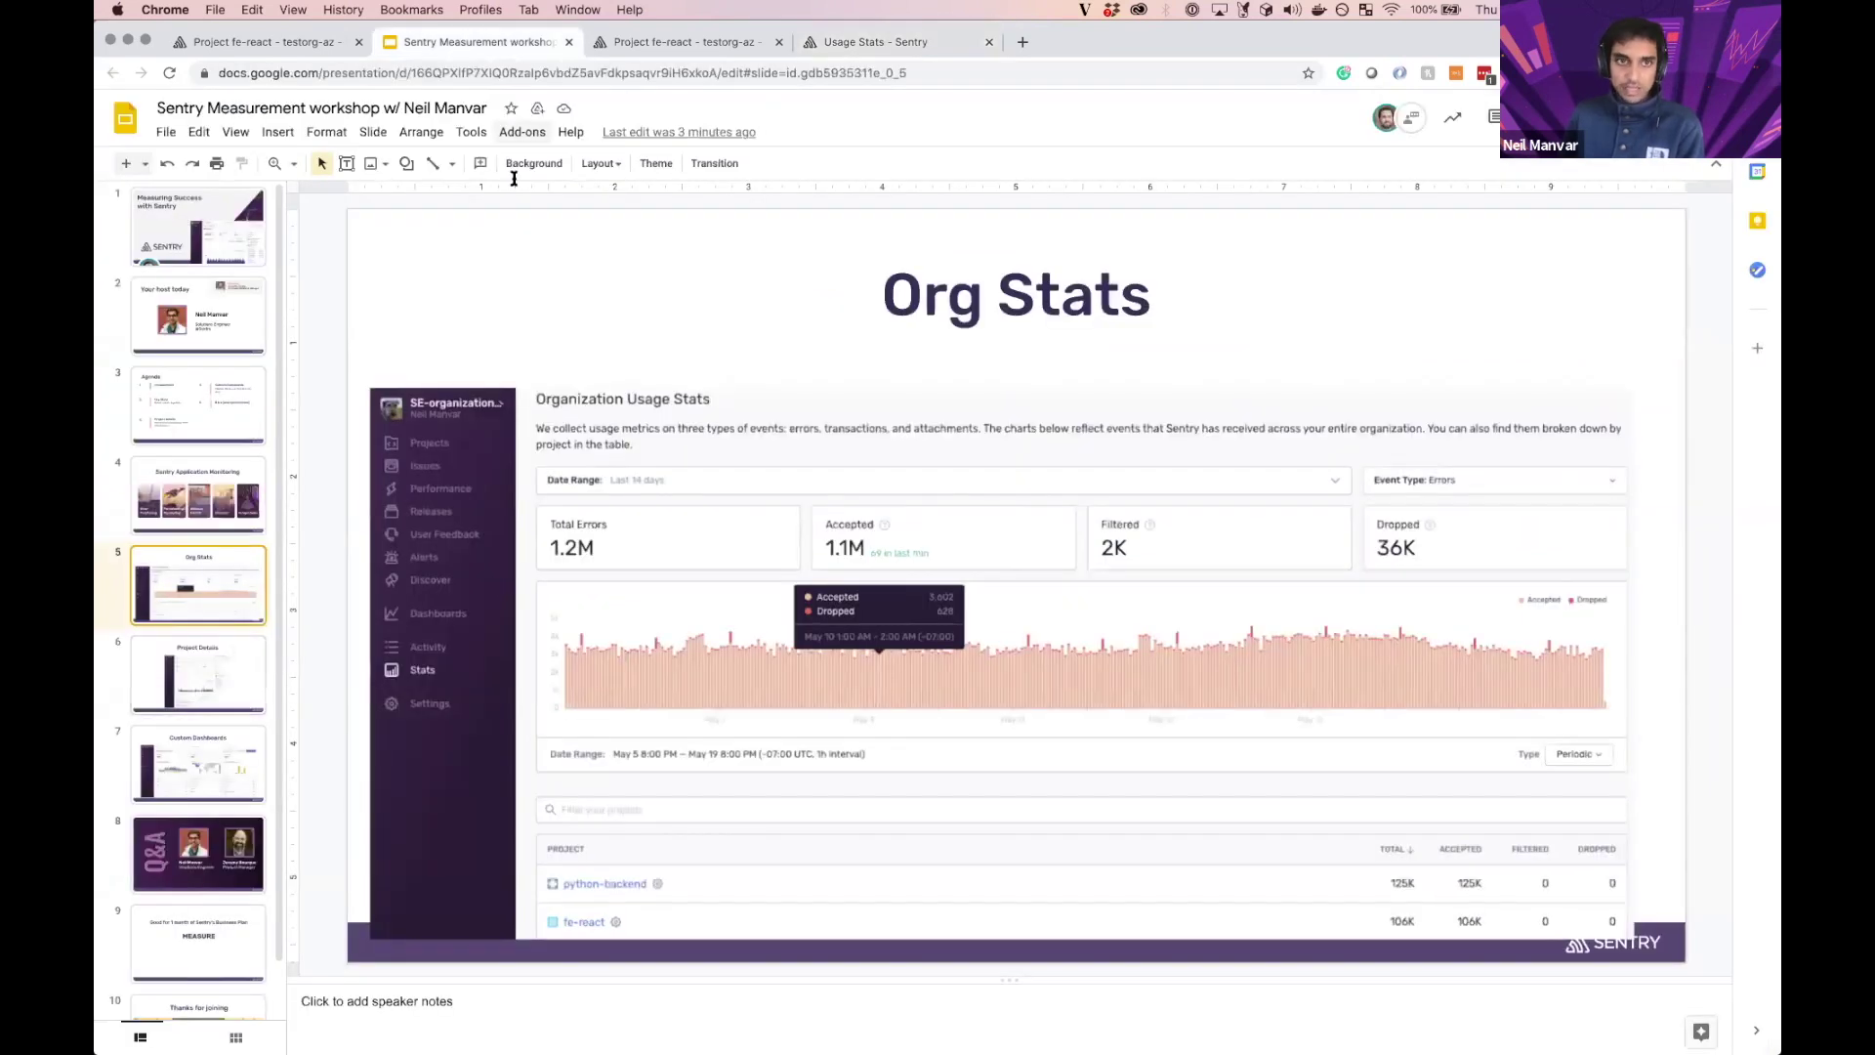
left_click(825, 42)
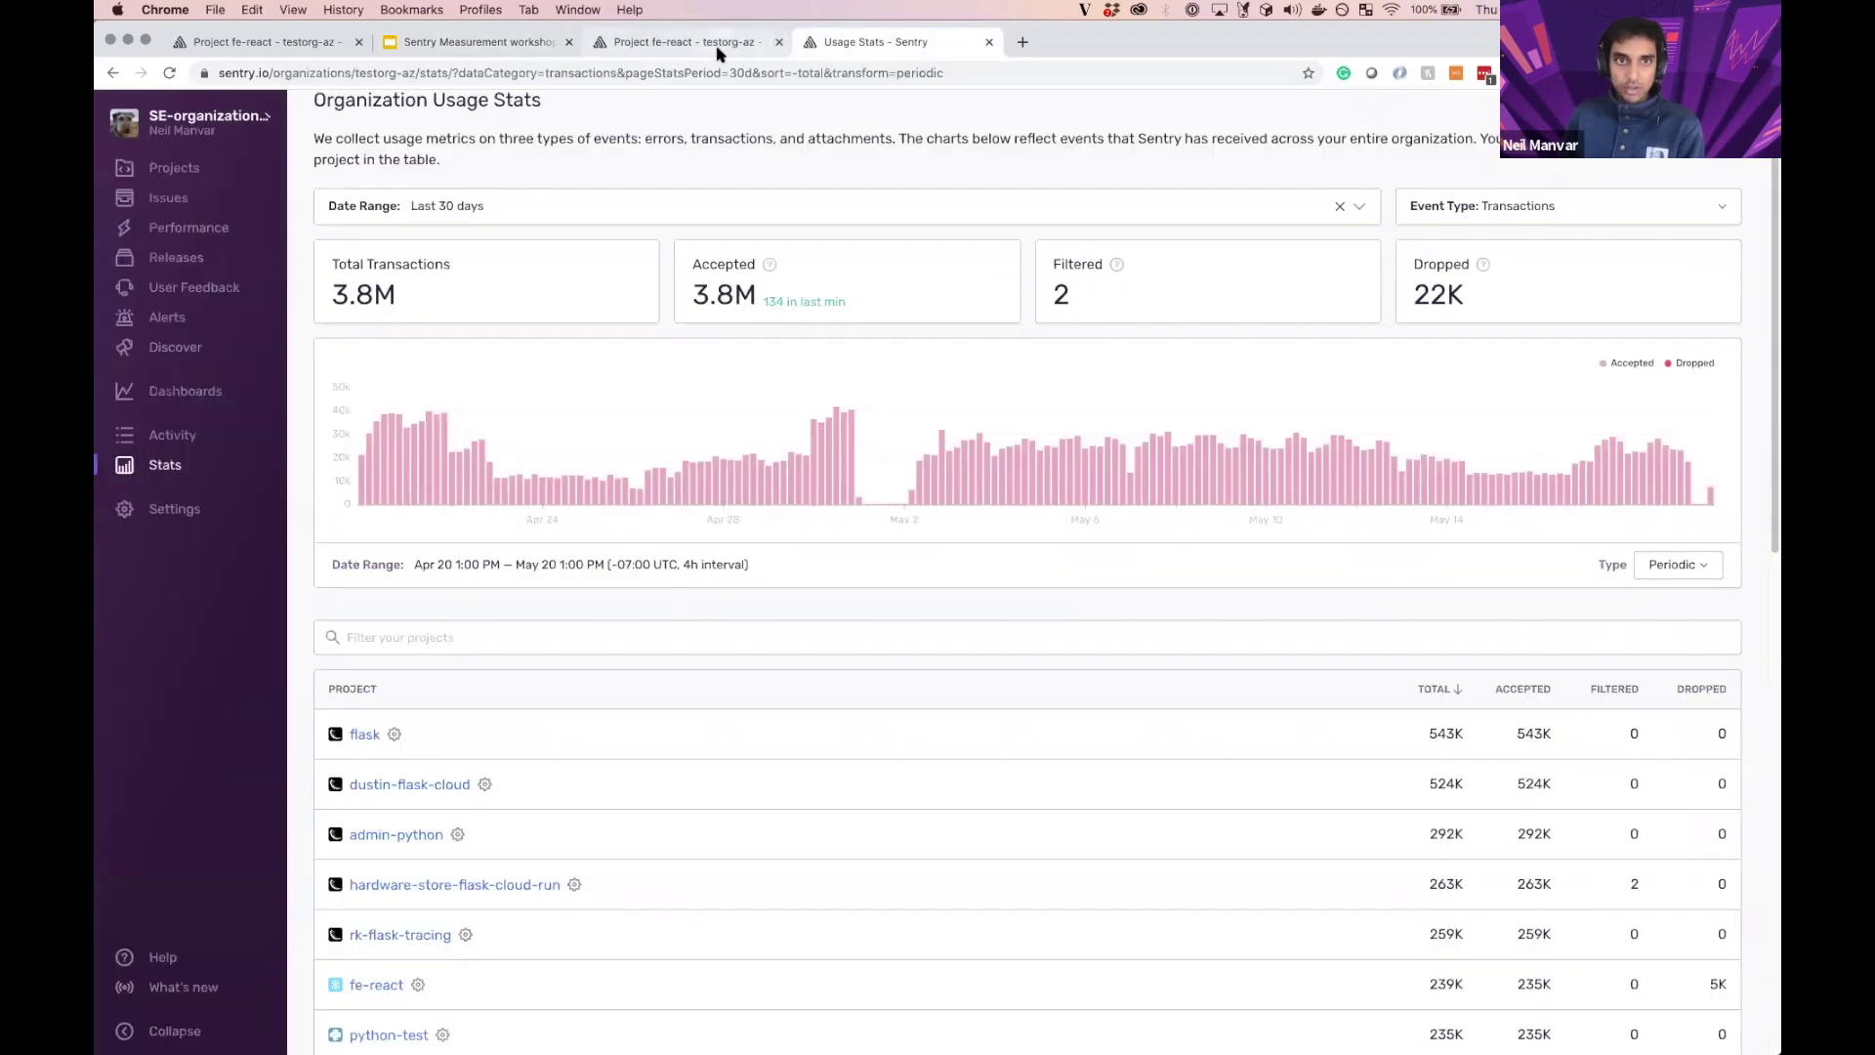
left_click(718, 44)
left_click(826, 44)
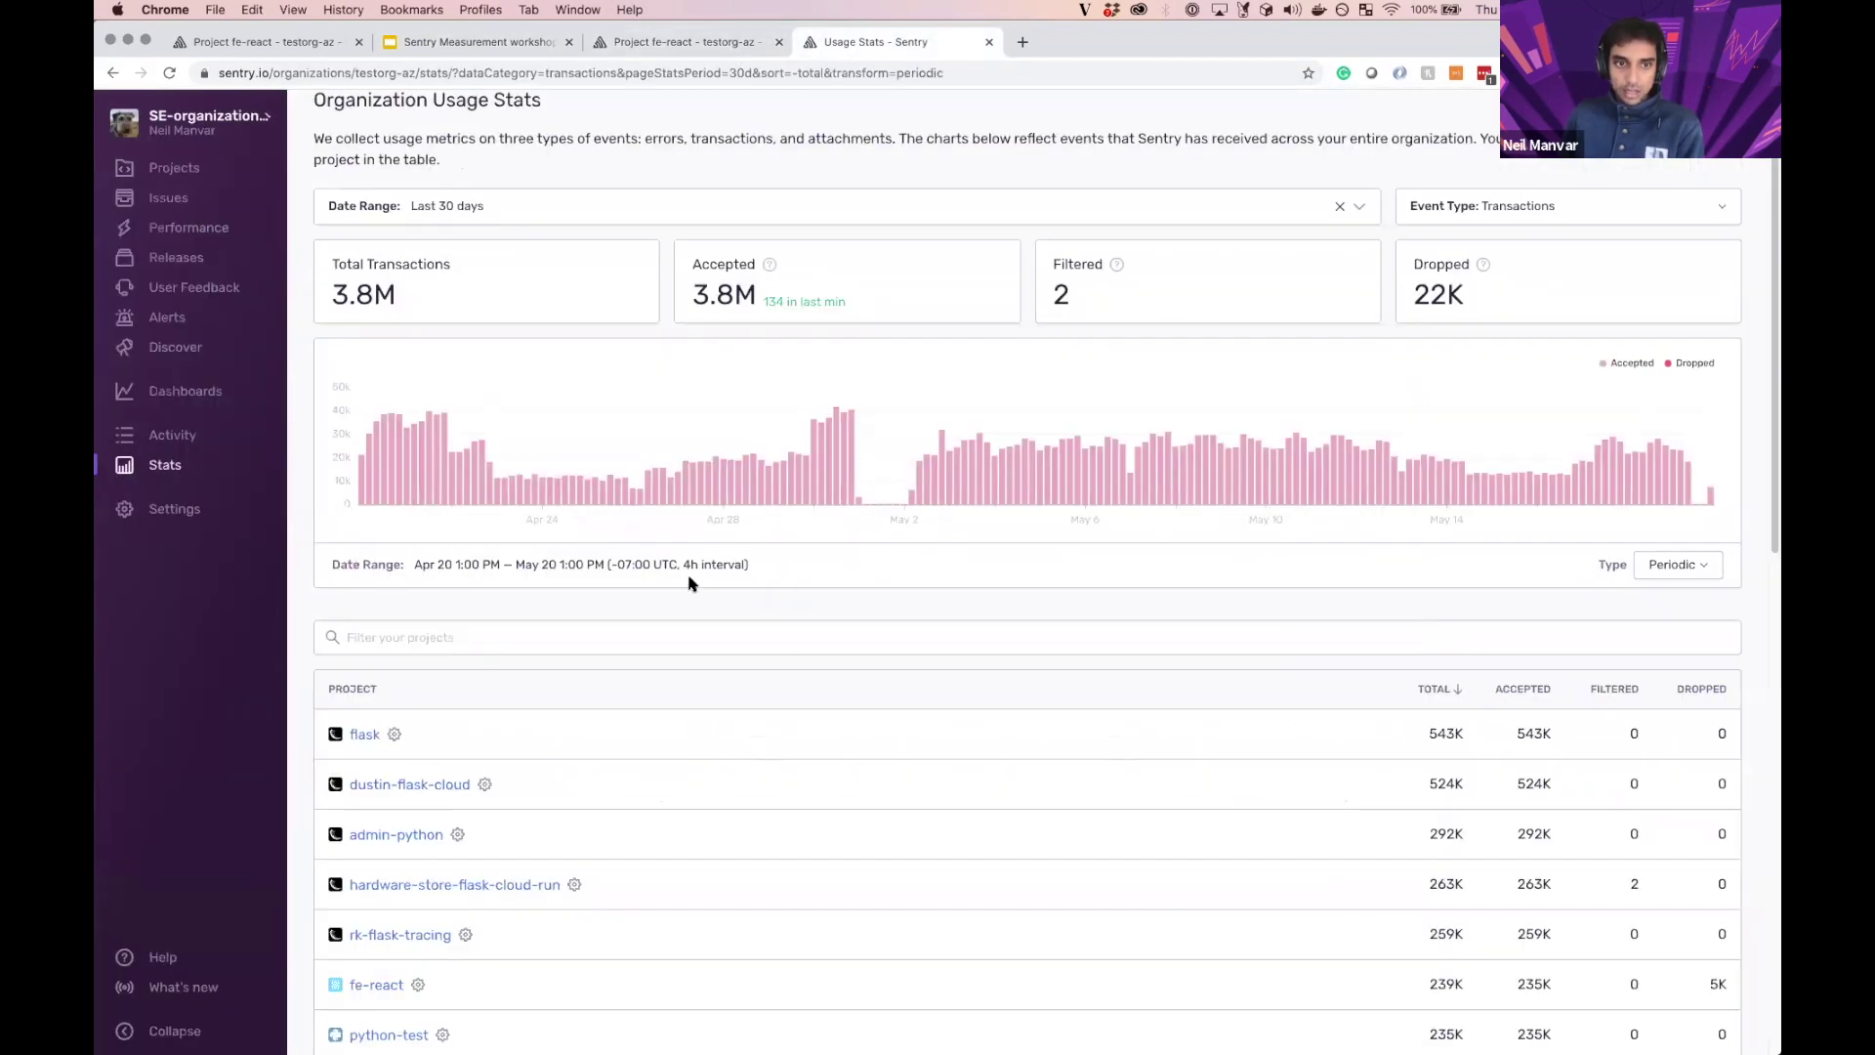
Step: Return the organization usage stats to their default view and review the error breakdown by project
left_click(198, 477)
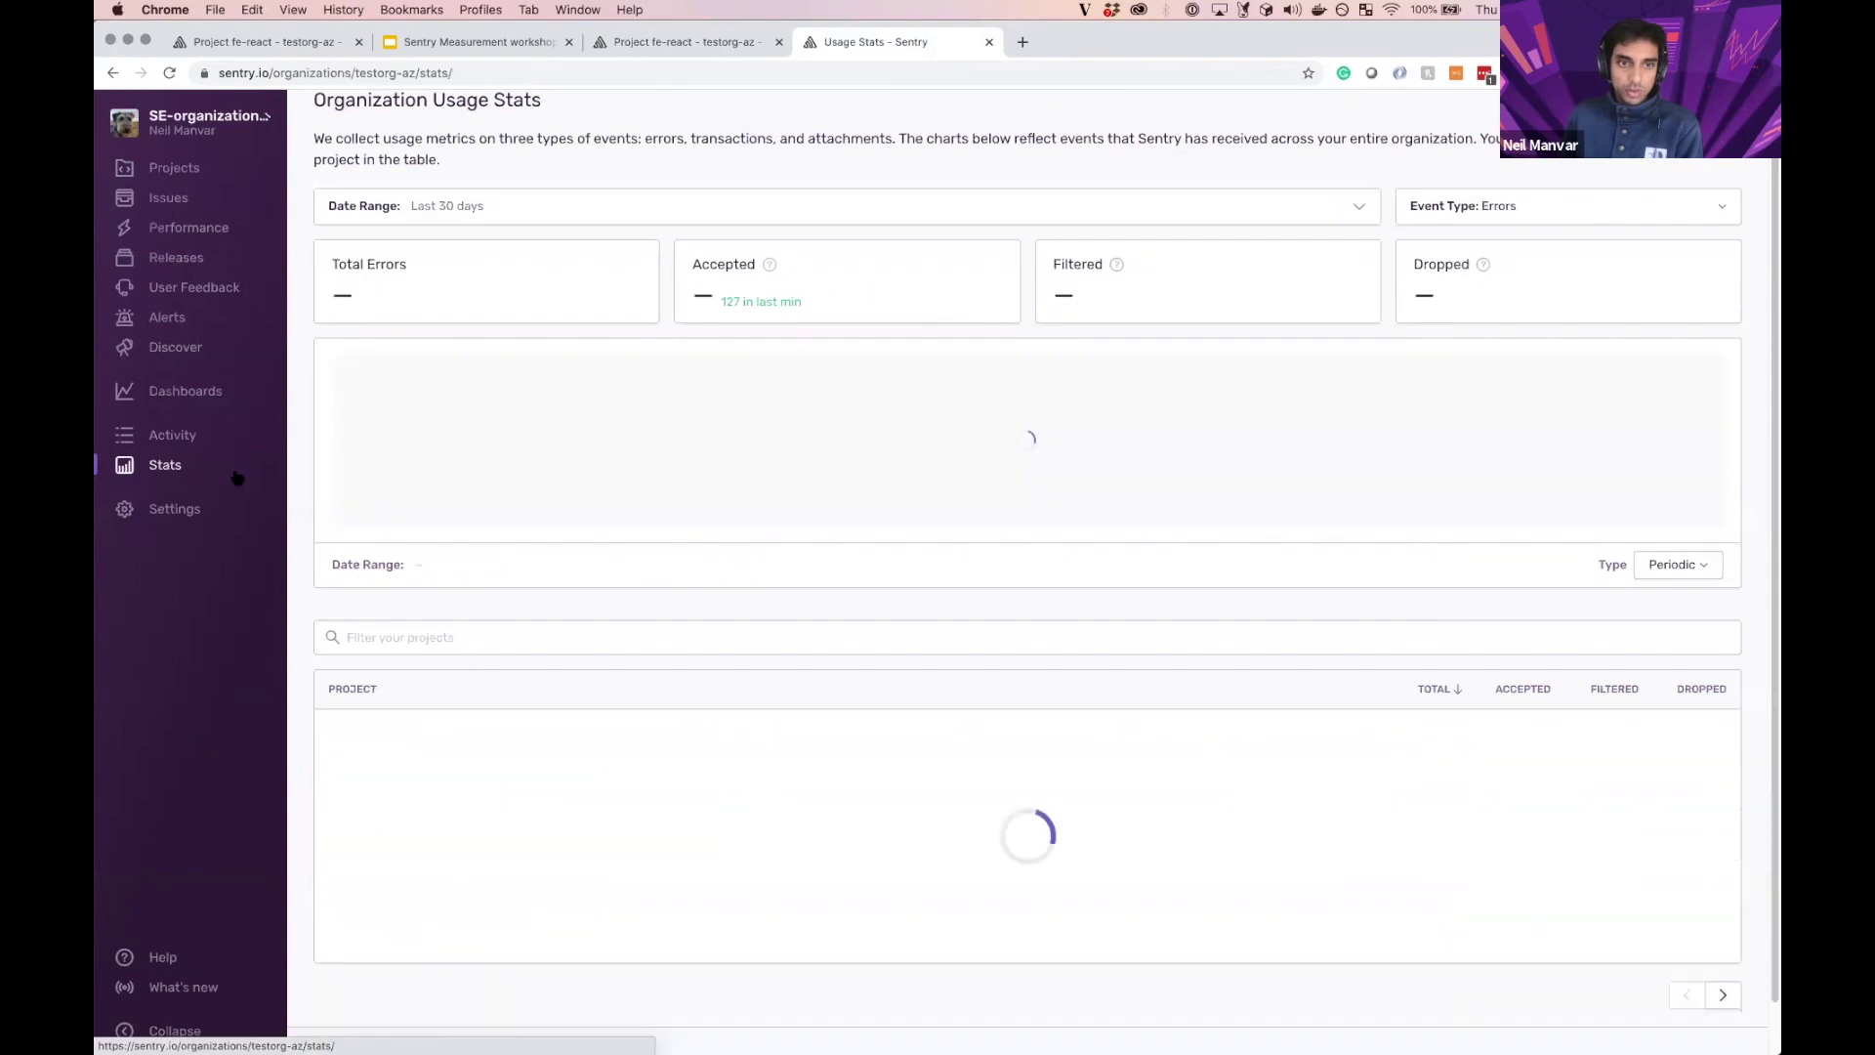
scroll(1286, 747, "down", 1)
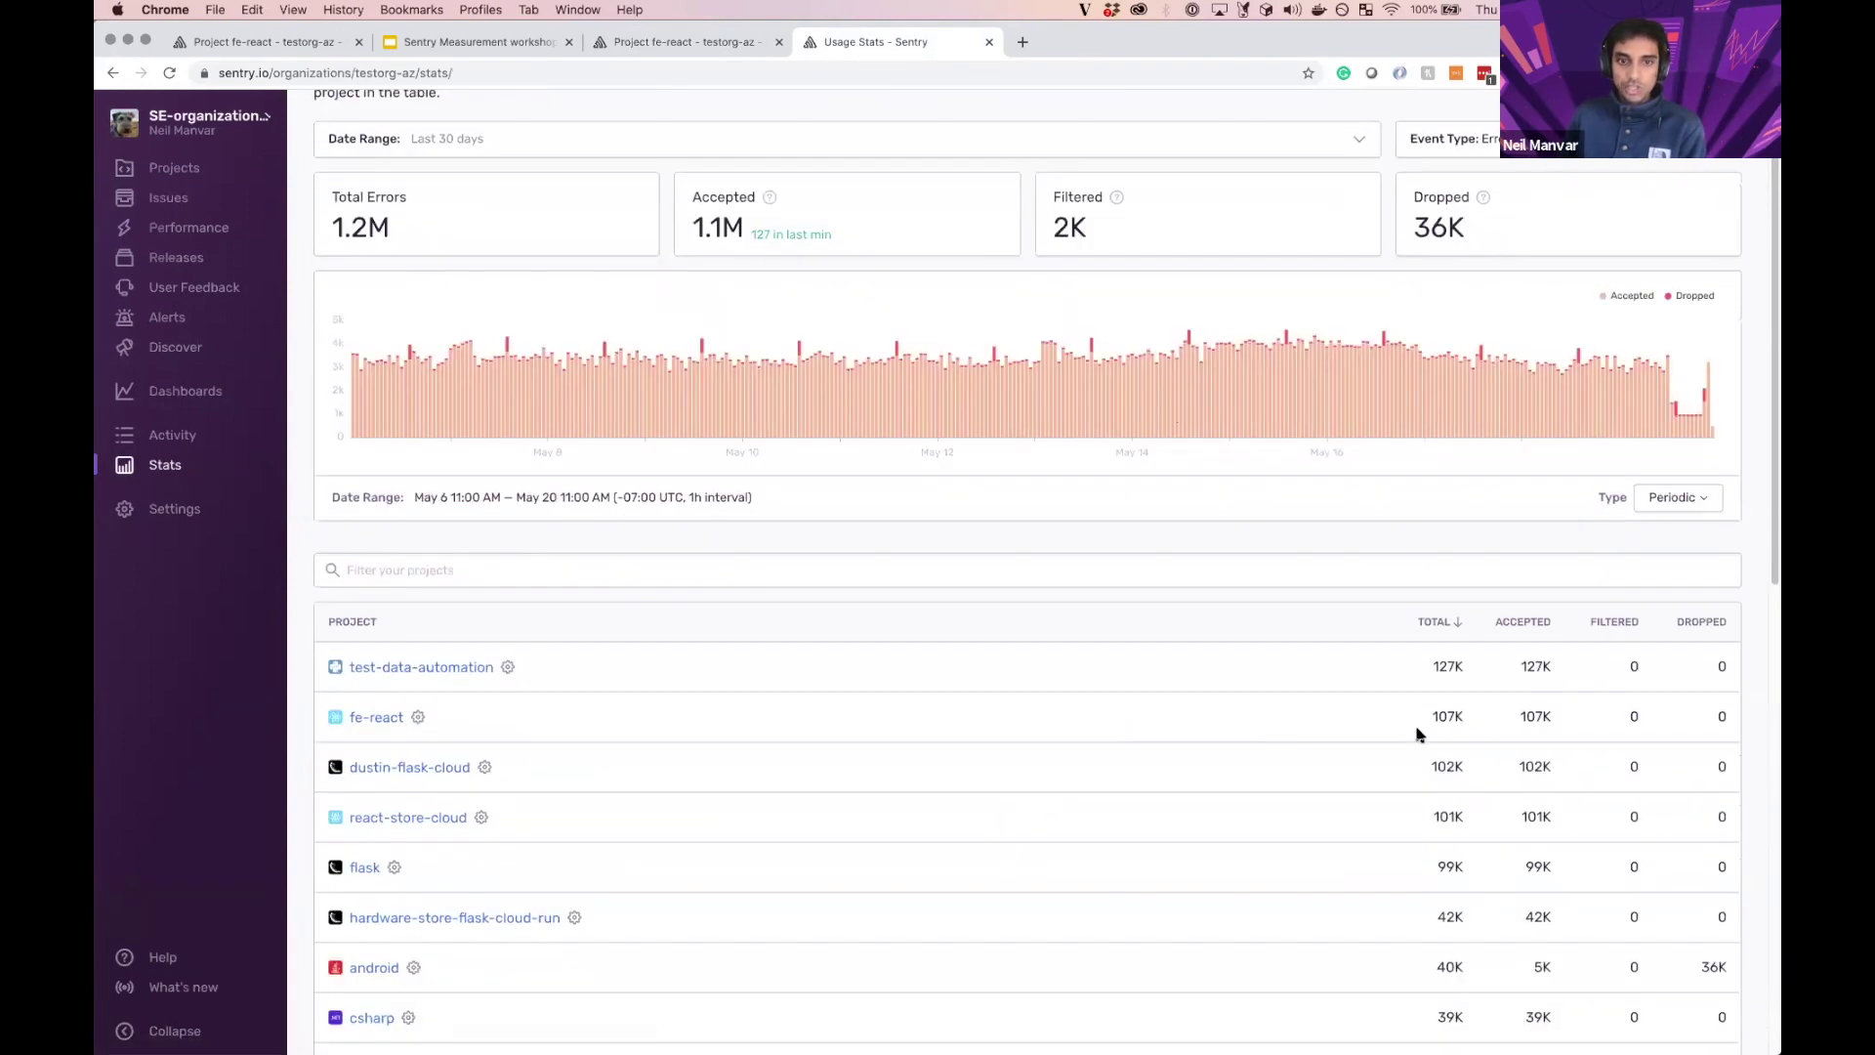
scroll(1422, 728, "up", 1)
scroll(1465, 721, "up", 1)
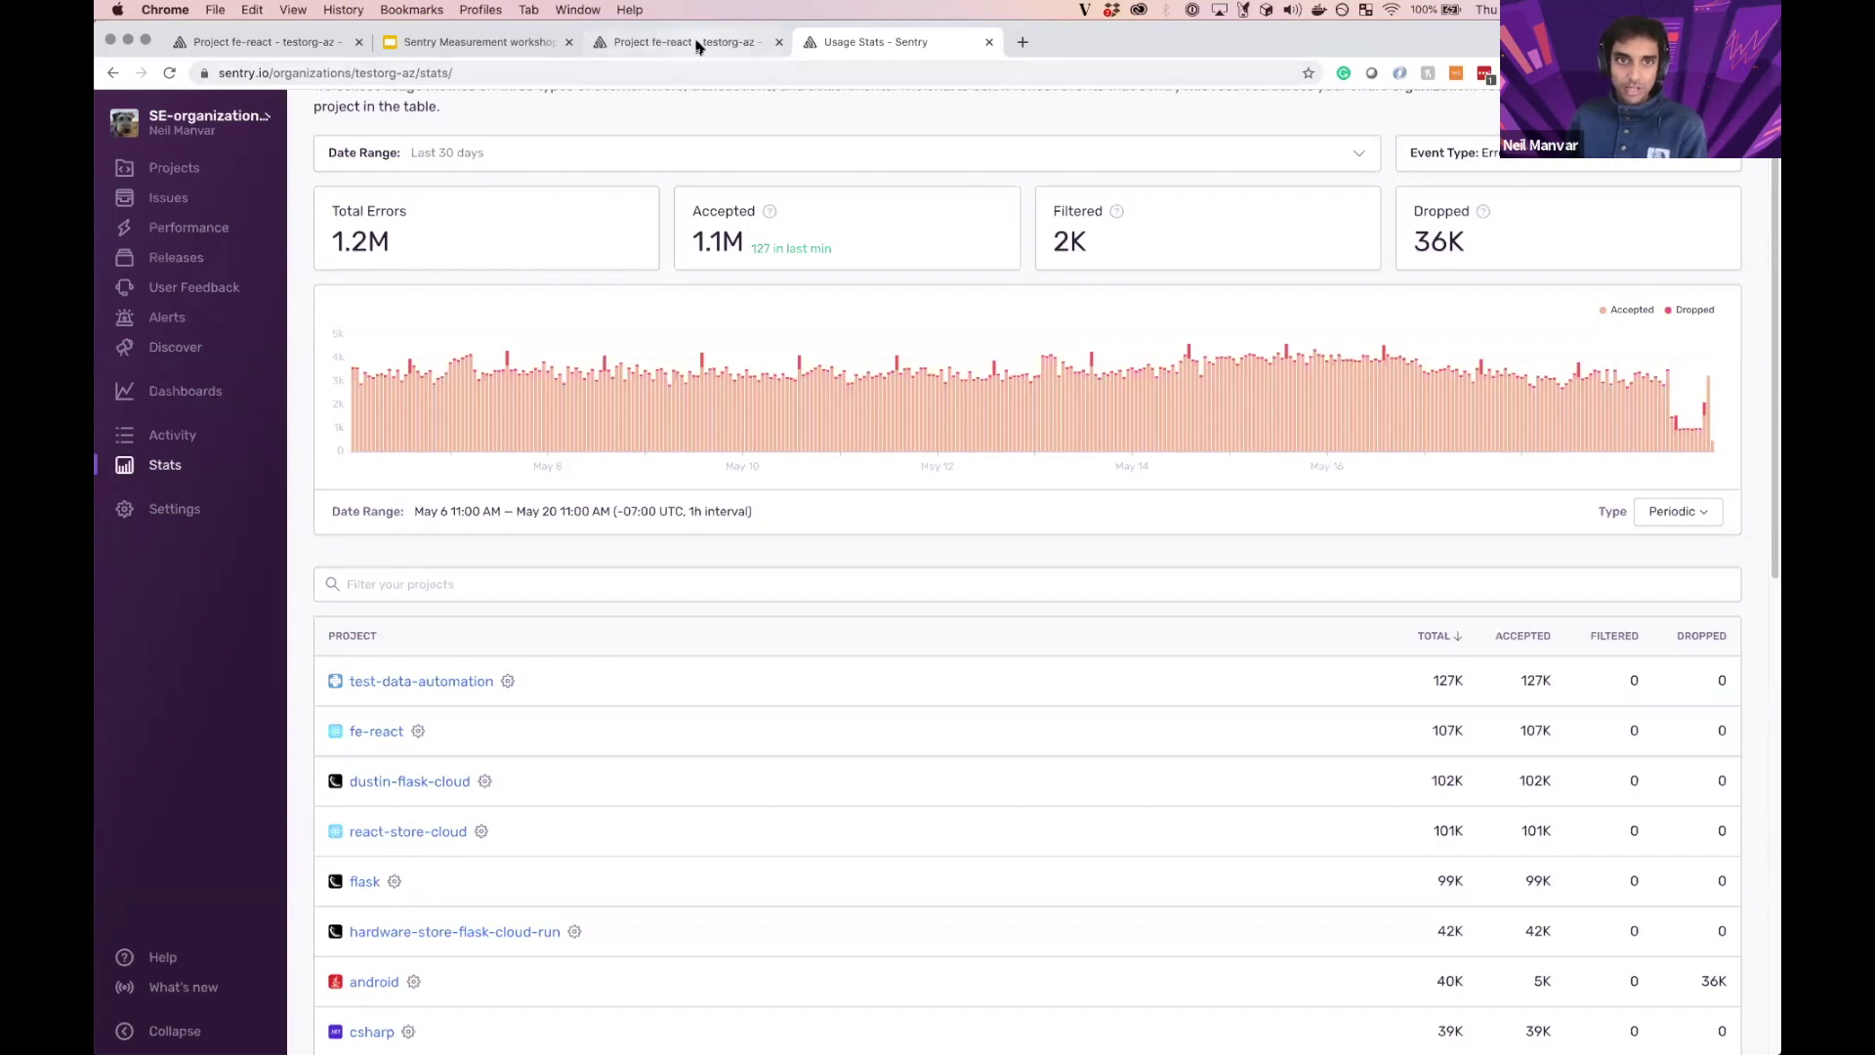
Step: Open the fe-react project's details from the projects overview and set its time range to the last 30 days
left_click(271, 187)
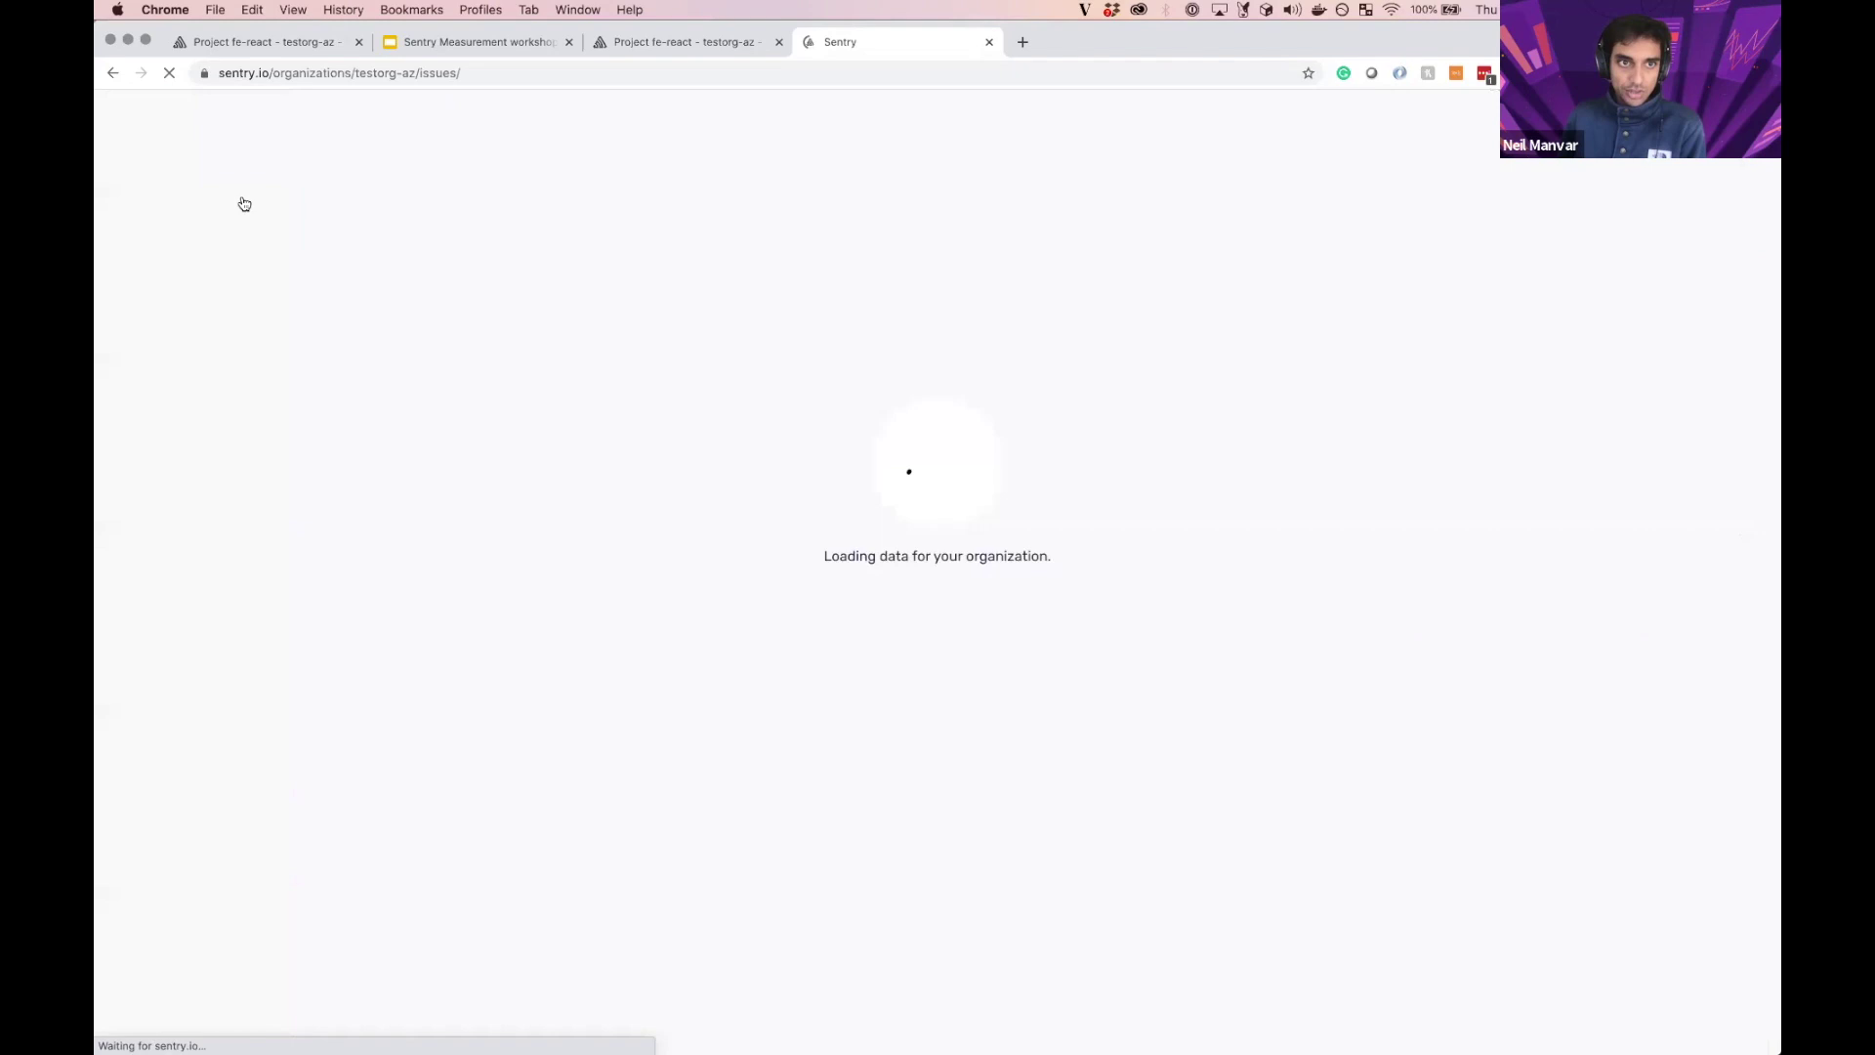
left_click(220, 173)
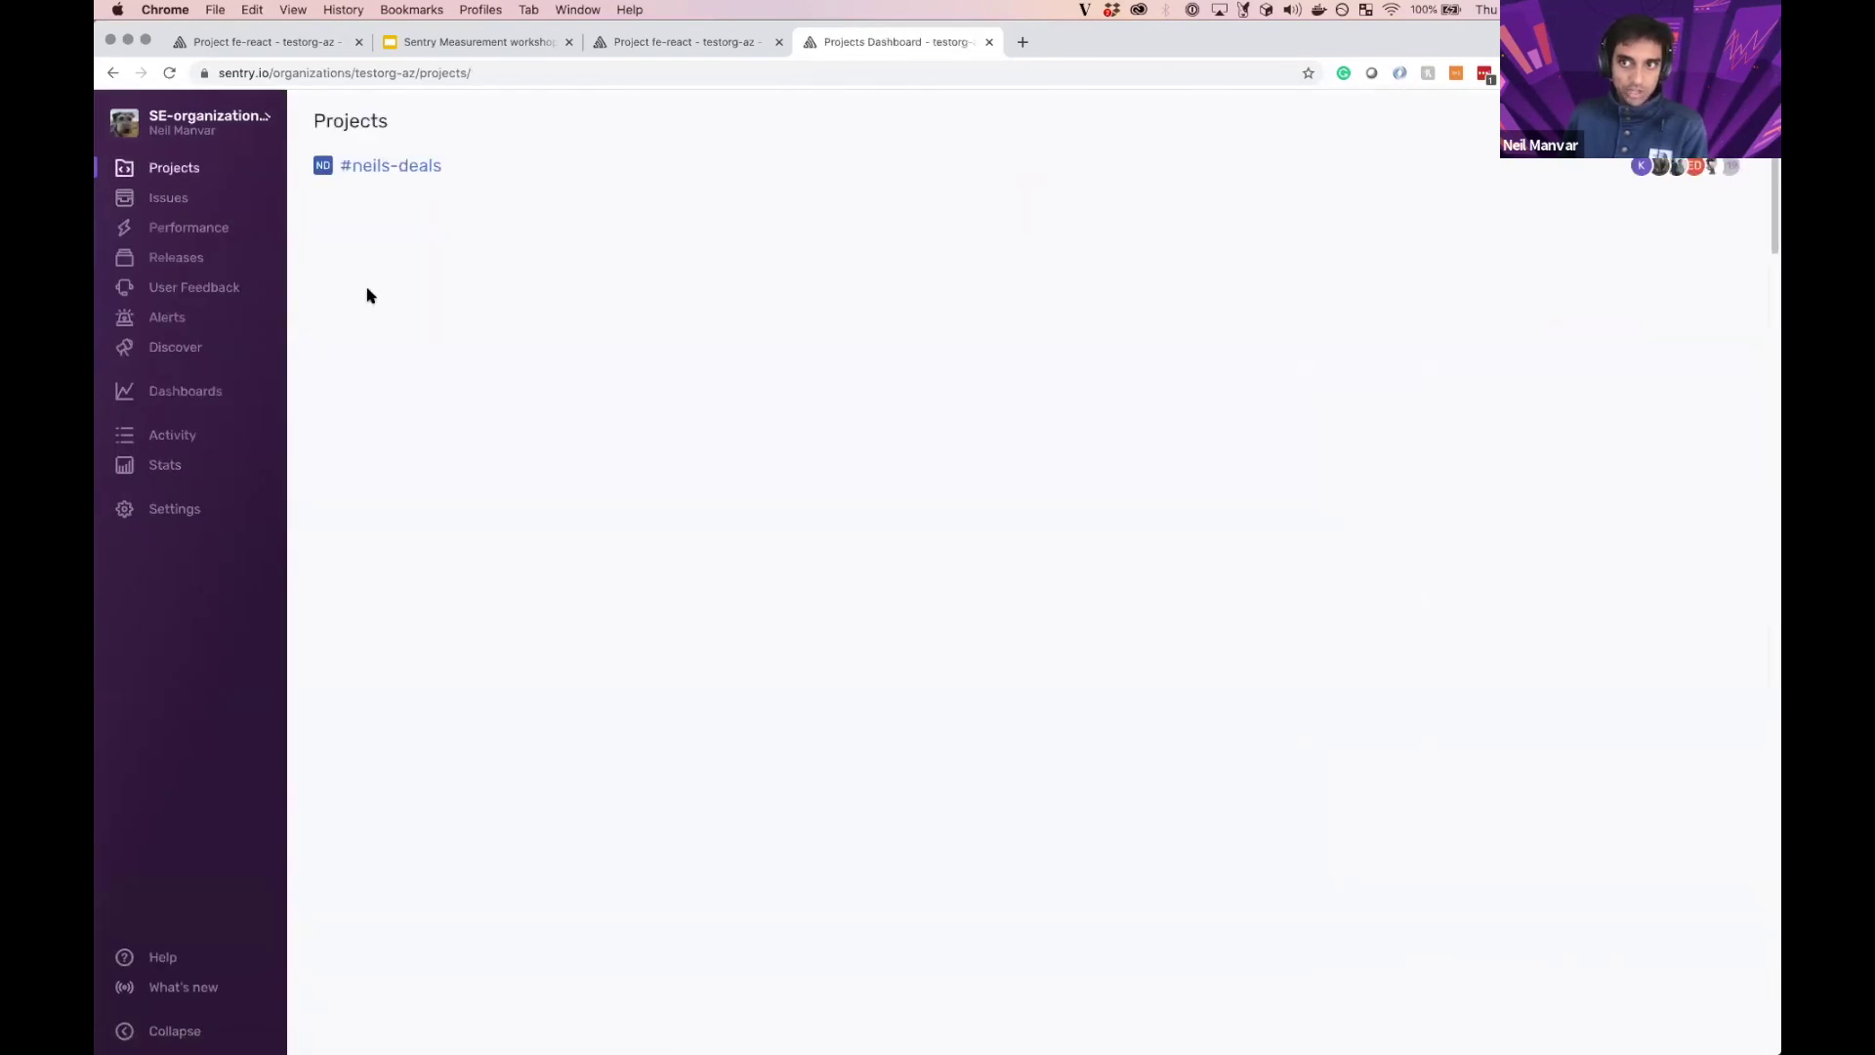
left_click(391, 215)
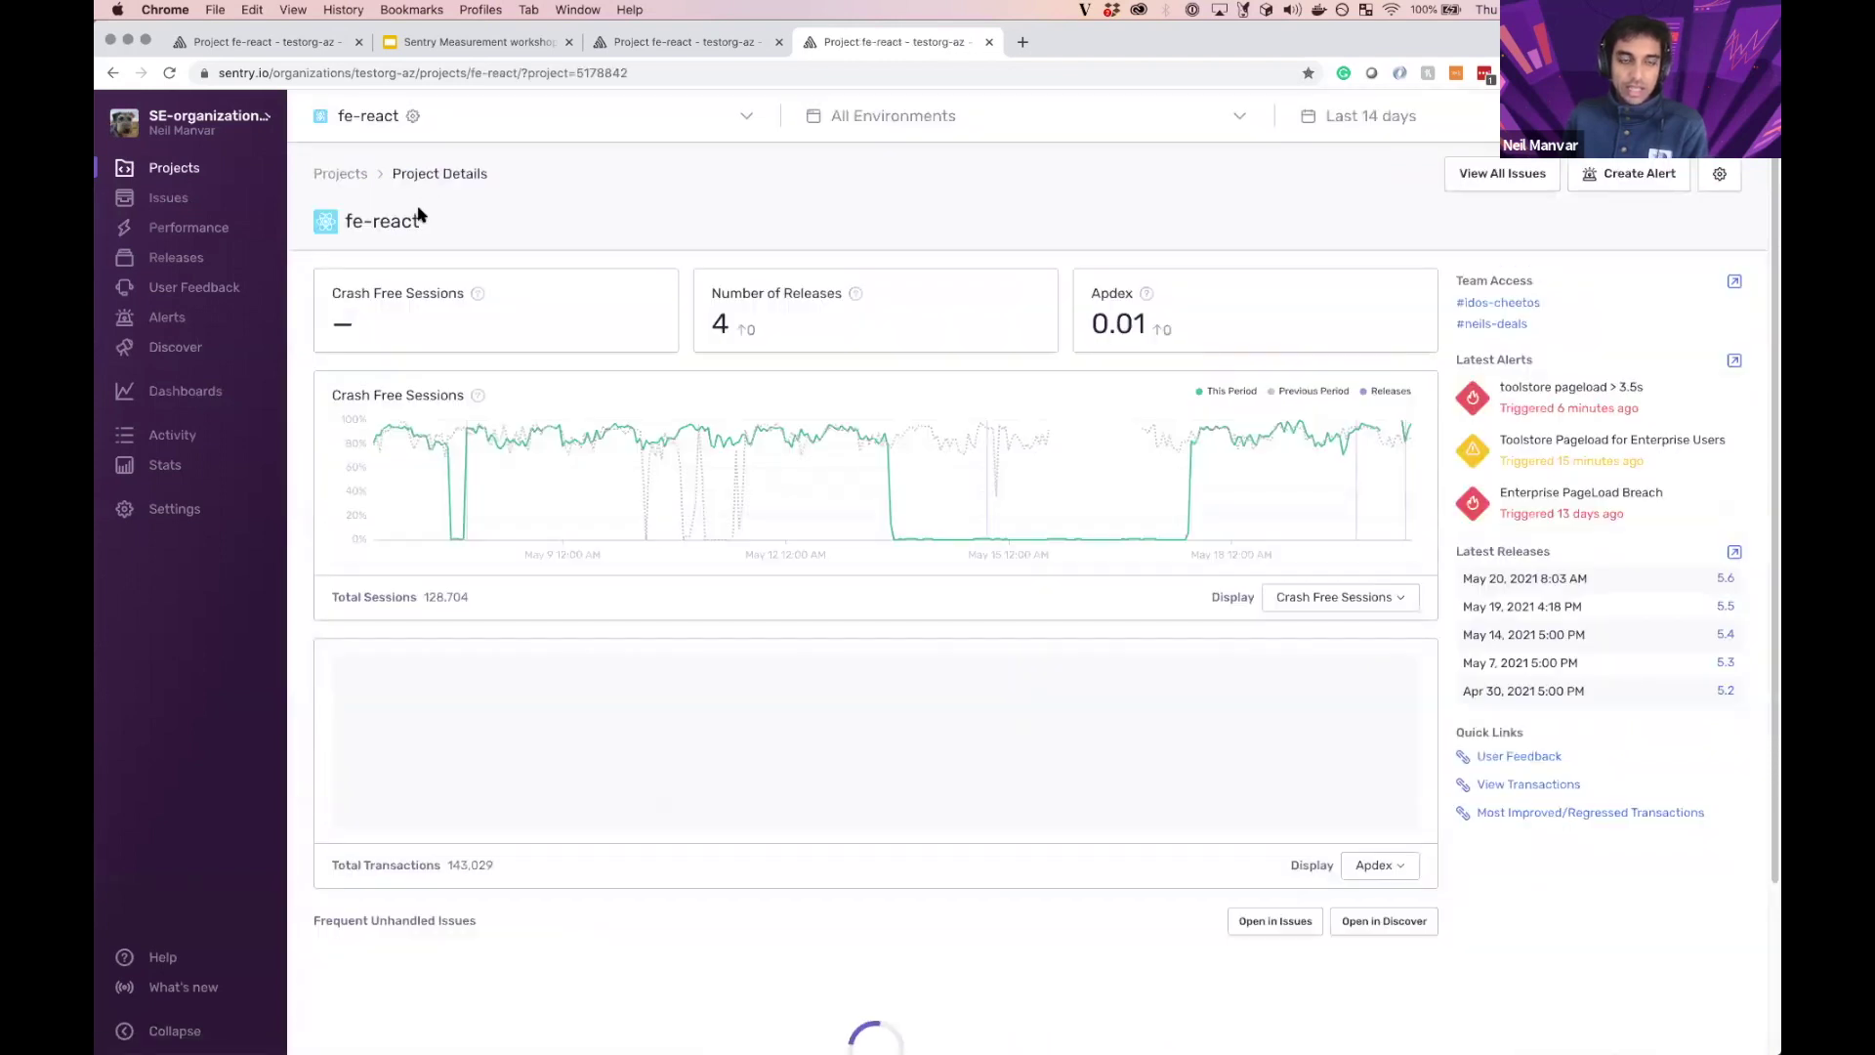
left_click(1361, 125)
left_click(1368, 308)
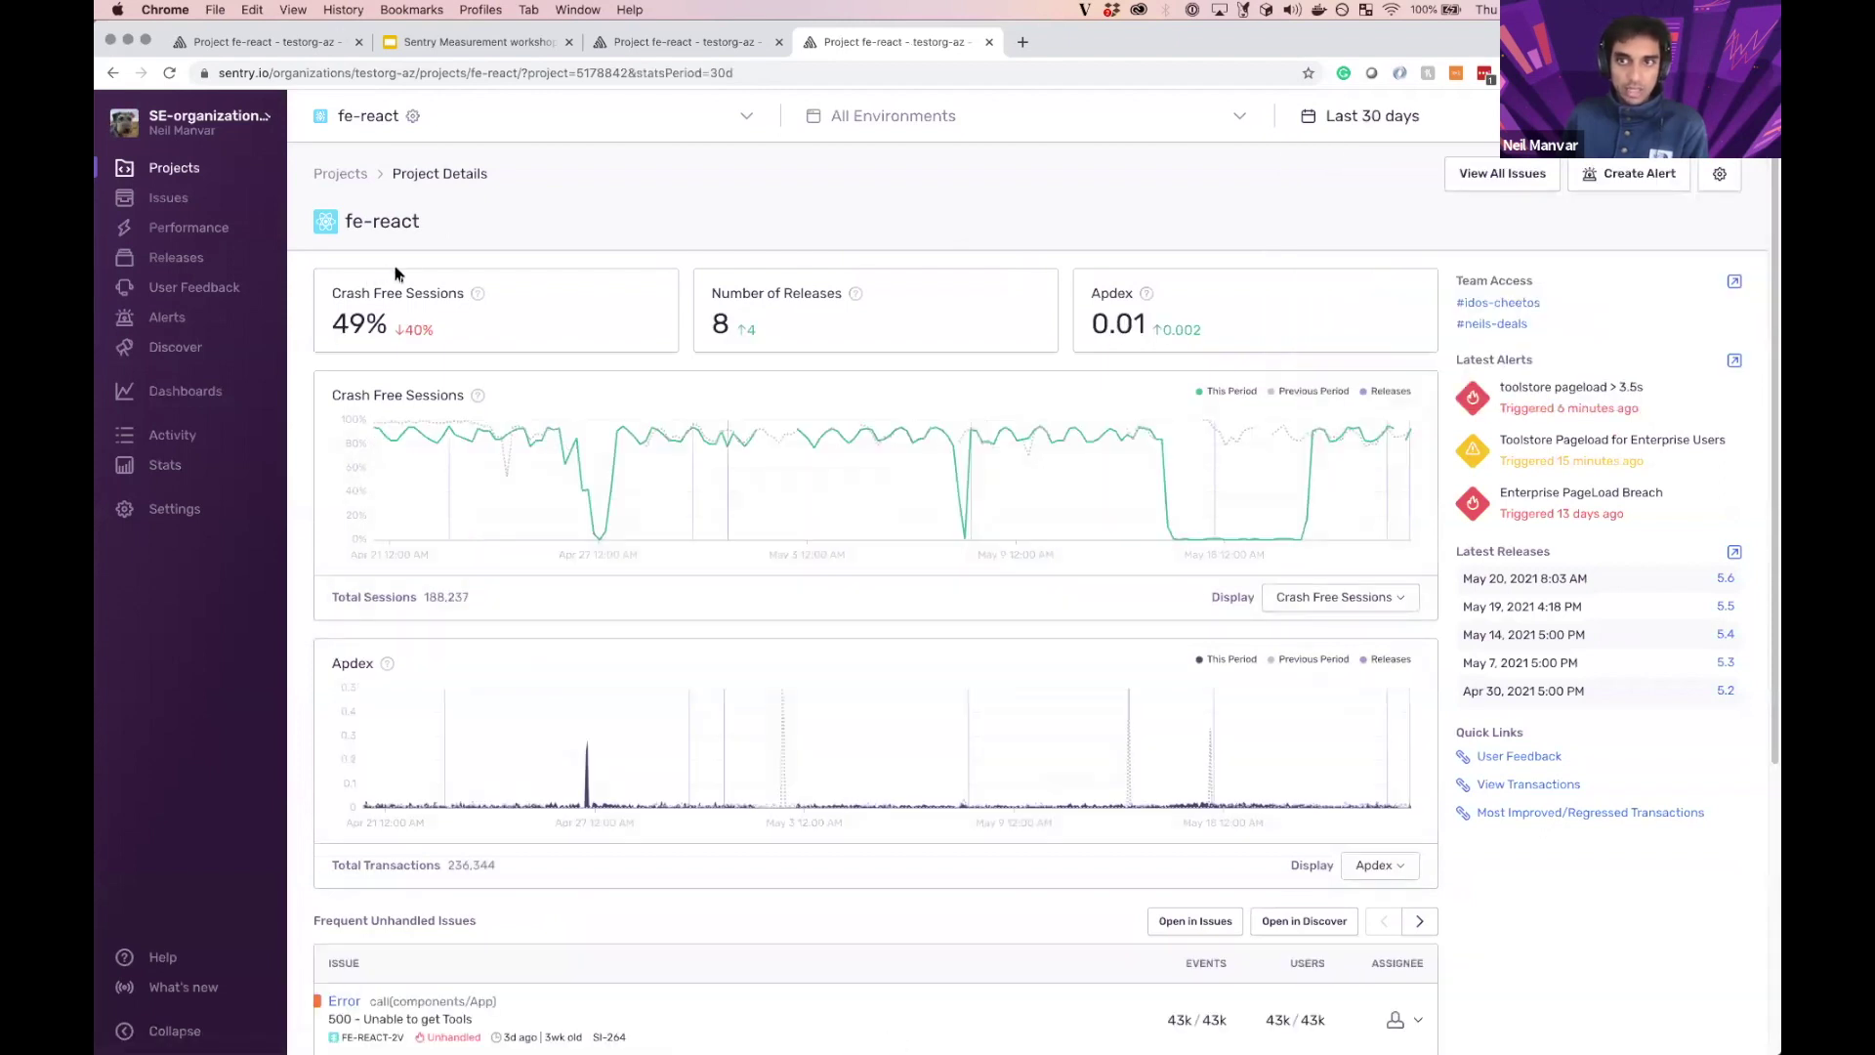
Step: Examine the fe-react project's summary figures for crash free sessions, number of releases and Apdex
left_click_drag(335, 324, 436, 337)
double_click(718, 320)
left_click_drag(1073, 314, 1158, 325)
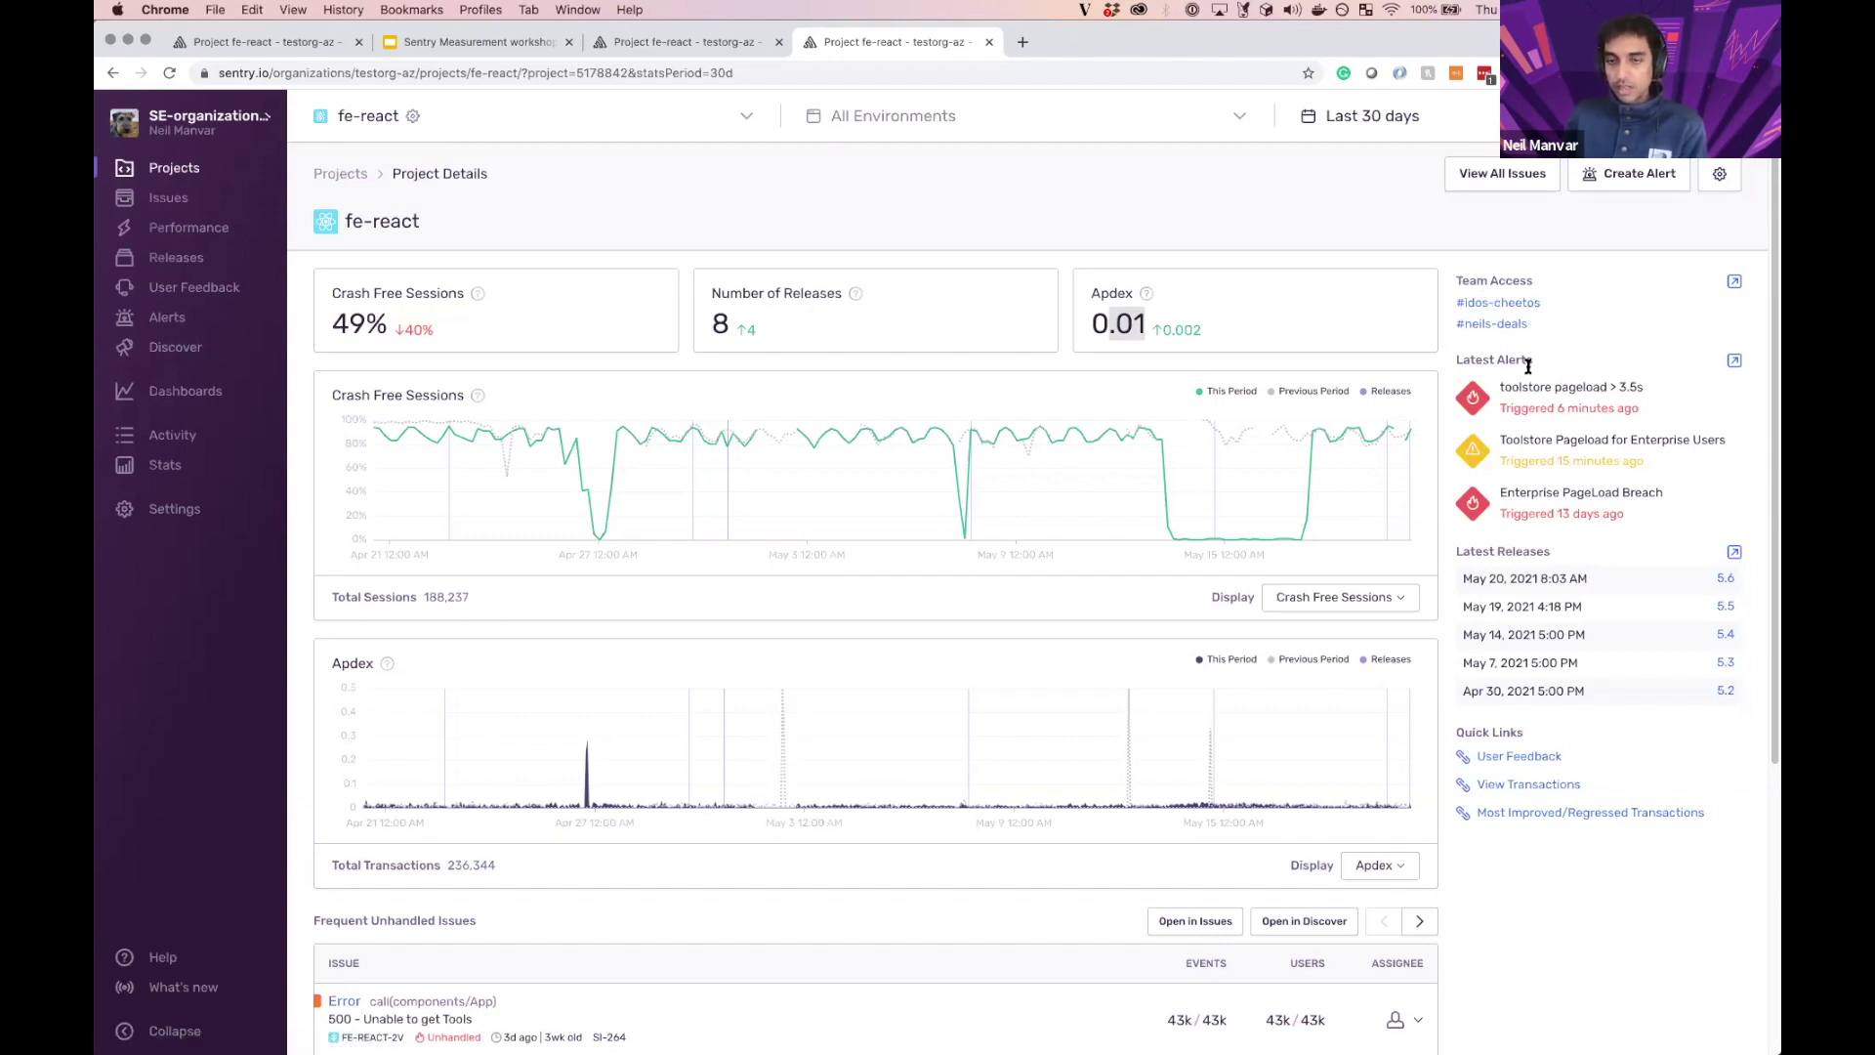
Step: Review the project's latest alerts, latest releases and quick links, and examine its crash free sessions percentage again
scroll(1528, 364, "down", 1)
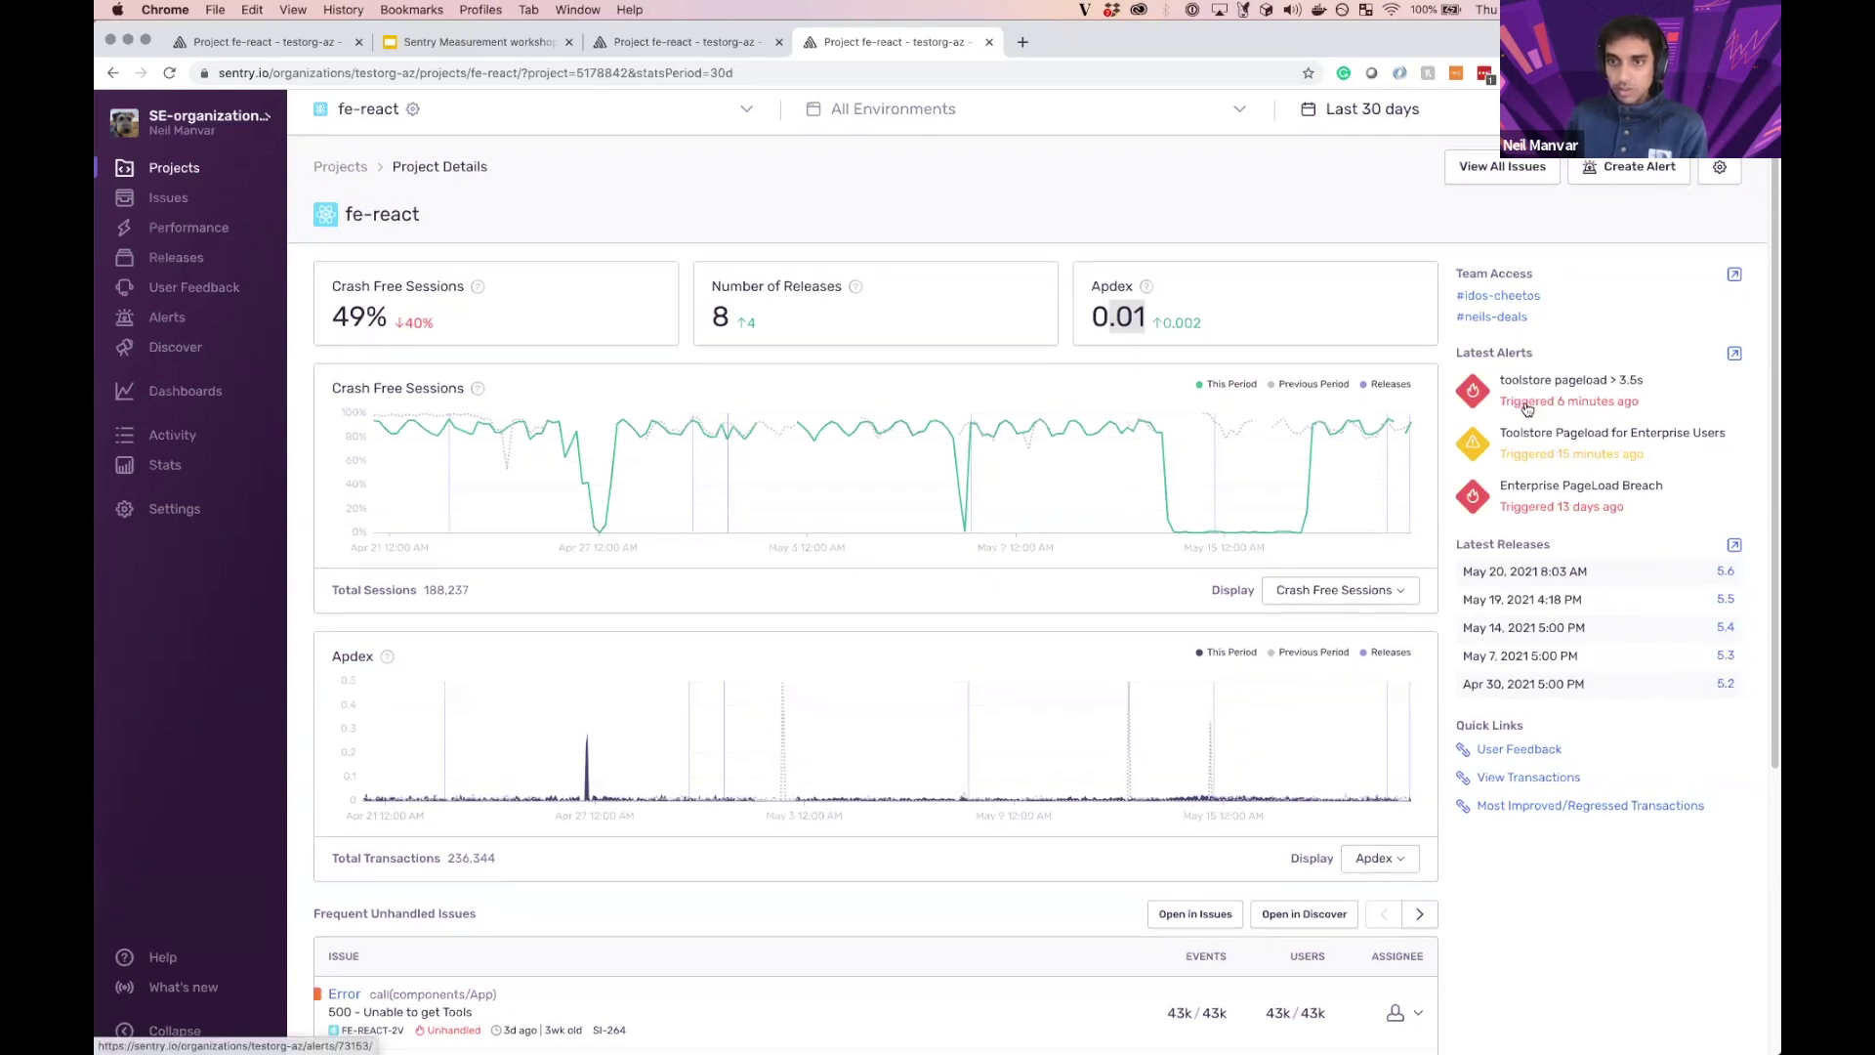
scroll(1530, 467, "down", 1)
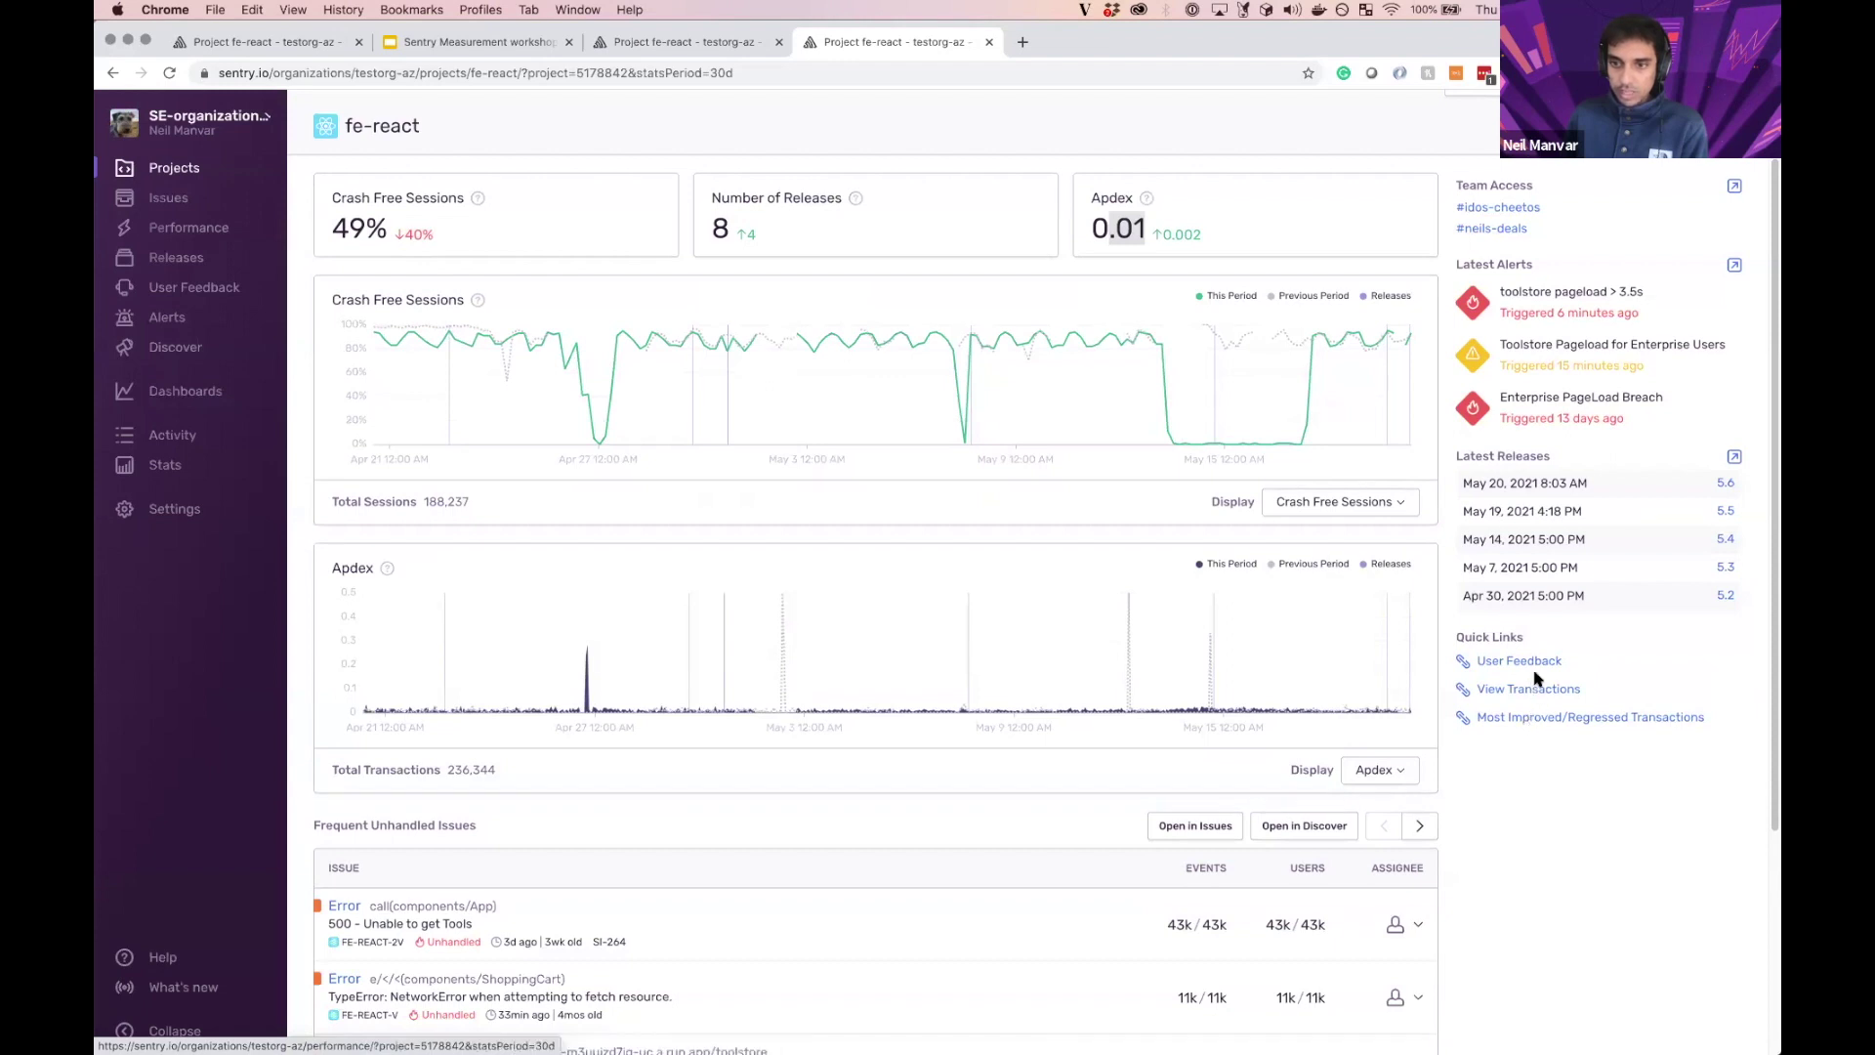
scroll(1555, 622, "up", 1)
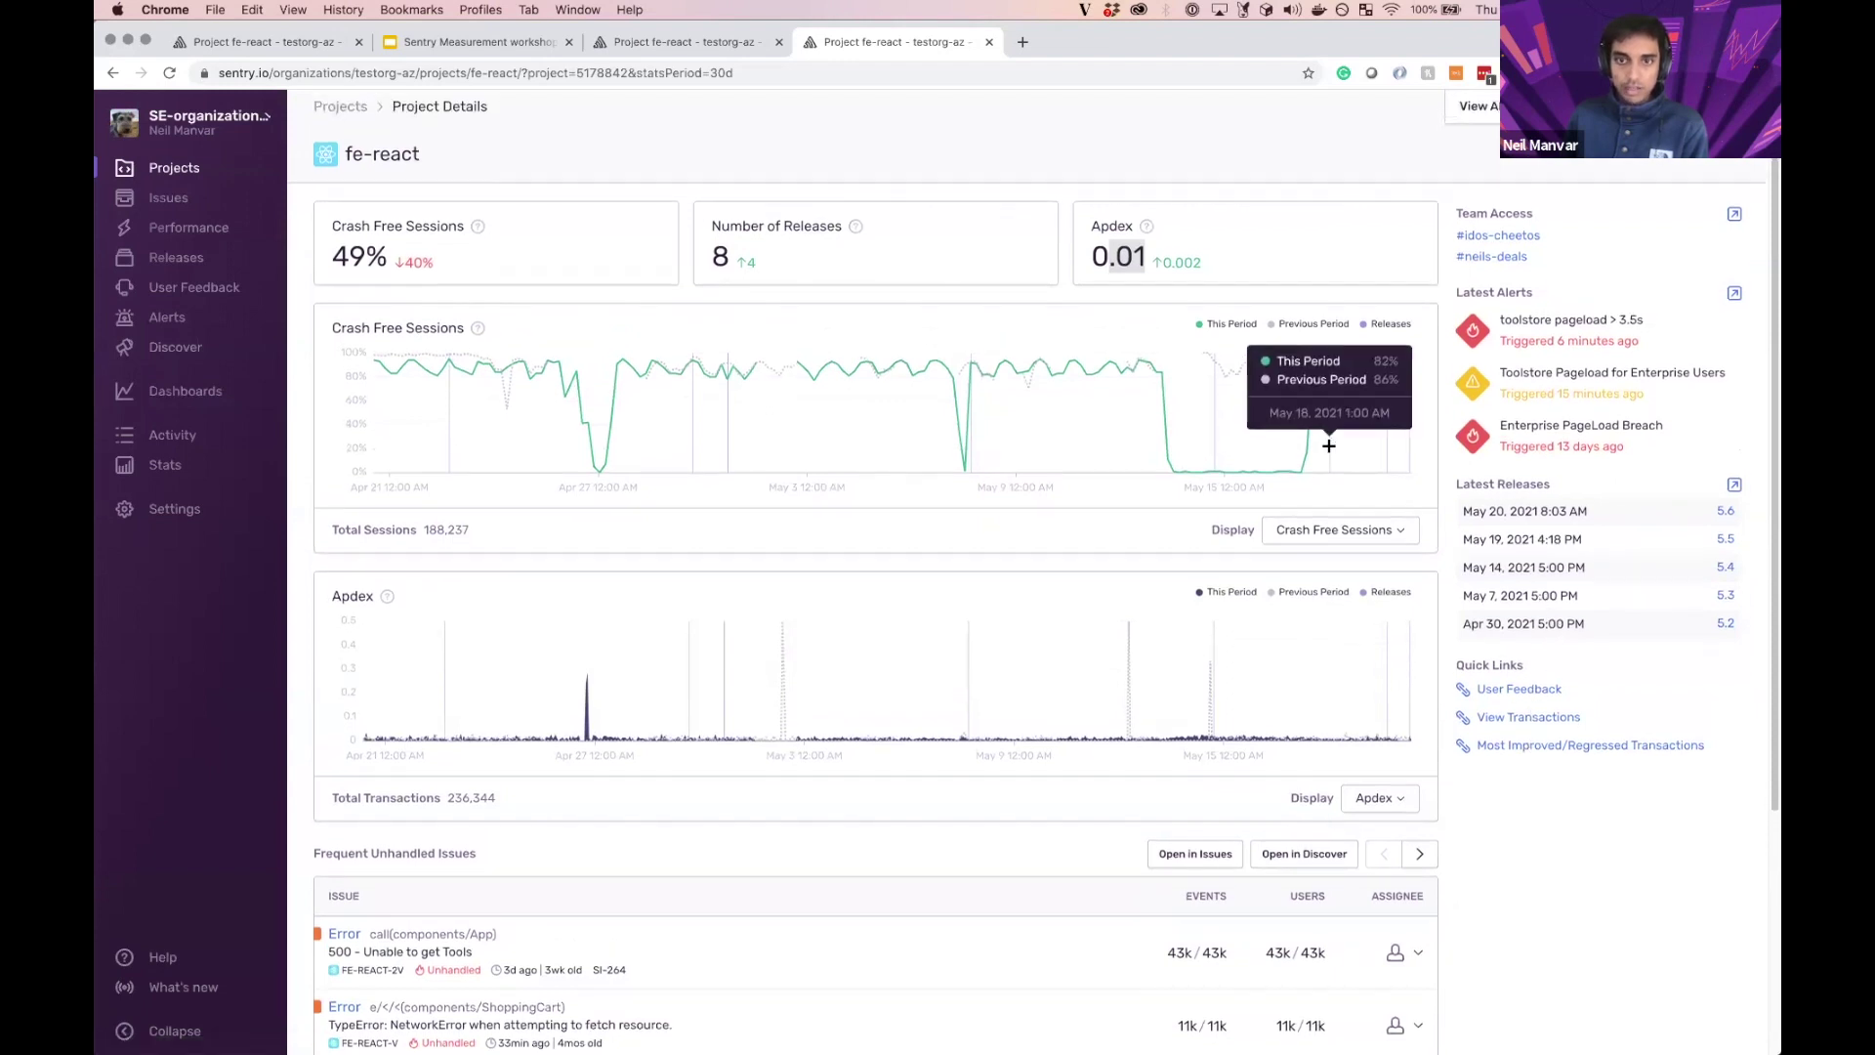
scroll(524, 285, "up", 1)
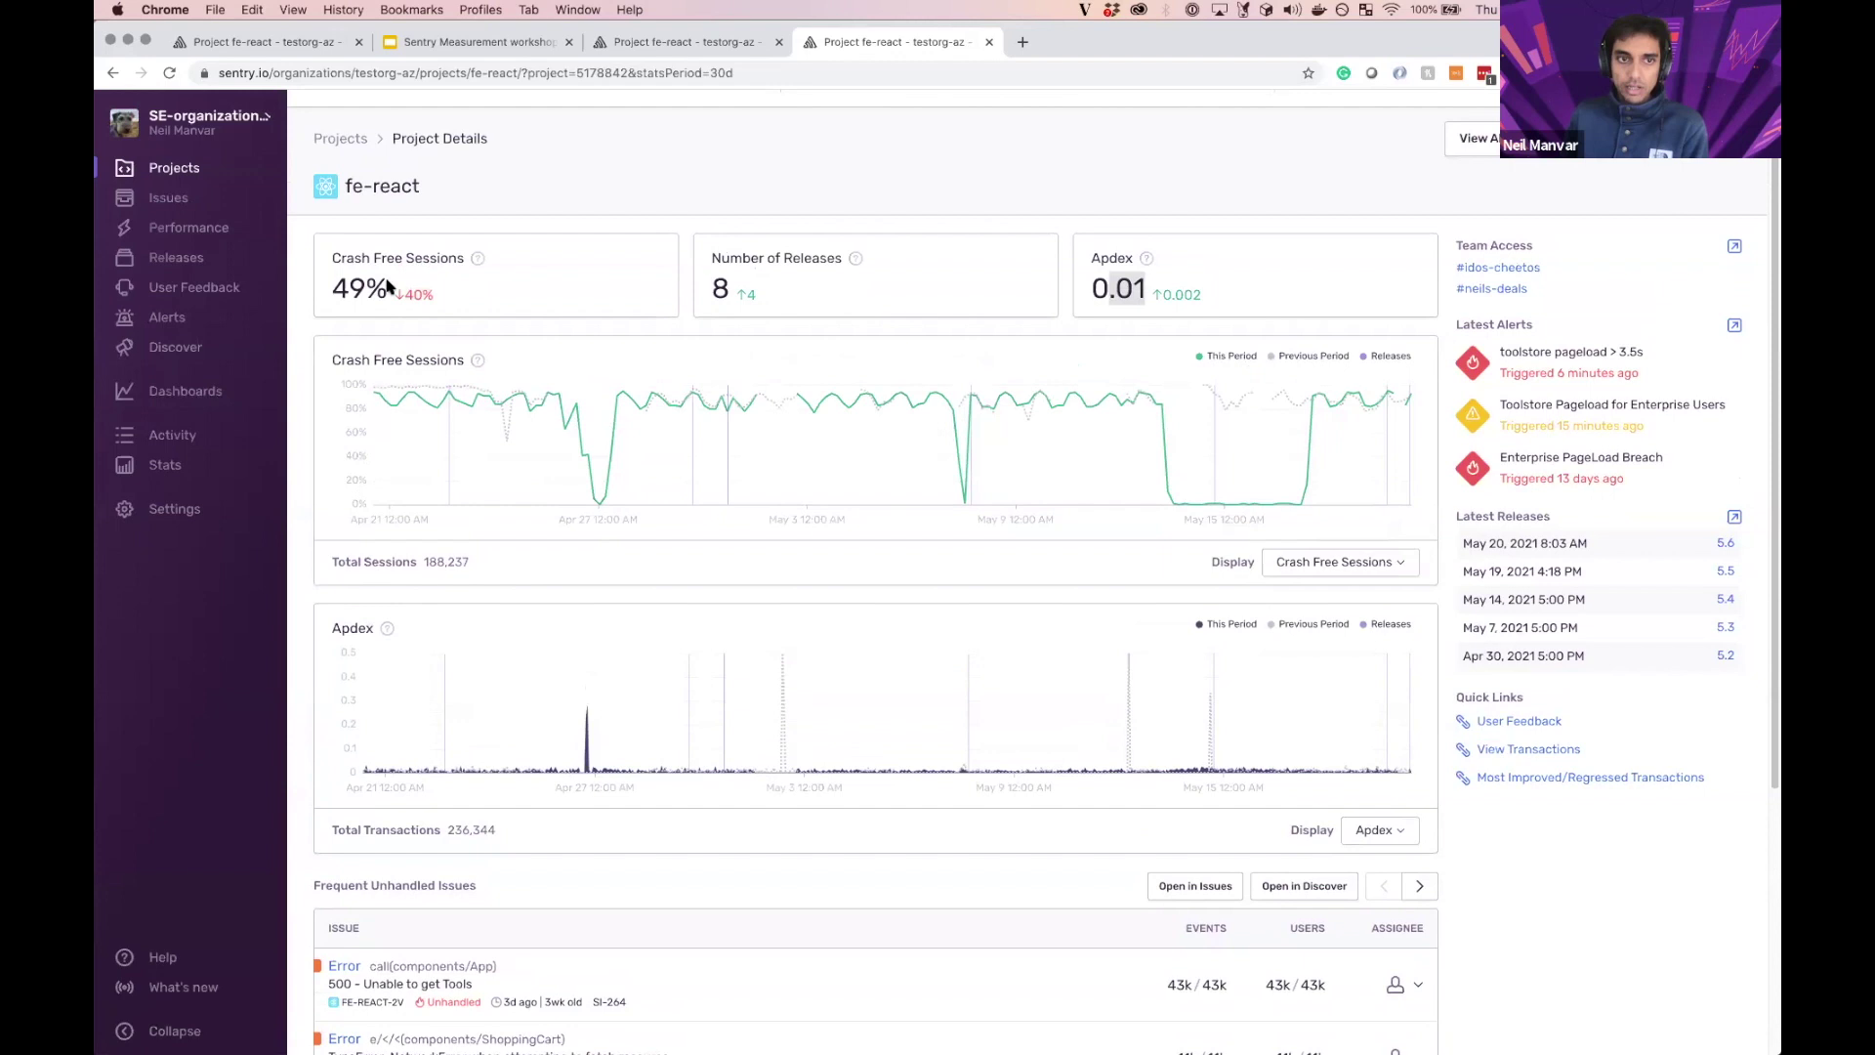
mouse_move(340, 284)
left_mouse_down()
mouse_move(374, 289)
mouse_move(337, 289)
left_mouse_up()
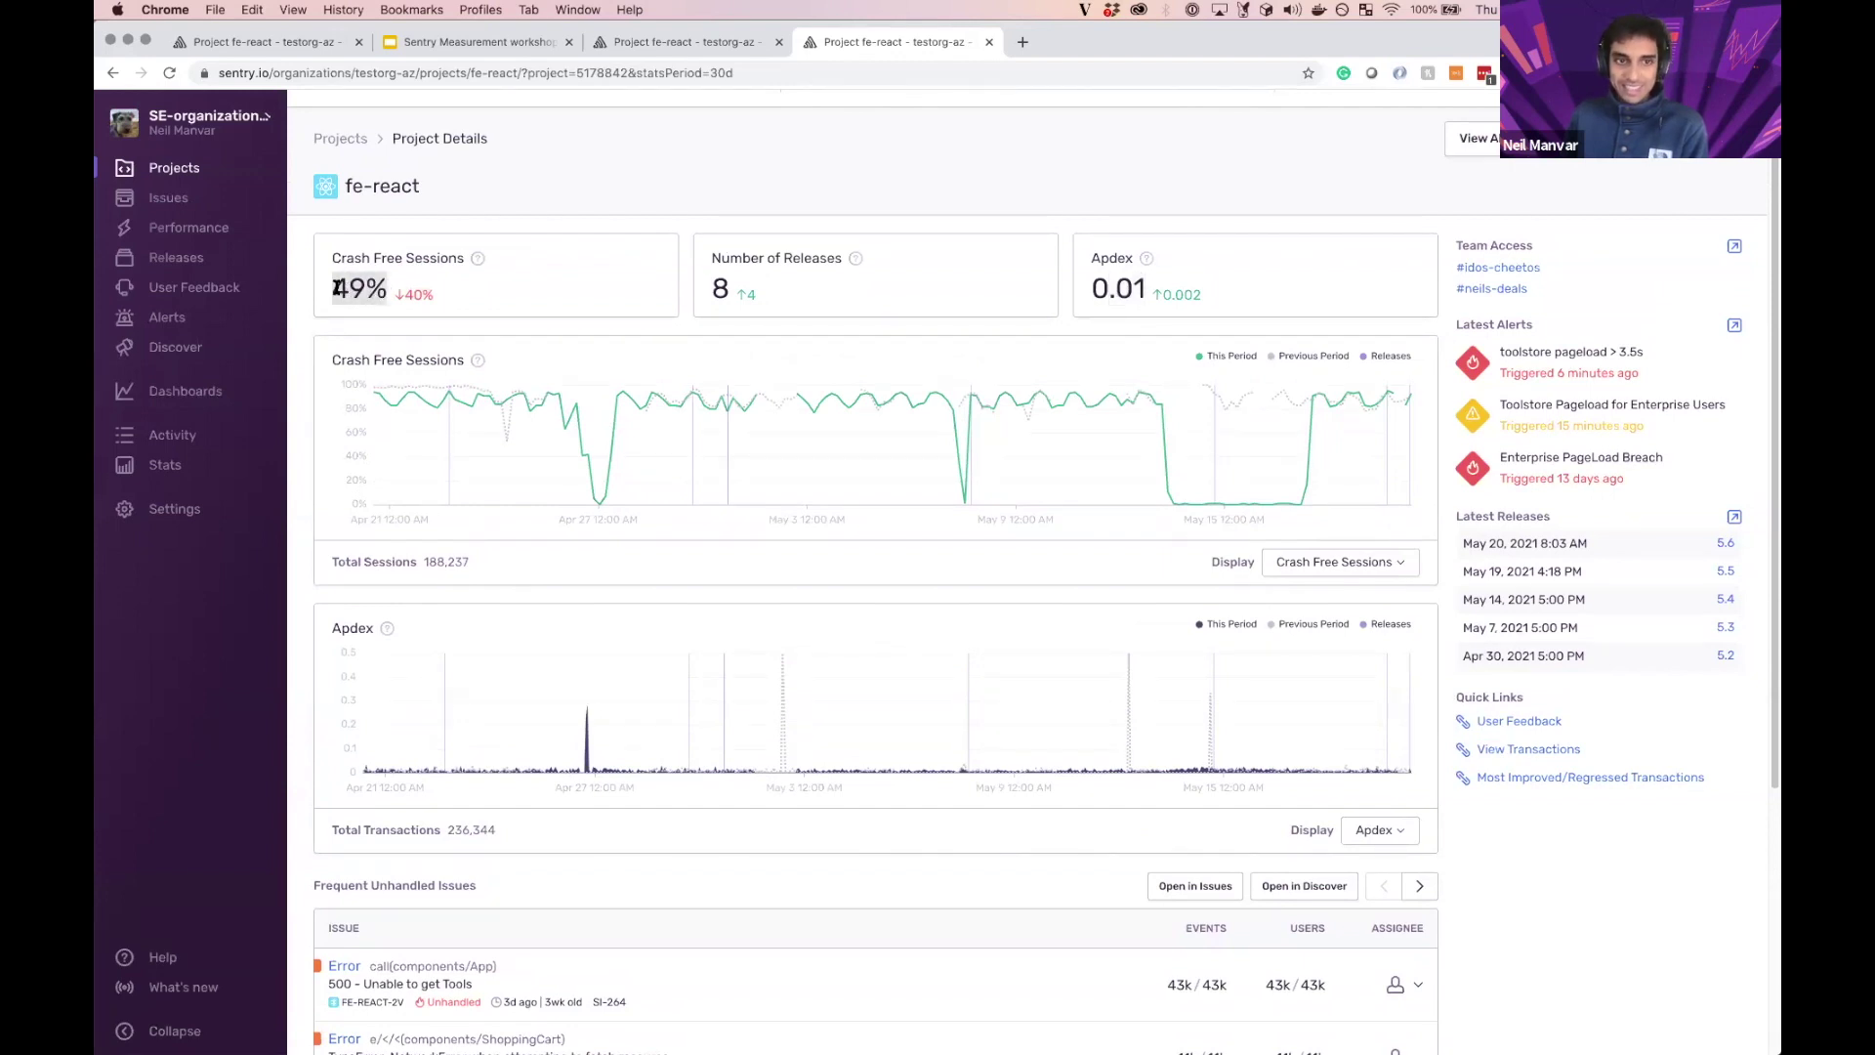
left_click(415, 298)
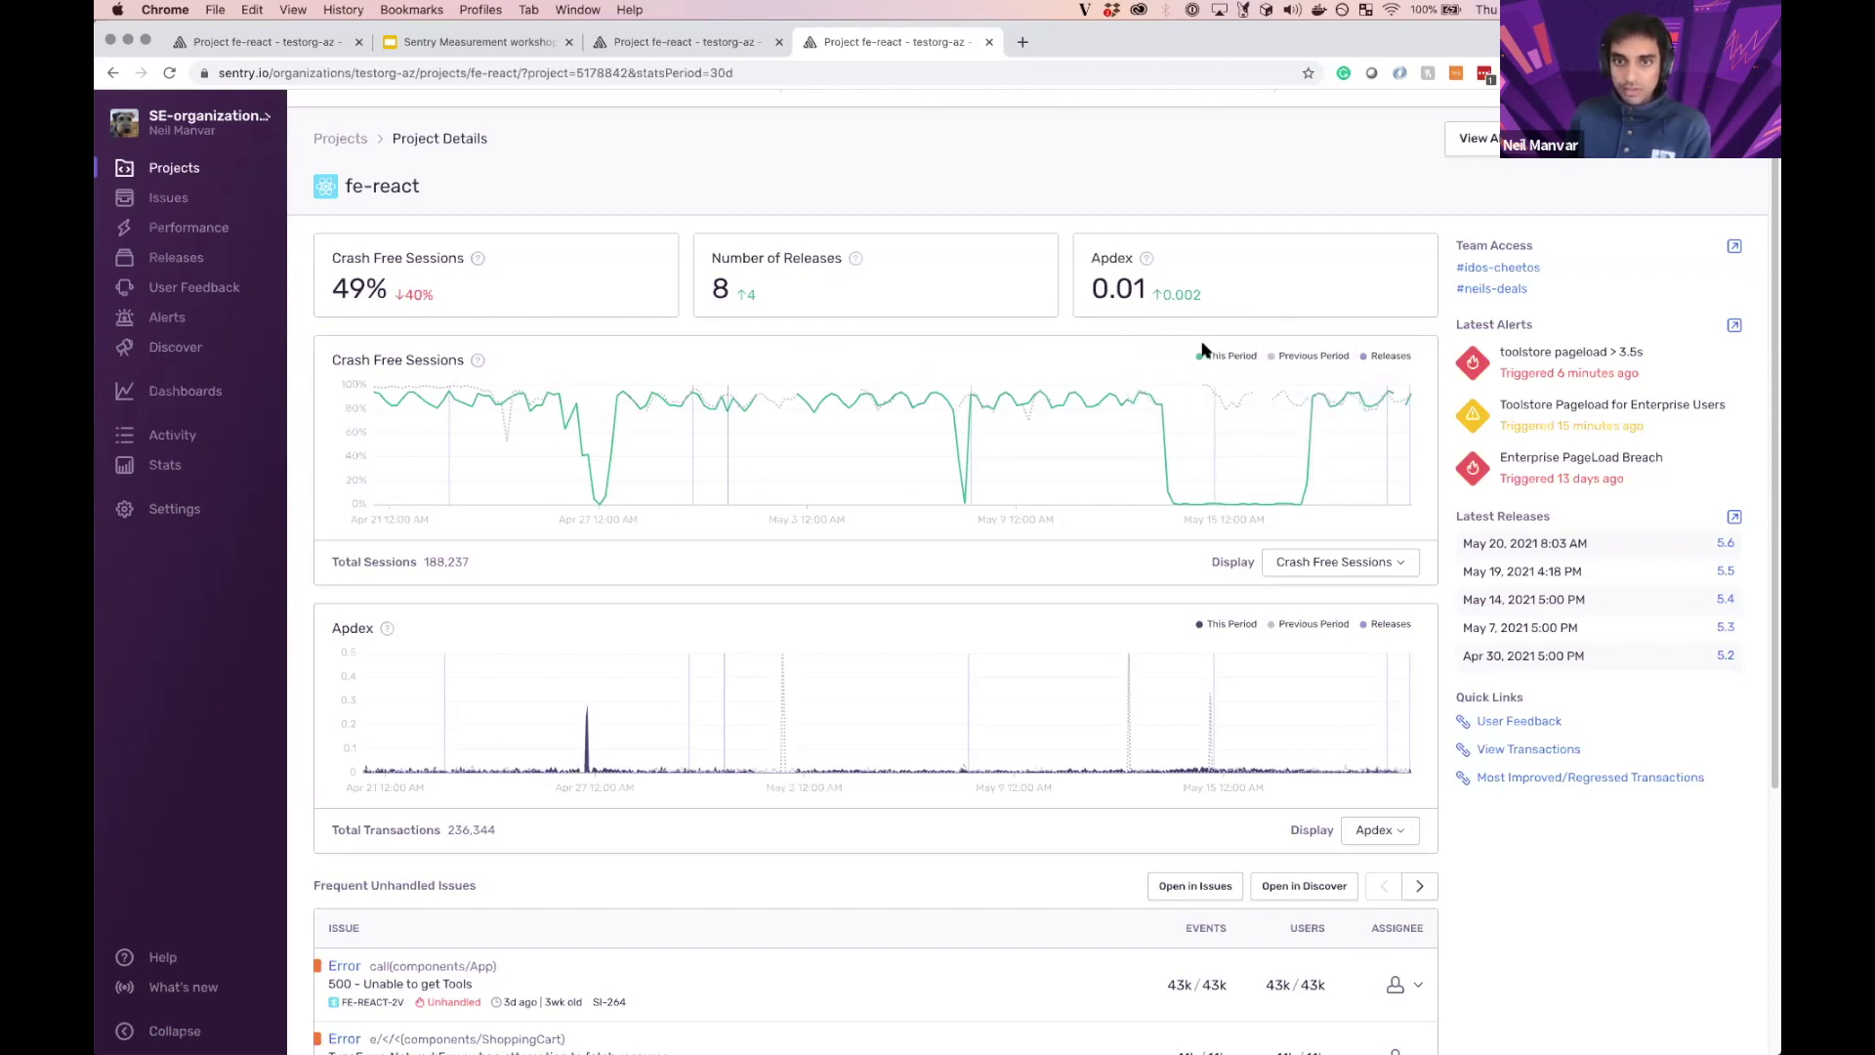
Step: Check which metrics the crash free sessions chart can display, keep its current metric, and look at the Apdex chart
left_click(1325, 567)
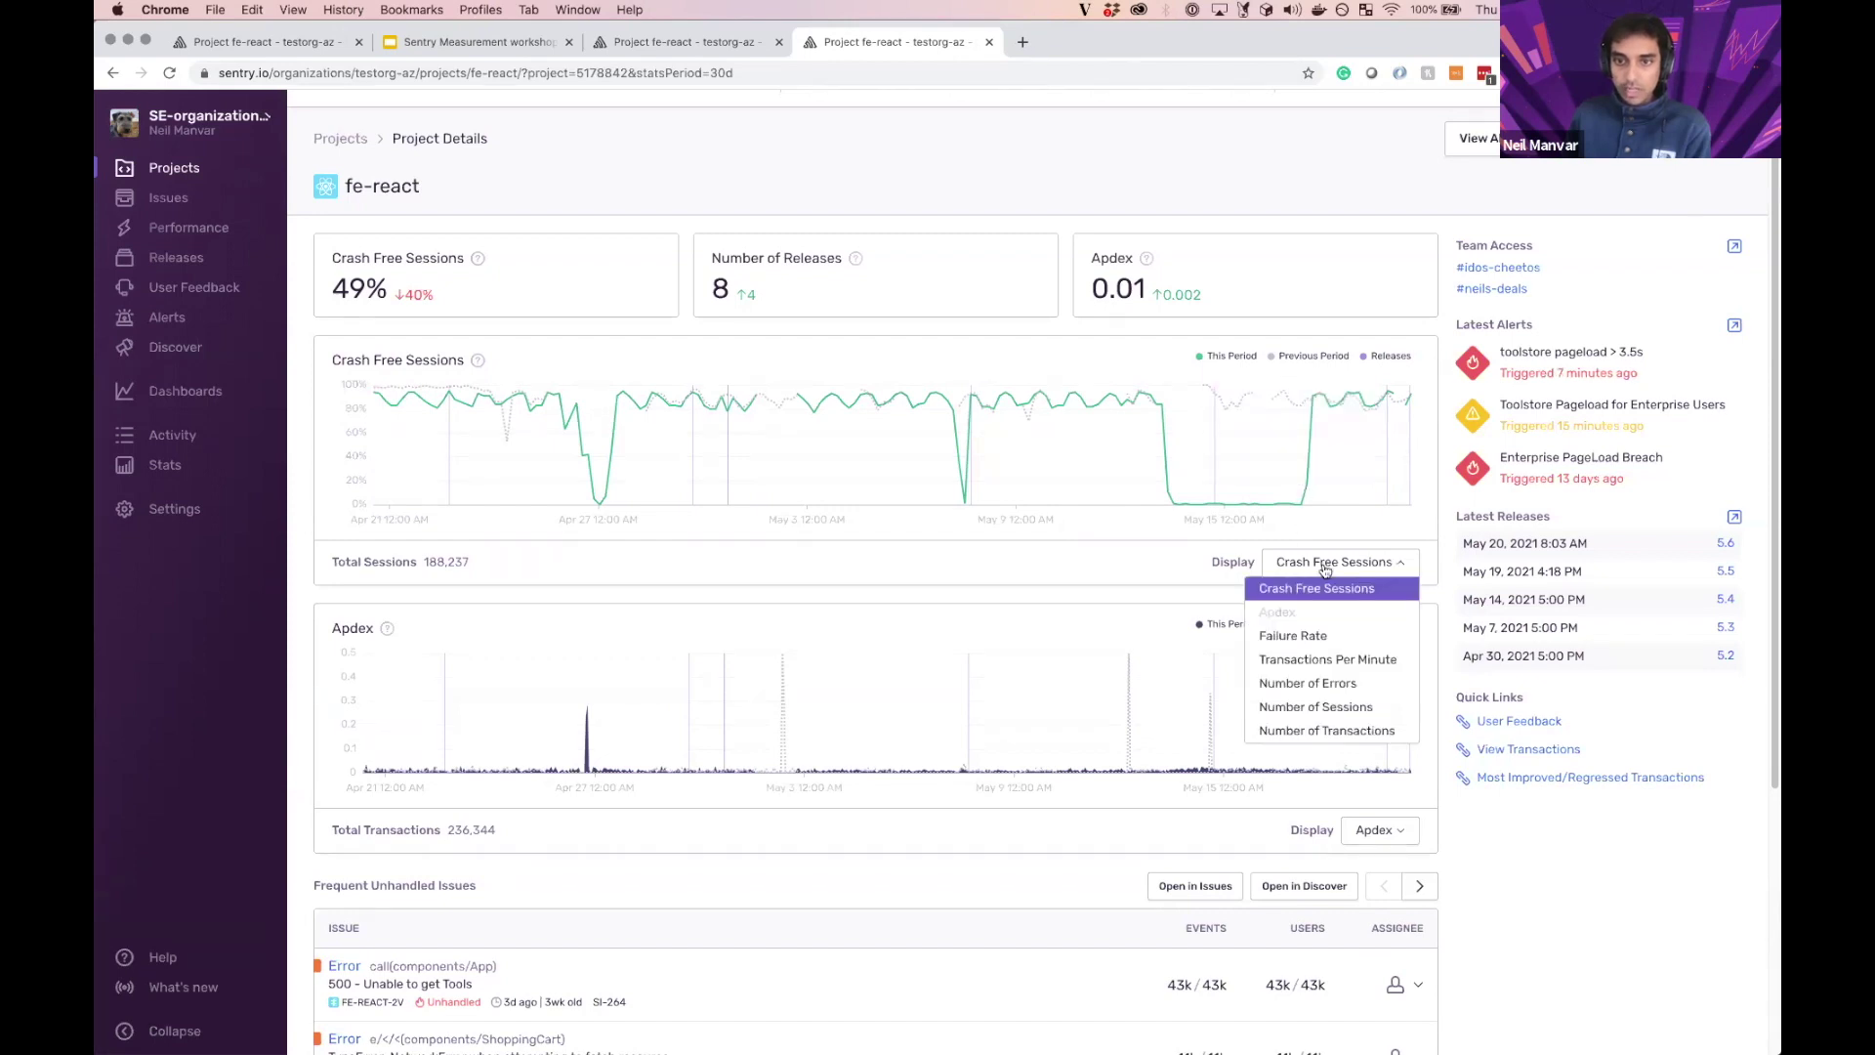
left_click(1147, 560)
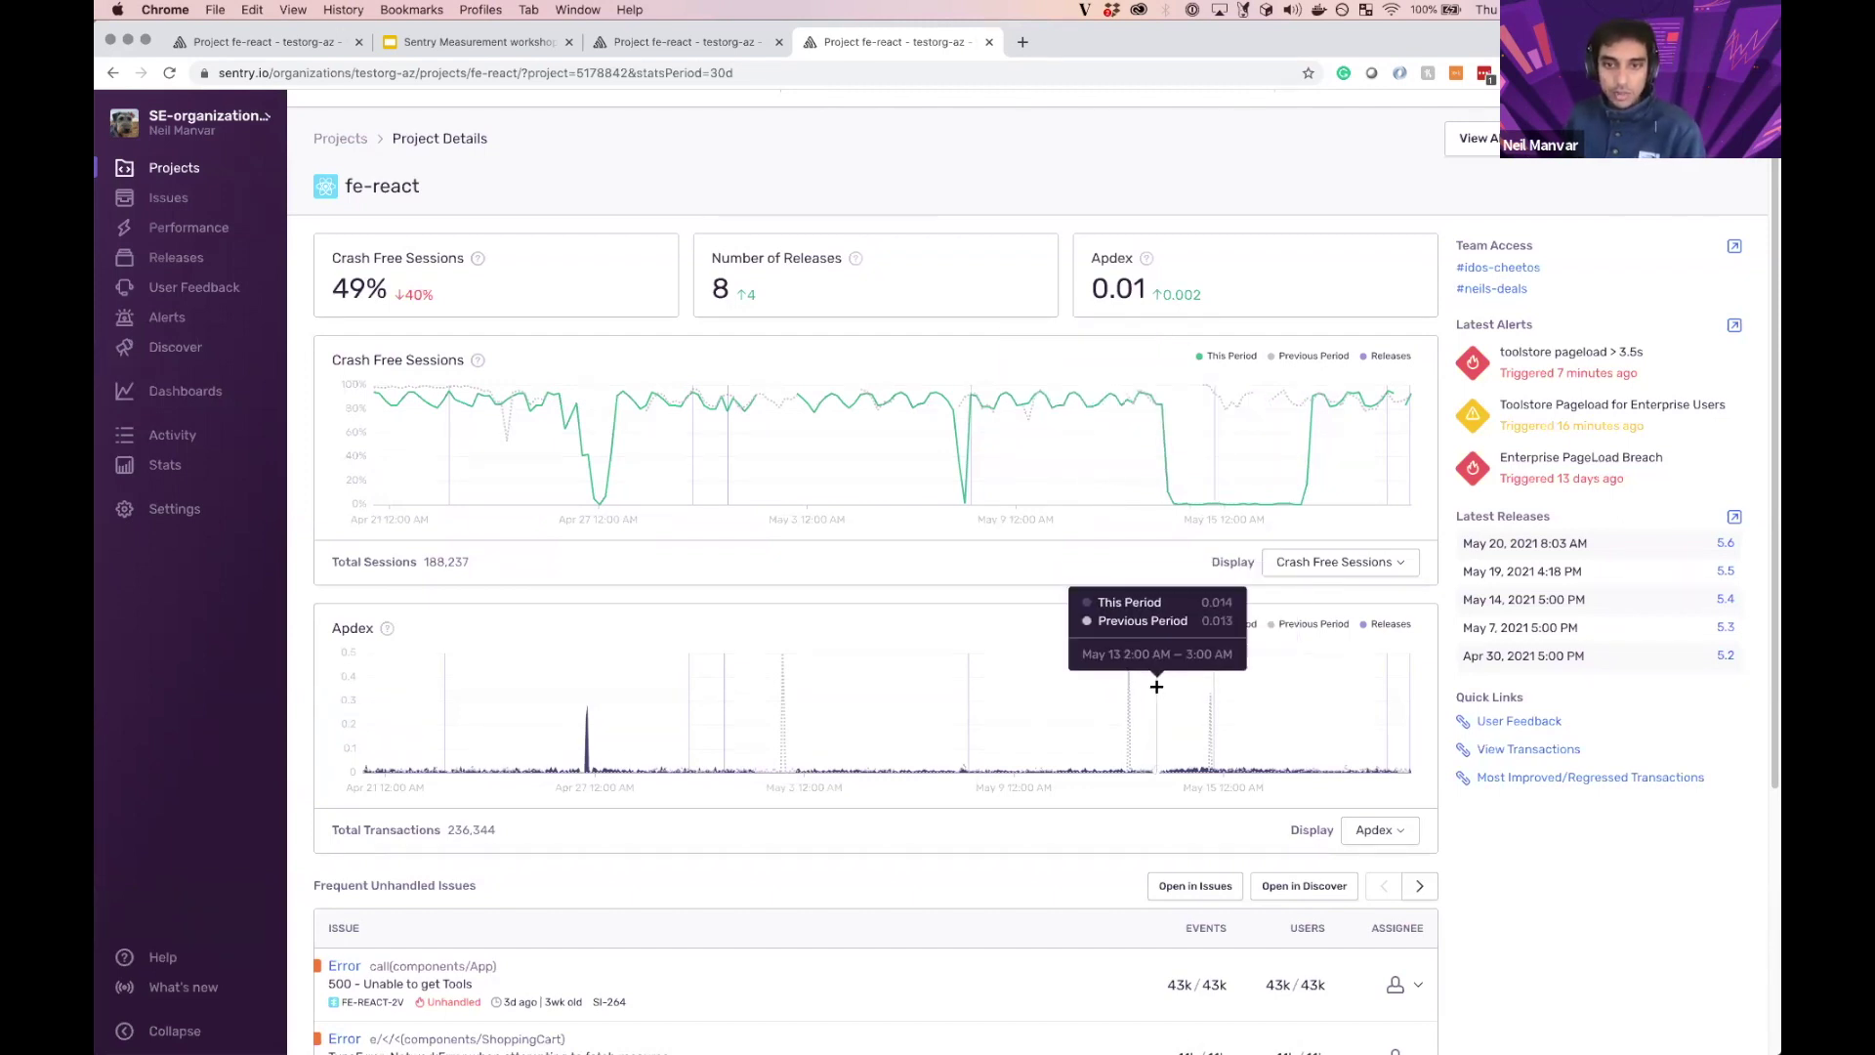
scroll(1427, 775, "down", 1)
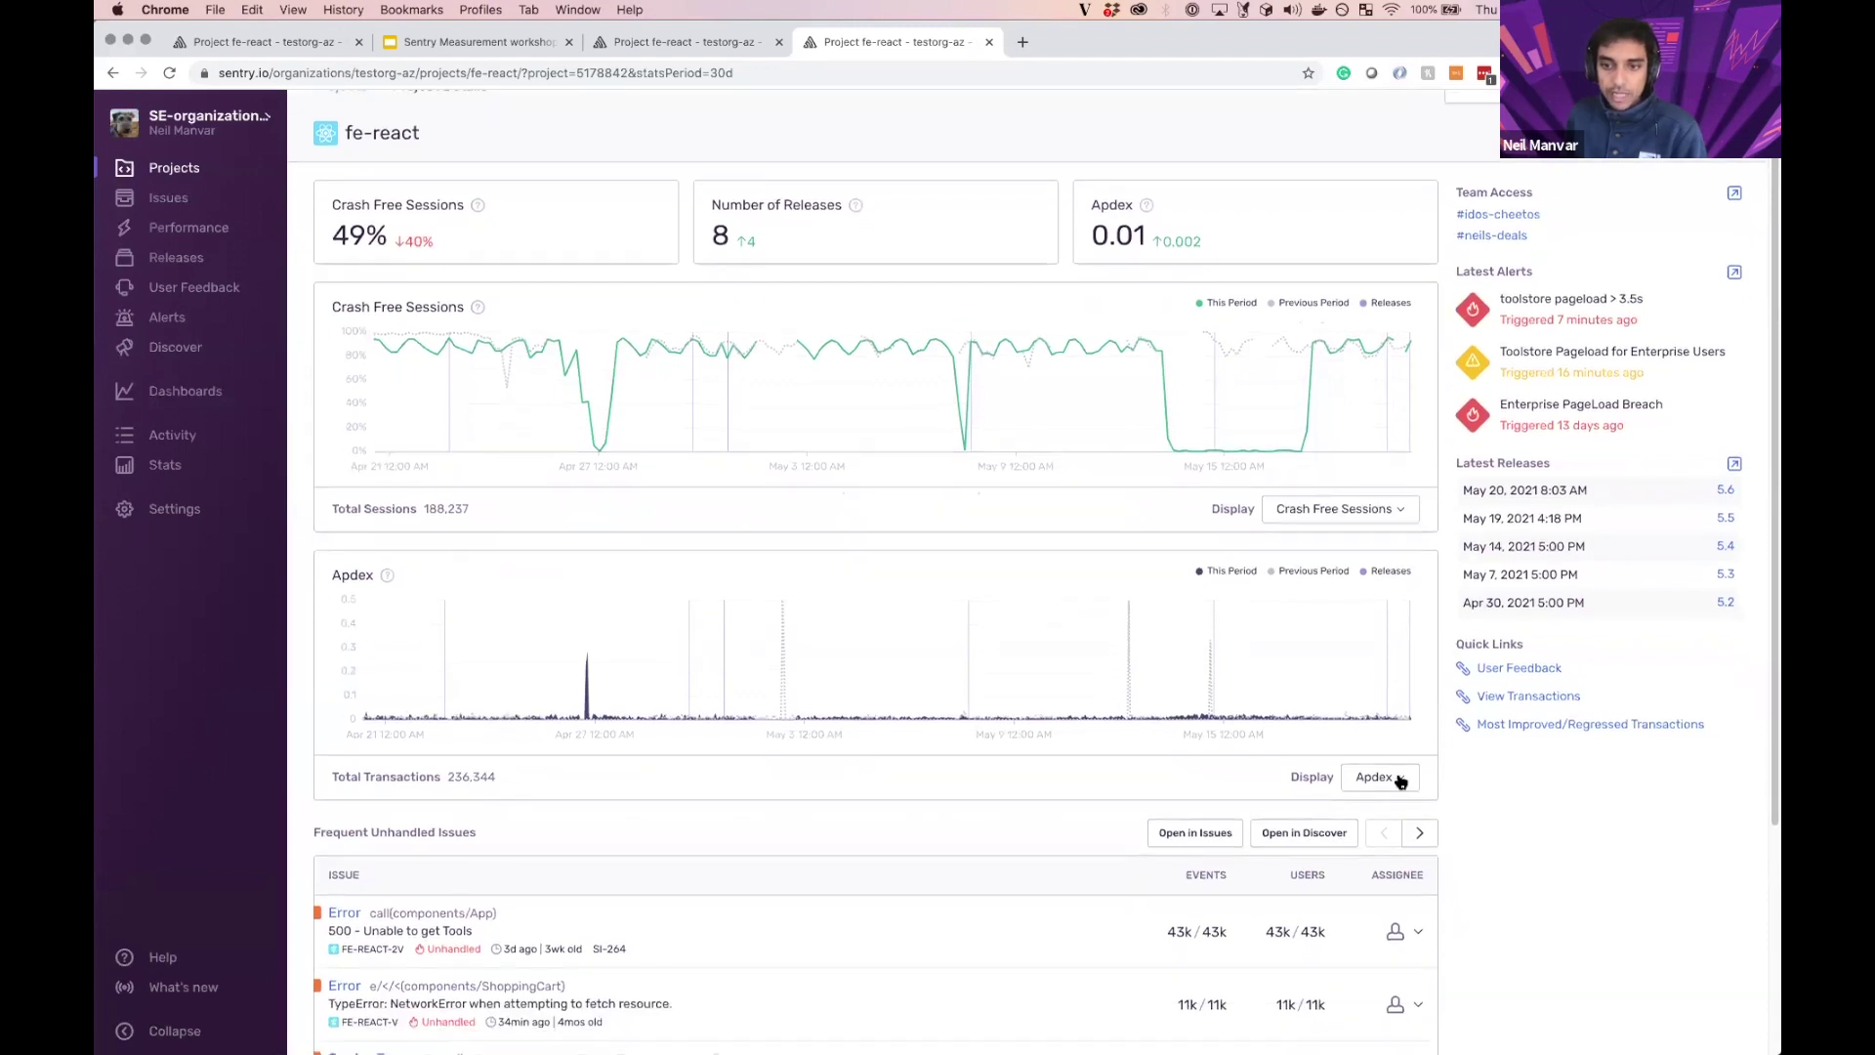
Step: Display Failure Rate and Number of Errors in the Apdex chart, and return the chart to Apdex
left_click(1401, 781)
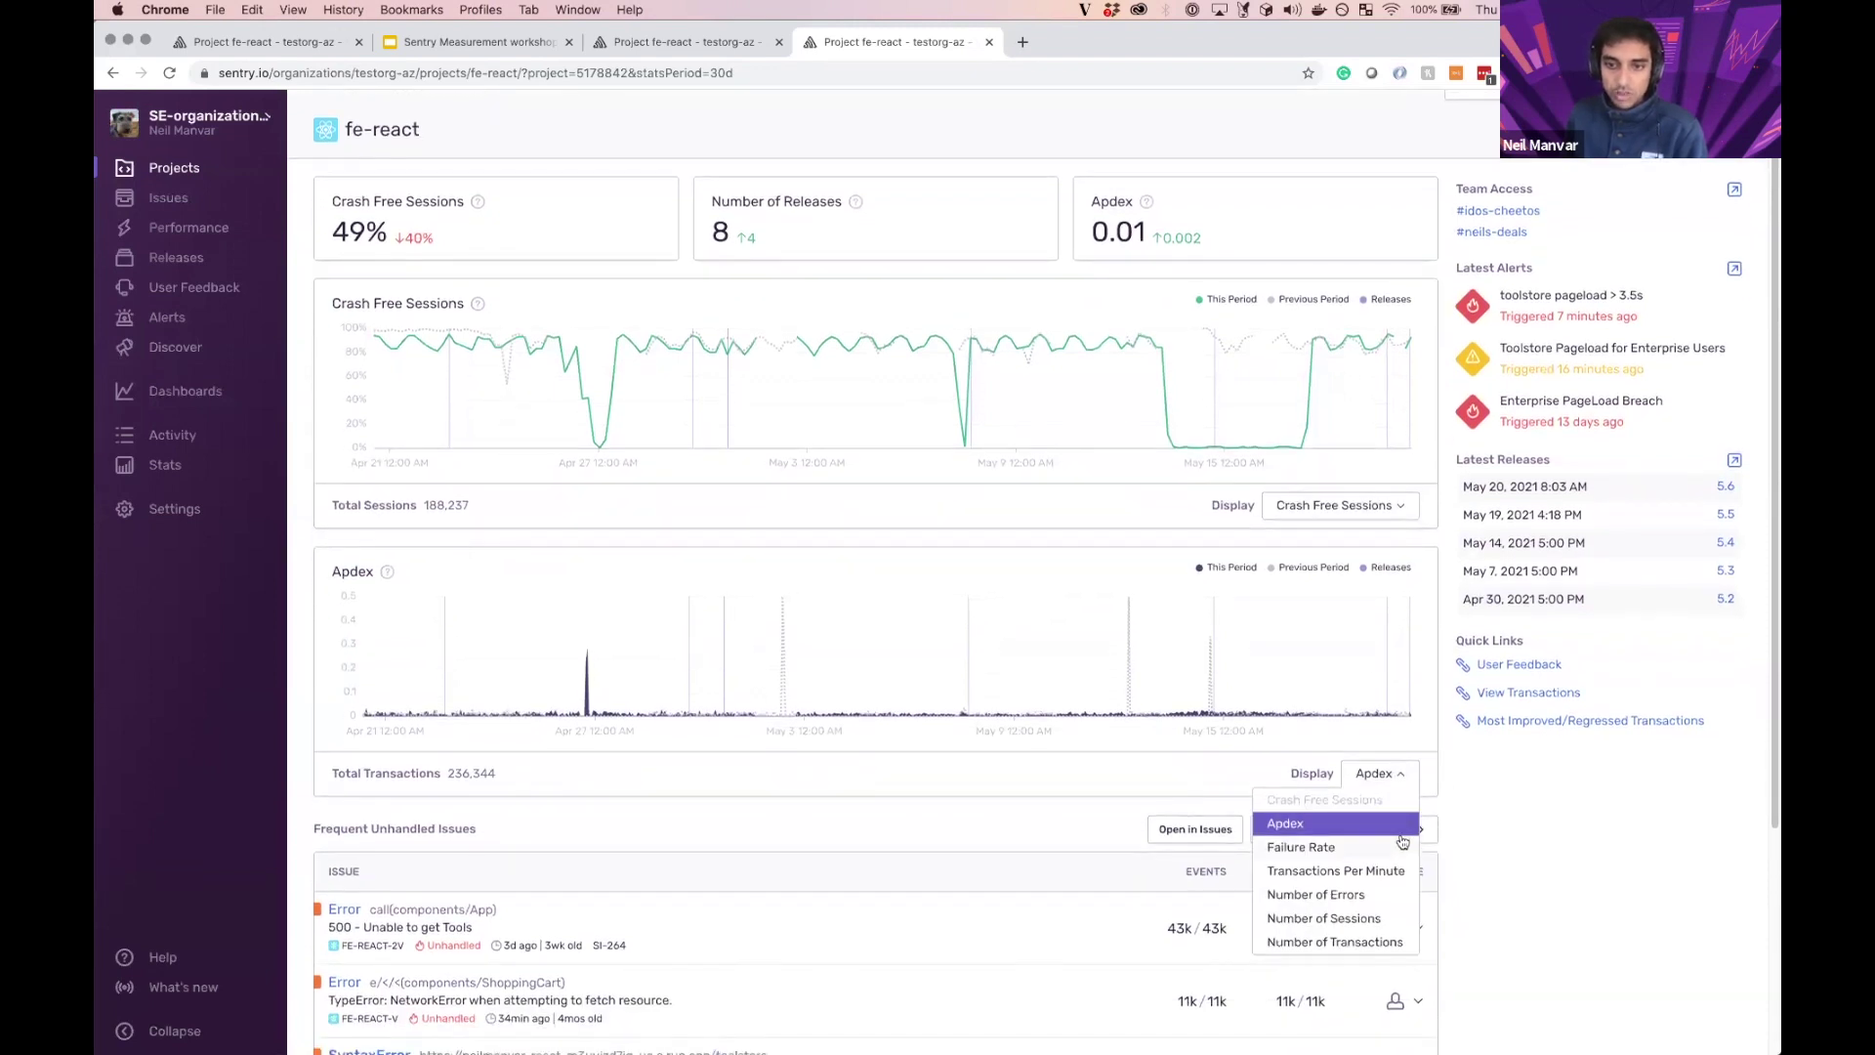
left_click(1403, 851)
left_click(1386, 776)
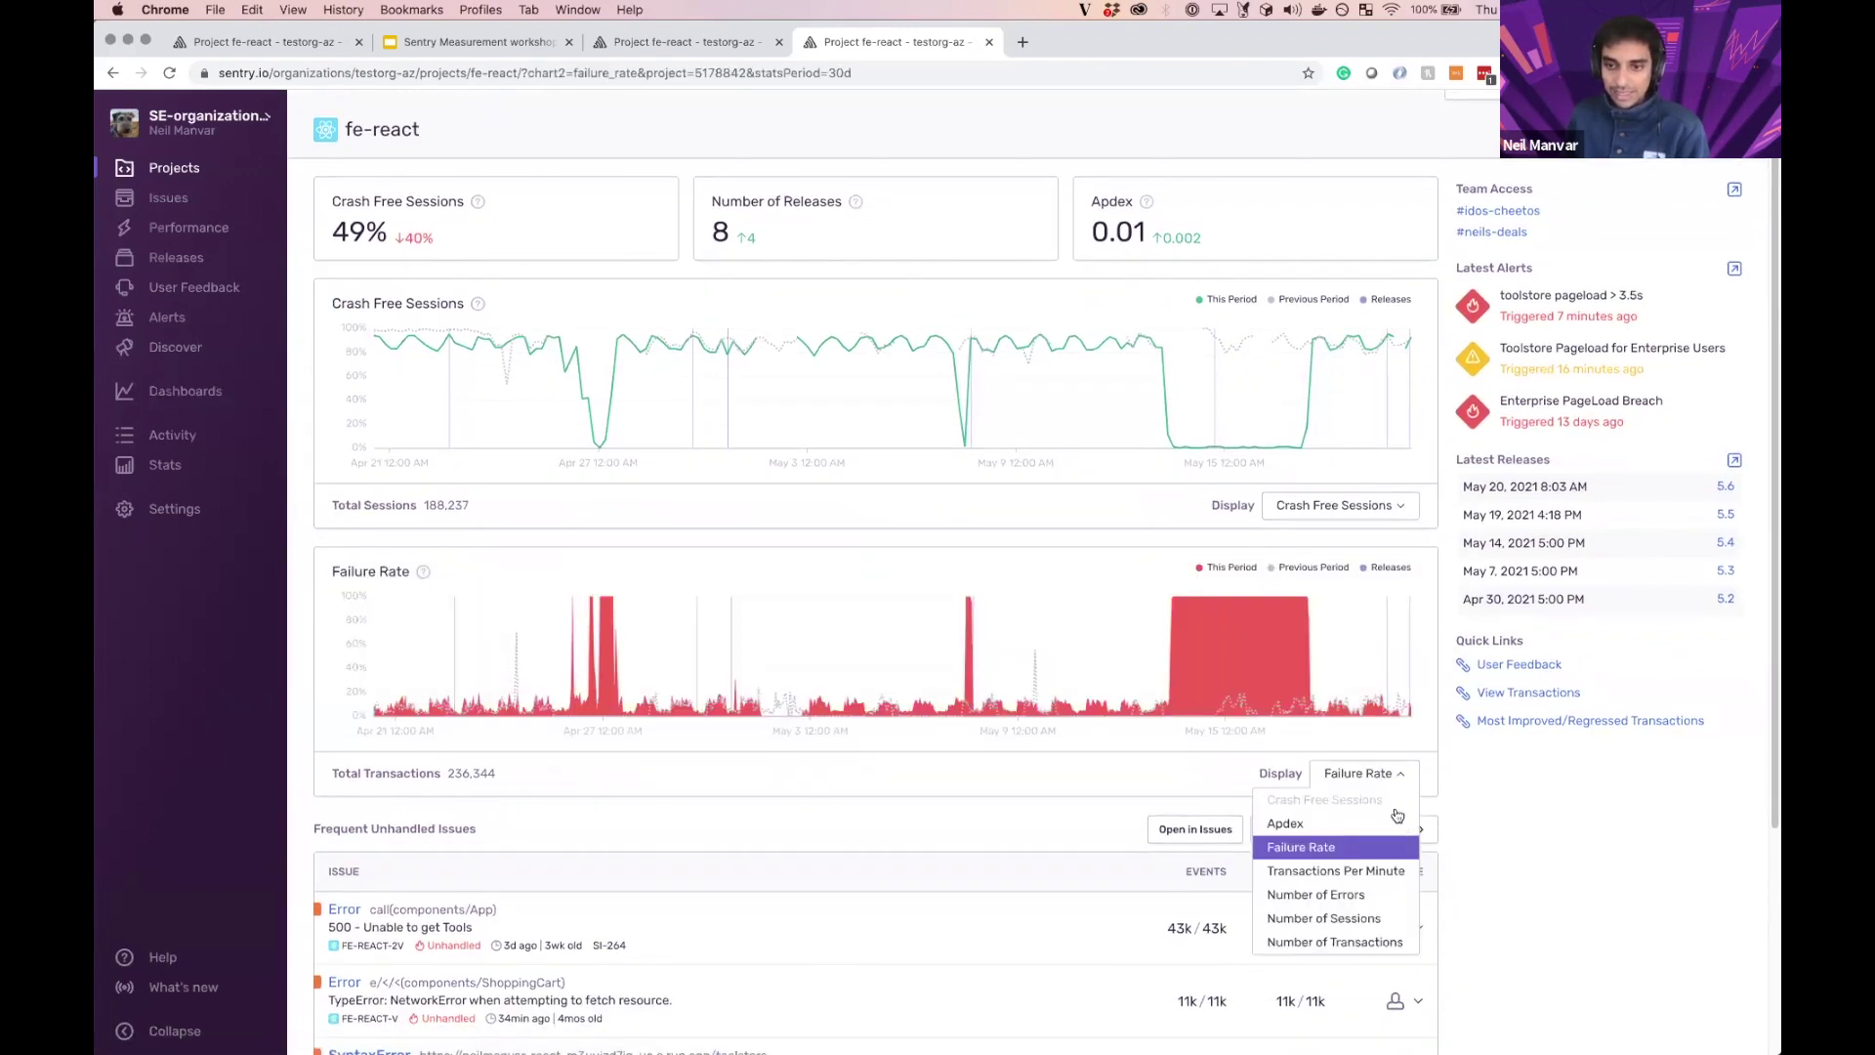
left_click(1398, 896)
left_click(1361, 775)
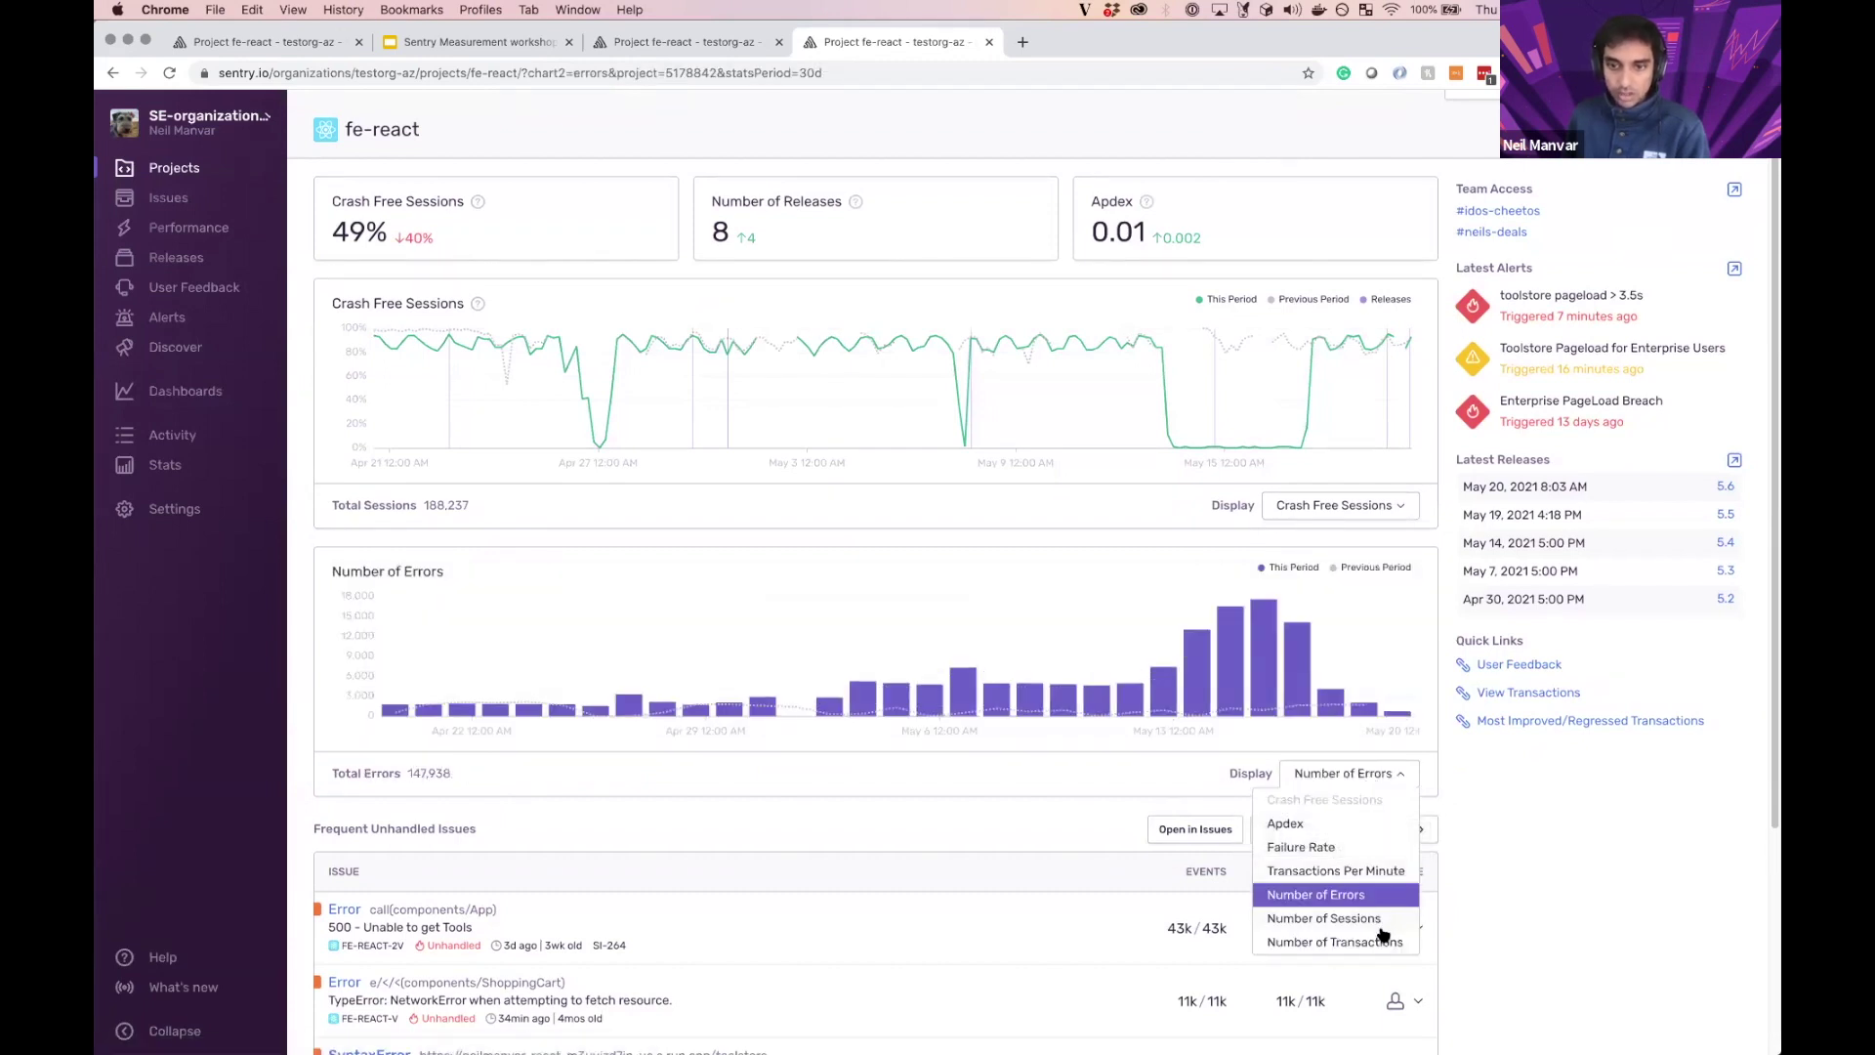
Step: Review the frequent unhandled issues, and narrow the crash free sessions chart's time range to May 10–16, 2021, around its longest drop
scroll(1175, 779, "down", 5)
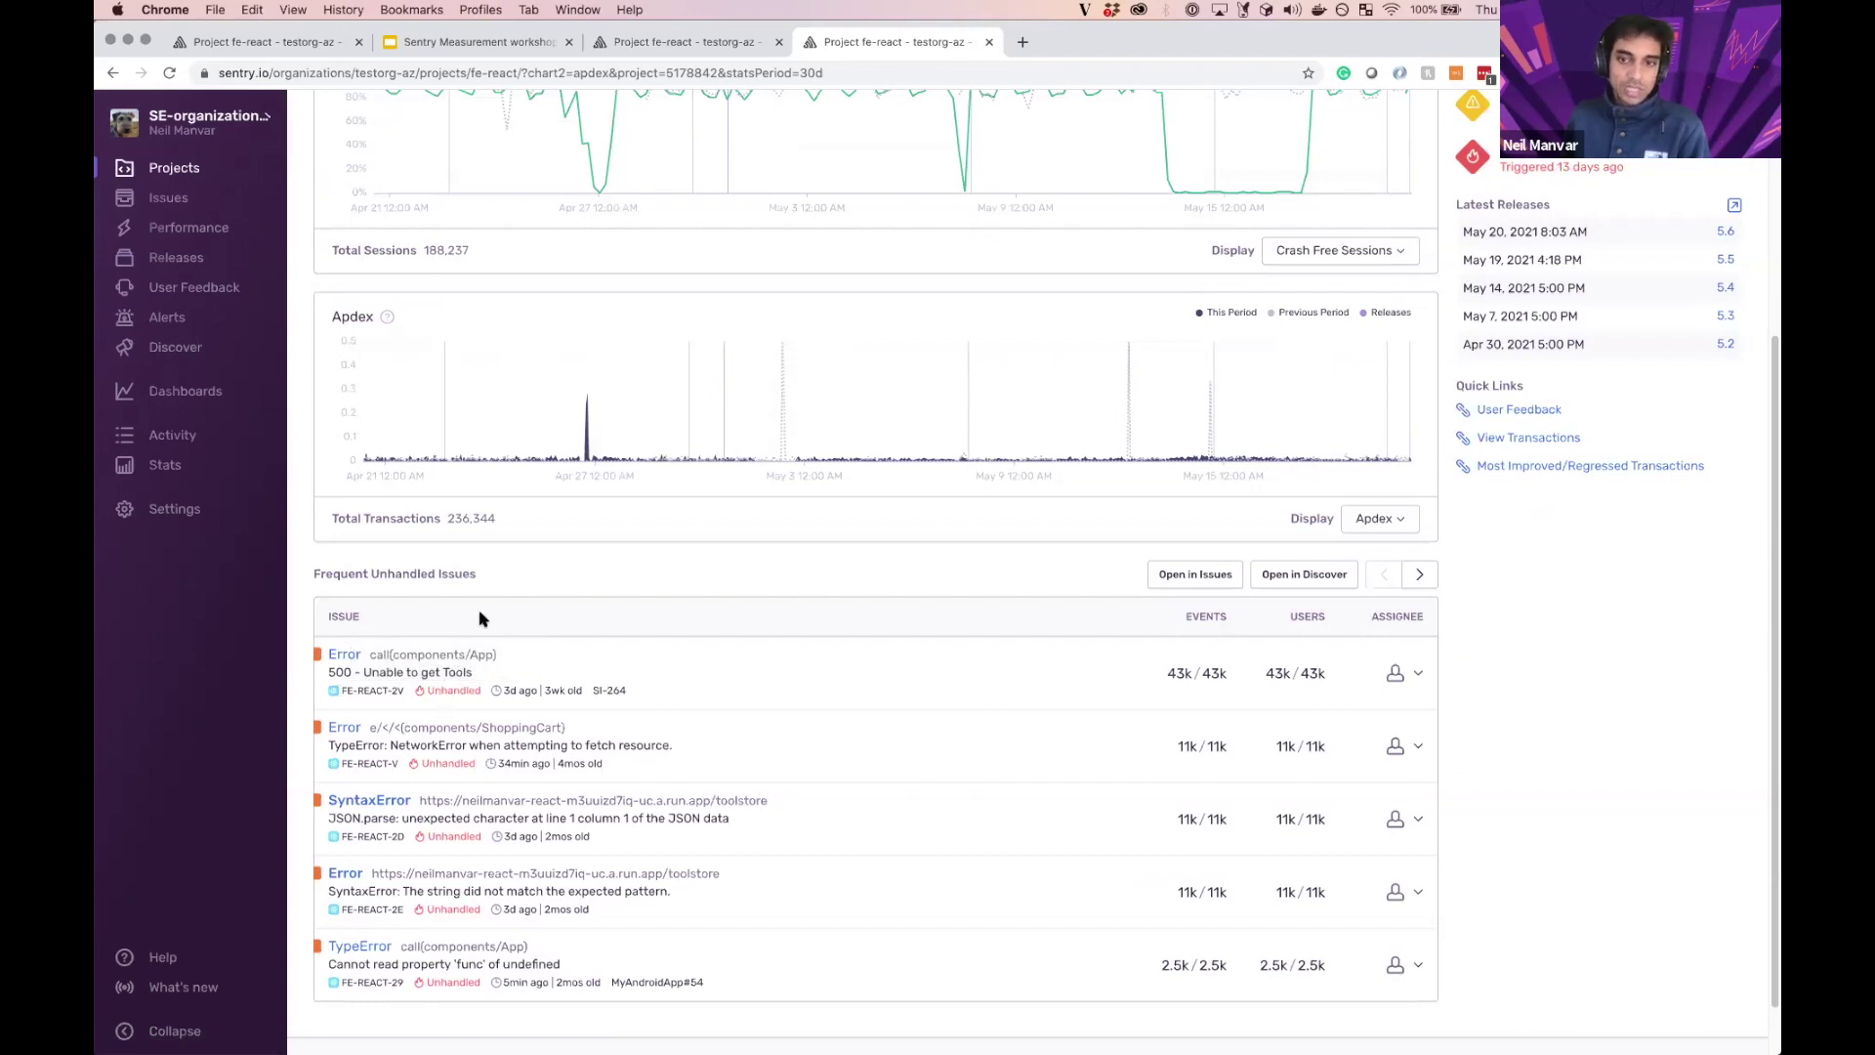
scroll(587, 845, "up", 1)
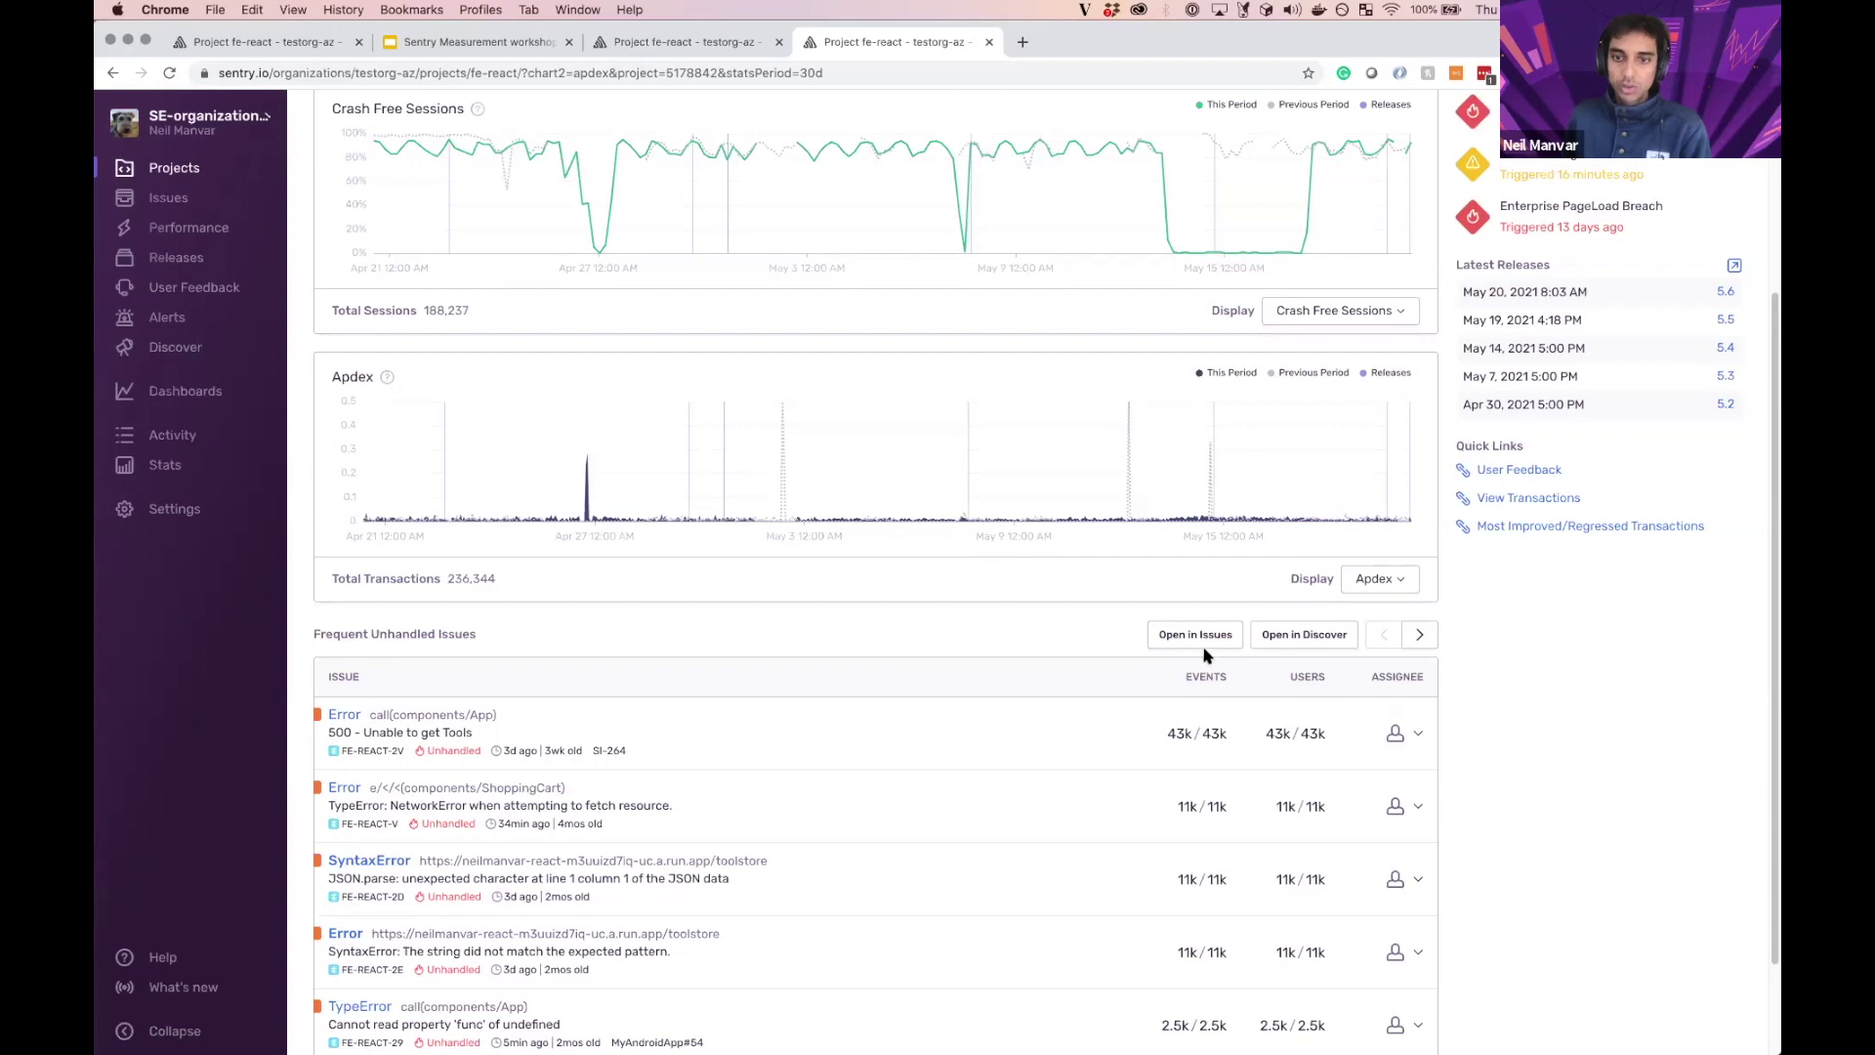
scroll(1299, 670, "up", 3)
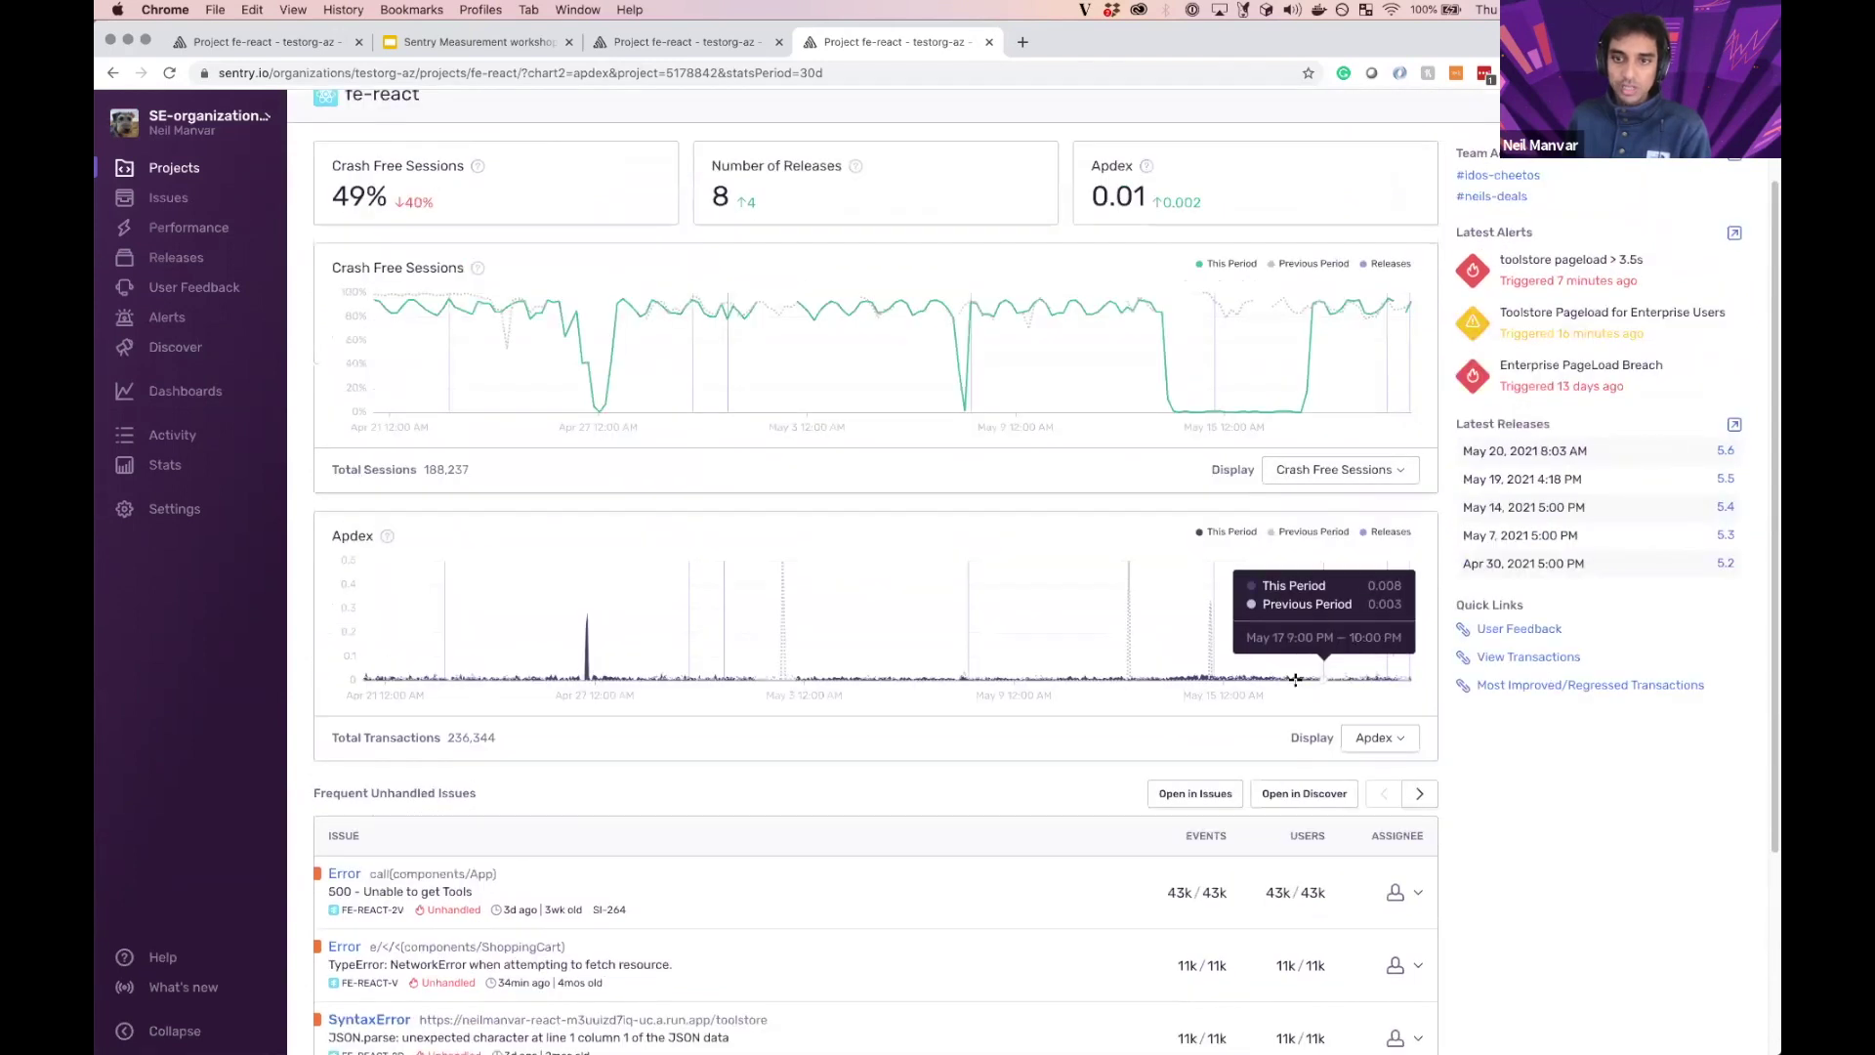
scroll(905, 527, "up", 2)
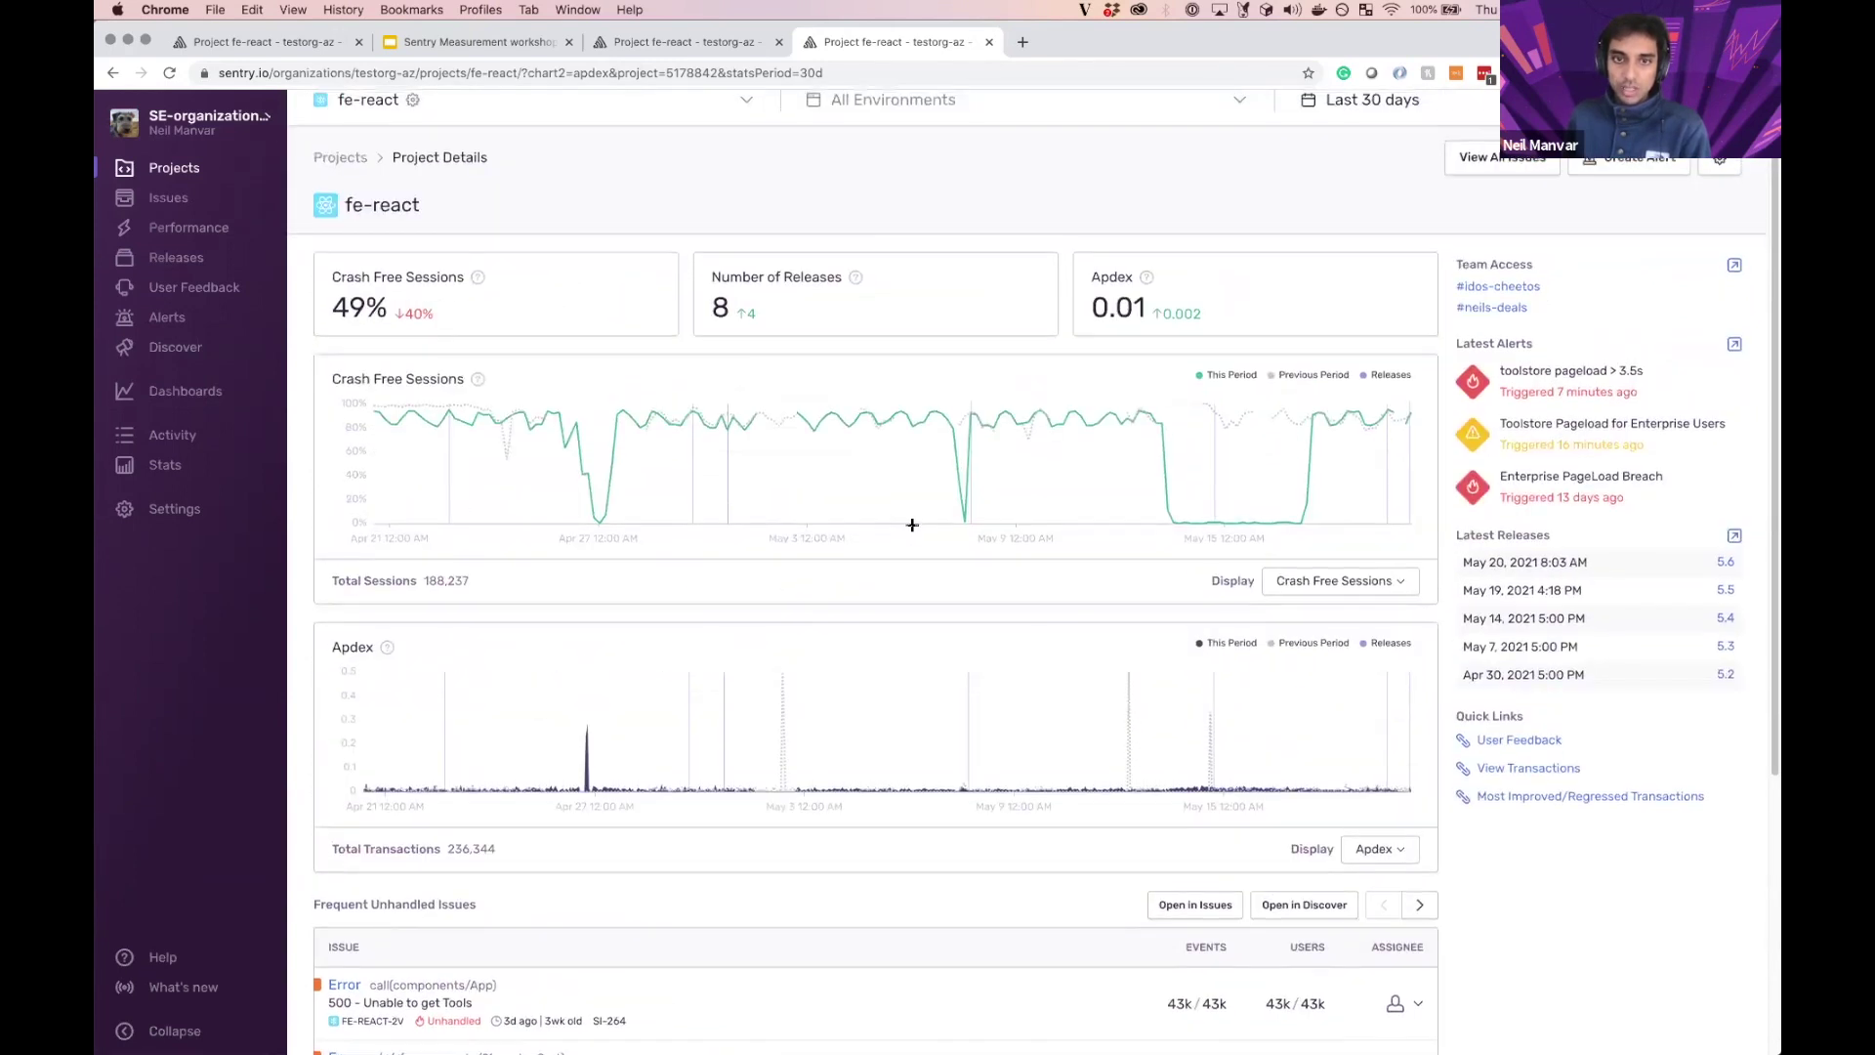
scroll(912, 525, "up", 1)
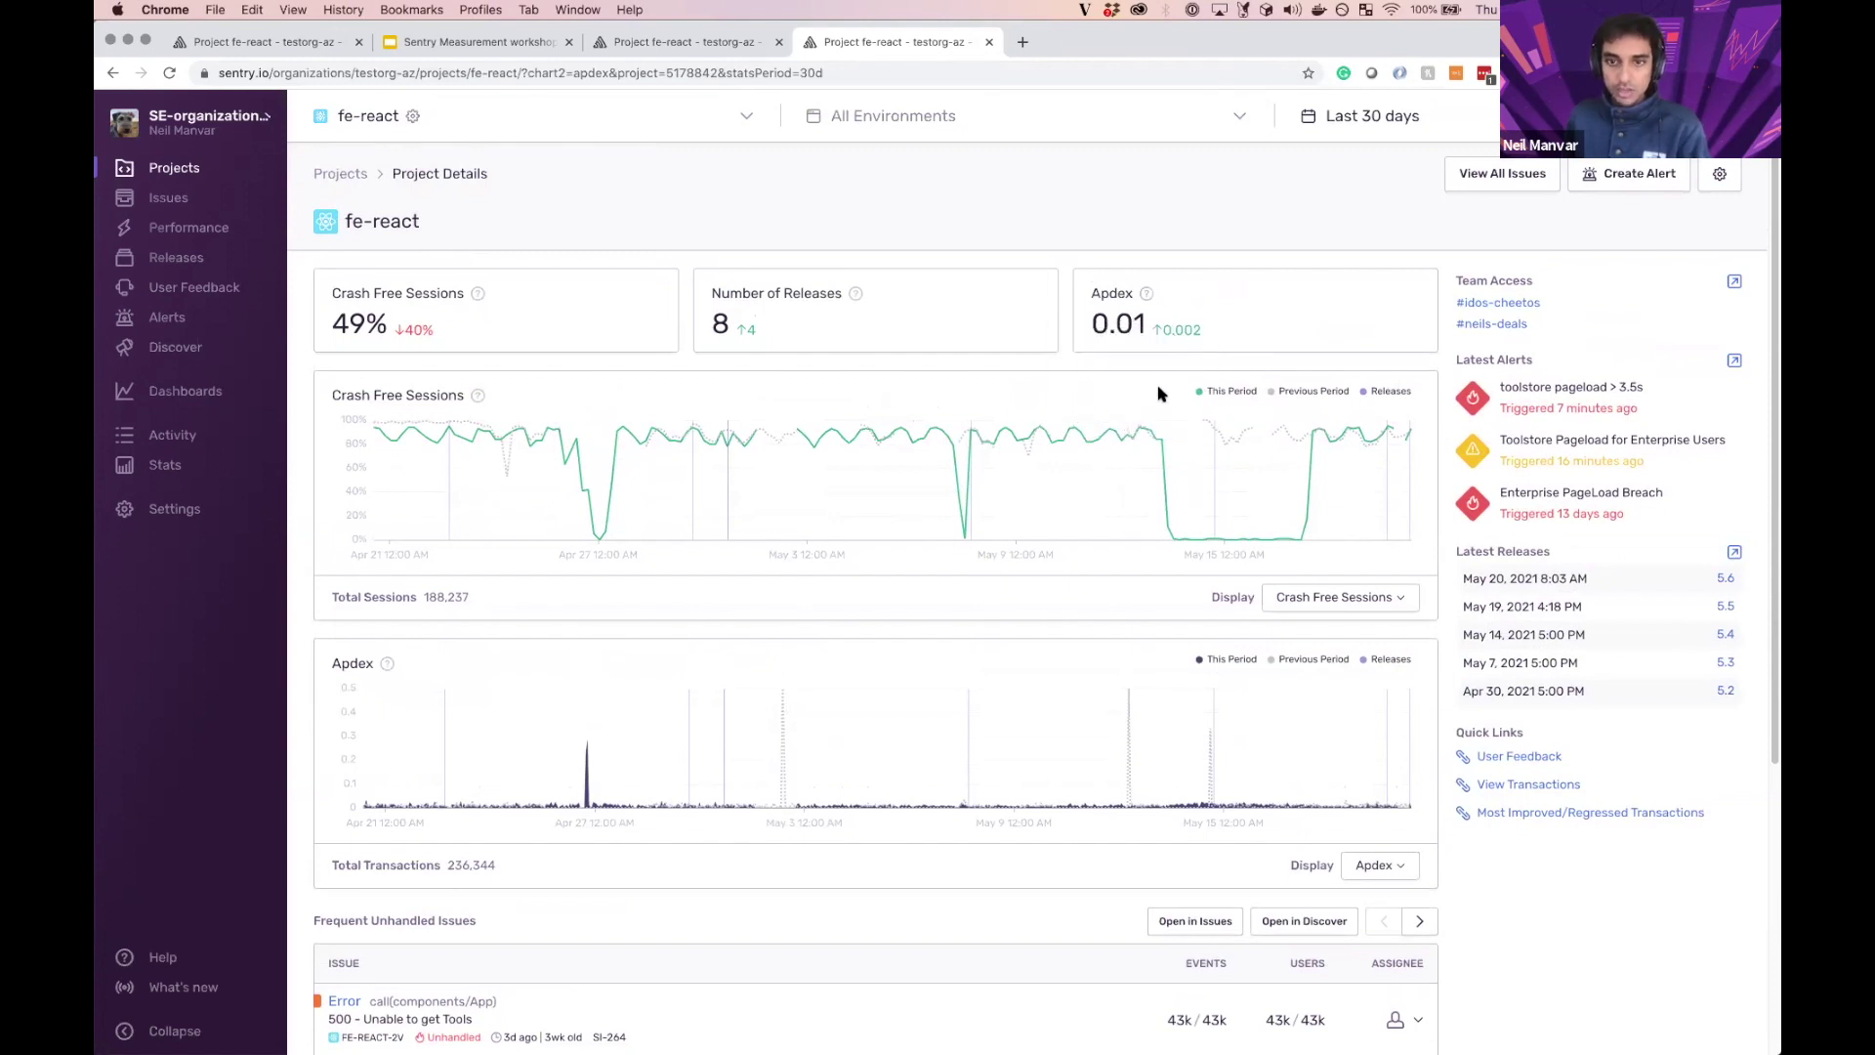
left_click_drag(1081, 426, 1263, 439)
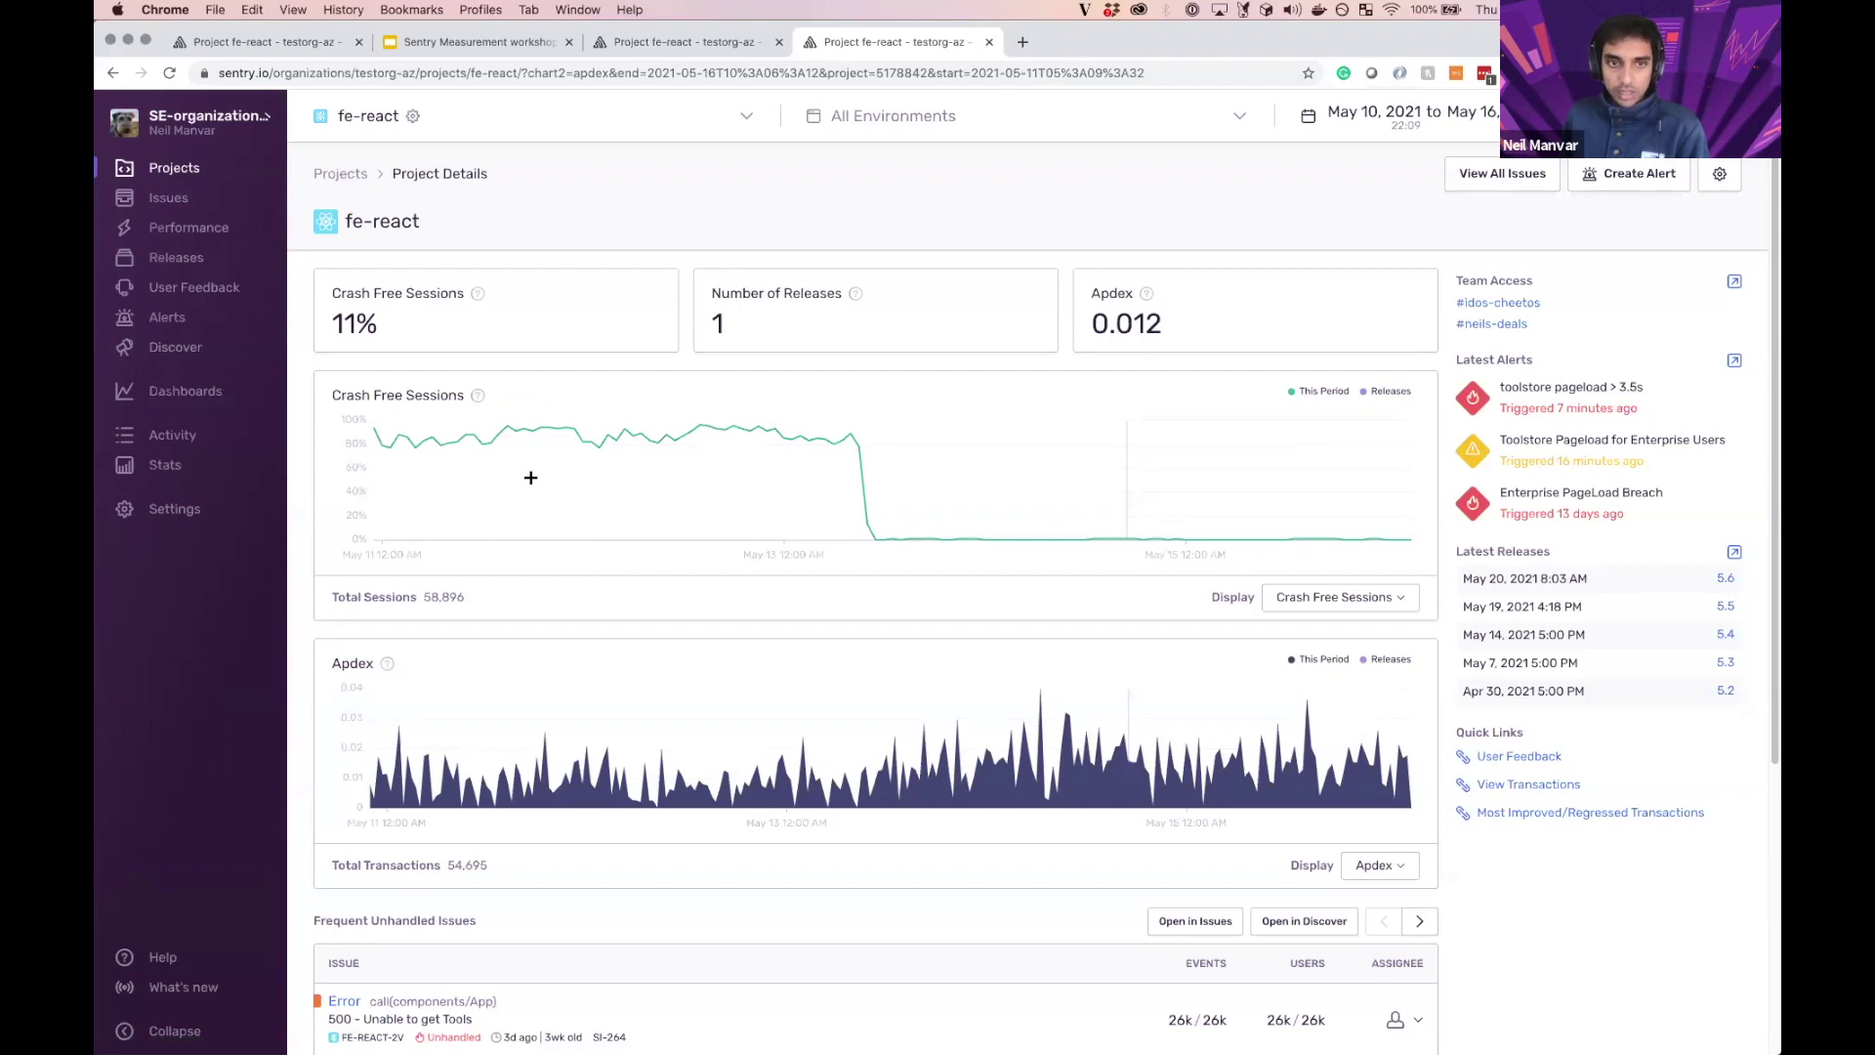
Step: Examine the crash free sessions percentage and the most frequent unhandled issues for the narrowed period
scroll(475, 444, "down", 1)
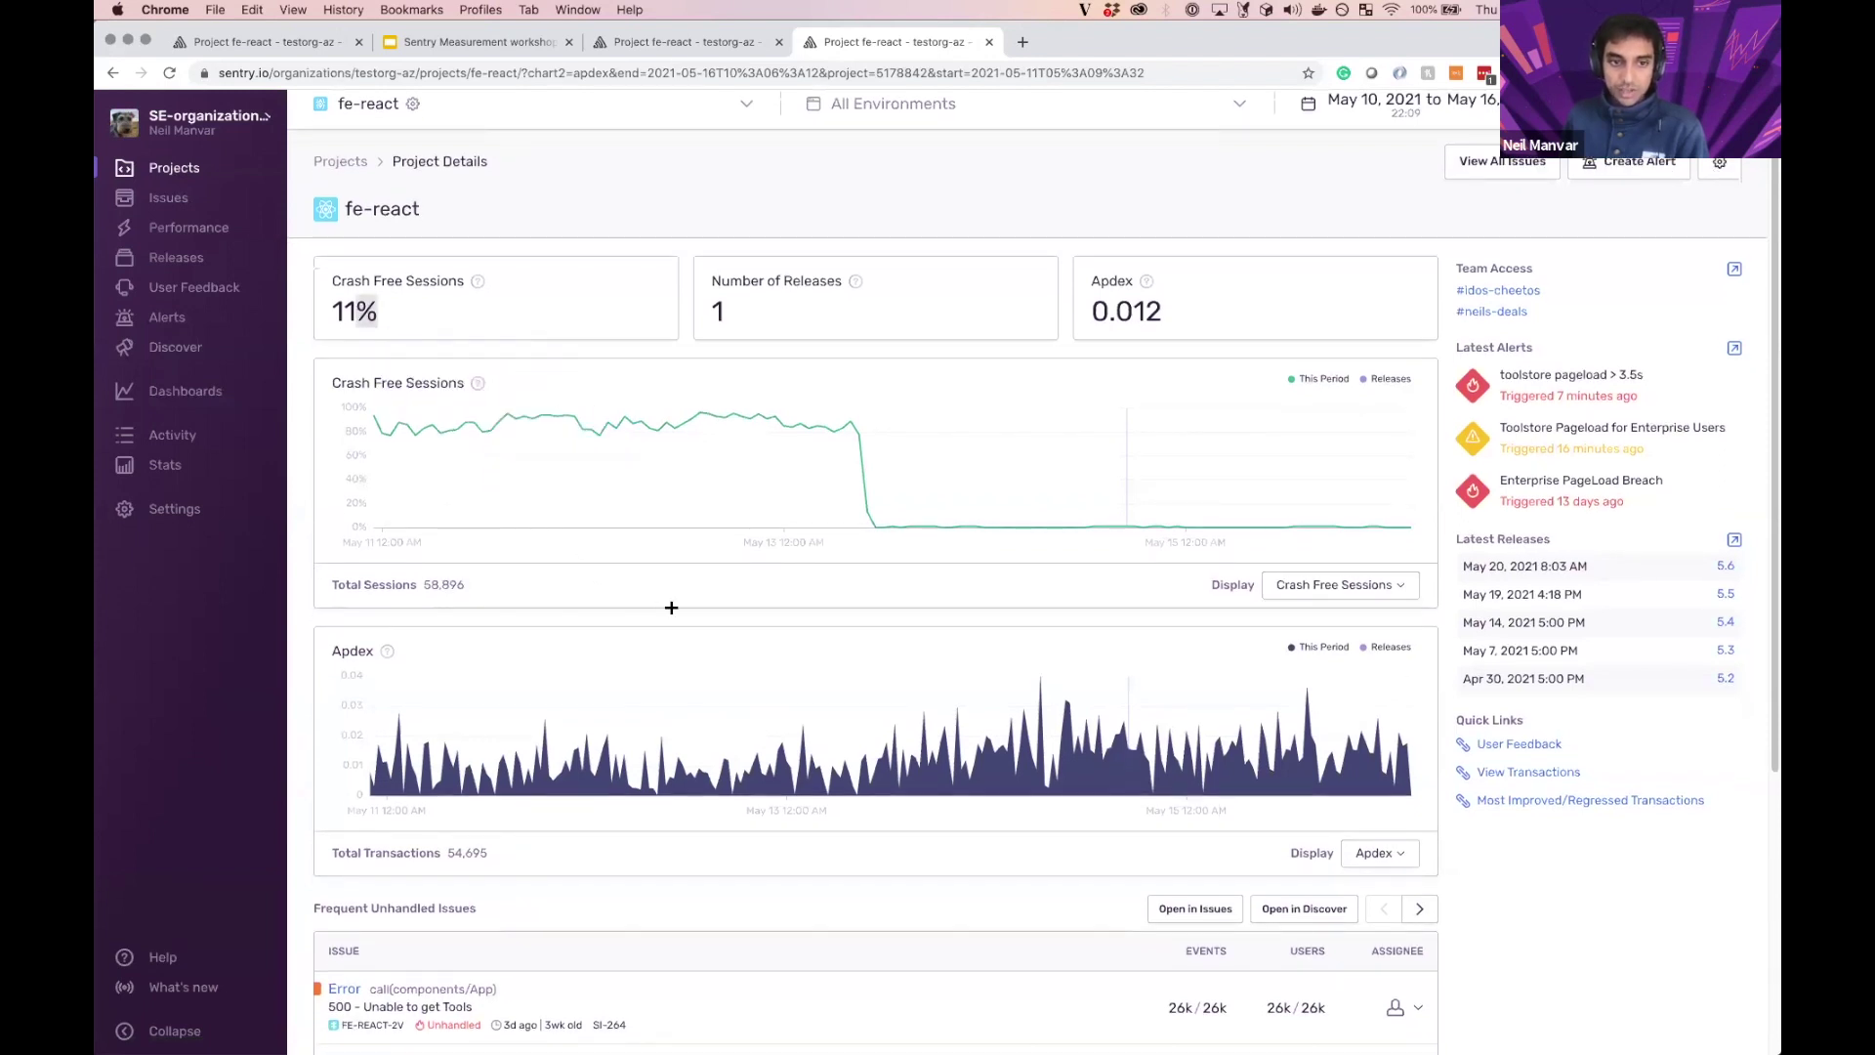
scroll(671, 607, "down", 2)
scroll(533, 838, "down", 2)
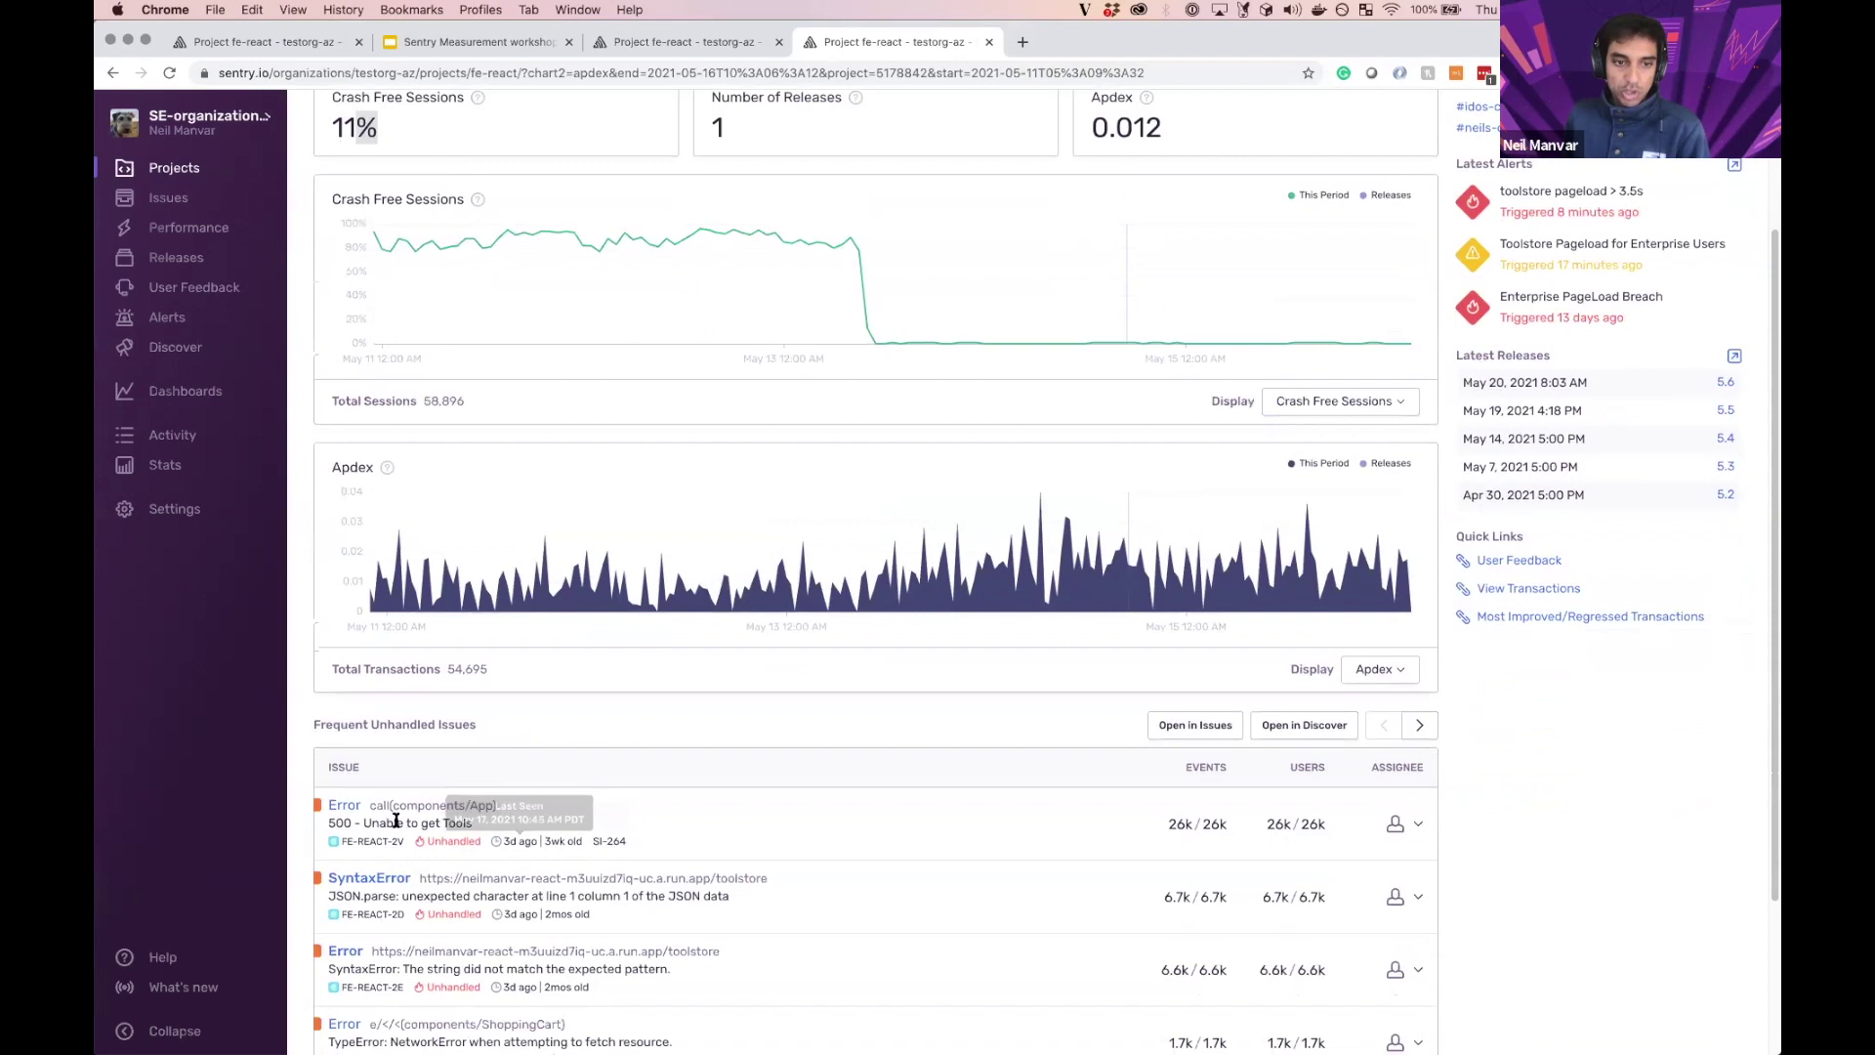
left_click_drag(390, 823, 473, 823)
scroll(415, 879, "down", 1)
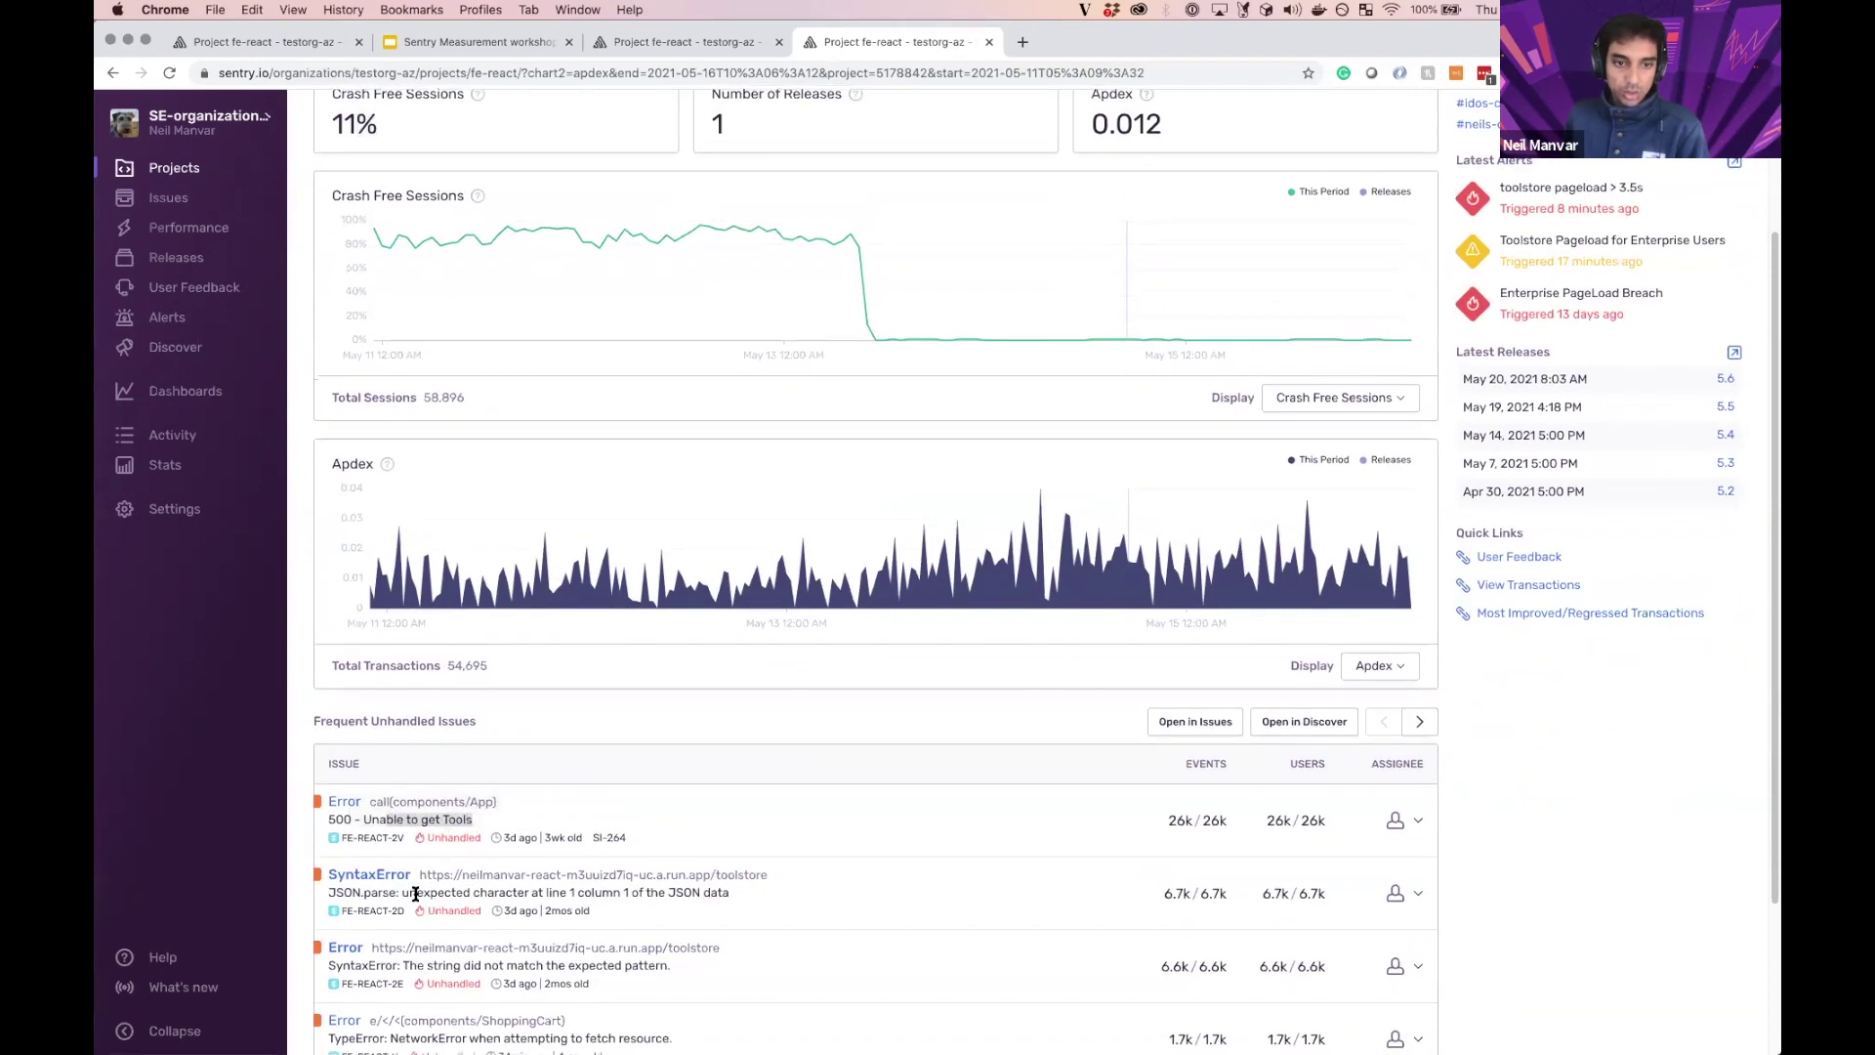
scroll(460, 905, "down", 1)
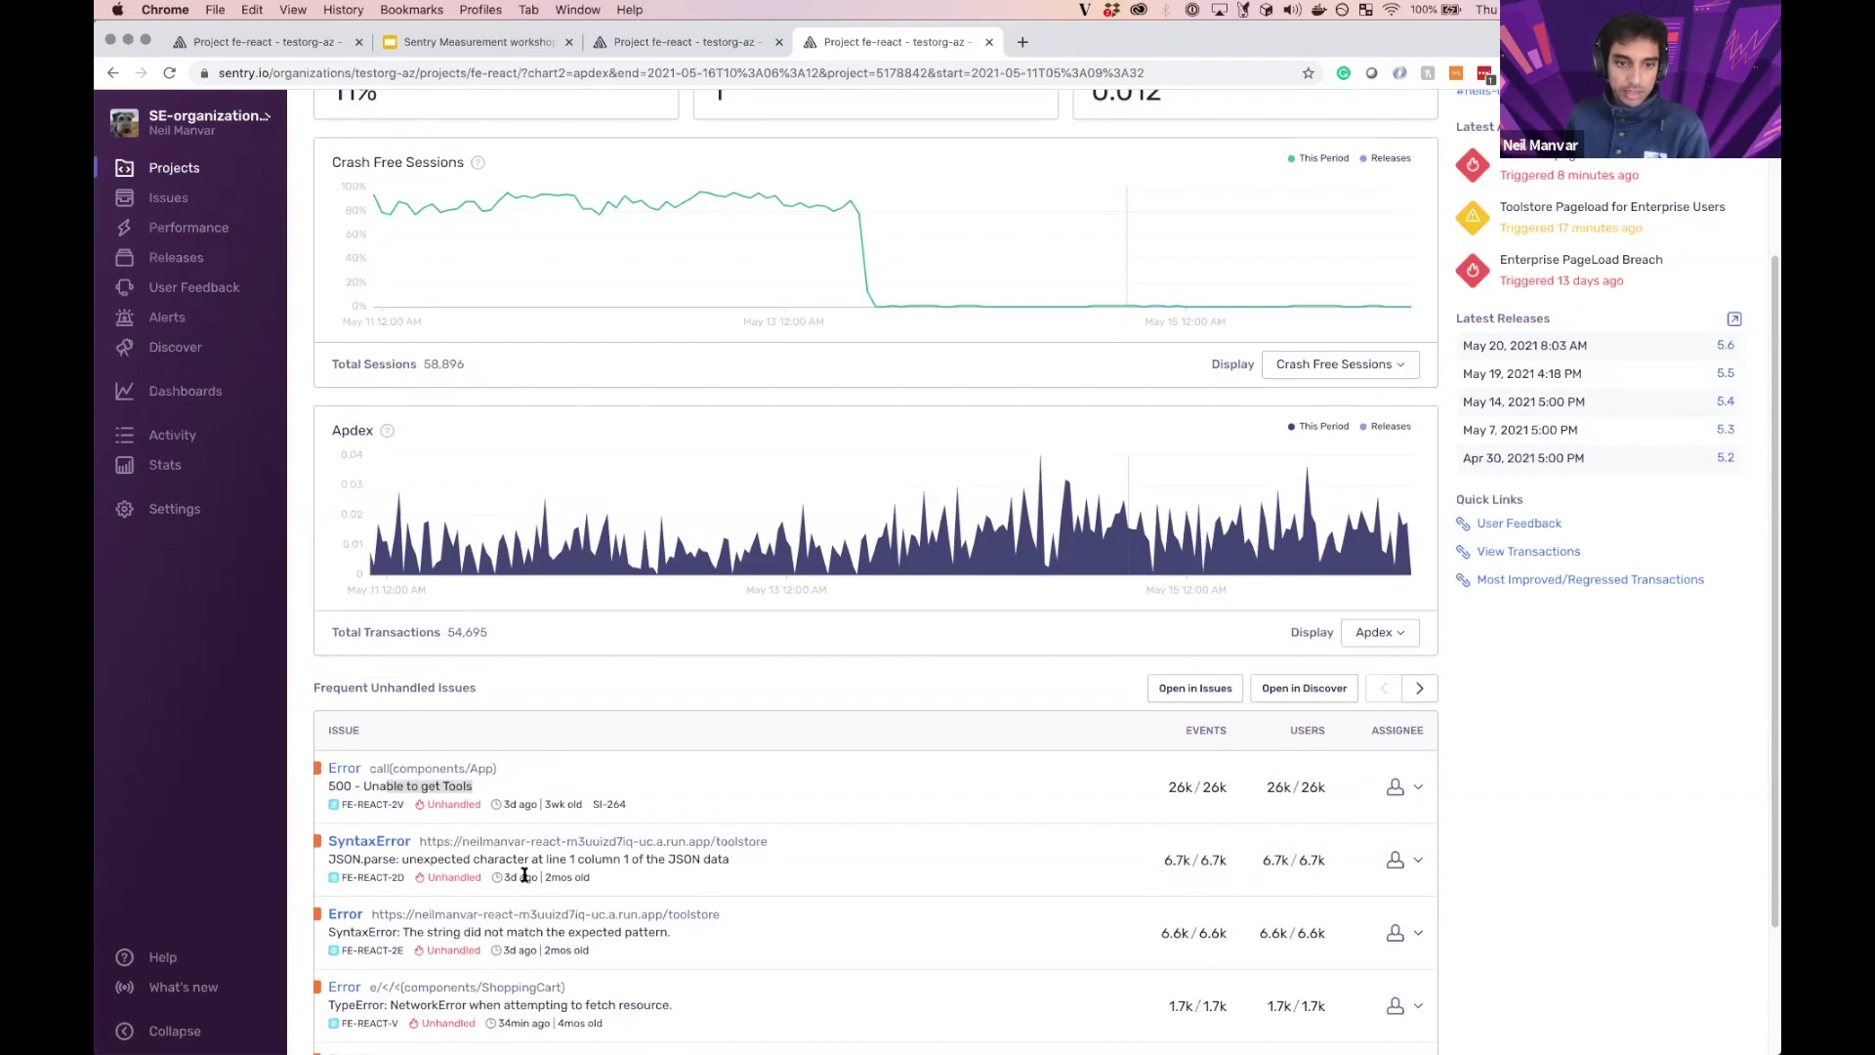
scroll(544, 852, "down", 4)
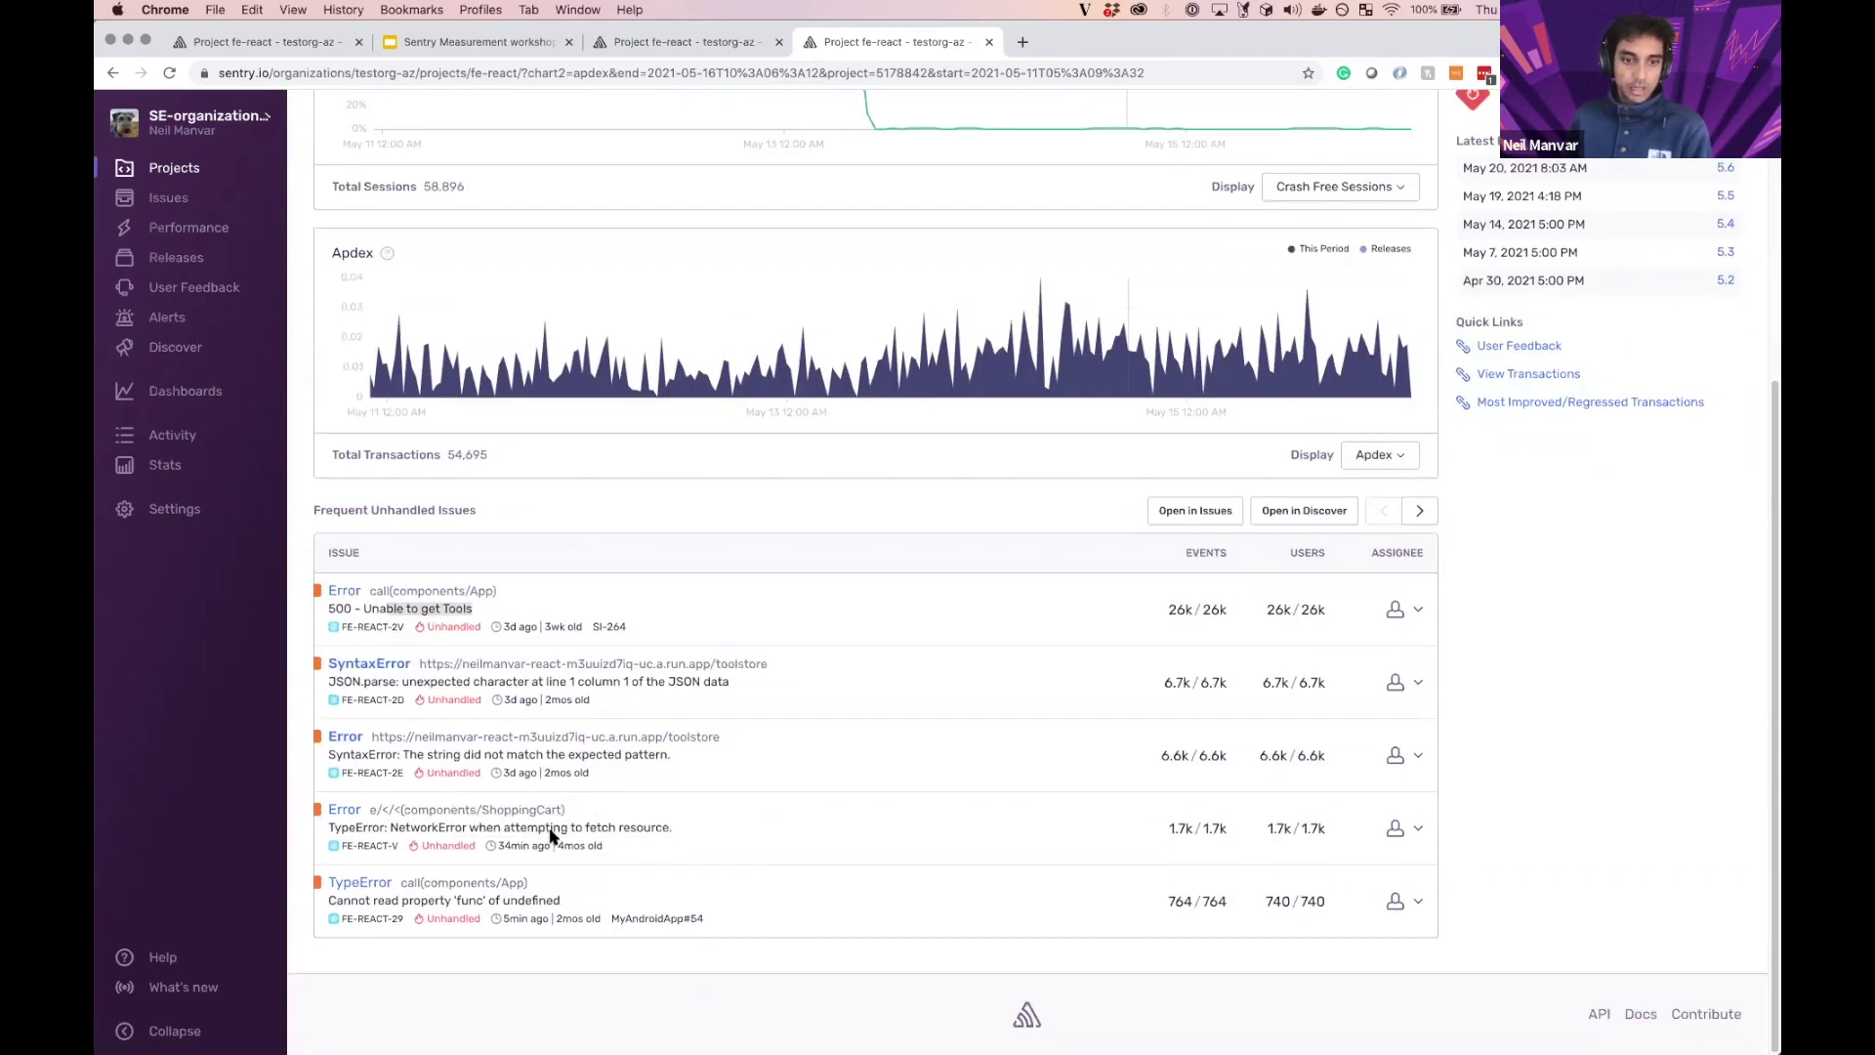
scroll(723, 771, "up", 9)
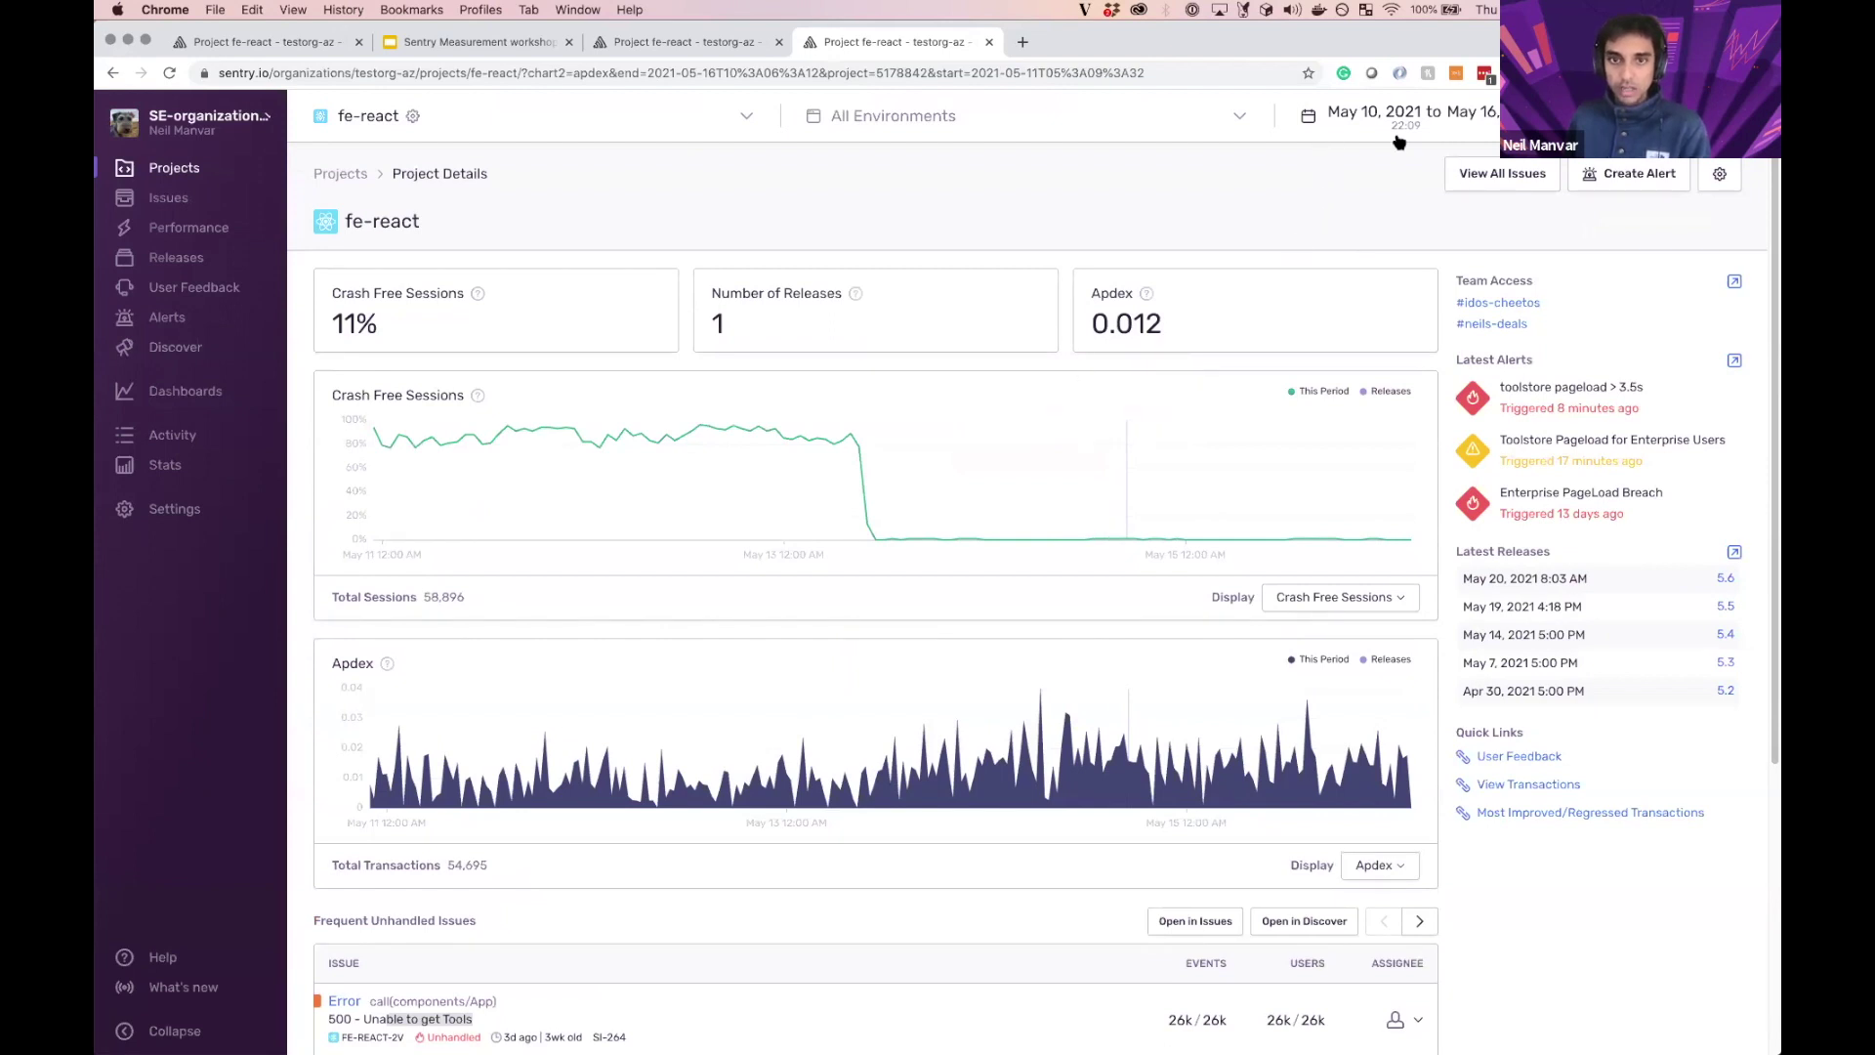
Step: Show the project details for the last 90 days, and set the time range back to the last 30 days
left_click(112, 73)
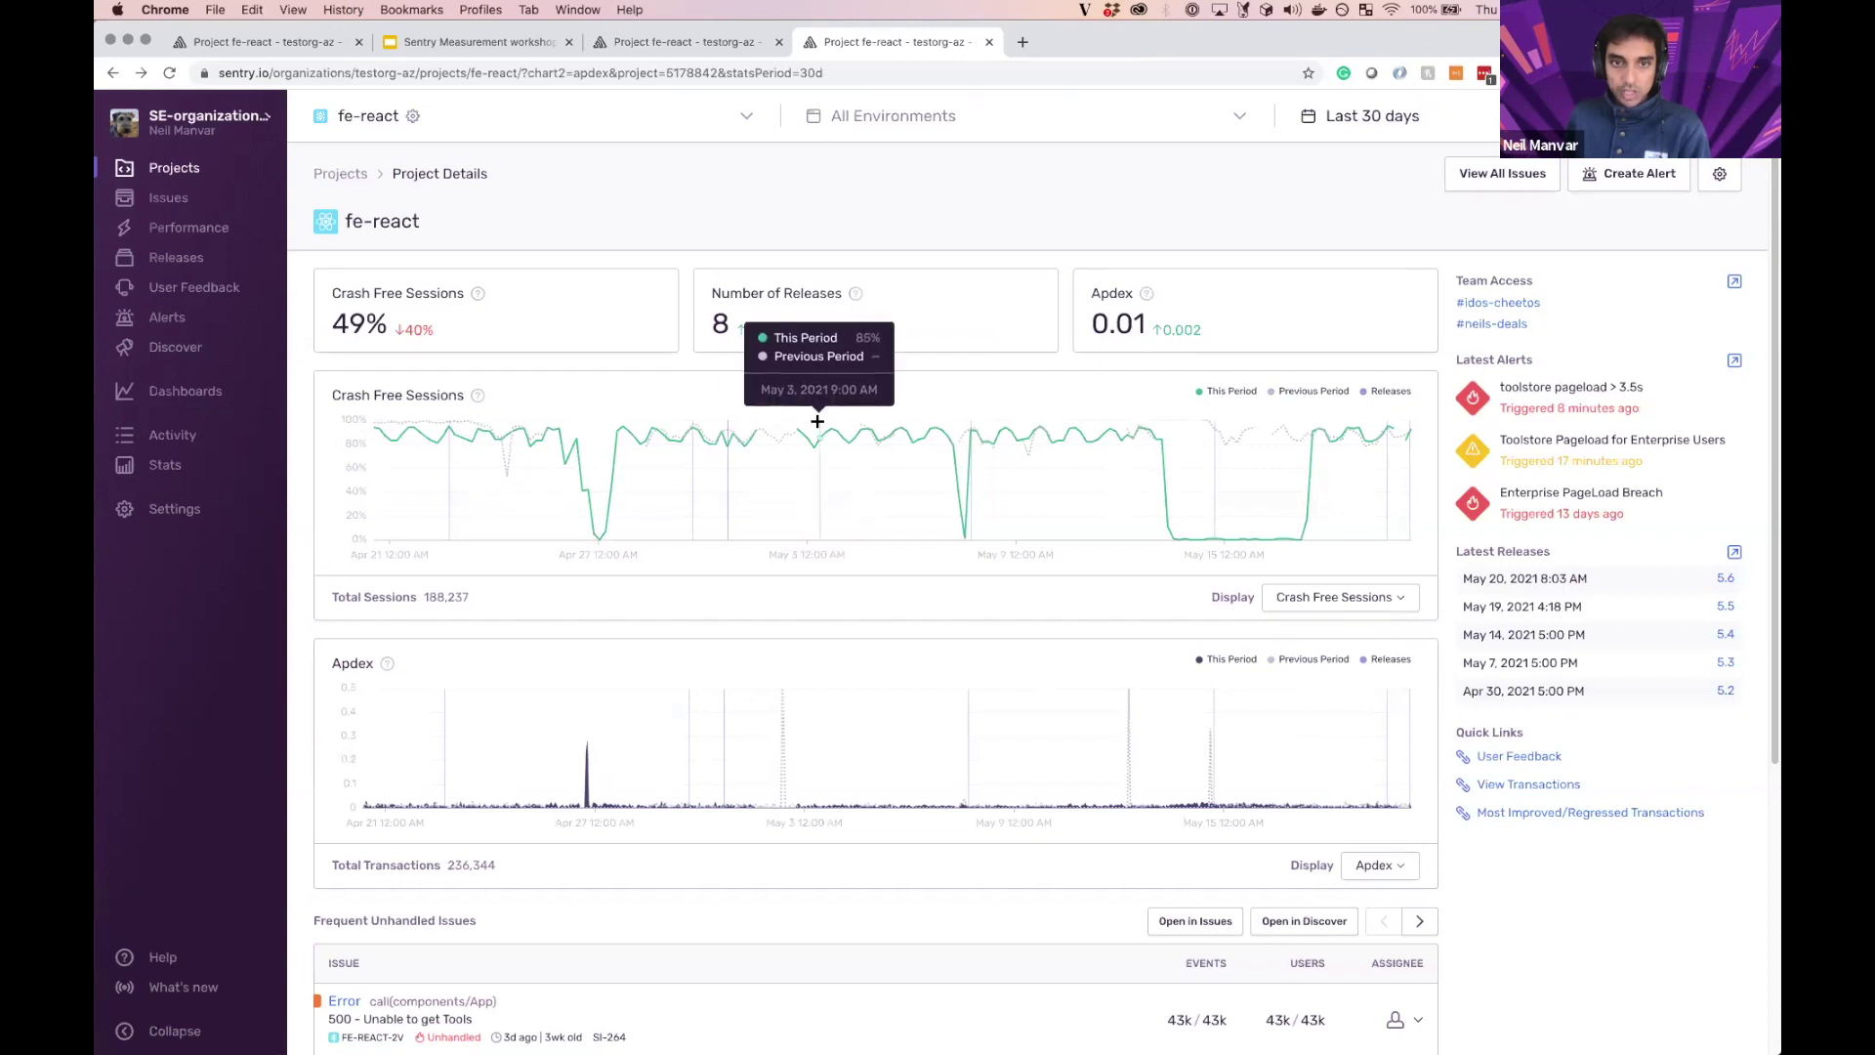
left_click(1363, 135)
left_click(1377, 347)
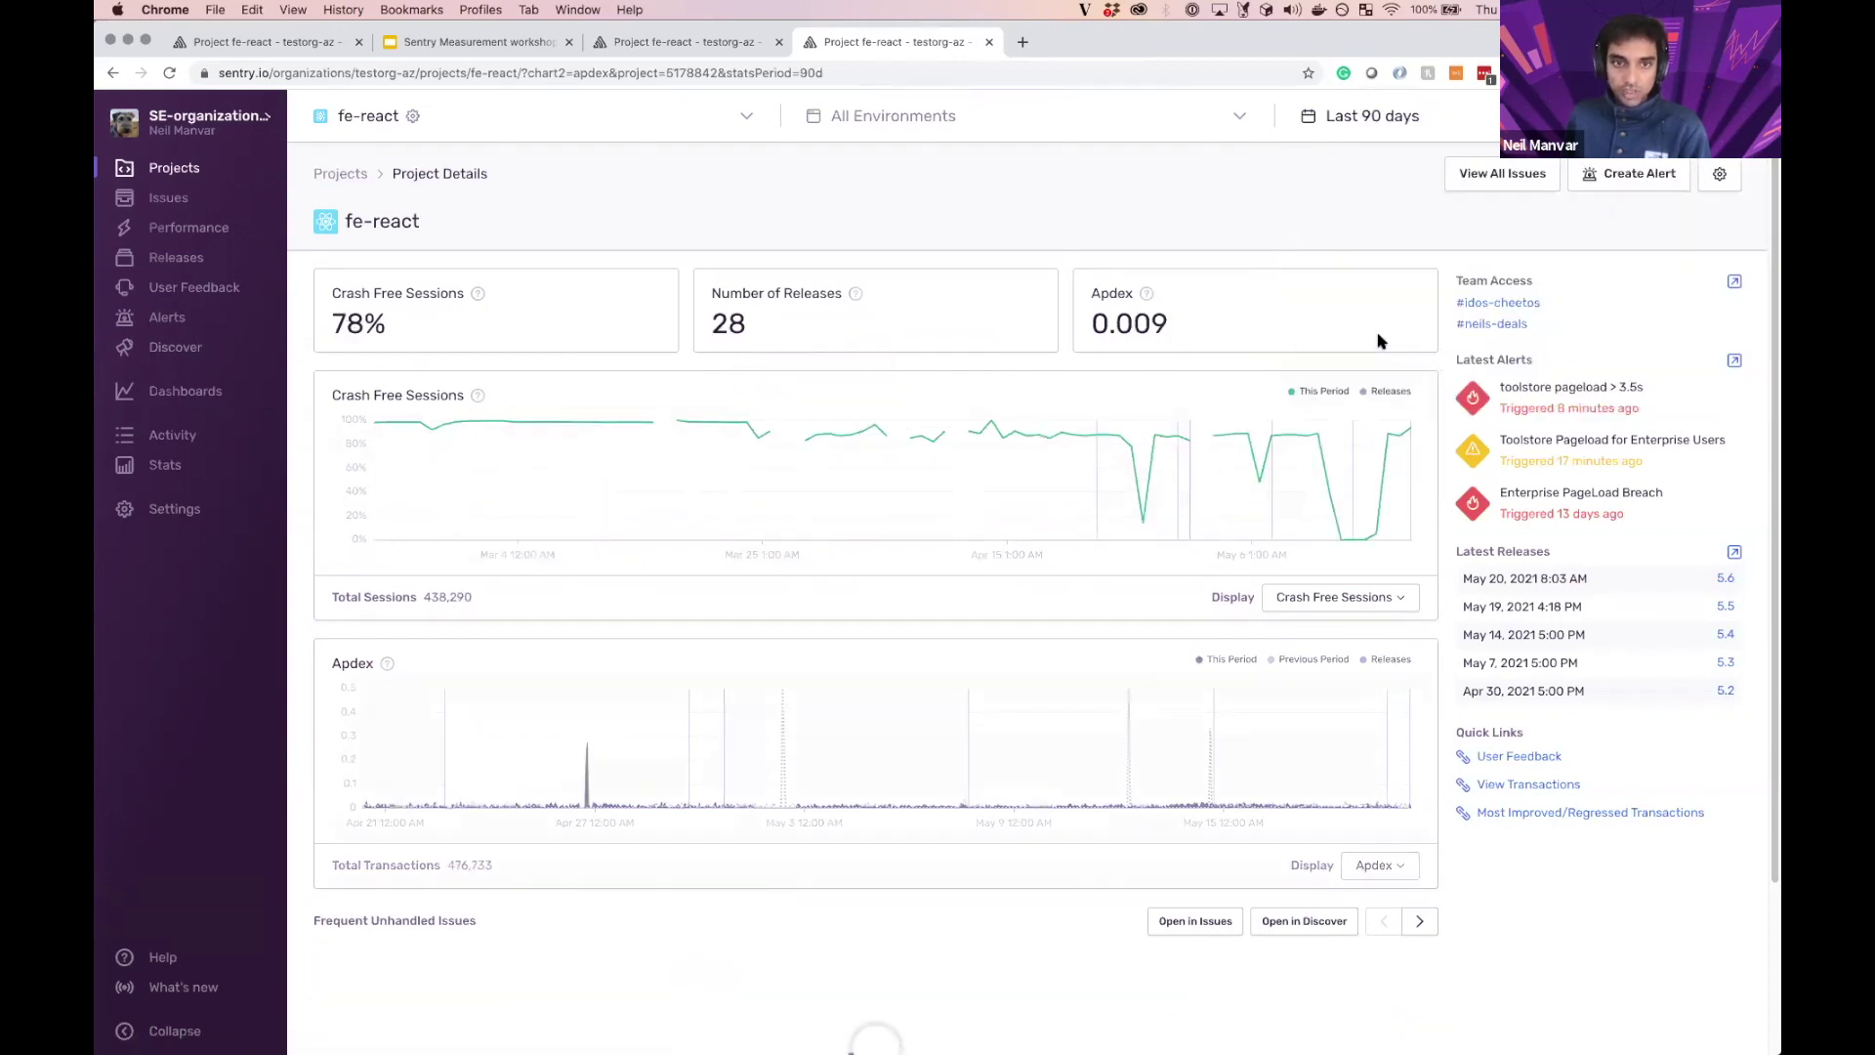
left_click(1415, 135)
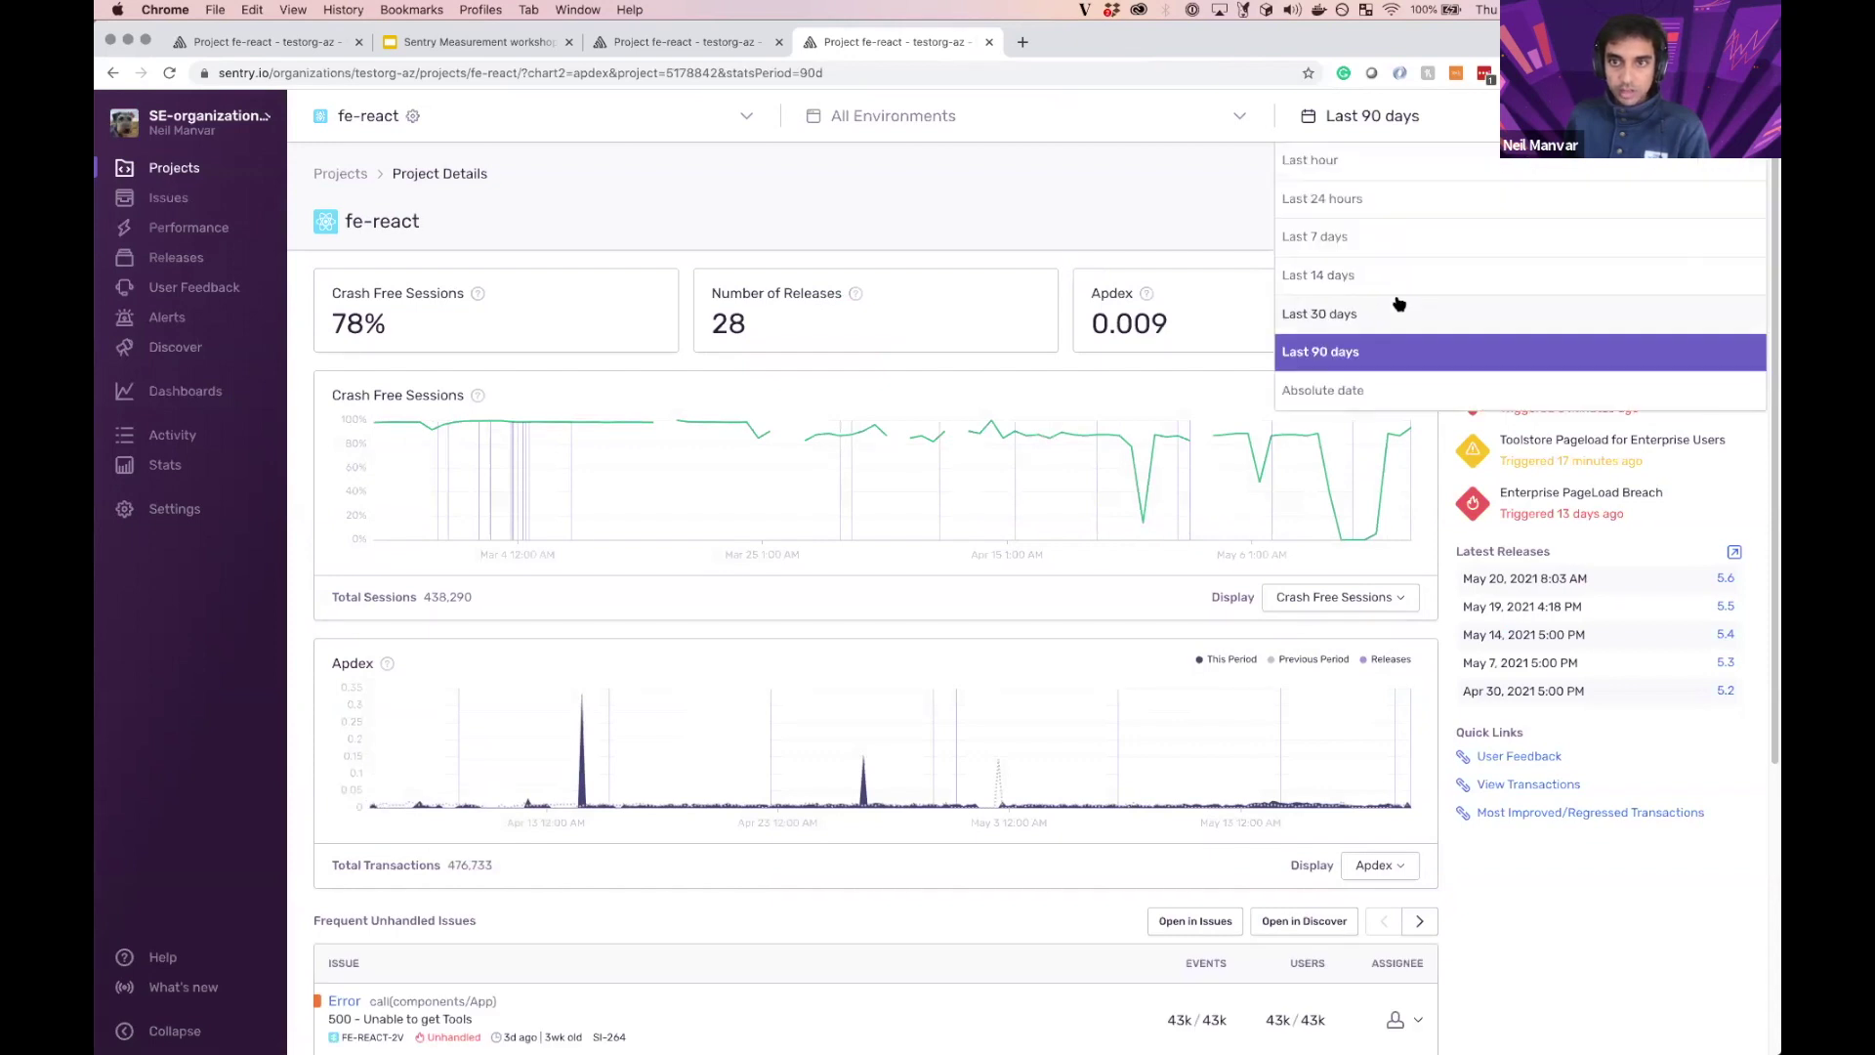
left_click(1401, 313)
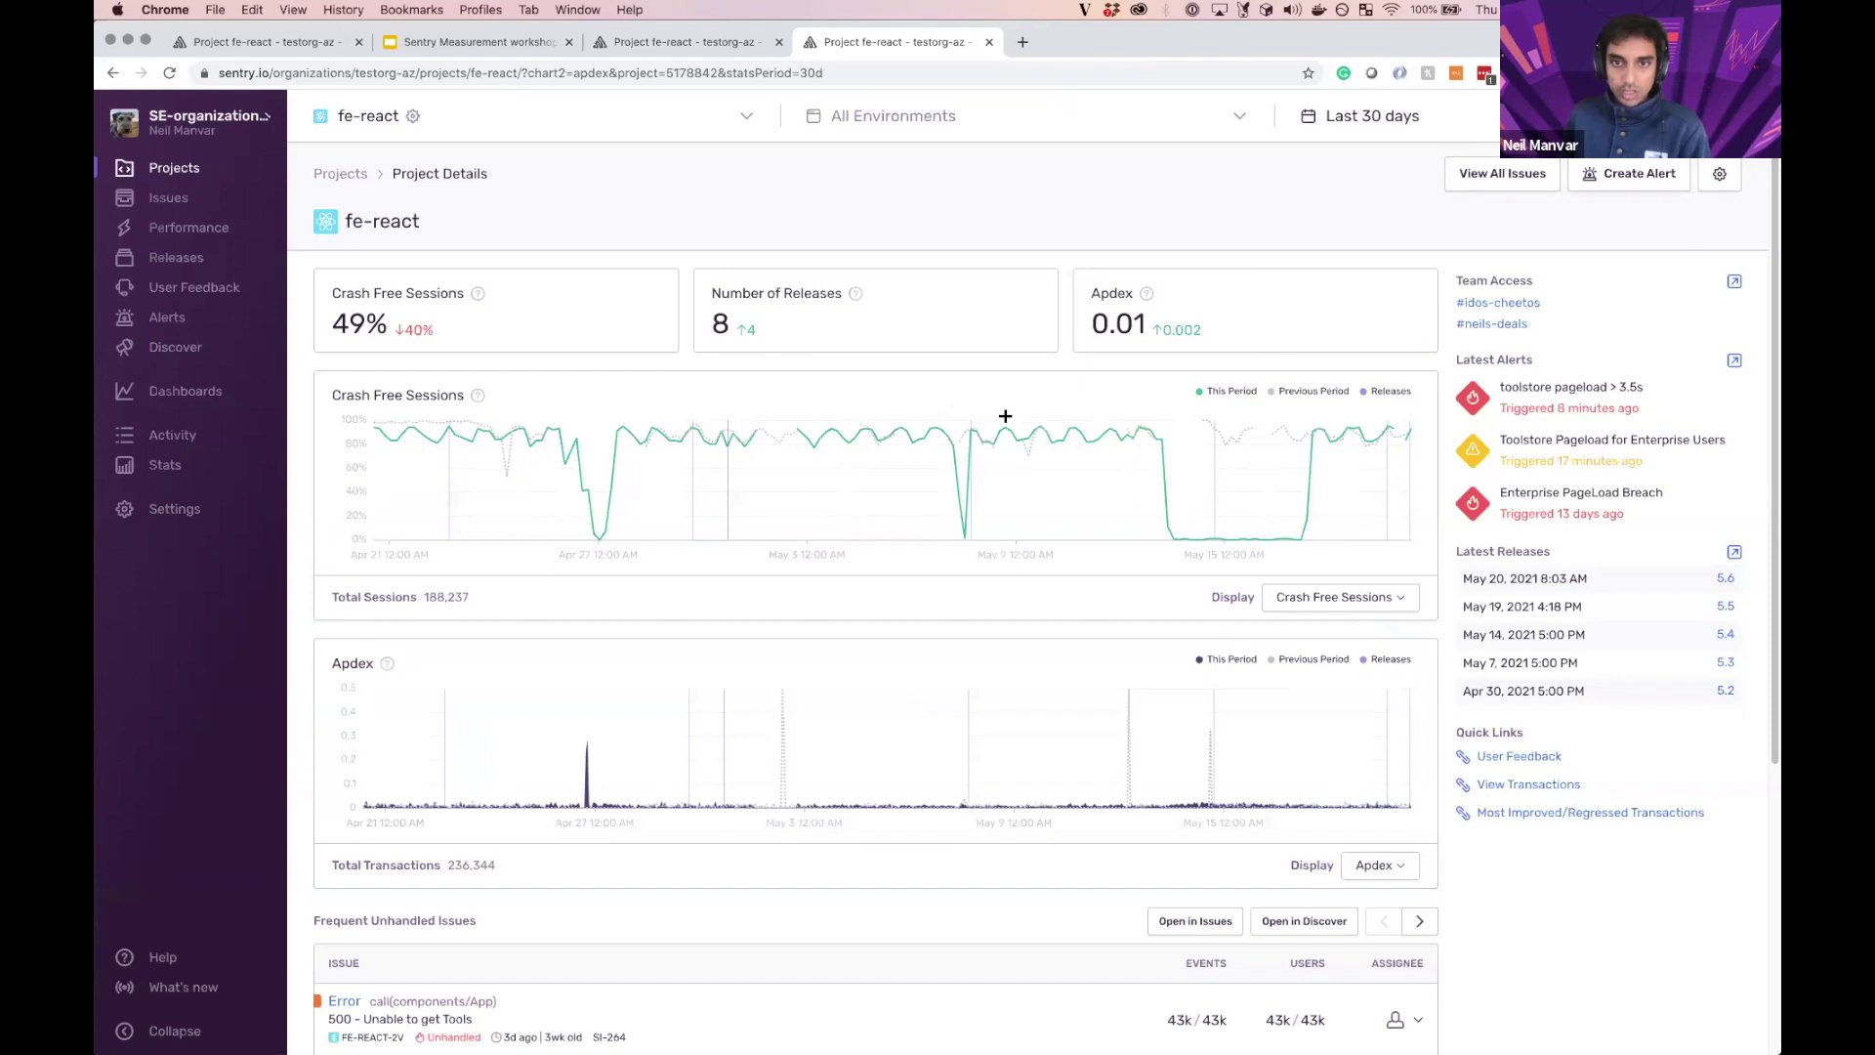
Step: Narrow the crash free sessions chart's time range to May 7–12, 2021, and review that period's charts and unhandled issues
left_click_drag(972, 434, 1139, 432)
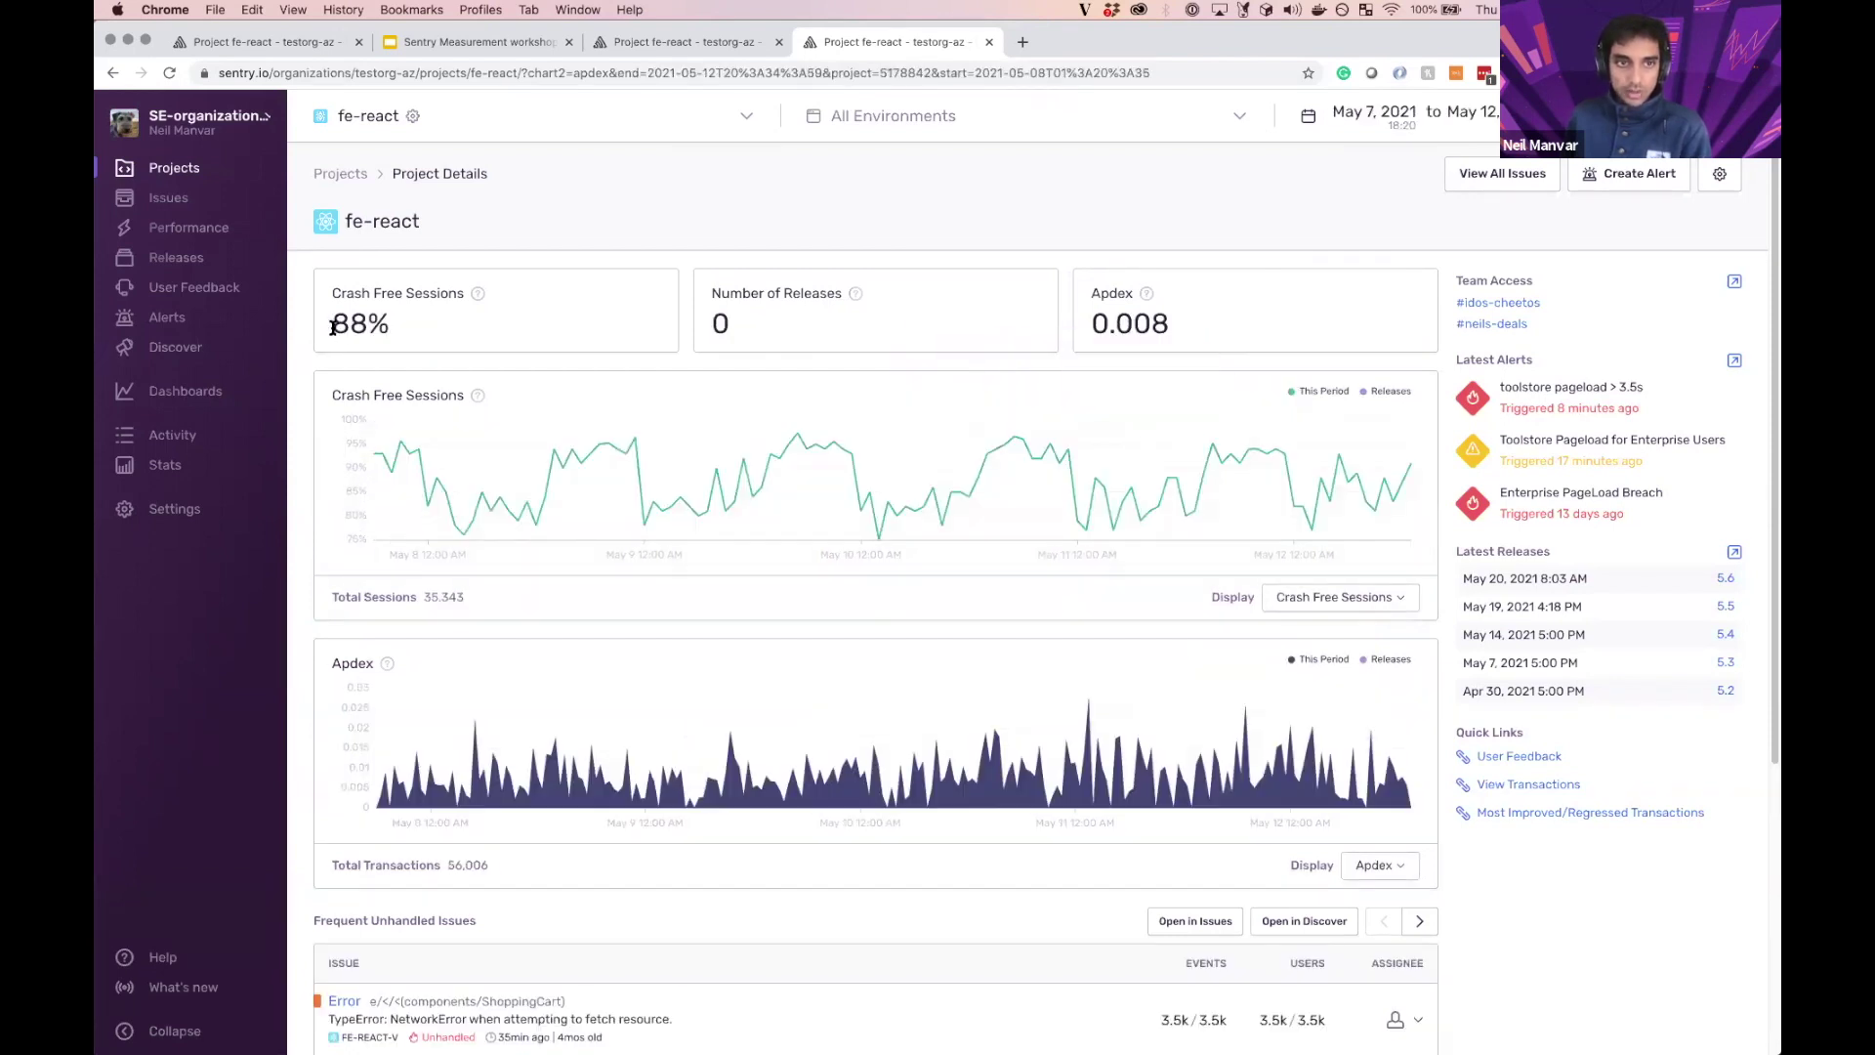
scroll(377, 391, "down", 1)
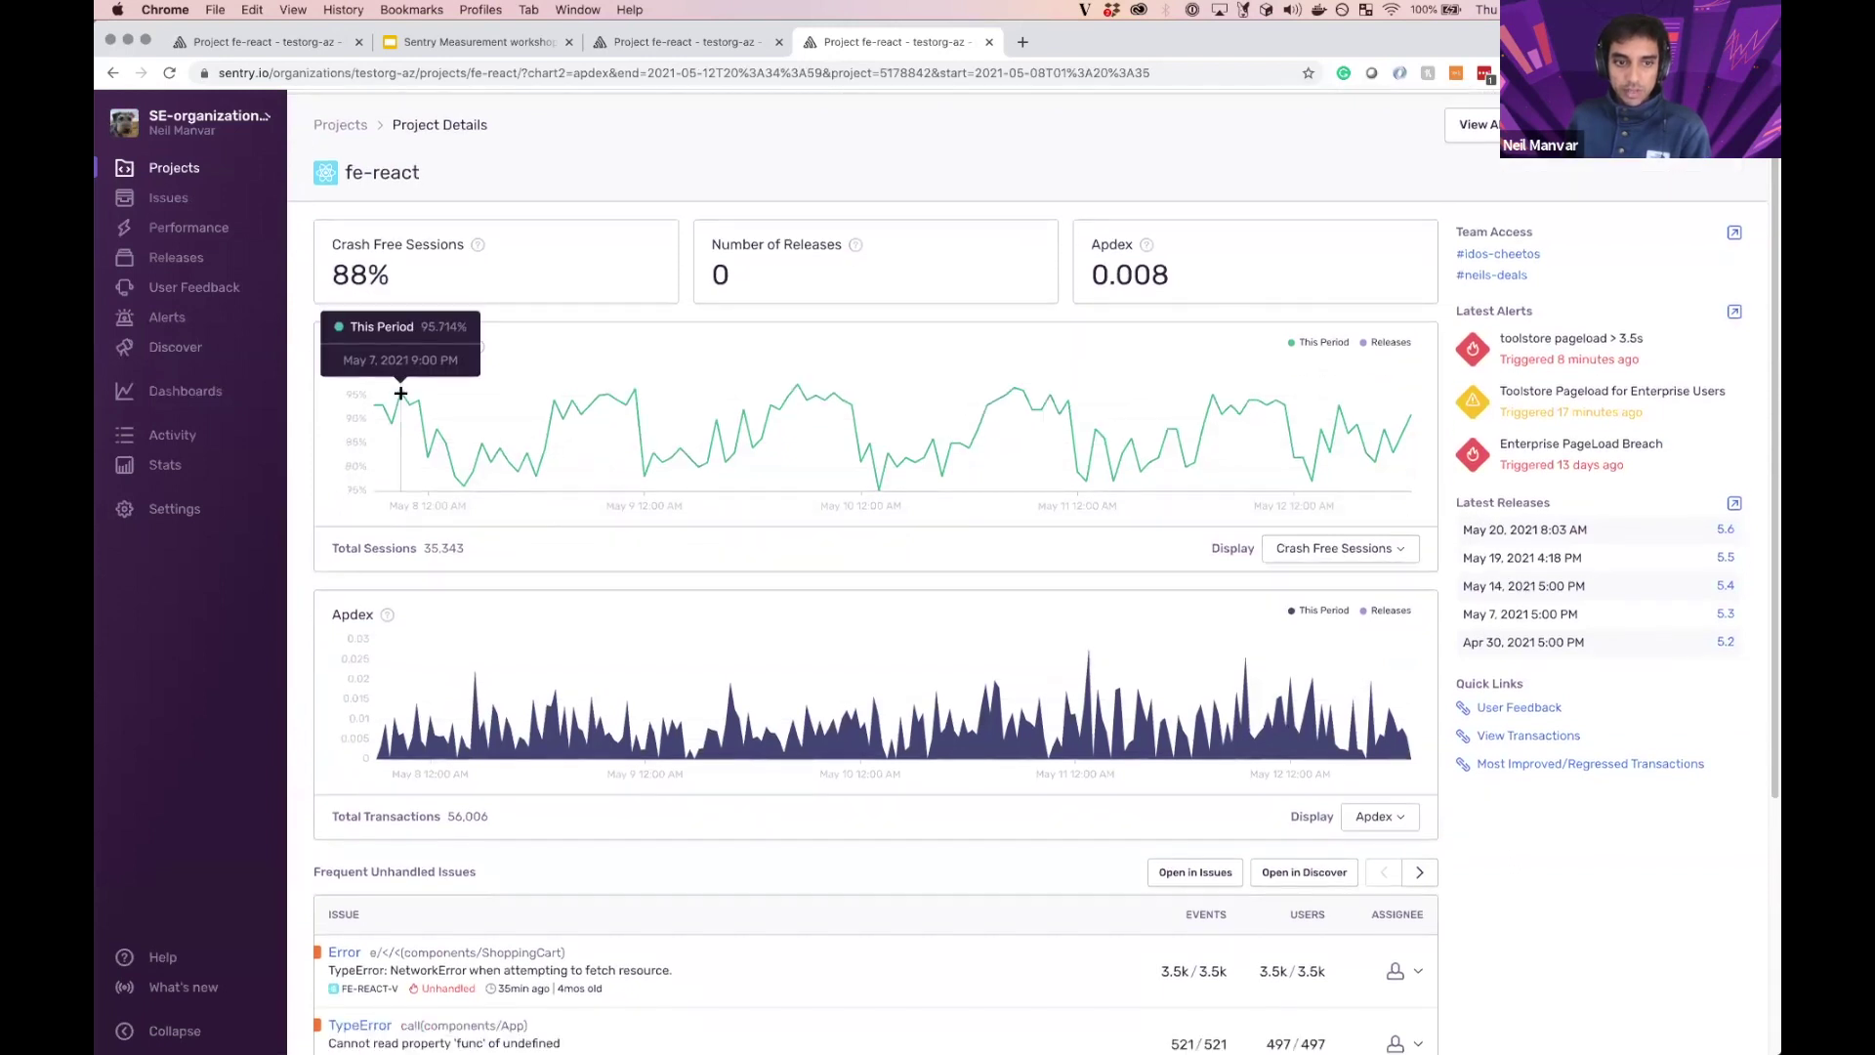
scroll(391, 586, "down", 3)
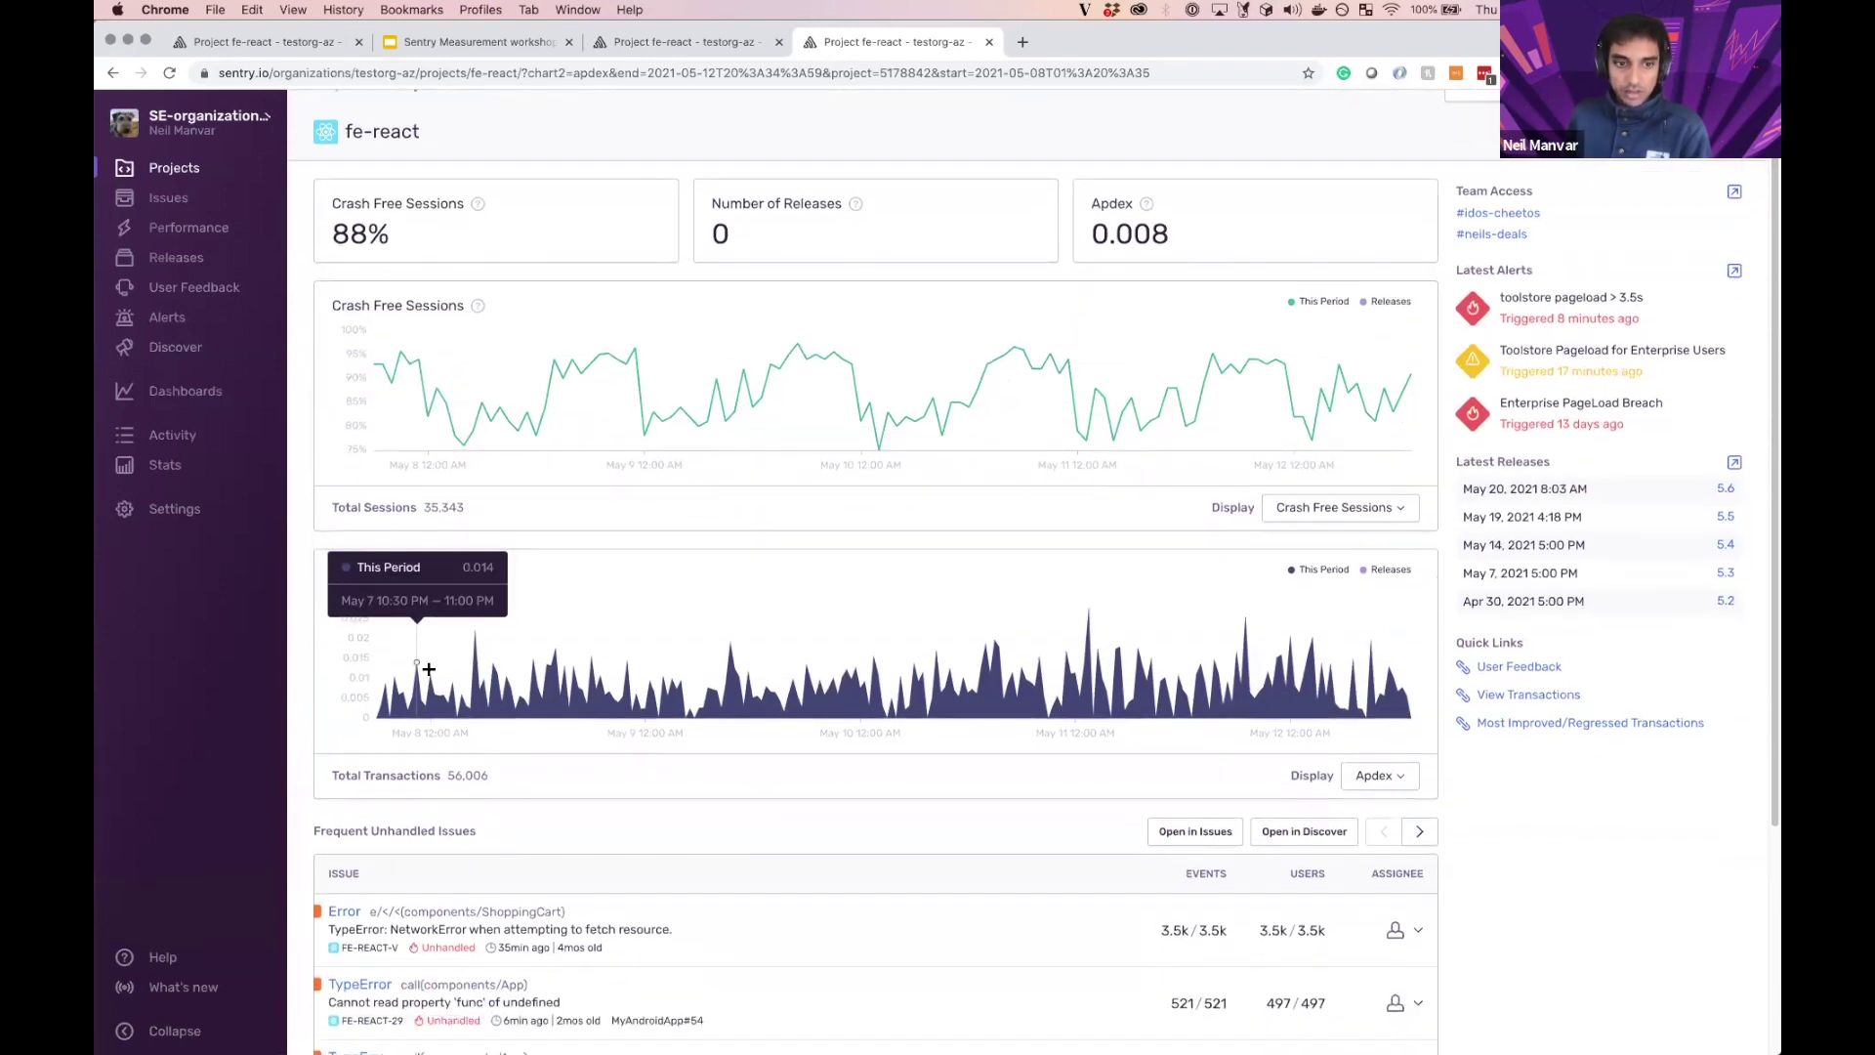
left_click_drag(673, 856, 621, 854)
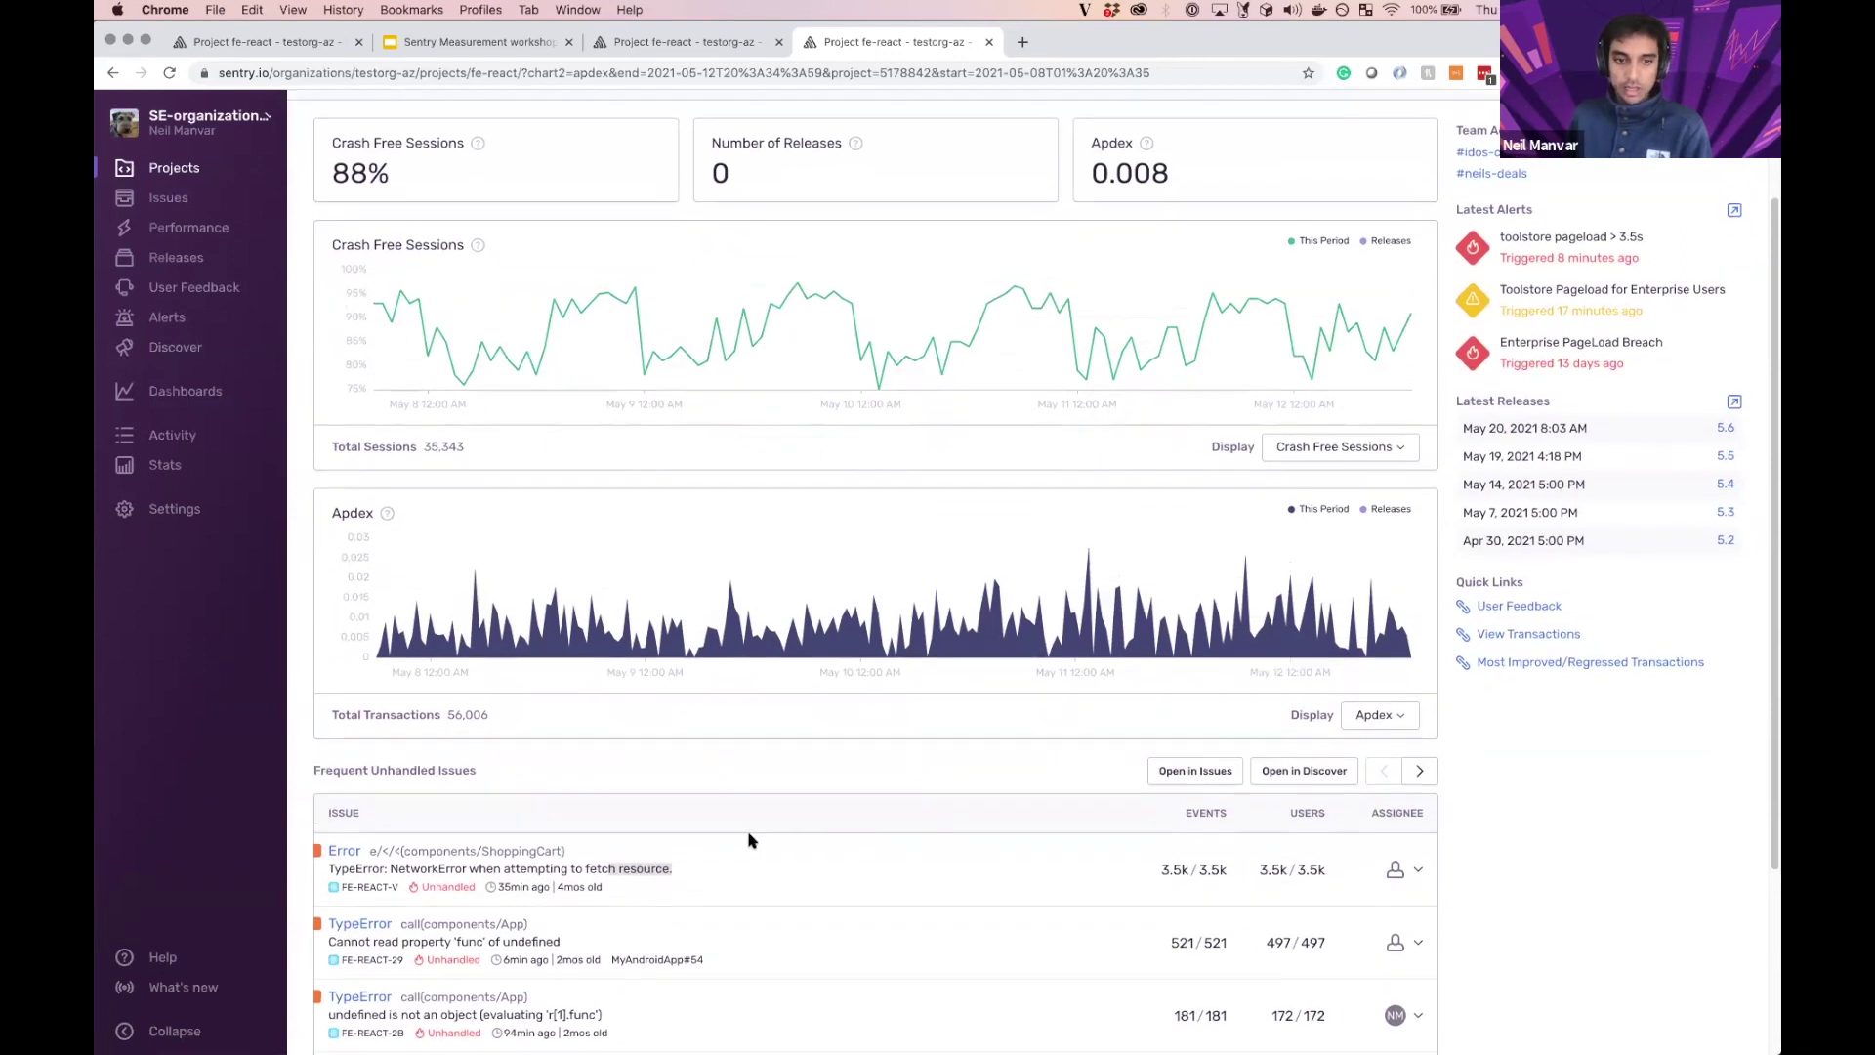
scroll(772, 830, "up", 1)
scroll(790, 819, "up", 2)
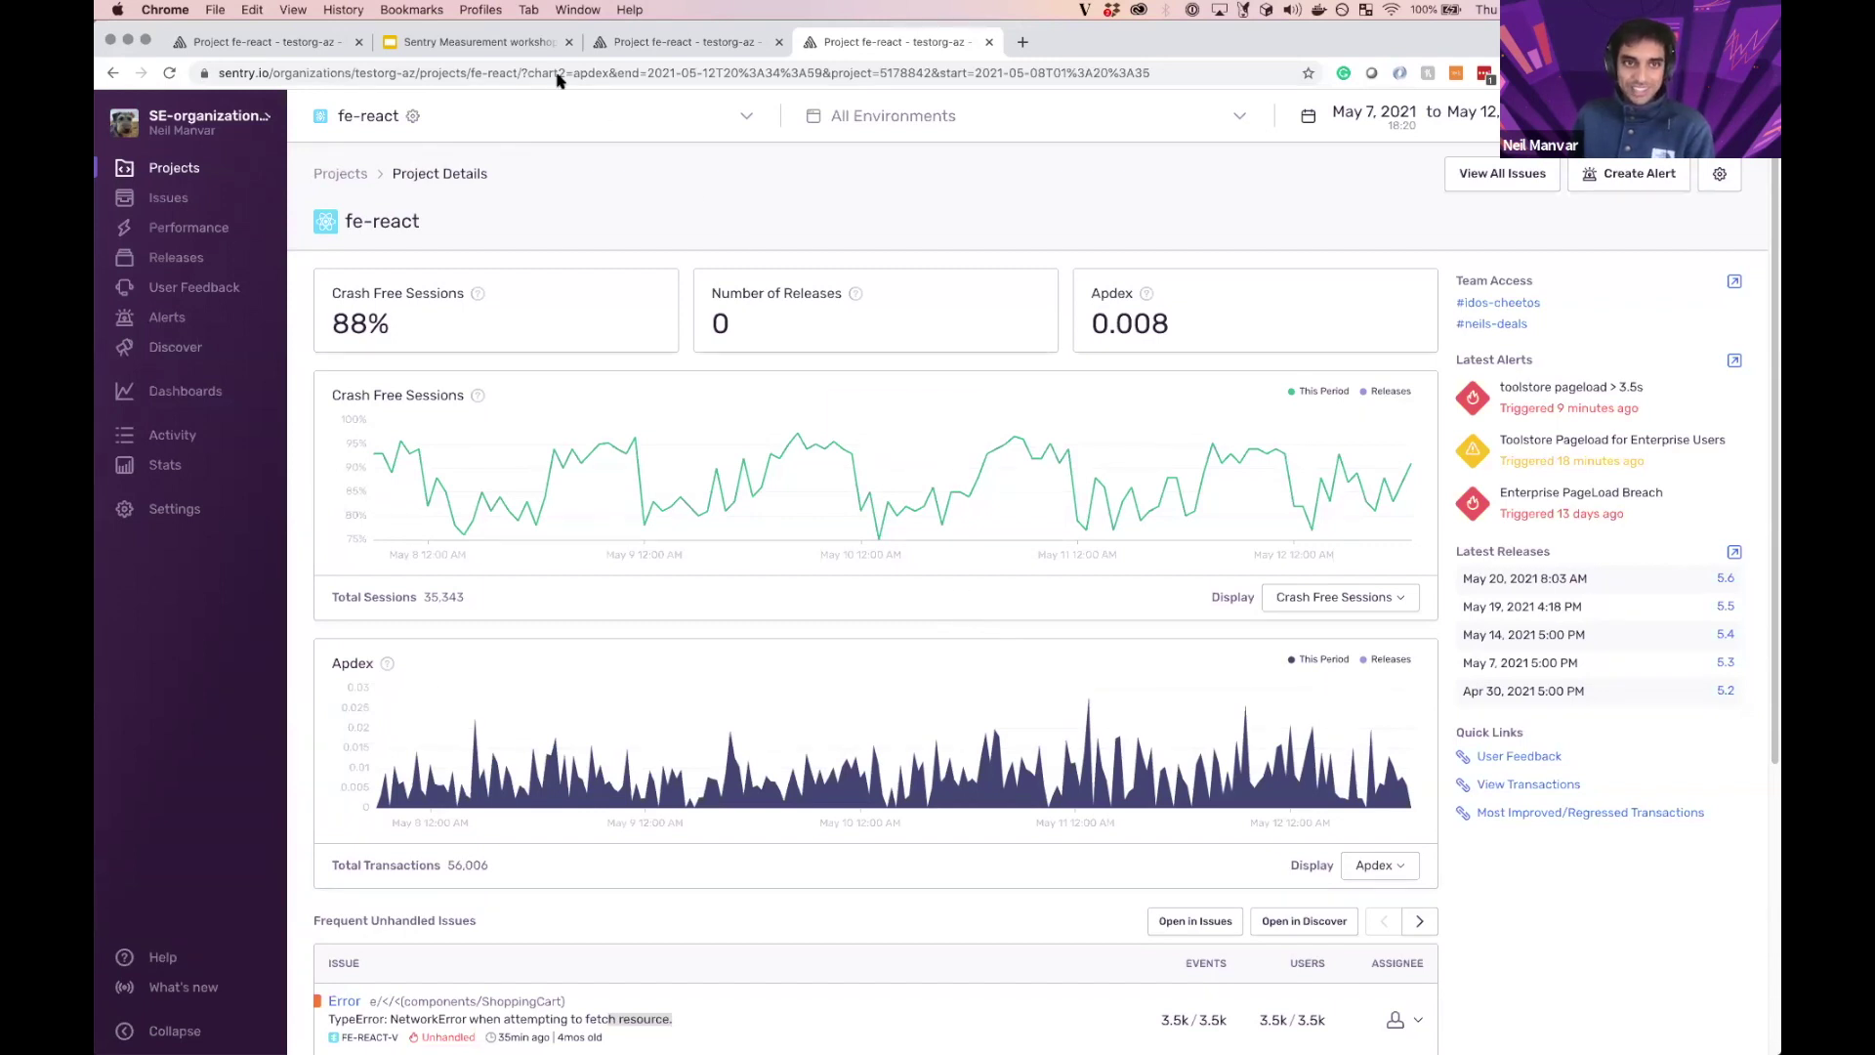
Step: Switch to the Sentry Measurement workshop presentation in Google Slides and show the Custom Dashboards slide
left_click(493, 41)
left_click(200, 670)
key("Down")
left_click(200, 670)
left_click(235, 731)
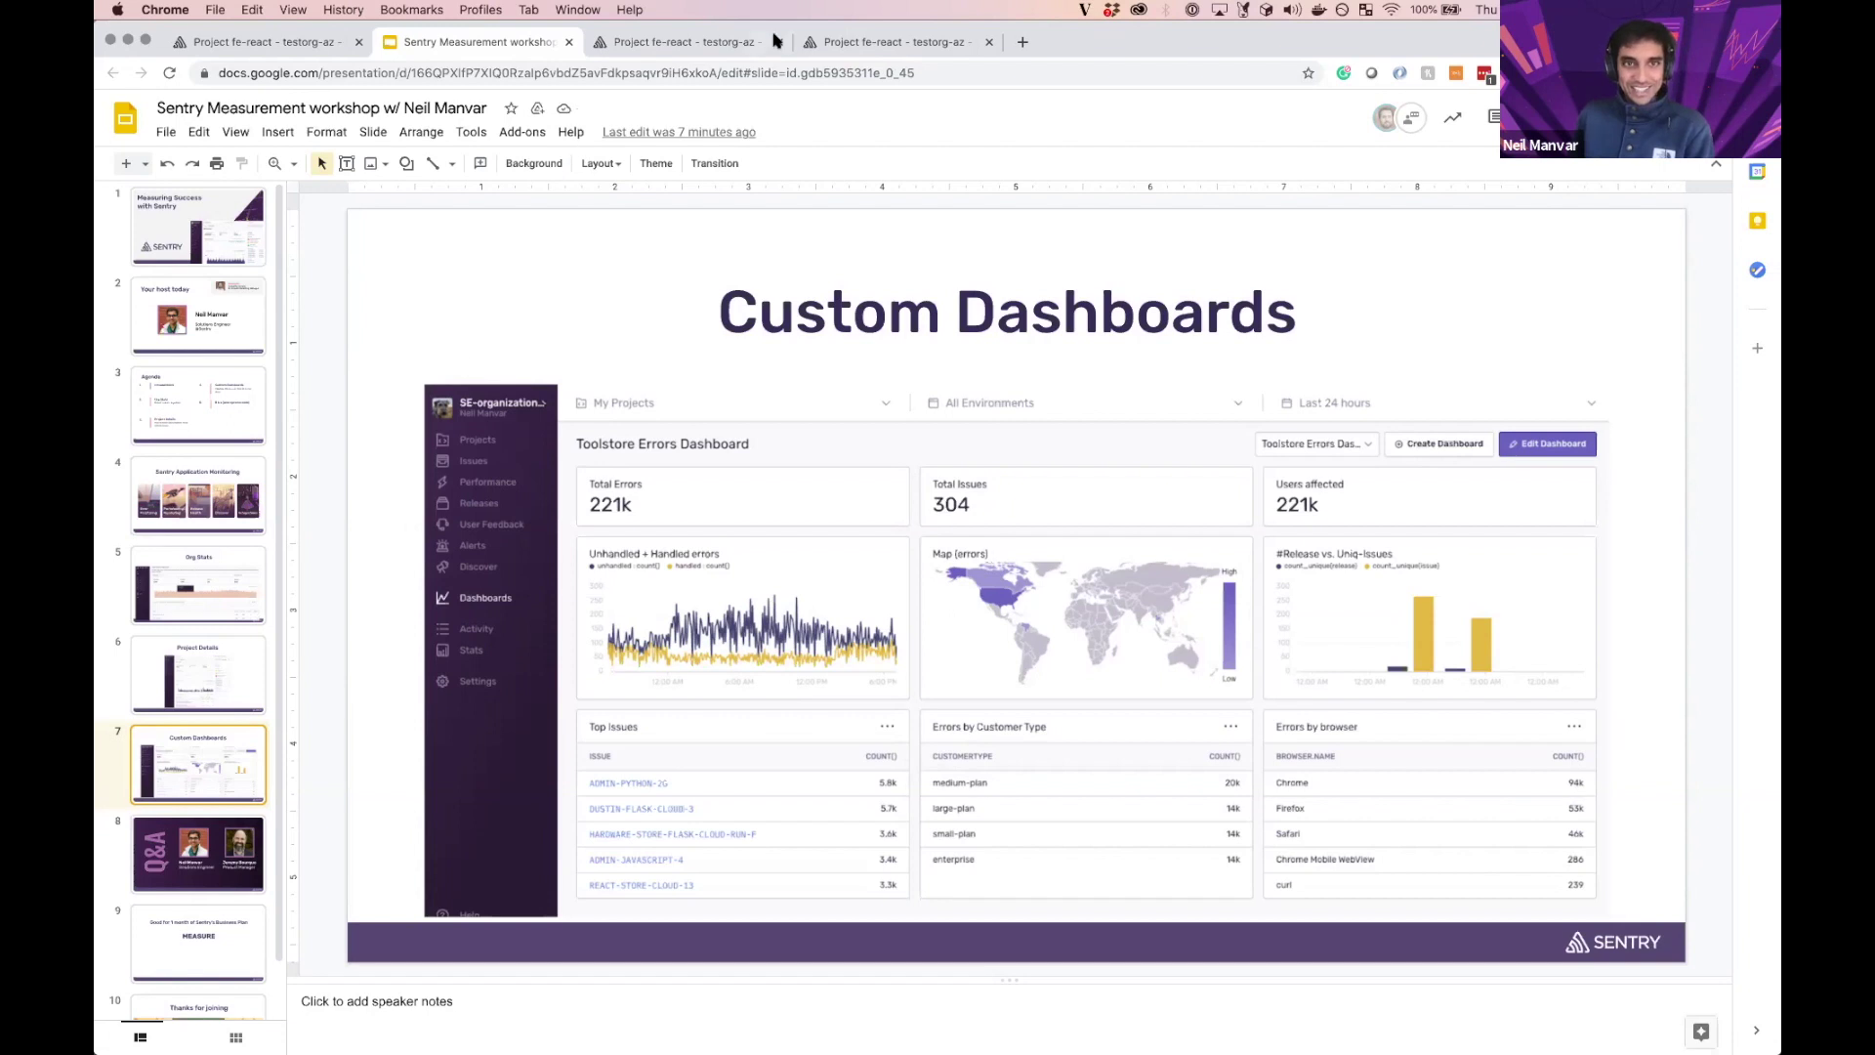
Step: Open sentry.io in a new browser tab and open the All Events query in Discover
key("ctrl+t")
type("sentry.io")
key("Return")
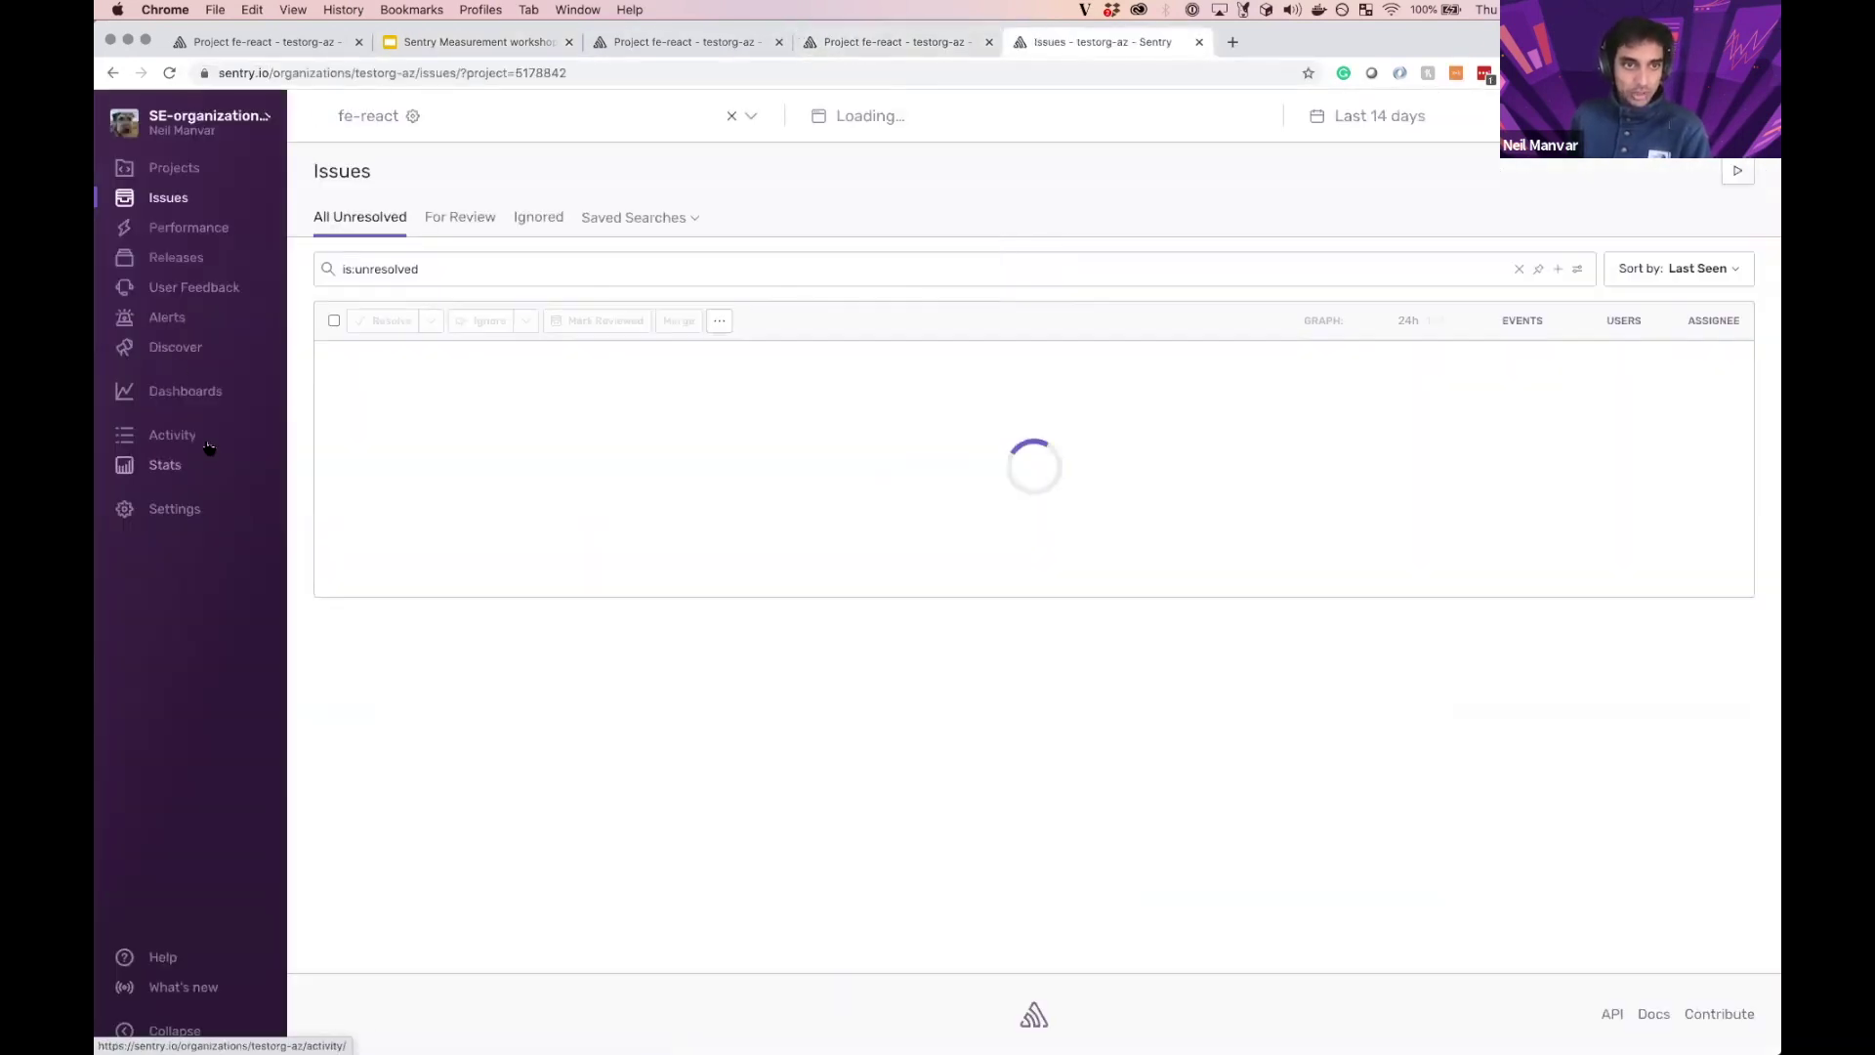
left_click(178, 354)
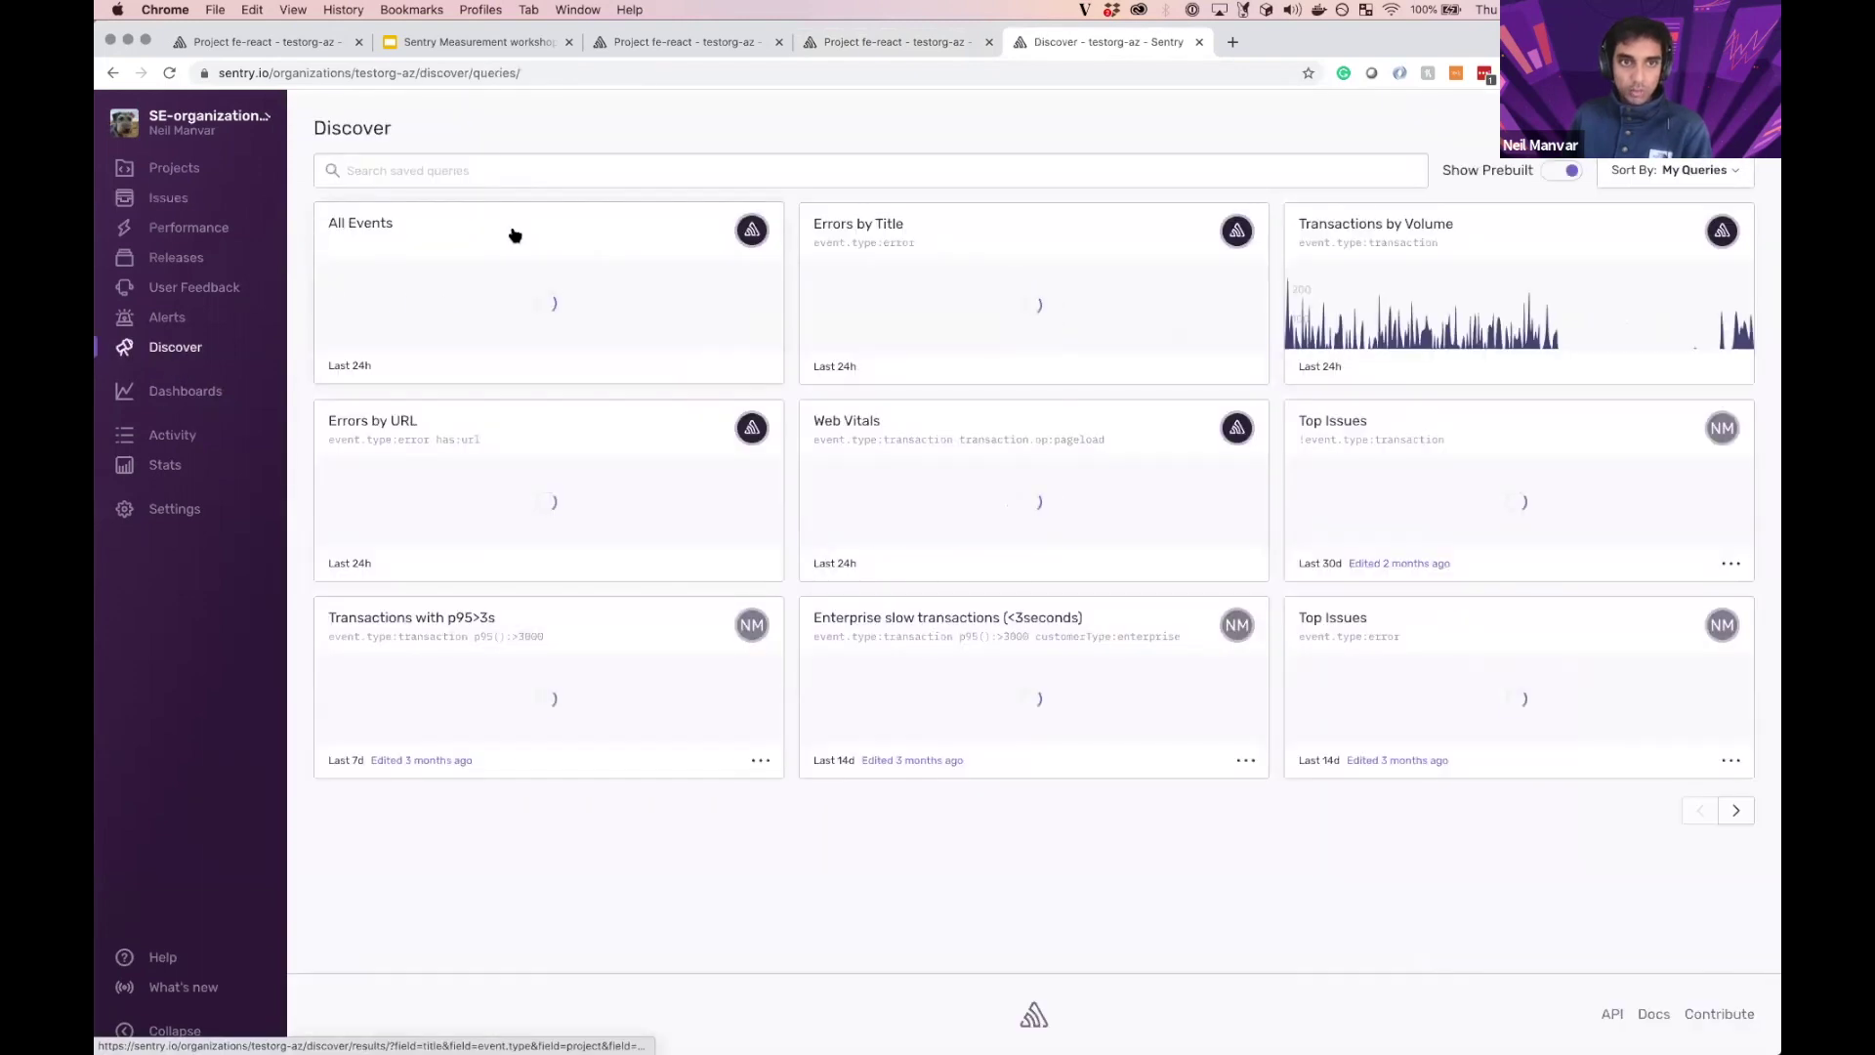
left_click(514, 234)
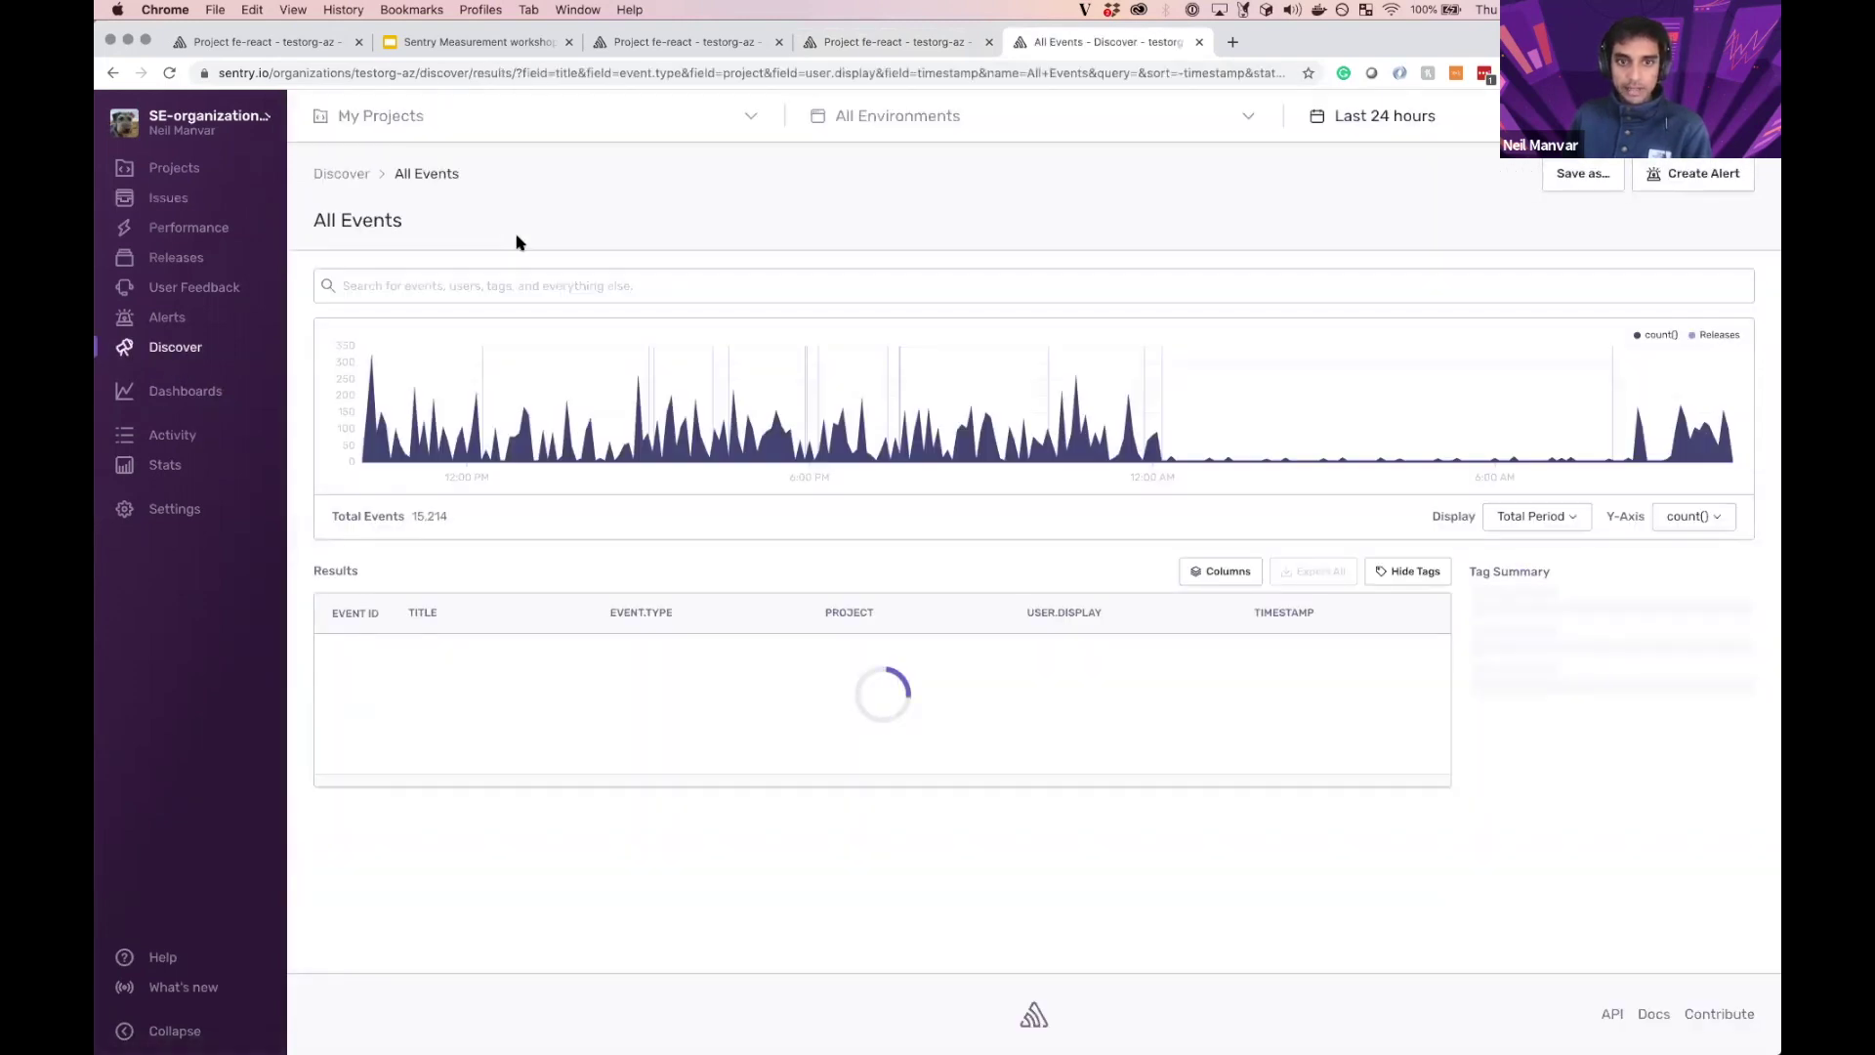
Step: Narrow the All Events chart to a period within May 19, 2021, and remove the title, event.type, project and user.display columns
left_click_drag(1126, 390, 557, 410)
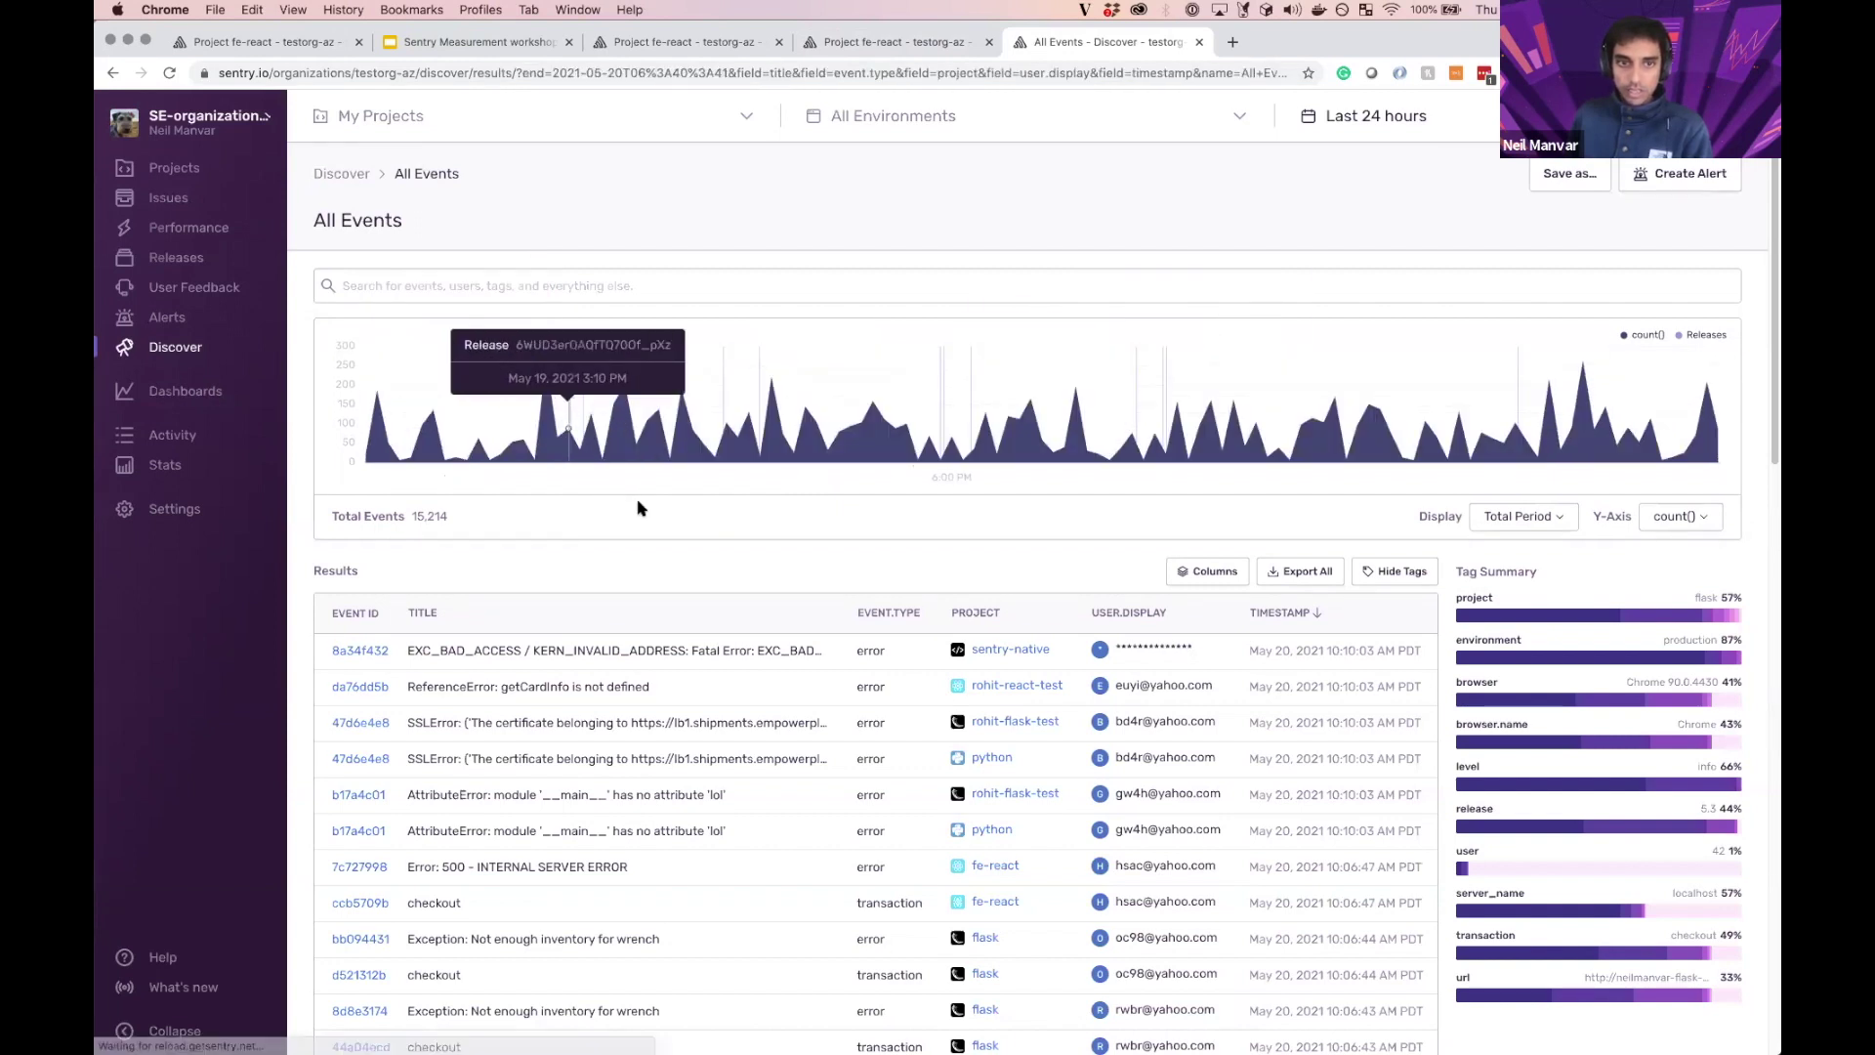
left_click(1232, 571)
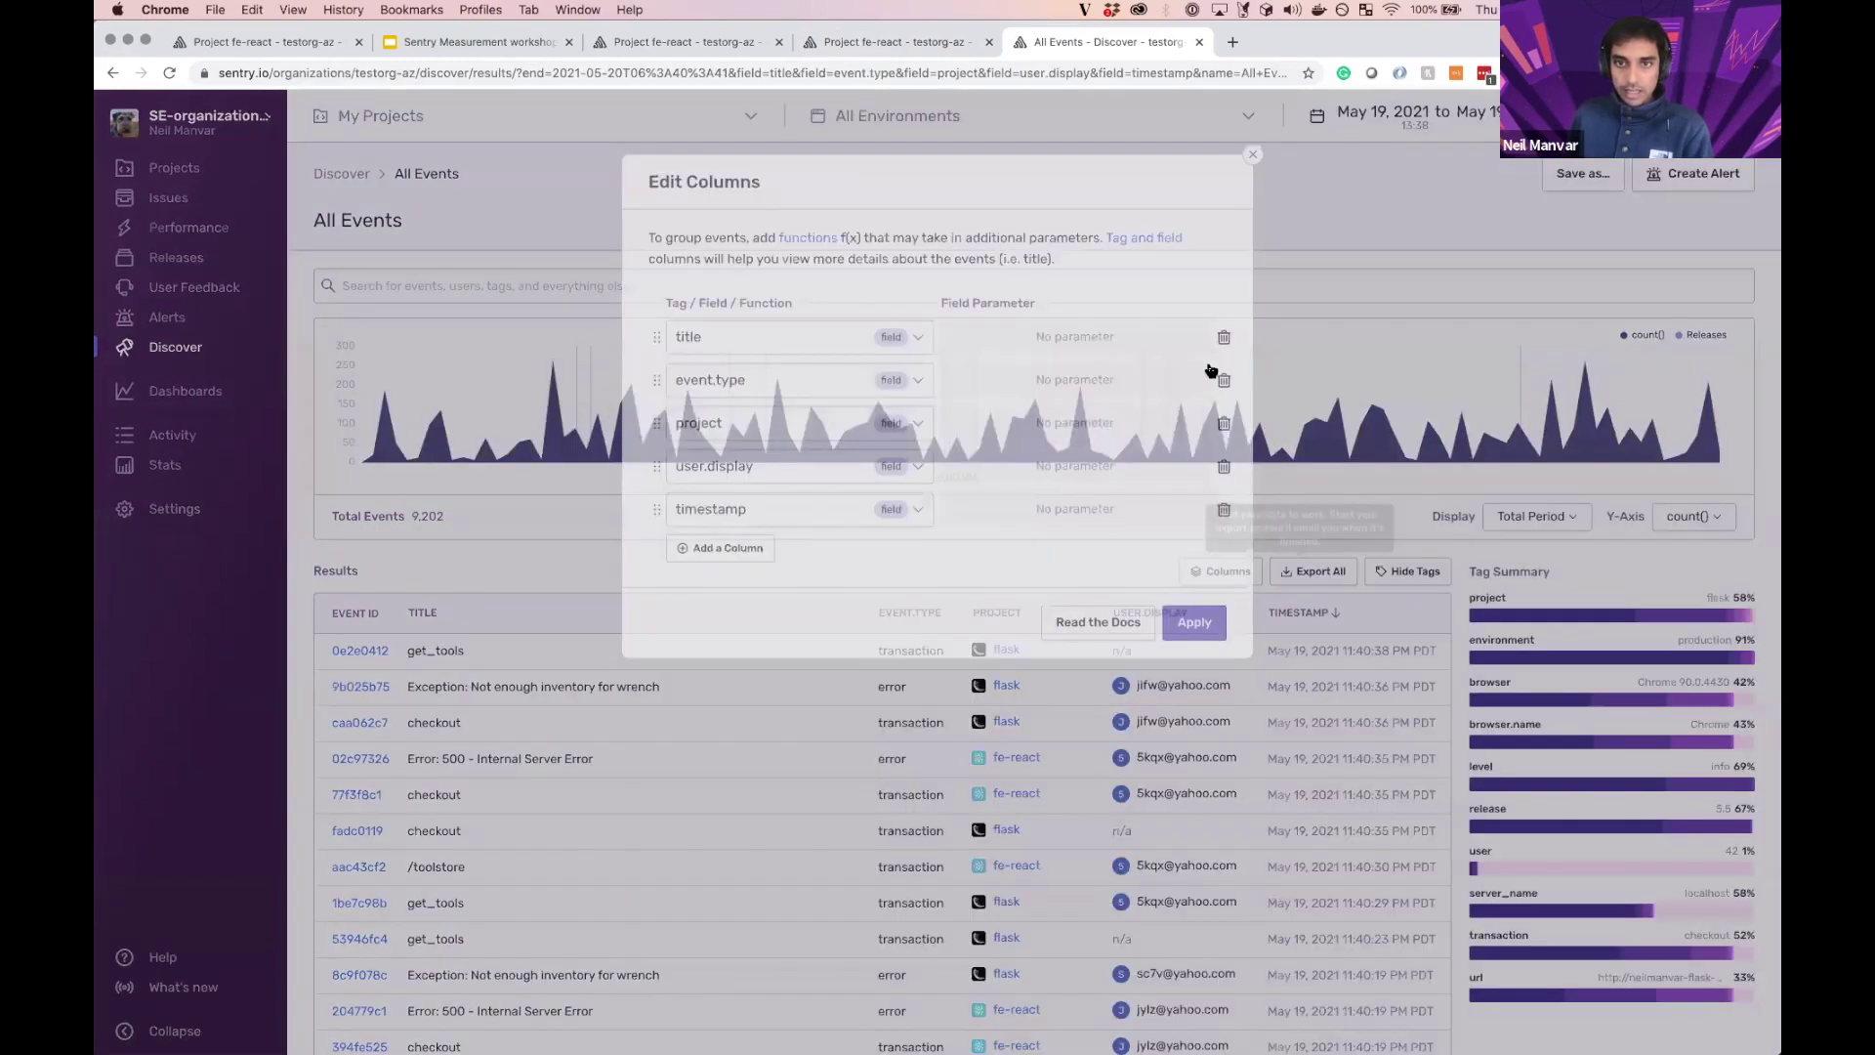
left_click(1224, 343)
left_click(1224, 343)
left_click(1224, 343)
left_click(1224, 342)
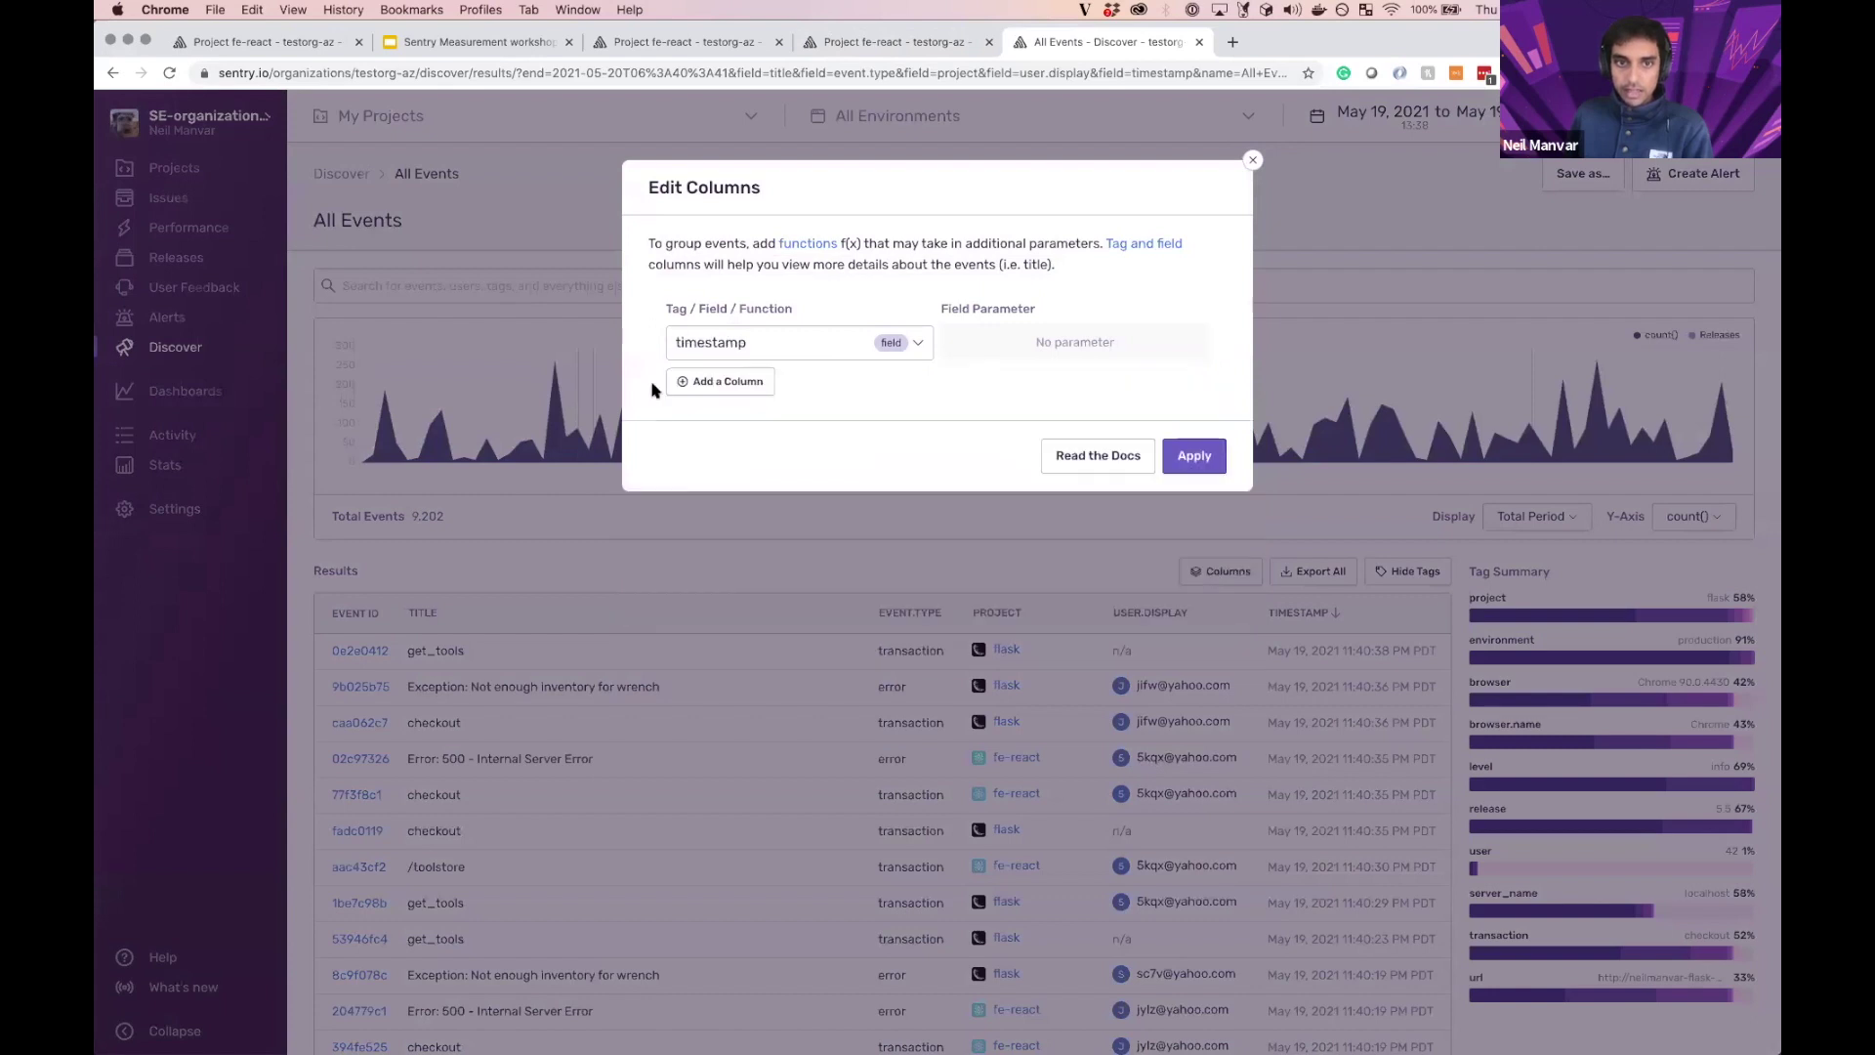
Step: Replace the timestamp column with the customerType tag, set the second column to count(), and apply the column changes
left_click(749, 350)
type("cust")
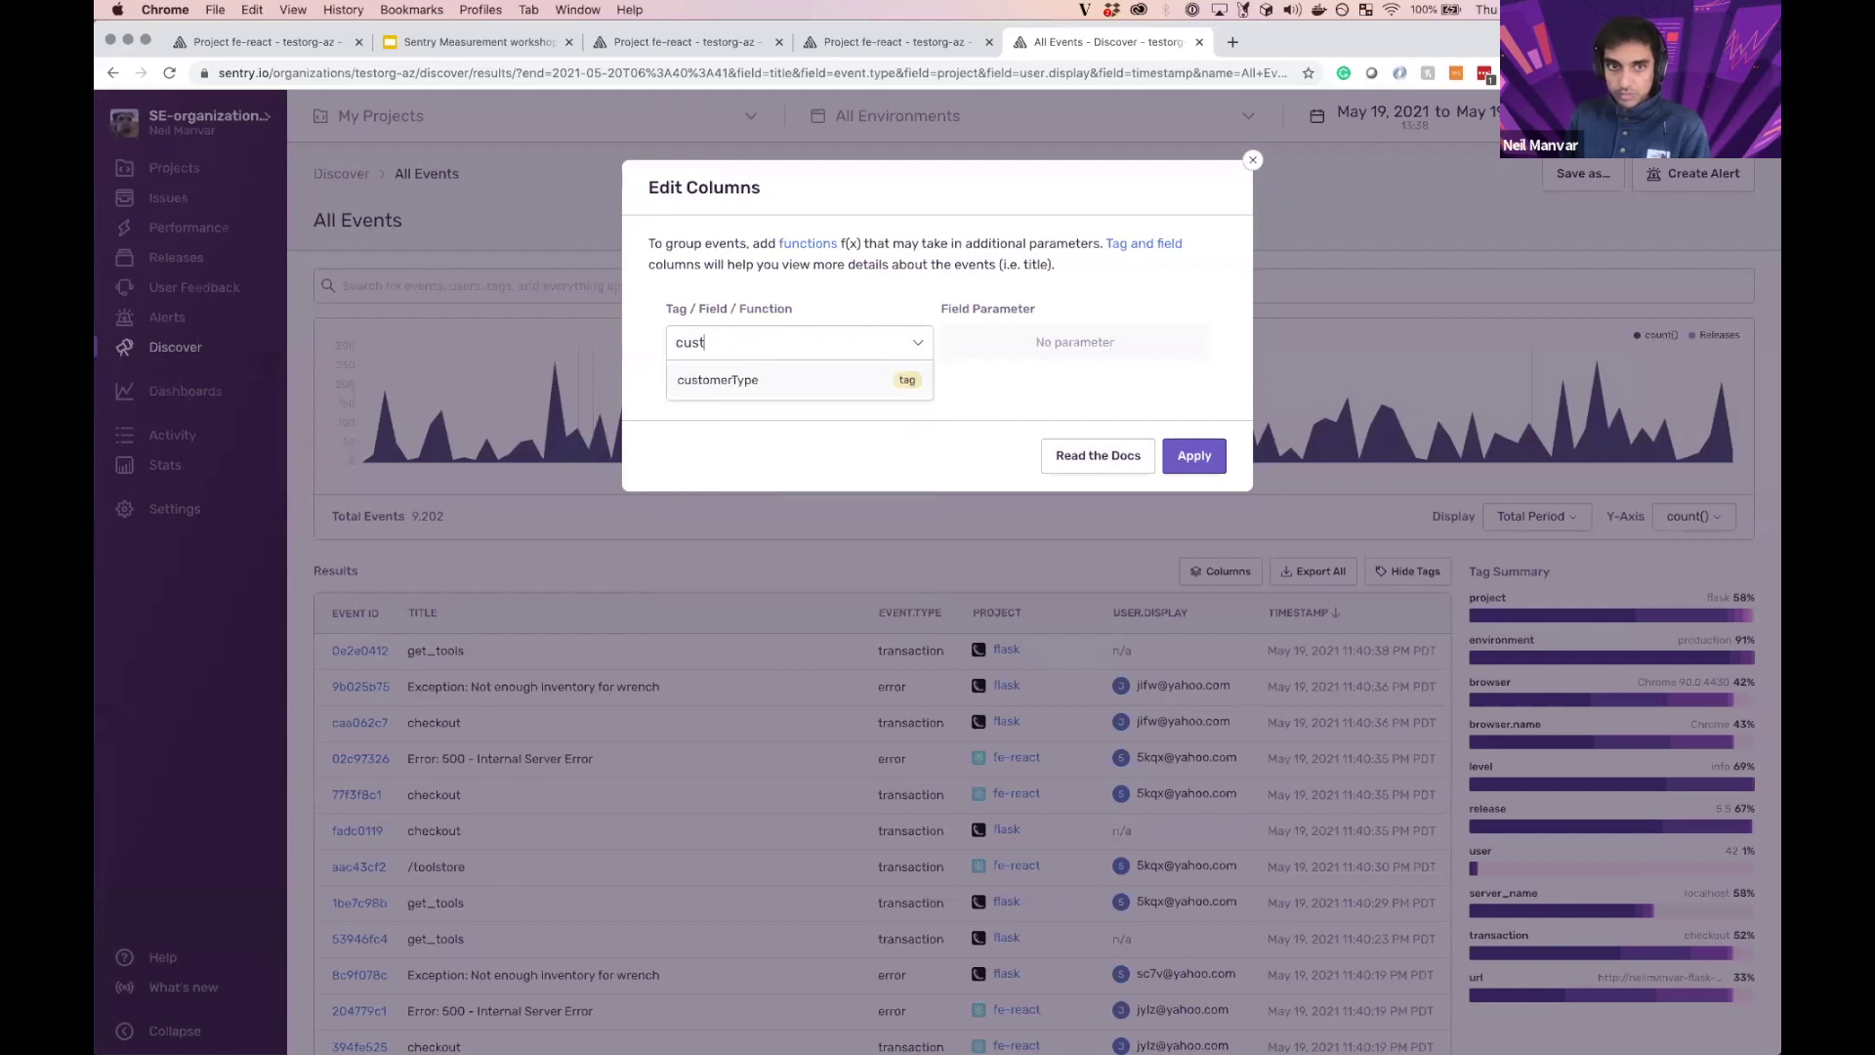
left_click(743, 379)
left_click(738, 374)
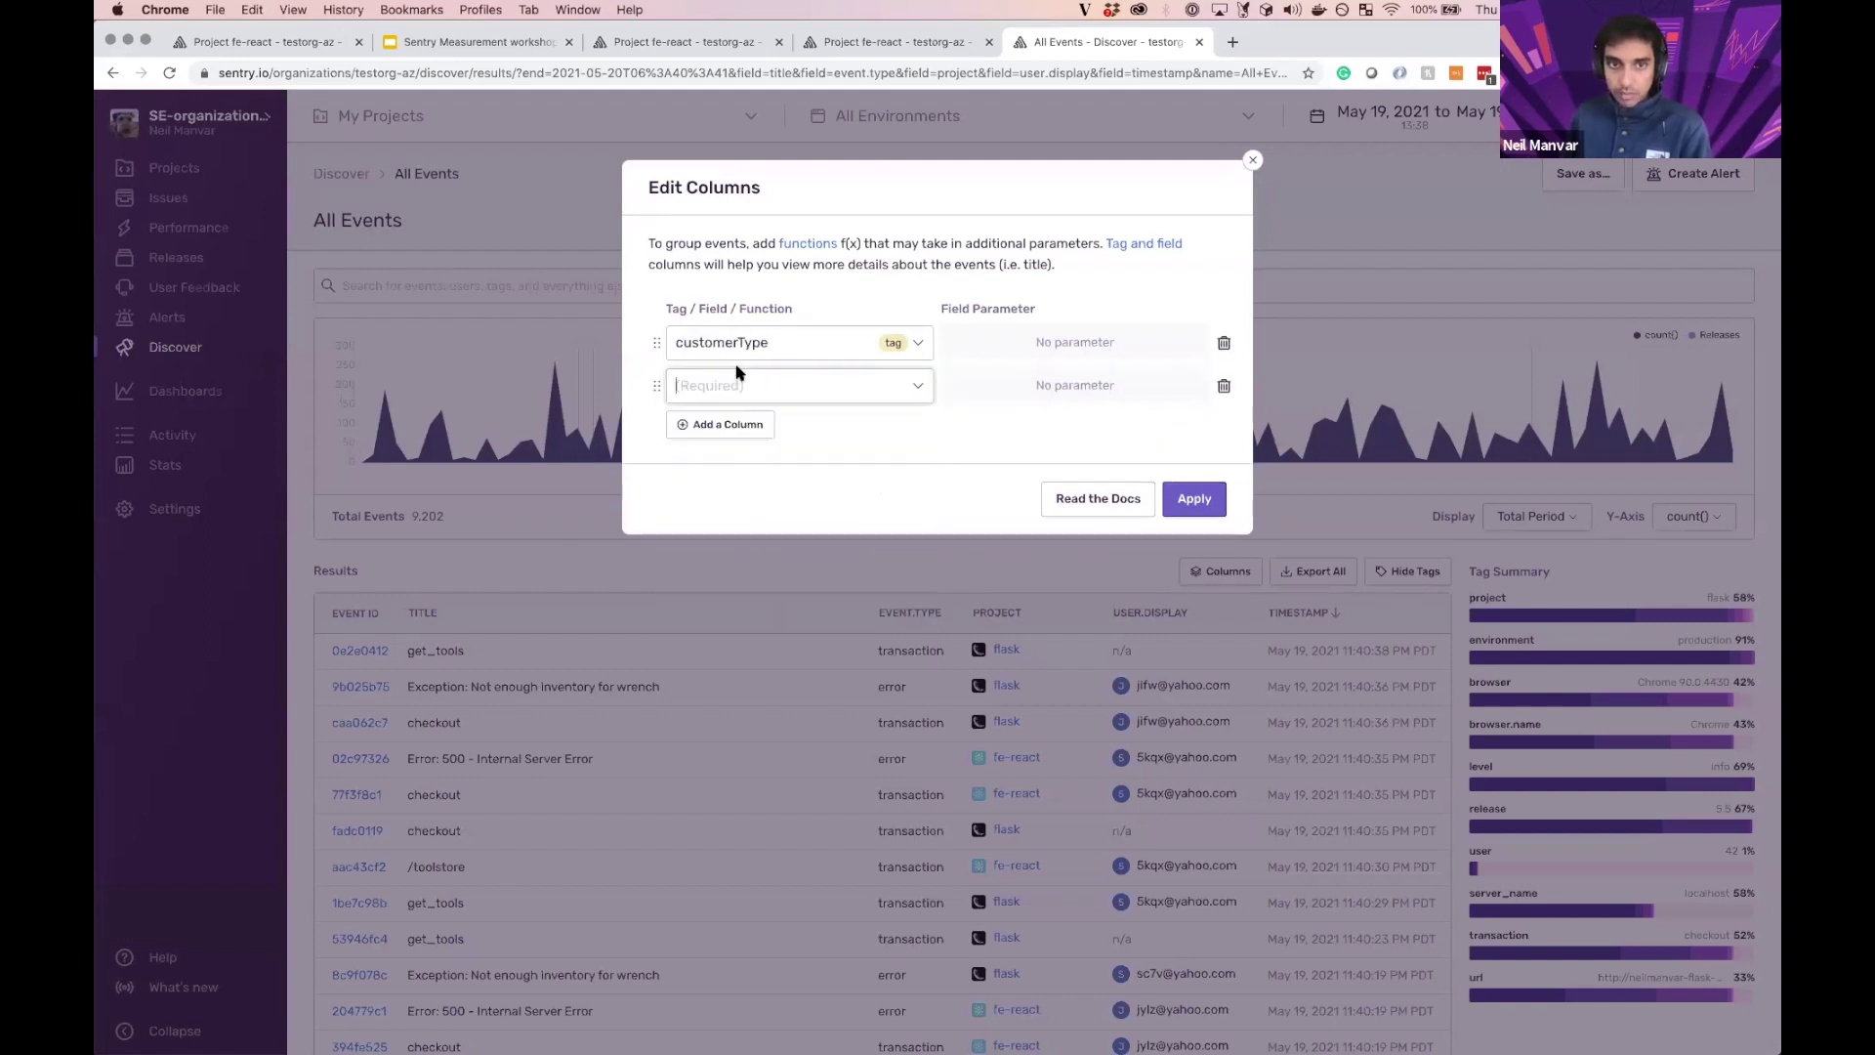
left_click(739, 383)
left_click(745, 420)
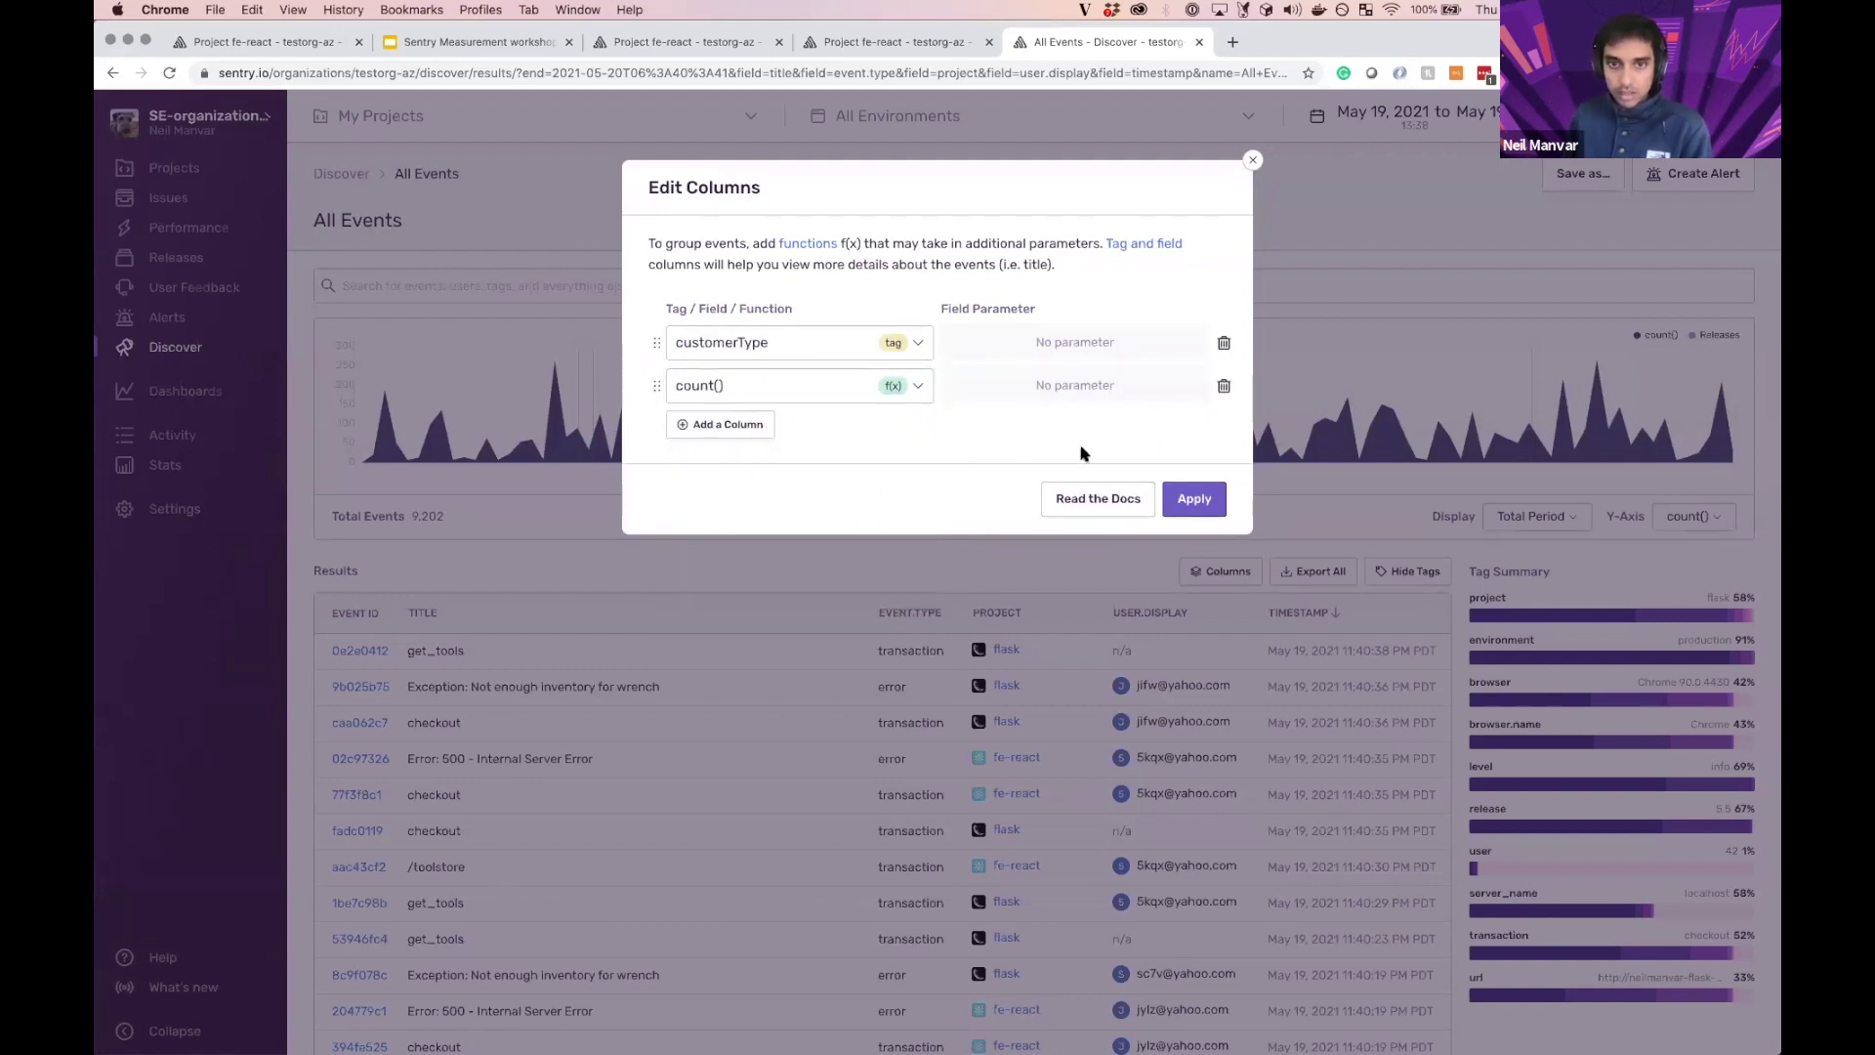
left_click(1194, 499)
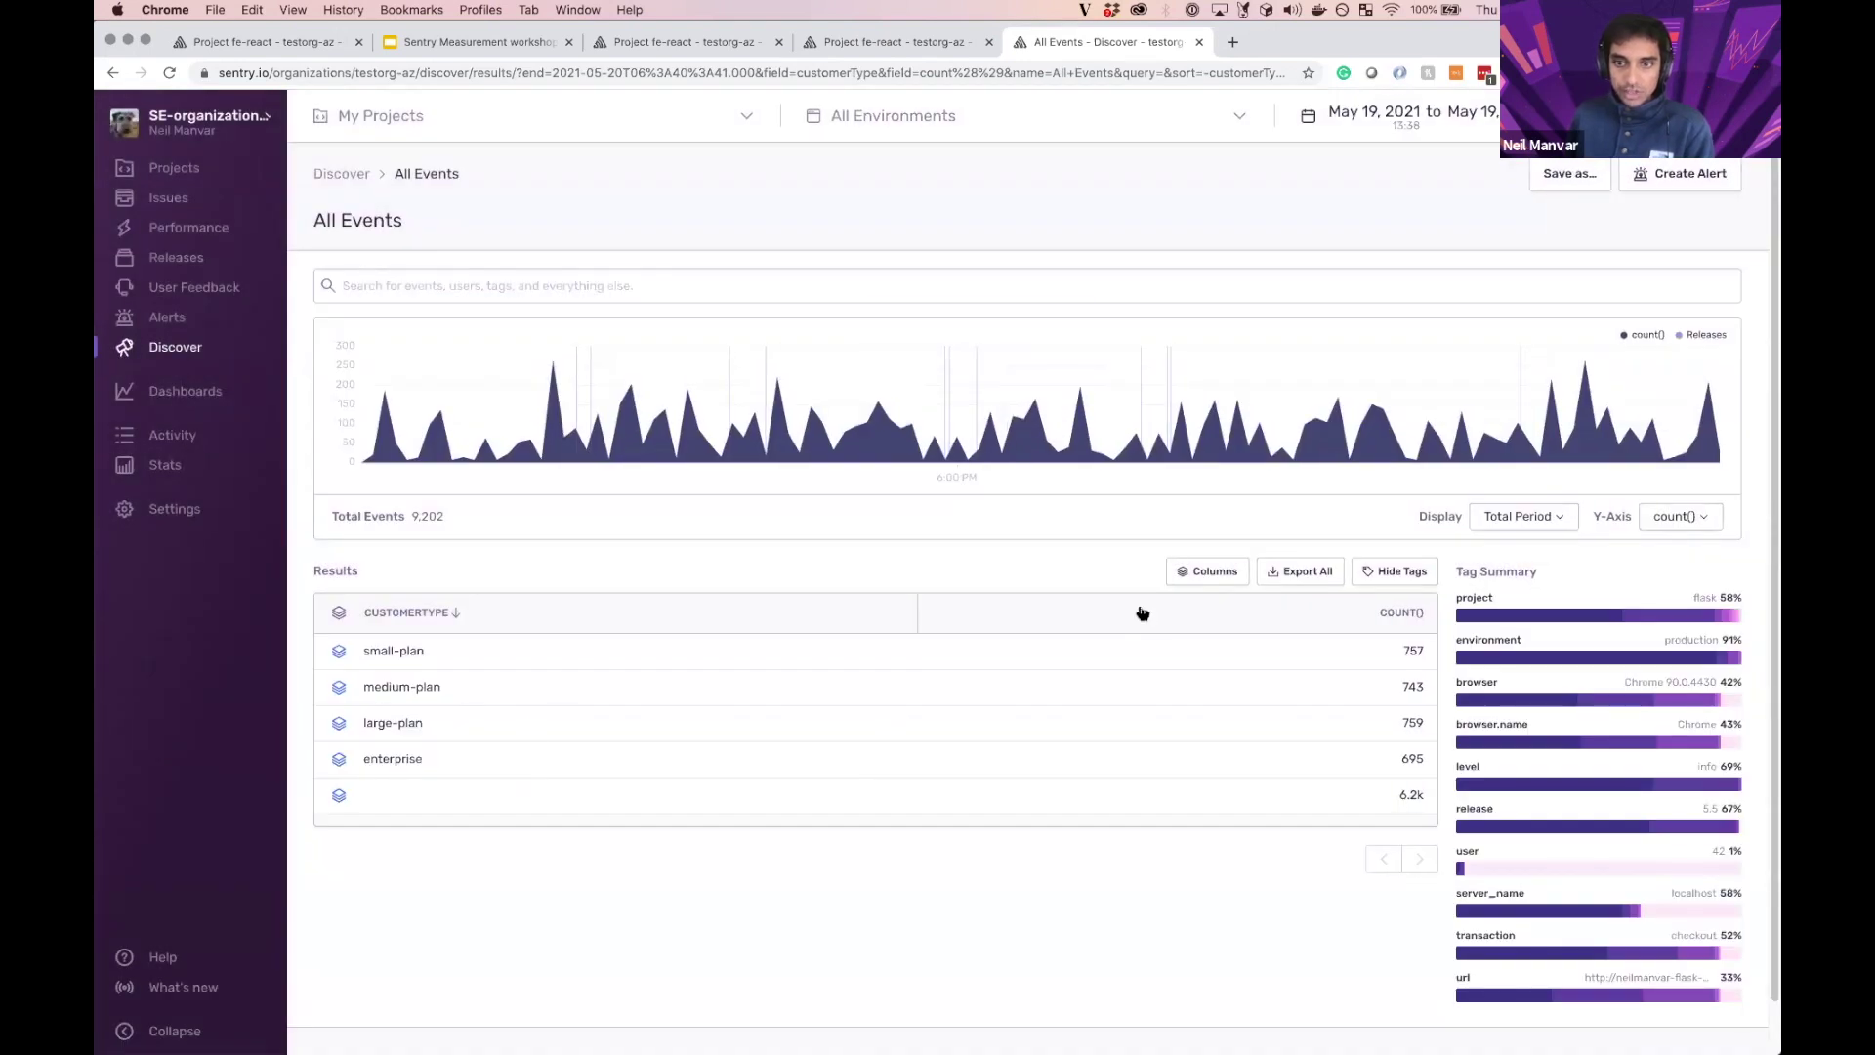
Step: Set the event chart's display to Top 5 Period and filter the query to the flask project
mouse_move(1128, 457)
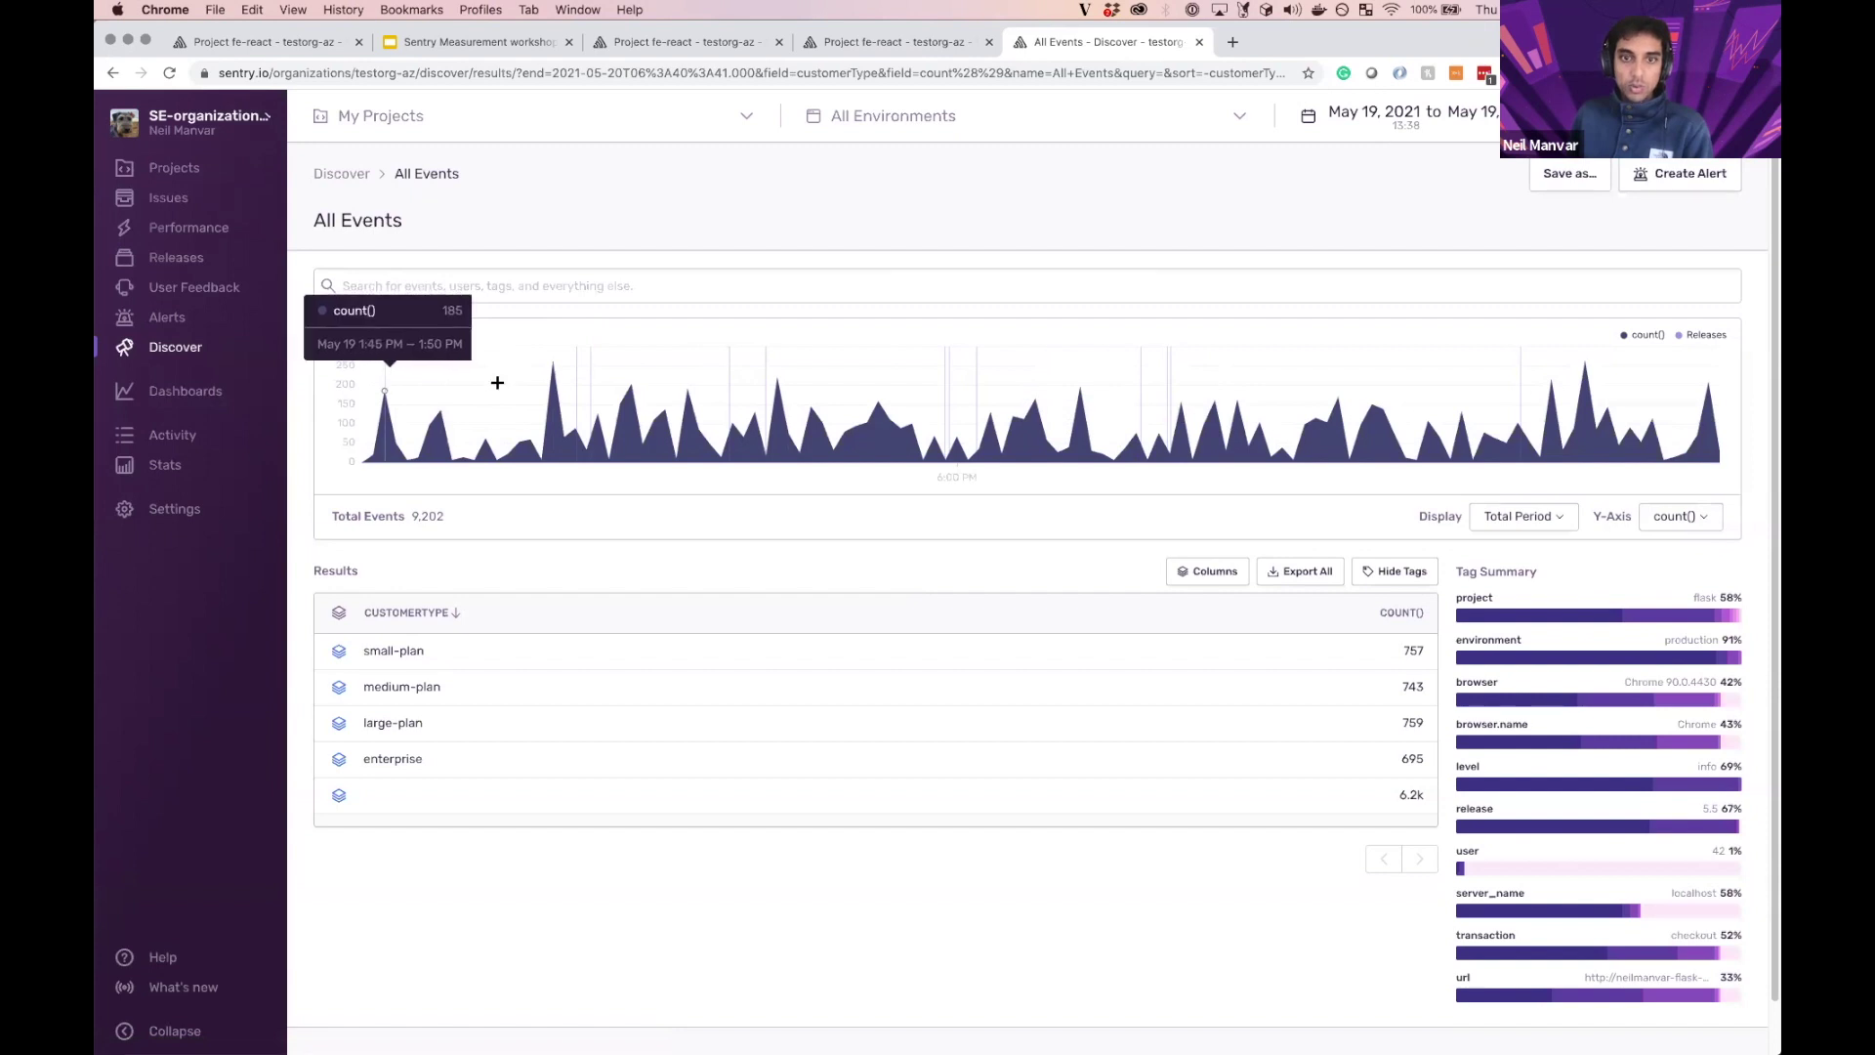
left_click(1553, 510)
left_click(1540, 590)
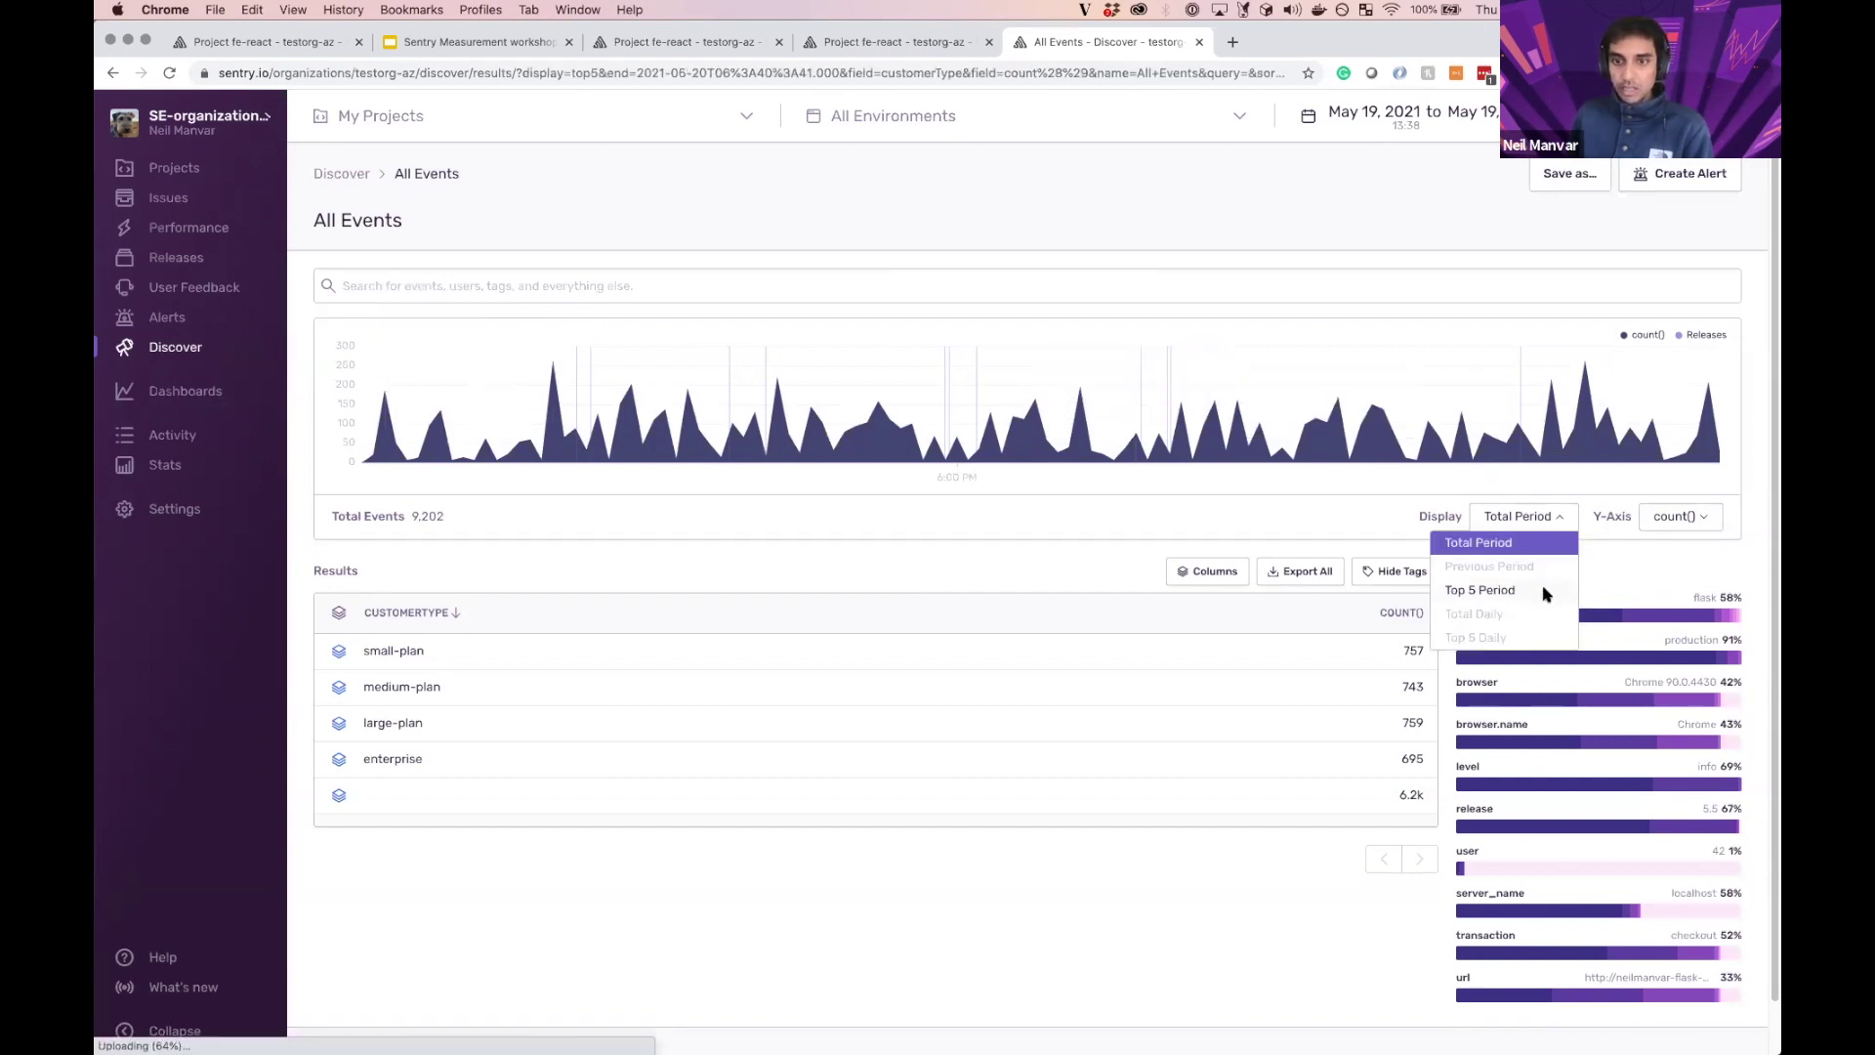
mouse_move(1101, 427)
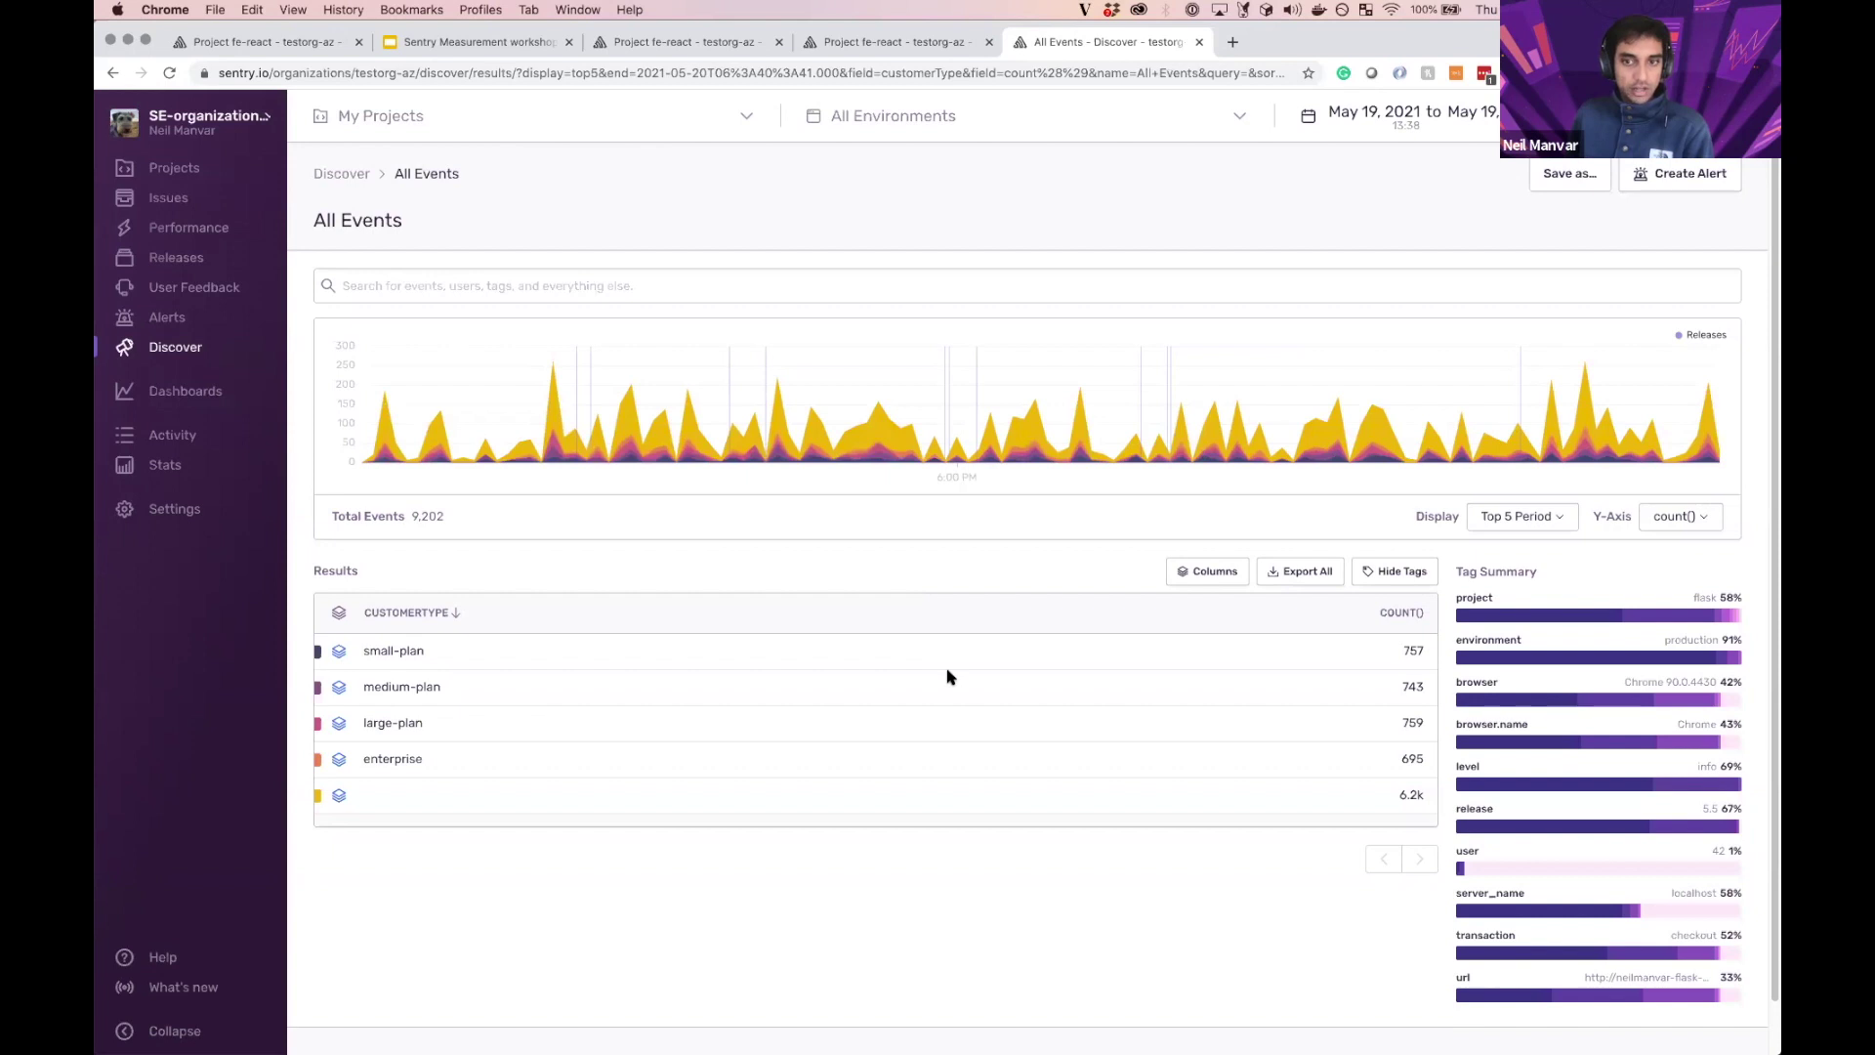
left_click(1551, 615)
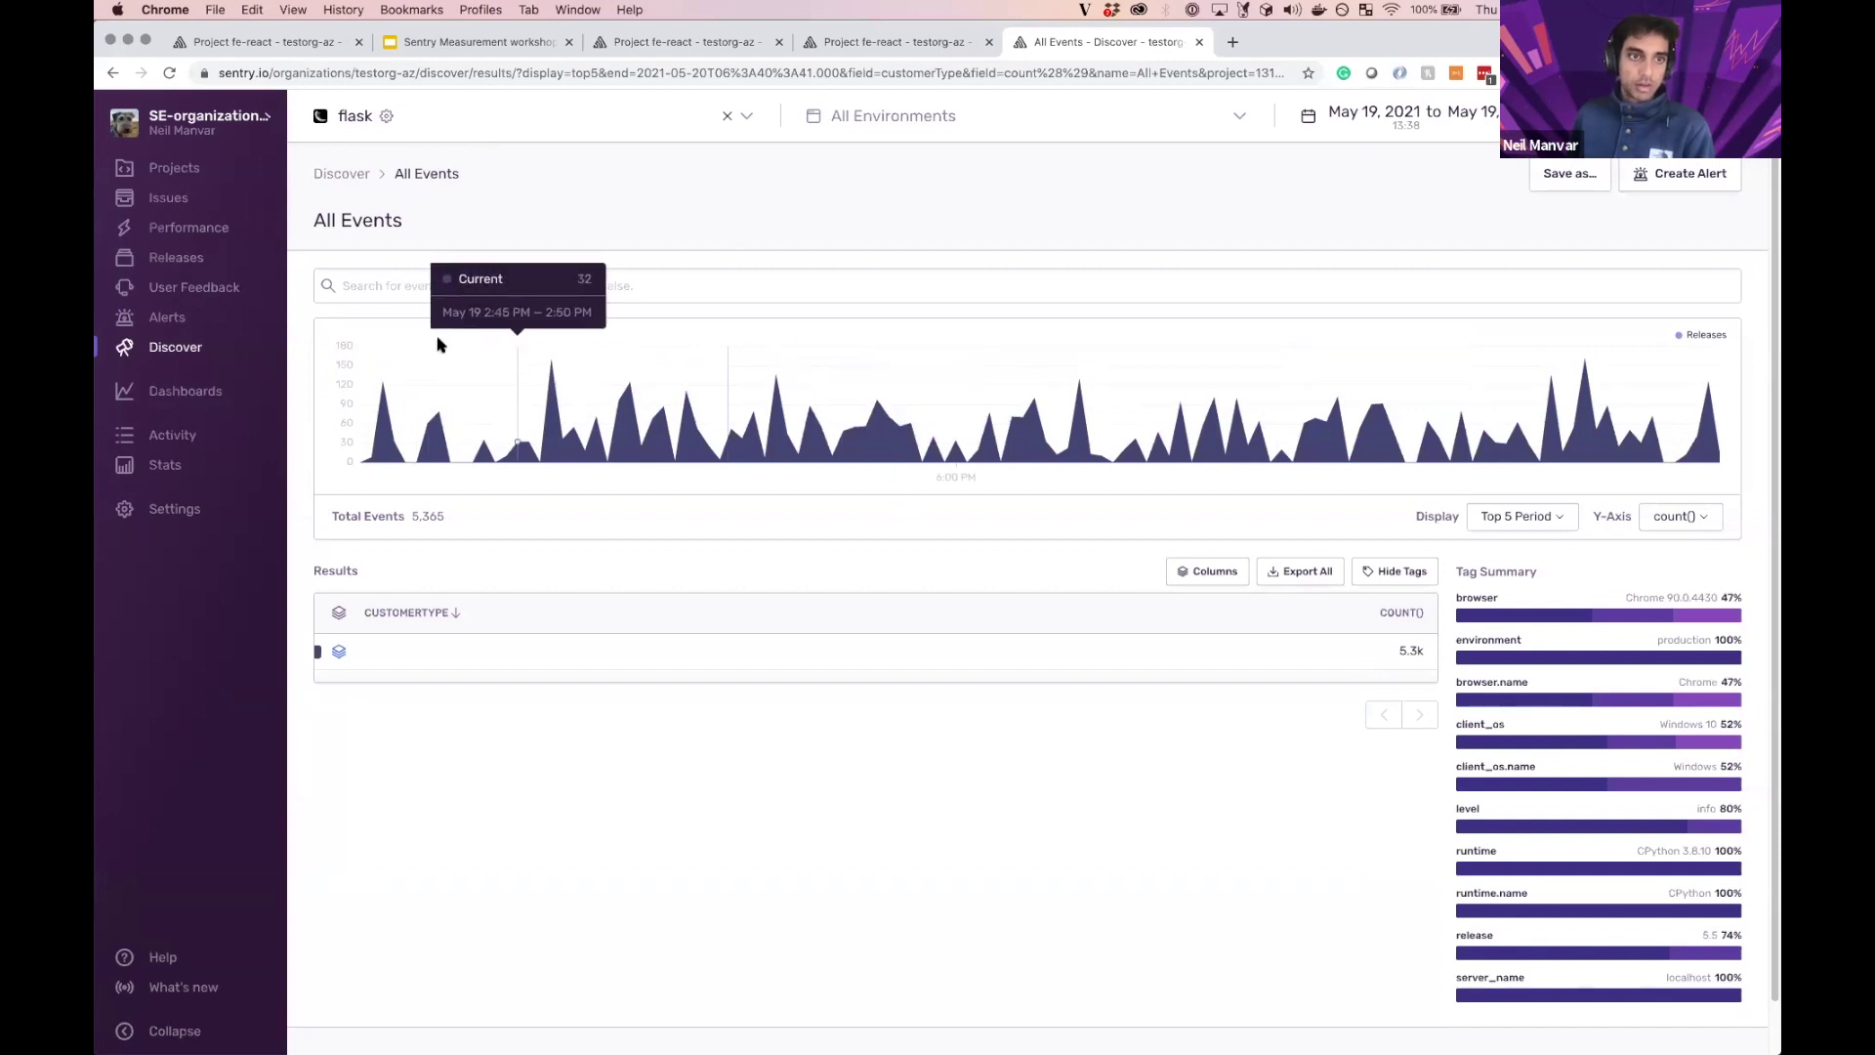
Step: Go to the dashboards and open the existing Errors Dashboard Webinar dashboard by searching for its owner's first name
left_click(234, 390)
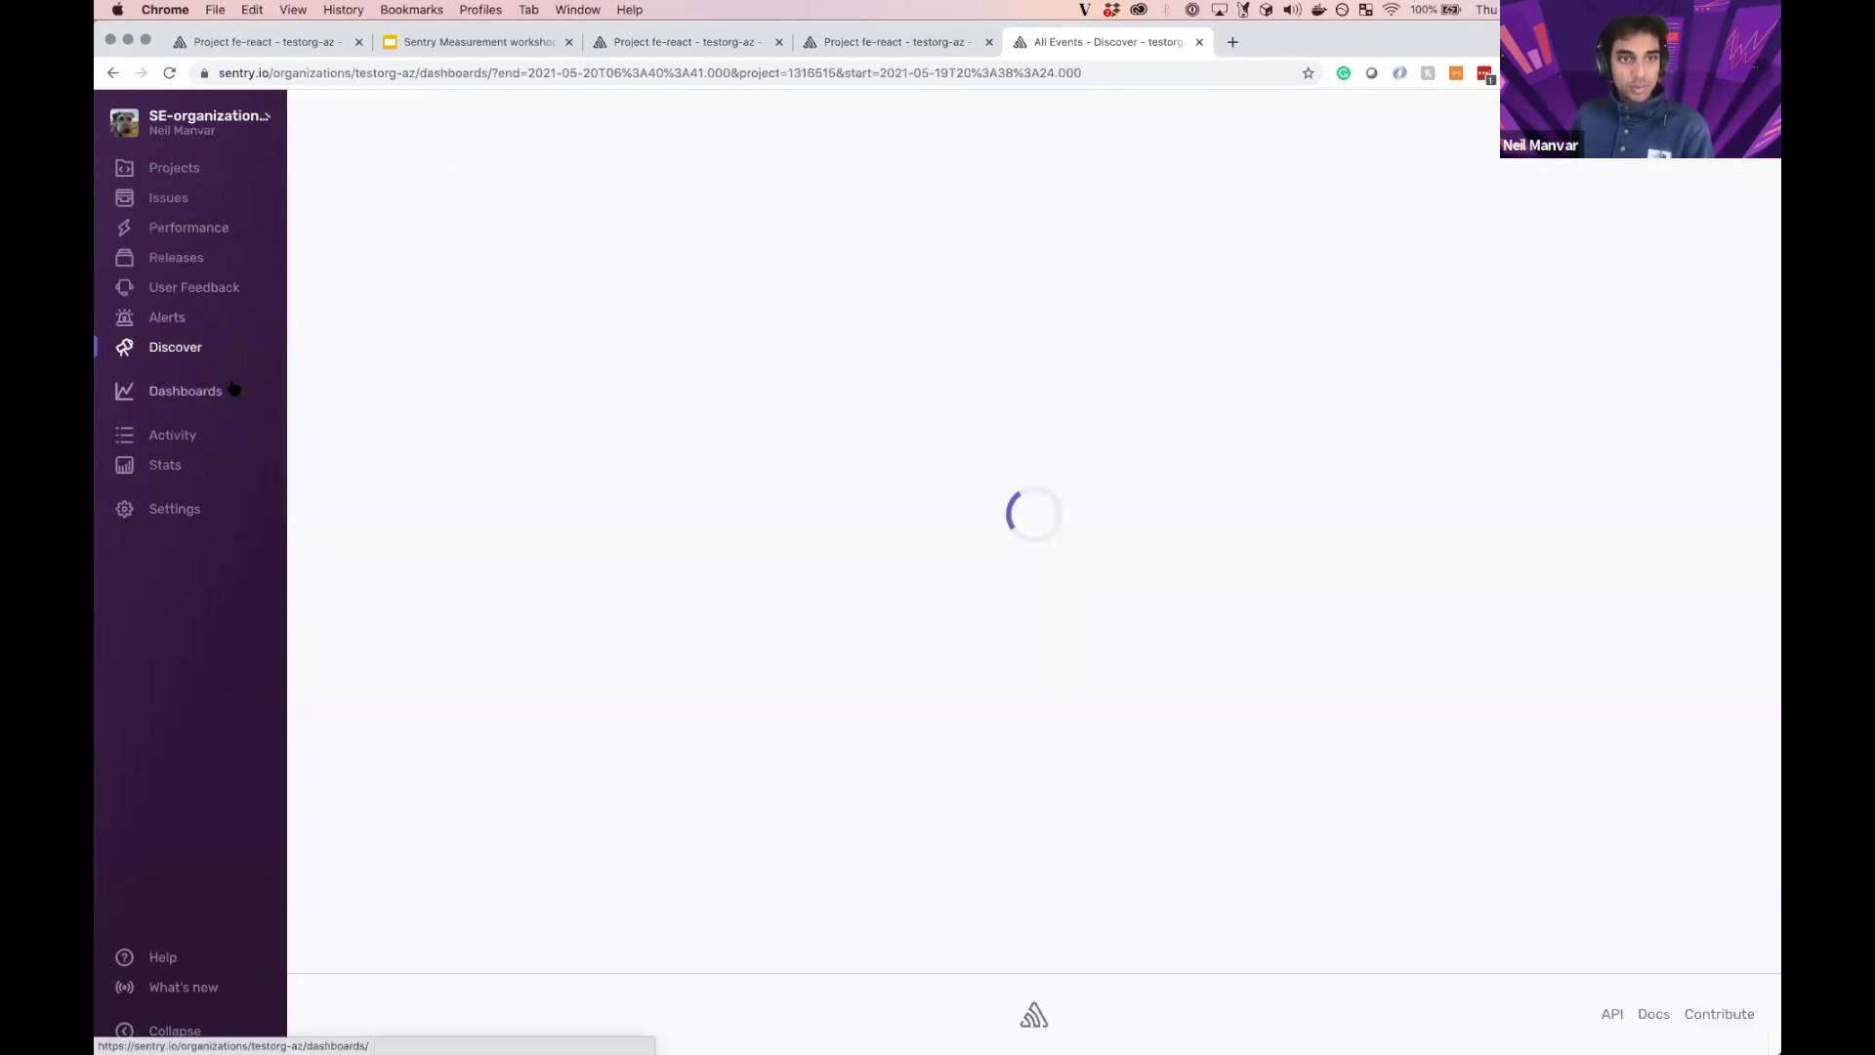
left_click(1402, 172)
type("e")
type("neil")
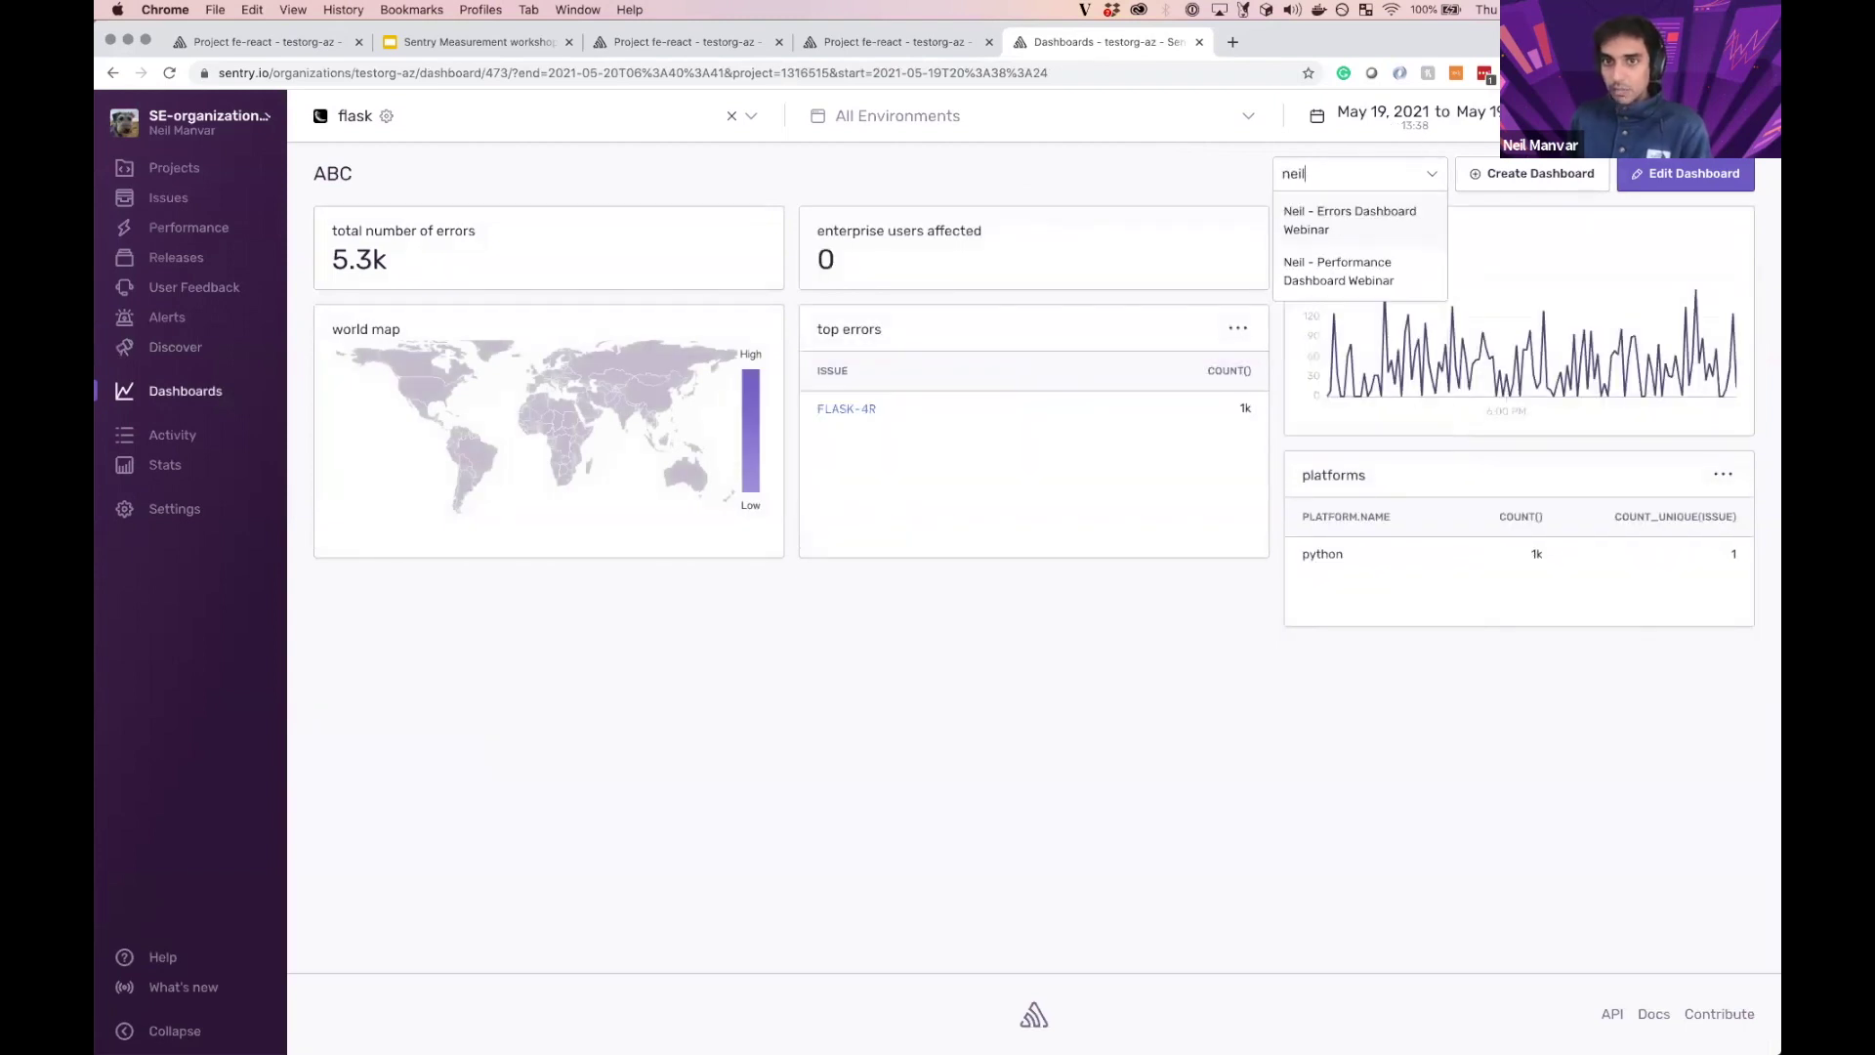
left_click(1393, 213)
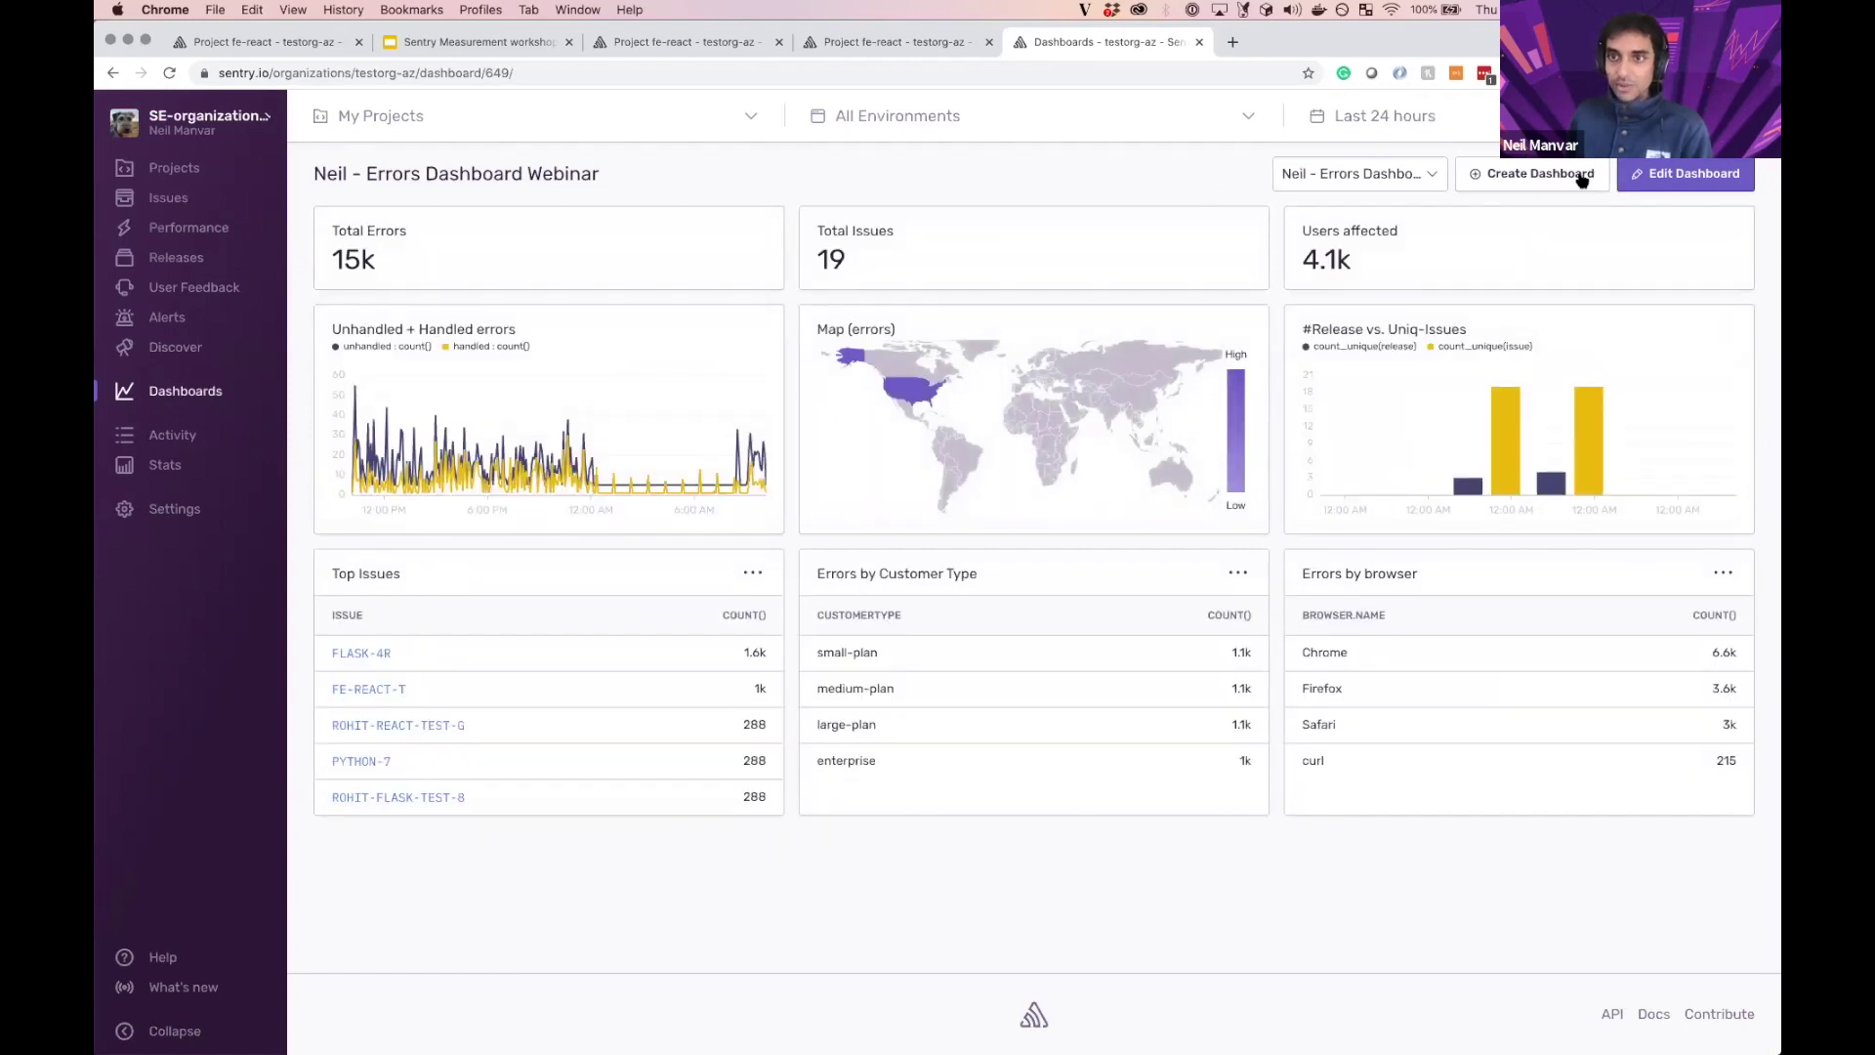
Step: Create a new dashboard and title it with the presenter's first name followed by "webinar errors"
left_click(1488, 173)
left_click(500, 174)
key("super+a")
type("Neil webin")
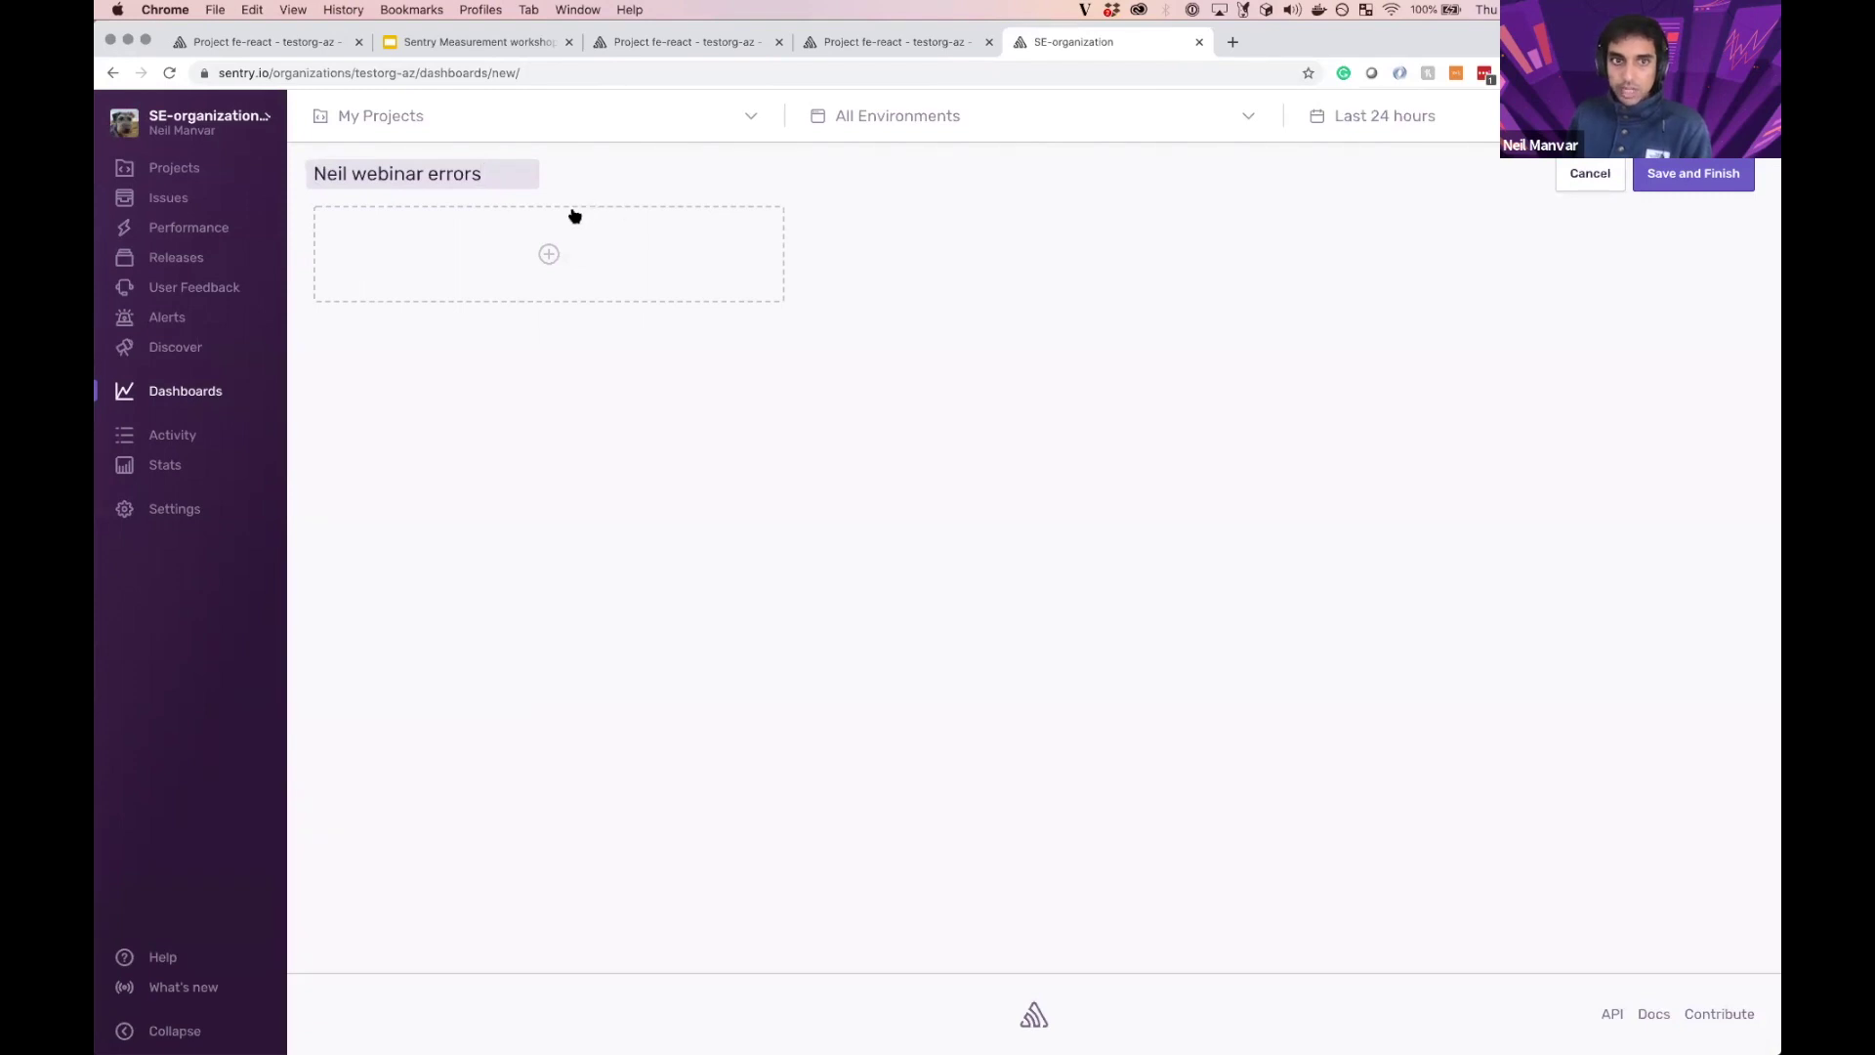
Step: Add a Big Number widget named "Total errors" that uses count() for its Y-axis
left_click(561, 249)
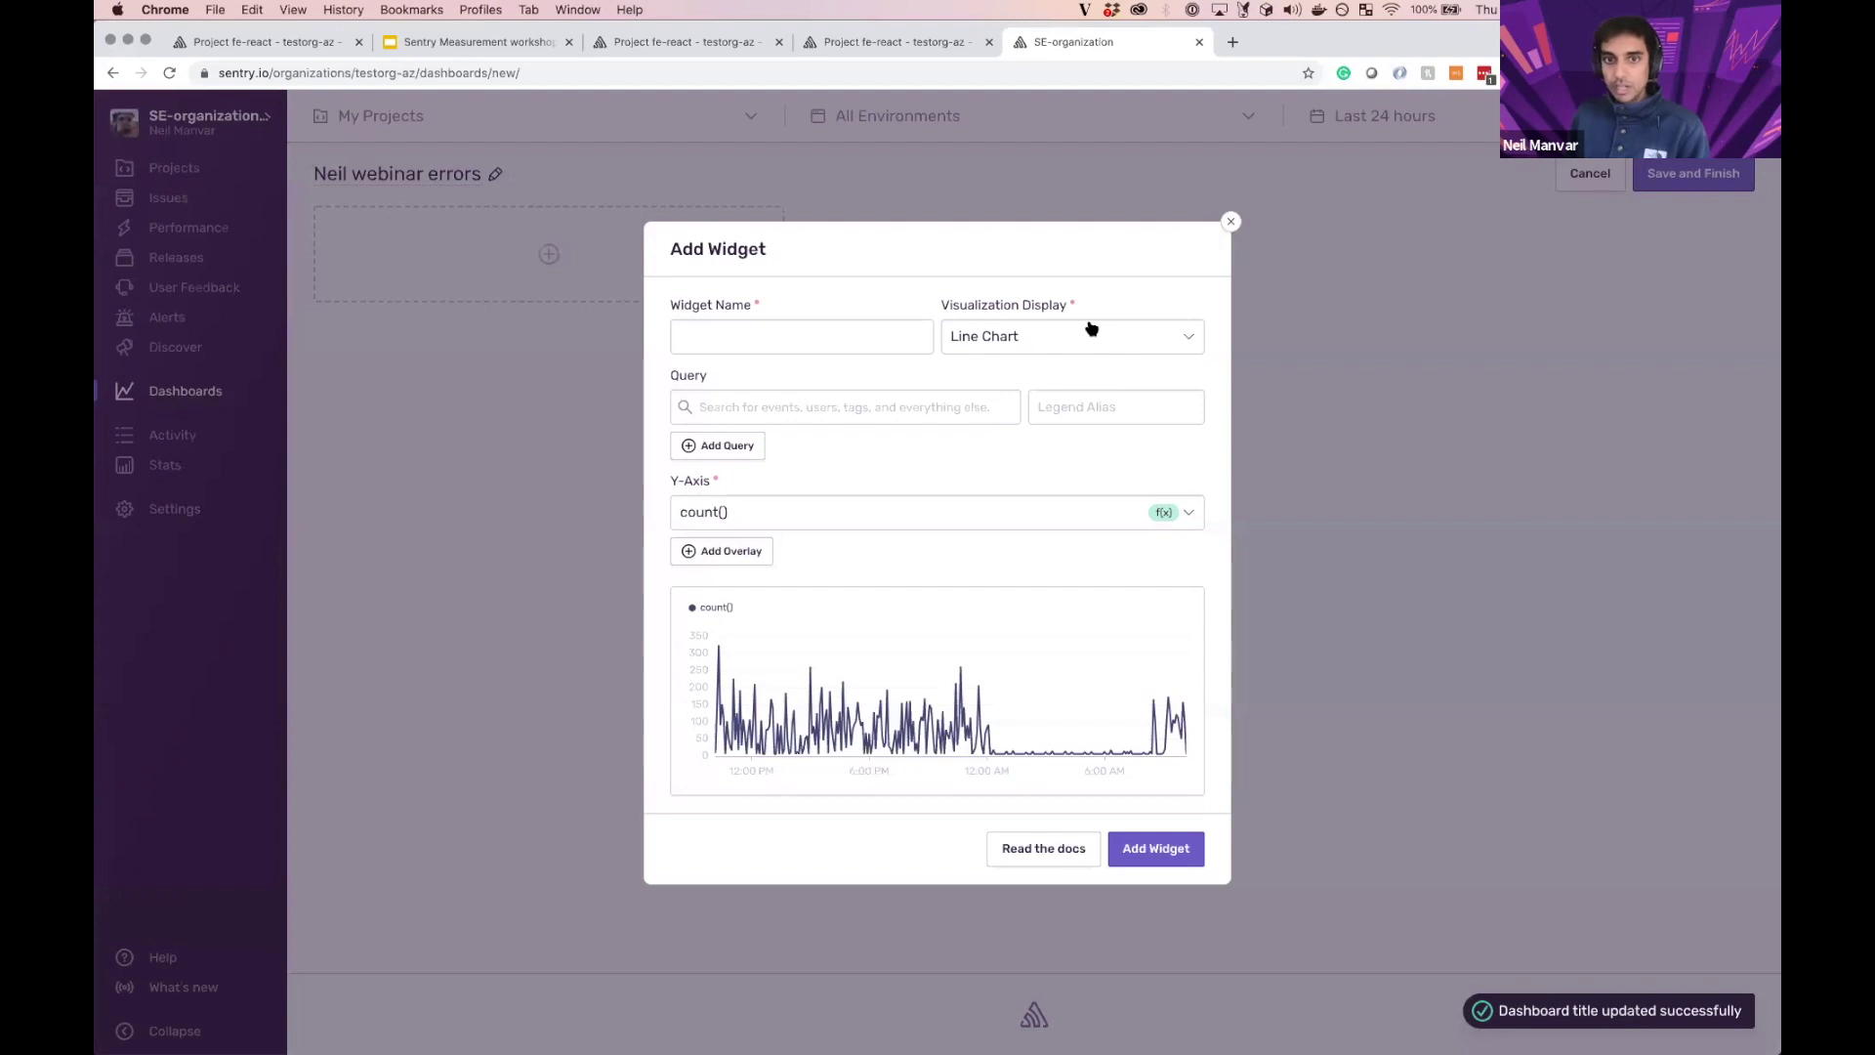
left_click(1088, 327)
left_click(1118, 536)
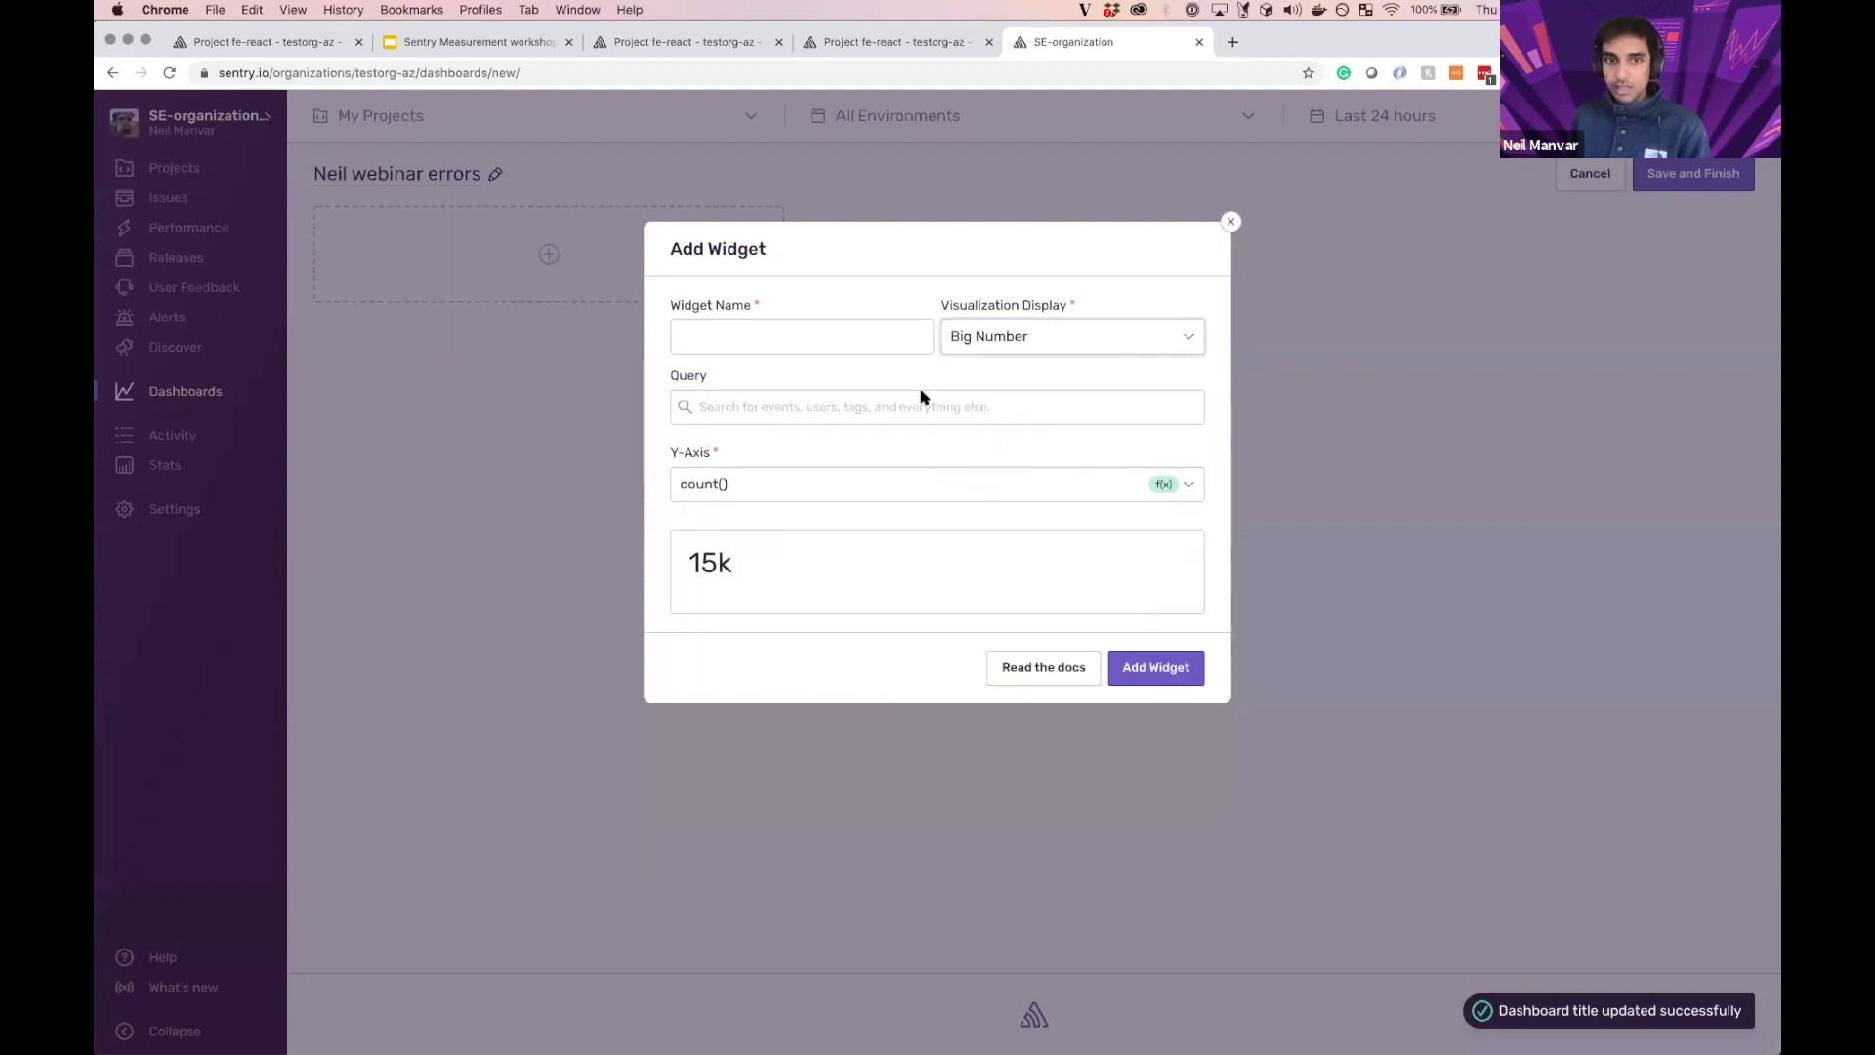
left_click(860, 333)
type("Total errors")
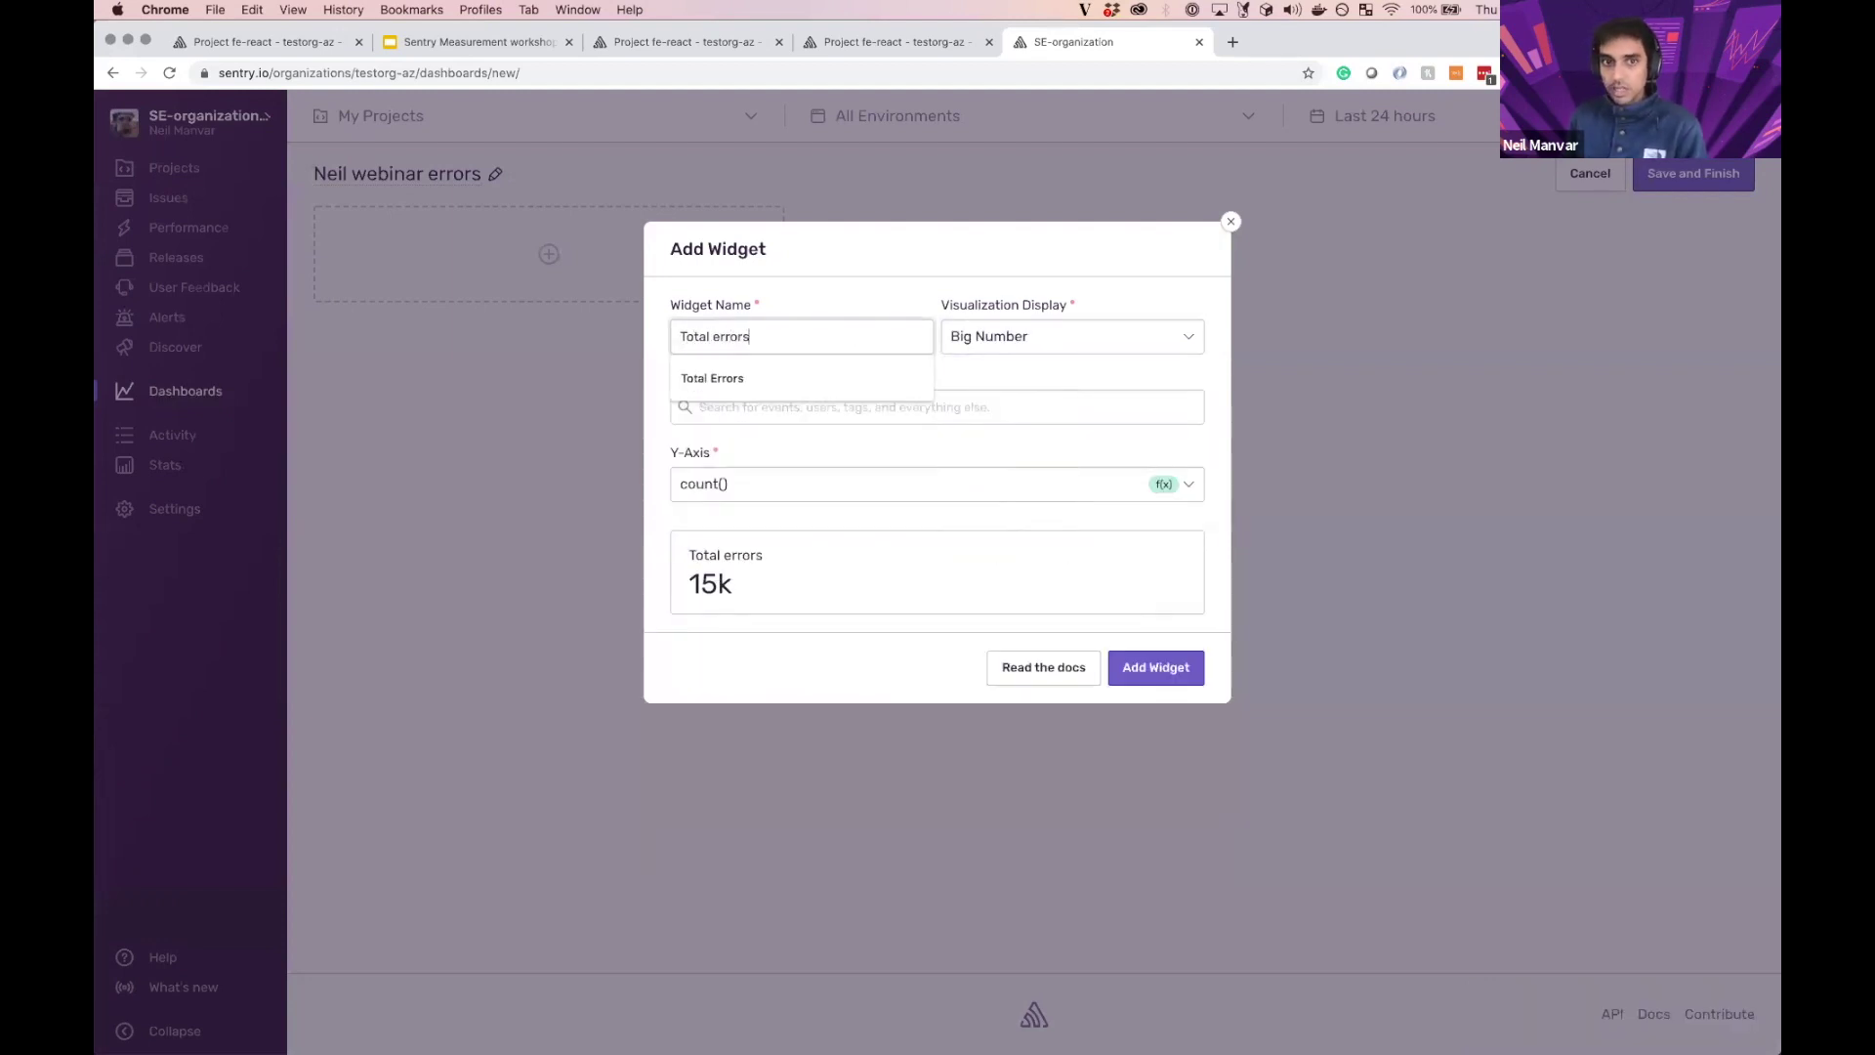
left_click(955, 459)
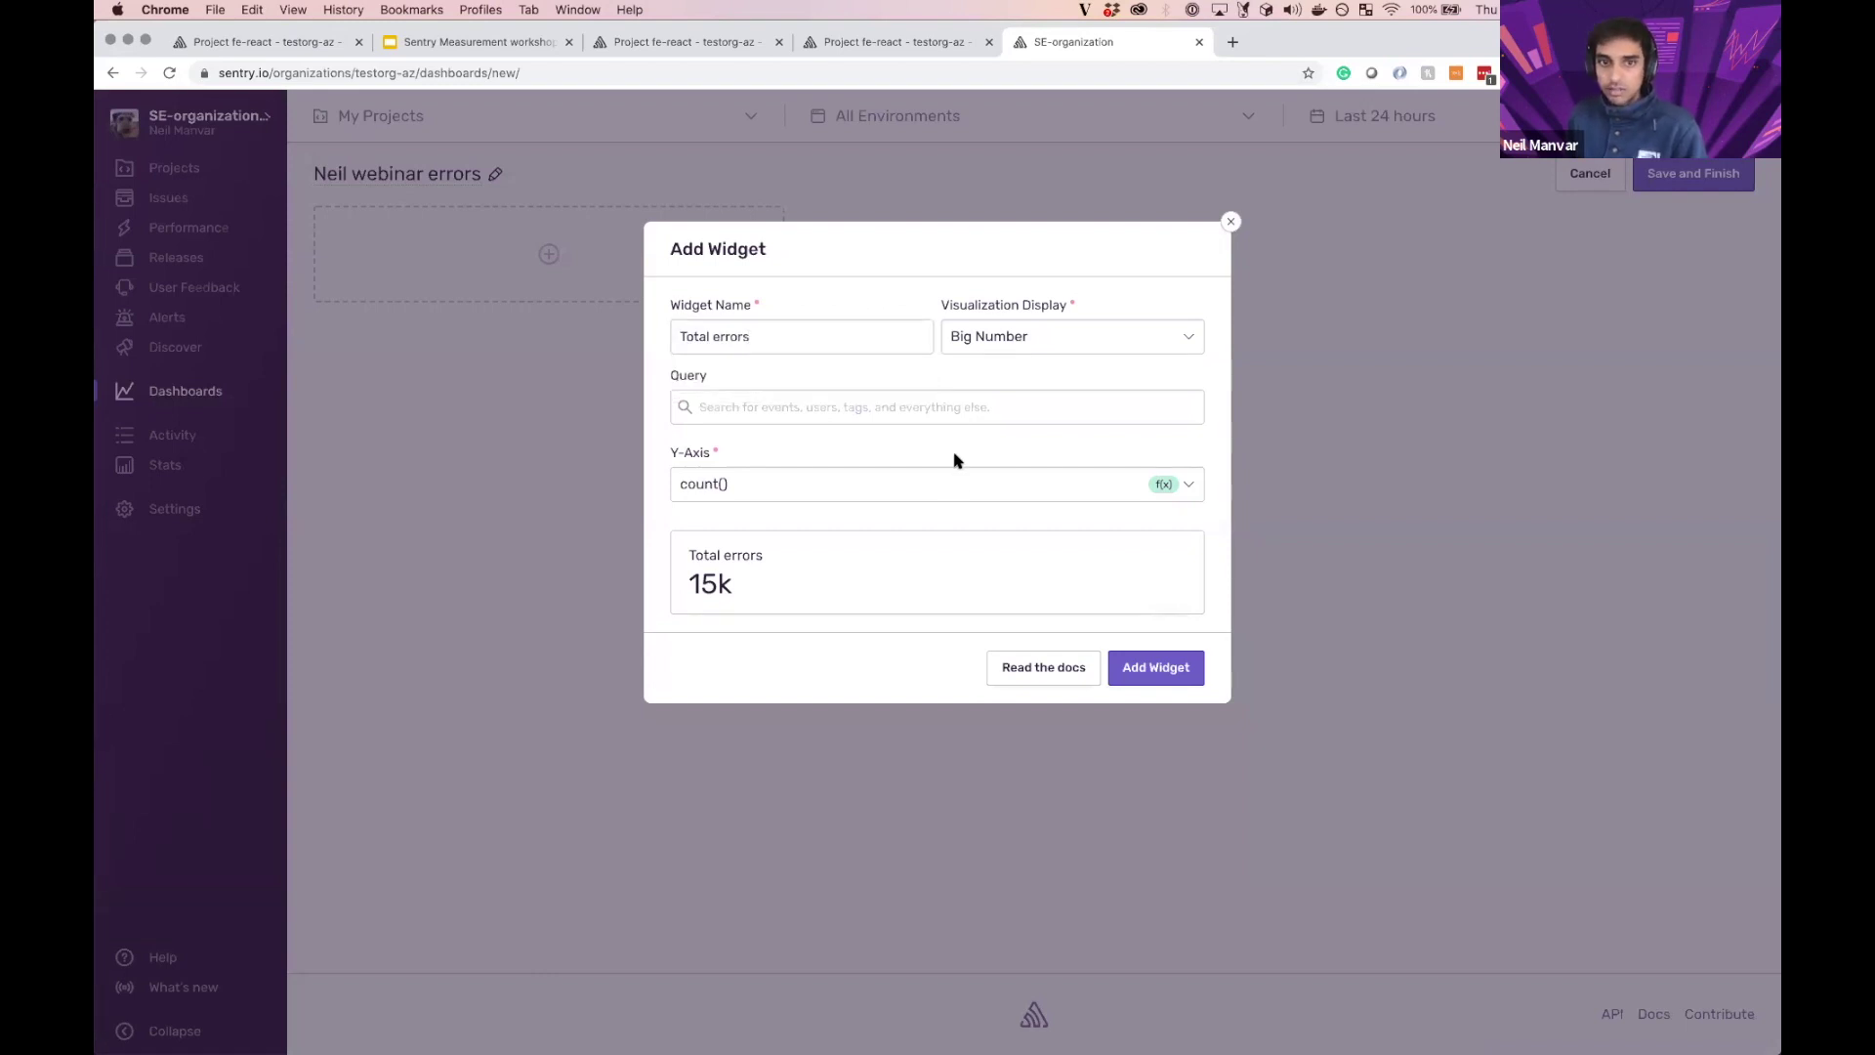
left_click(1153, 674)
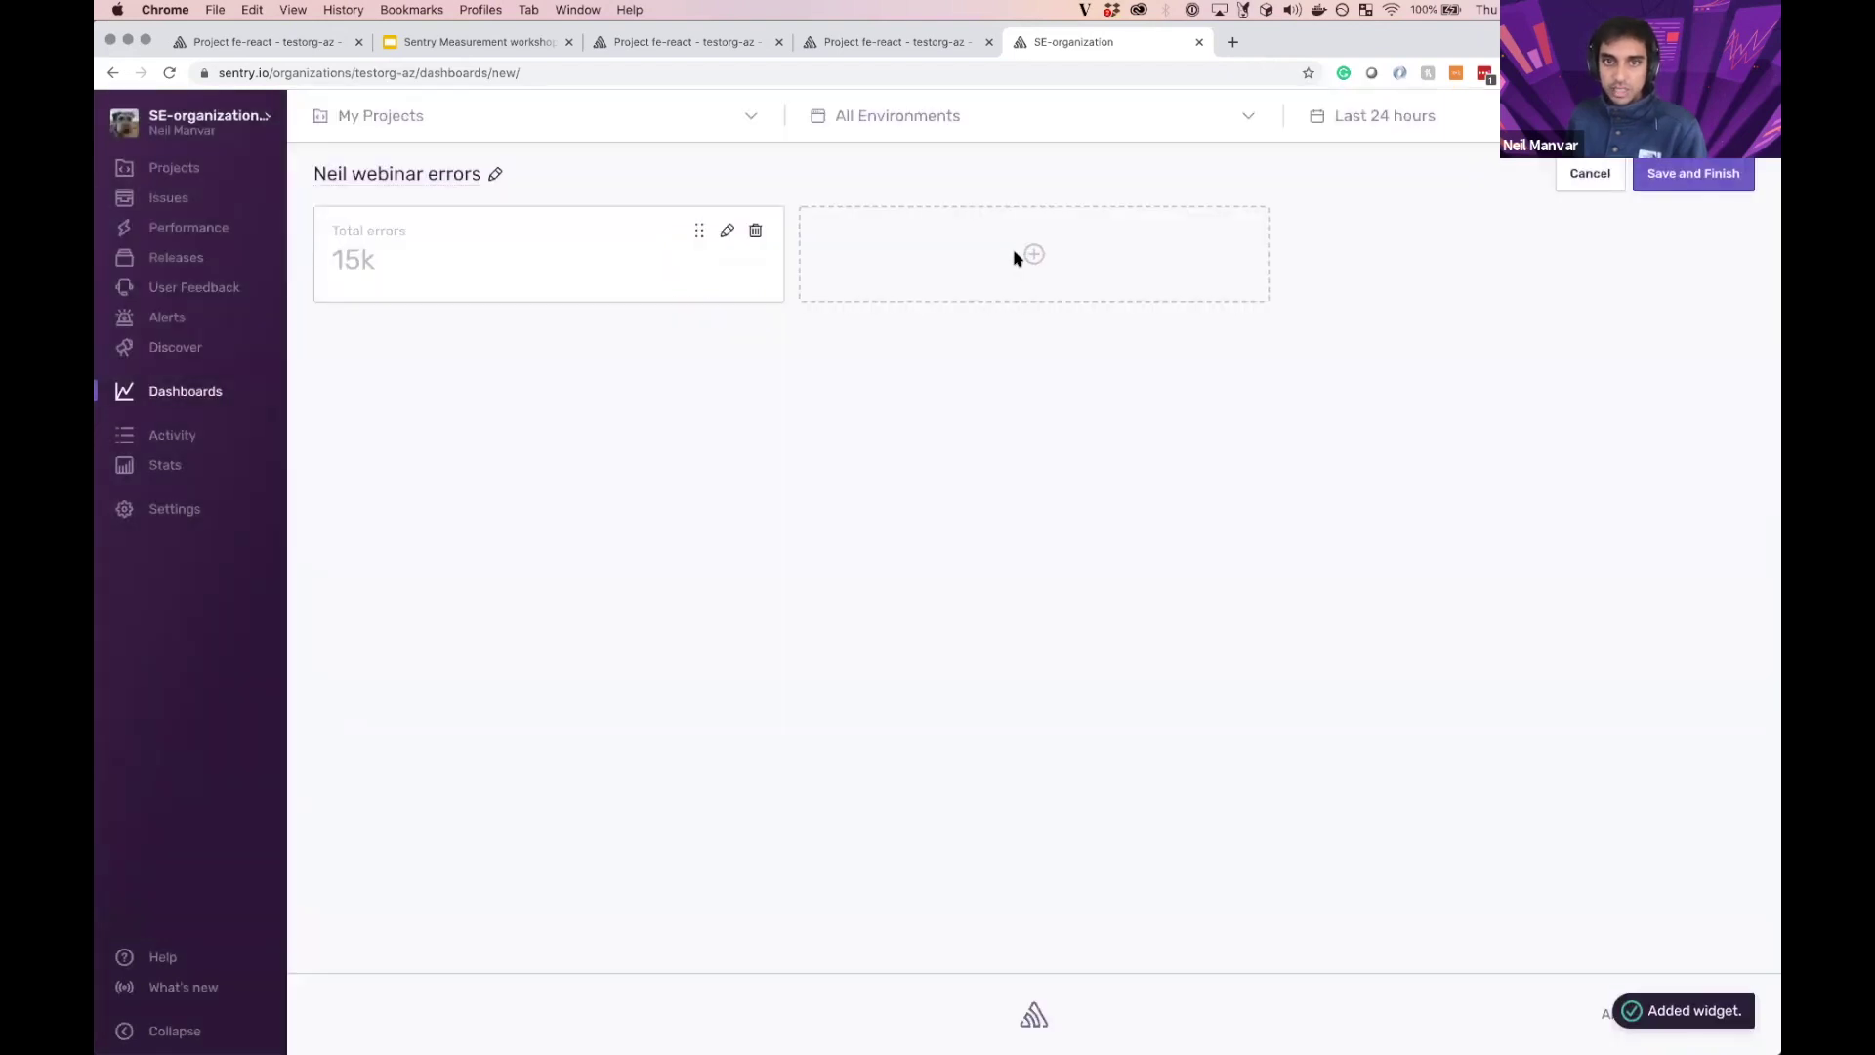
Step: Start a second widget with the Big Number display and name it "uniq issues"
left_click(1026, 253)
left_click(975, 336)
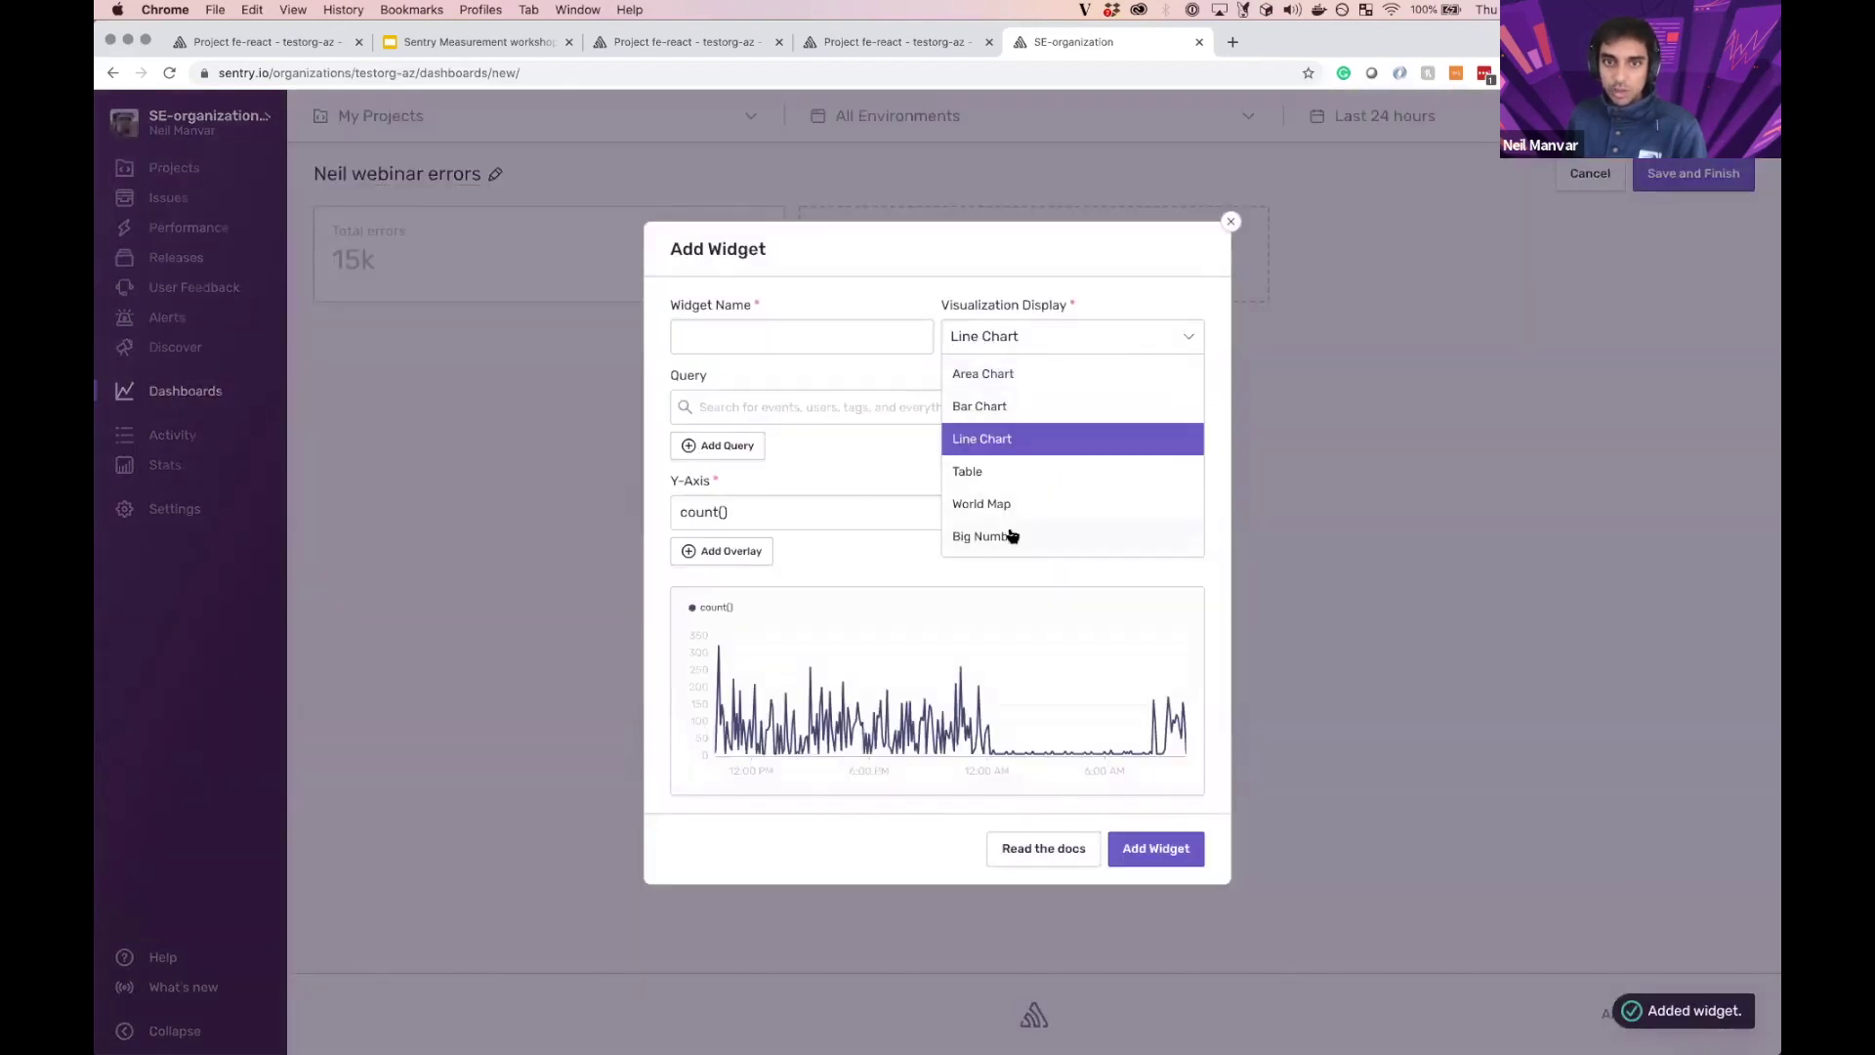
left_click(1010, 533)
left_click(703, 328)
type("T")
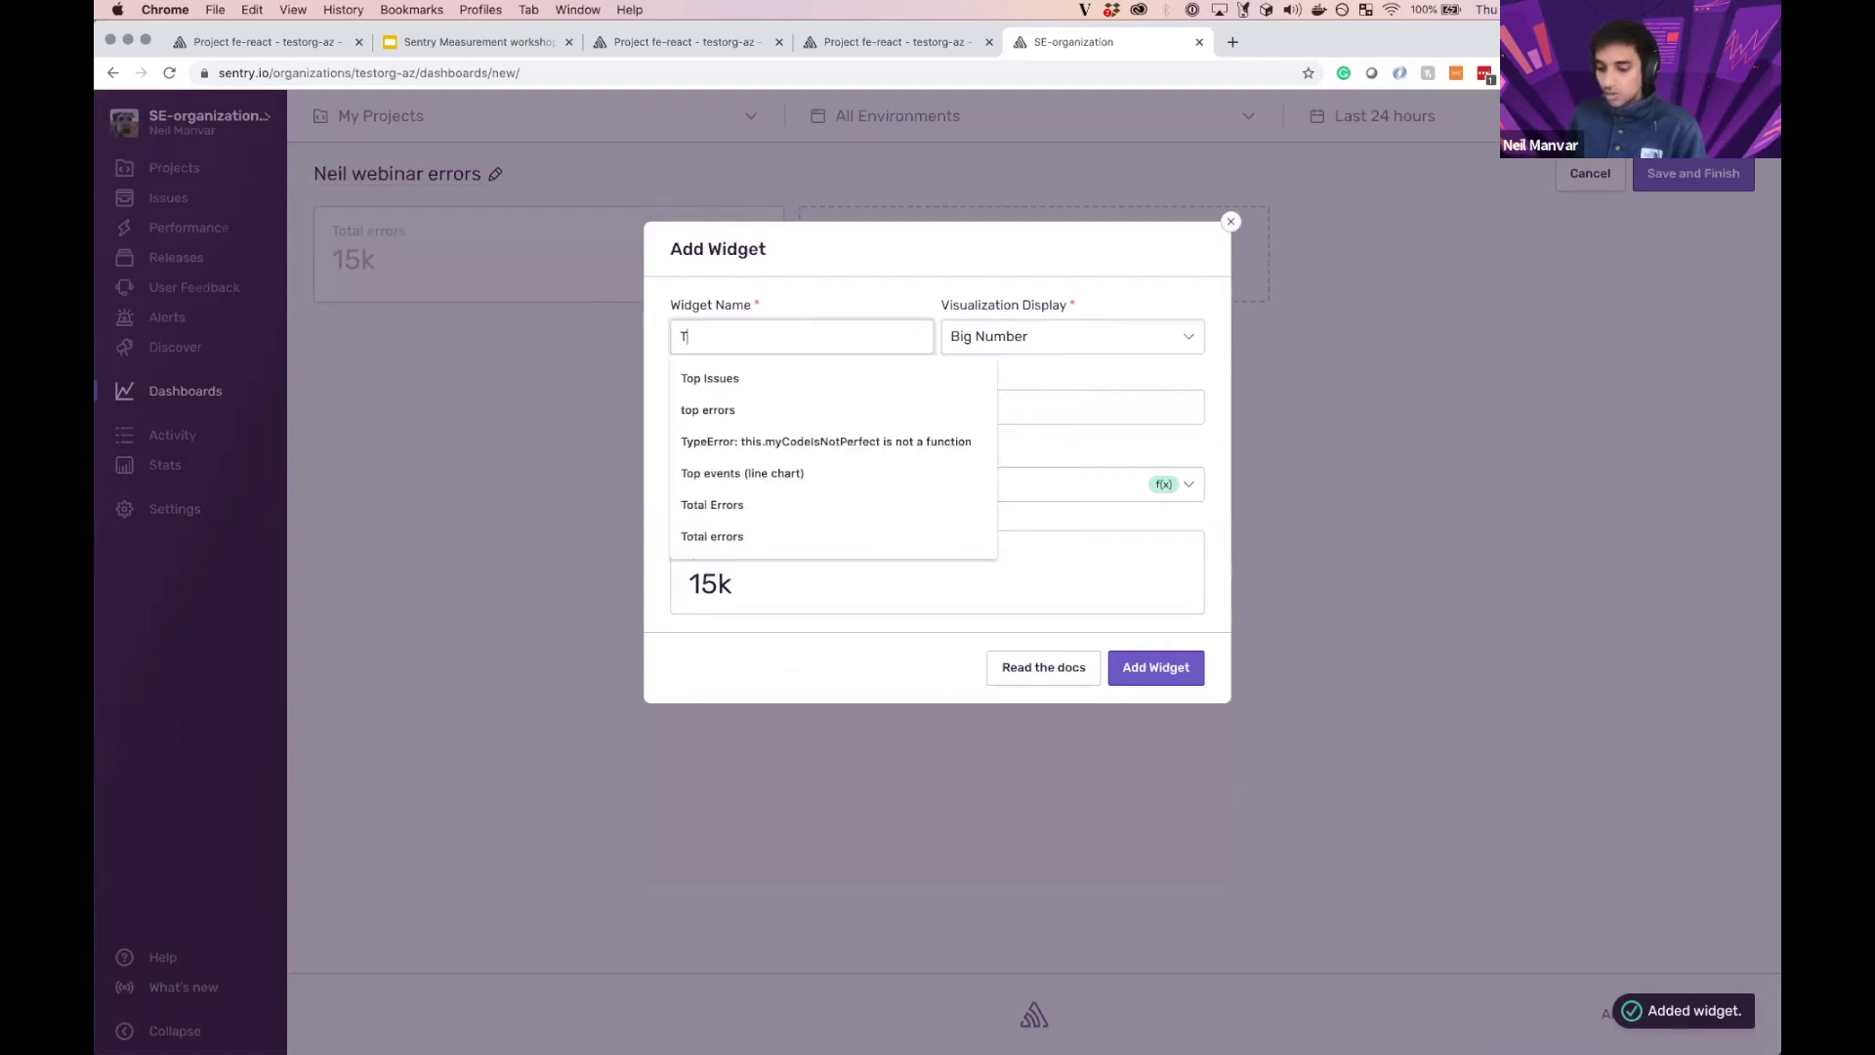
type("toa u")
key("BackSpace")
key("BackSpace")
key("BackSpace")
key("BackSpace")
type("uniq issues")
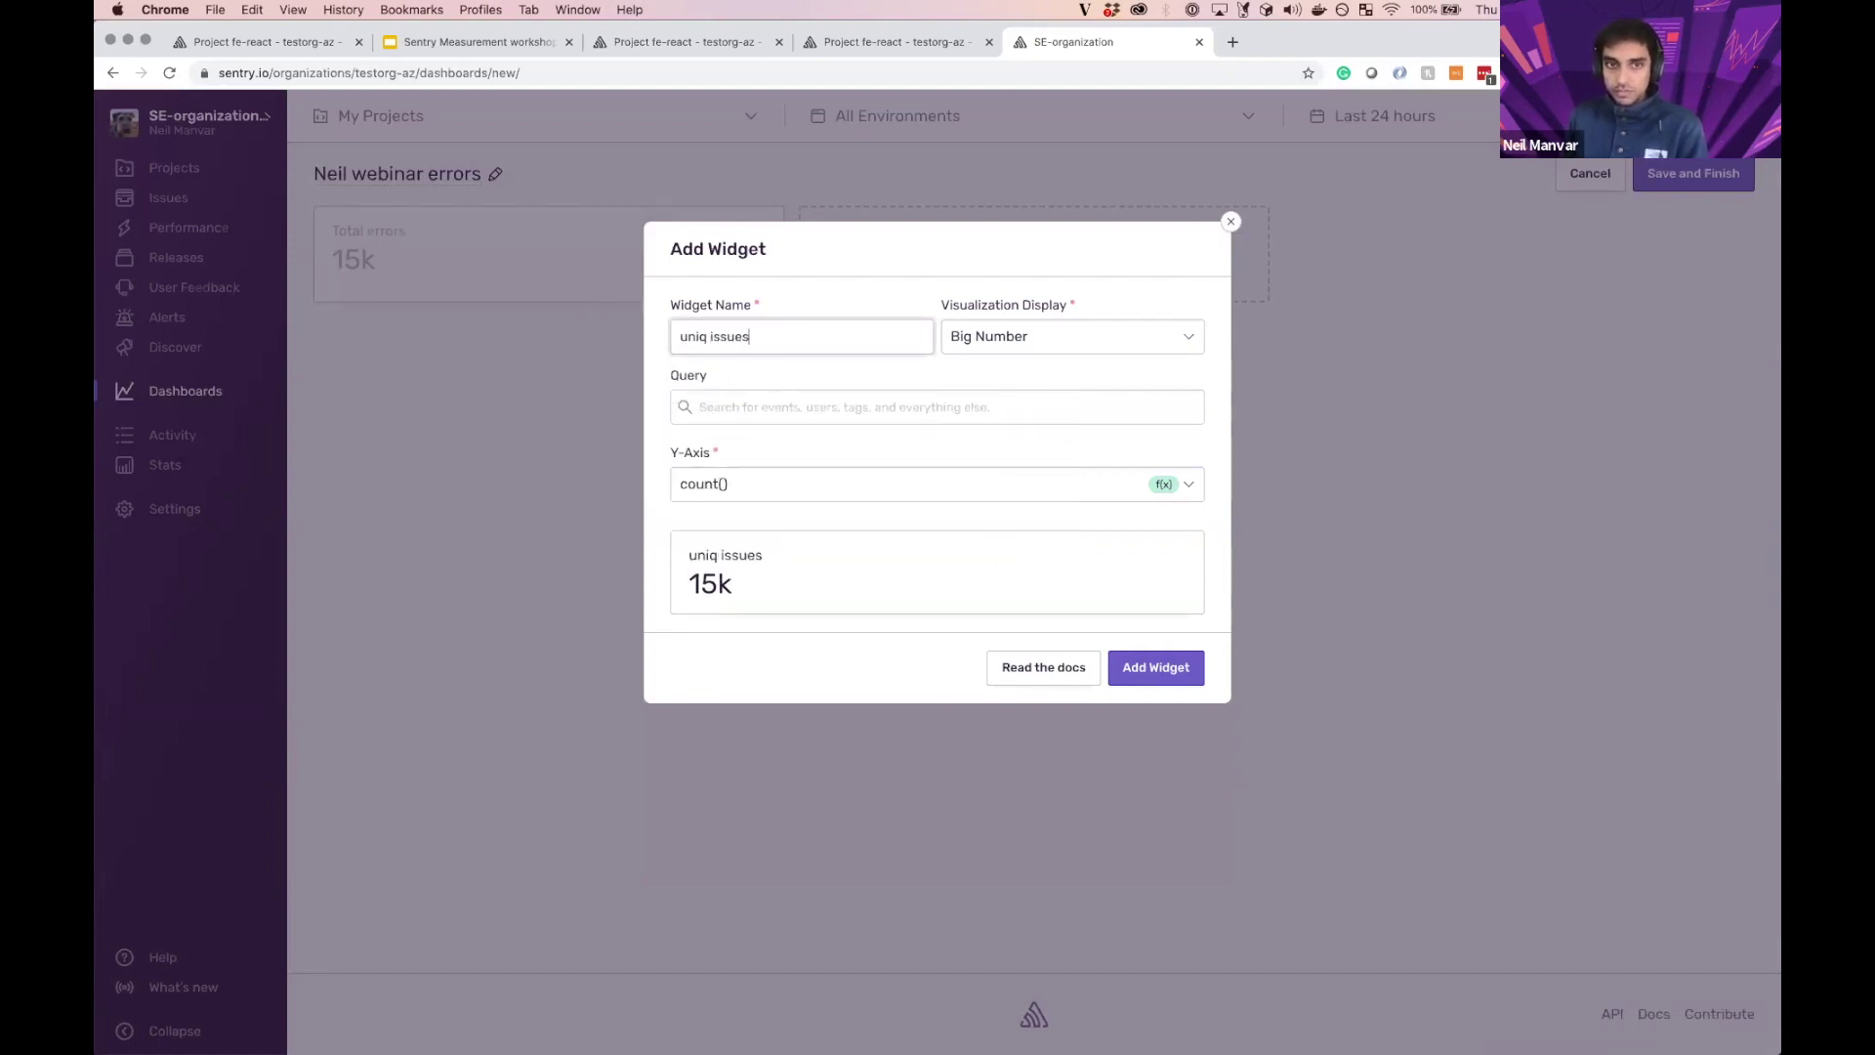
Step: Set the uniq issues widget's Y-axis to count_unique of issue and add the widget to the dashboard
left_click(791, 486)
left_click(792, 553)
left_click(988, 491)
type("issue")
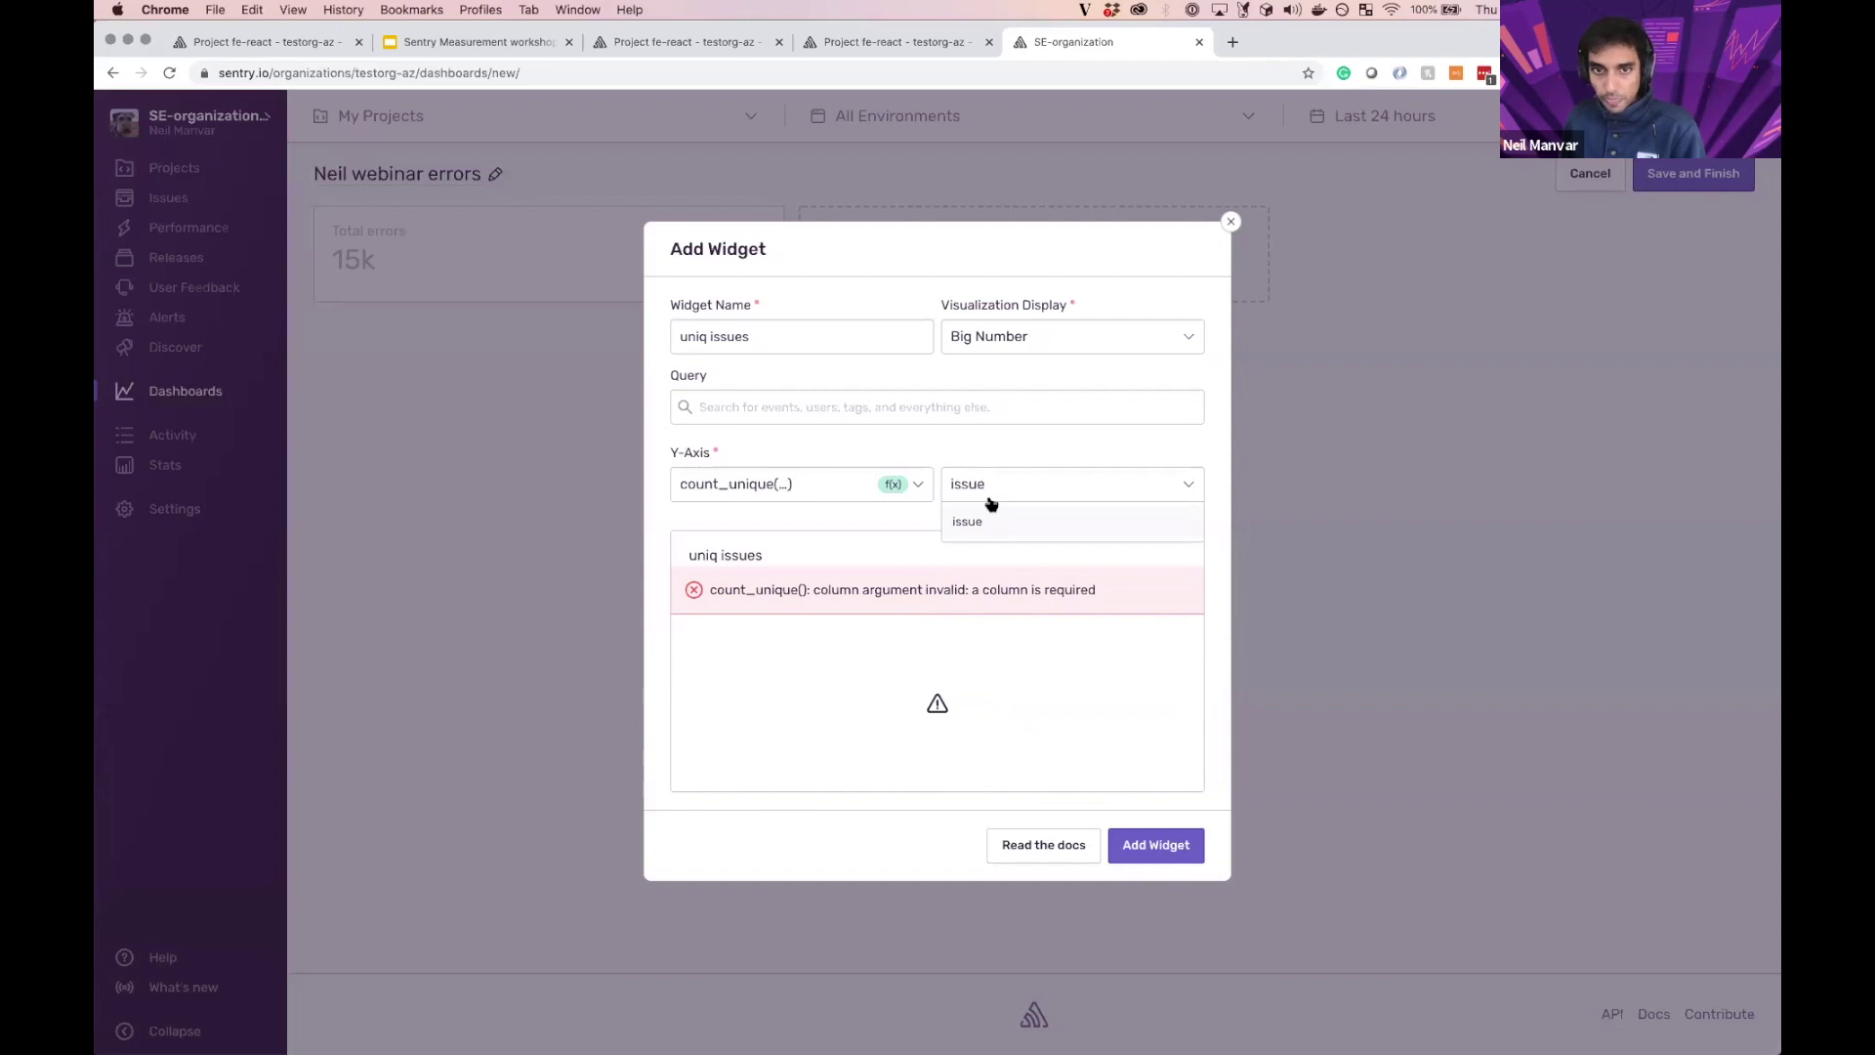
left_click(992, 521)
left_click(1128, 672)
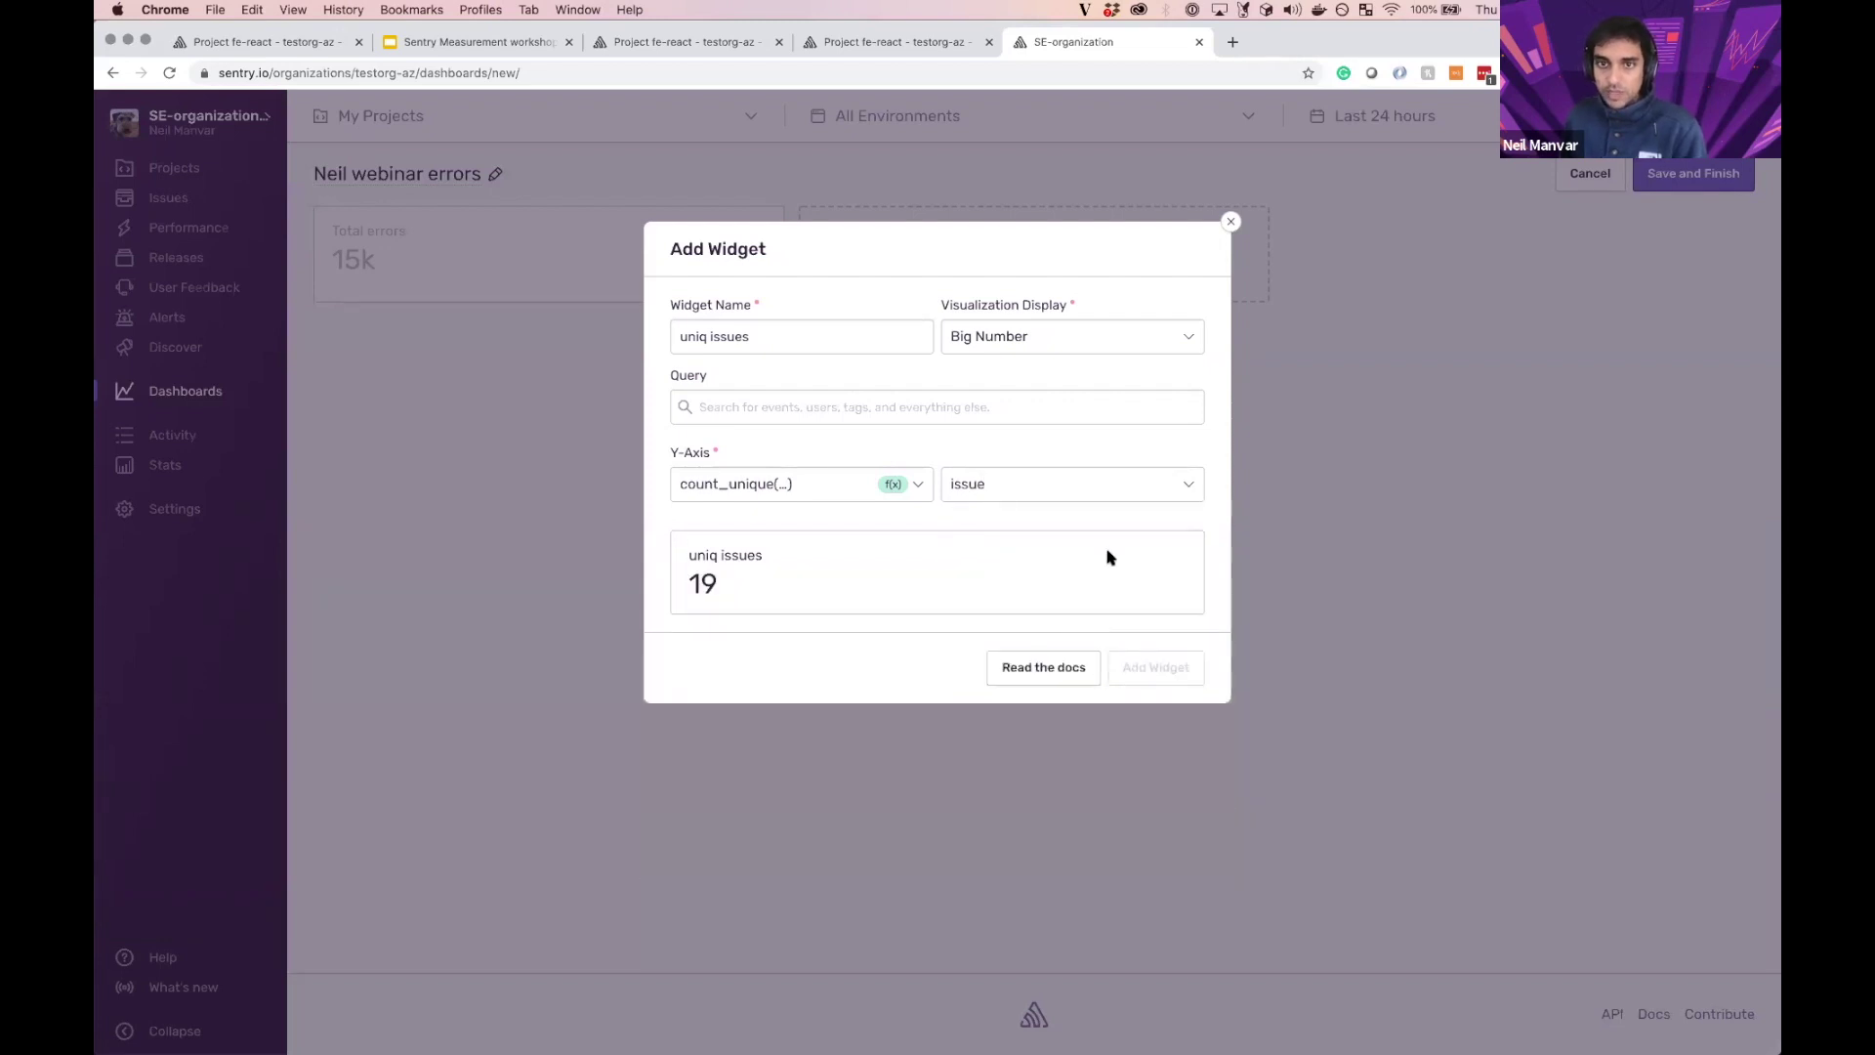
Step: Start a third widget with the Big Number display and set its Y-axis to count_unique of user
left_click(1504, 254)
left_click(1151, 335)
left_click(1167, 538)
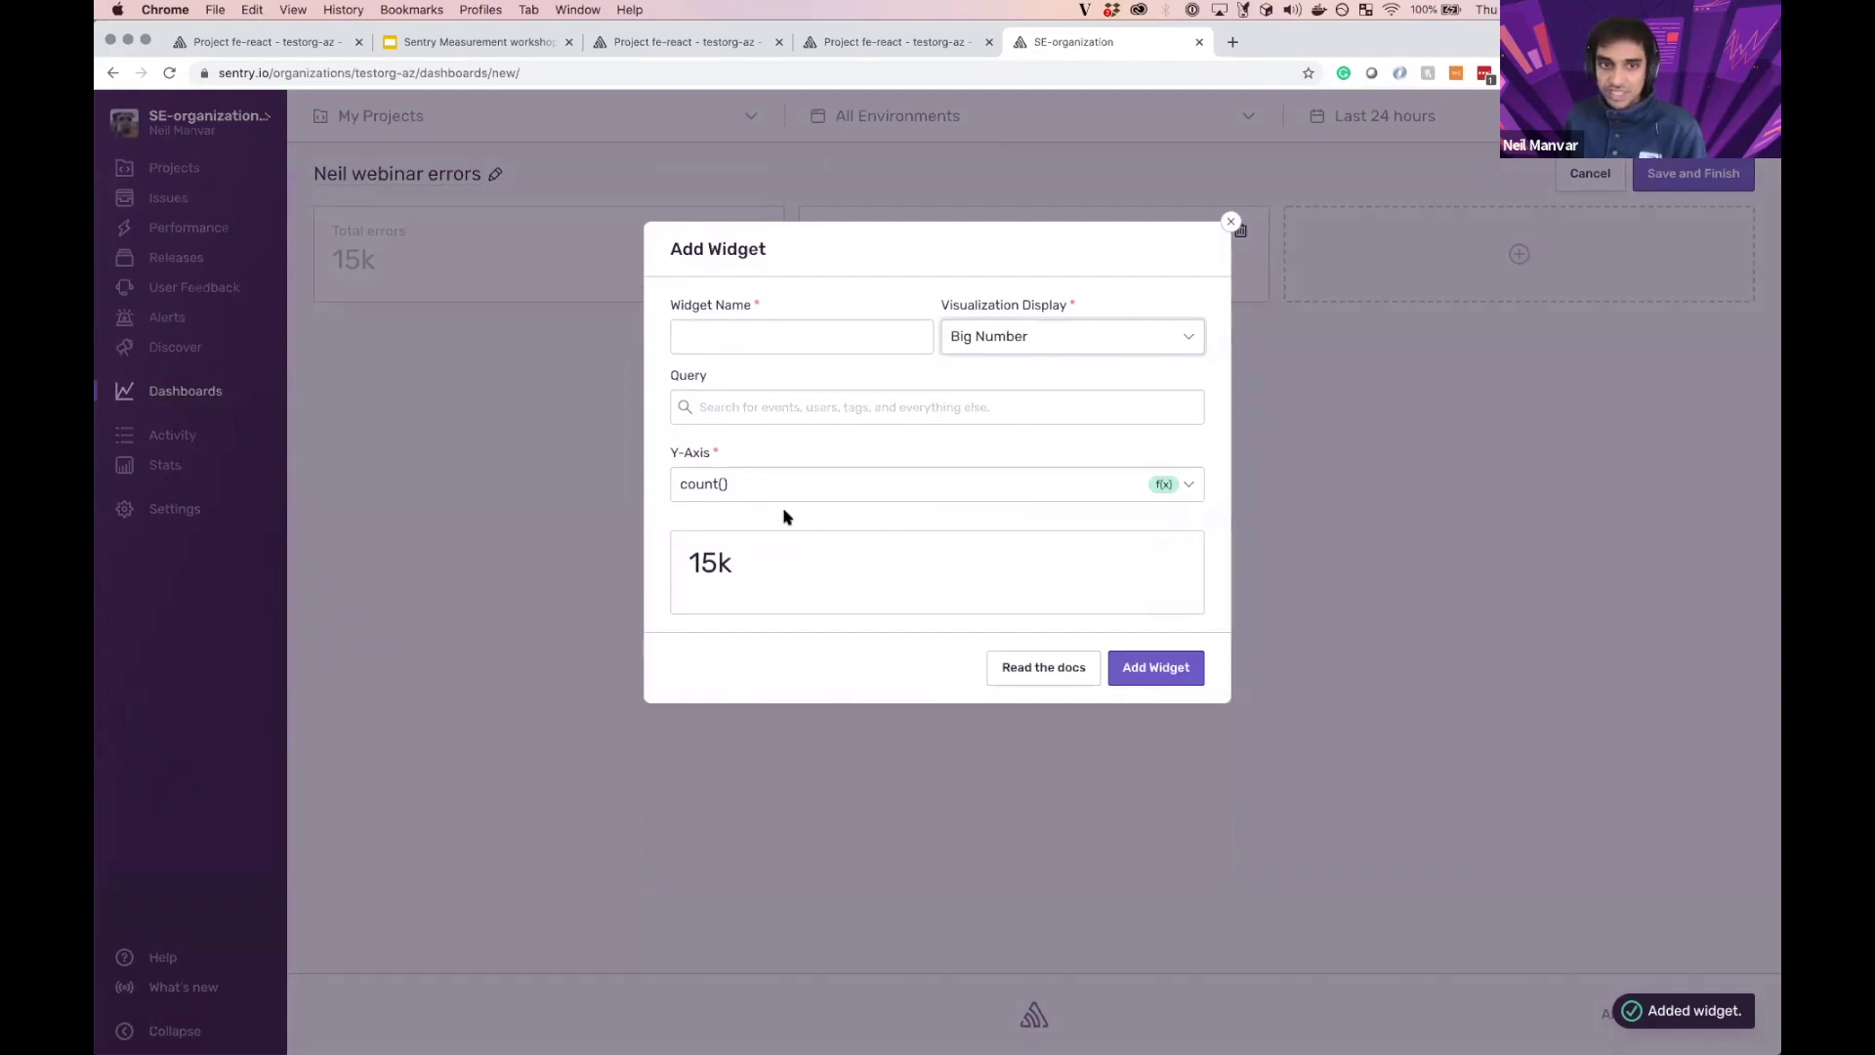
left_click(1028, 492)
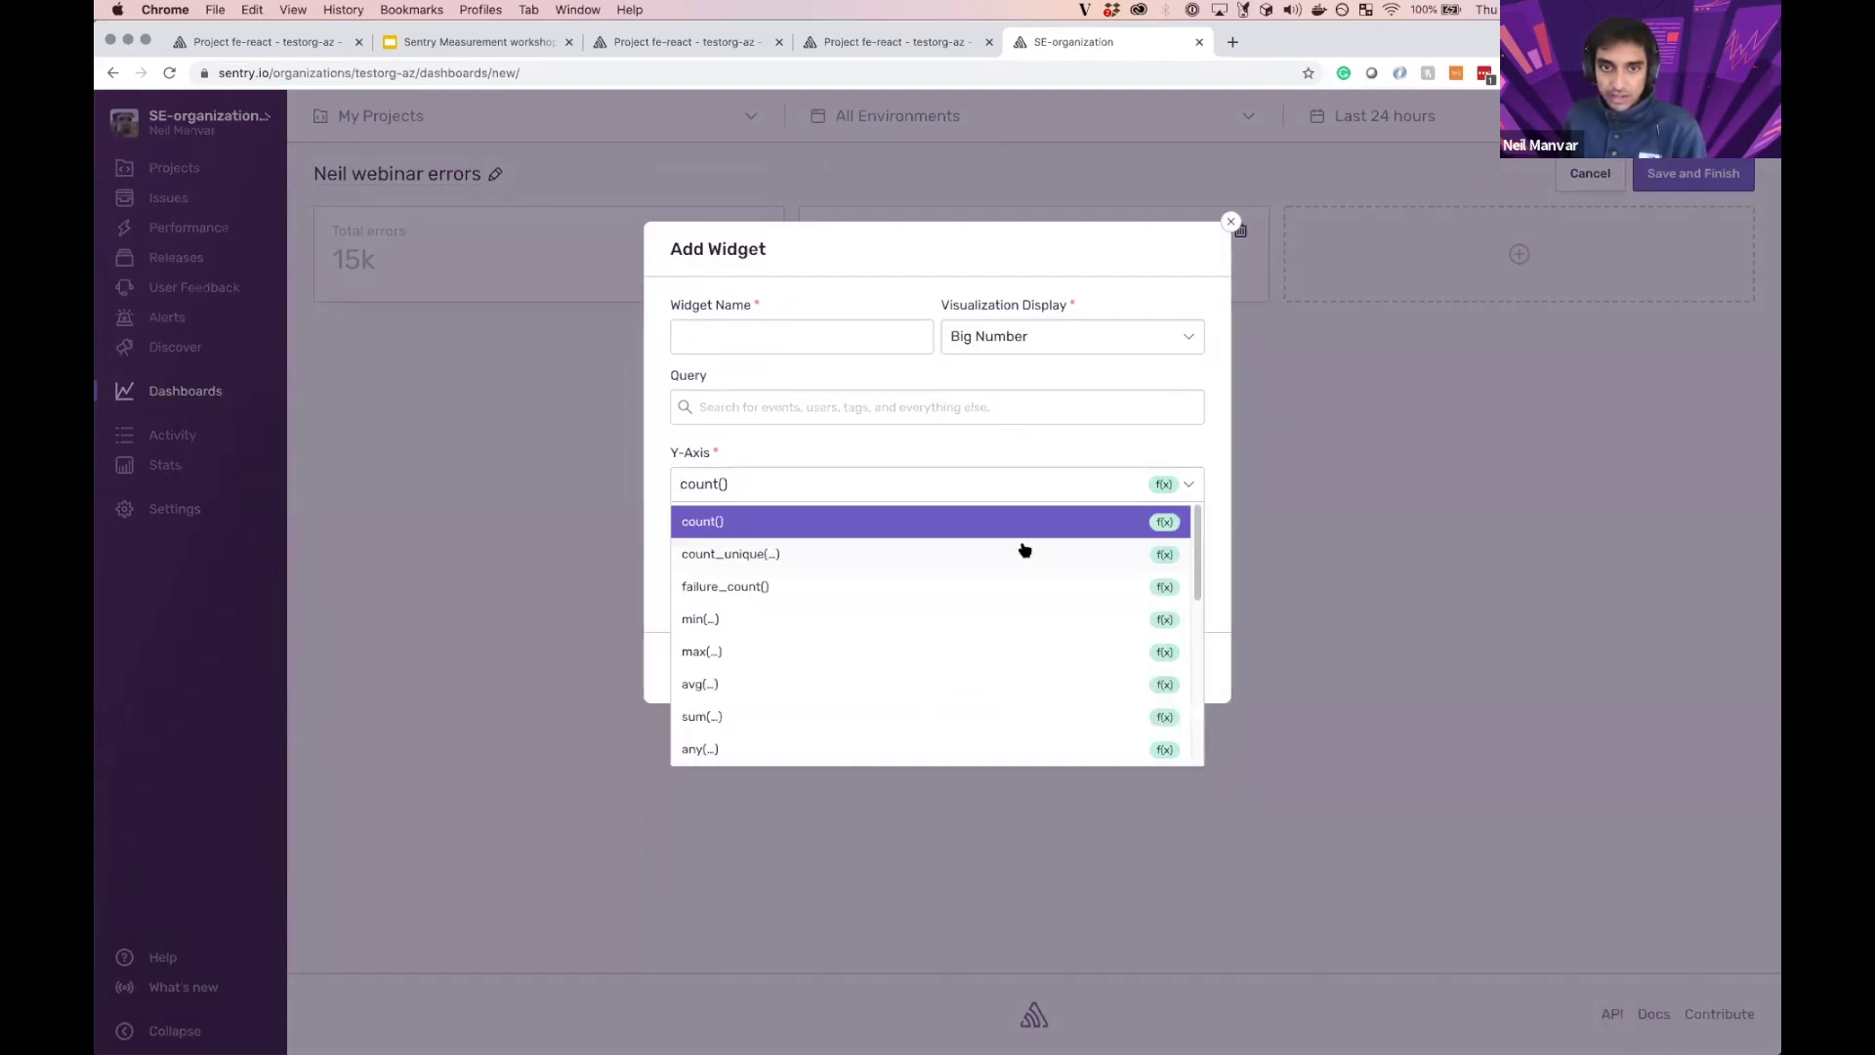
left_click(1025, 547)
left_click(1006, 483)
type("user")
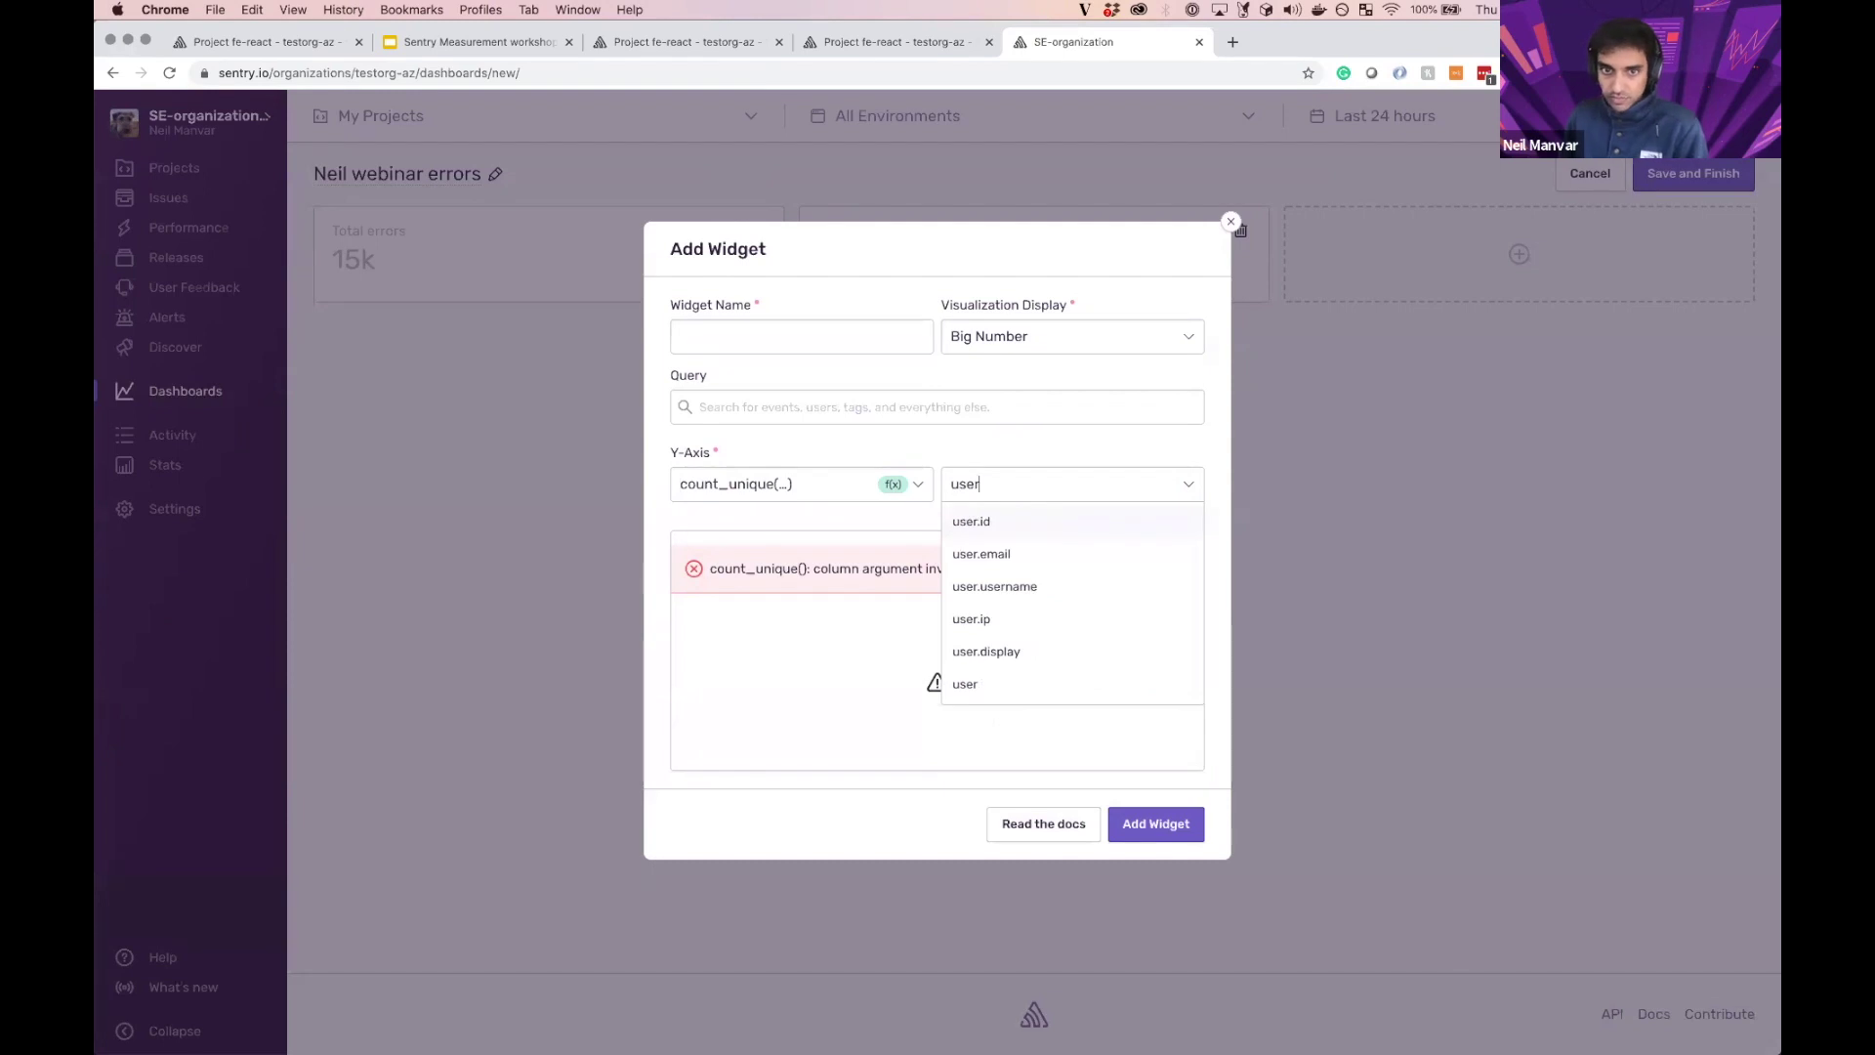
left_click(994, 684)
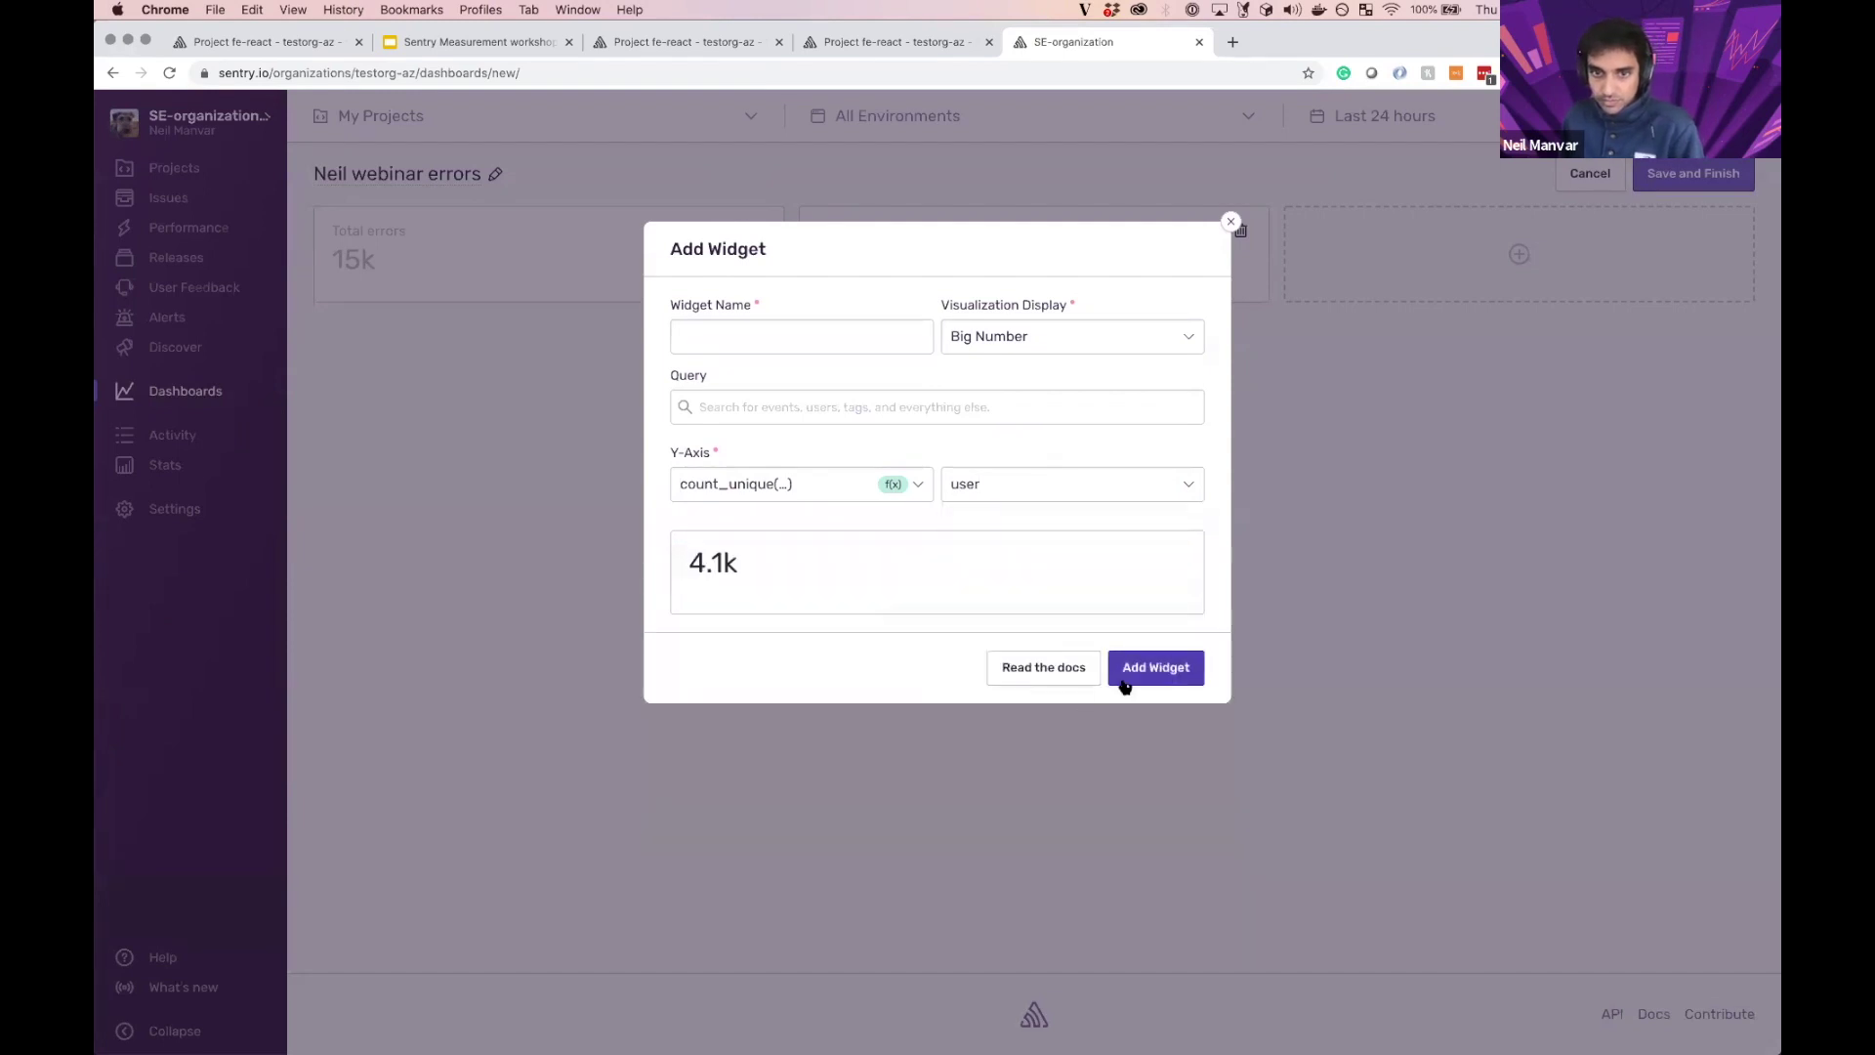
Step: Name the unique-user widget "Users Affected" and add it to the dashboard
left_click(848, 336)
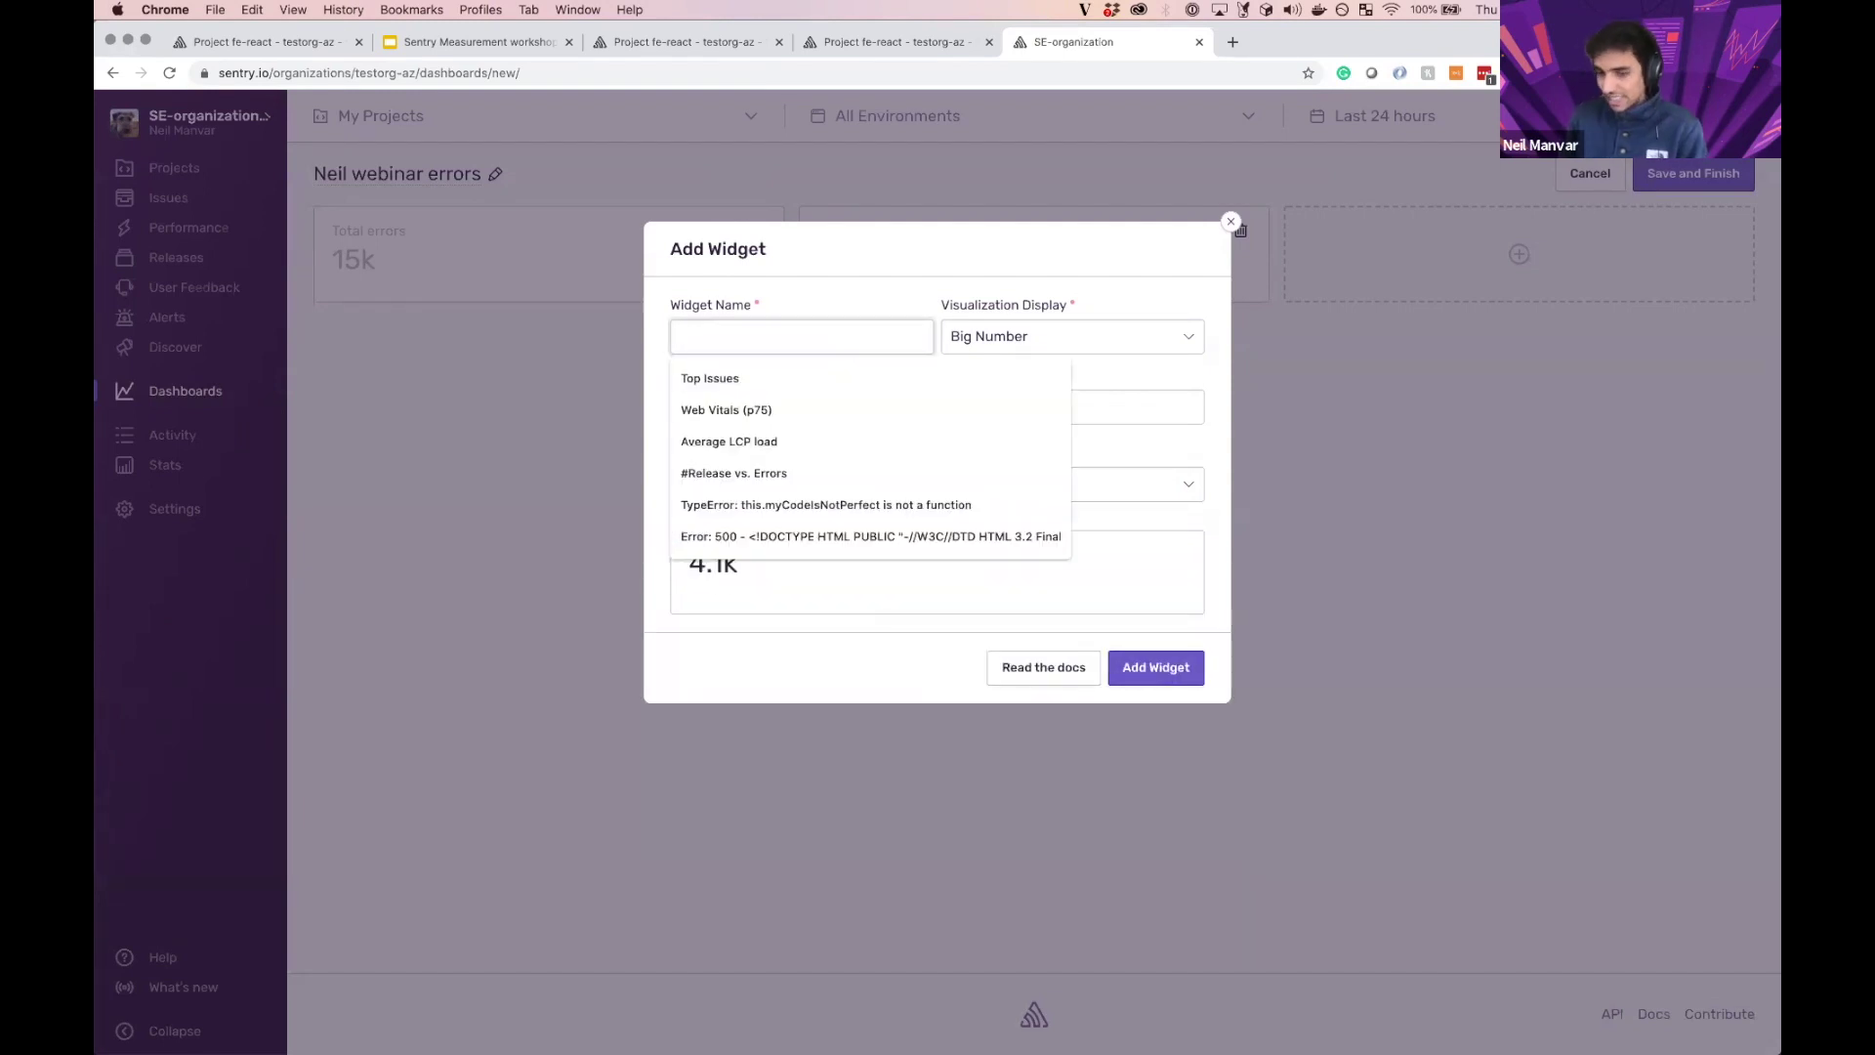
type("users")
key("BackSpace")
type("s affectred")
key("super+Left")
key("Right")
key("BackSpace")
type("U")
key("shift+super+Right")
type("A")
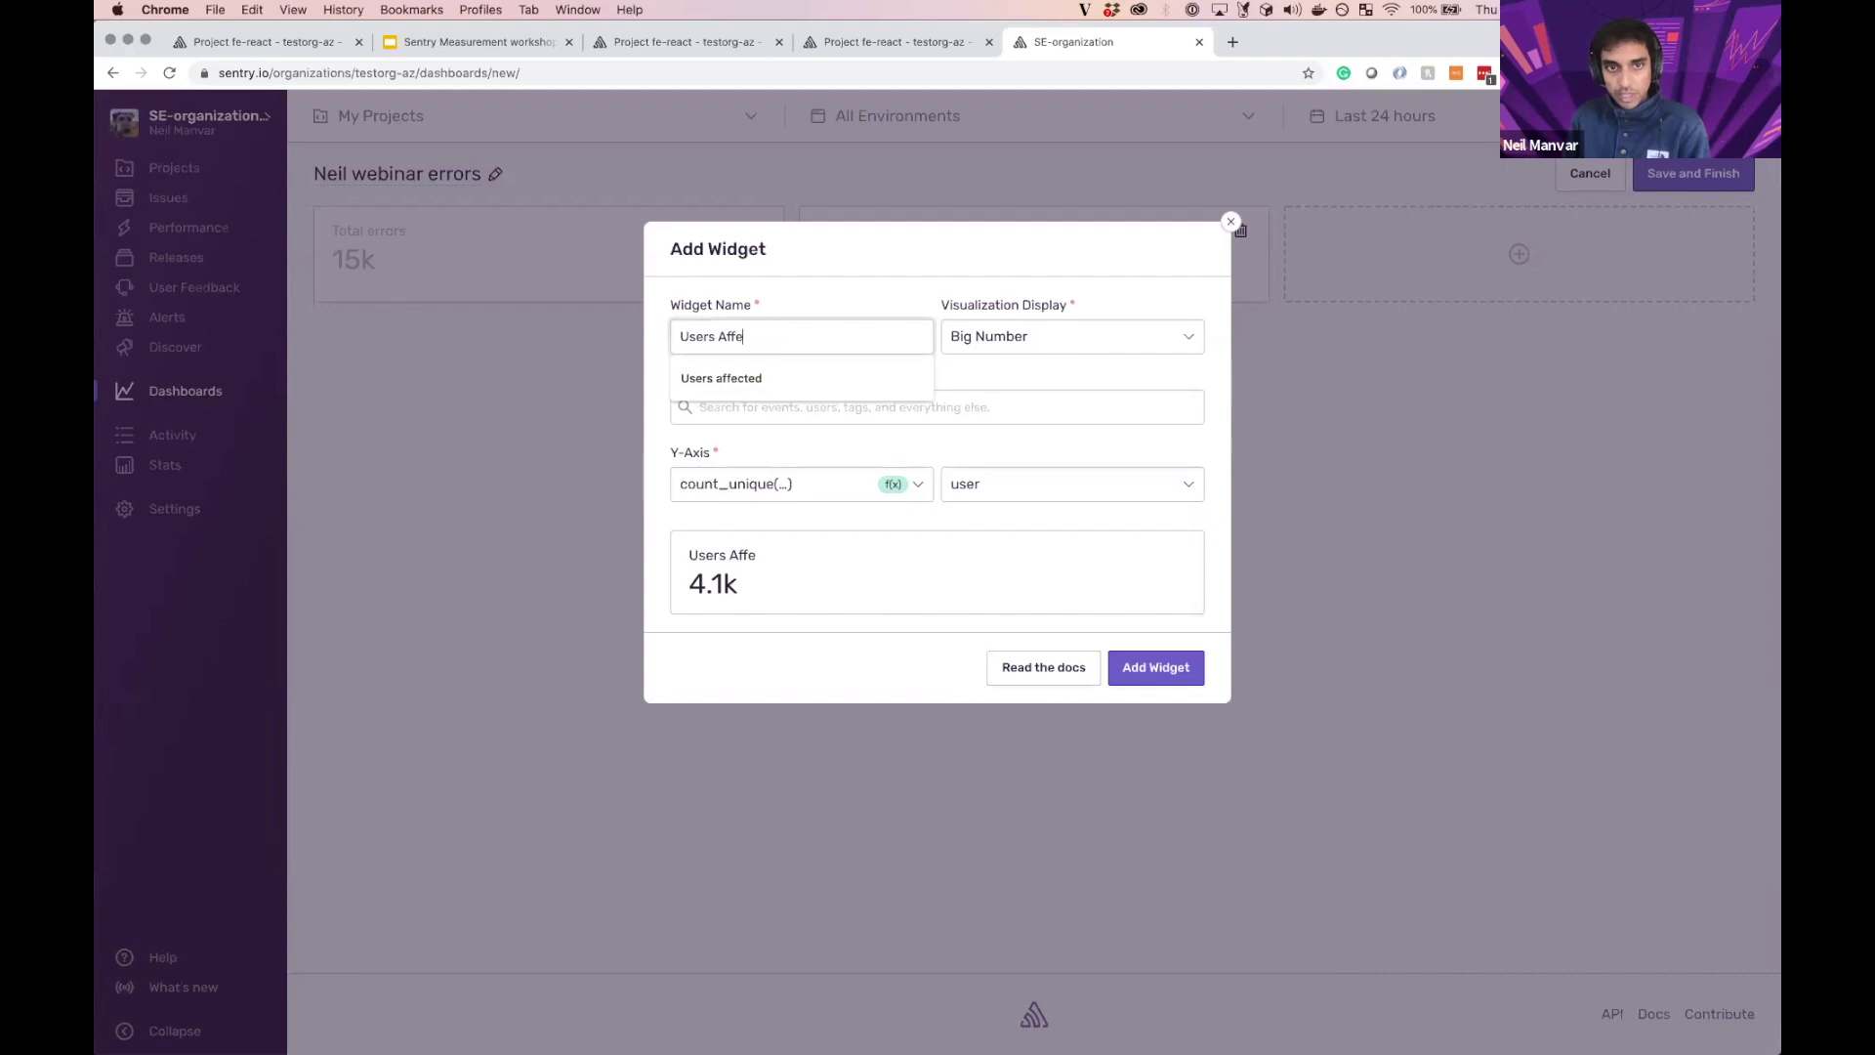
type("ffected")
left_click(1177, 670)
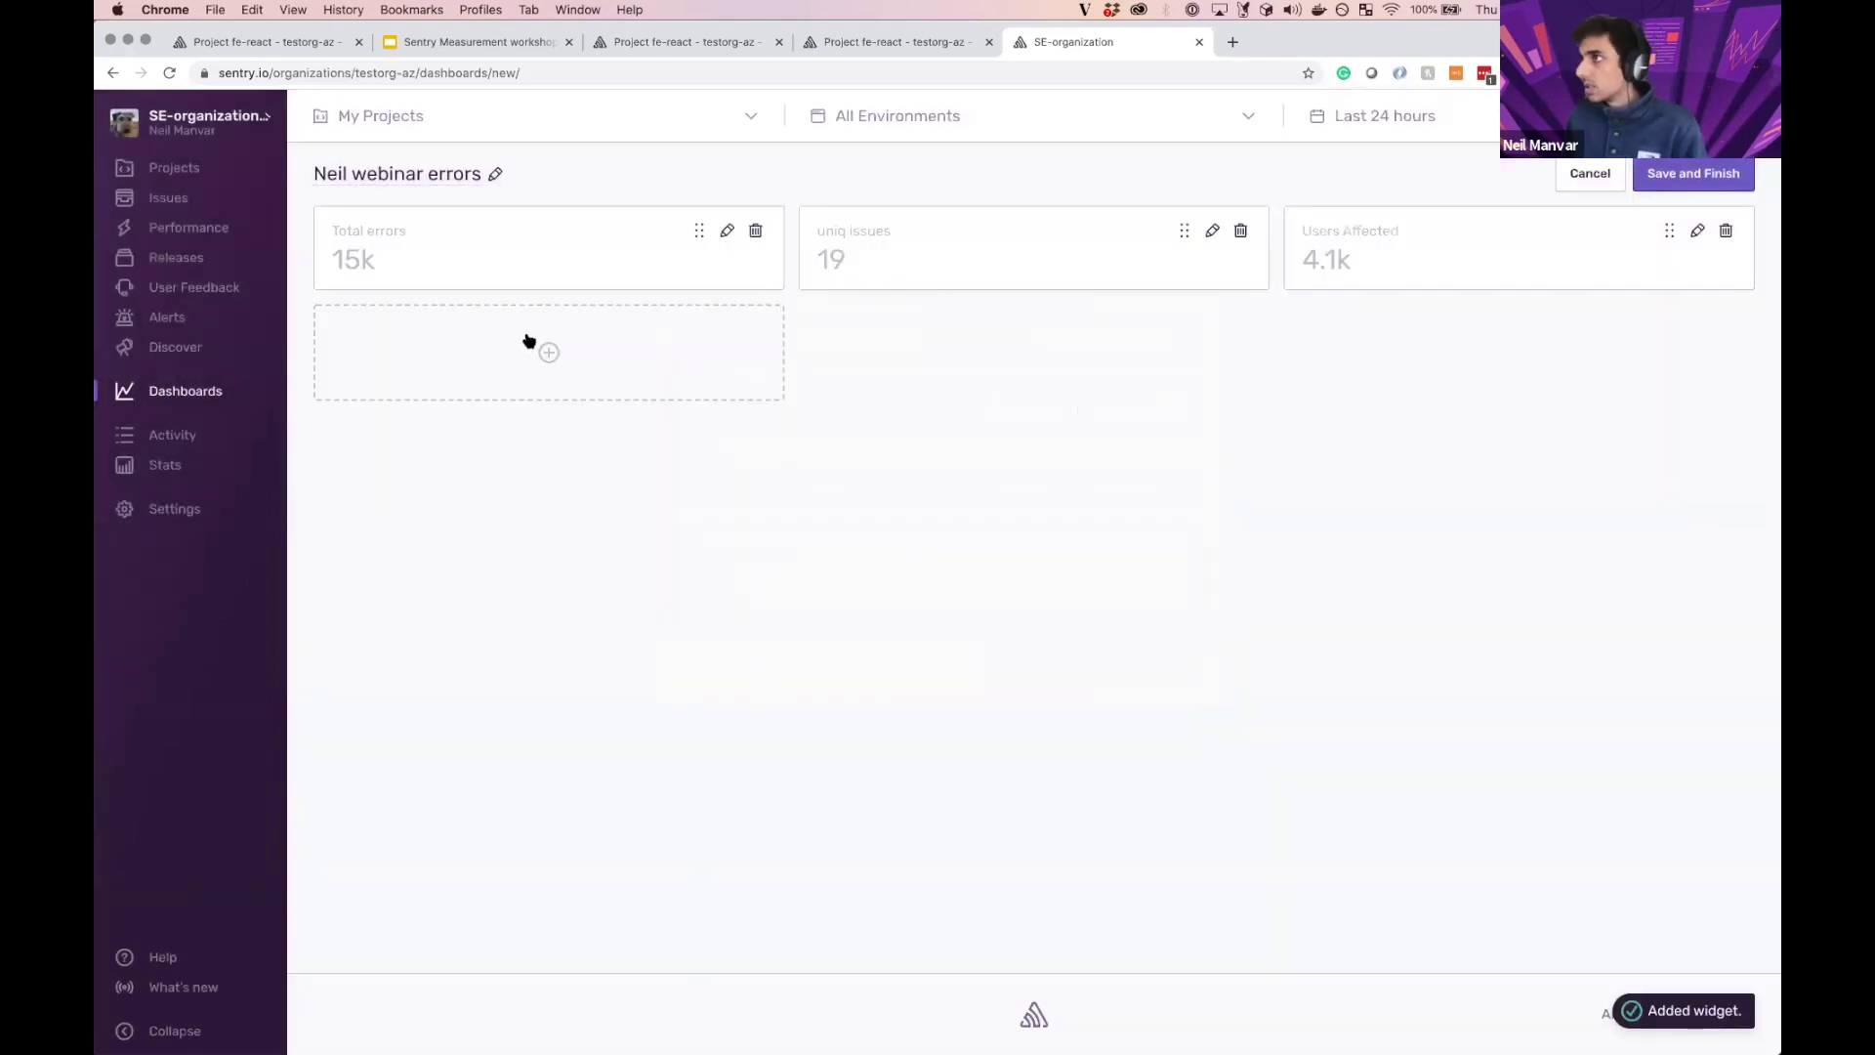
Step: Start a new line chart widget below the Total errors widget and name it "Unhandled and handled errors"
left_click(540, 344)
left_click(857, 325)
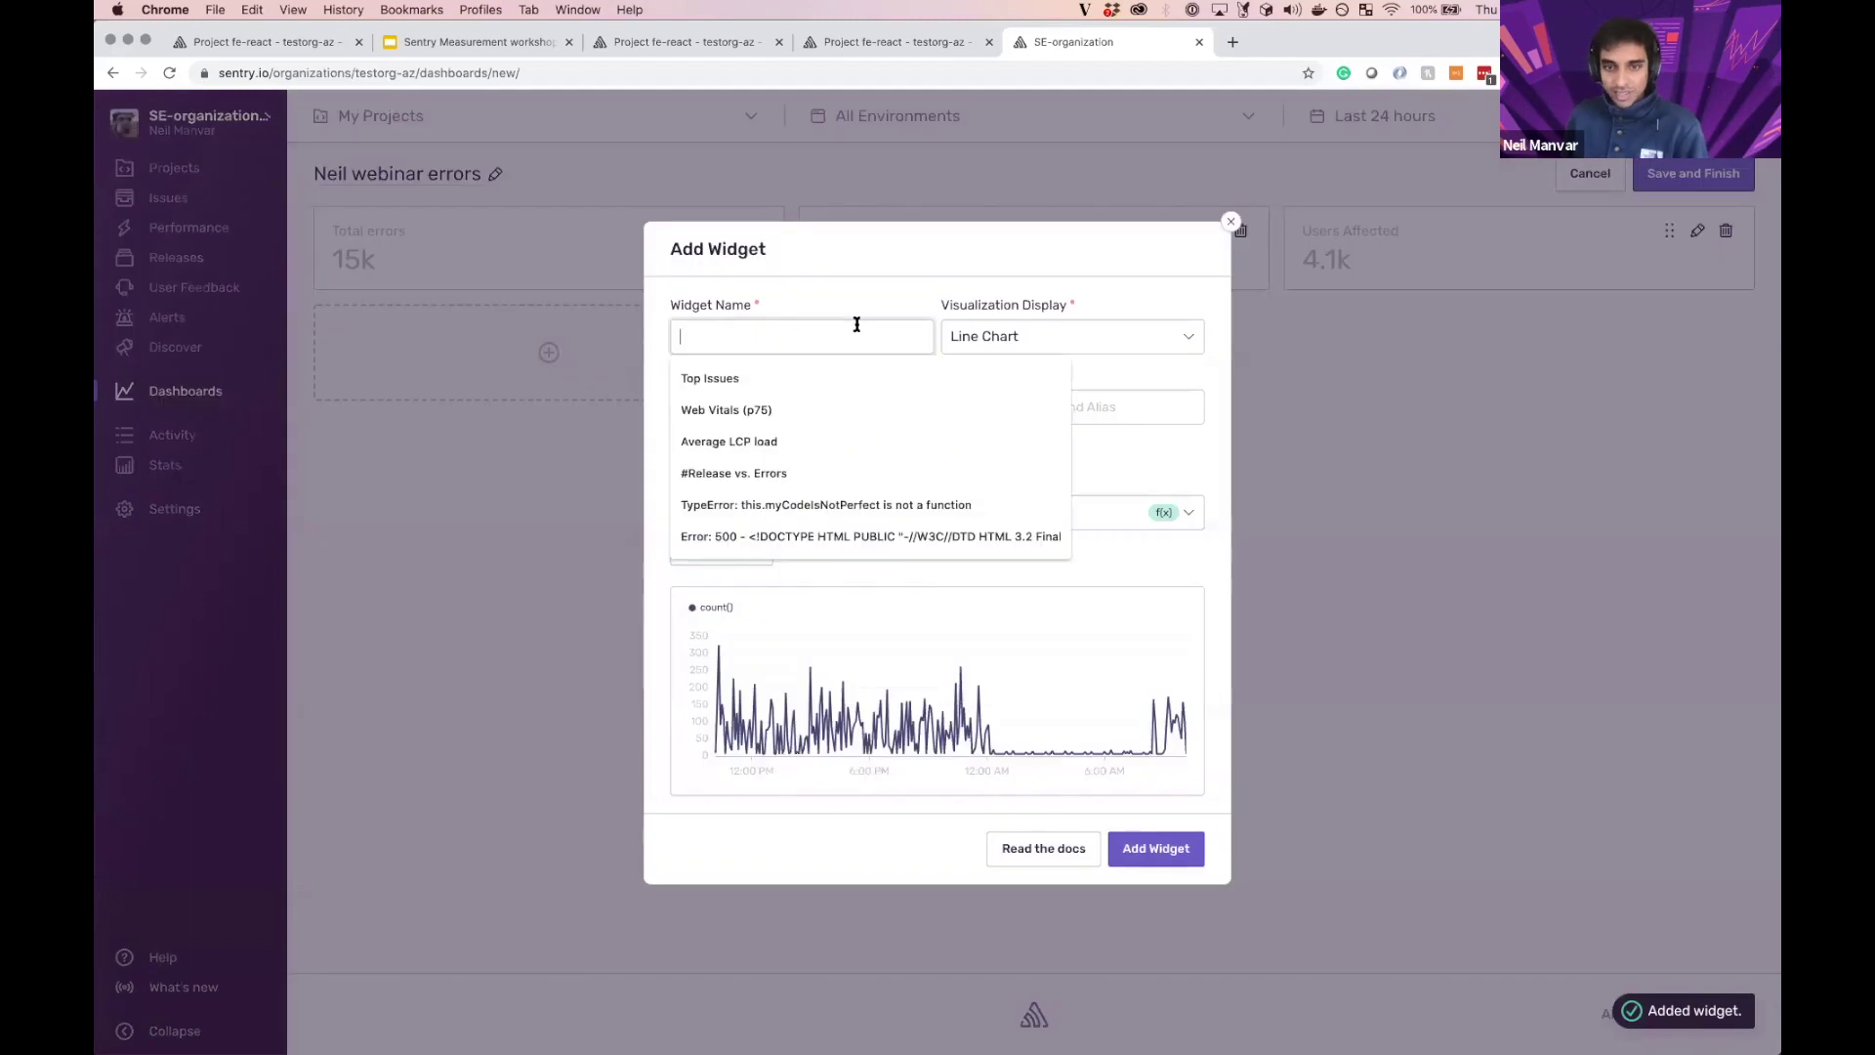
type("U")
key("BackSpace")
type("Un")
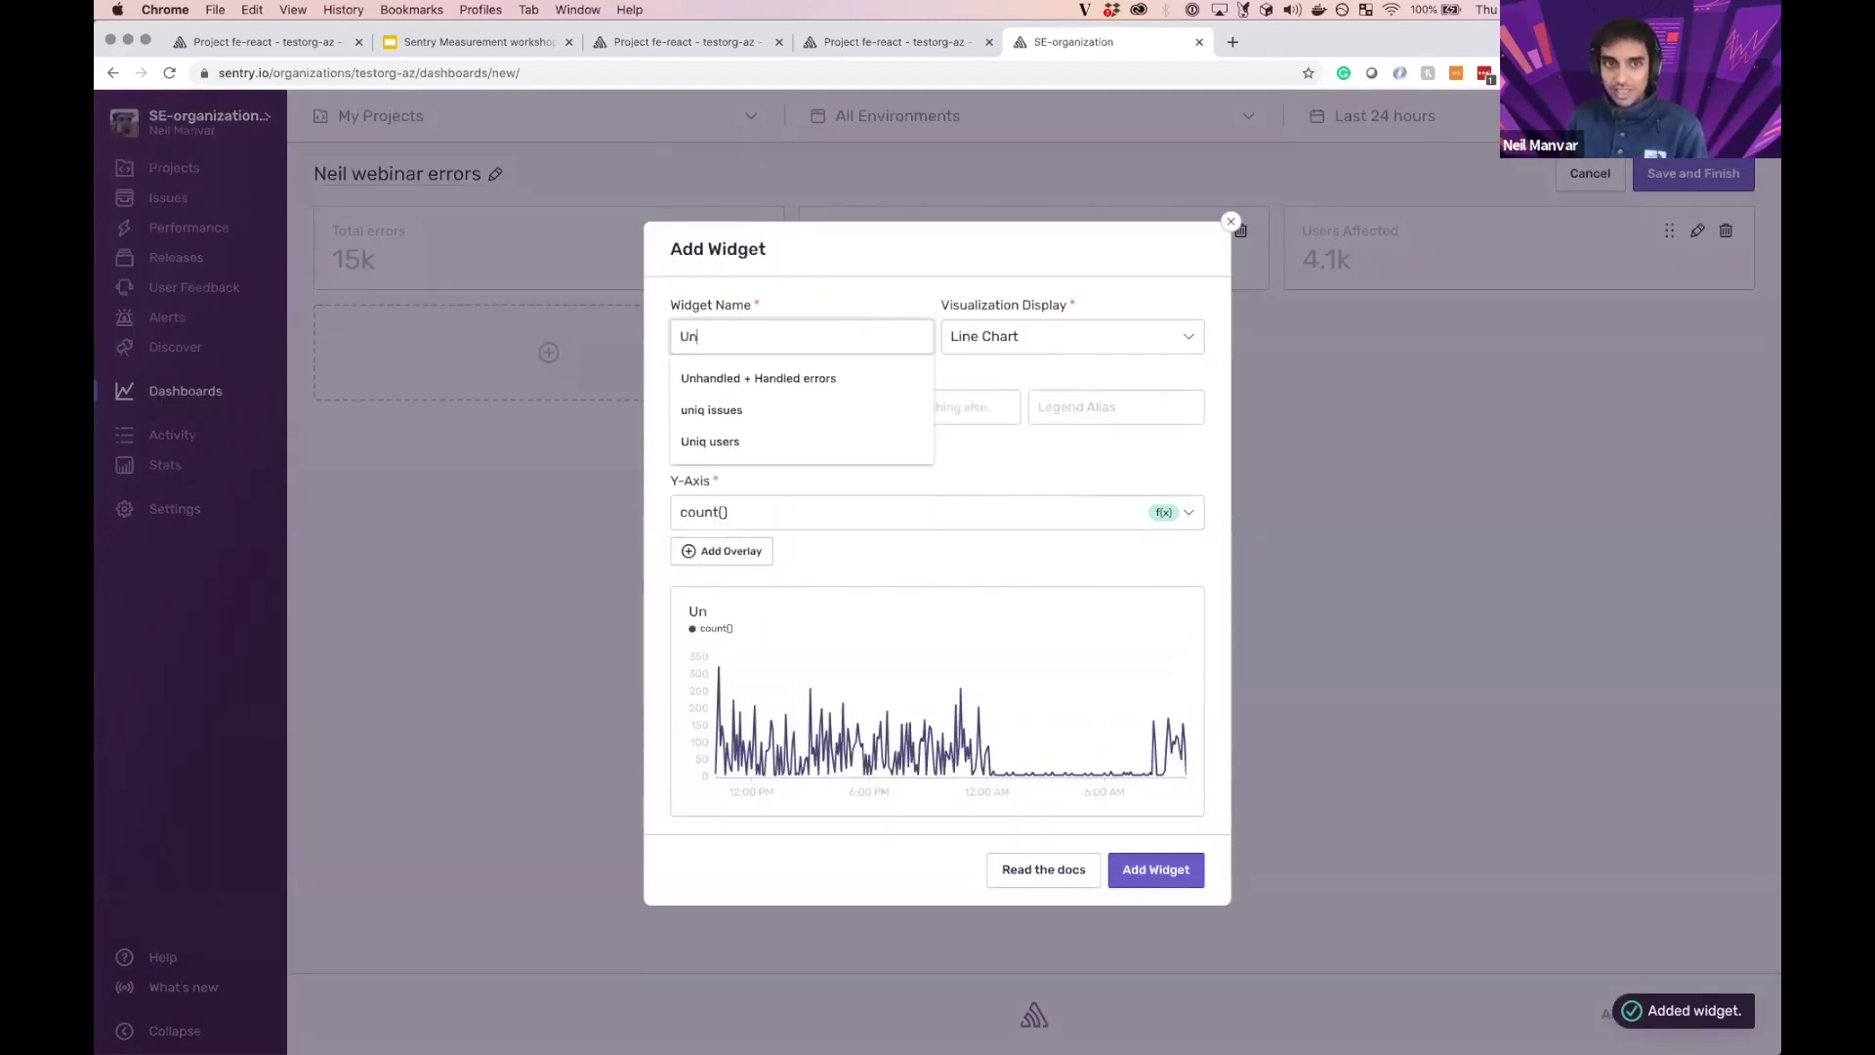
type("handled and handled errors")
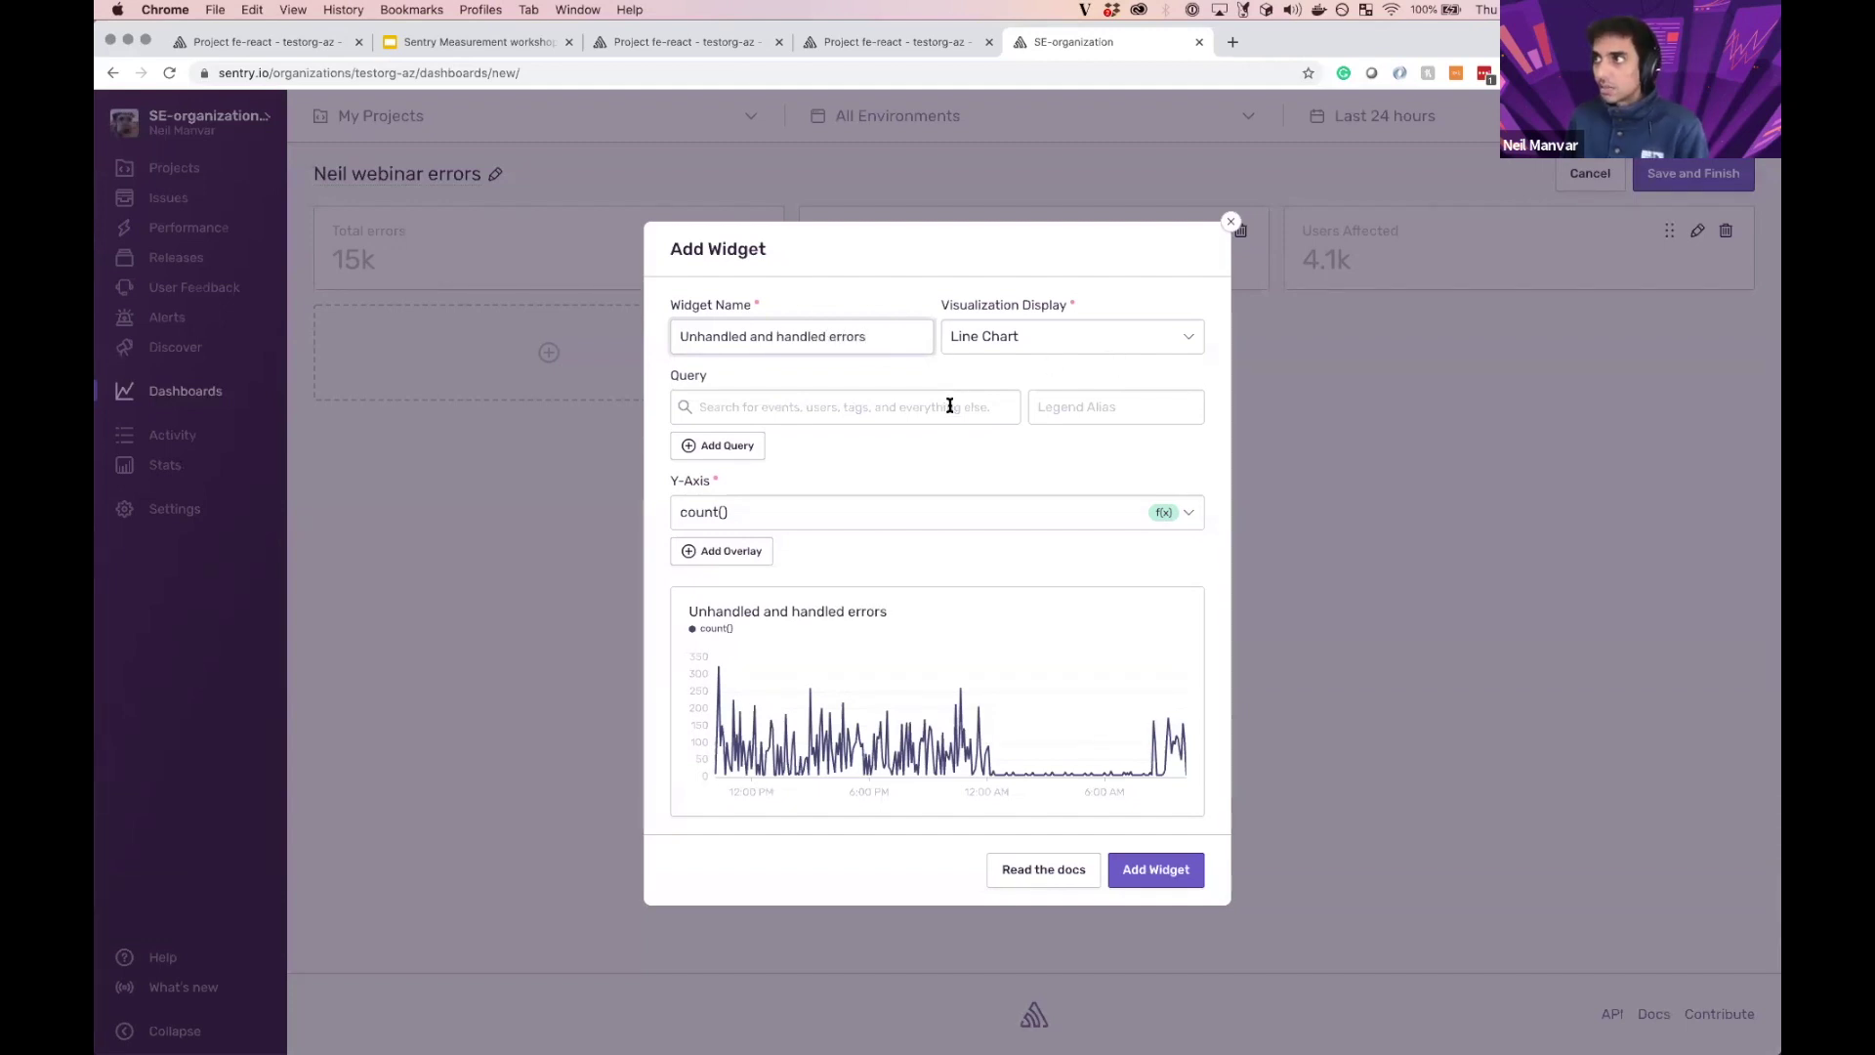
Step: Set the line chart widget's first query to handled:yes with the legend alias "handled-yes"
left_click(819, 399)
type("handled:")
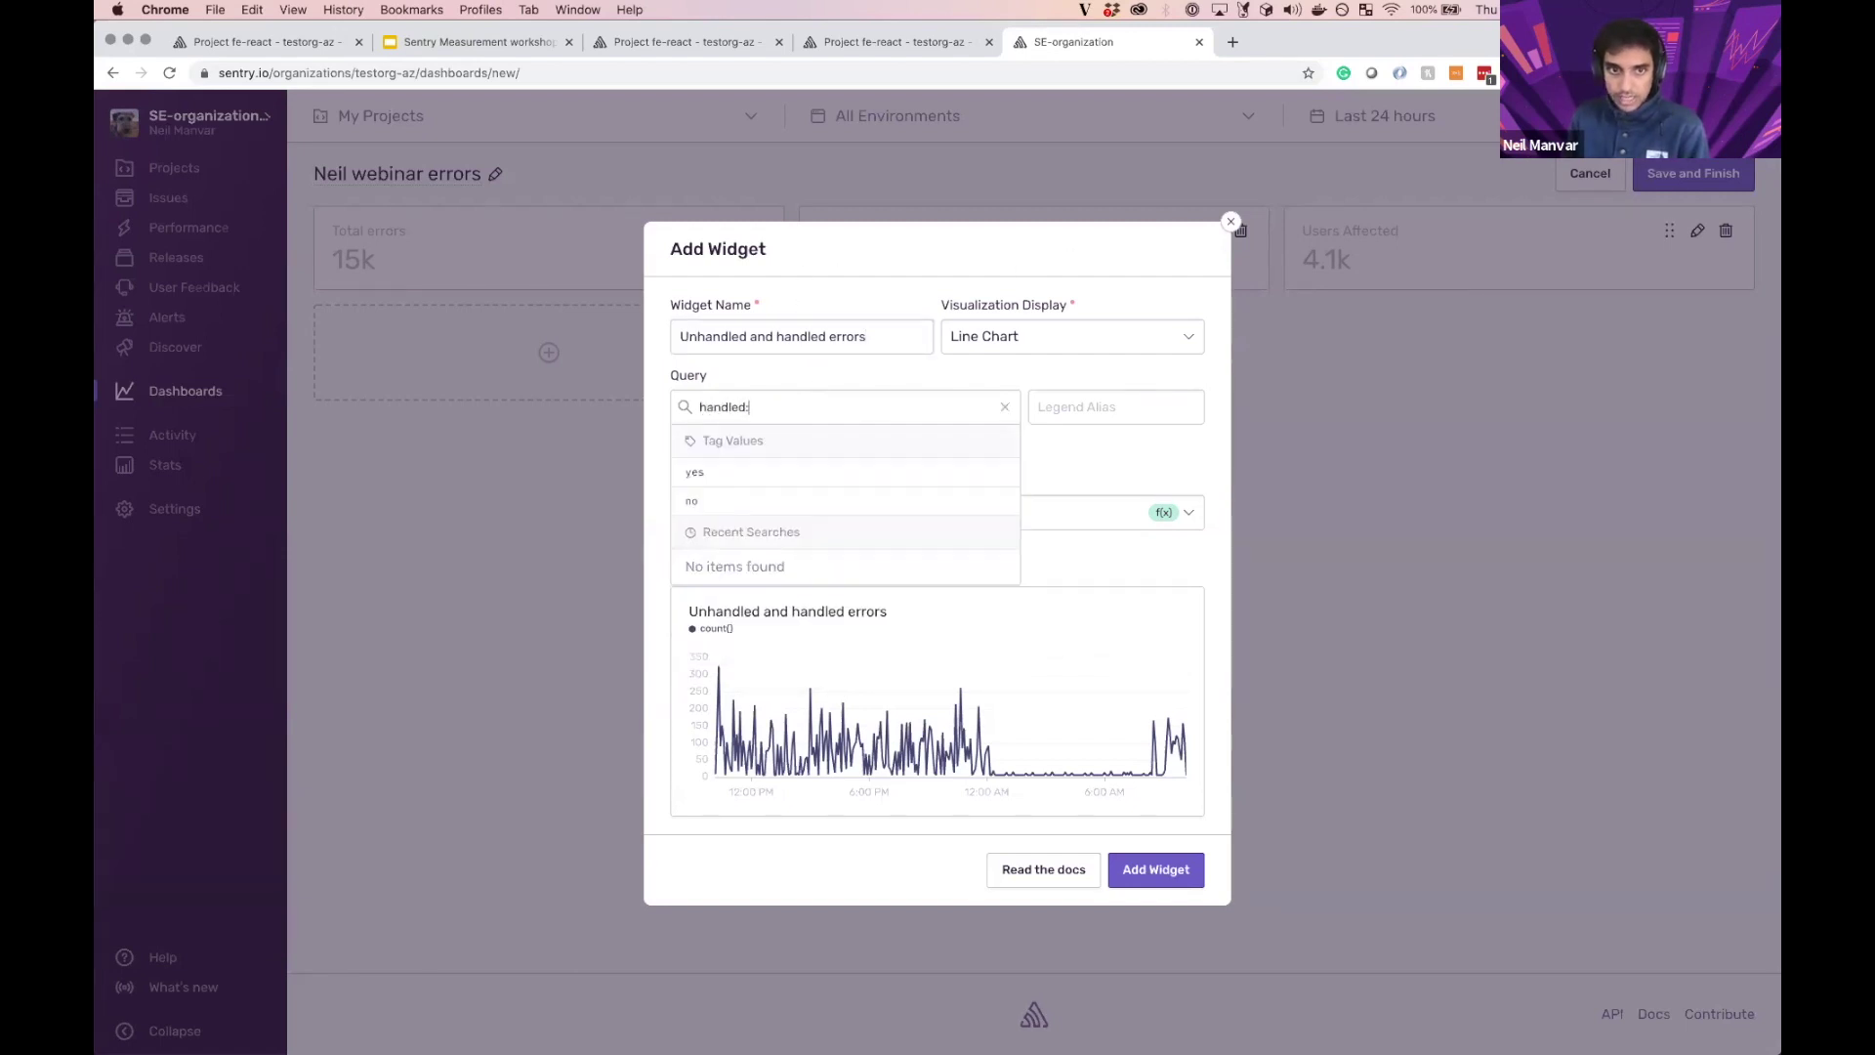
left_click(804, 476)
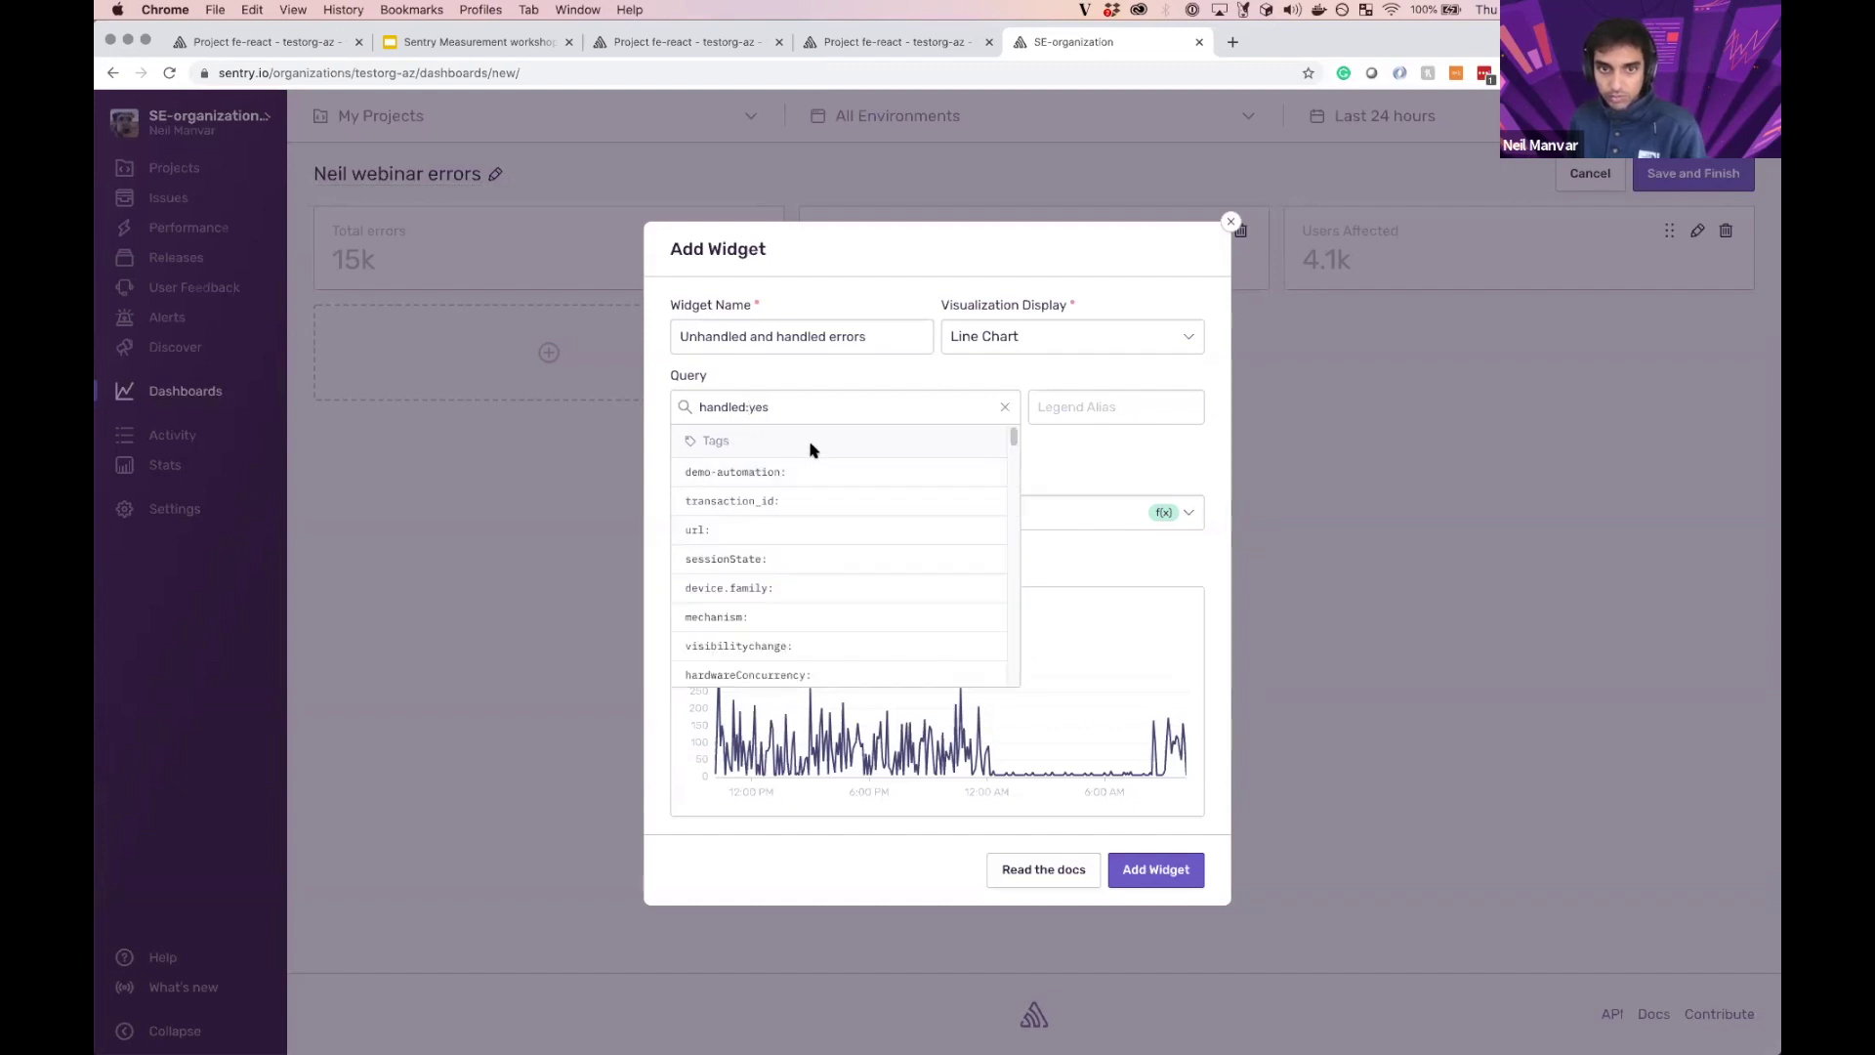
left_click(1056, 393)
type("handled-yes")
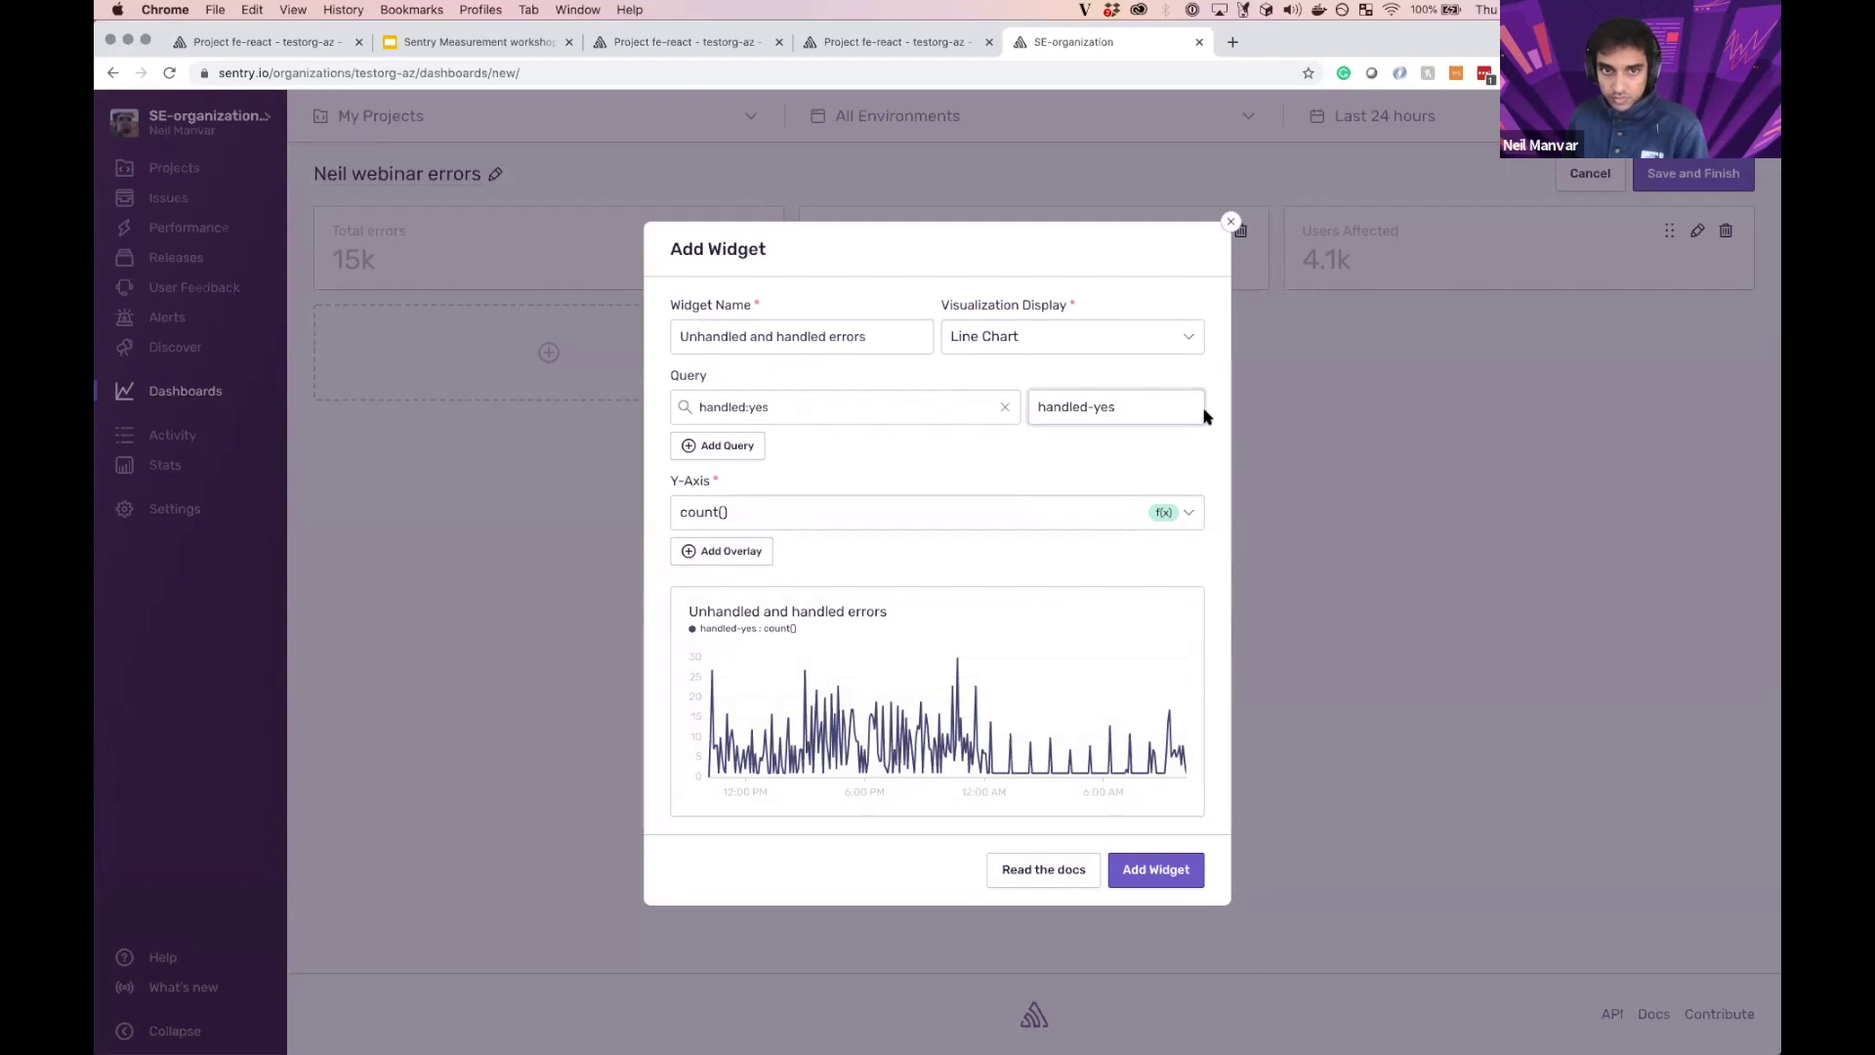
Step: Add a second query handled:no with the legend alias "handled-no" and add the line chart widget to the dashboard
left_click(718, 446)
left_click(762, 448)
type("handled-:no")
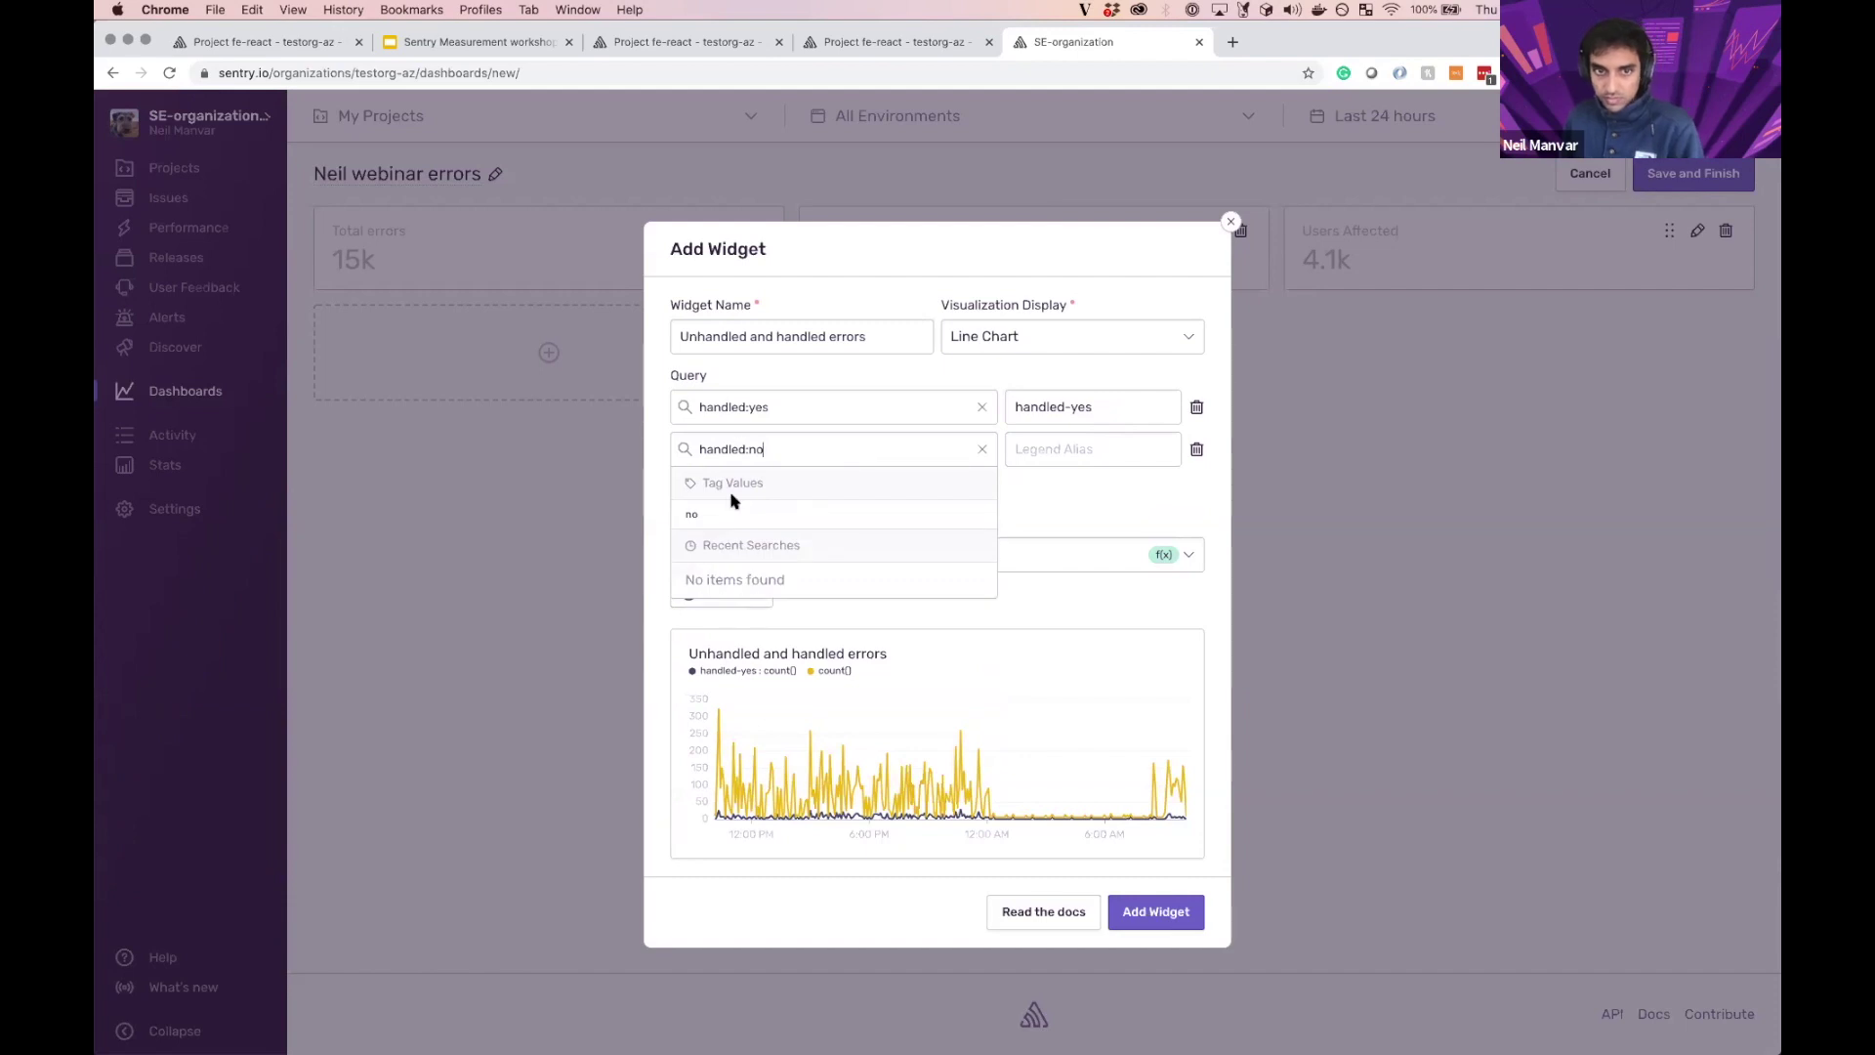
left_click(784, 525)
left_click(1029, 415)
left_click(1038, 449)
type("handled-no")
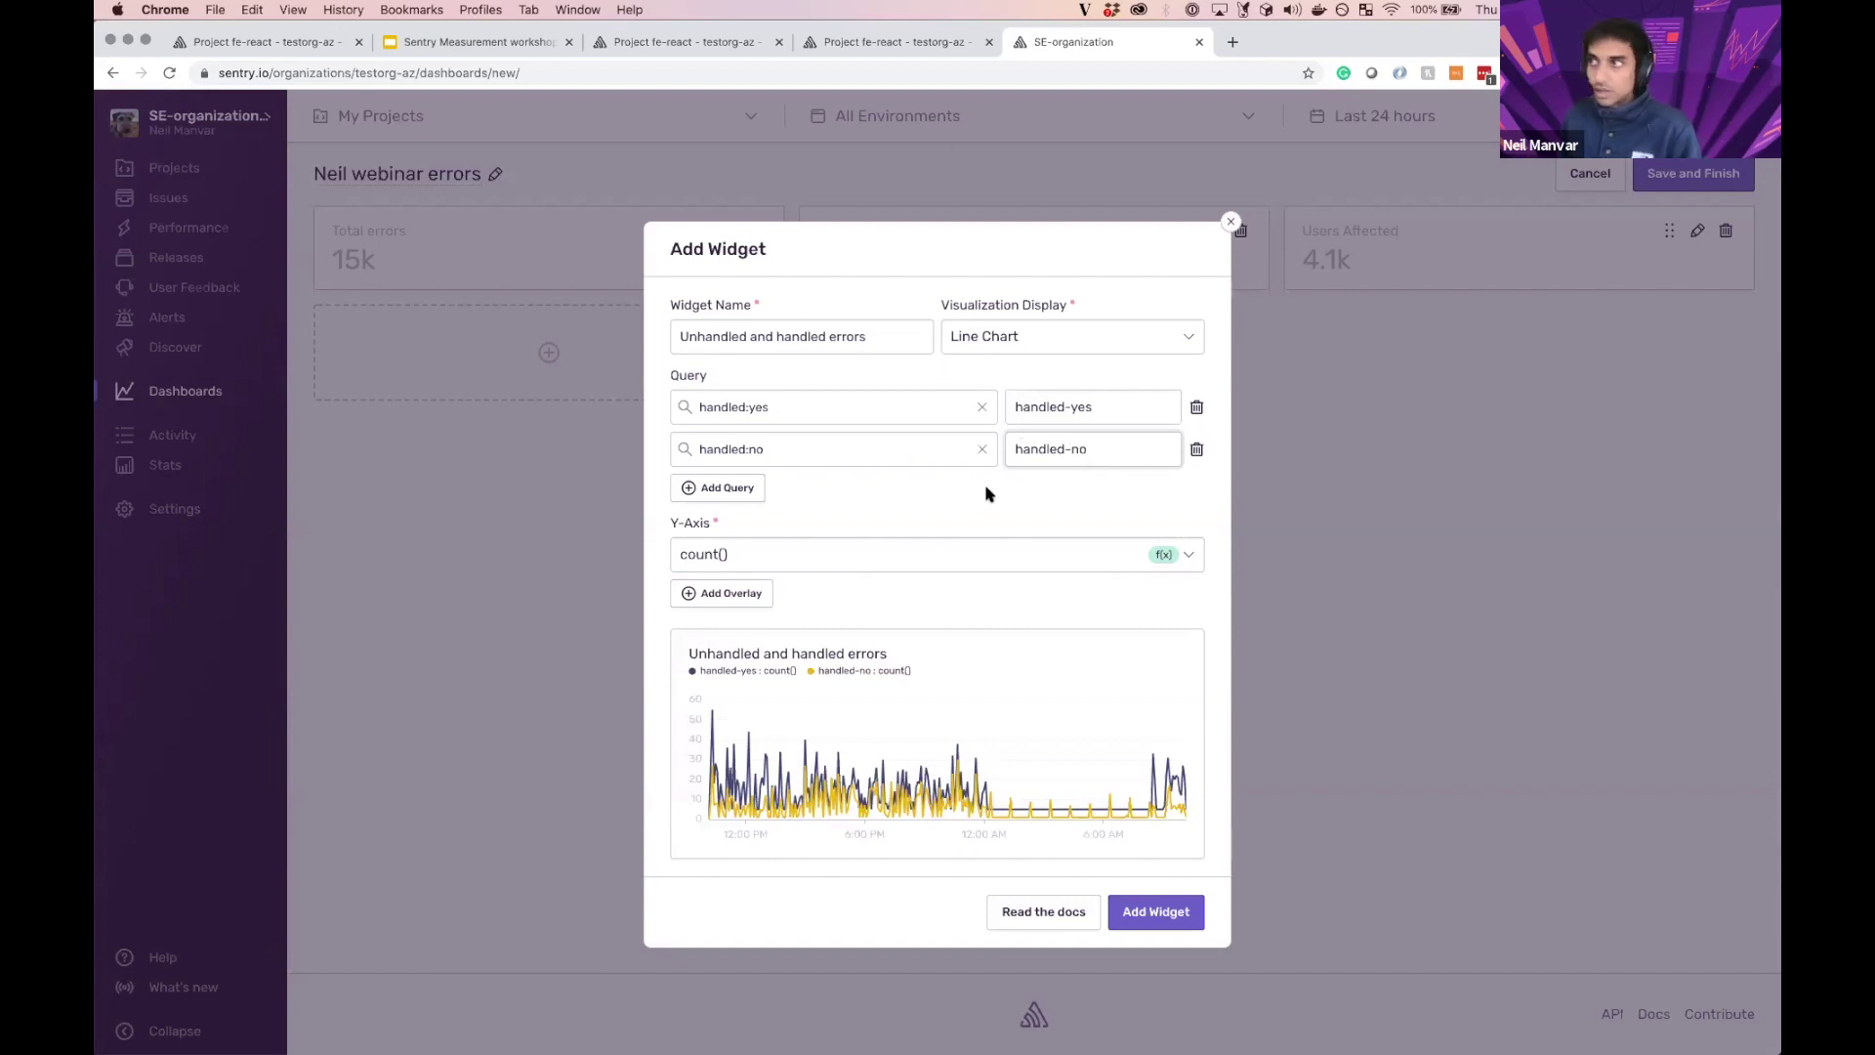
left_click(1138, 904)
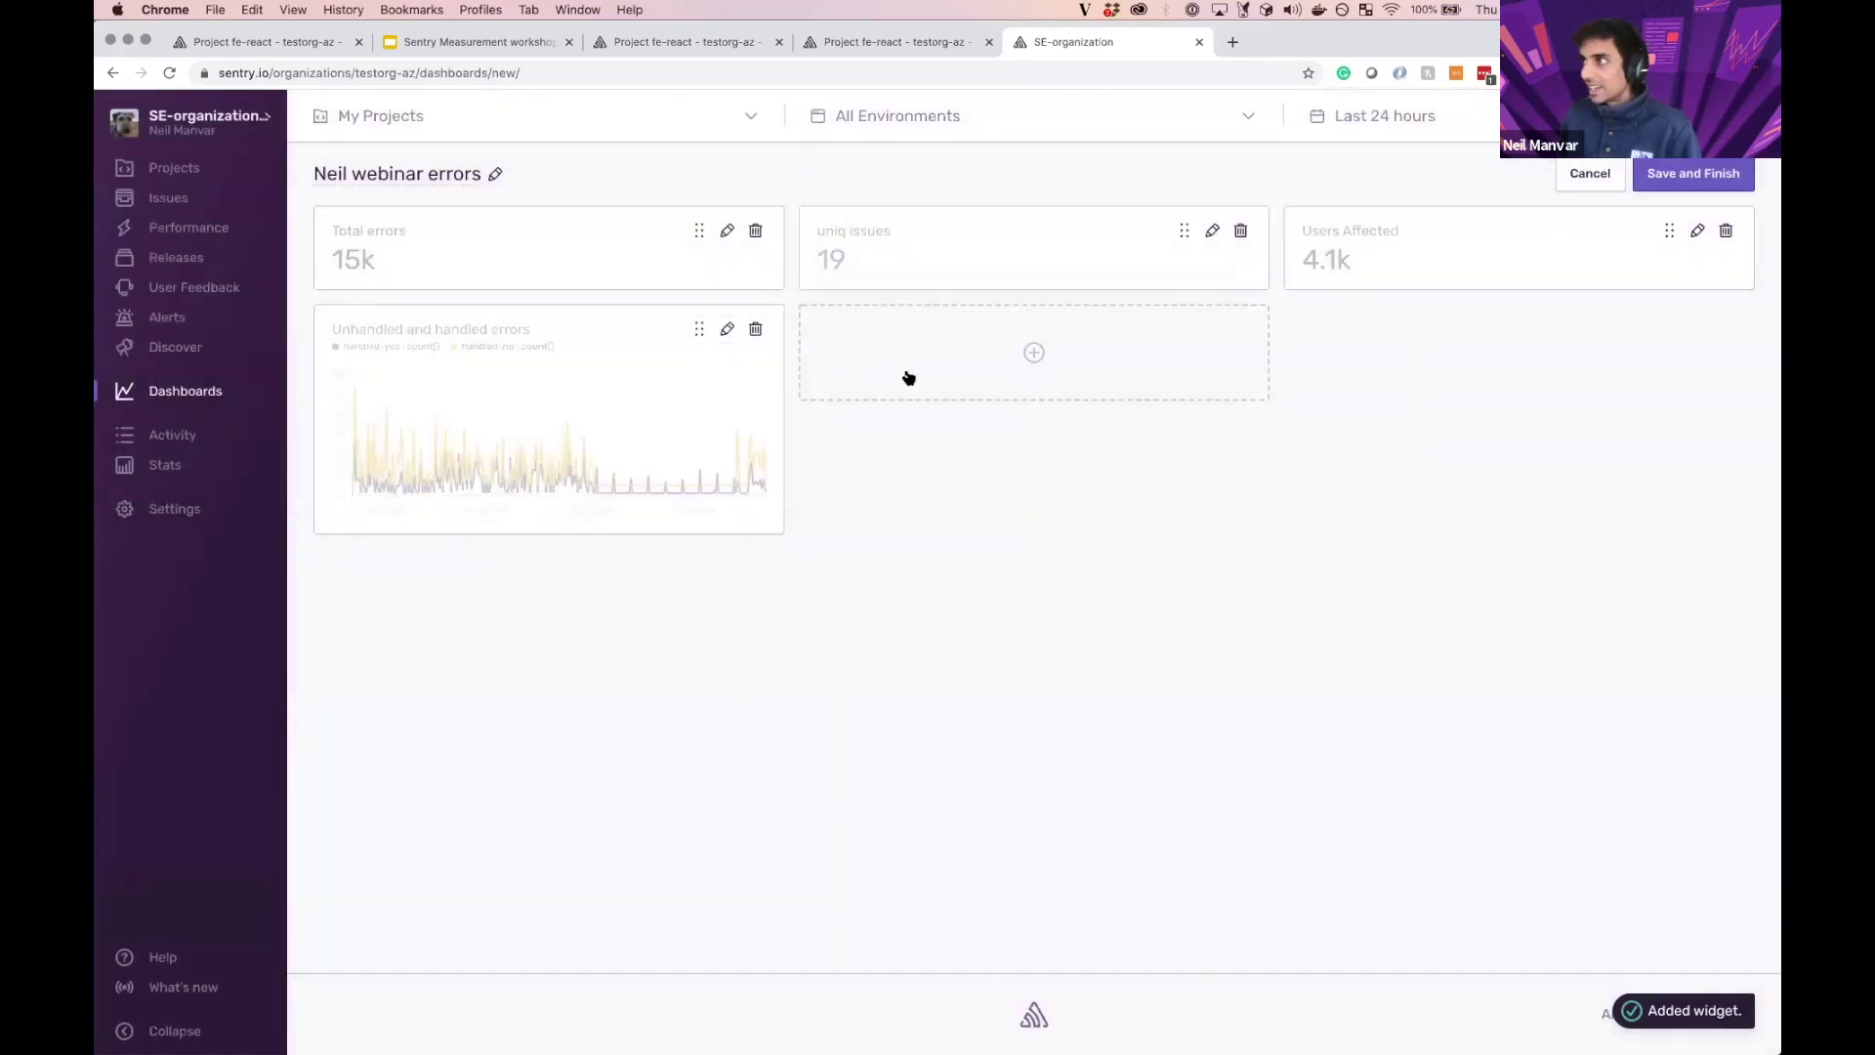
Step: Create a World Map widget named "Errors by geo" with the count() Y-axis and add it to the dashboard
left_click(908, 376)
left_click(998, 339)
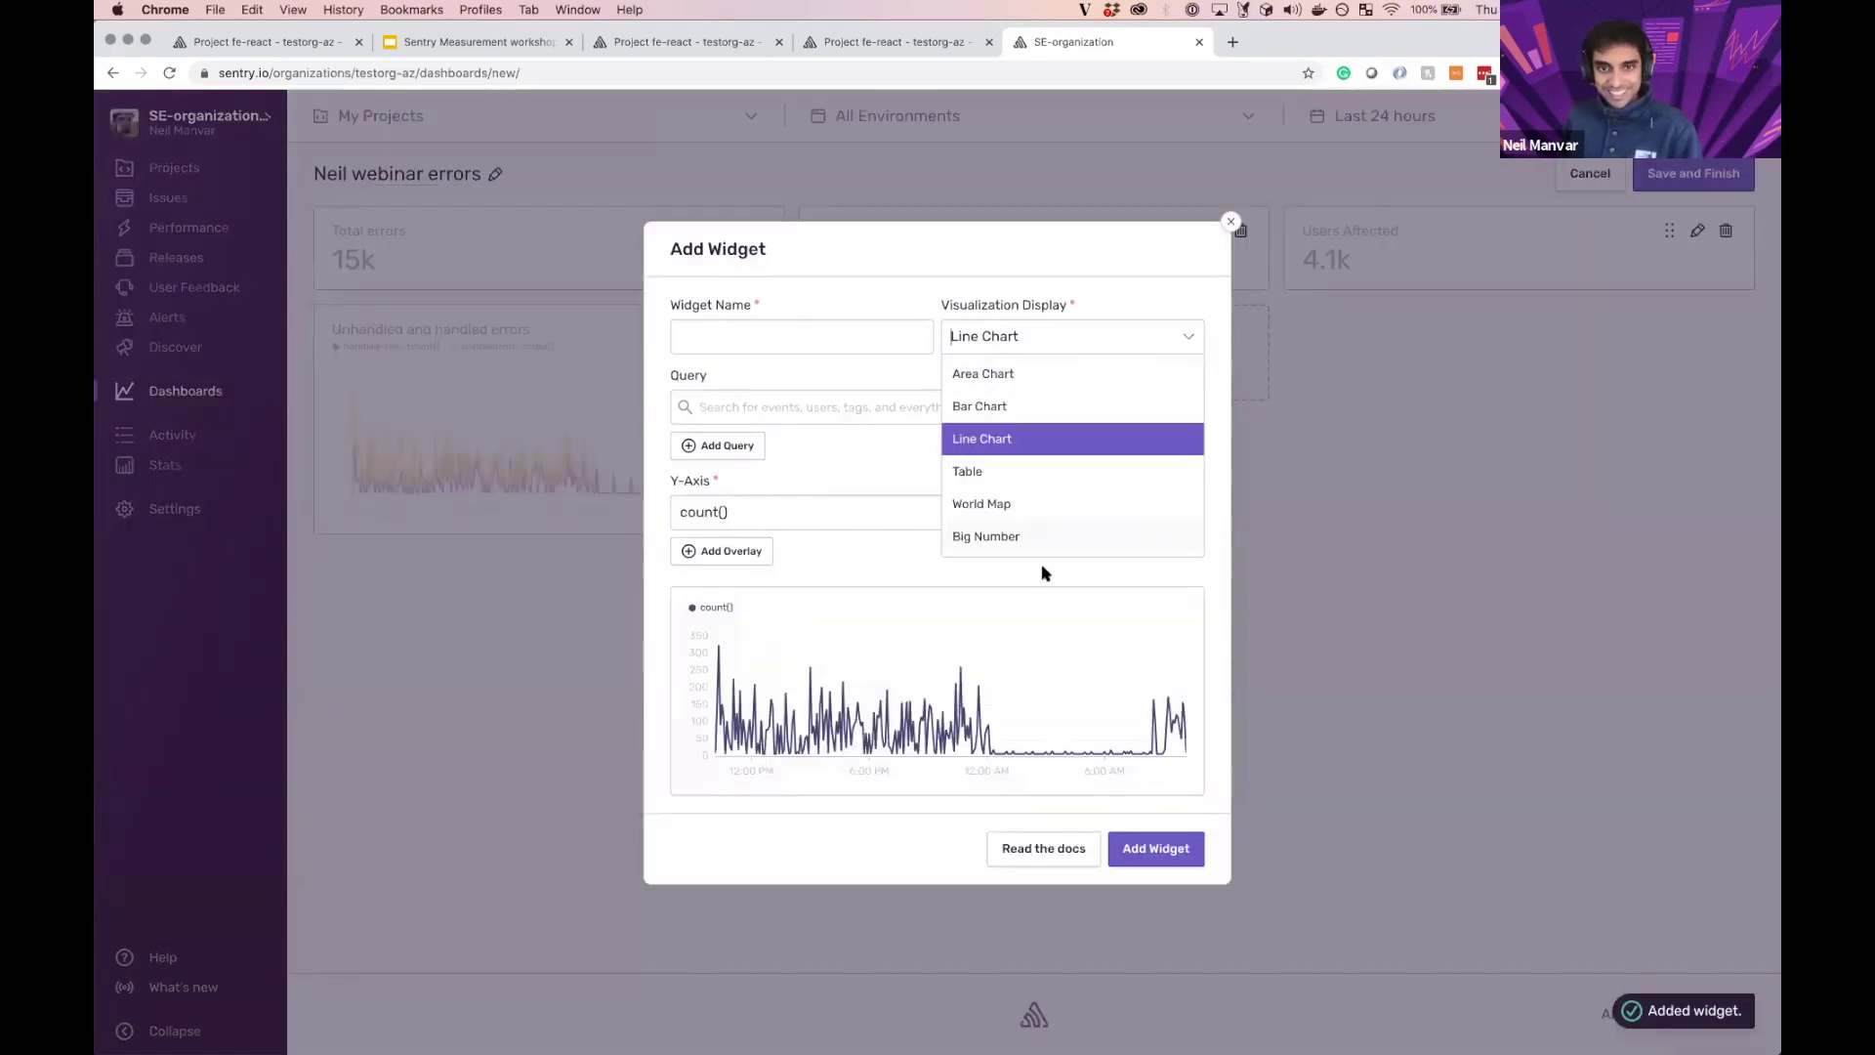
left_click(1036, 510)
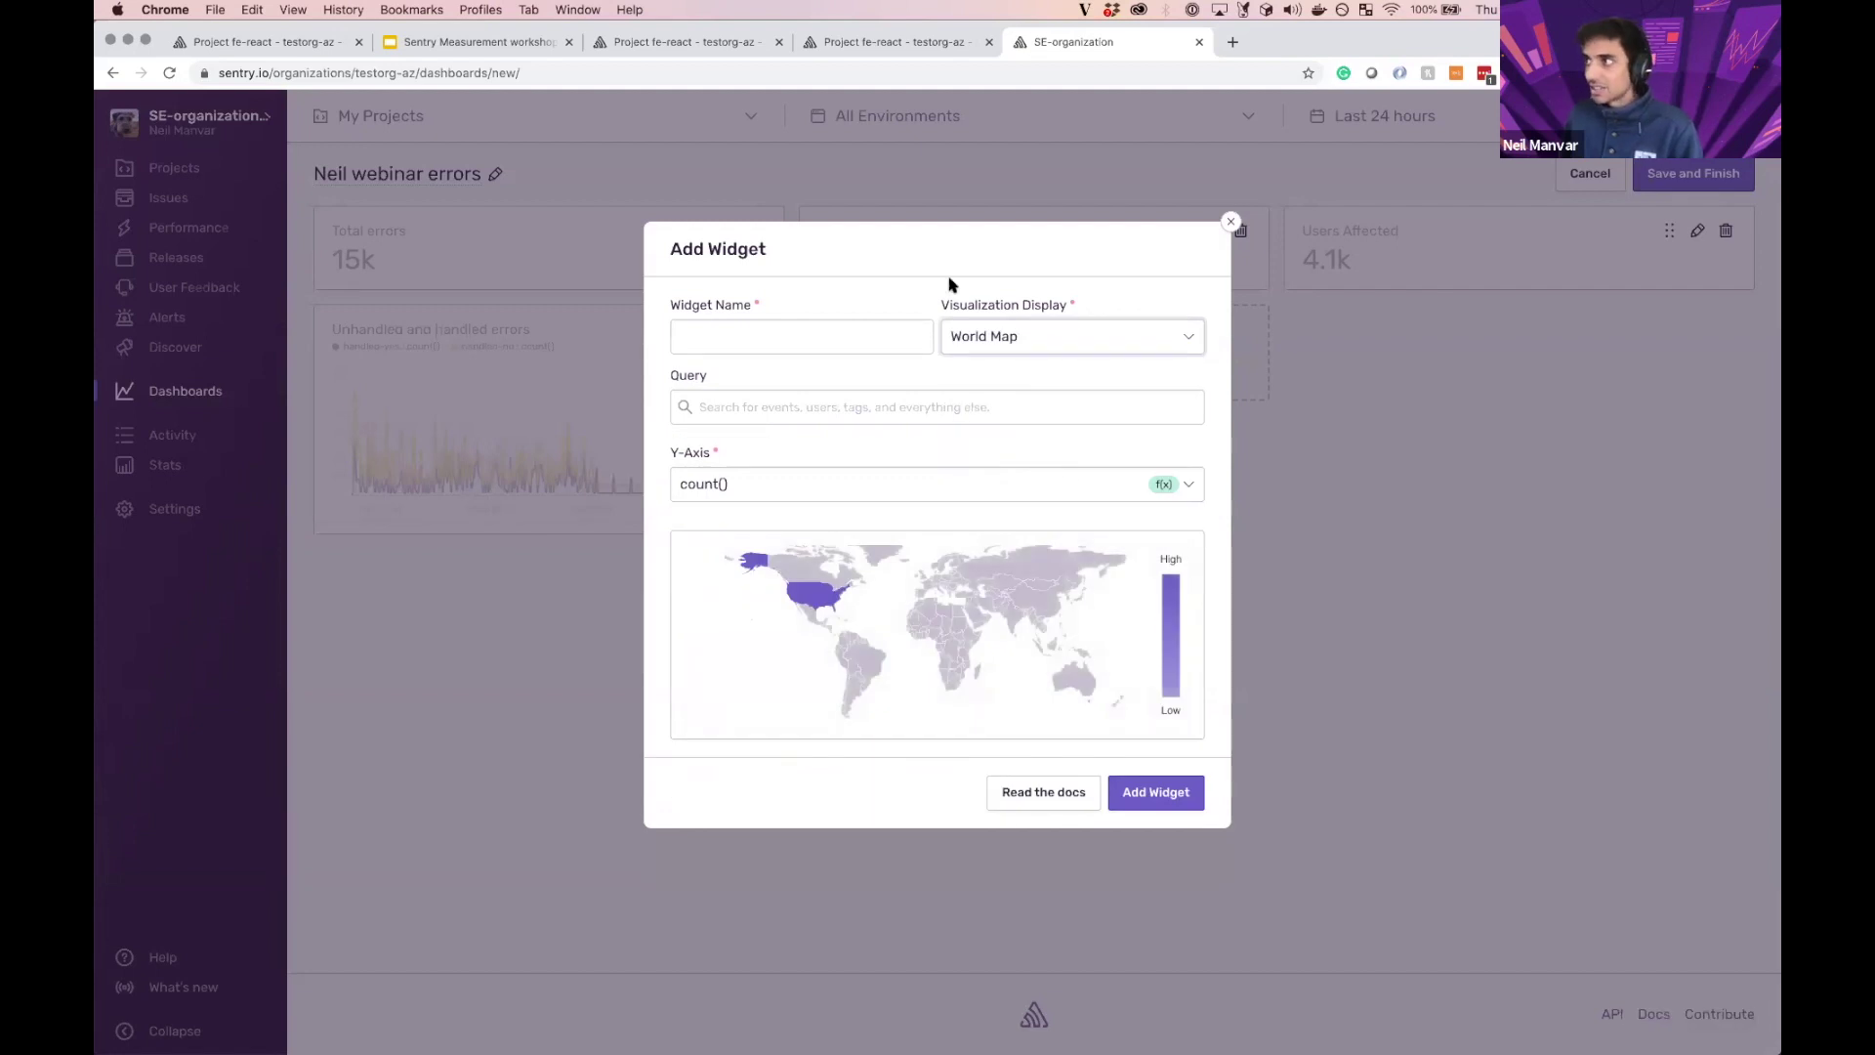
left_click(772, 345)
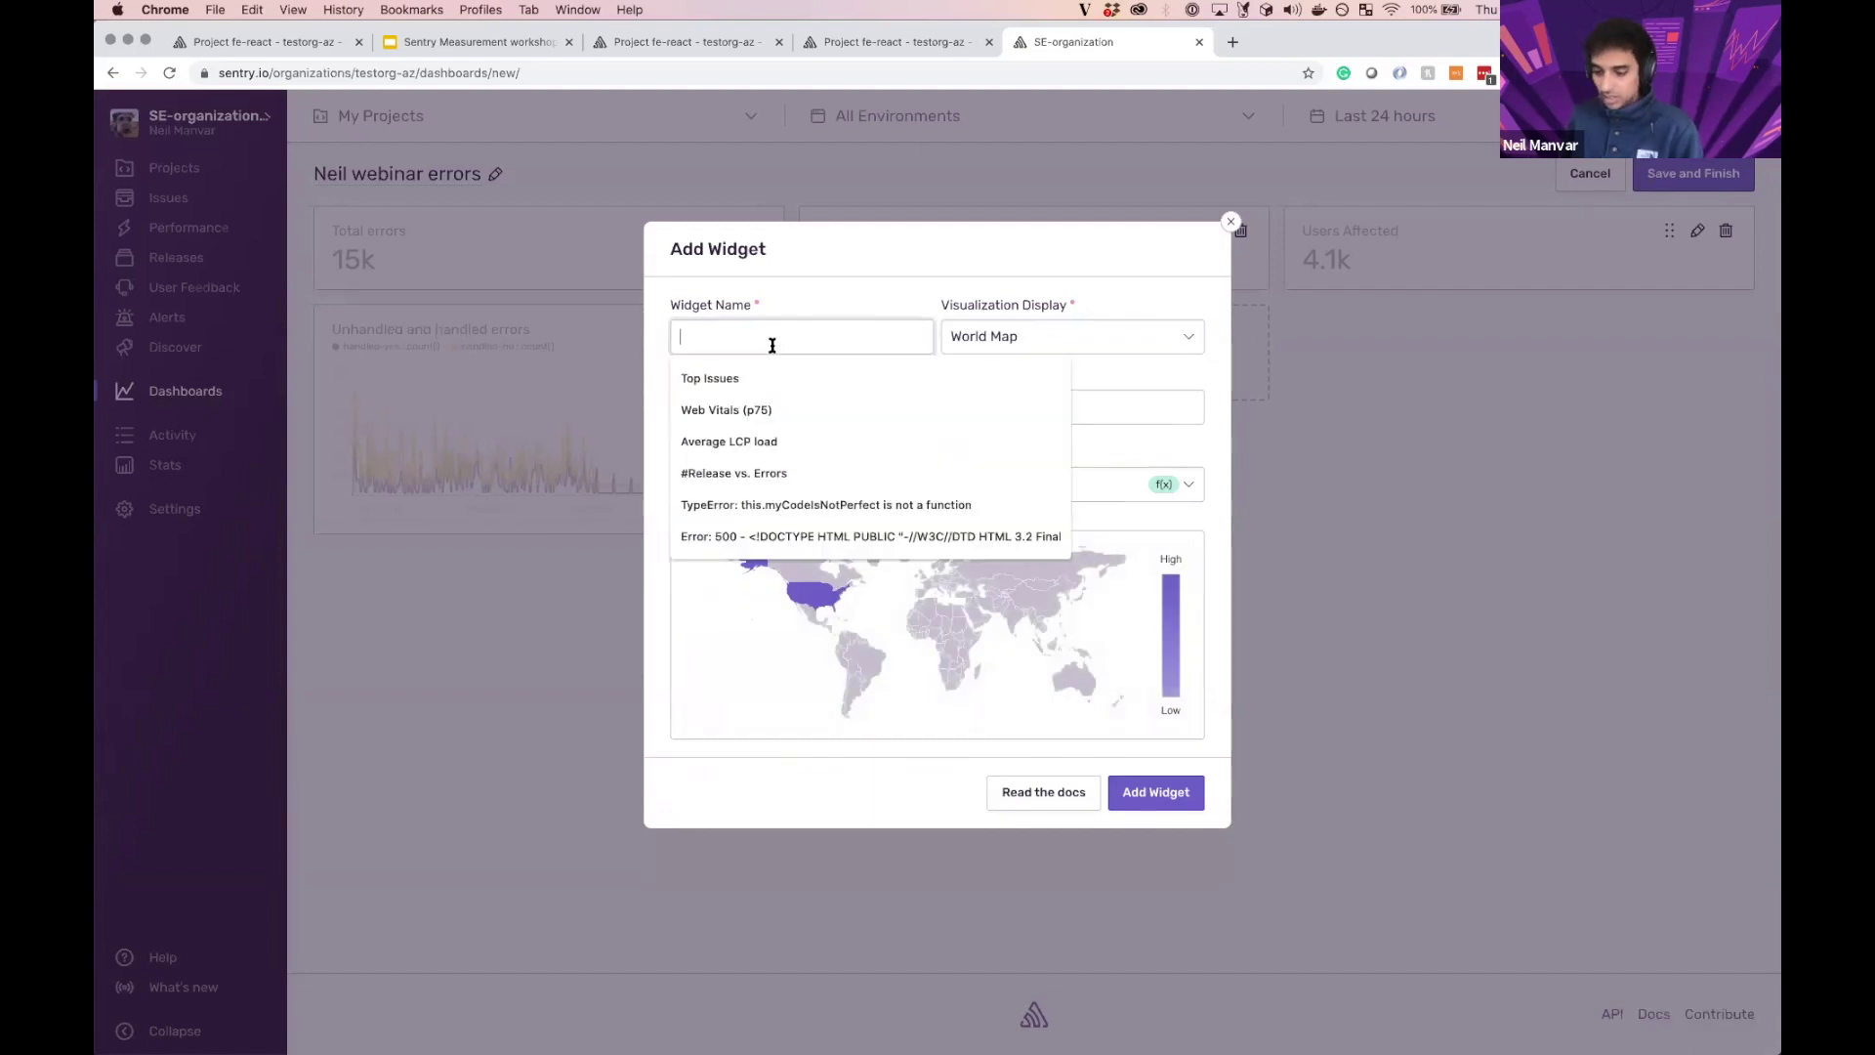
type("Errors by geo")
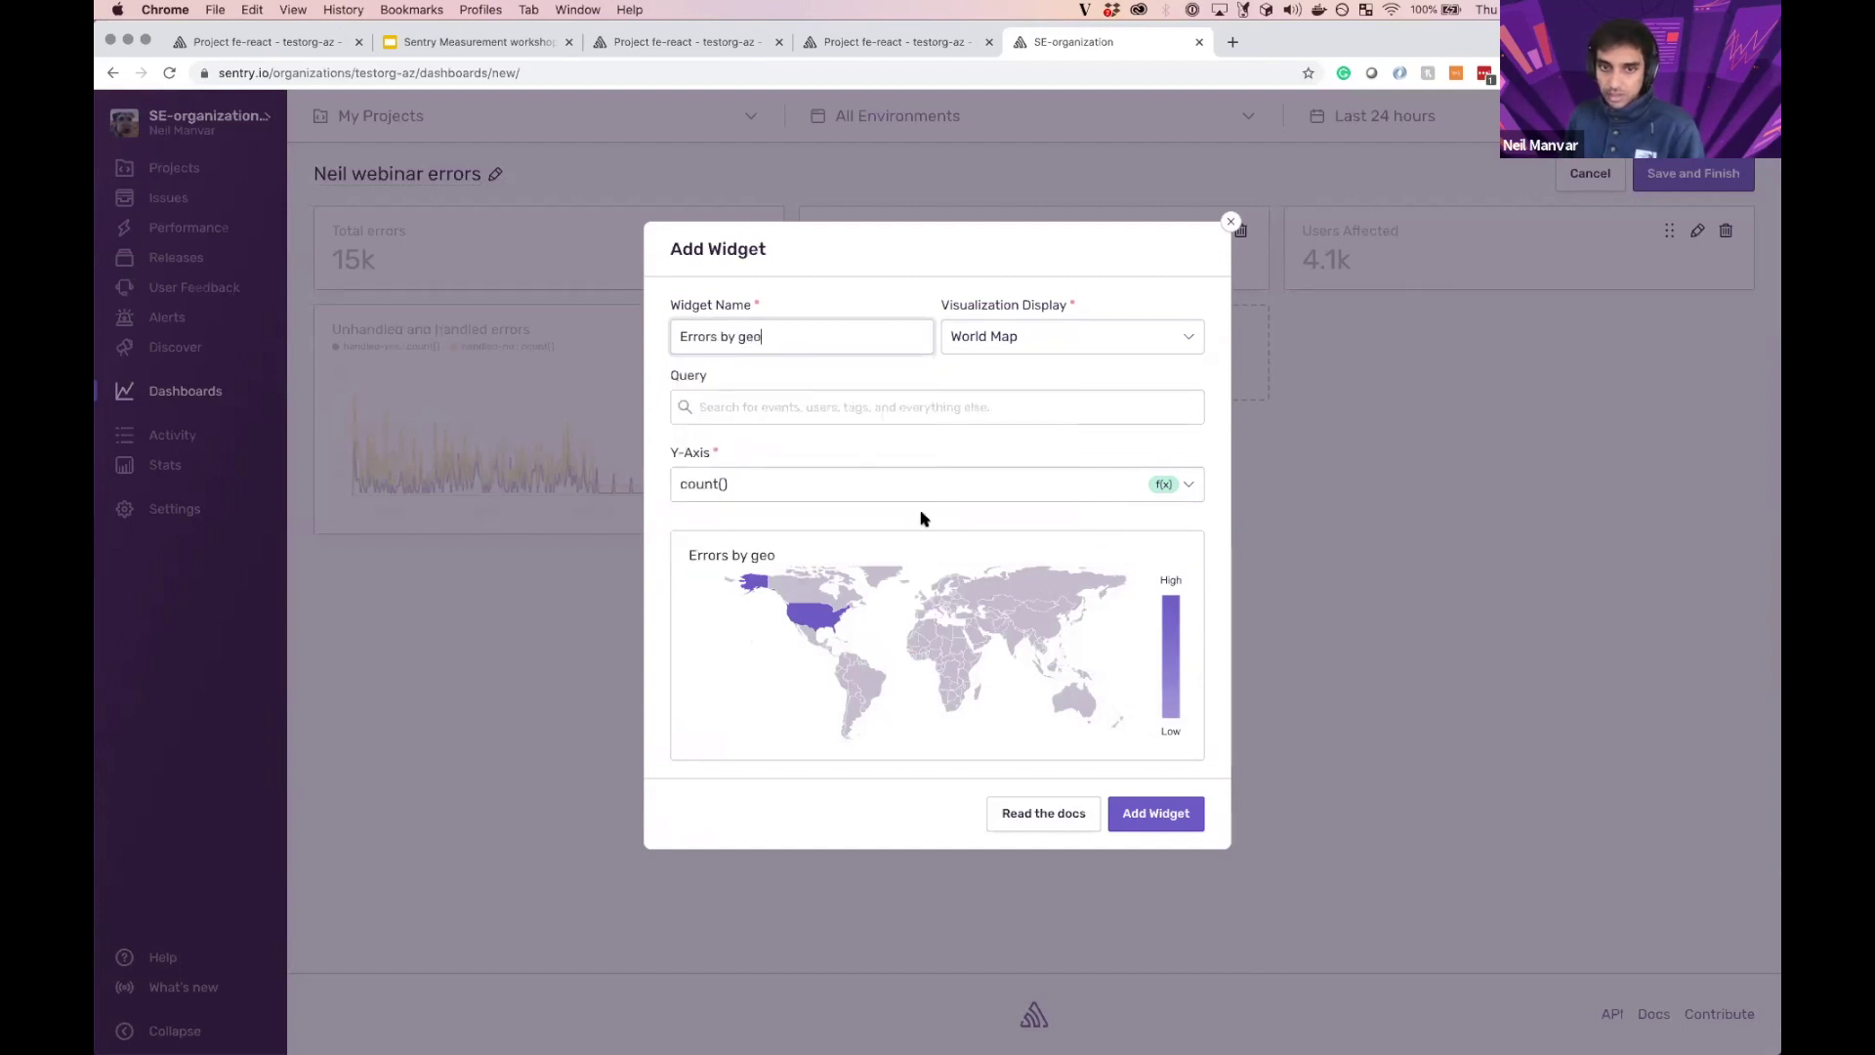
left_click(1133, 803)
Step: Start a new widget beside the Errors by geo map, name it "#Release vs uniq-issues" and display it as a Bar Chart
left_click(1395, 385)
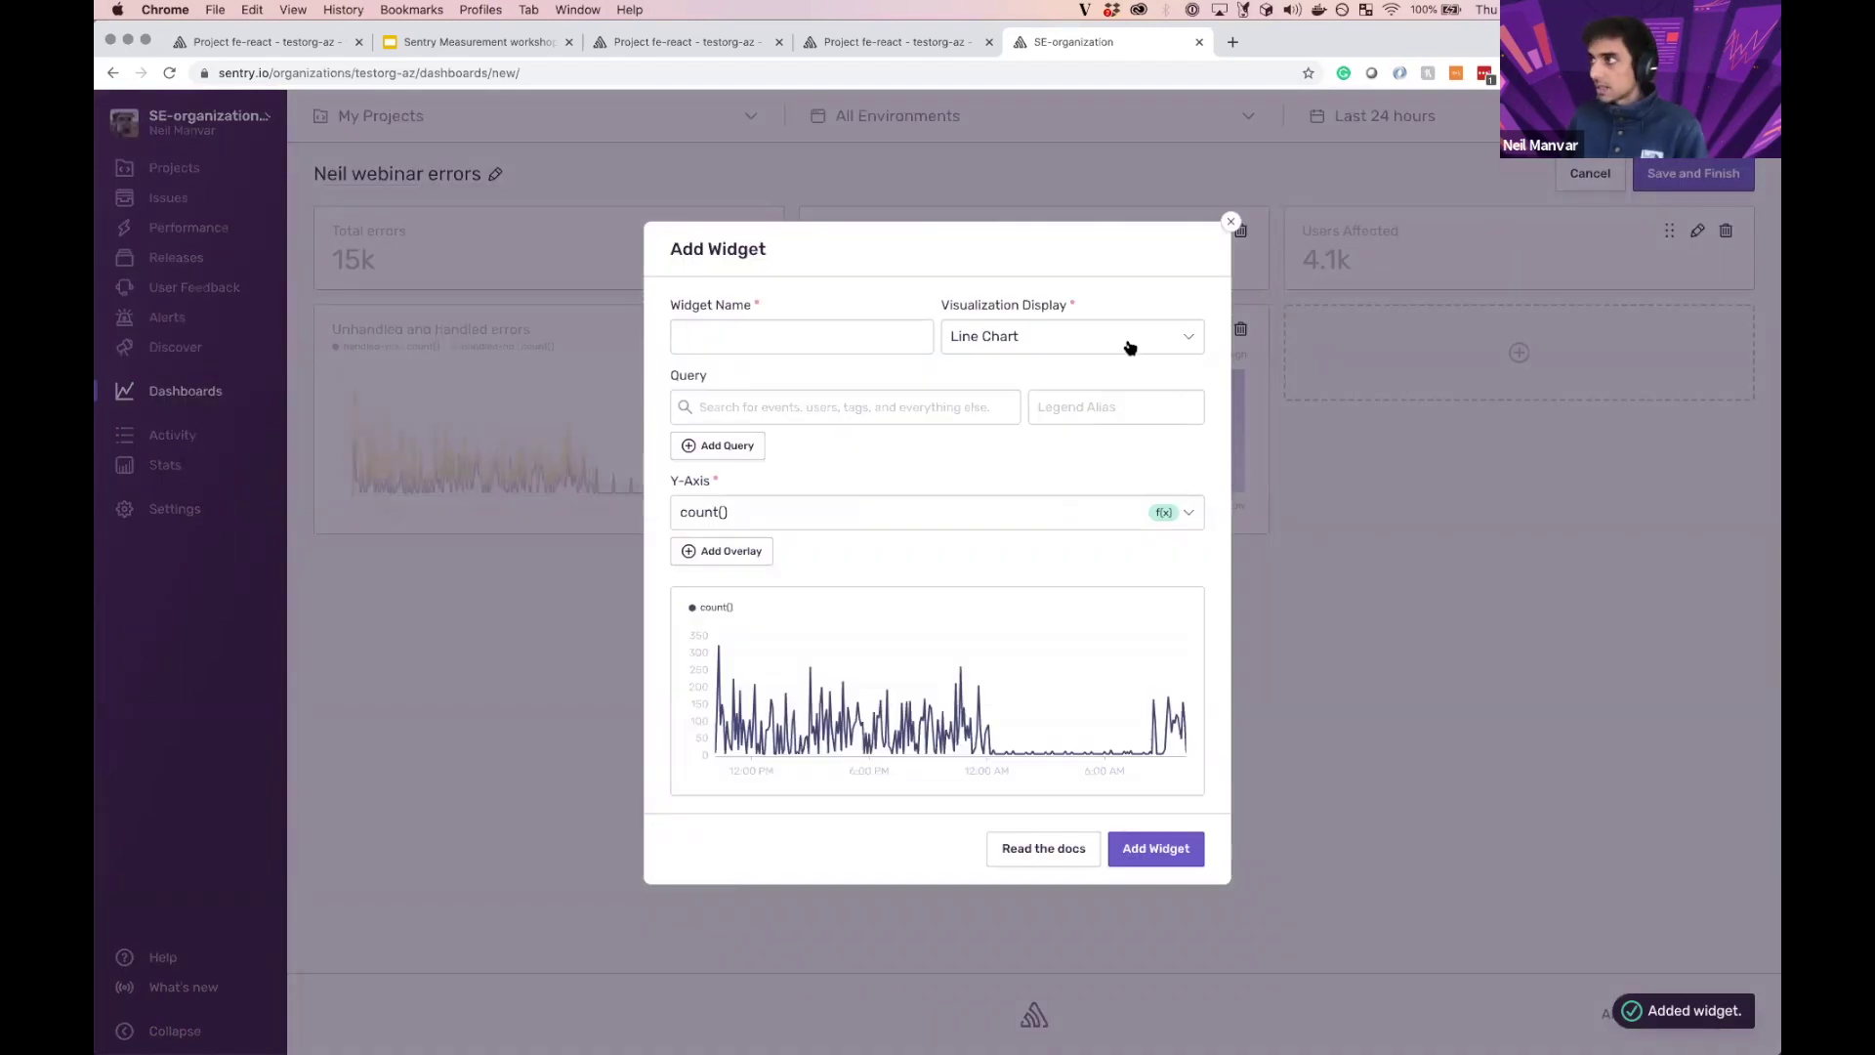
left_click(823, 336)
type("Release")
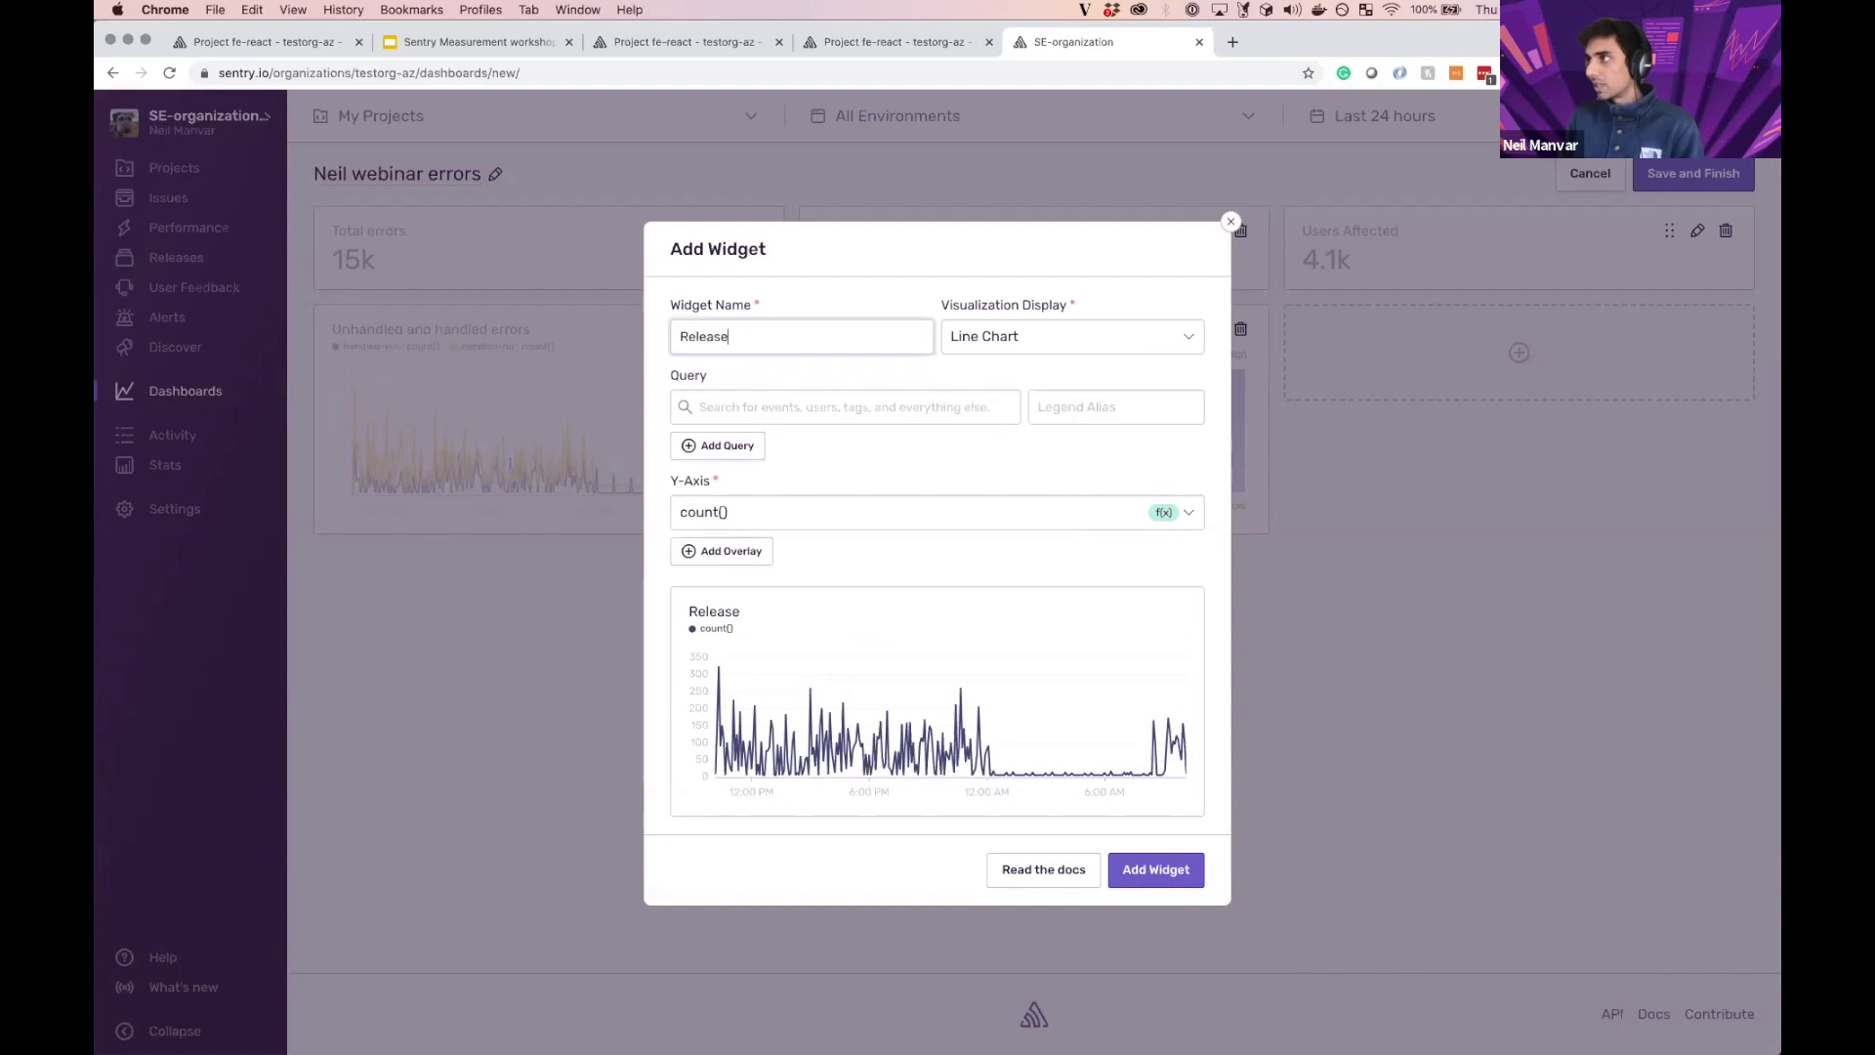
type("#")
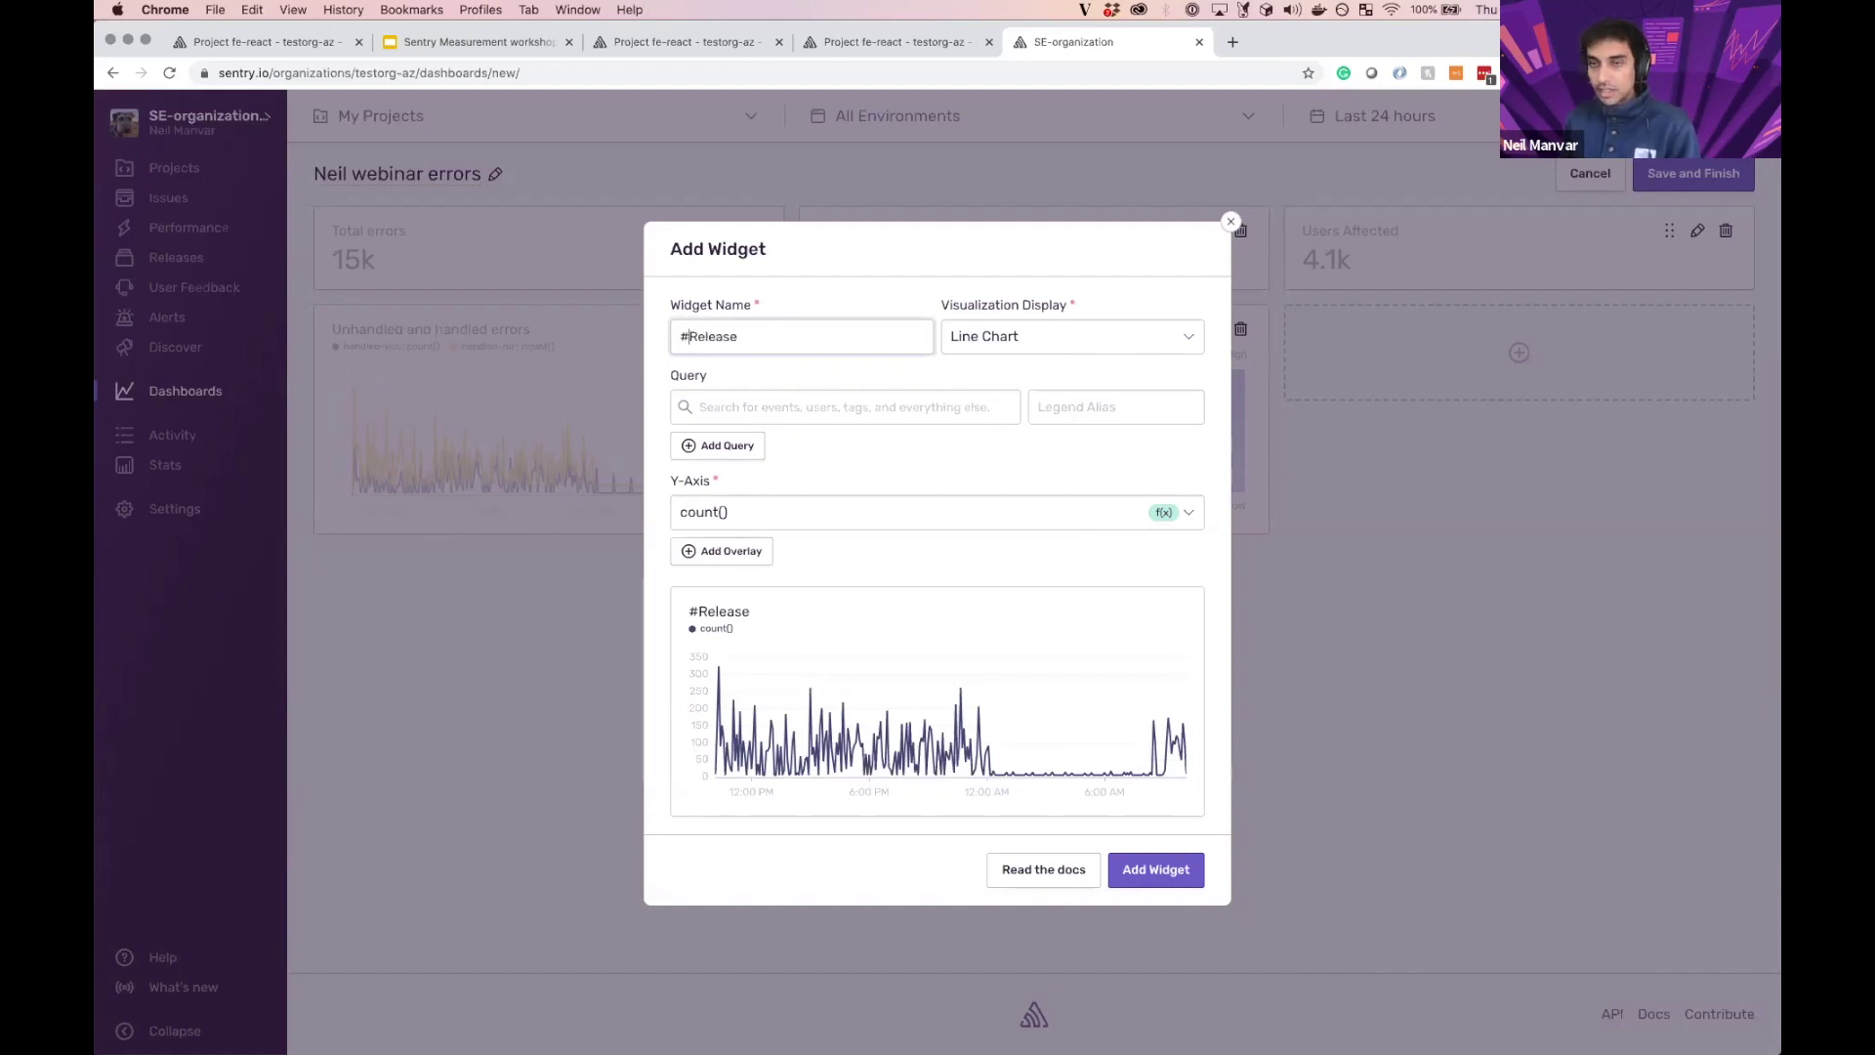
type(" vs uniq()")
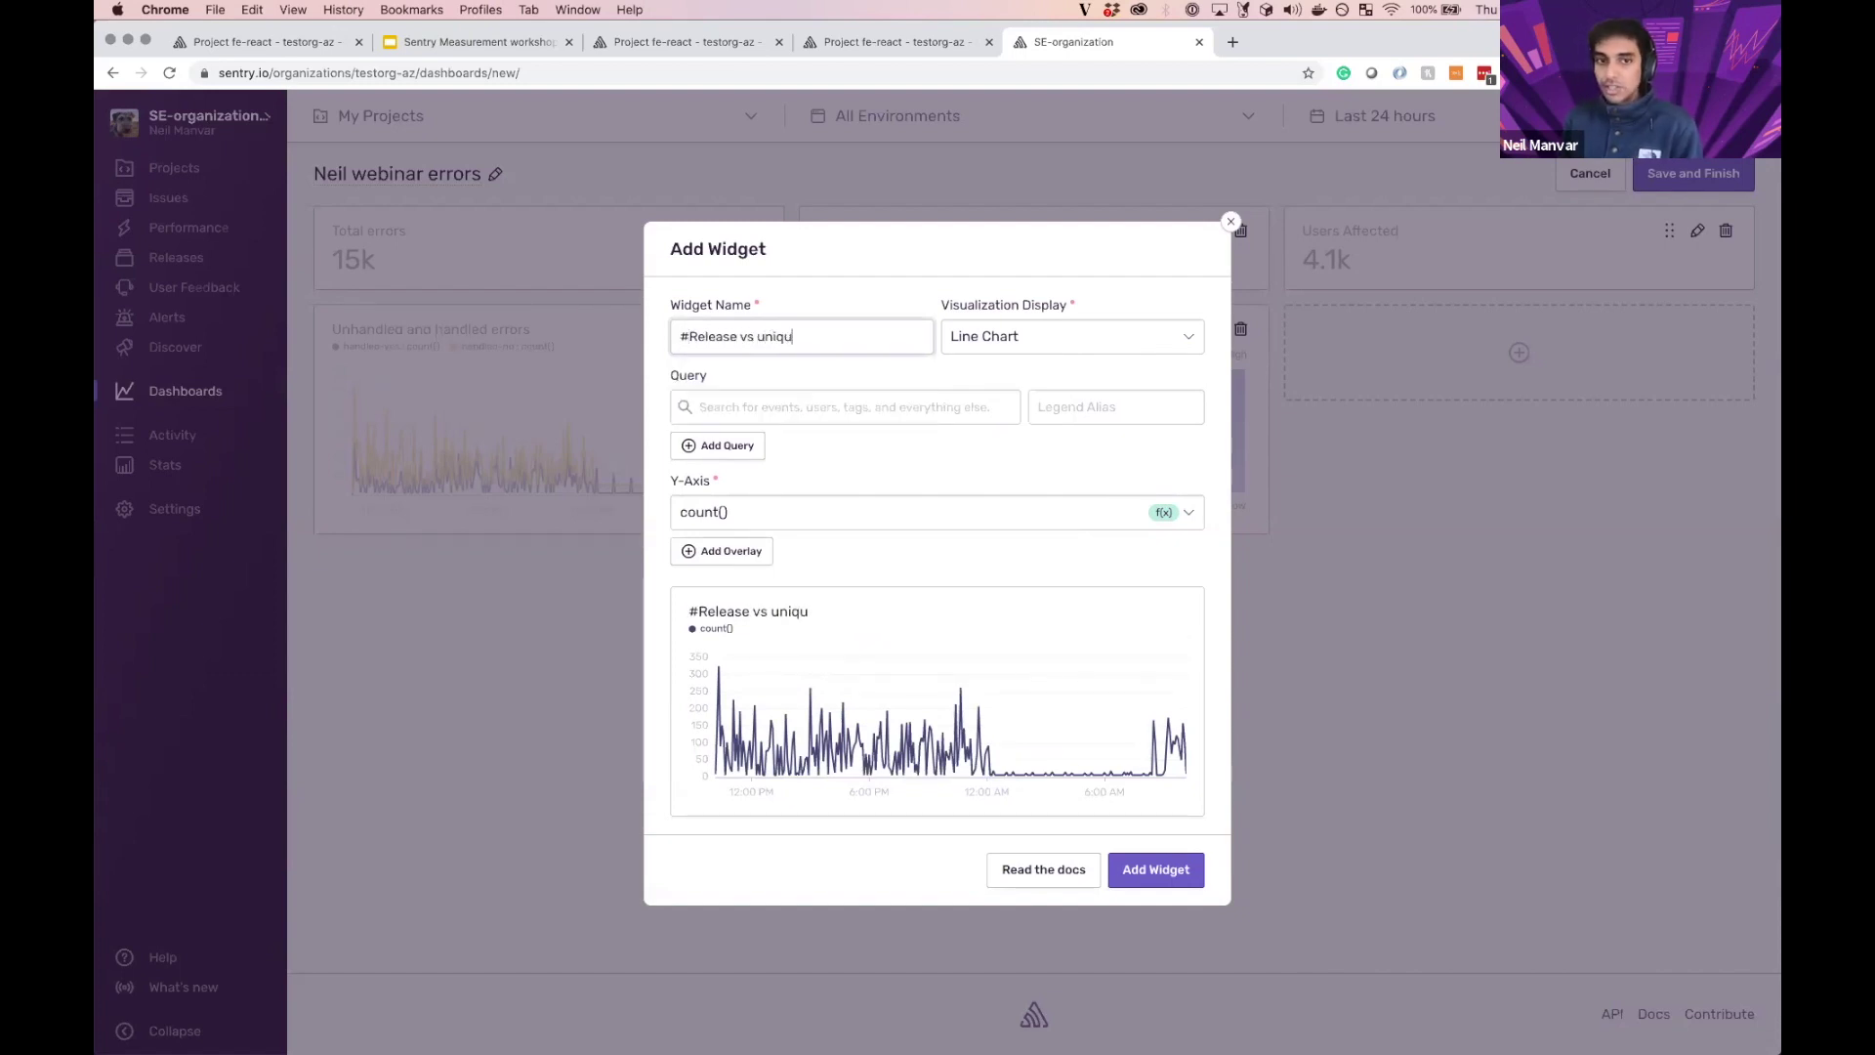
type("issues")
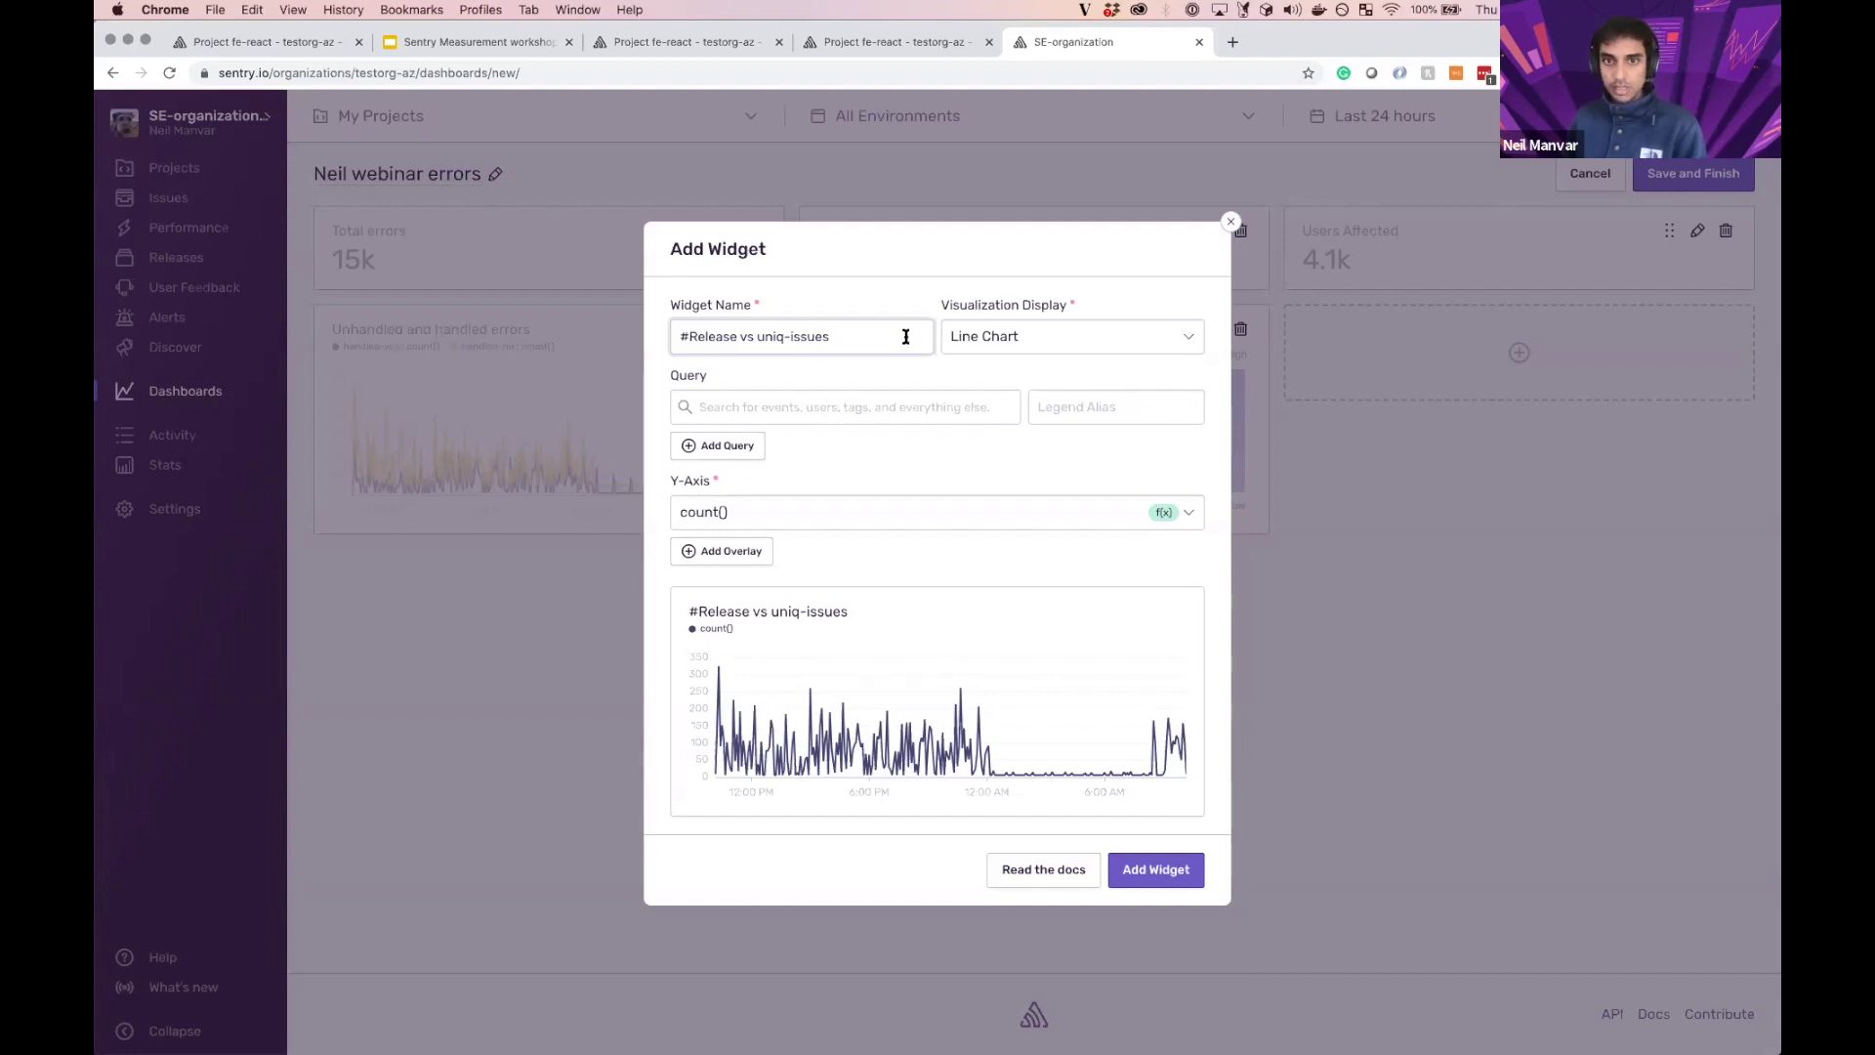
left_click(1096, 350)
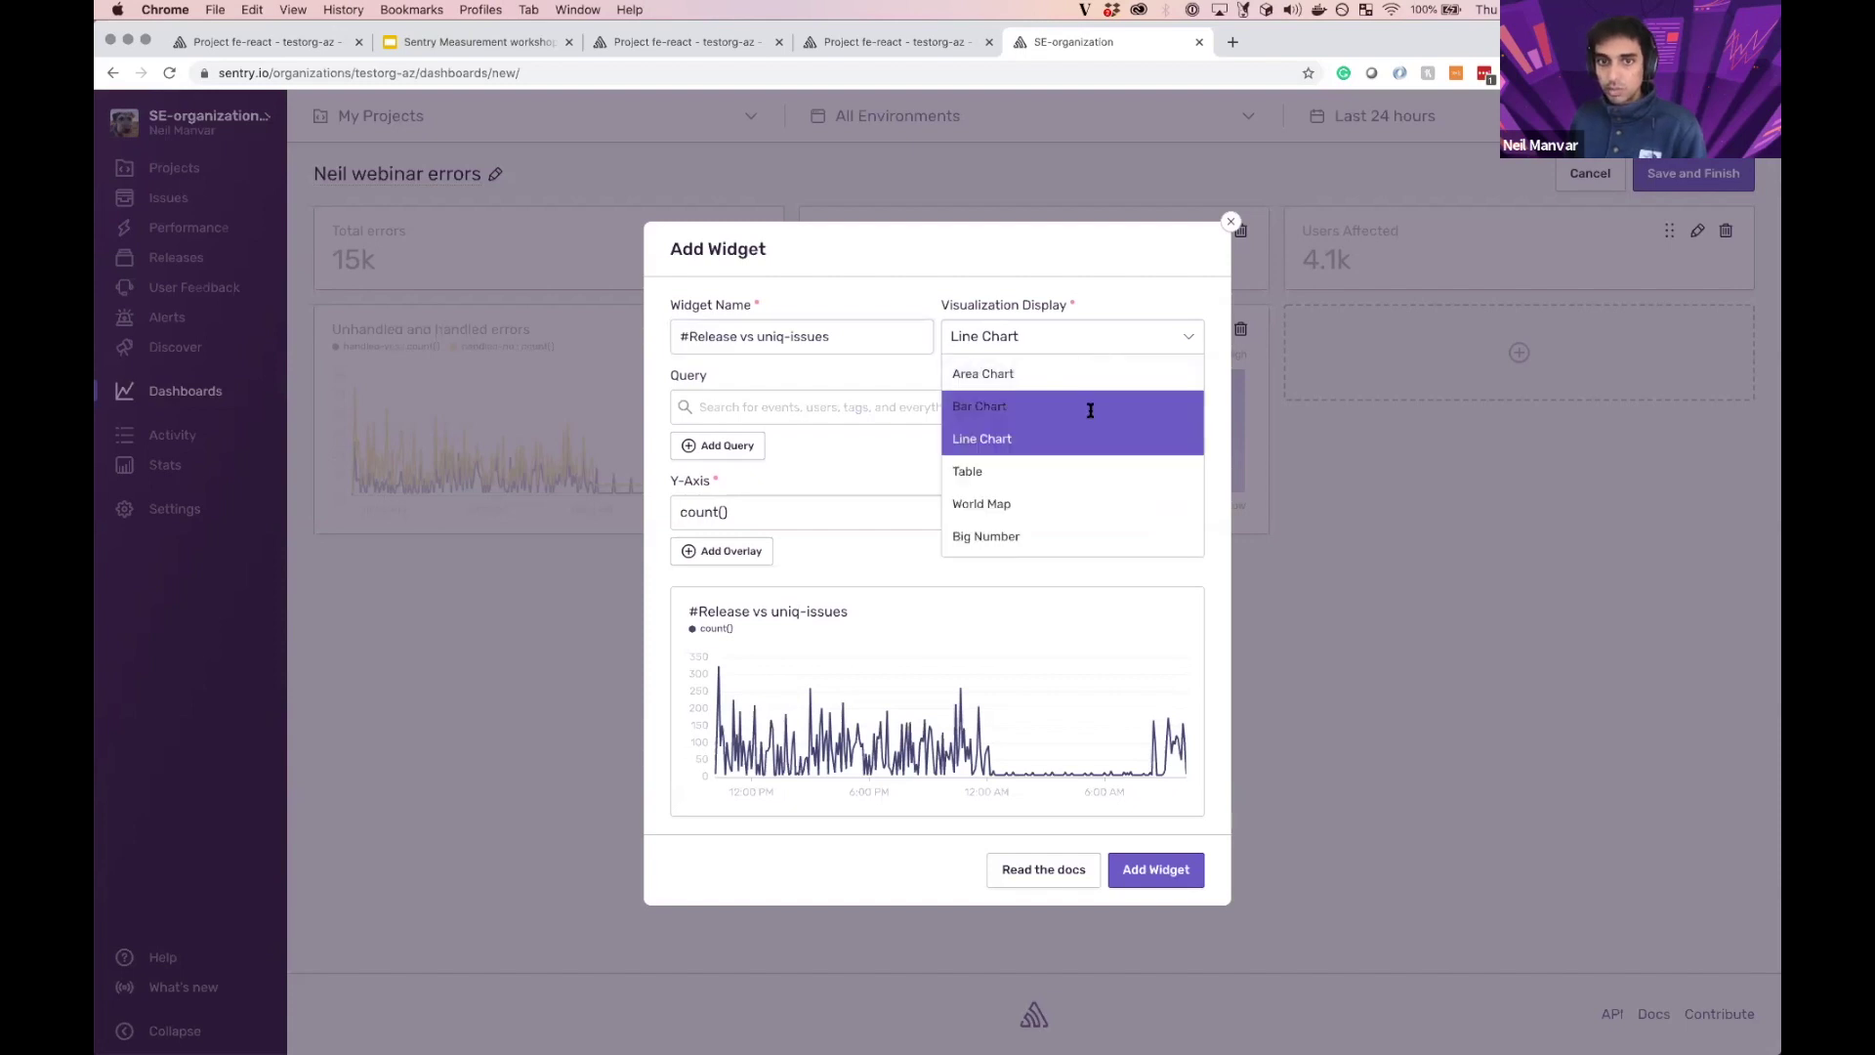
left_click(1091, 409)
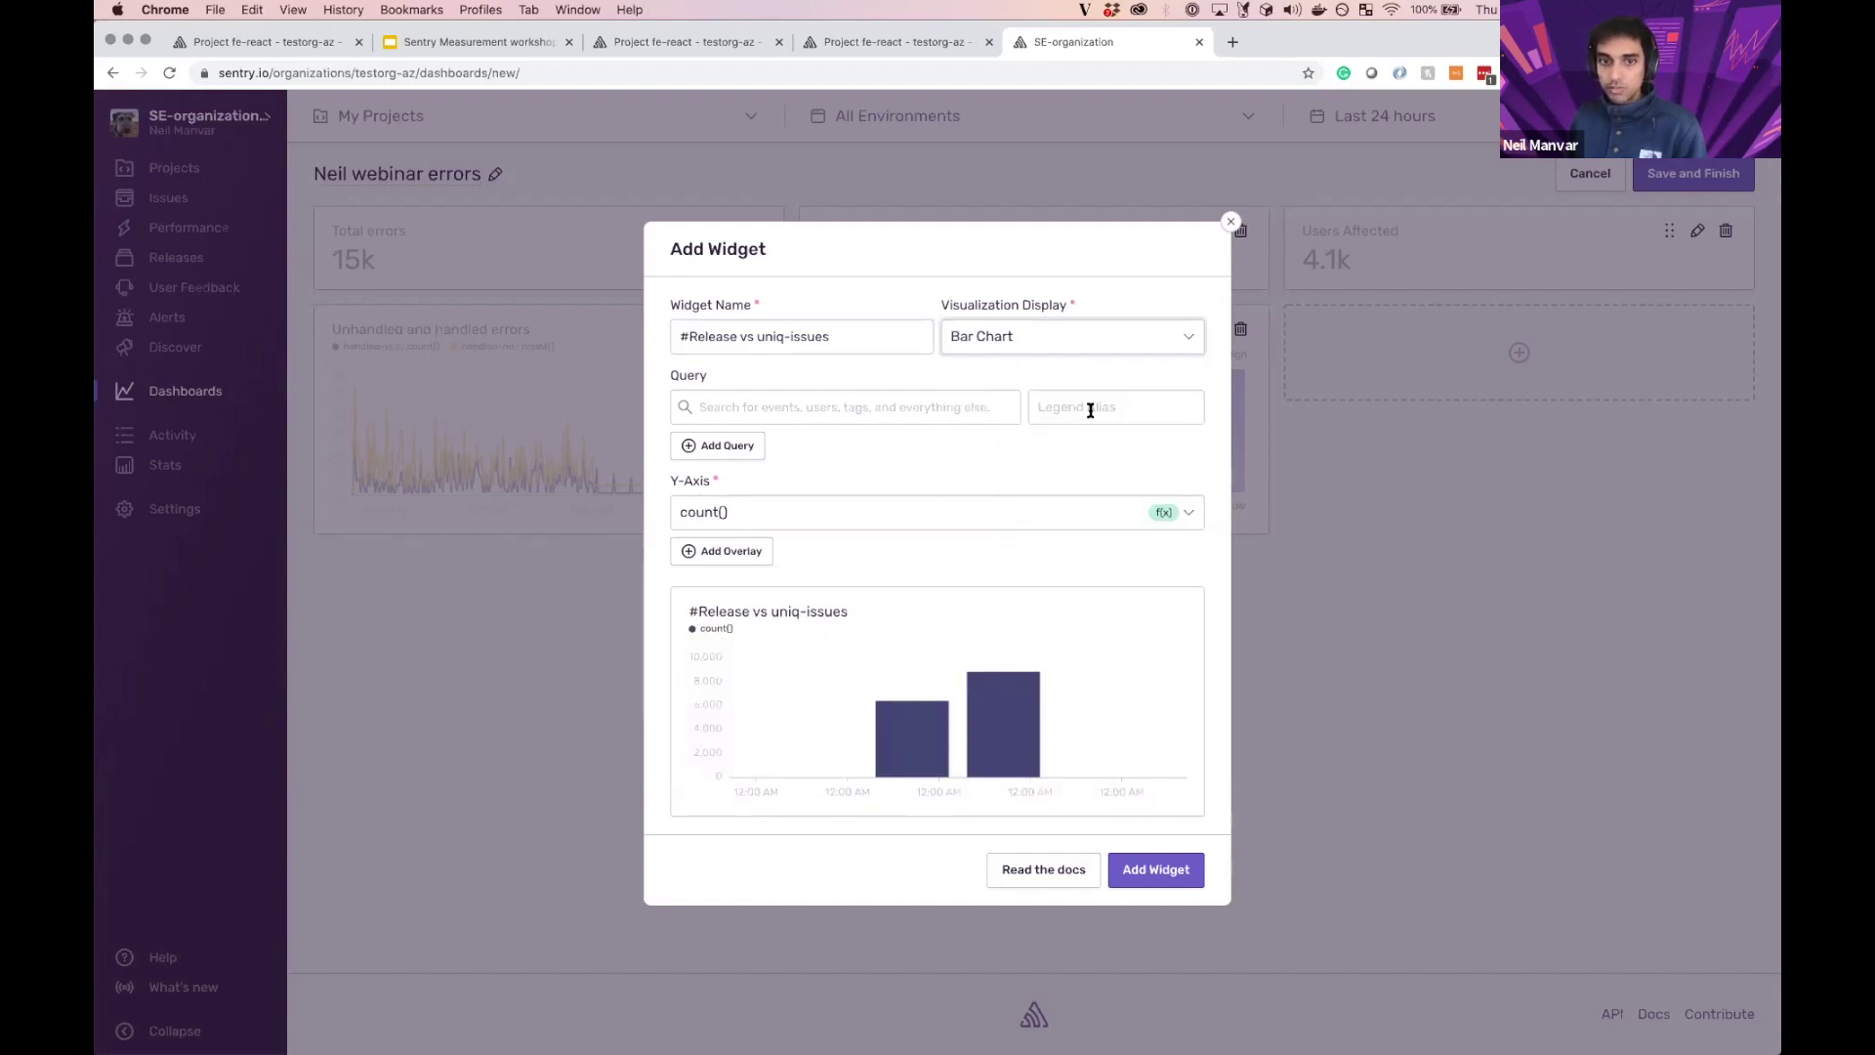
Step: Set the bar chart widget's query to !event.type:transaction
left_click(853, 395)
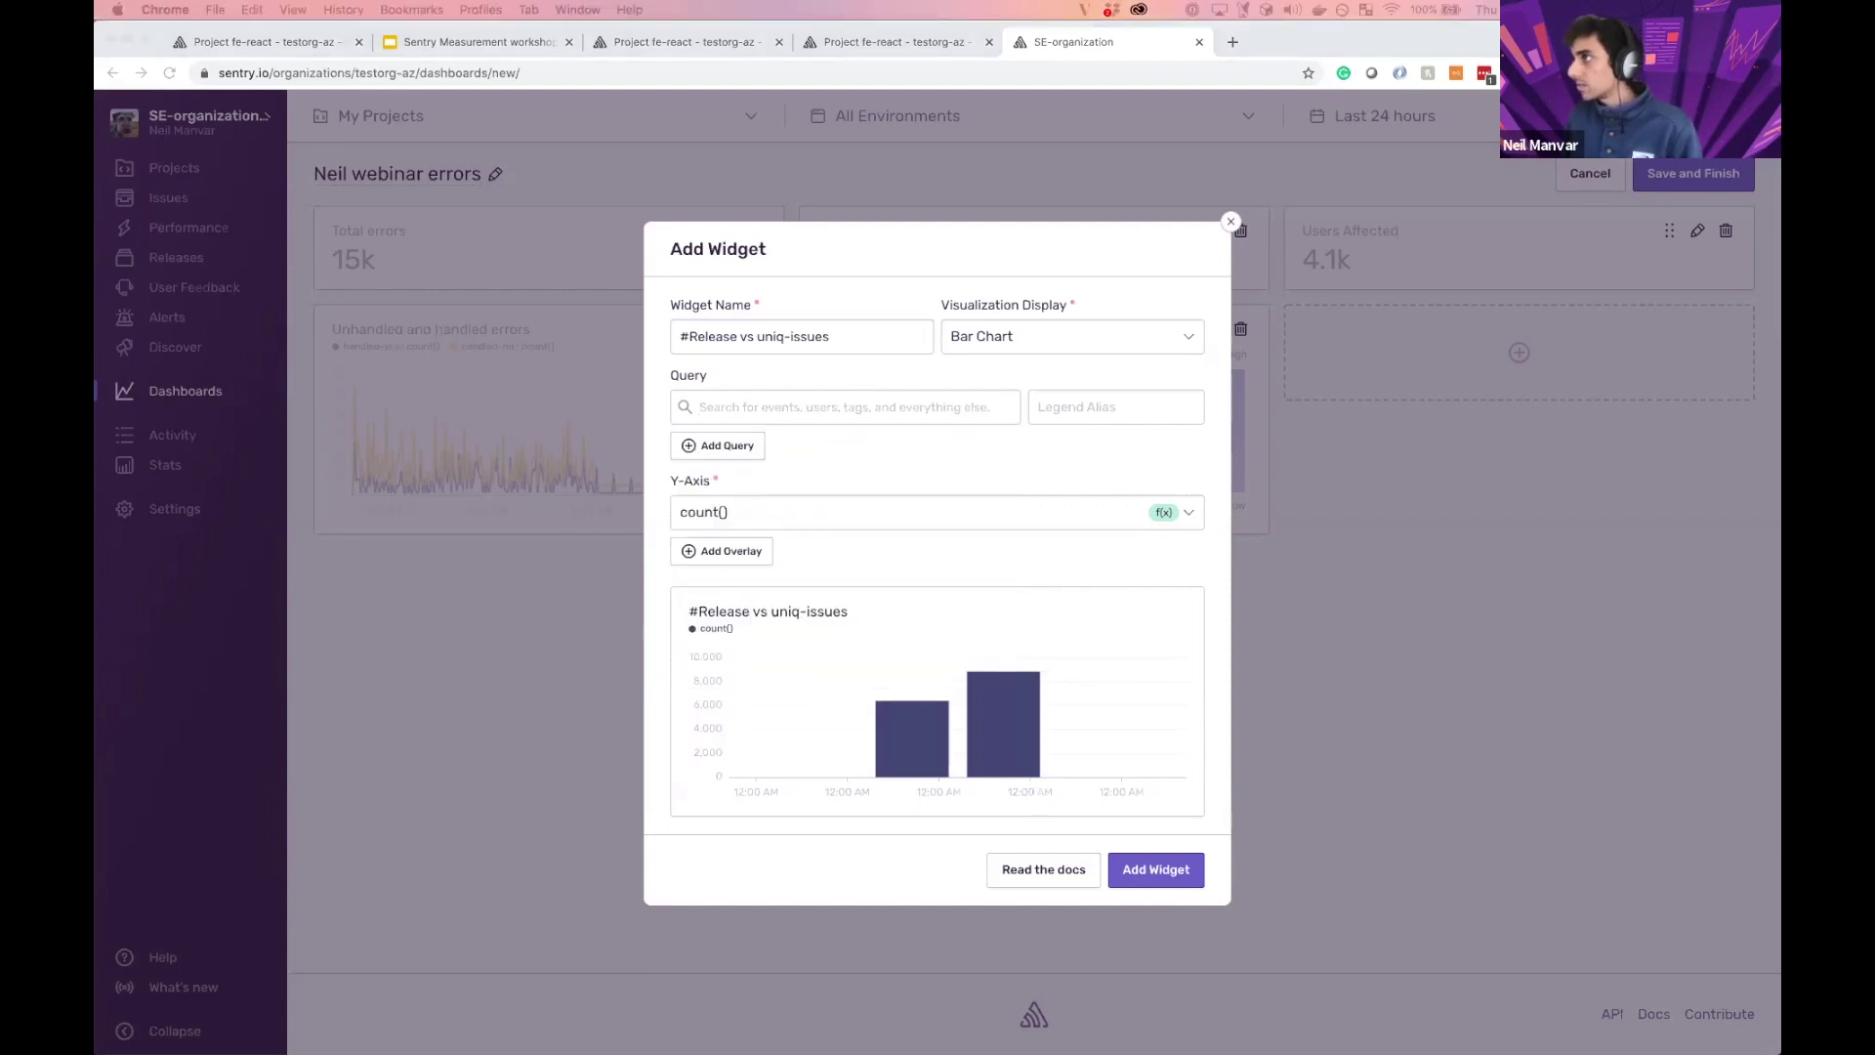
left_click(943, 398)
type("levent.type:trna")
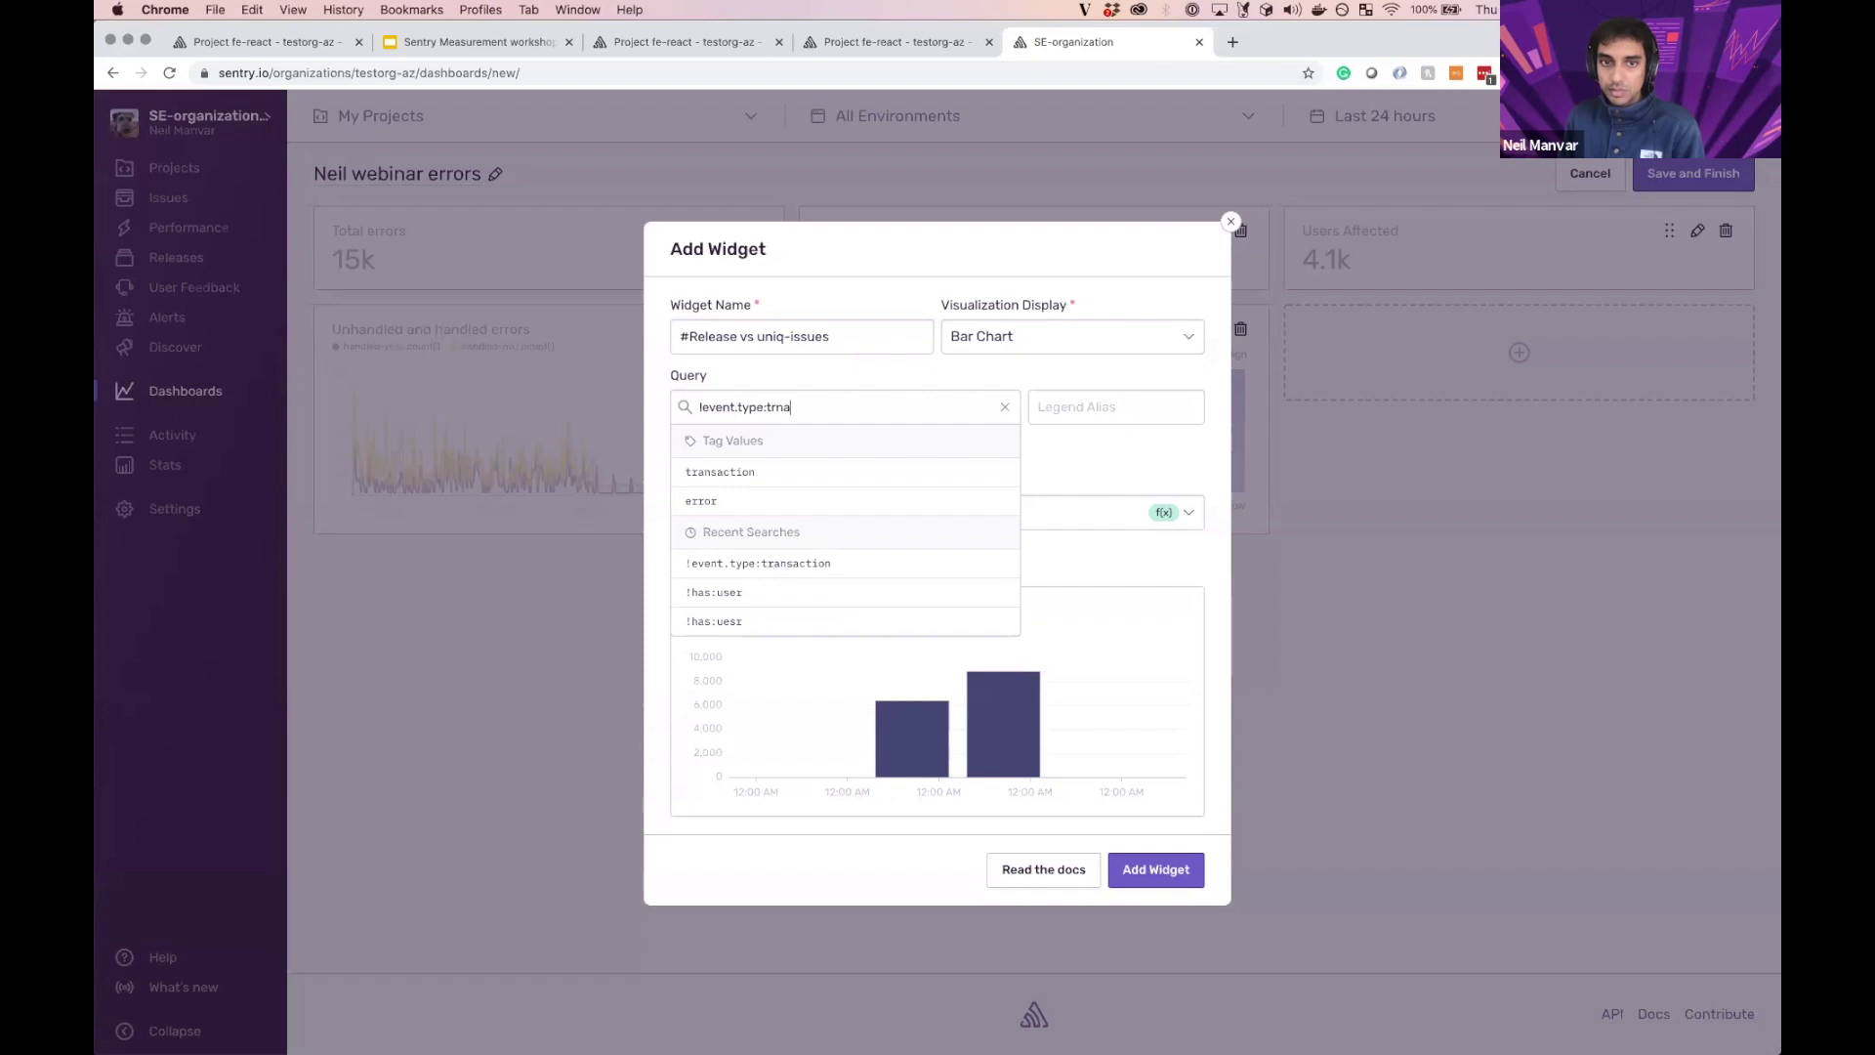
key("BackSpace")
key("BackSpace")
type("ansc")
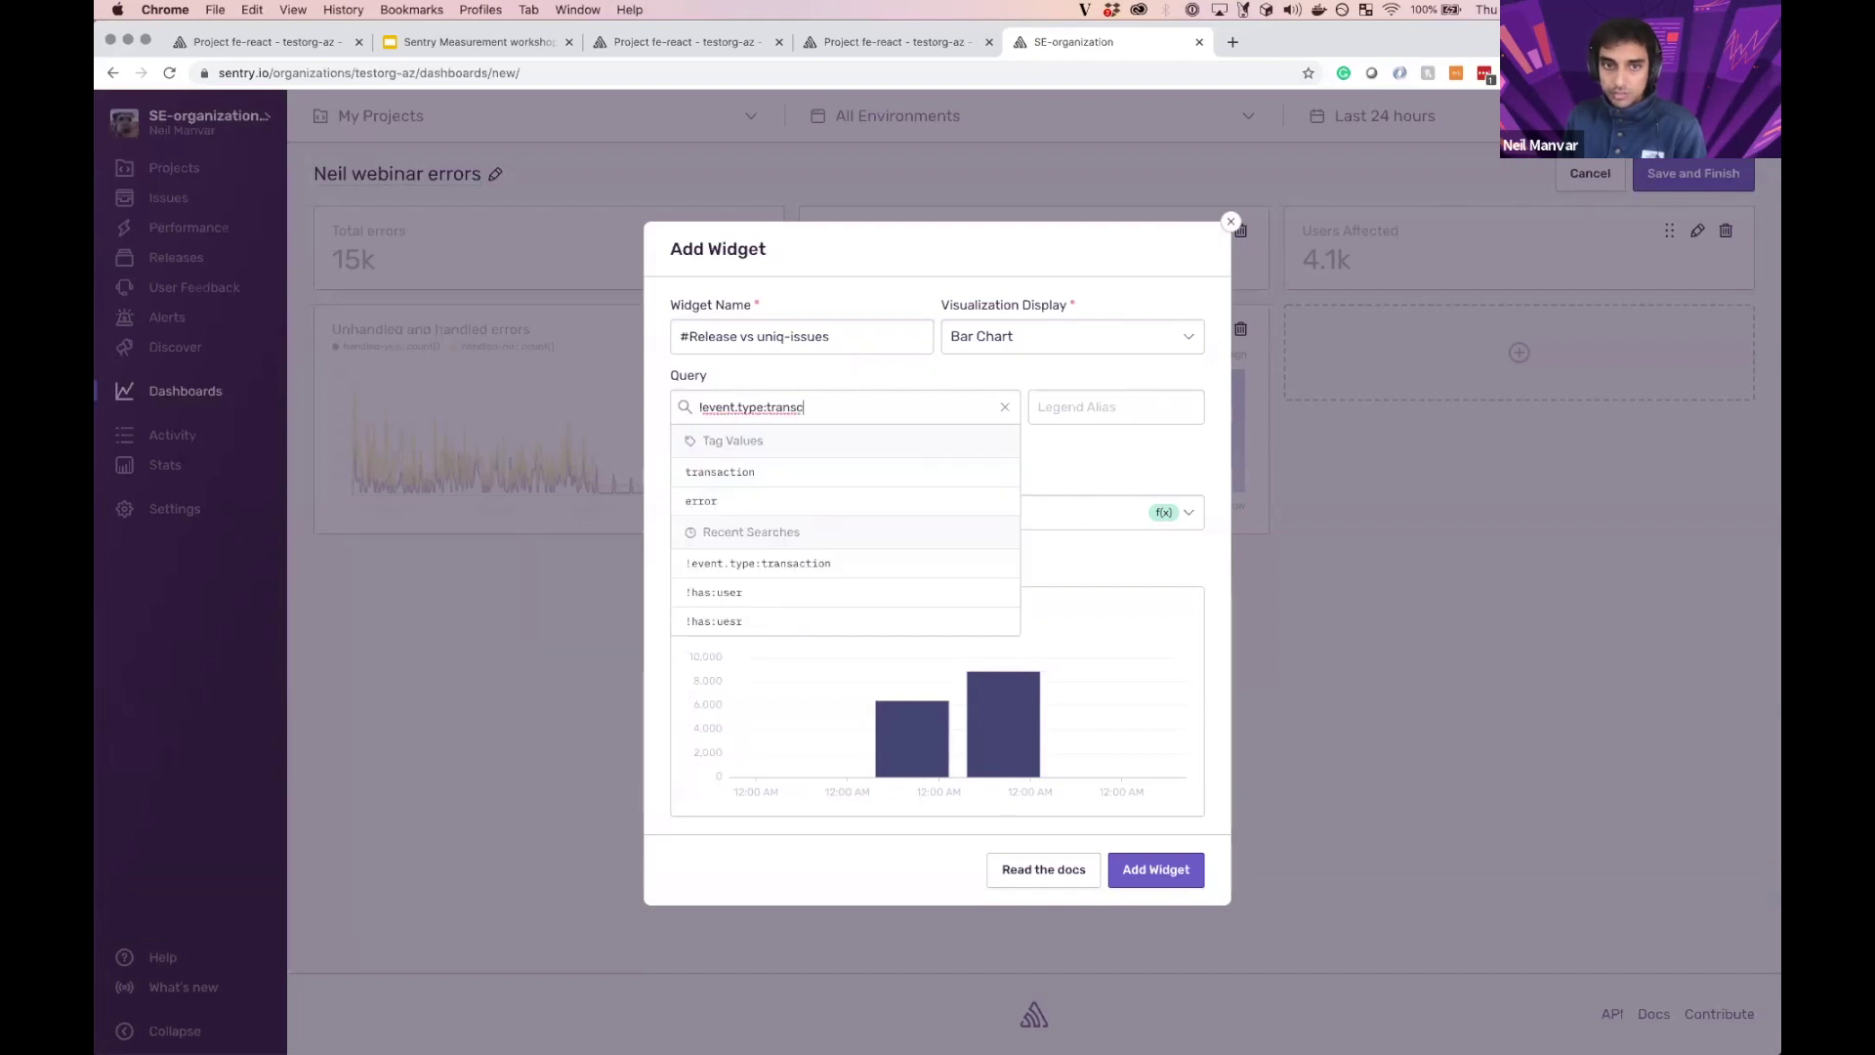
key("BackSpace")
type("action")
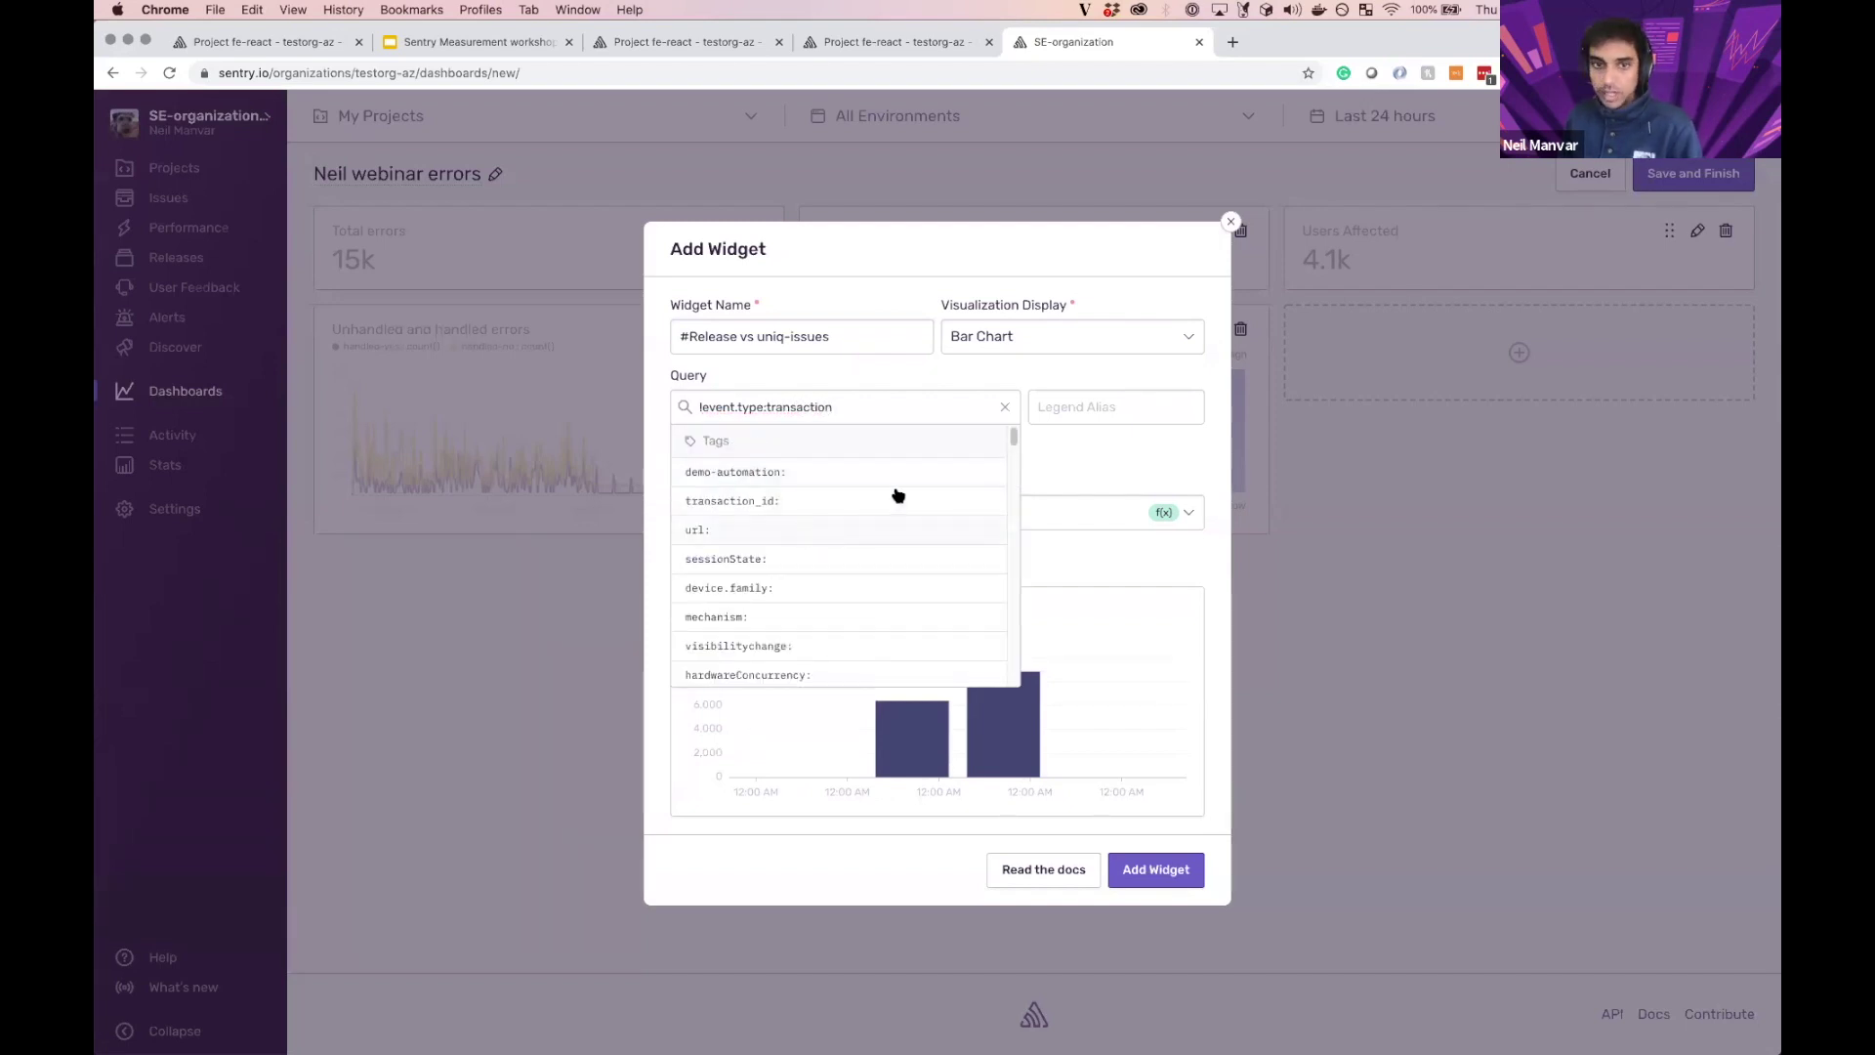
left_click(1081, 461)
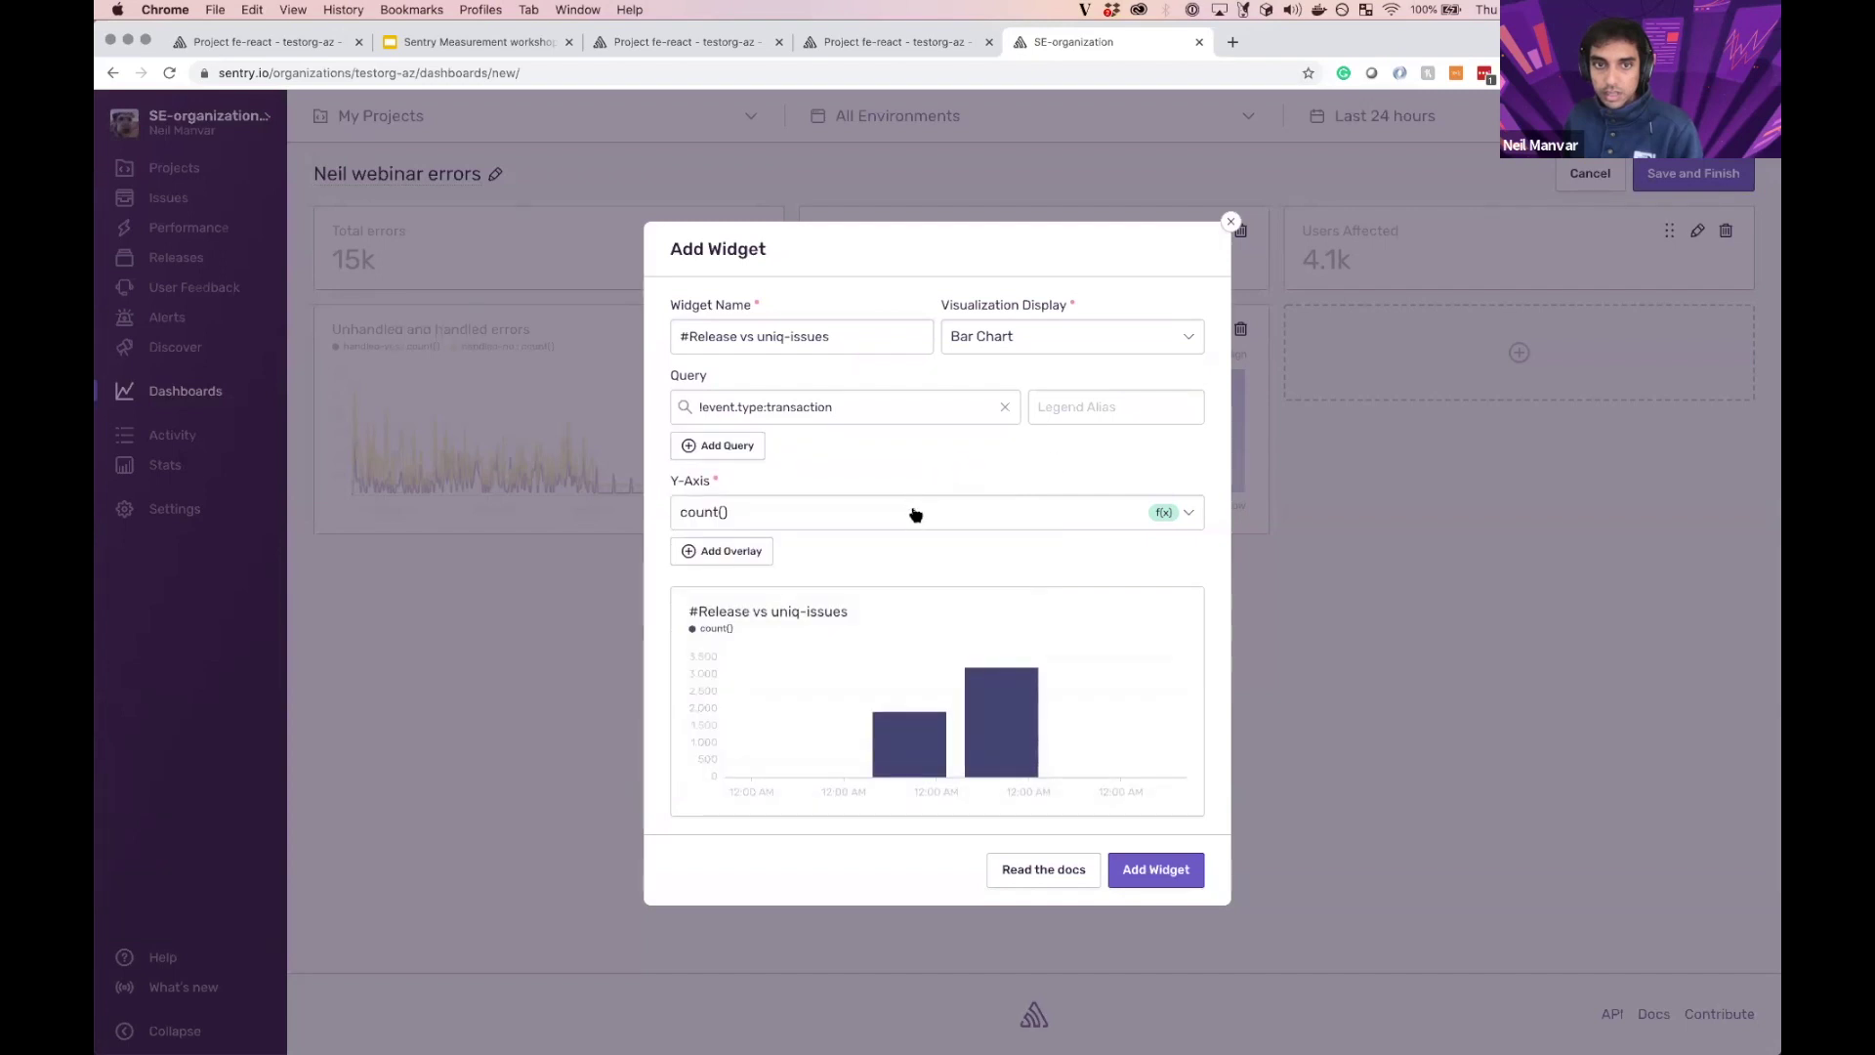
Step: Add an overlay row to the bar chart and set the first Y-axis to count_unique of release
left_click(748, 552)
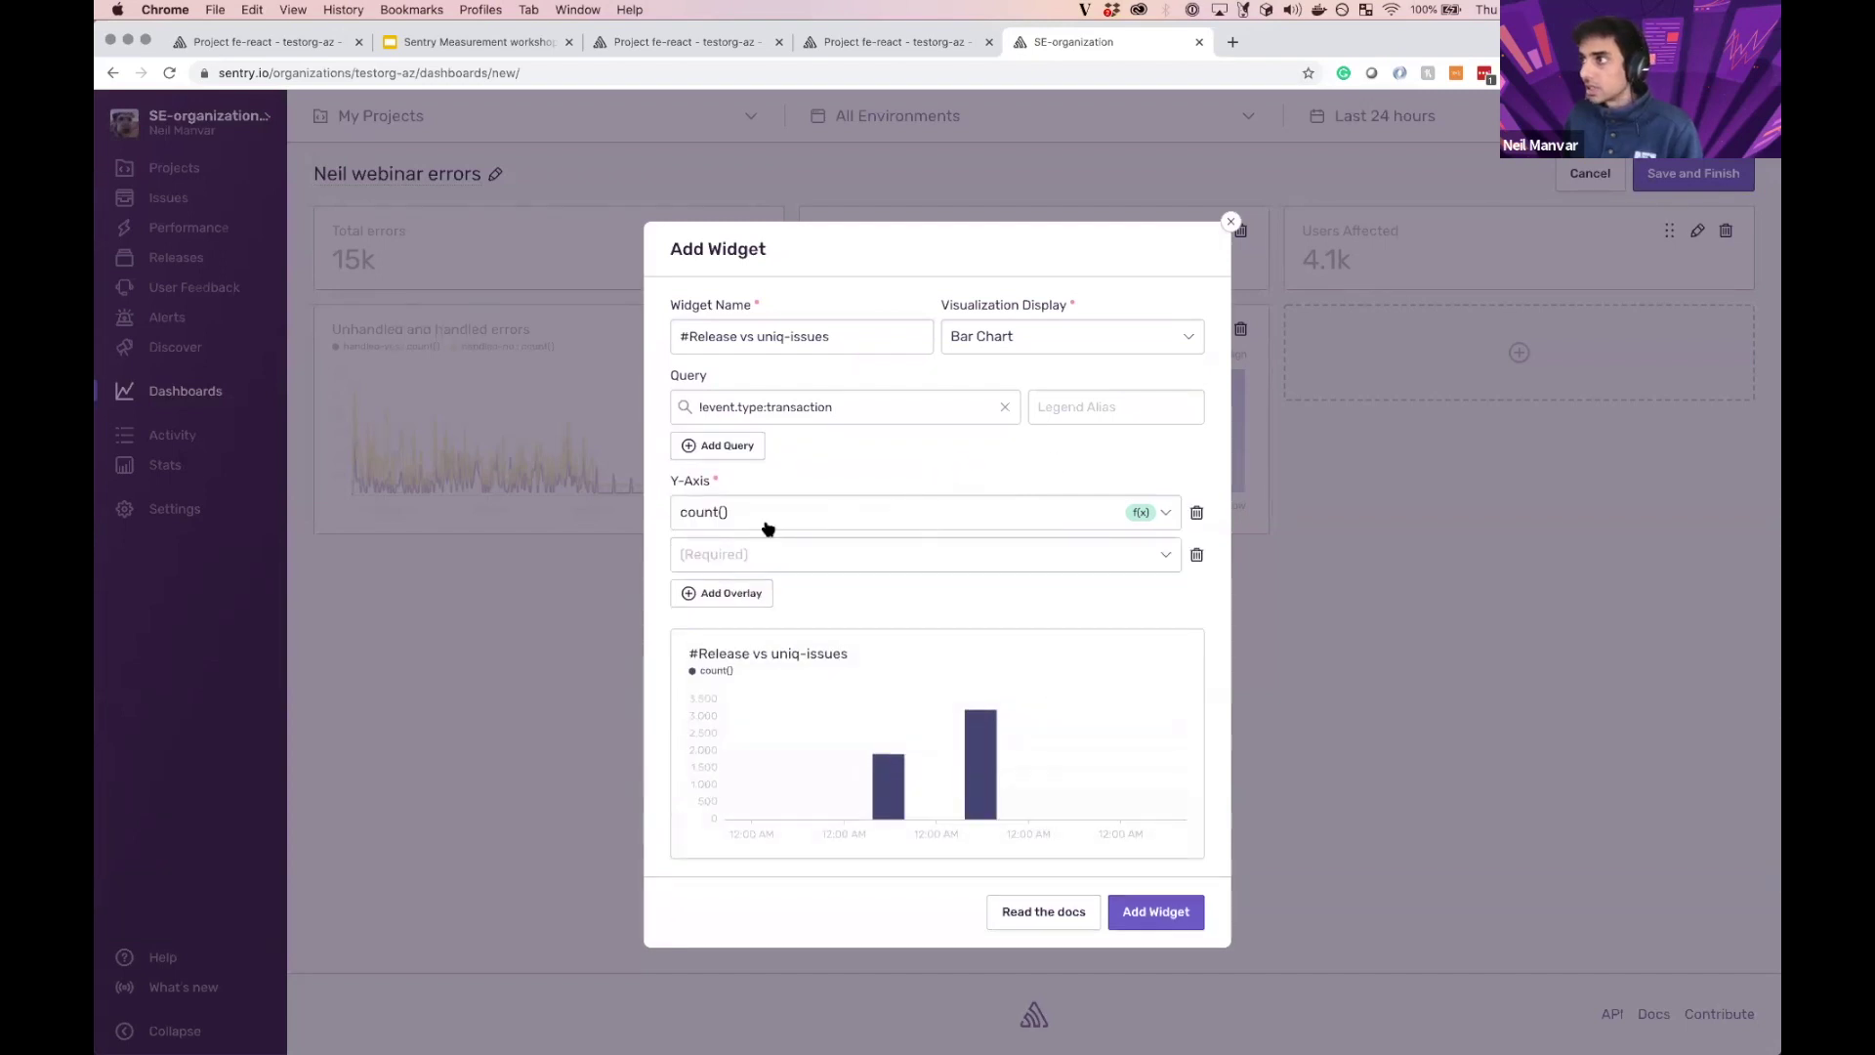
left_click(768, 529)
left_click(778, 581)
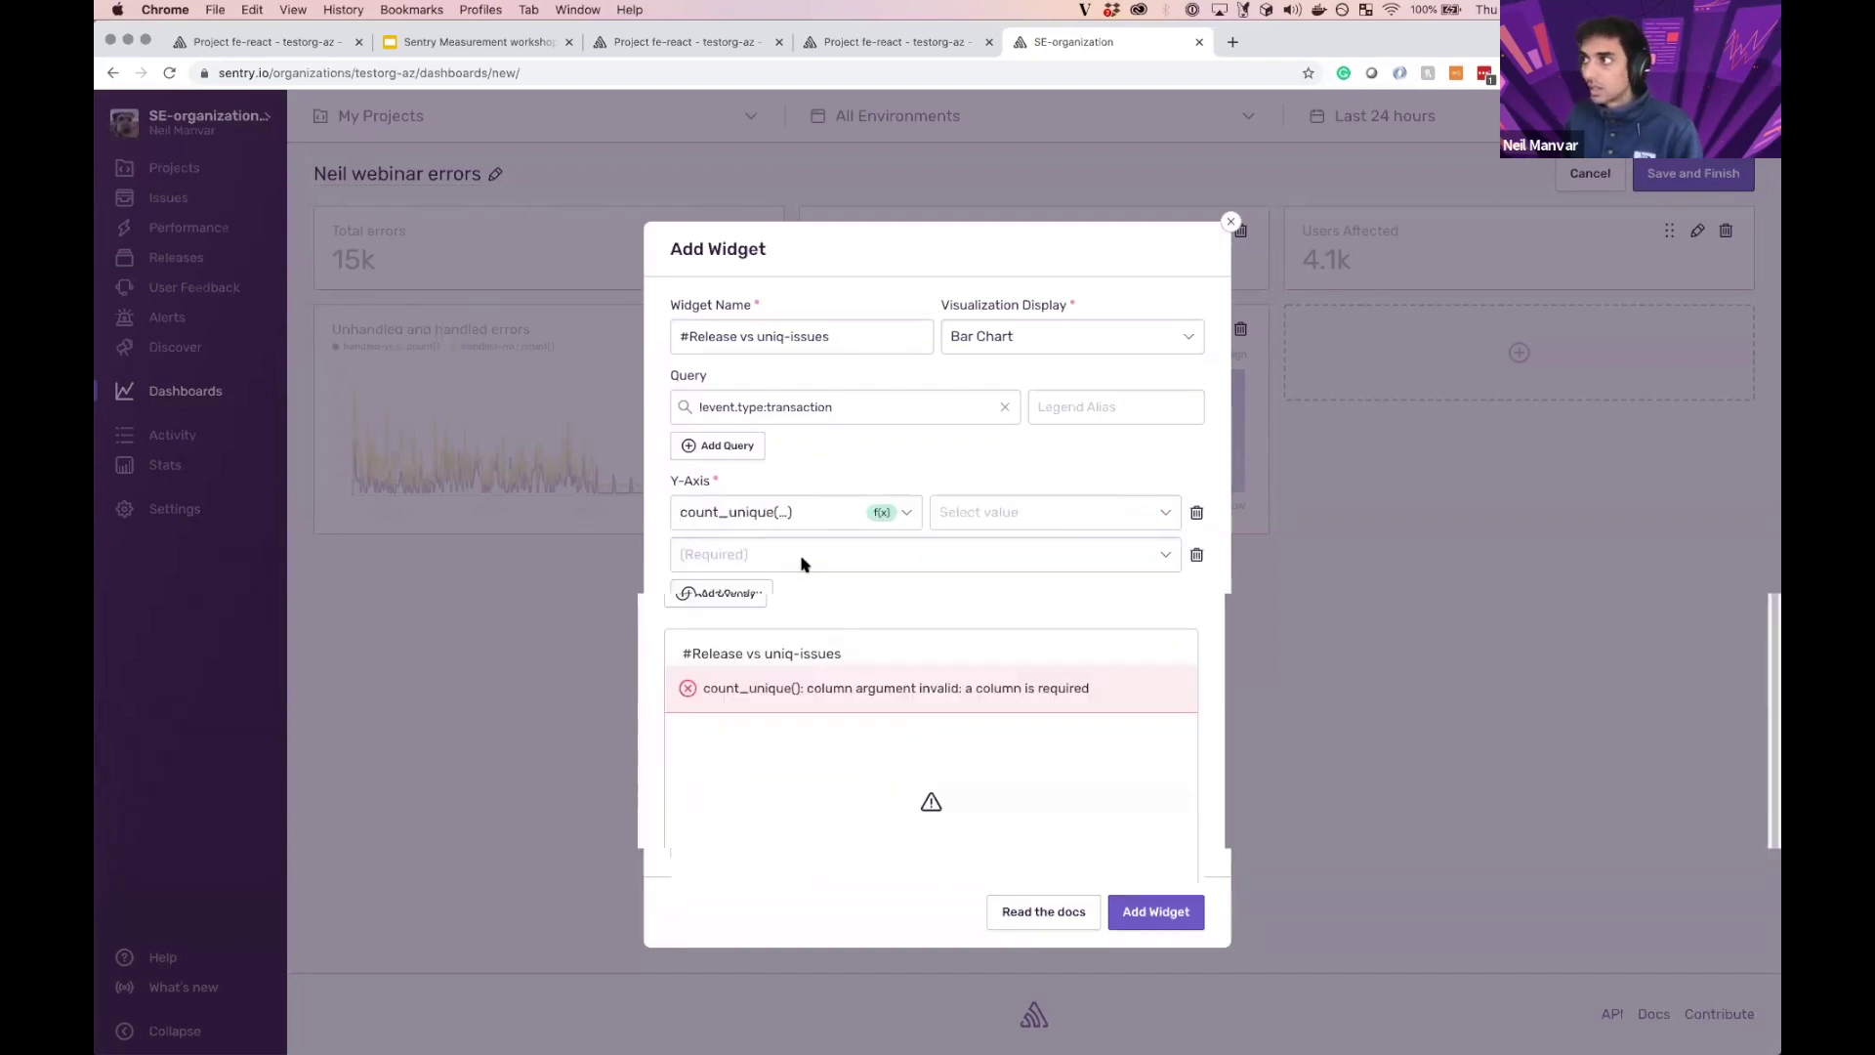
left_click(1073, 510)
type("re")
left_click(1068, 540)
Step: Complete the bar chart widget with a count_unique of issue overlay and save the dashboard with it
left_click(924, 555)
type("c")
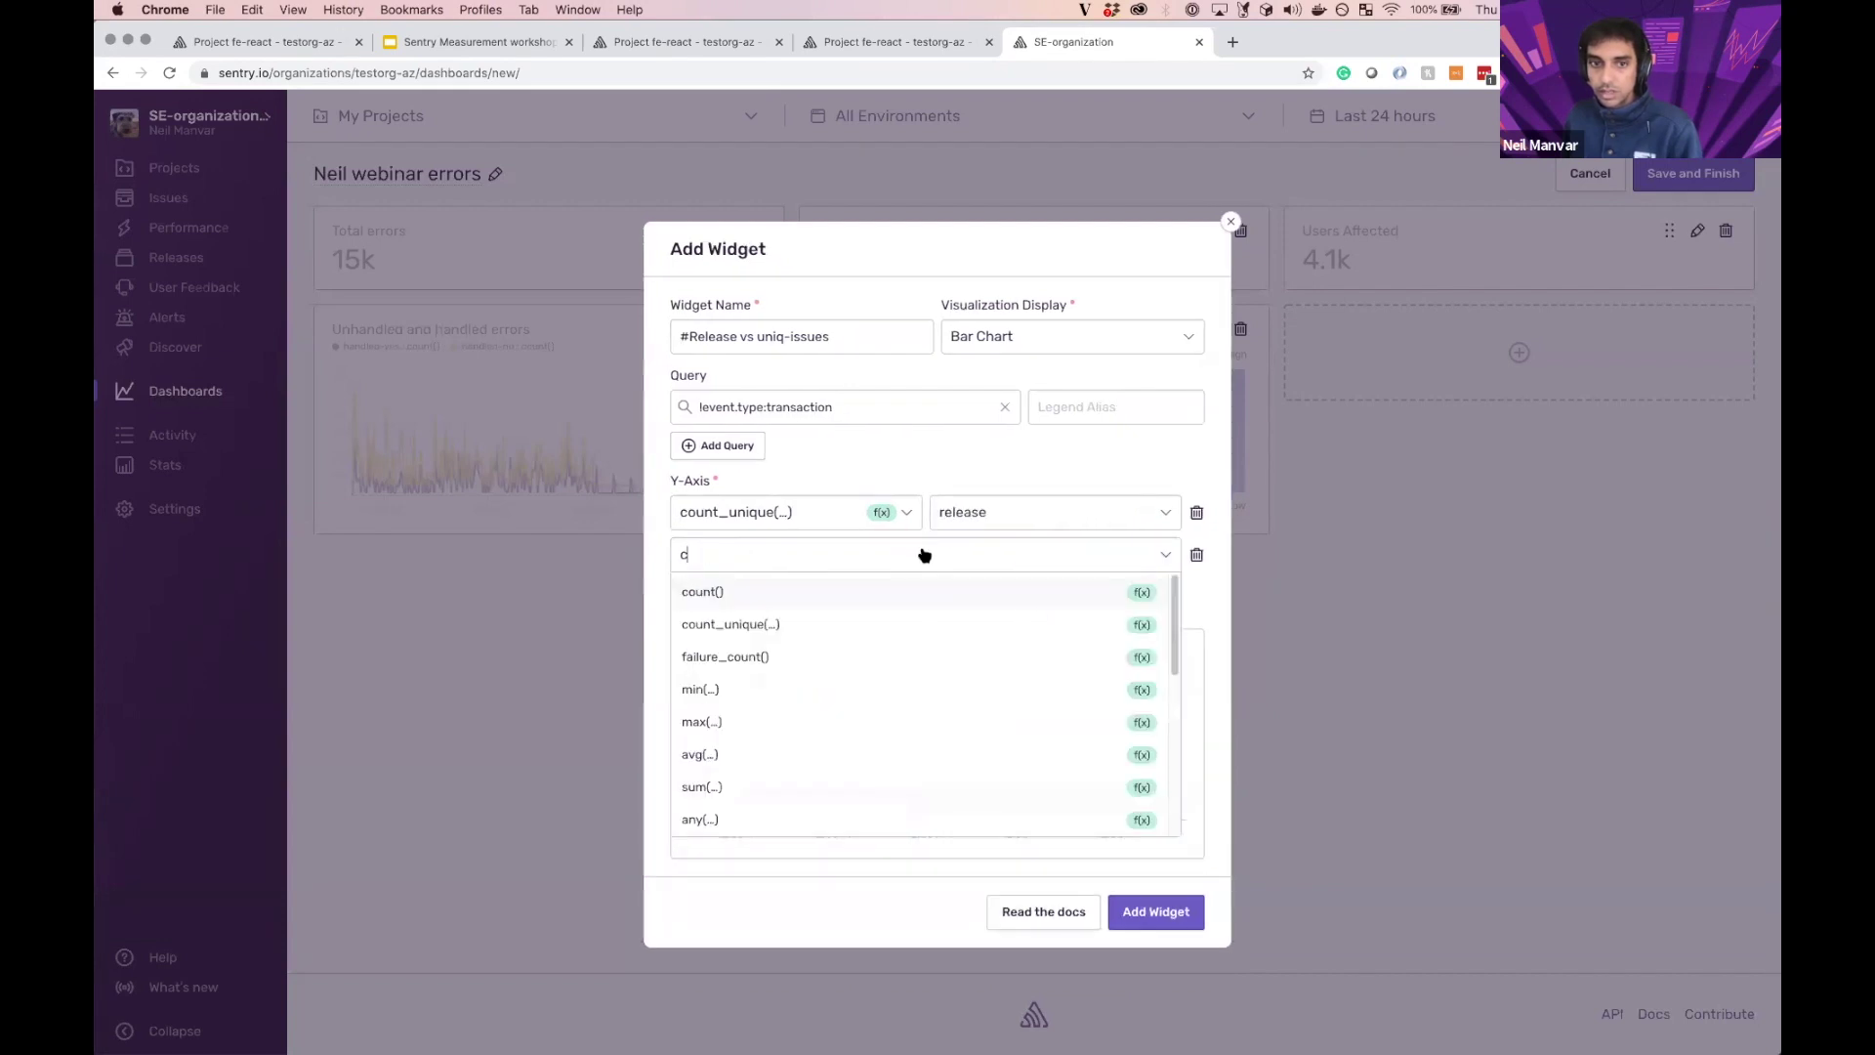
left_click(928, 622)
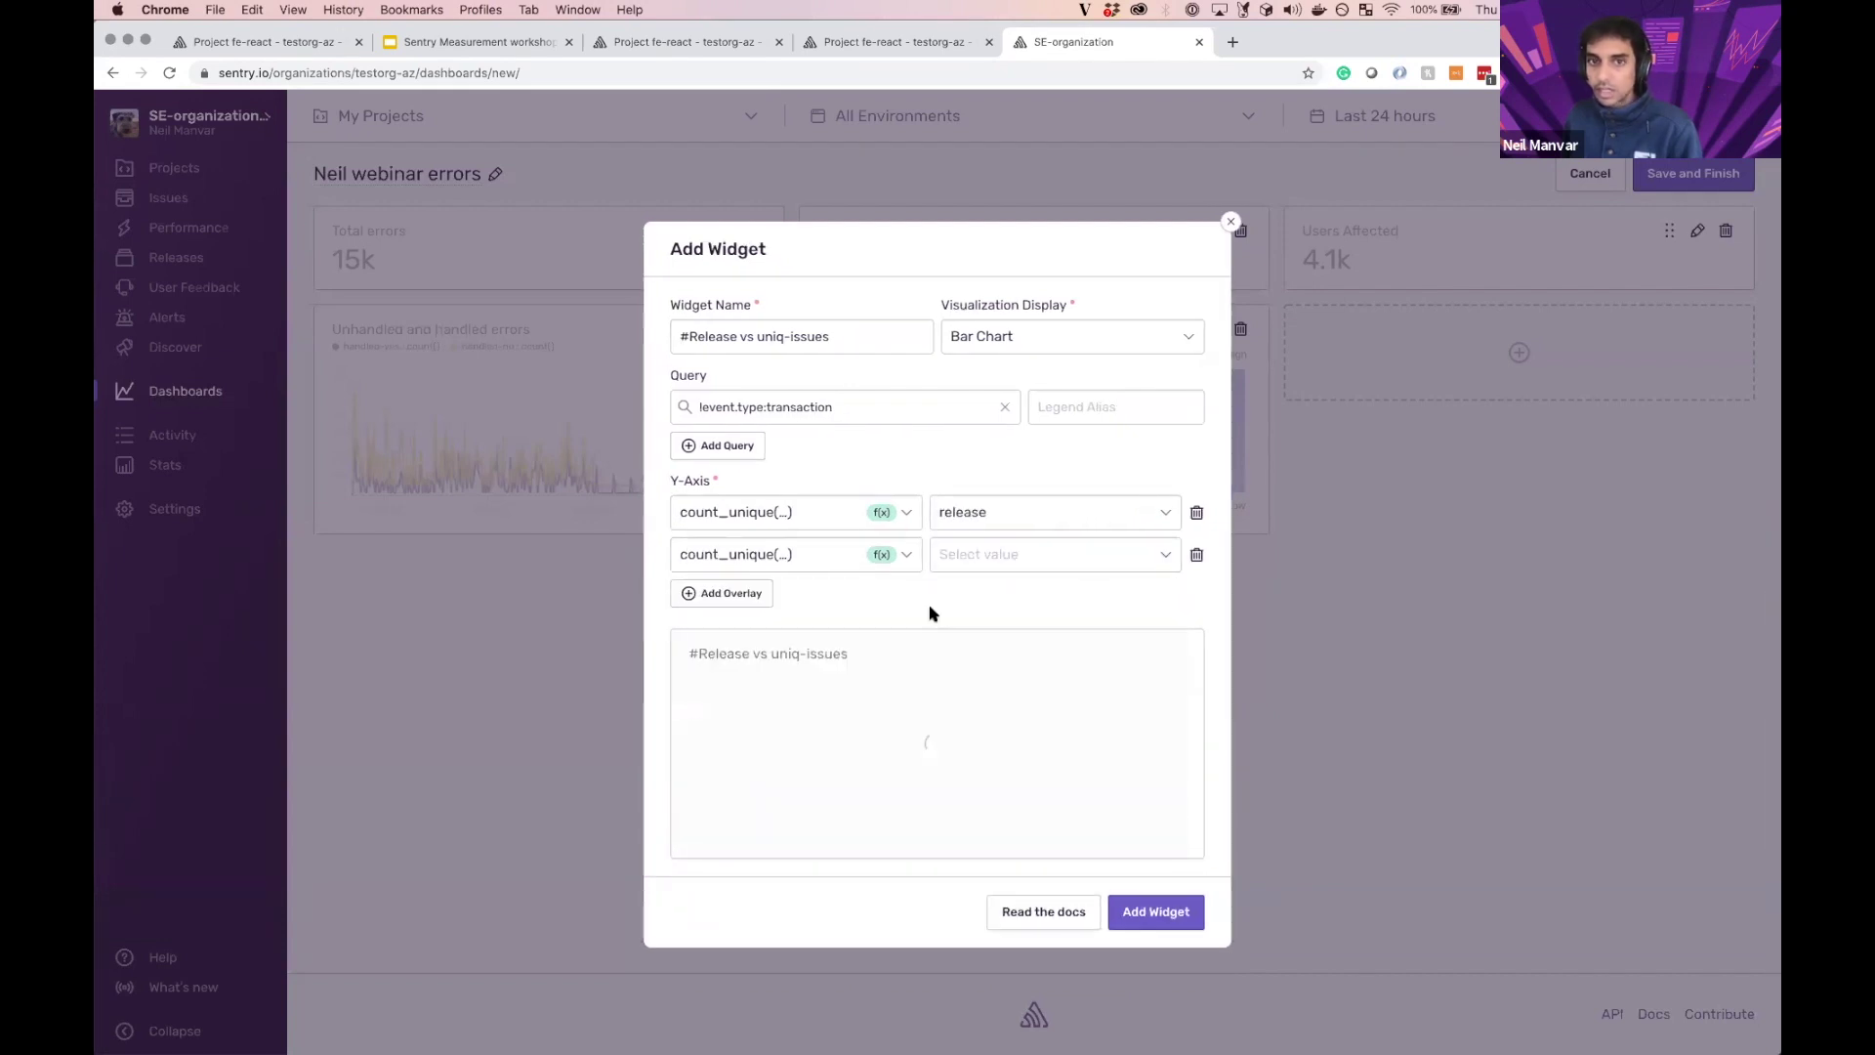
left_click(1043, 552)
type("issue")
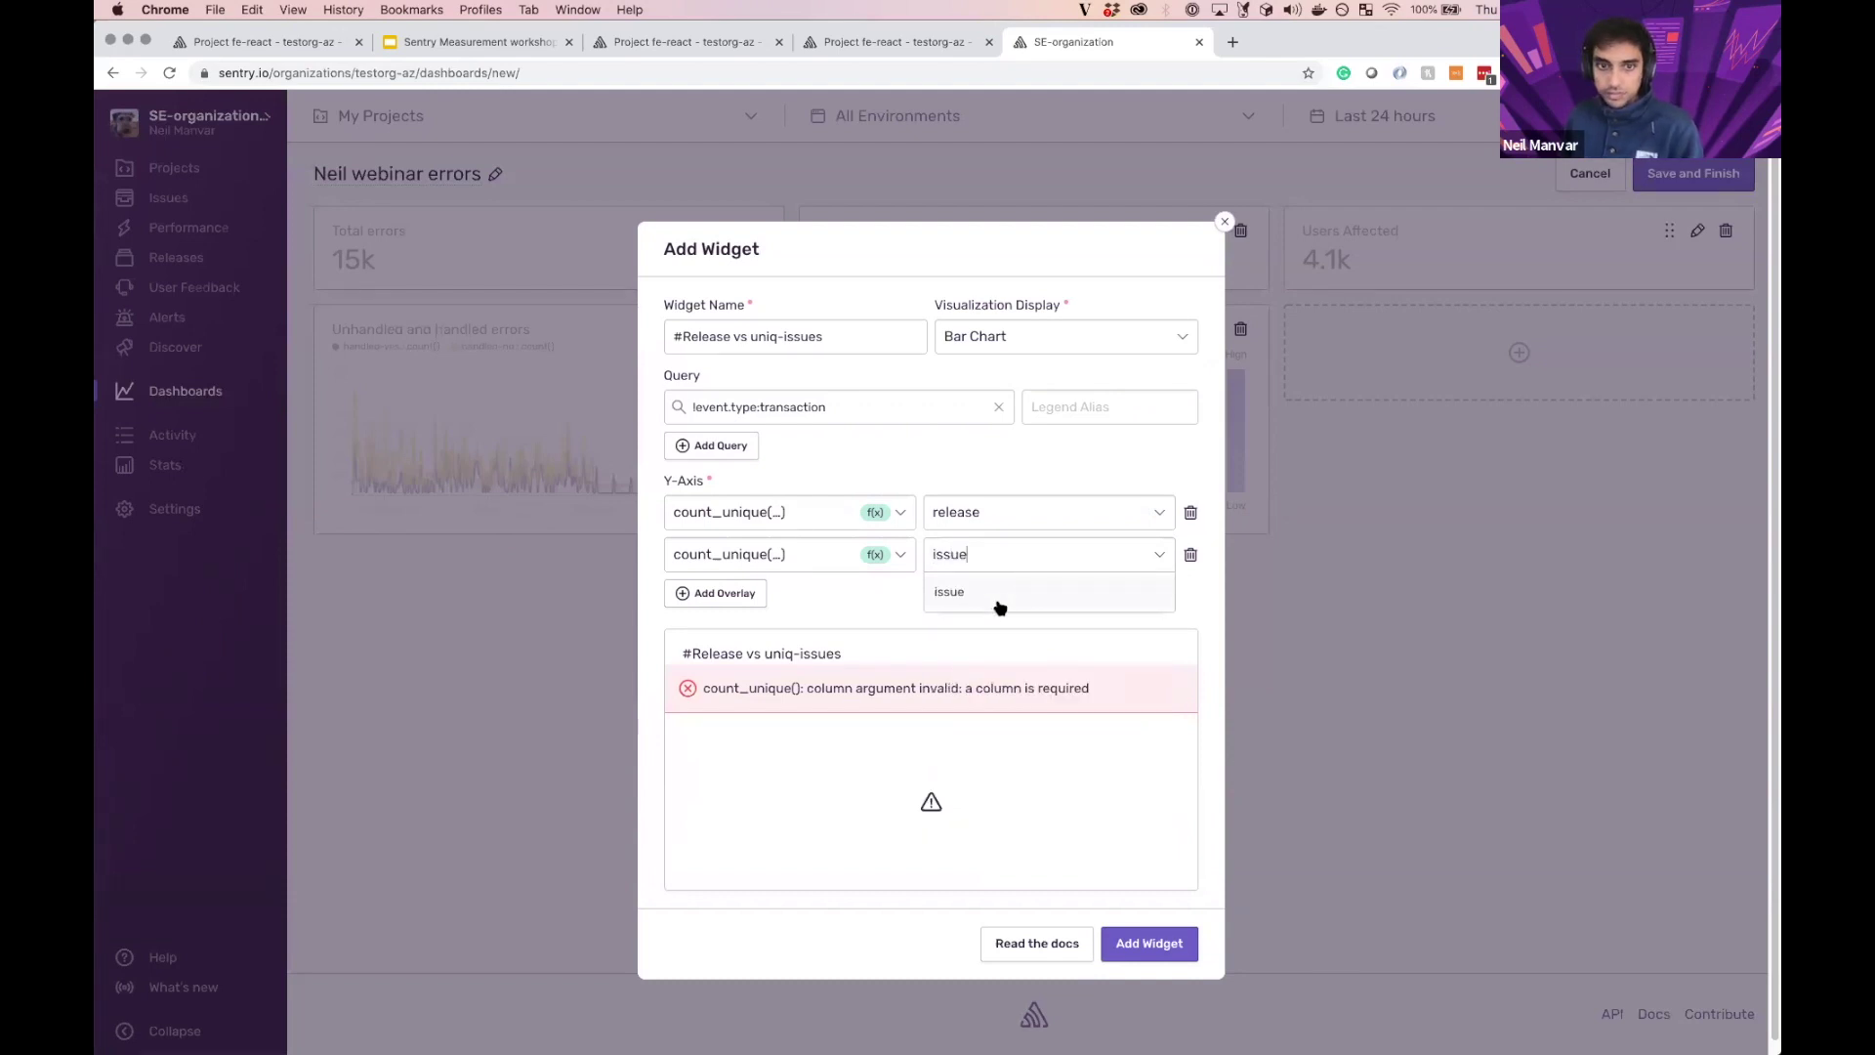
left_click(1000, 607)
left_click(1155, 909)
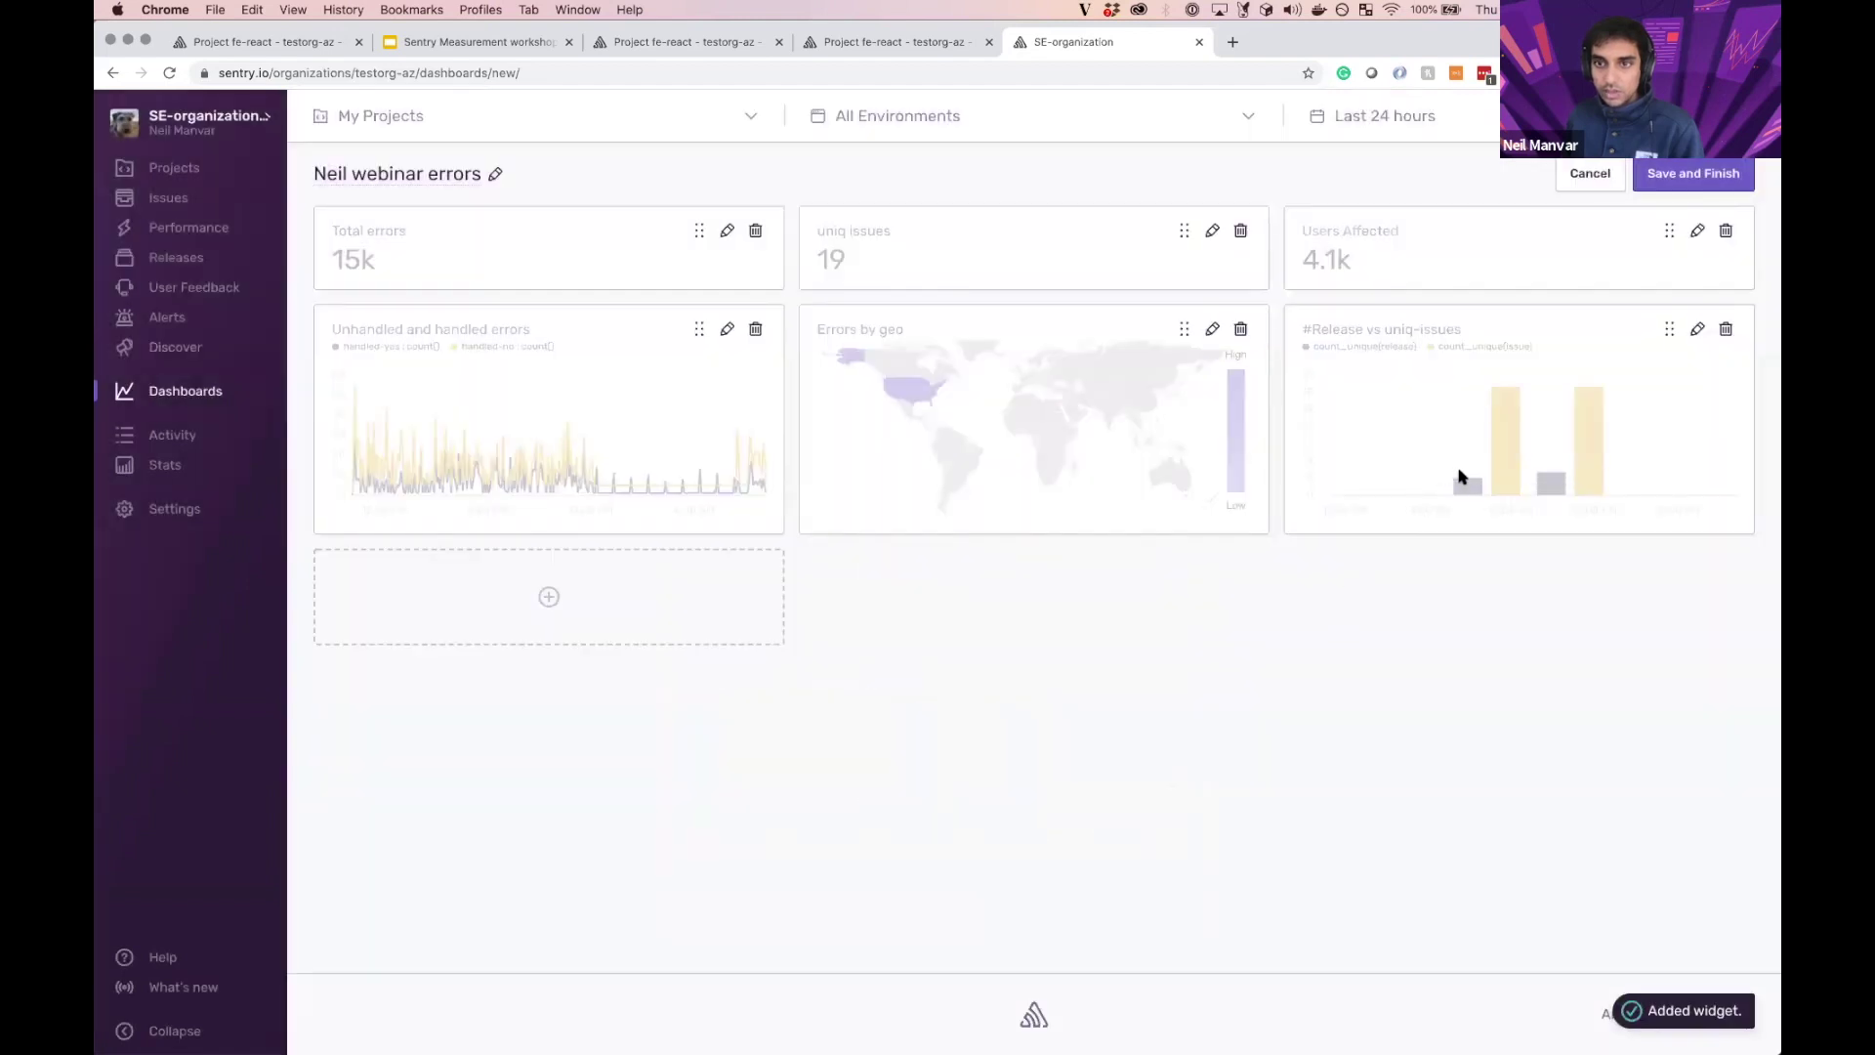
left_click(1691, 176)
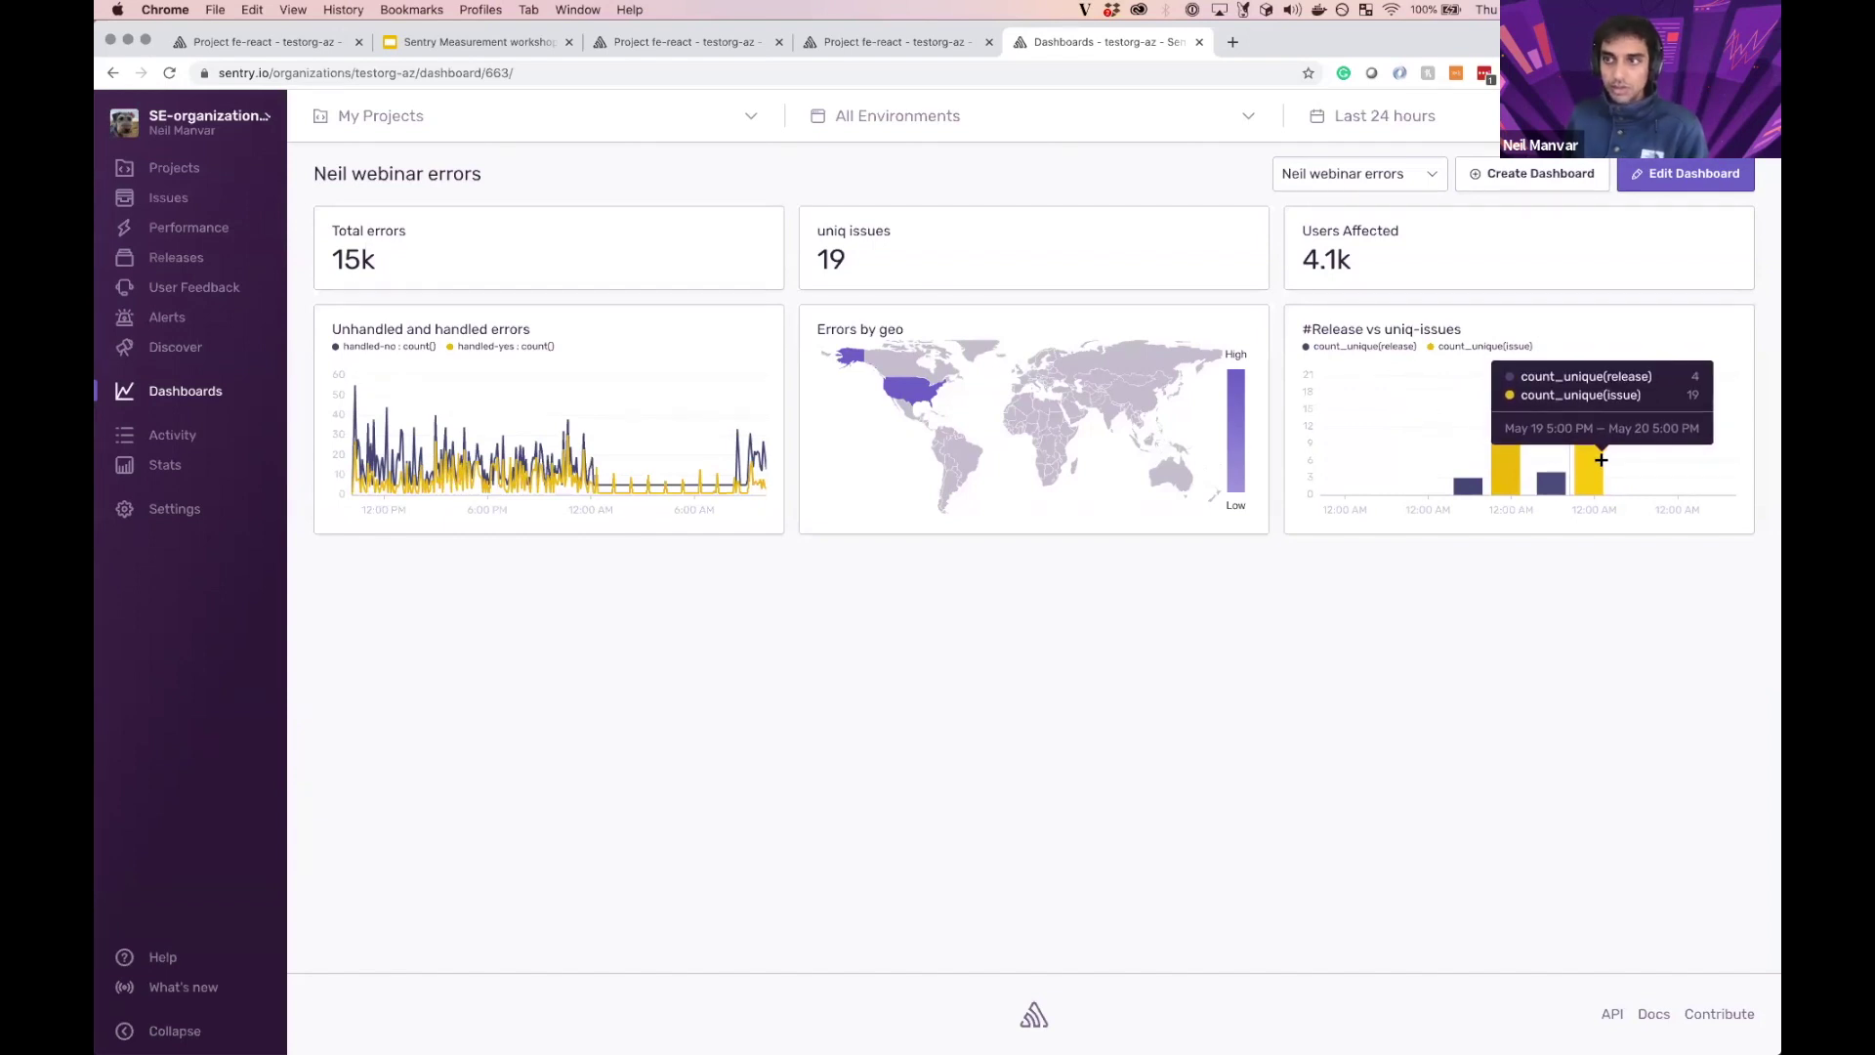
Step: Reopen the dashboard for editing and start a Table widget named "Top Issues"
left_click(1639, 181)
left_click(704, 616)
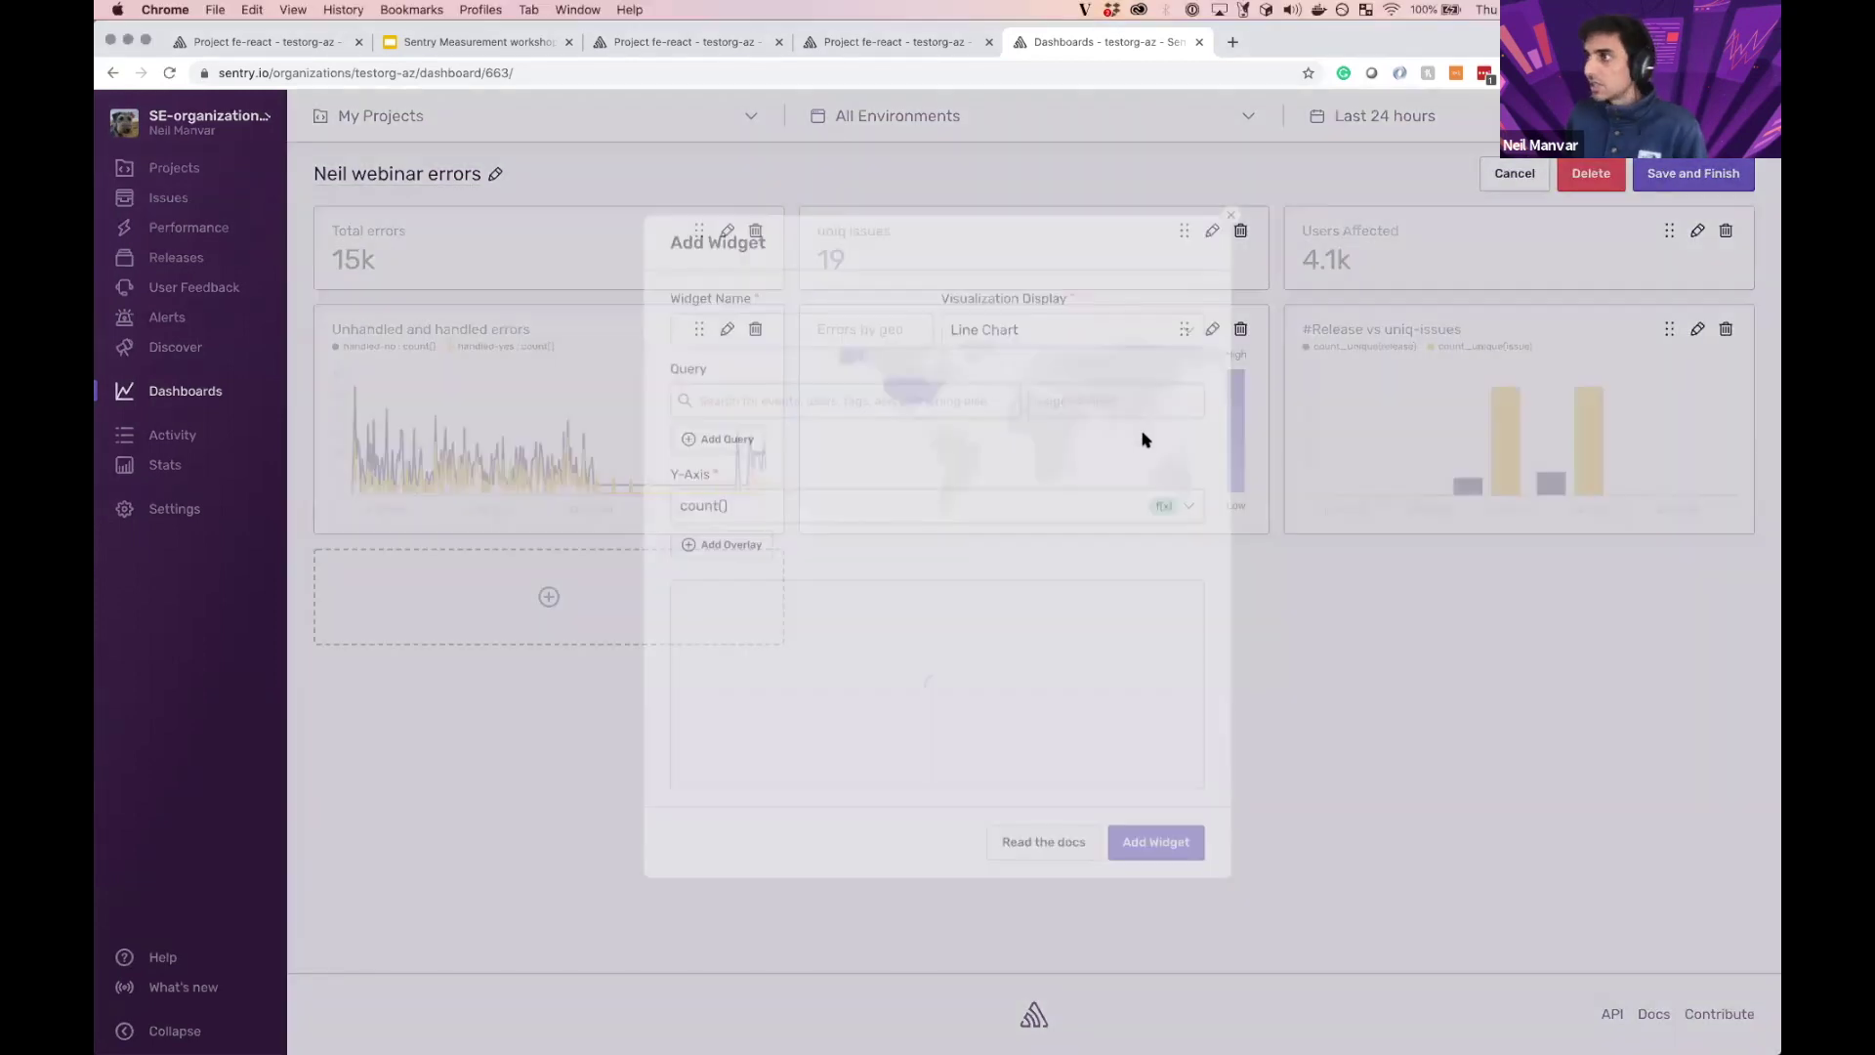
left_click(742, 327)
type("Top Issues")
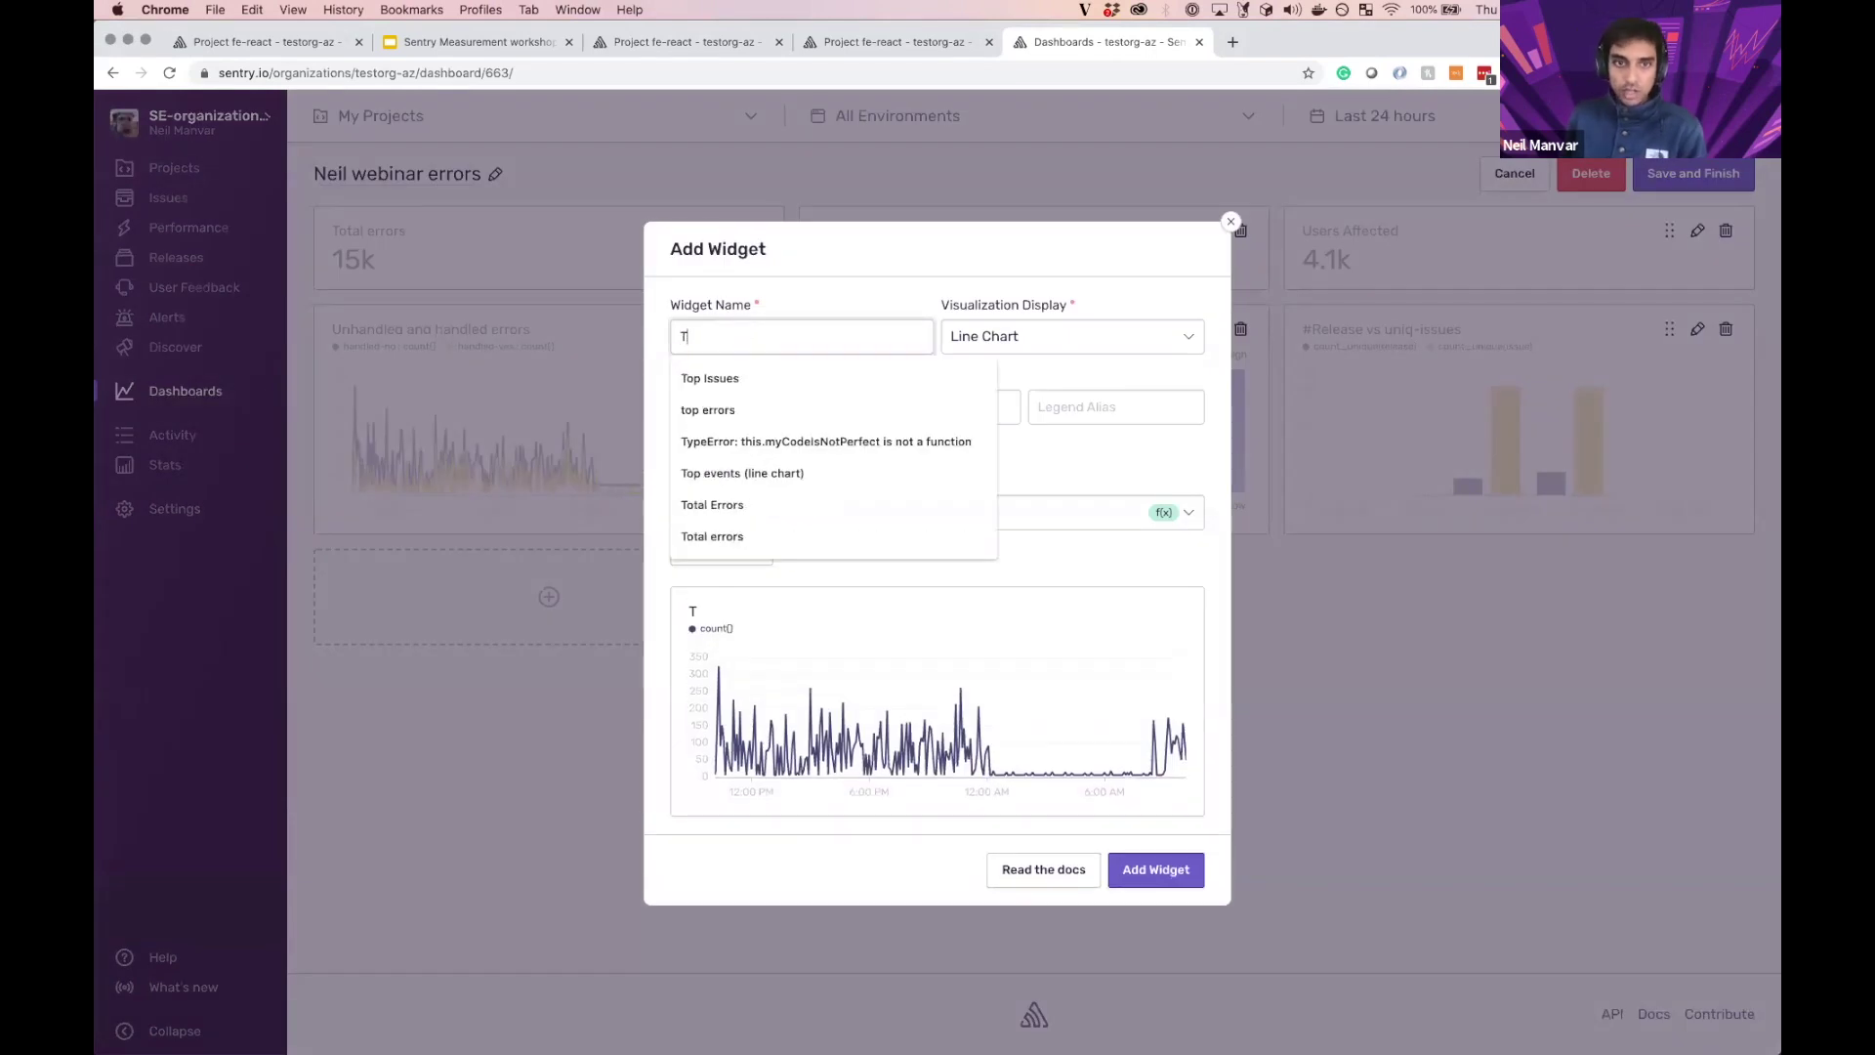
left_click(1010, 336)
left_click(1003, 467)
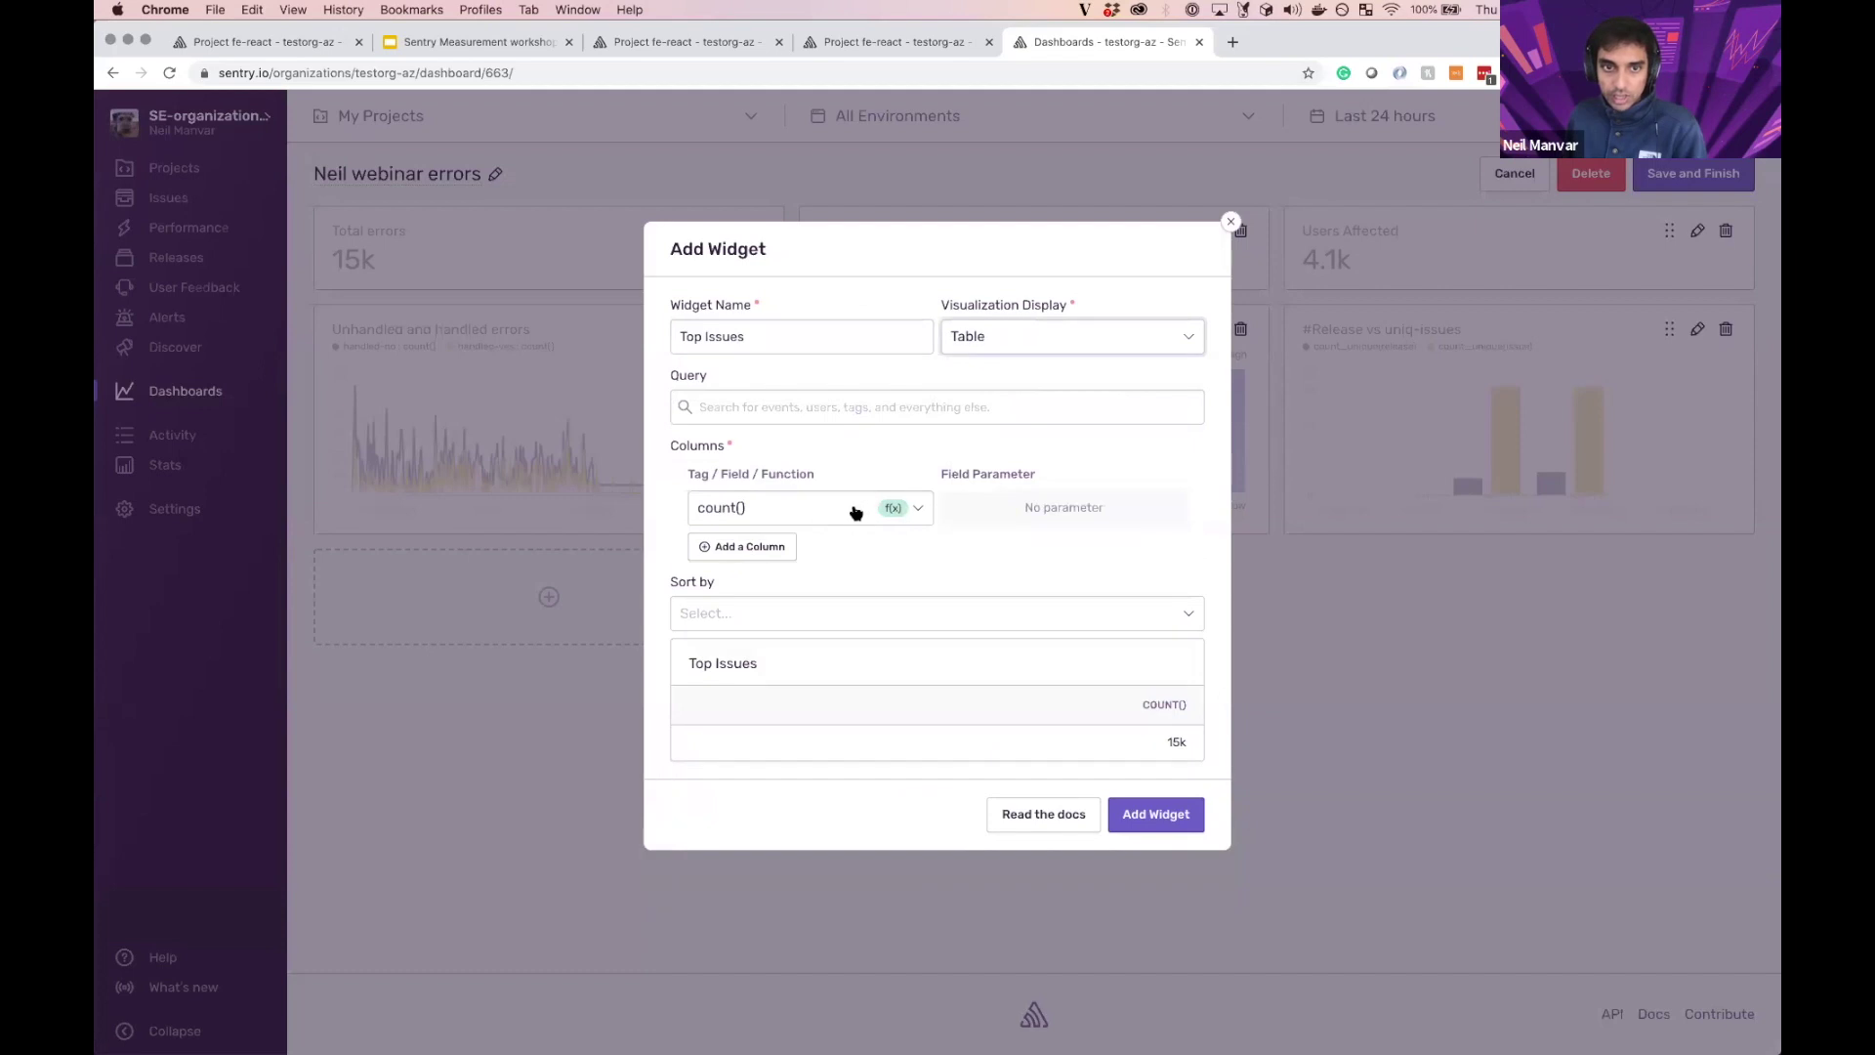
Step: Add an issue column ahead of count() in the Top Issues table and add the widget to the dashboard
left_click(790, 547)
type("issu")
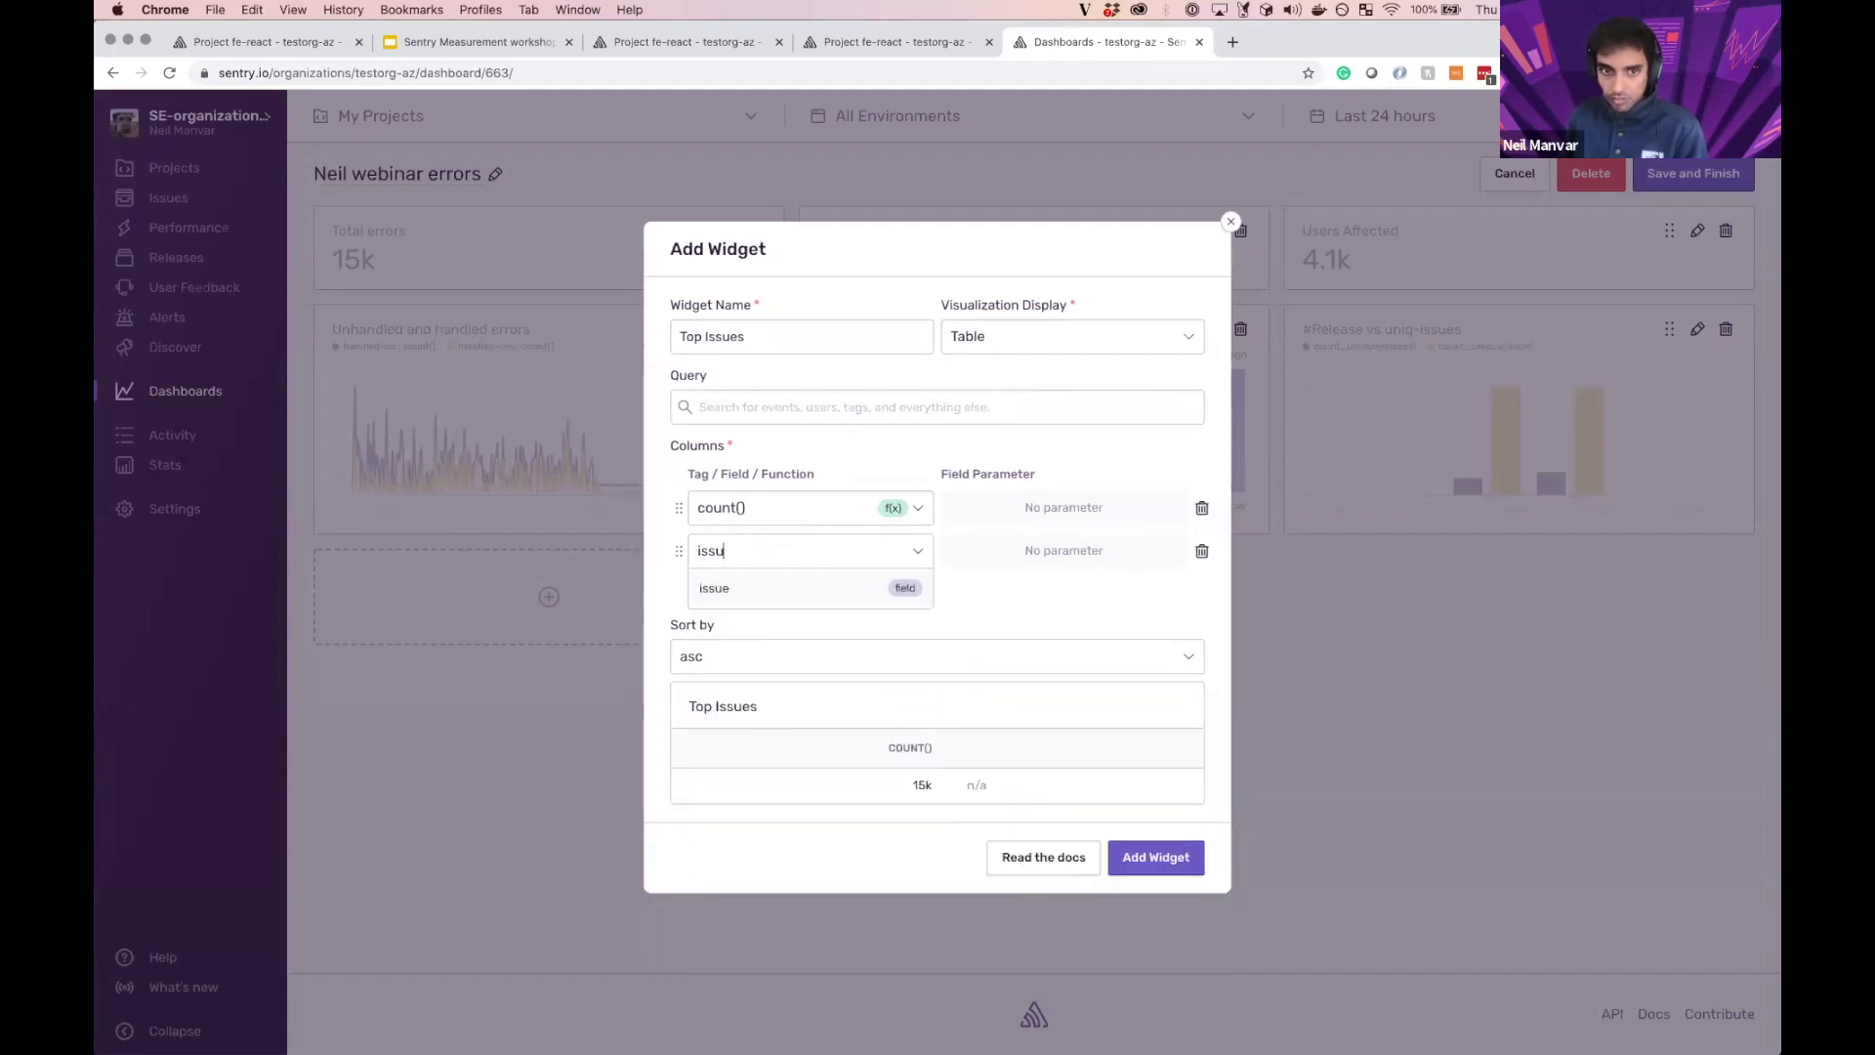
key("Return")
left_click_drag(671, 551, 673, 506)
left_click(1149, 1003)
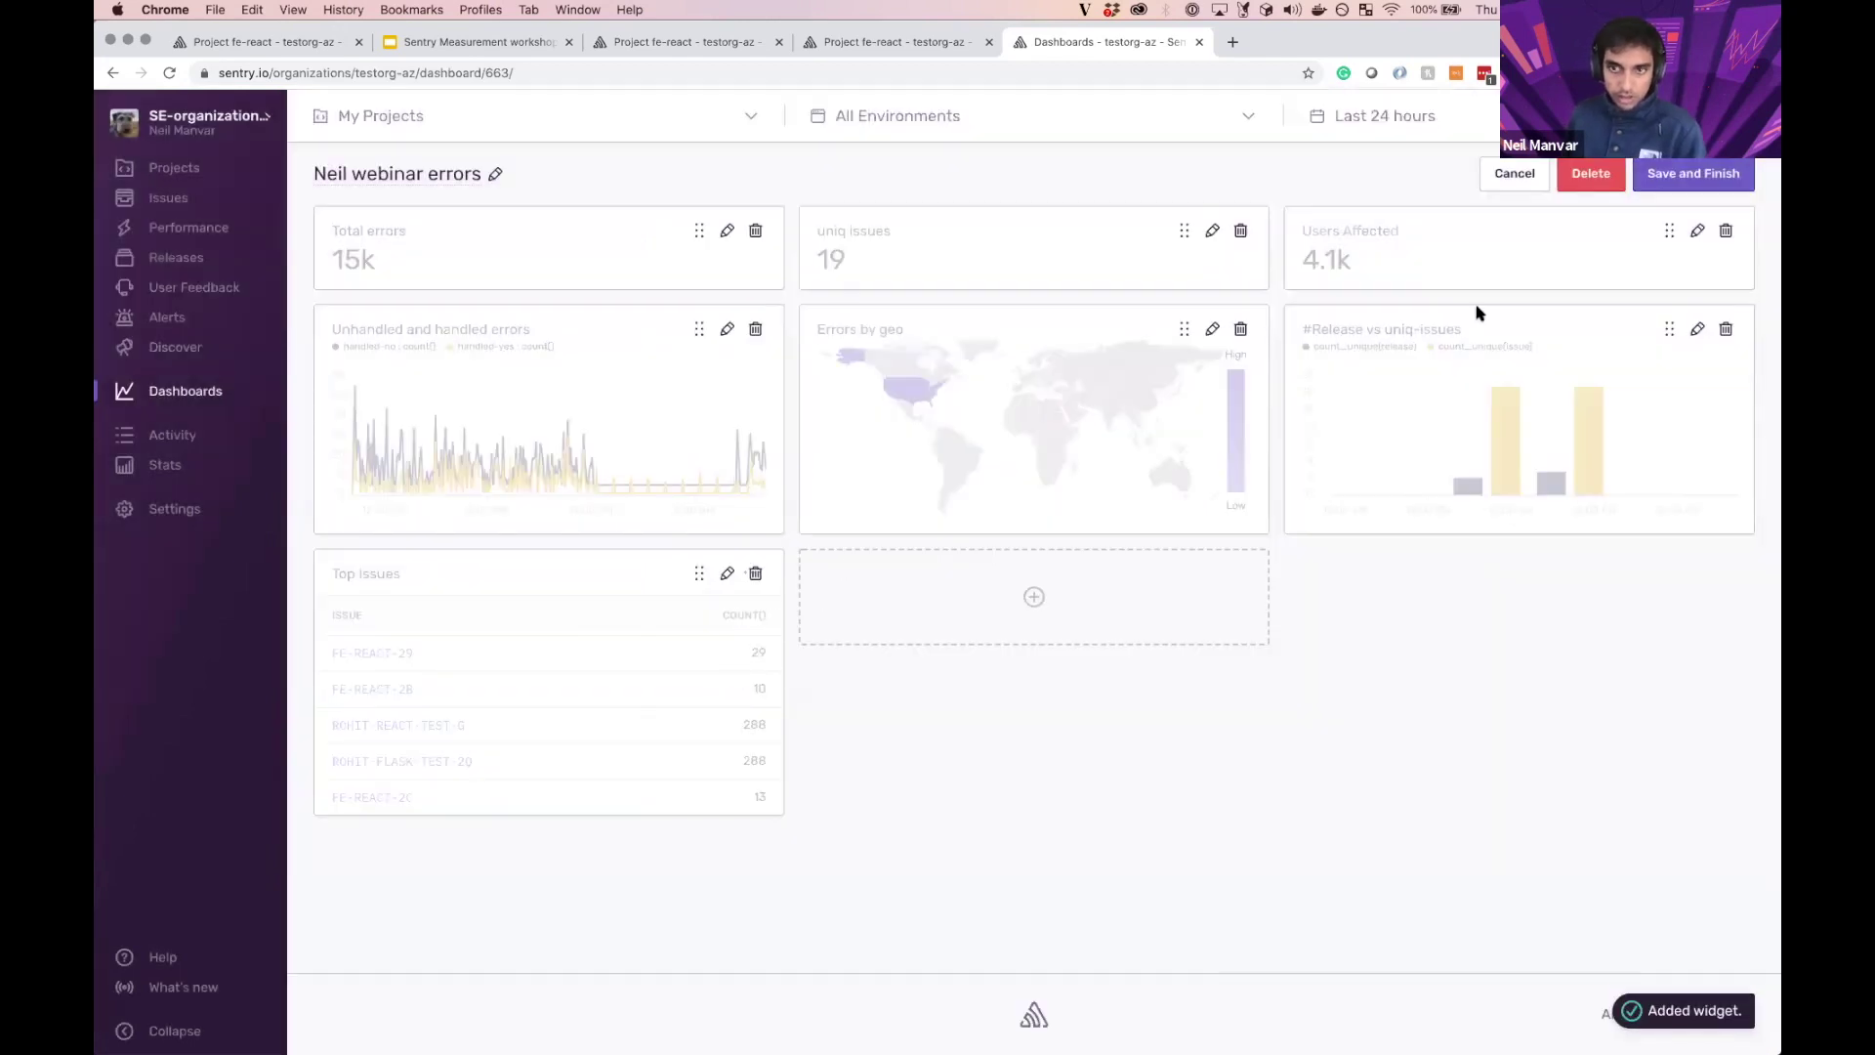
Step: Start another Table widget beside Top Issues and name it "Errors by Customer Type"
left_click(1074, 584)
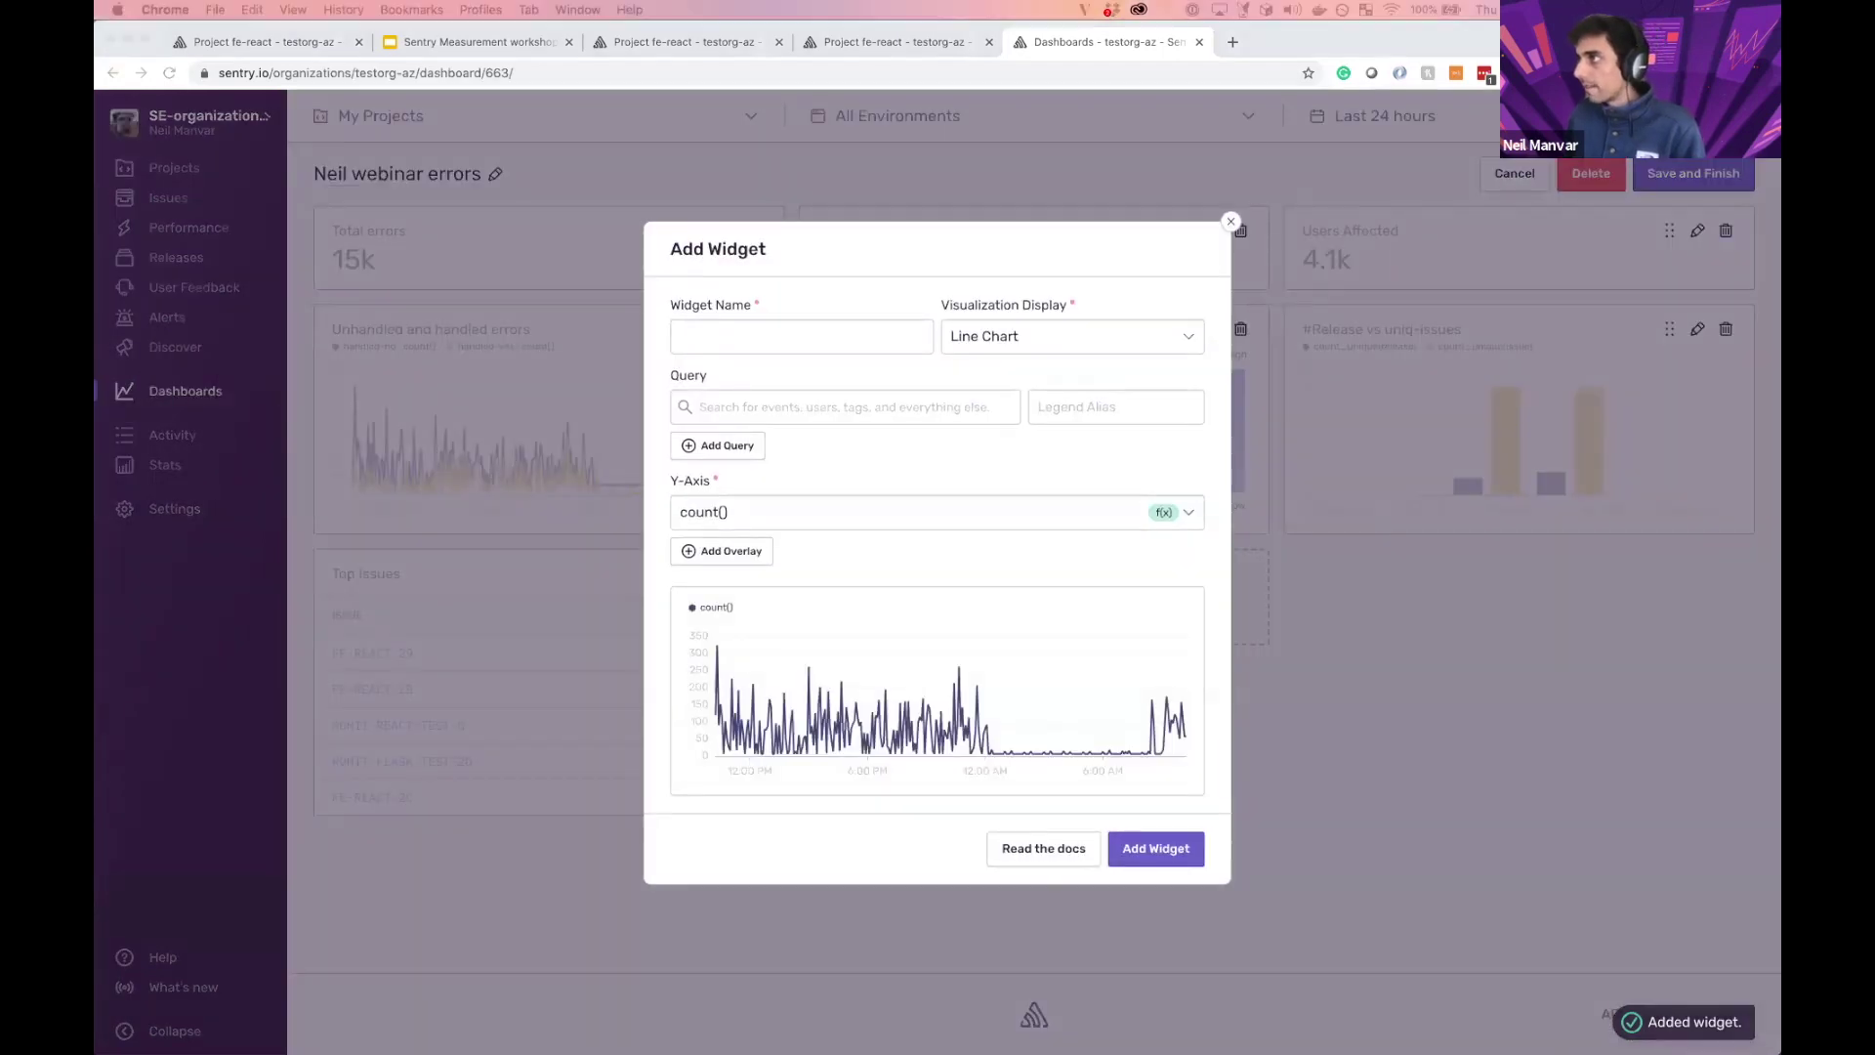
left_click(758, 344)
type("Errors")
type("by customer type")
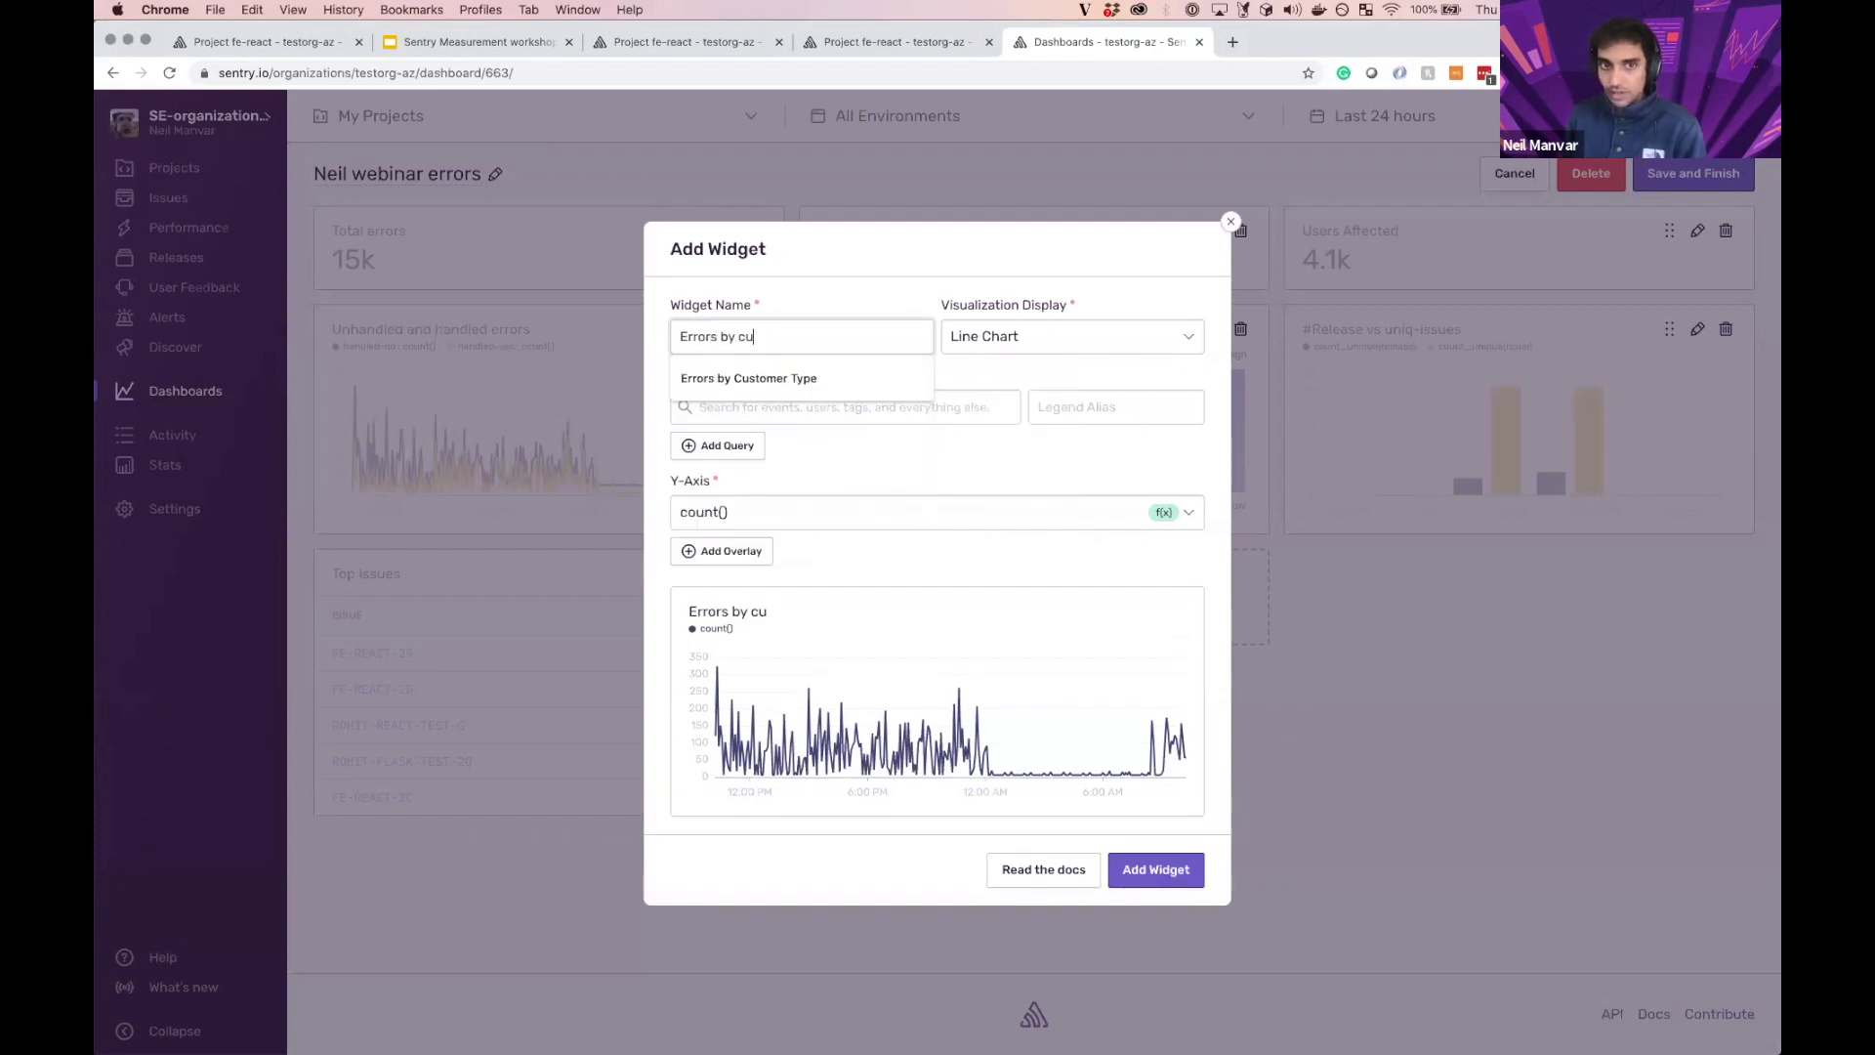
left_click(691, 381)
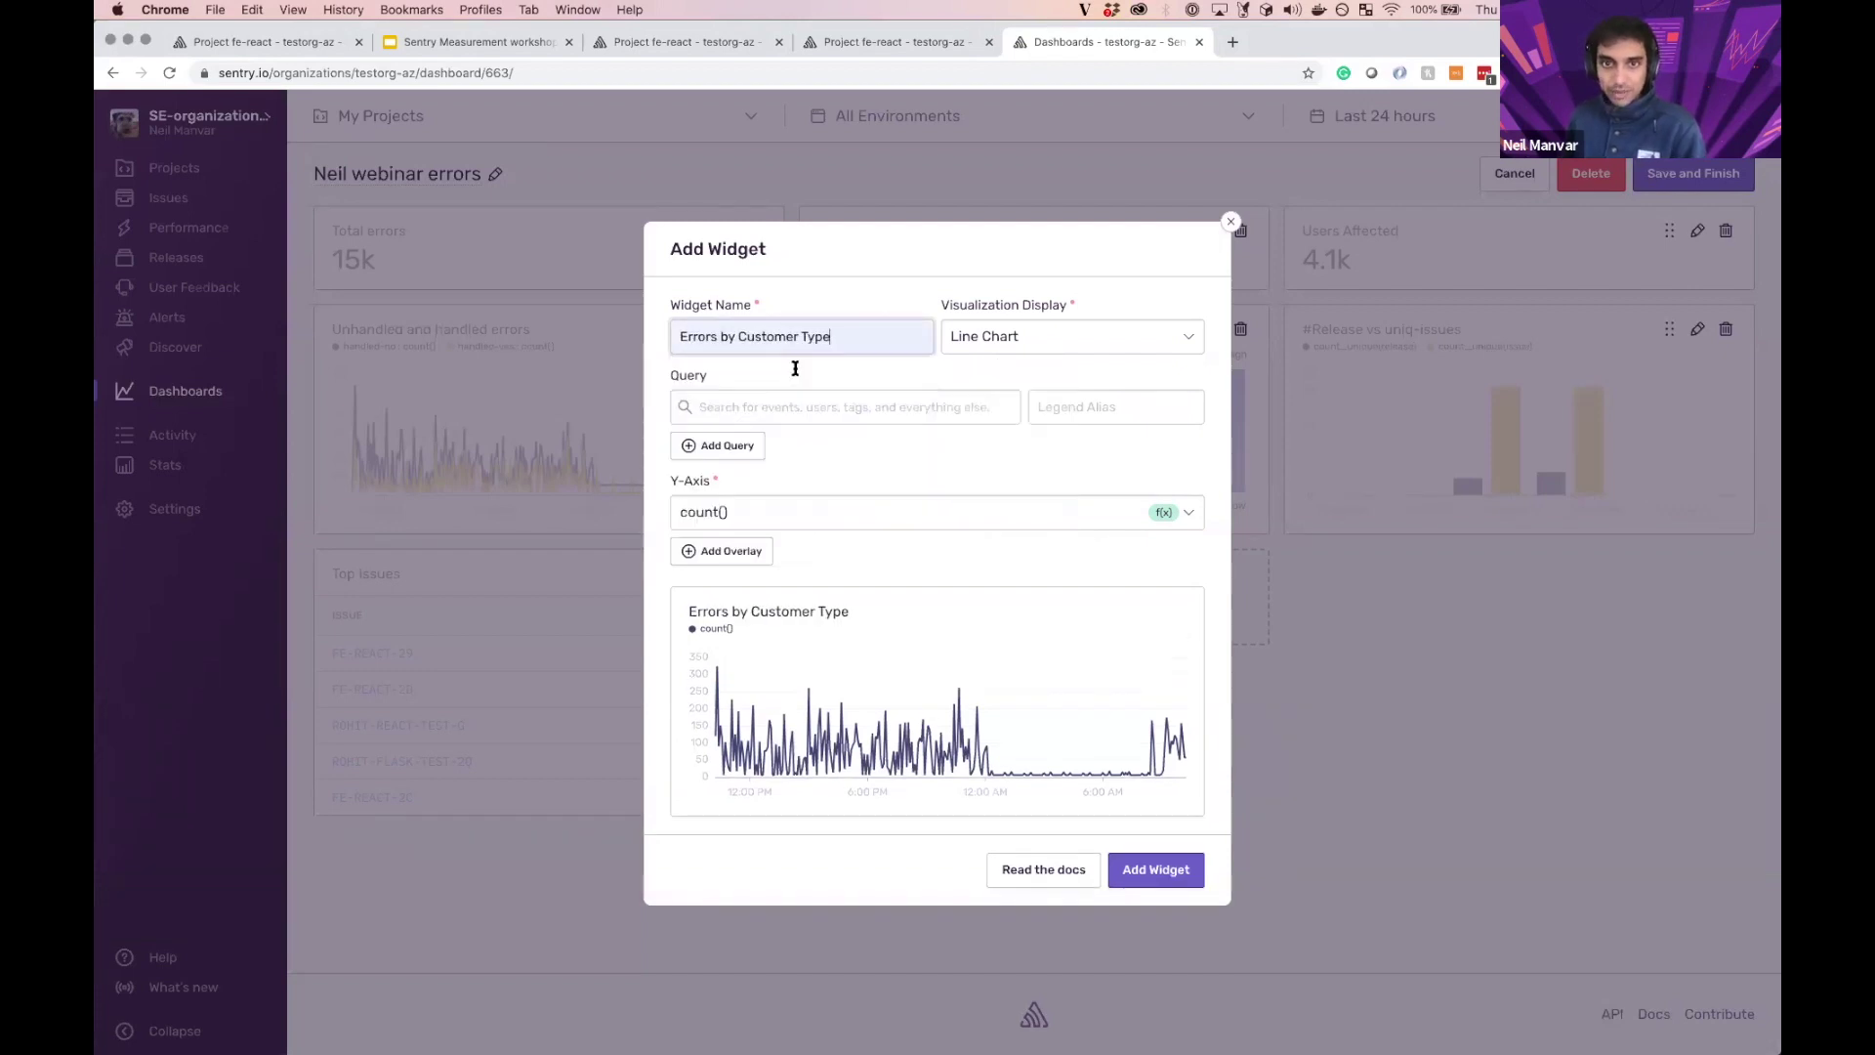
left_click(977, 336)
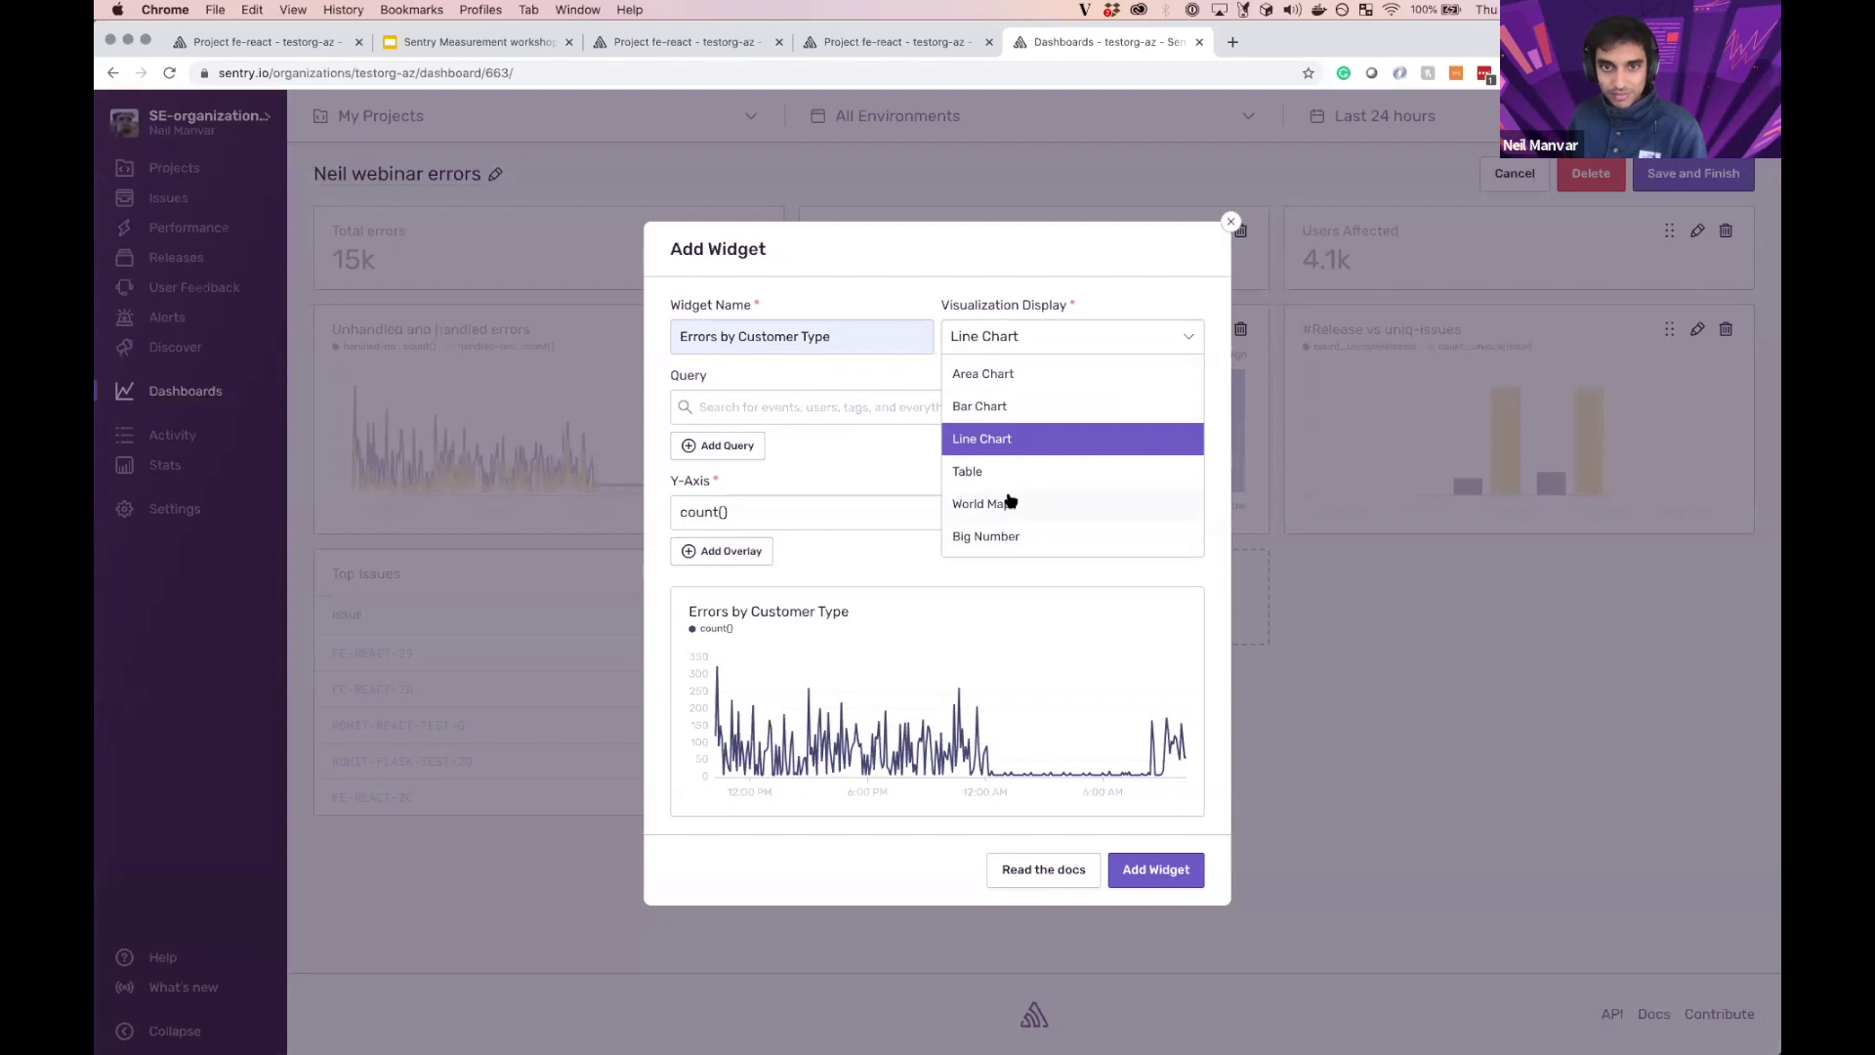
left_click(972, 471)
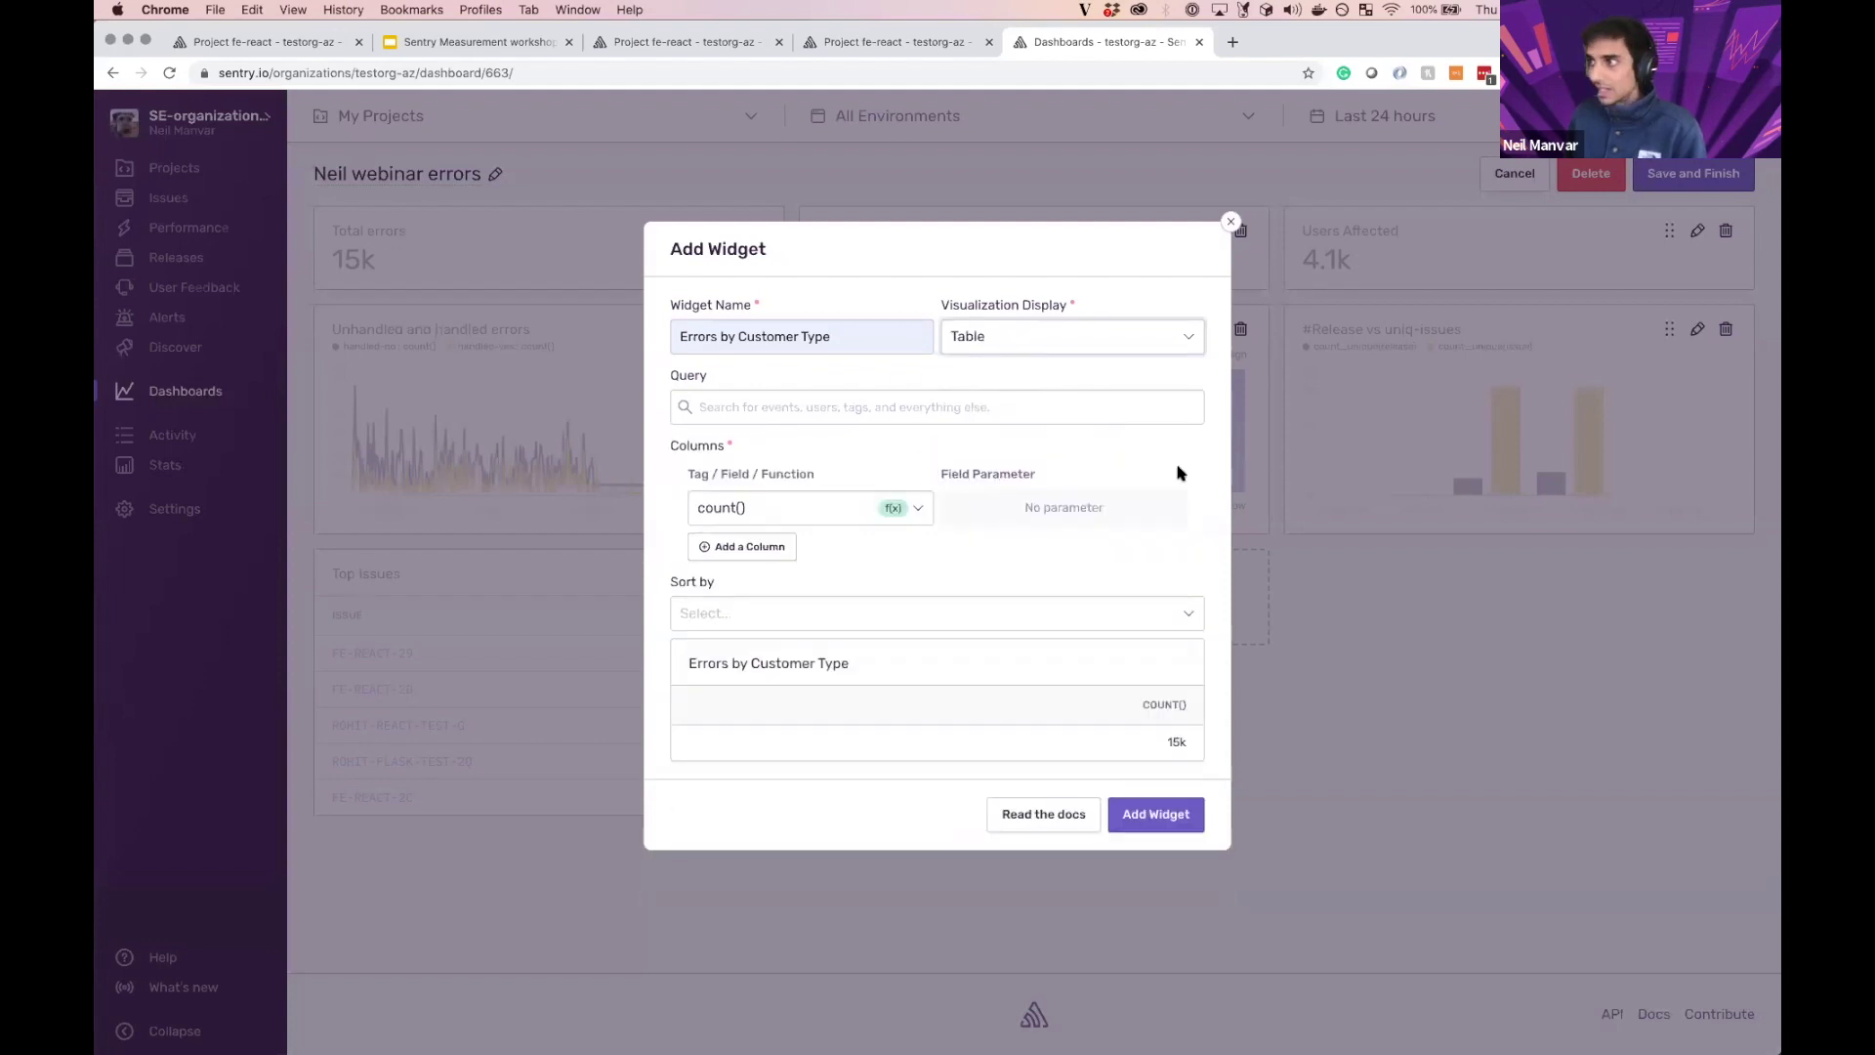
Step: Add a customerType column to the Errors by Customer Type table and place it before count()
left_click(774, 548)
type("customer")
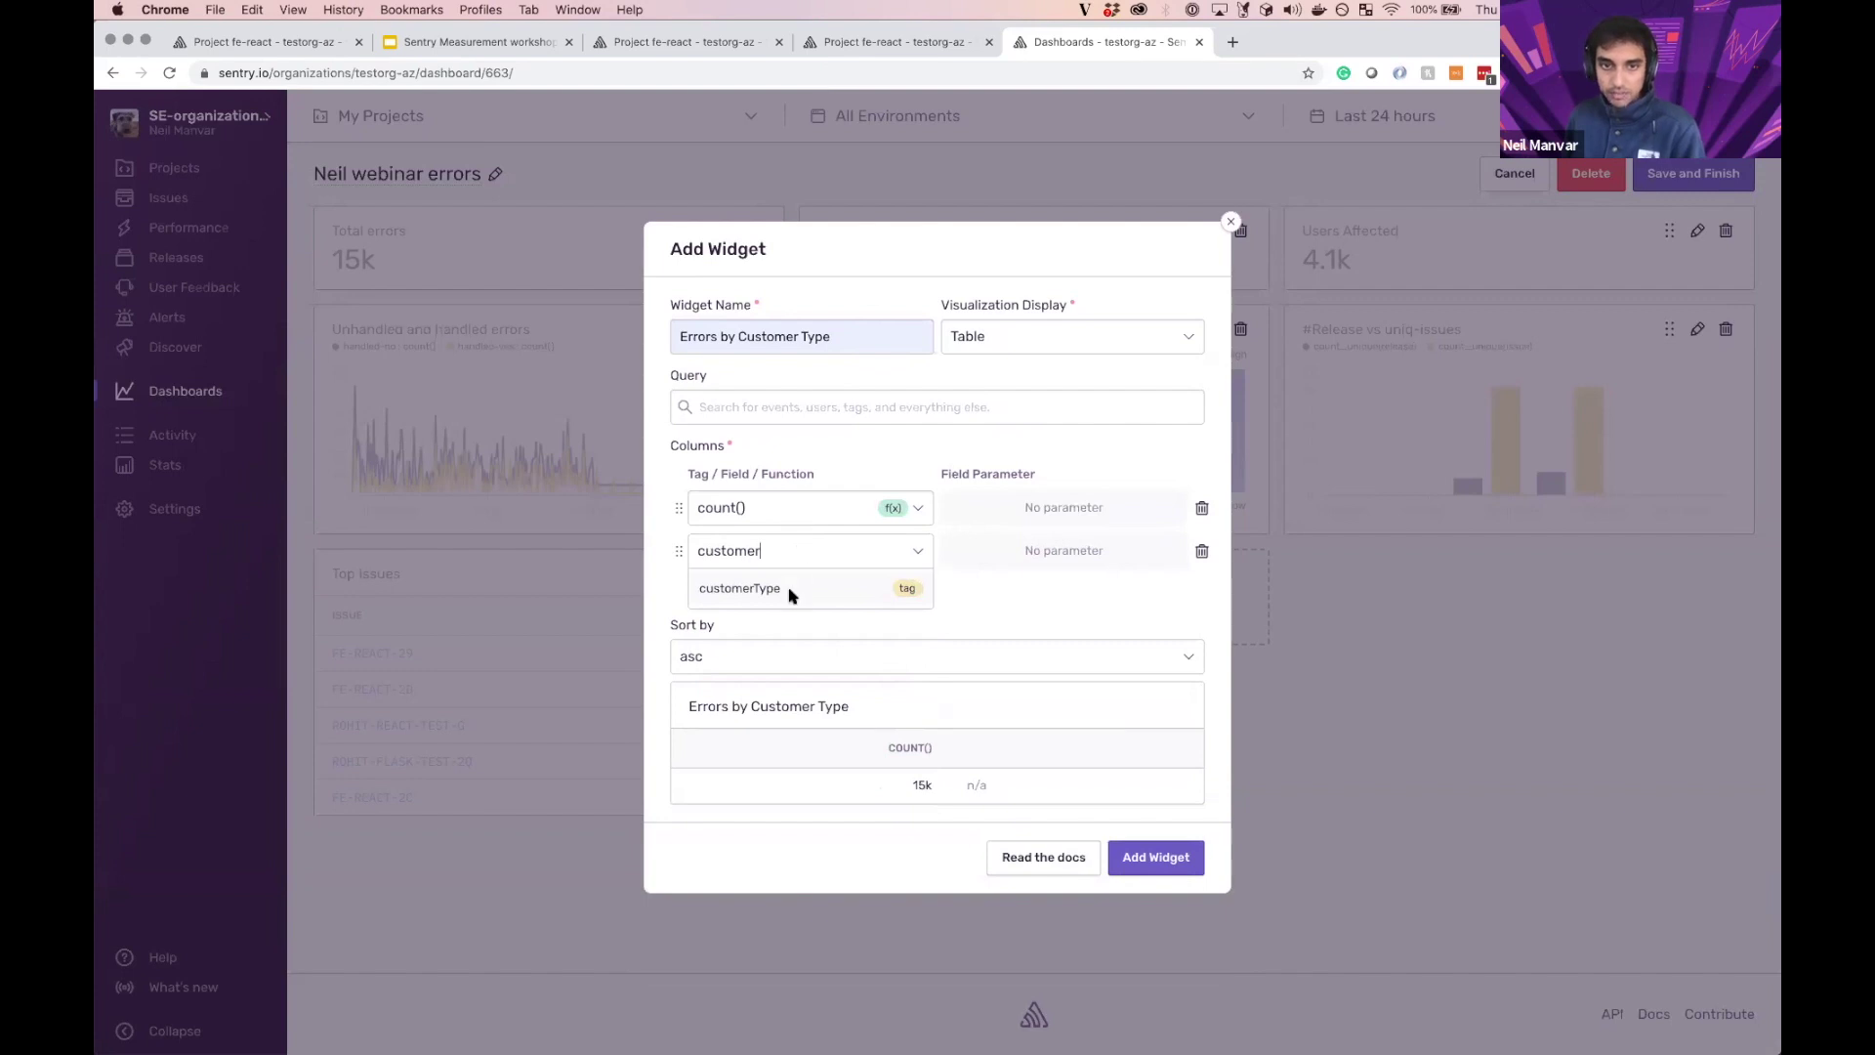
left_click(781, 589)
mouse_move(673, 550)
left_mouse_down()
mouse_move(674, 508)
mouse_move(688, 537)
left_mouse_up()
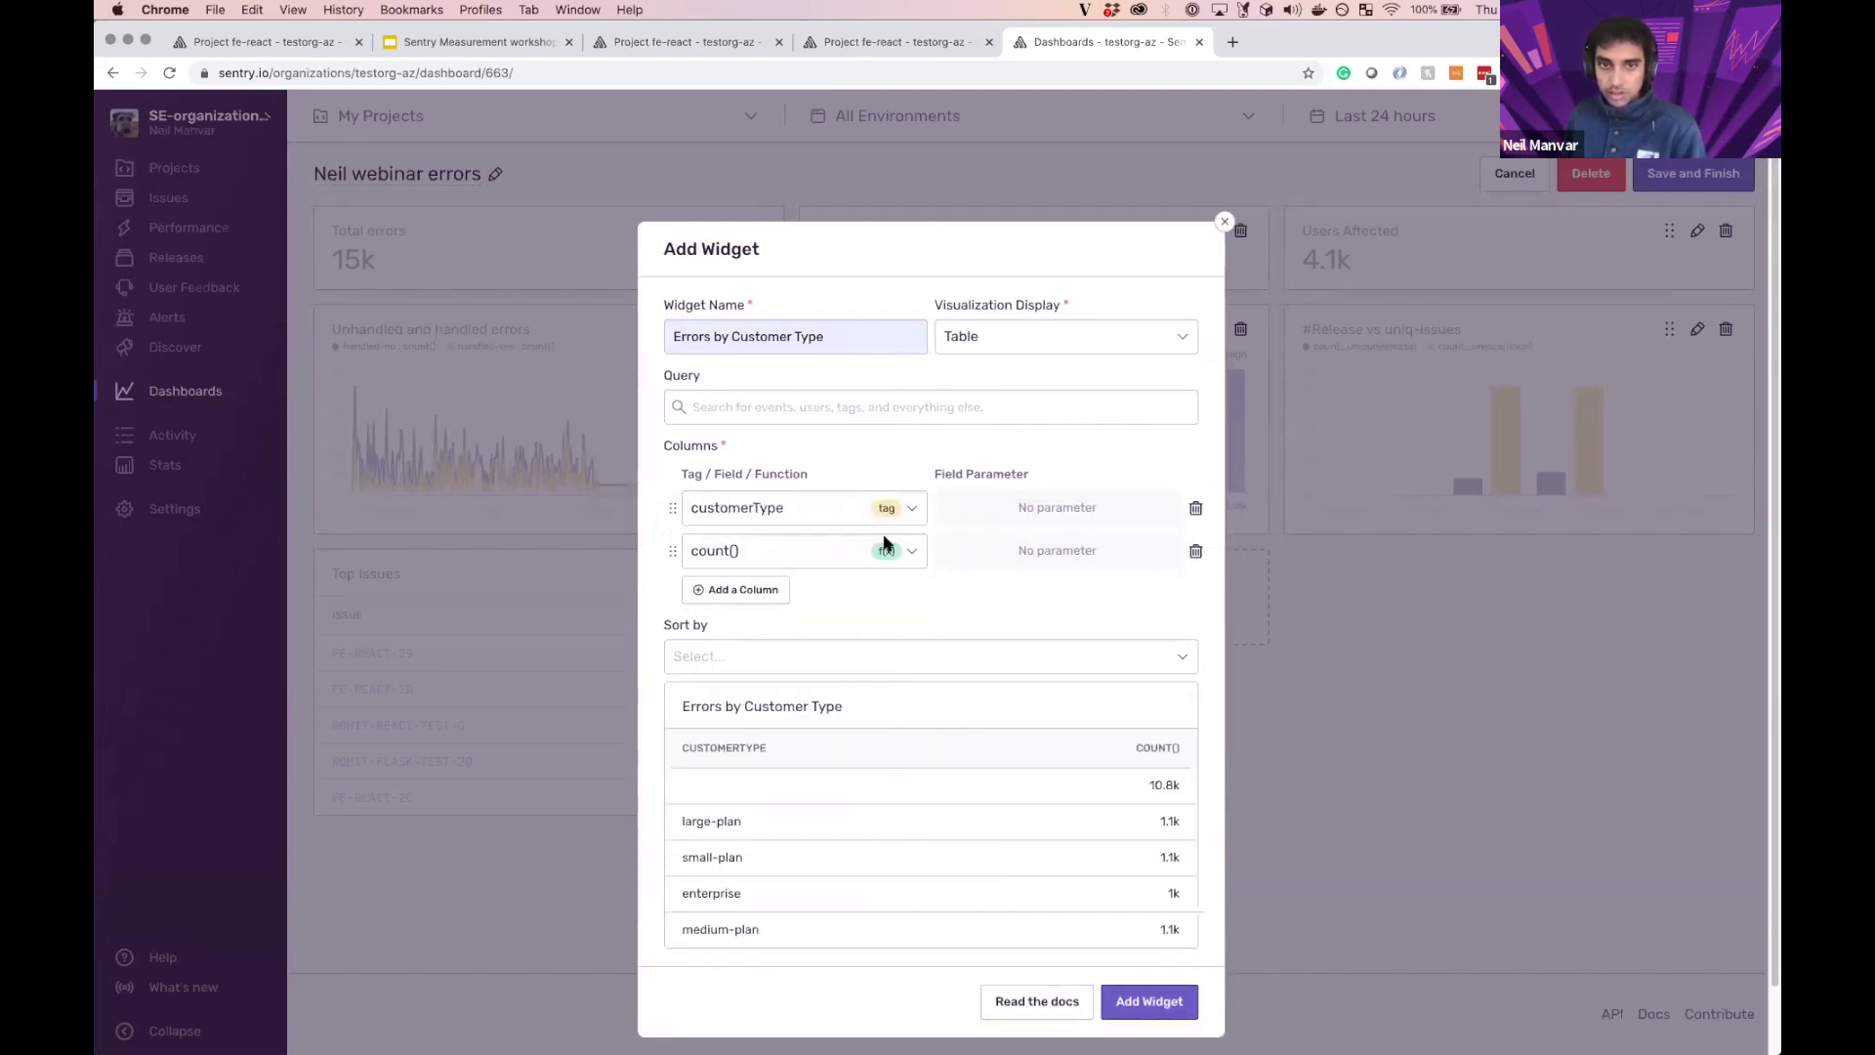
Step: Sort the Errors by Customer Type table by count() desc, limit it to has:customerType and add the widget to the dashboard
left_click(892, 667)
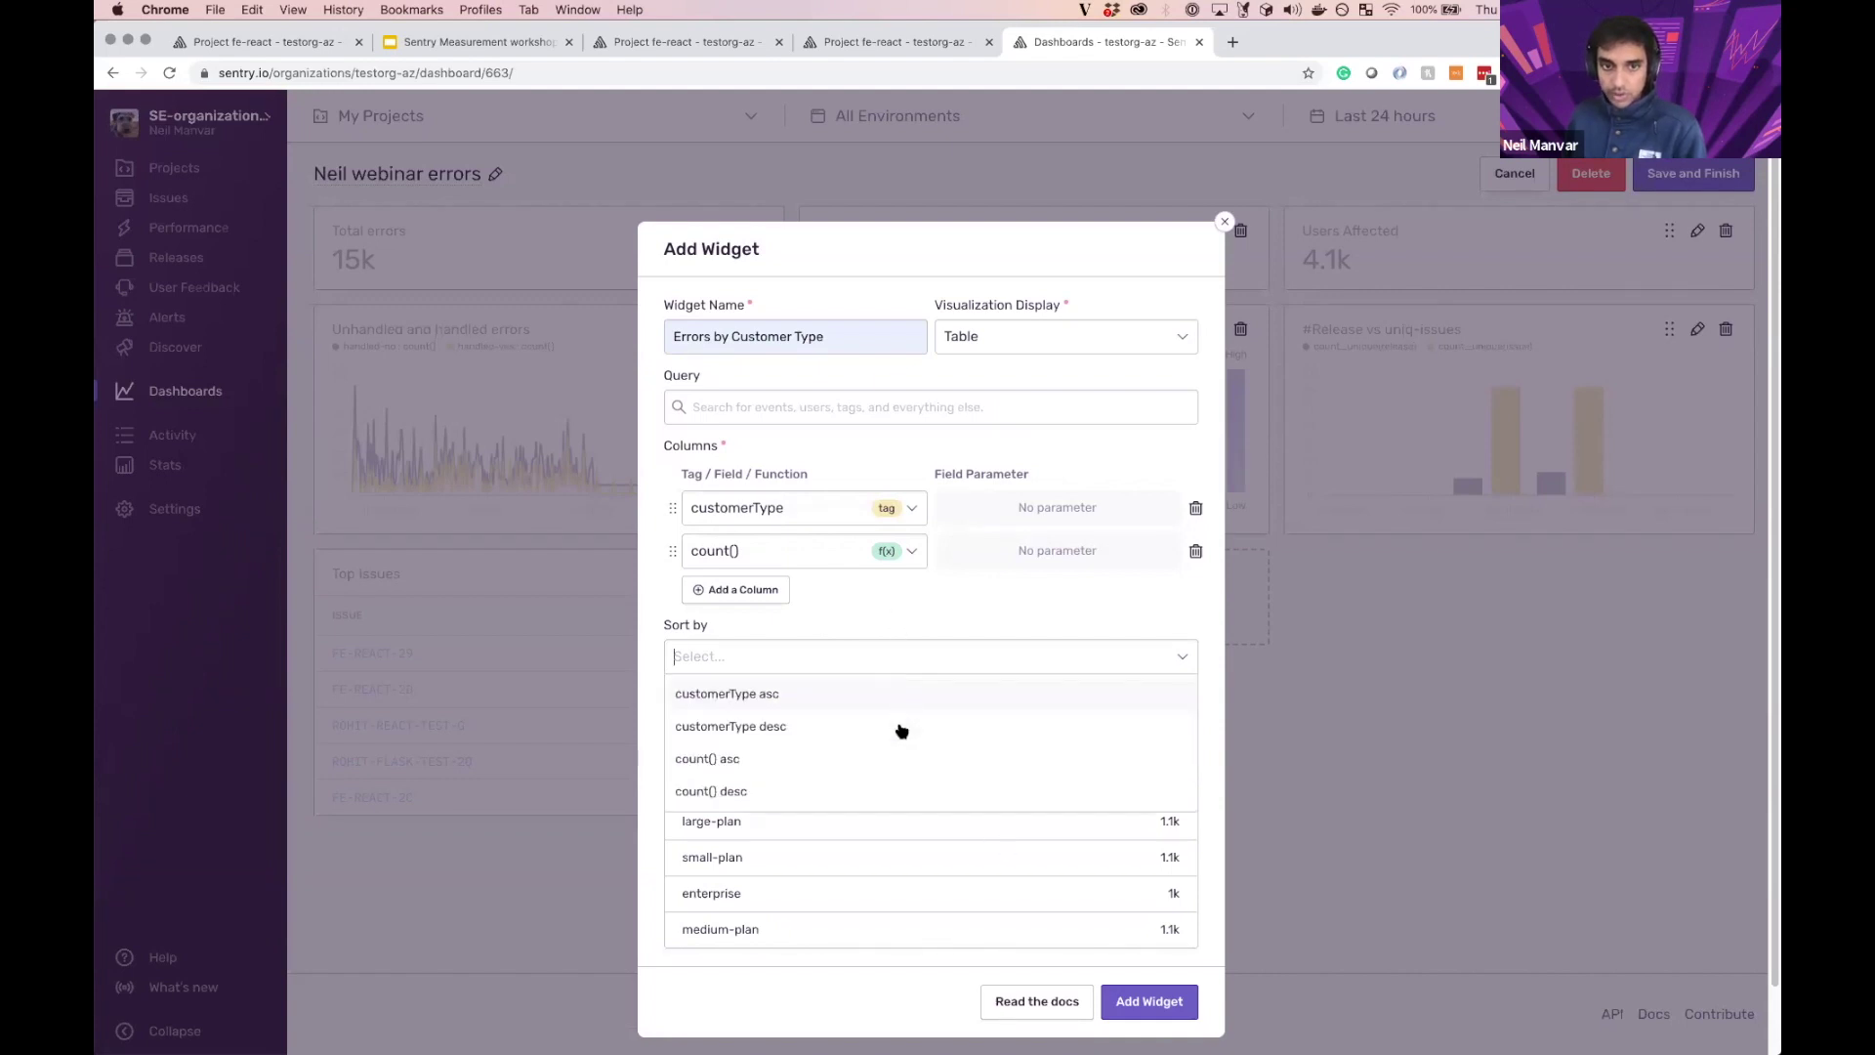
left_click(904, 793)
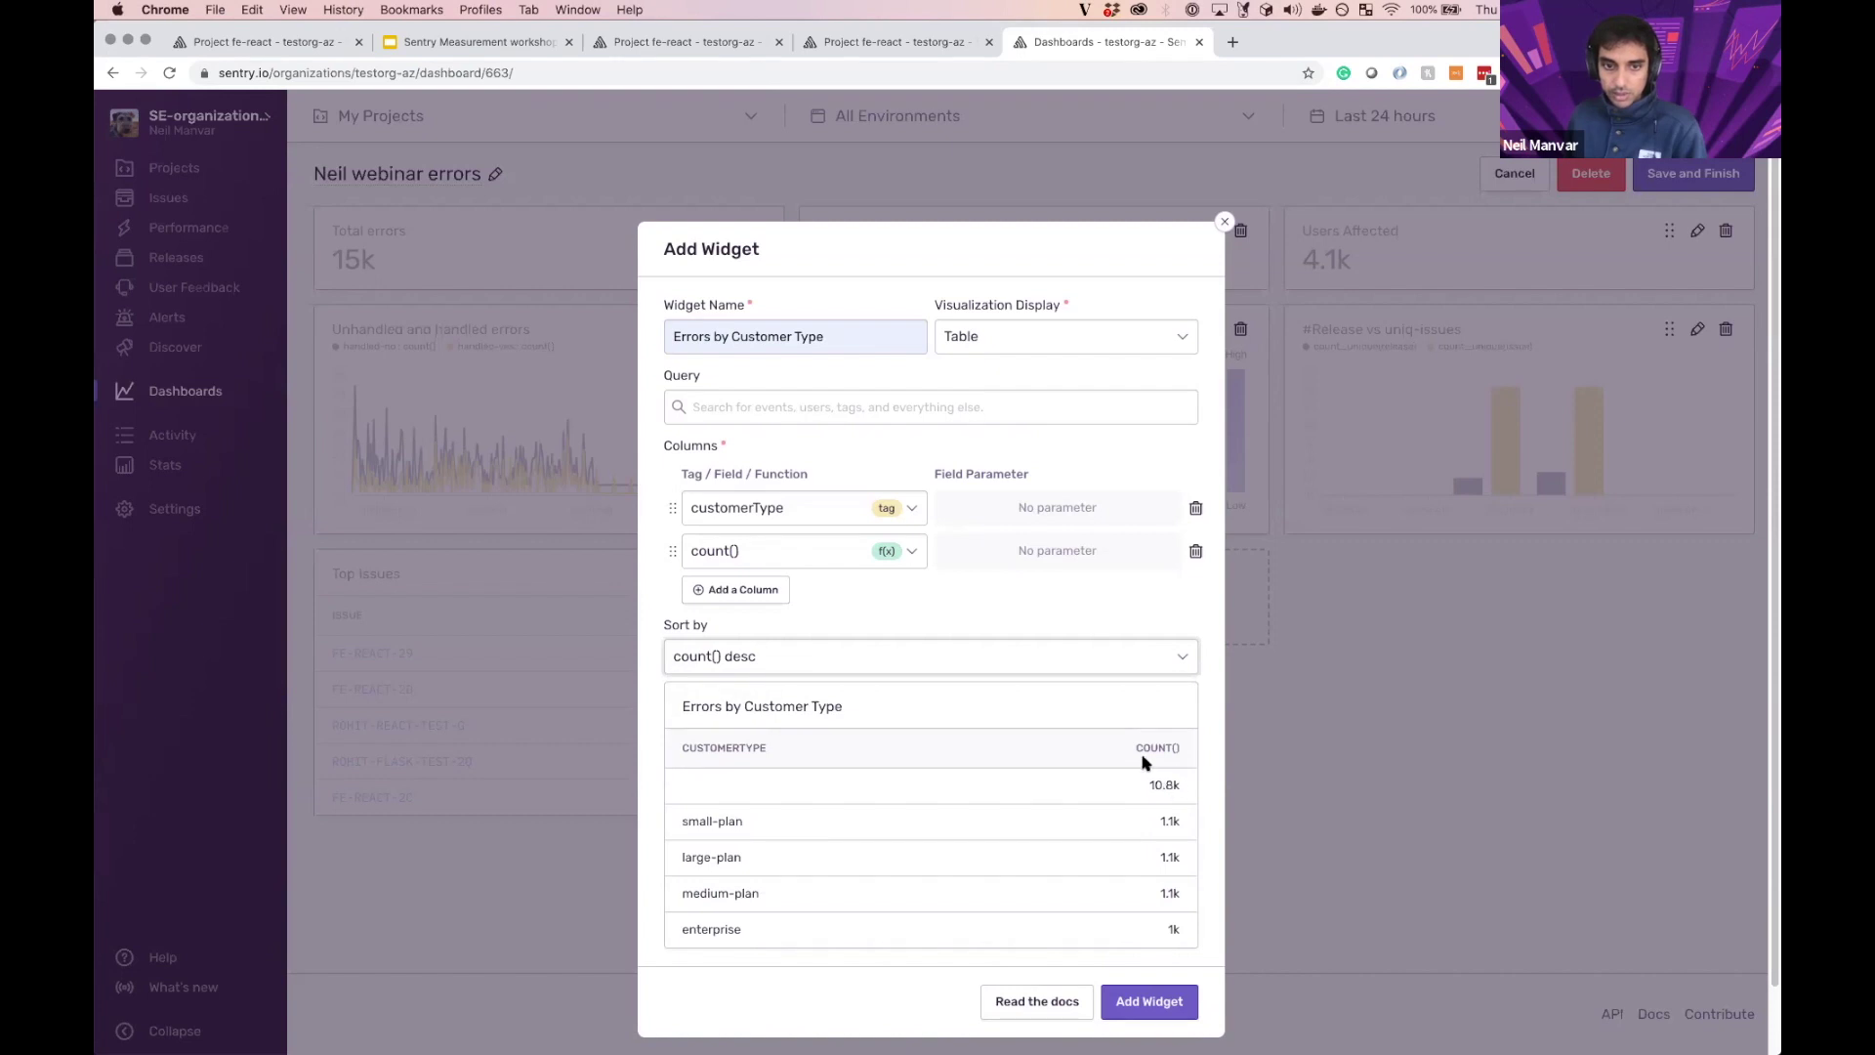
left_click(899, 406)
type("has:customer")
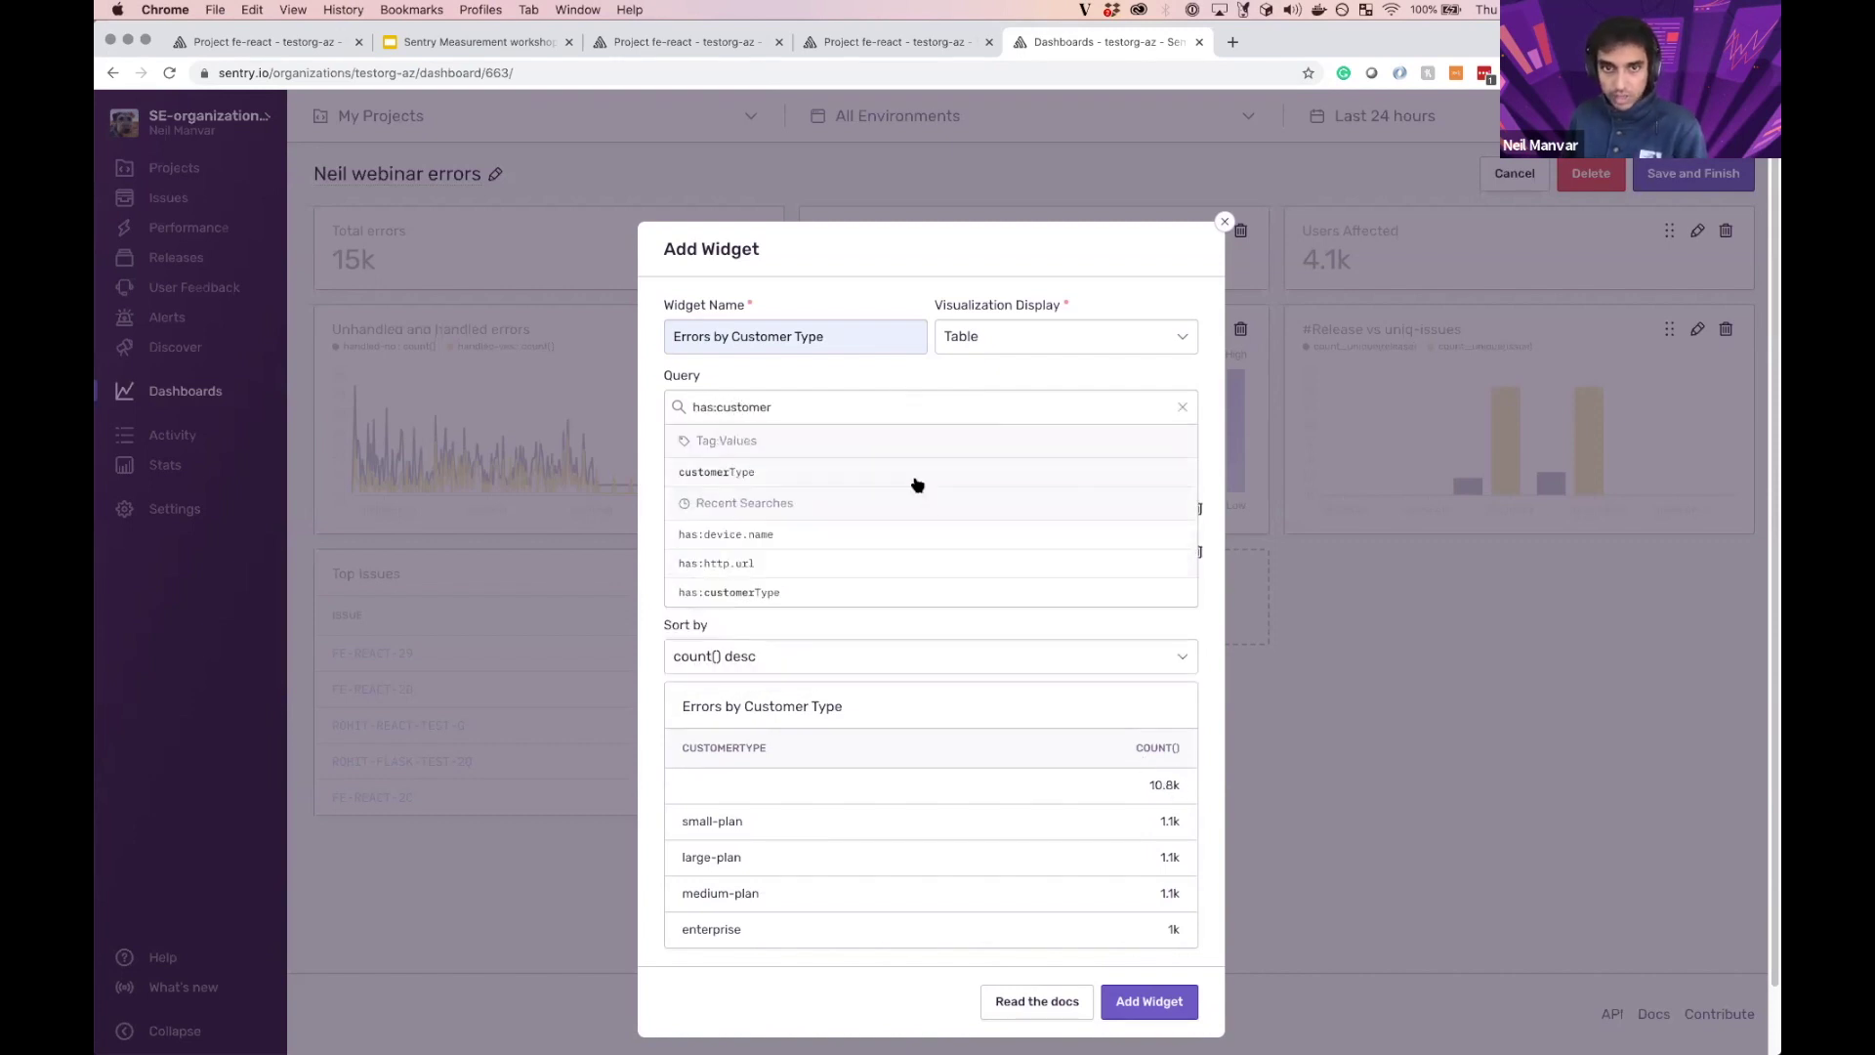
left_click(913, 478)
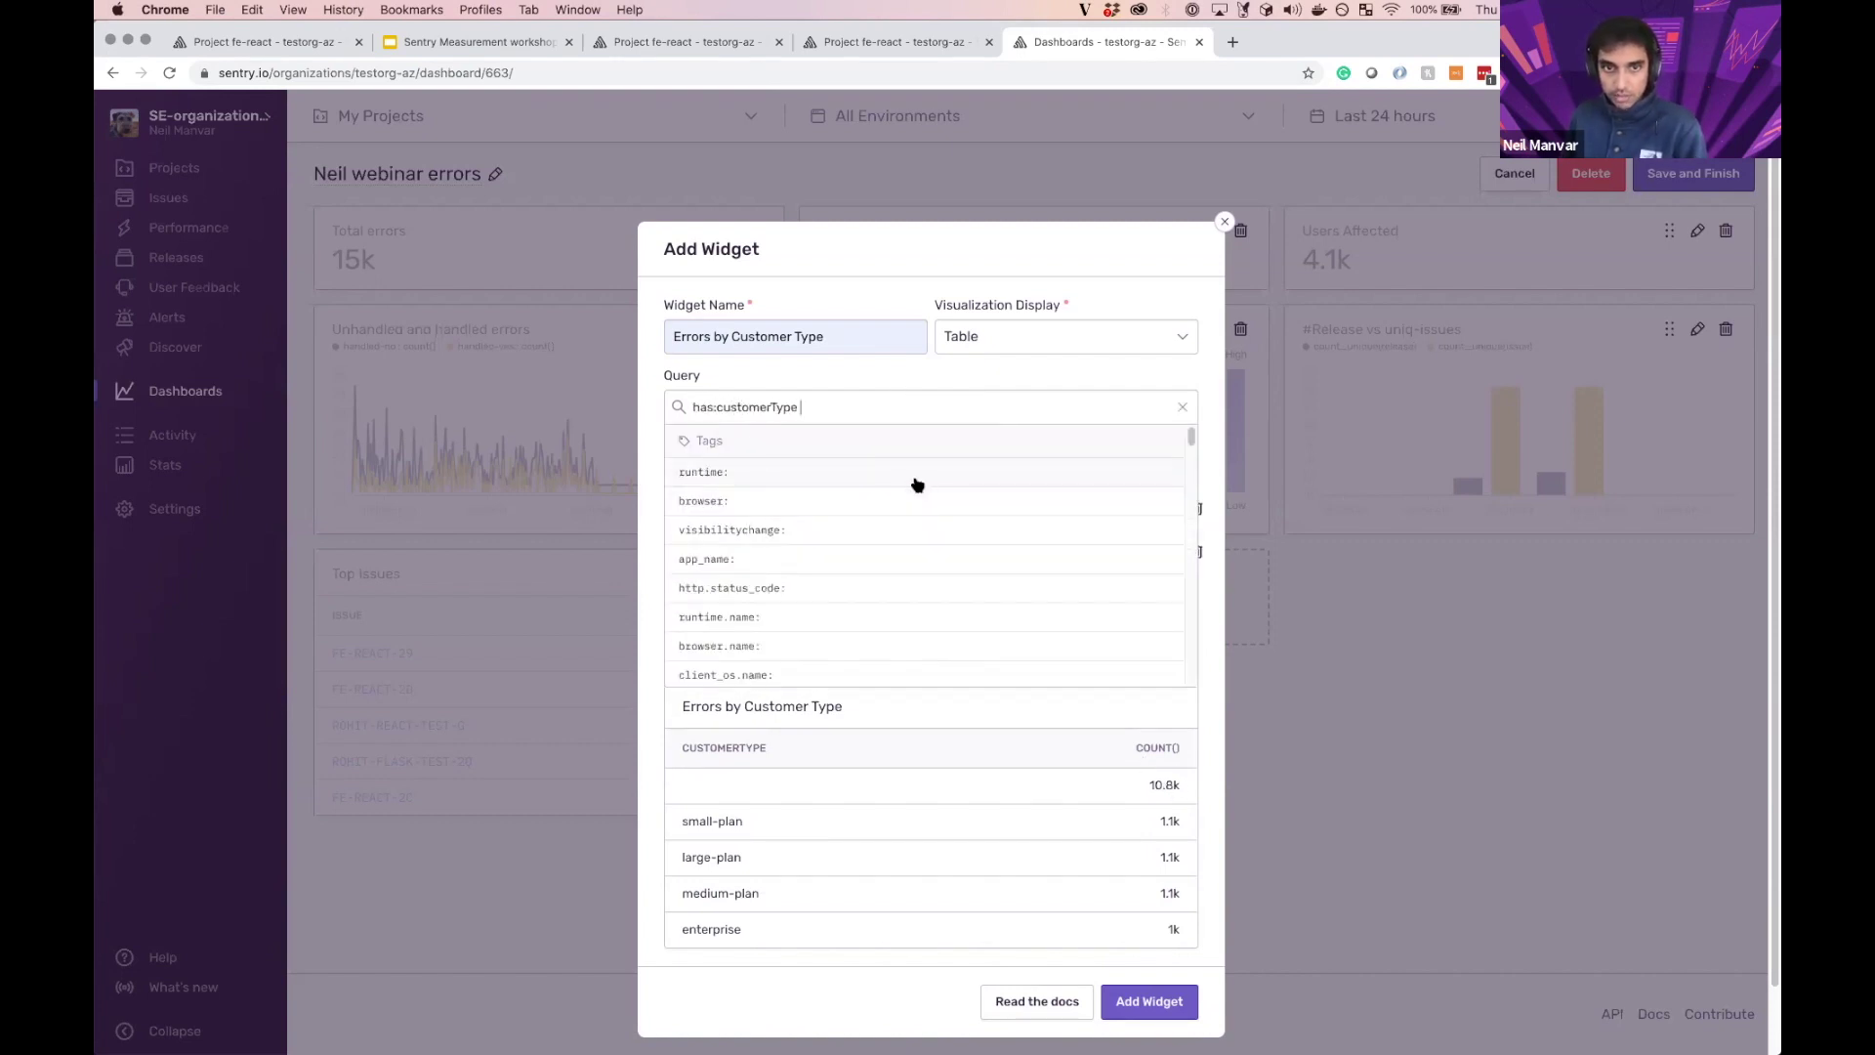
left_click(1149, 1003)
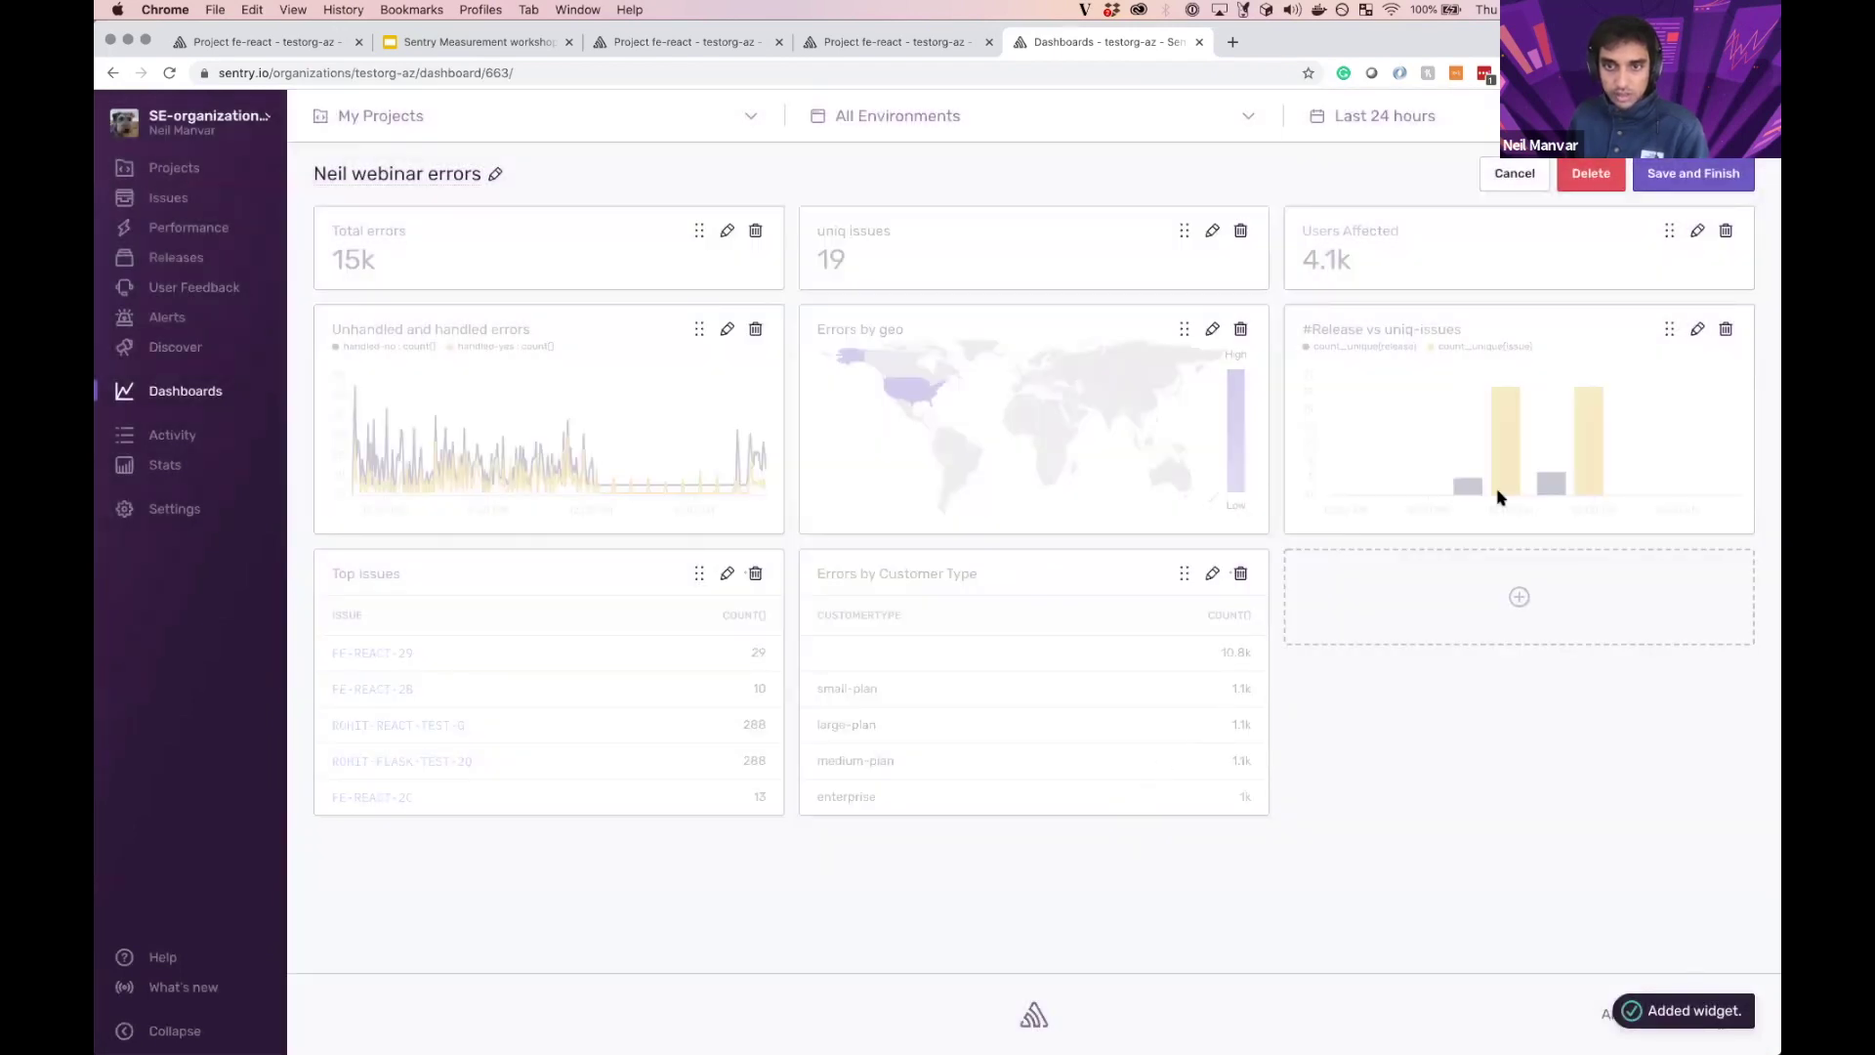
Step: Start another widget beside Errors by Customer Type and name it "Errors by browser"
left_click(1422, 594)
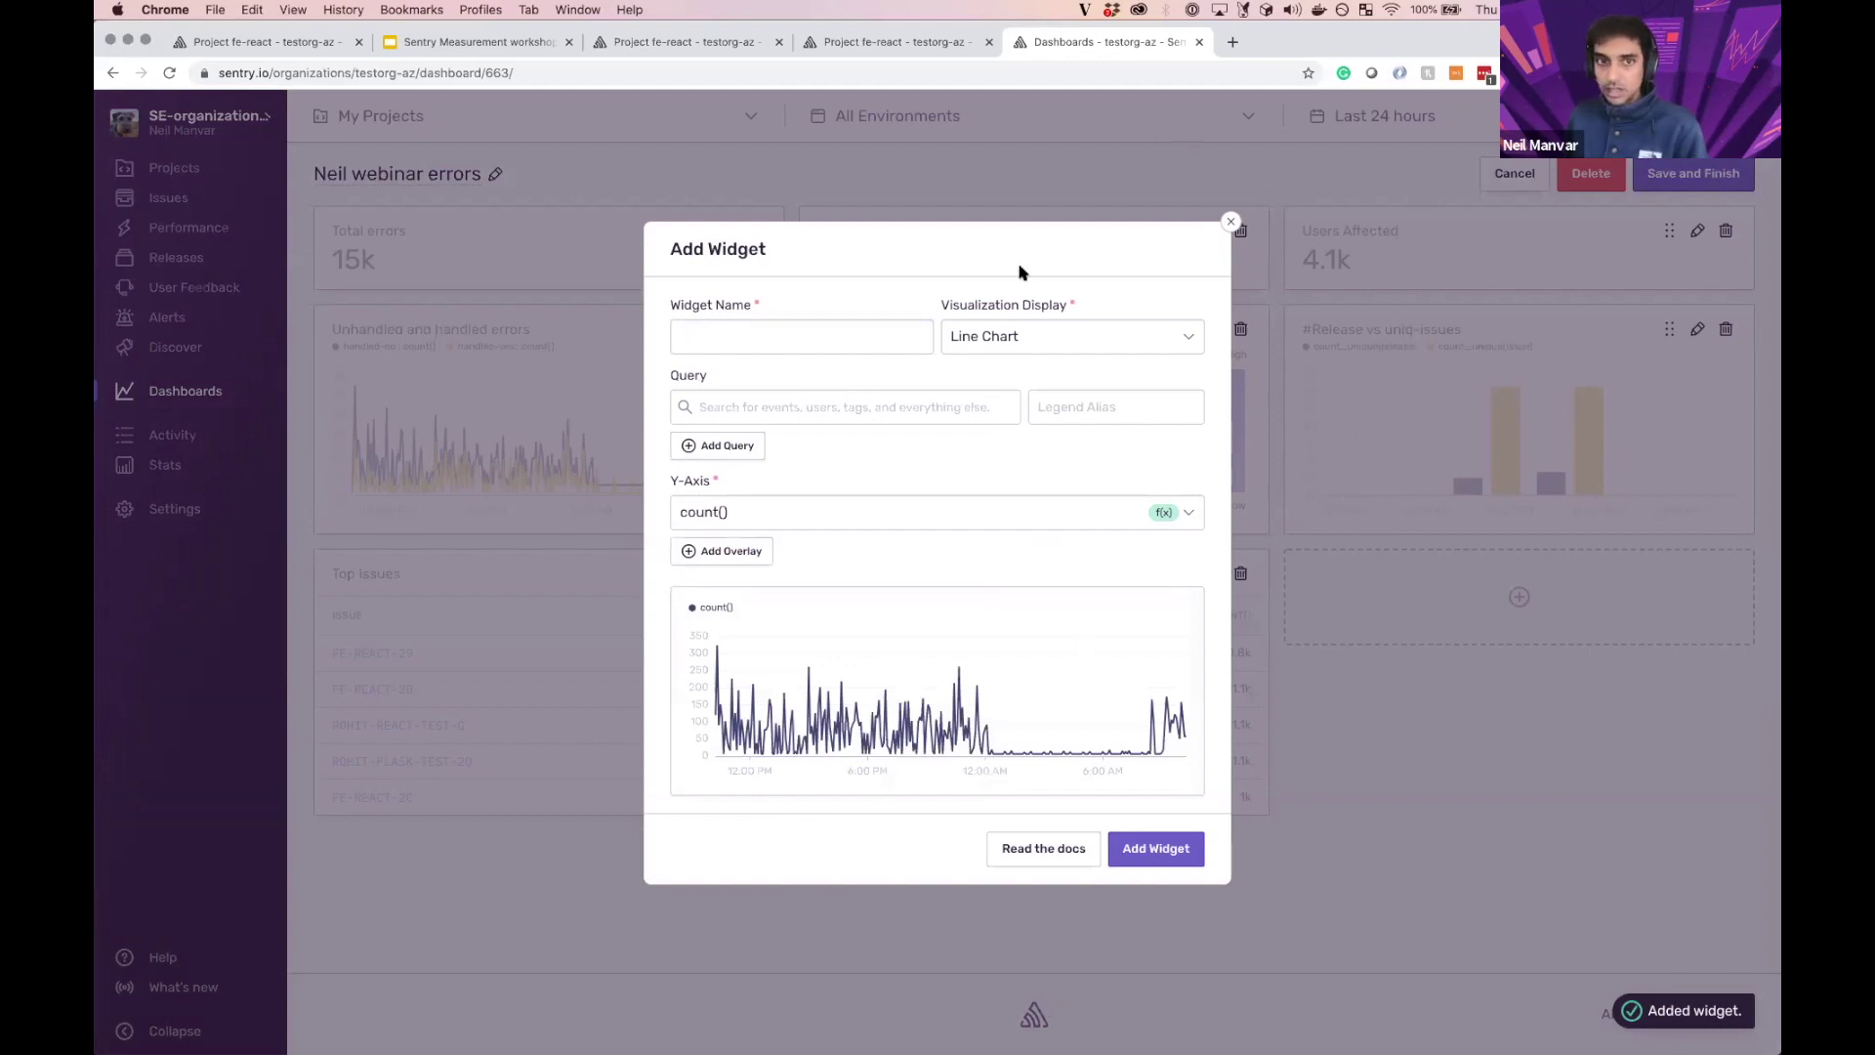
left_click(918, 327)
type("Erroprs")
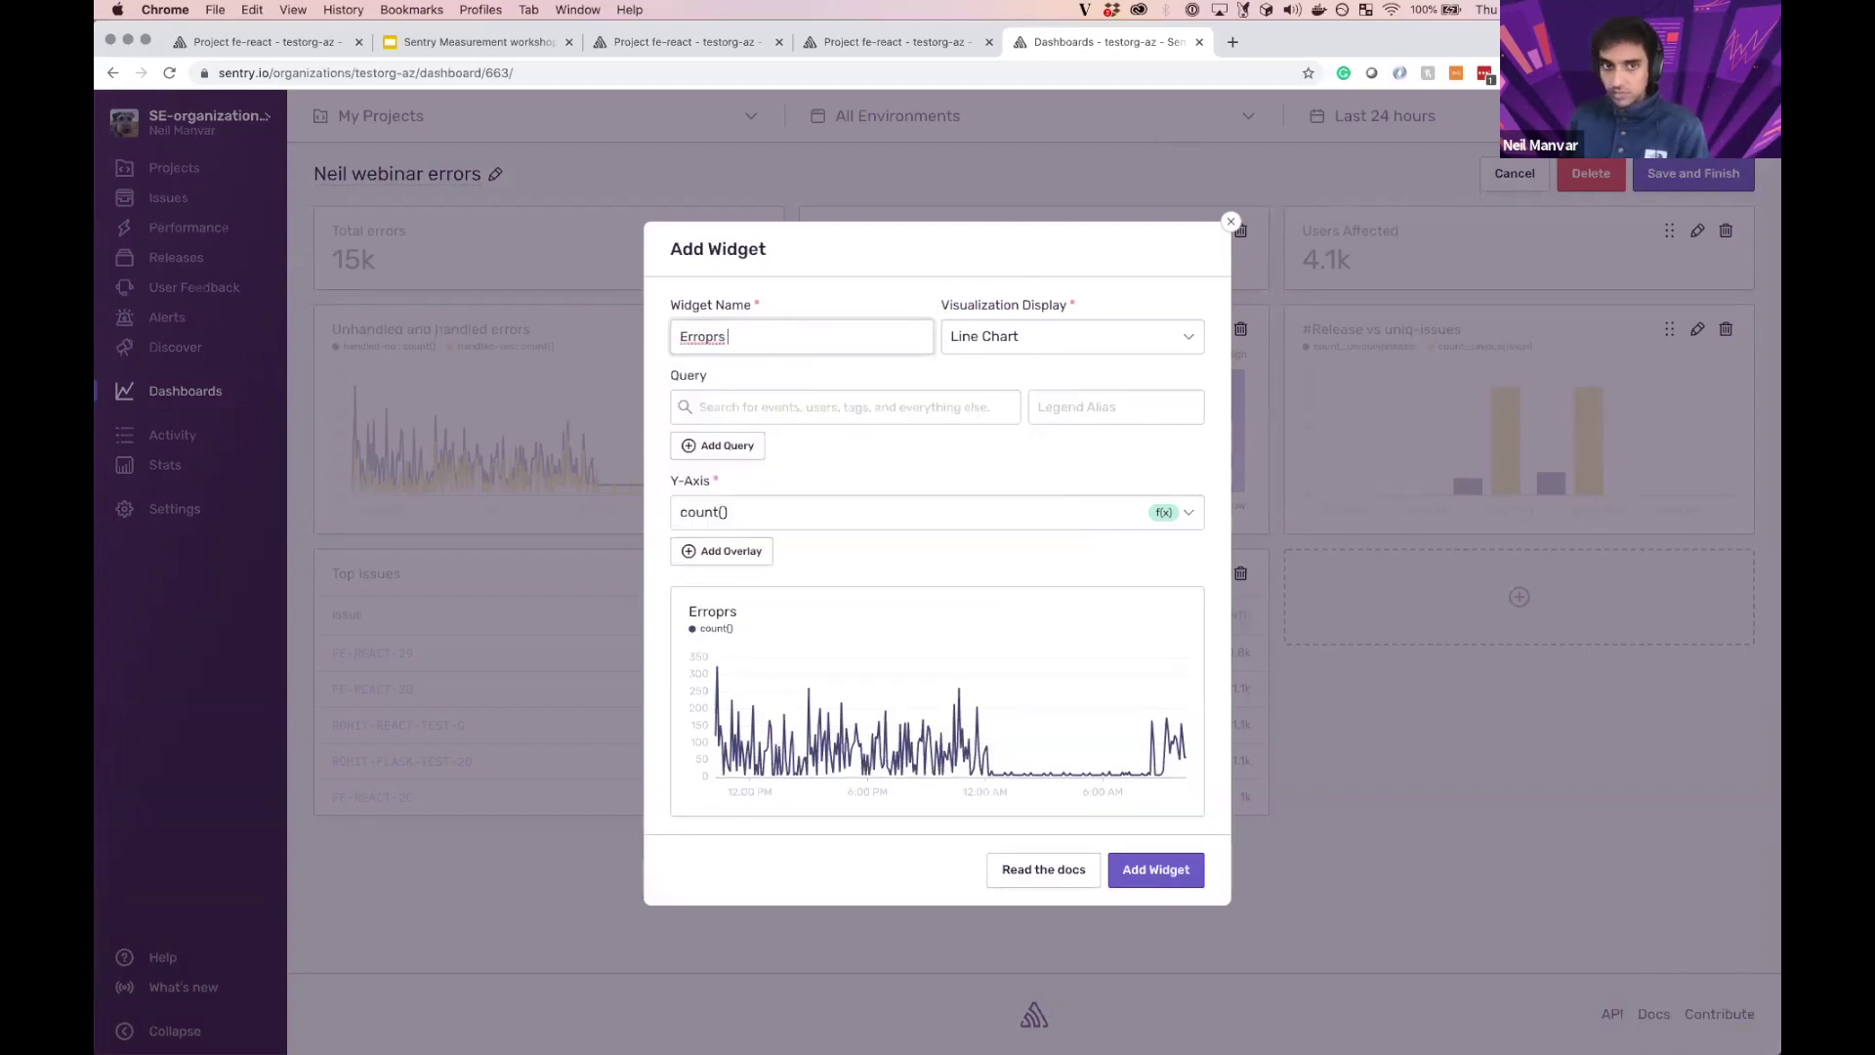
key("BackSpace")
type("ors")
key("BackSpace")
type("rs bvy")
key("BackSpace")
type("y browser")
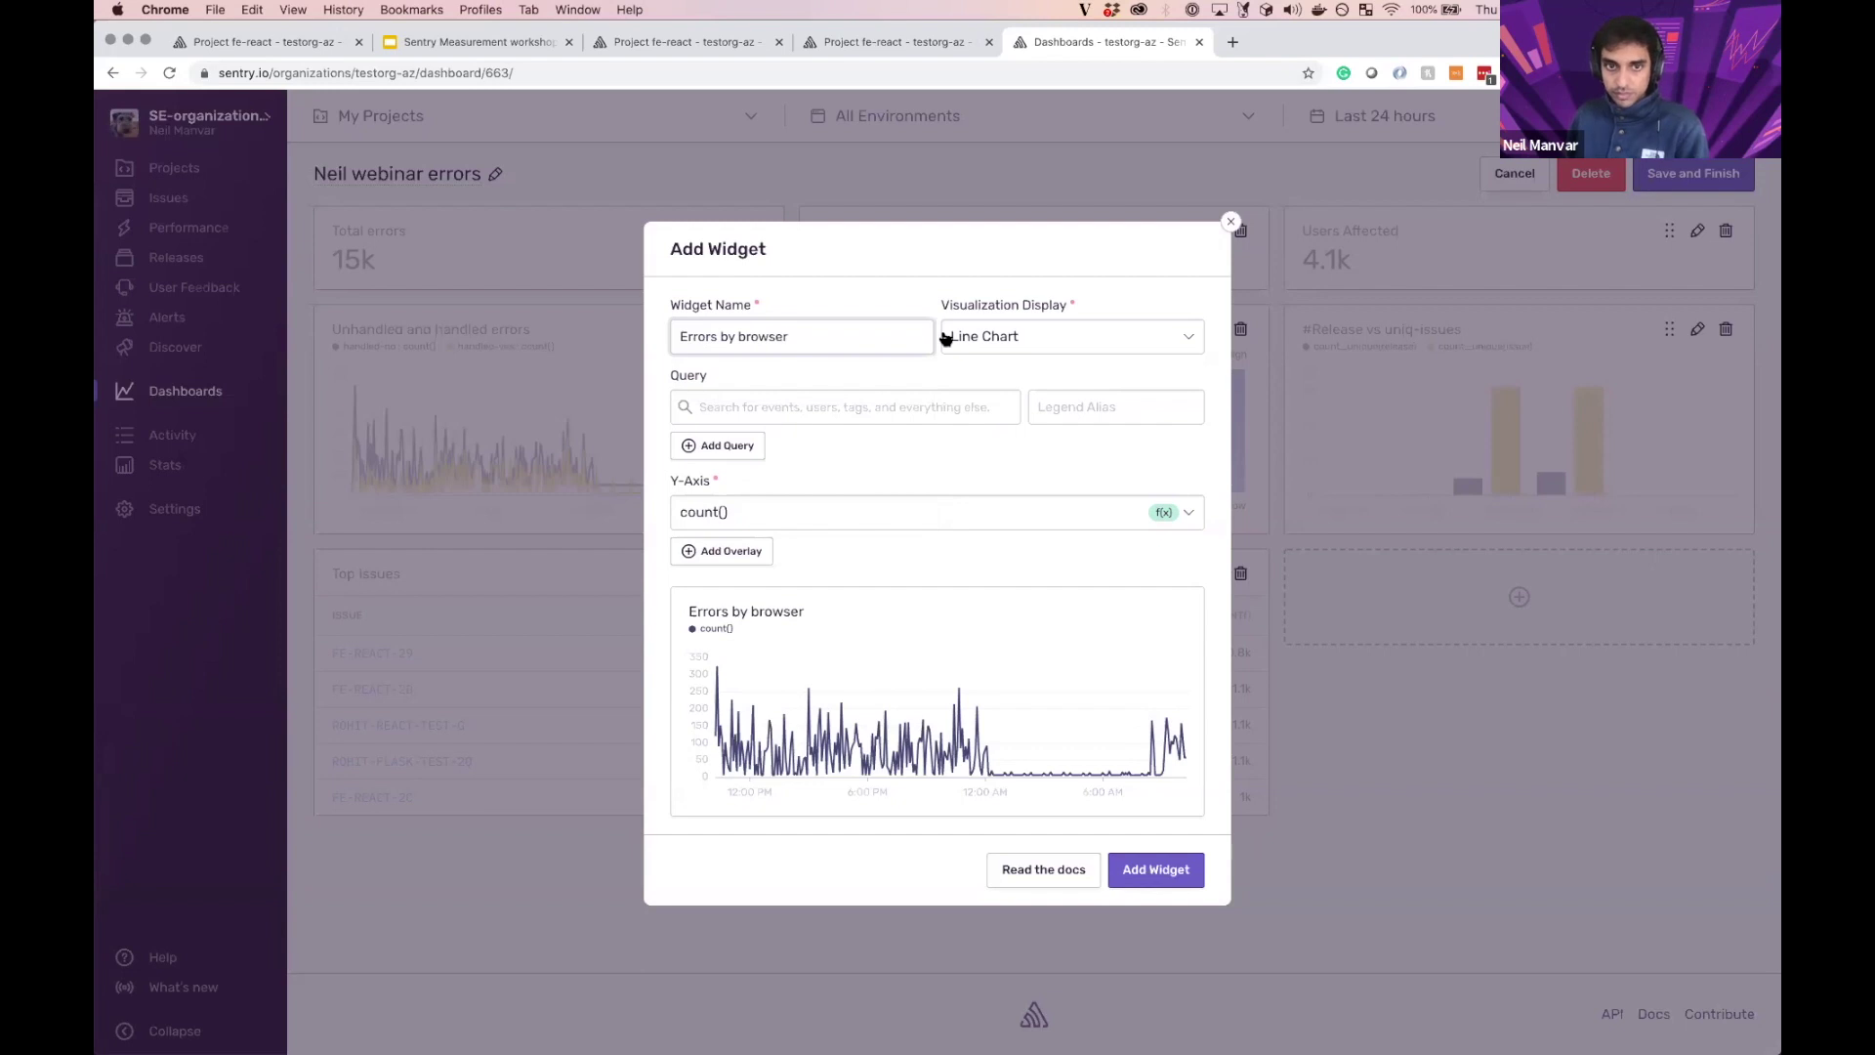
Step: Limit the Errors by browser widget to has:browser.name and display it as a Table
left_click(932, 401)
type("has:b")
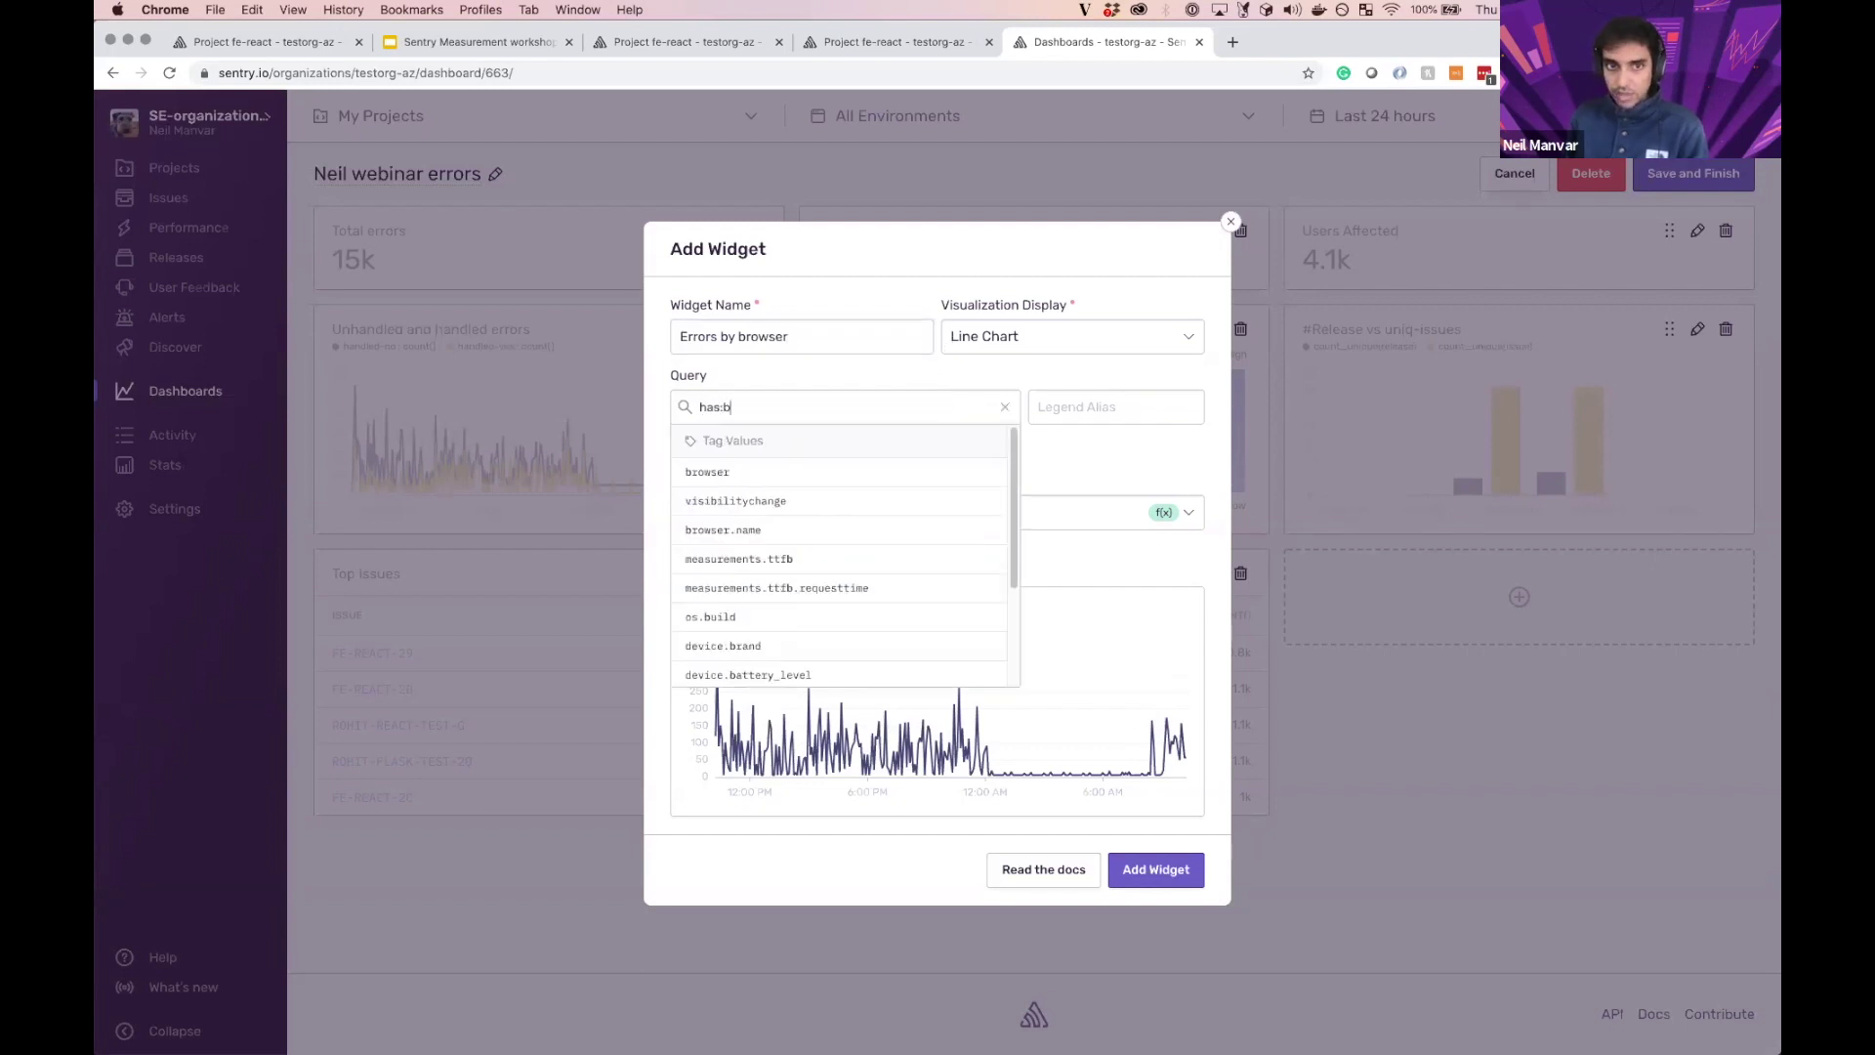
type("rowser.name")
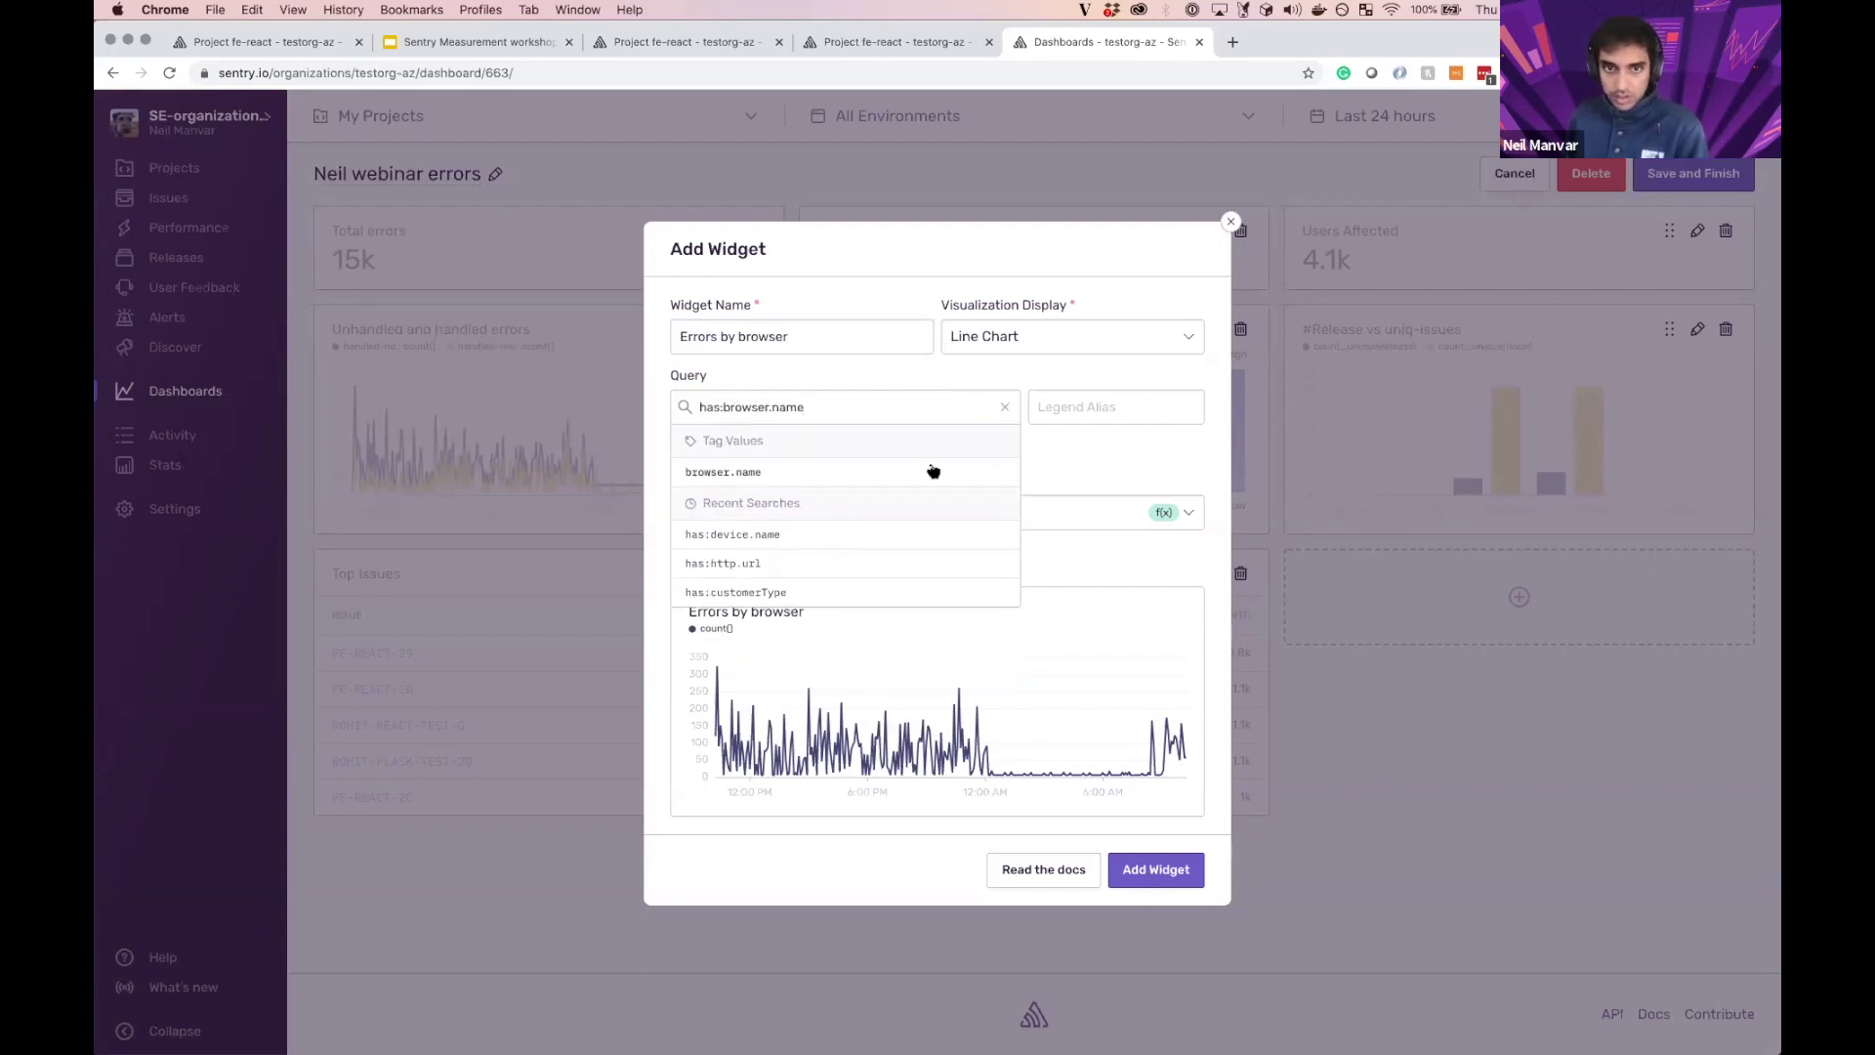
left_click(1063, 488)
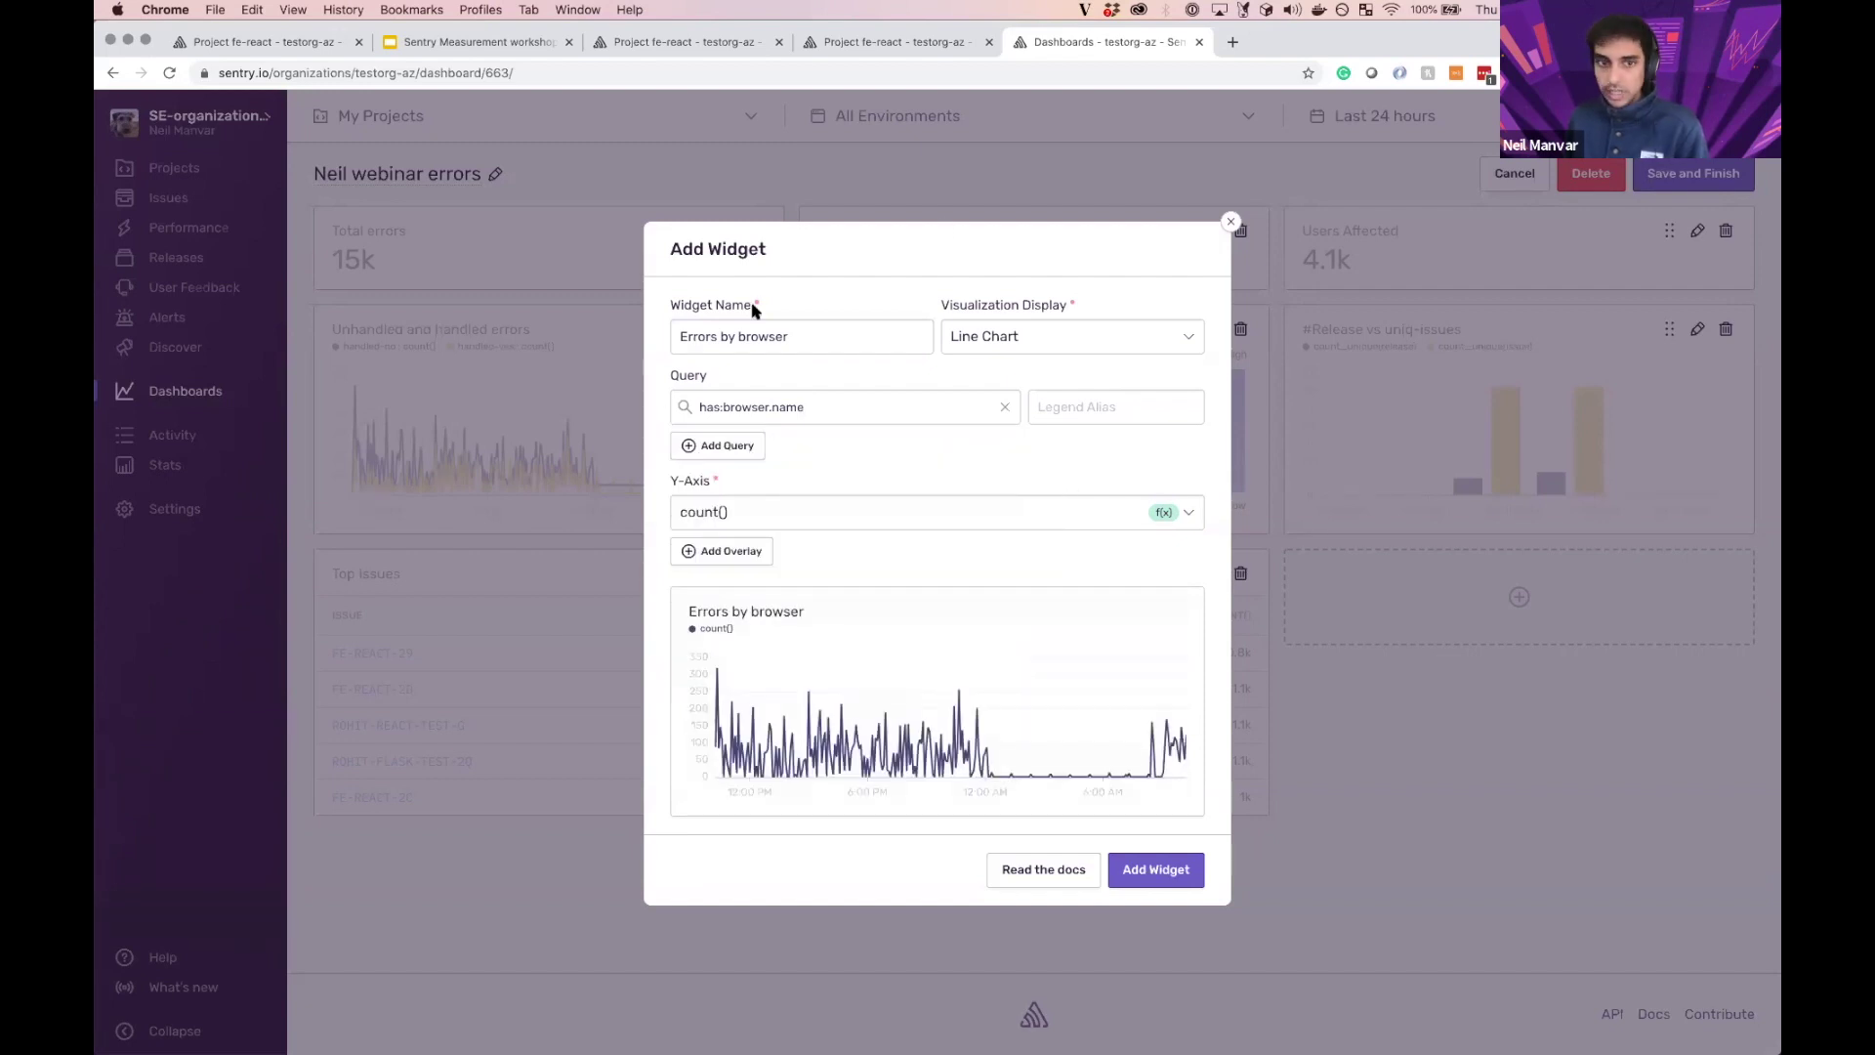
left_click(1133, 335)
left_click(1130, 473)
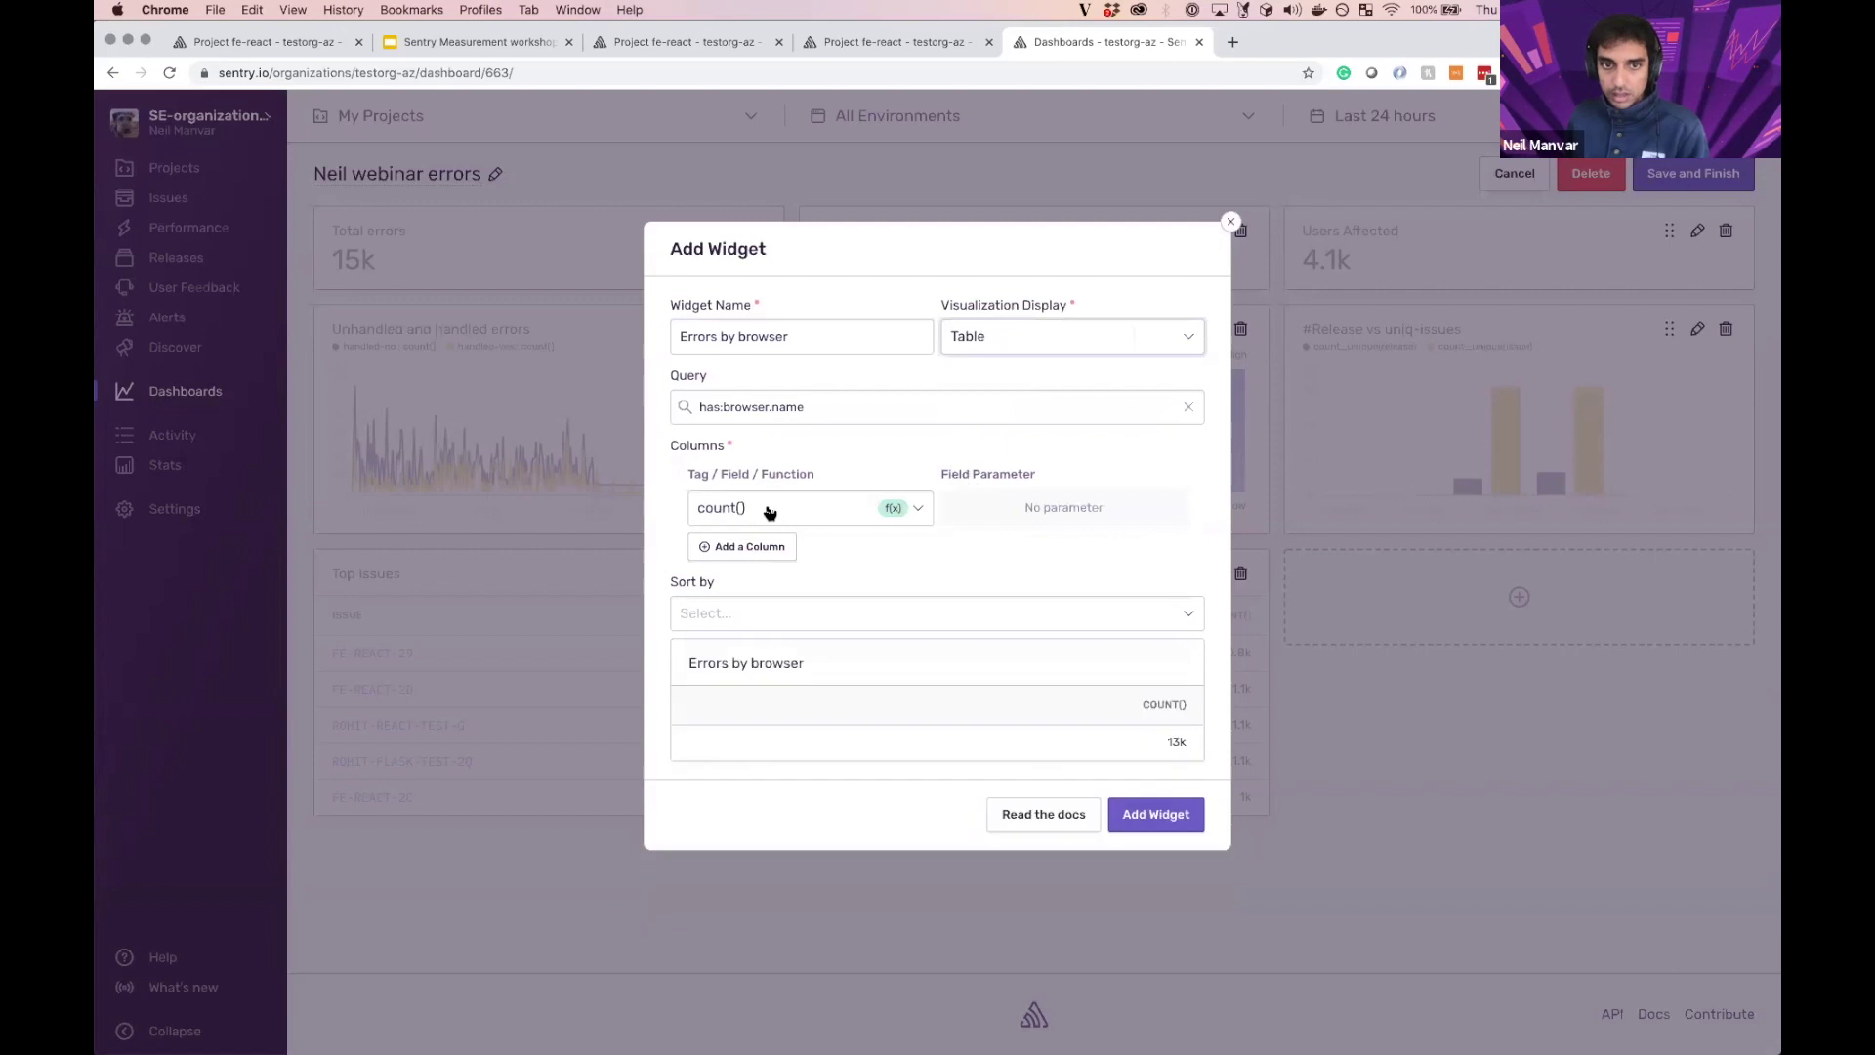
Step: Add a browser.name column to the Errors by browser table and place it before count()
left_click(767, 547)
type("br")
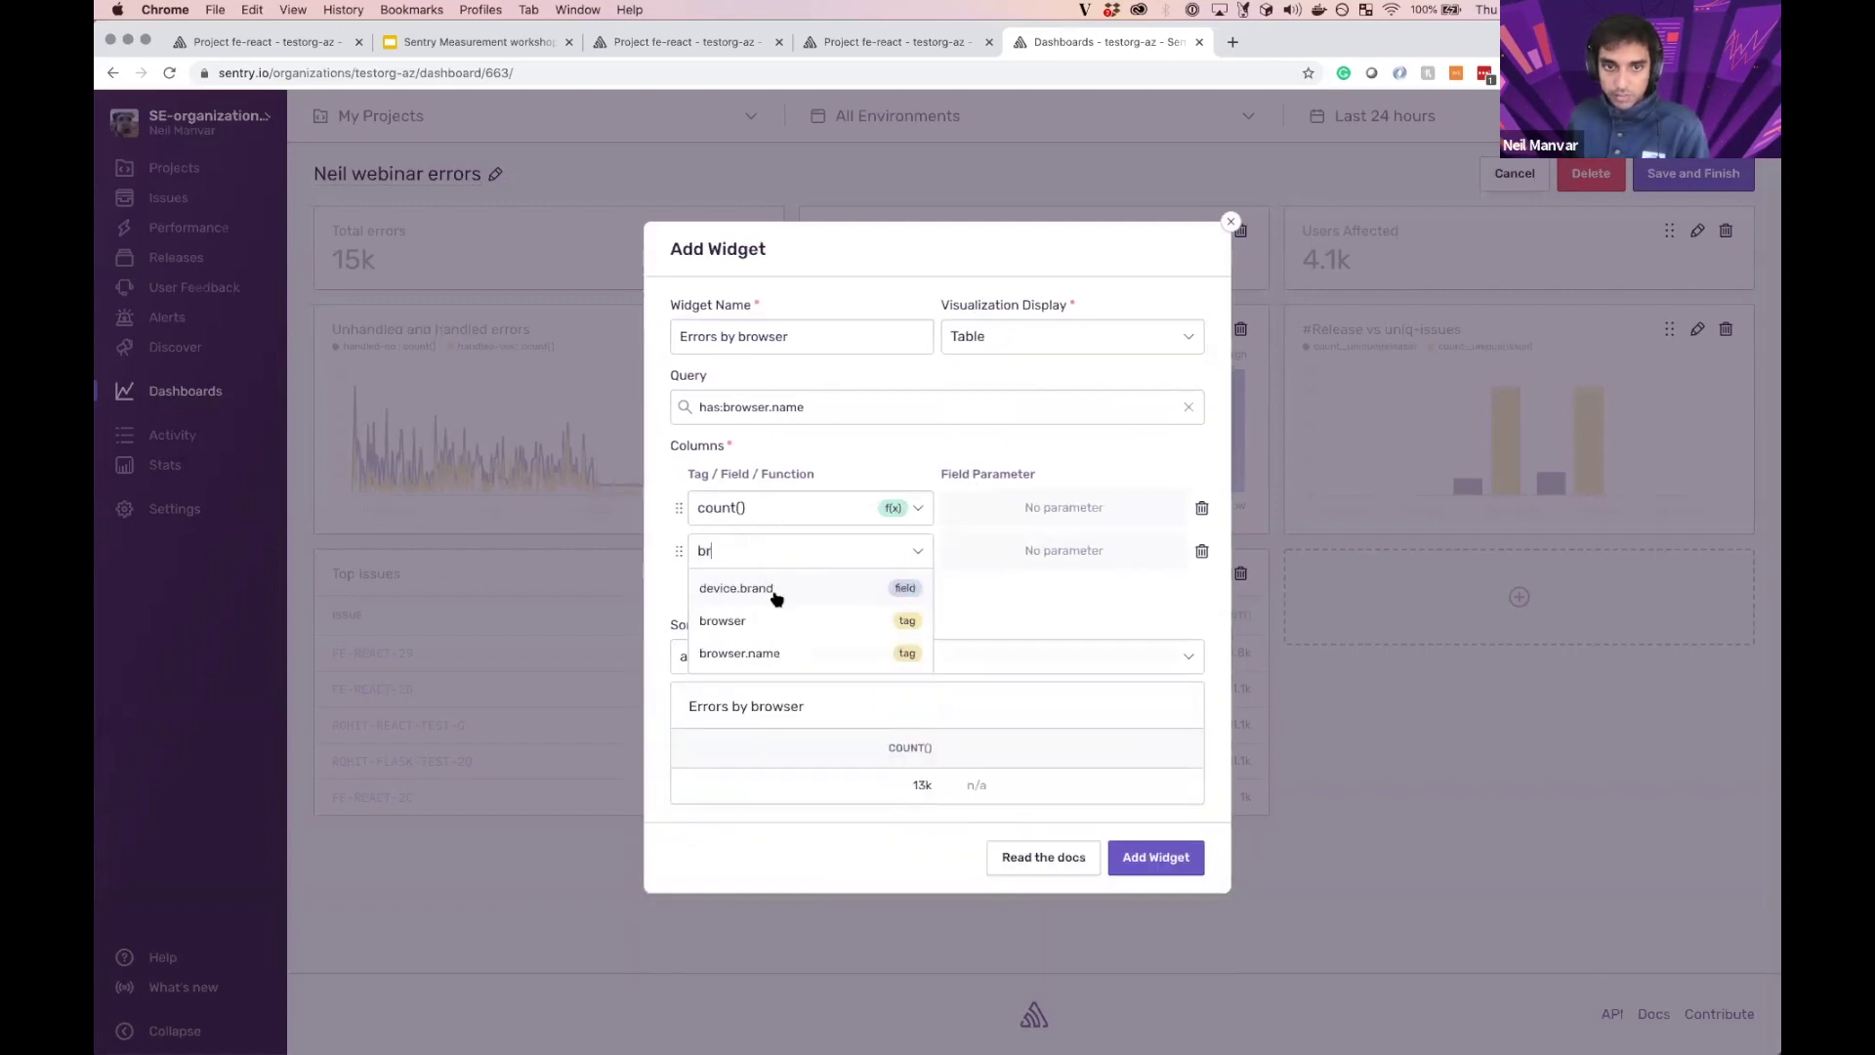
left_click(782, 654)
left_click_drag(674, 554, 674, 508)
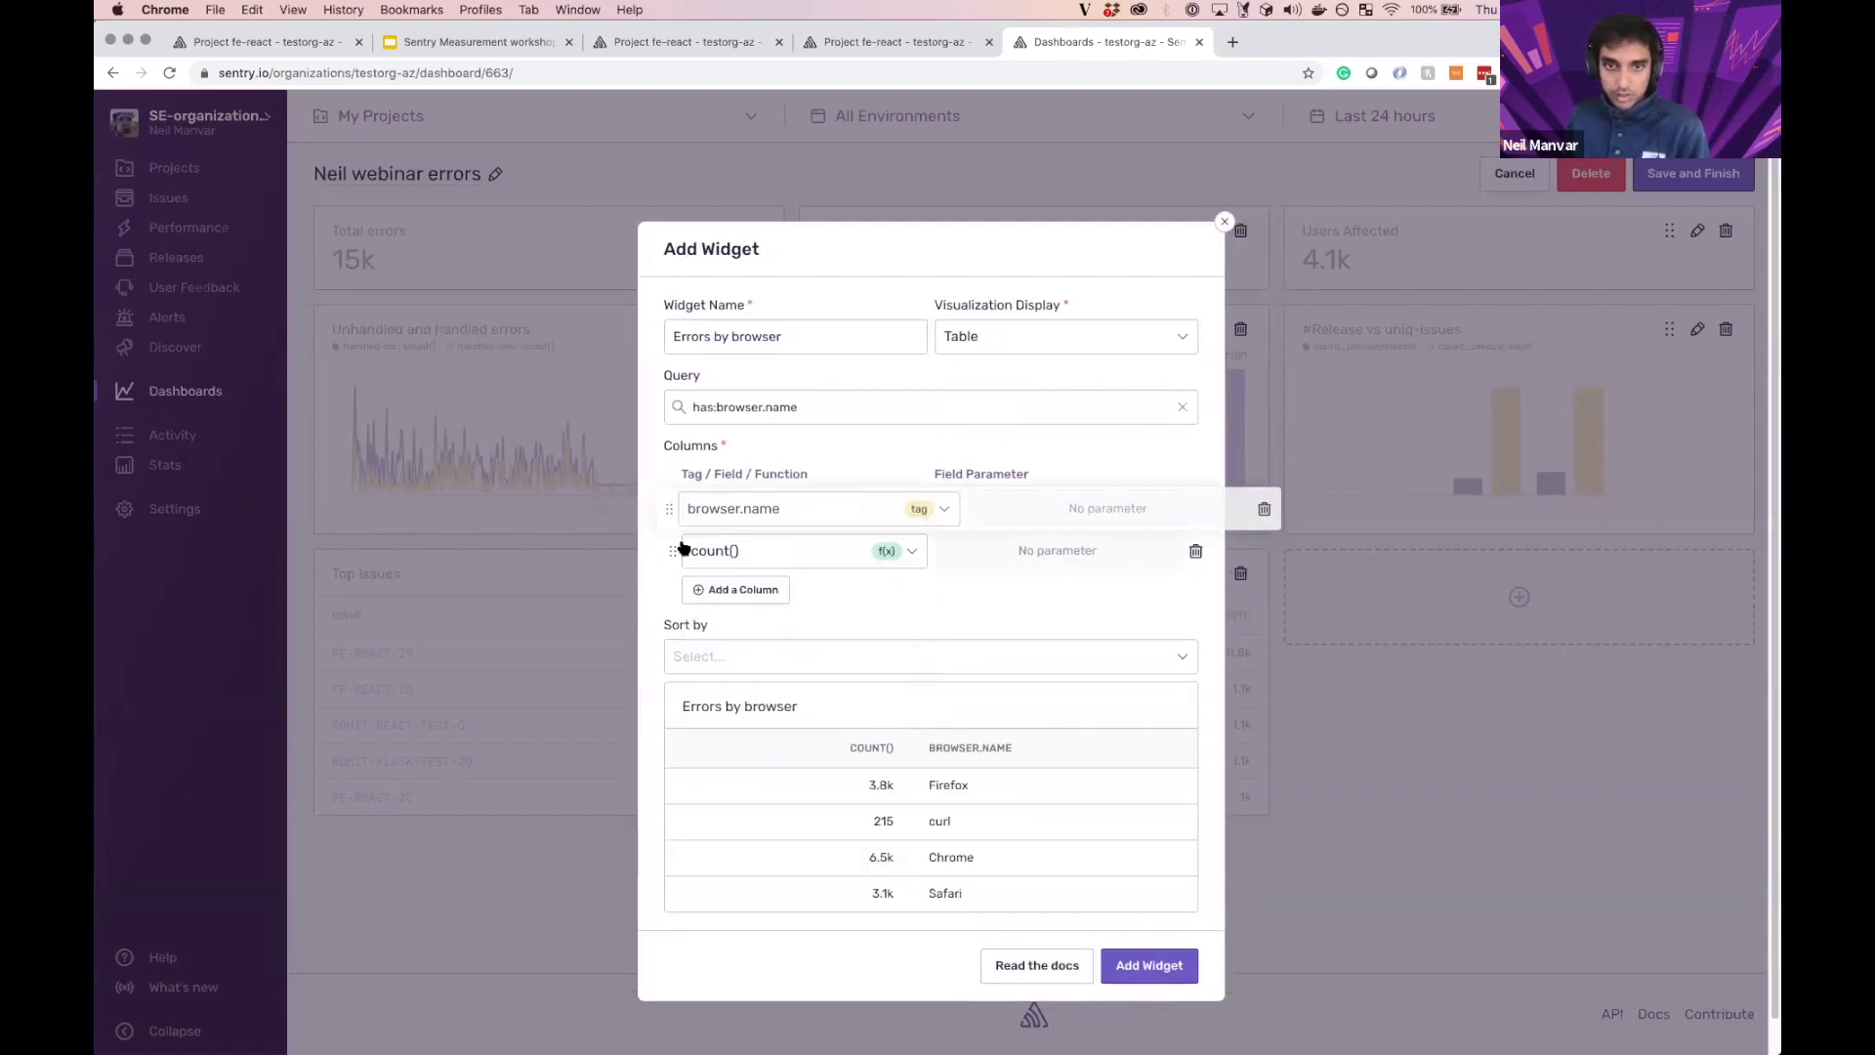
Step: Sort the Errors by browser table by count() desc, add it to the dashboard and save the dashboard
left_click(784, 660)
left_click(840, 791)
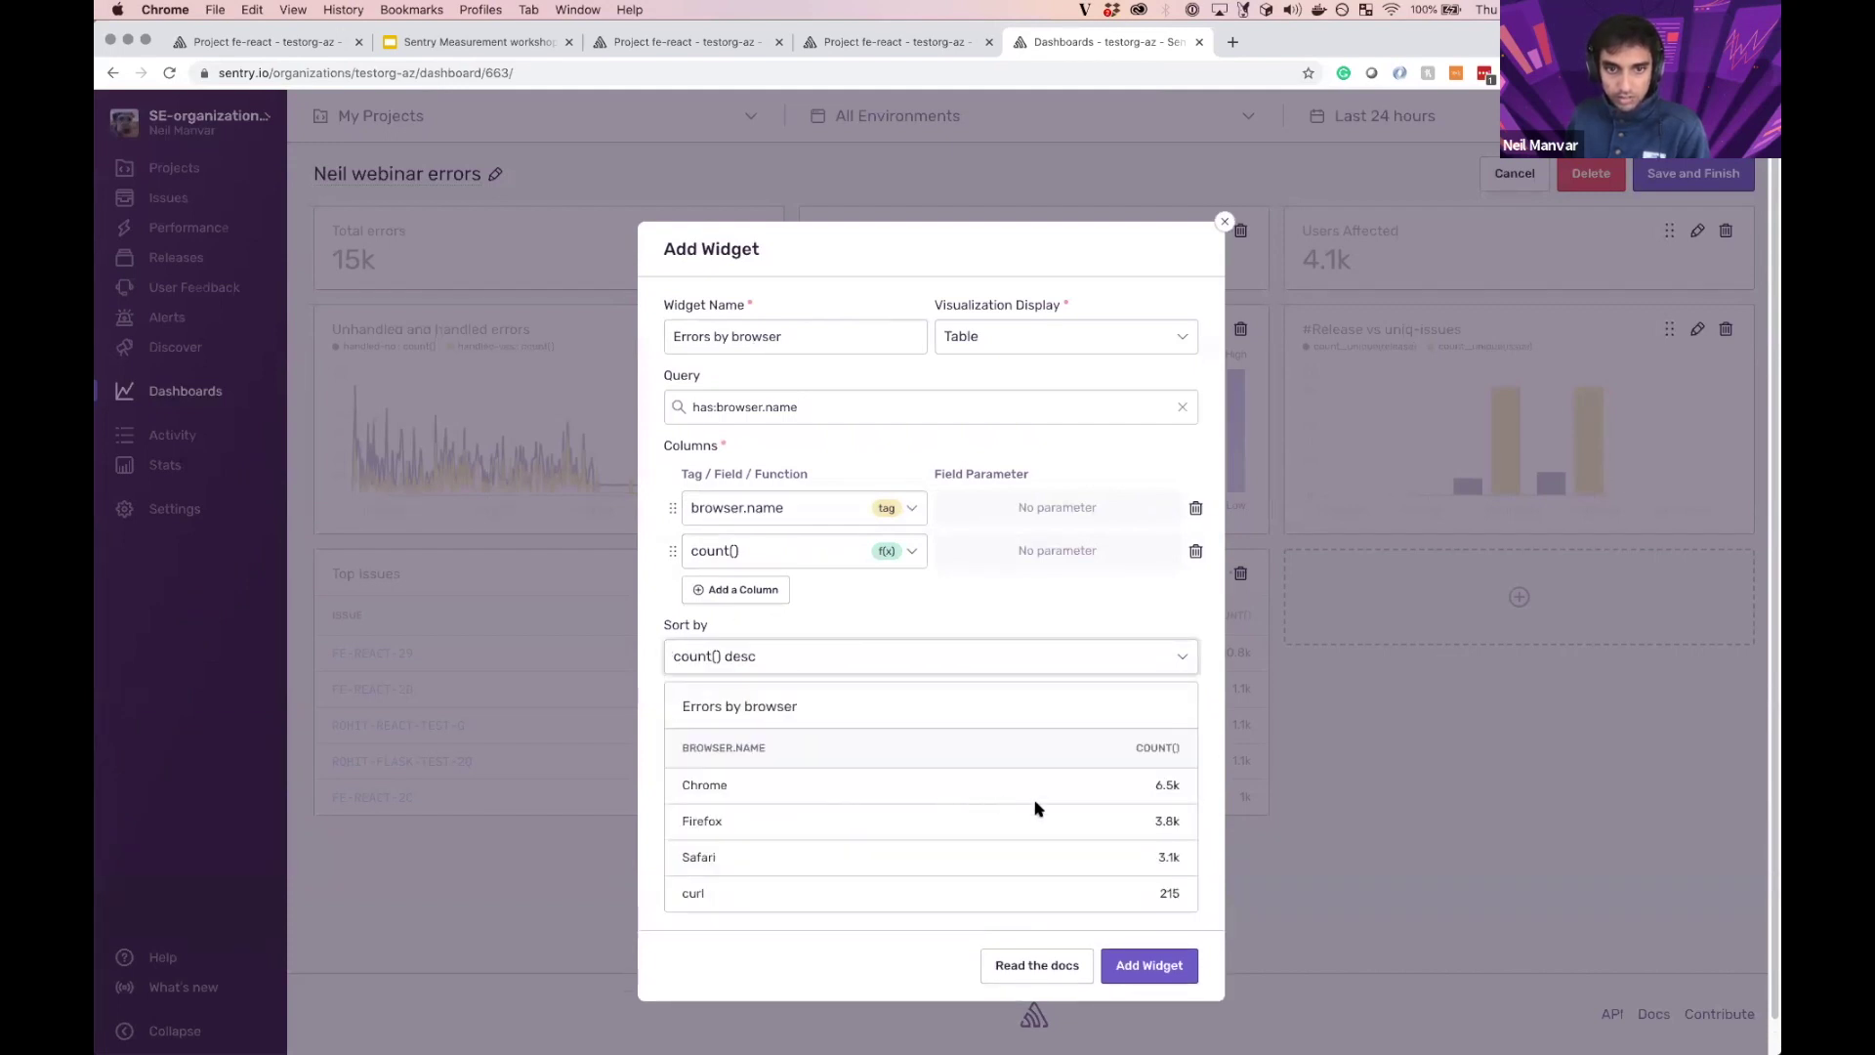
left_click(1177, 967)
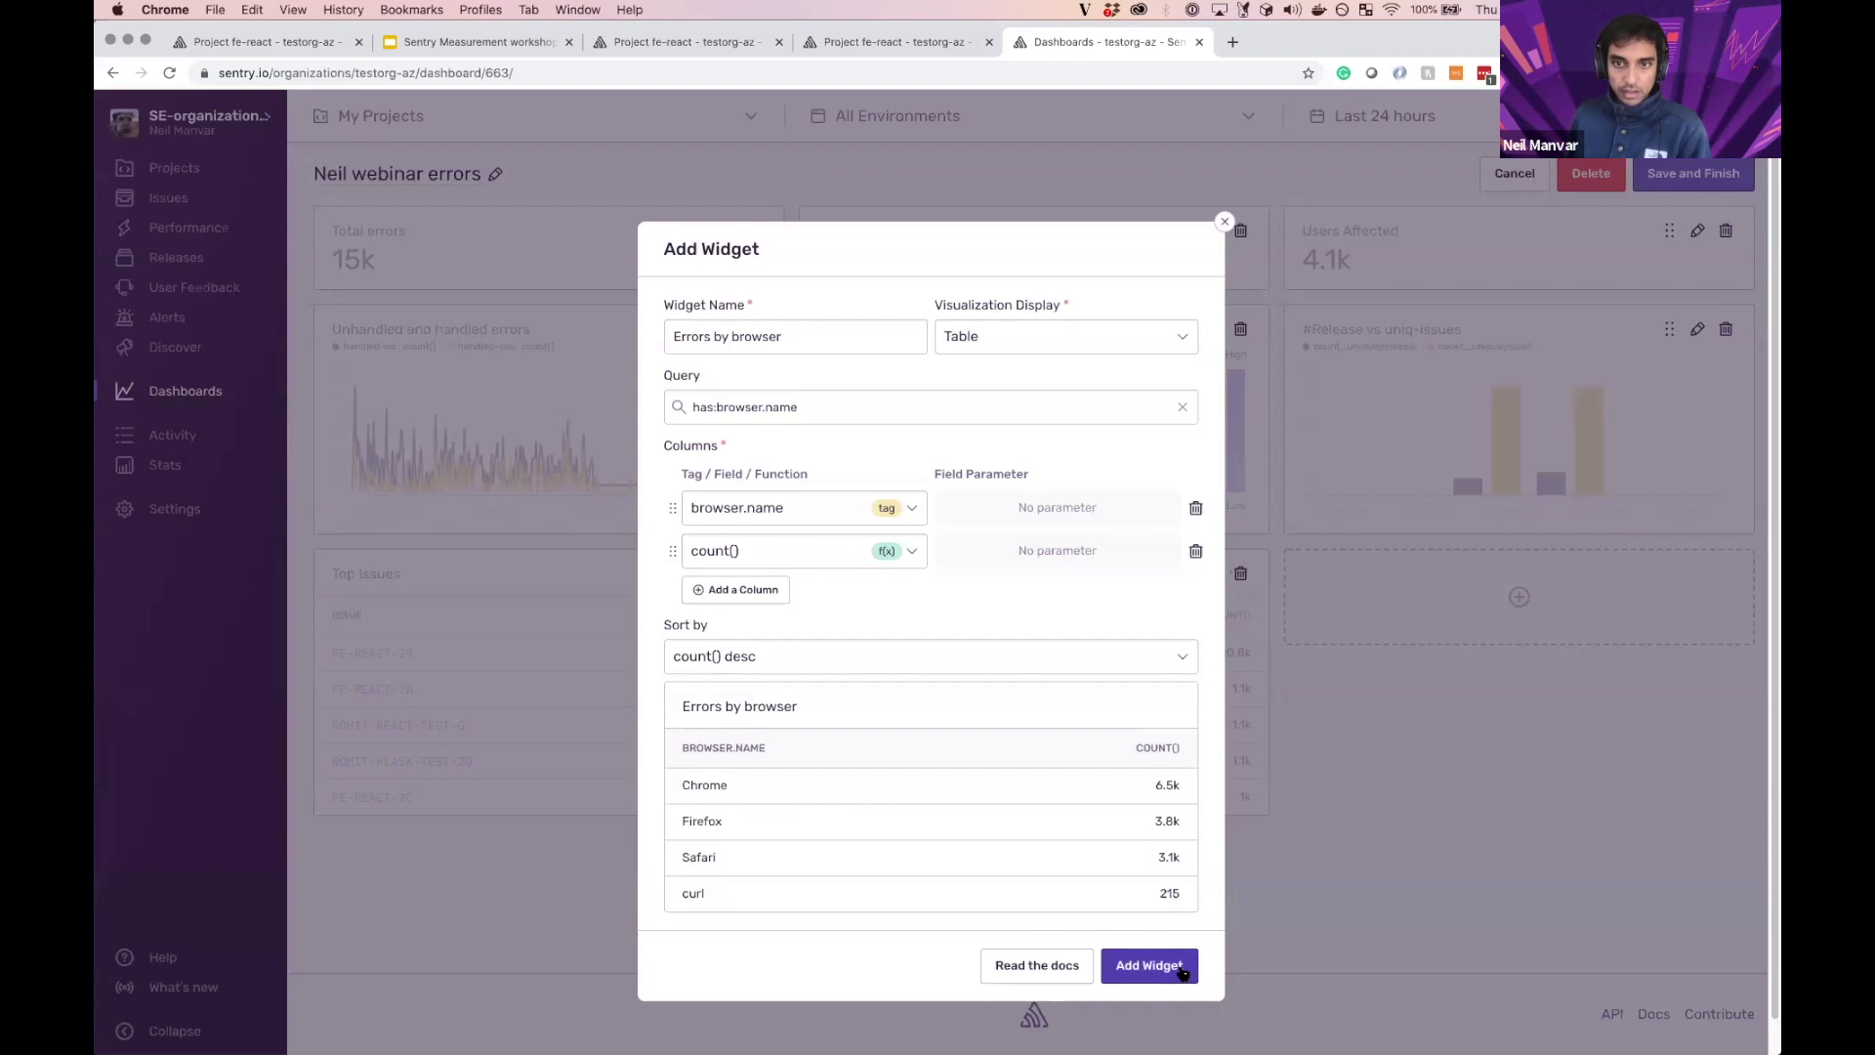
left_click(1181, 969)
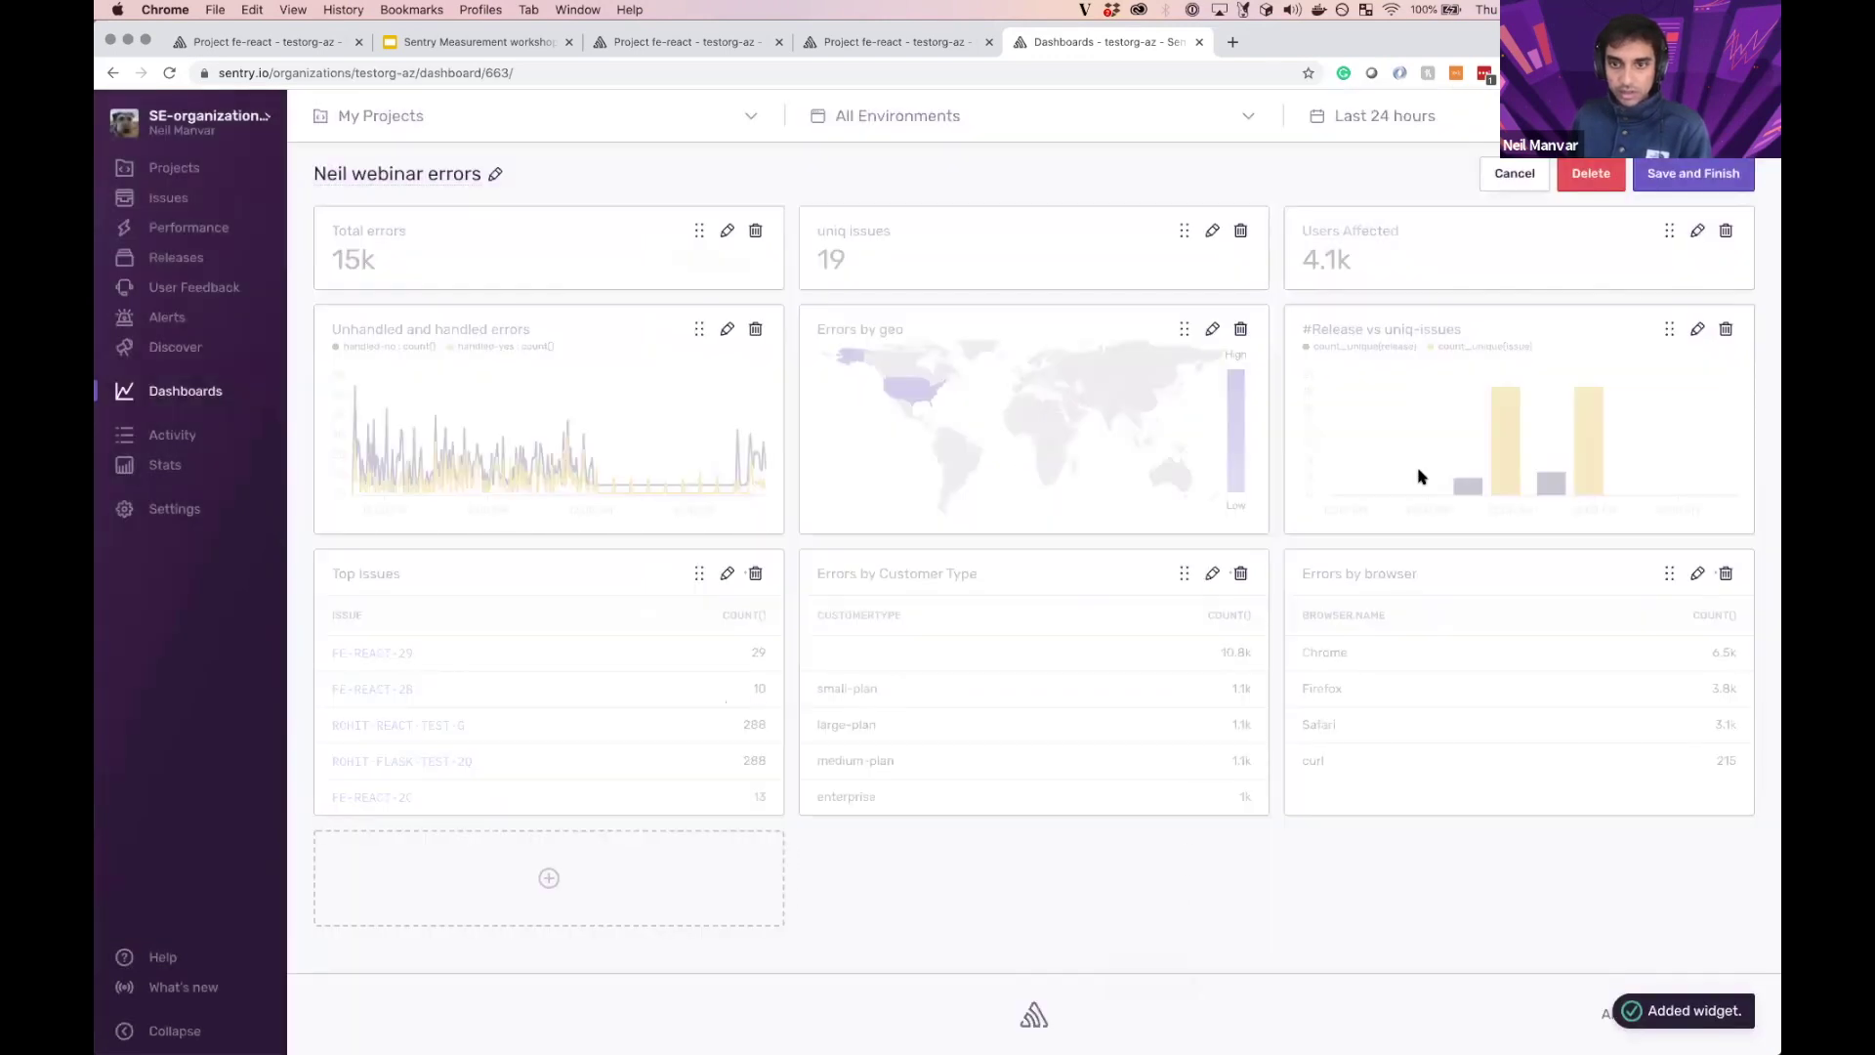
left_click(1739, 186)
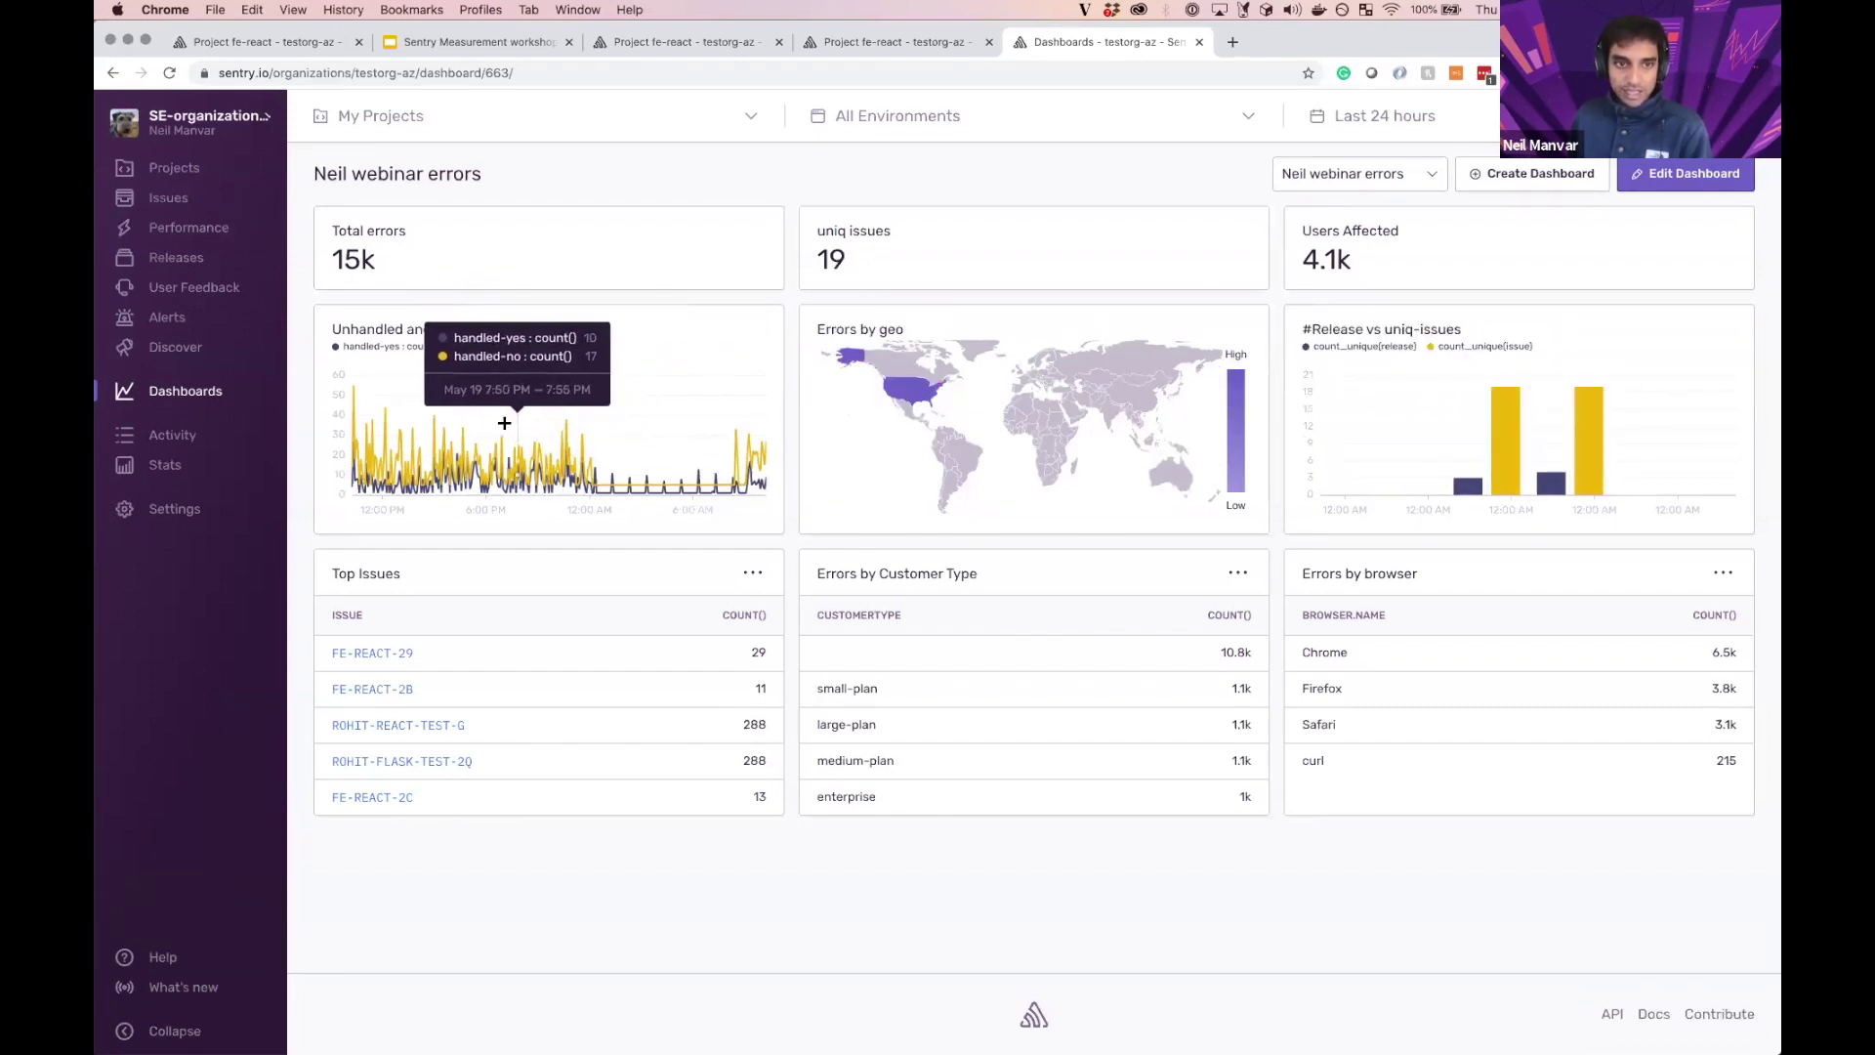
Step: Narrow the dashboard's time range to about the first five hours of the Unhandled and handled errors chart
left_click_drag(443, 386, 349, 387)
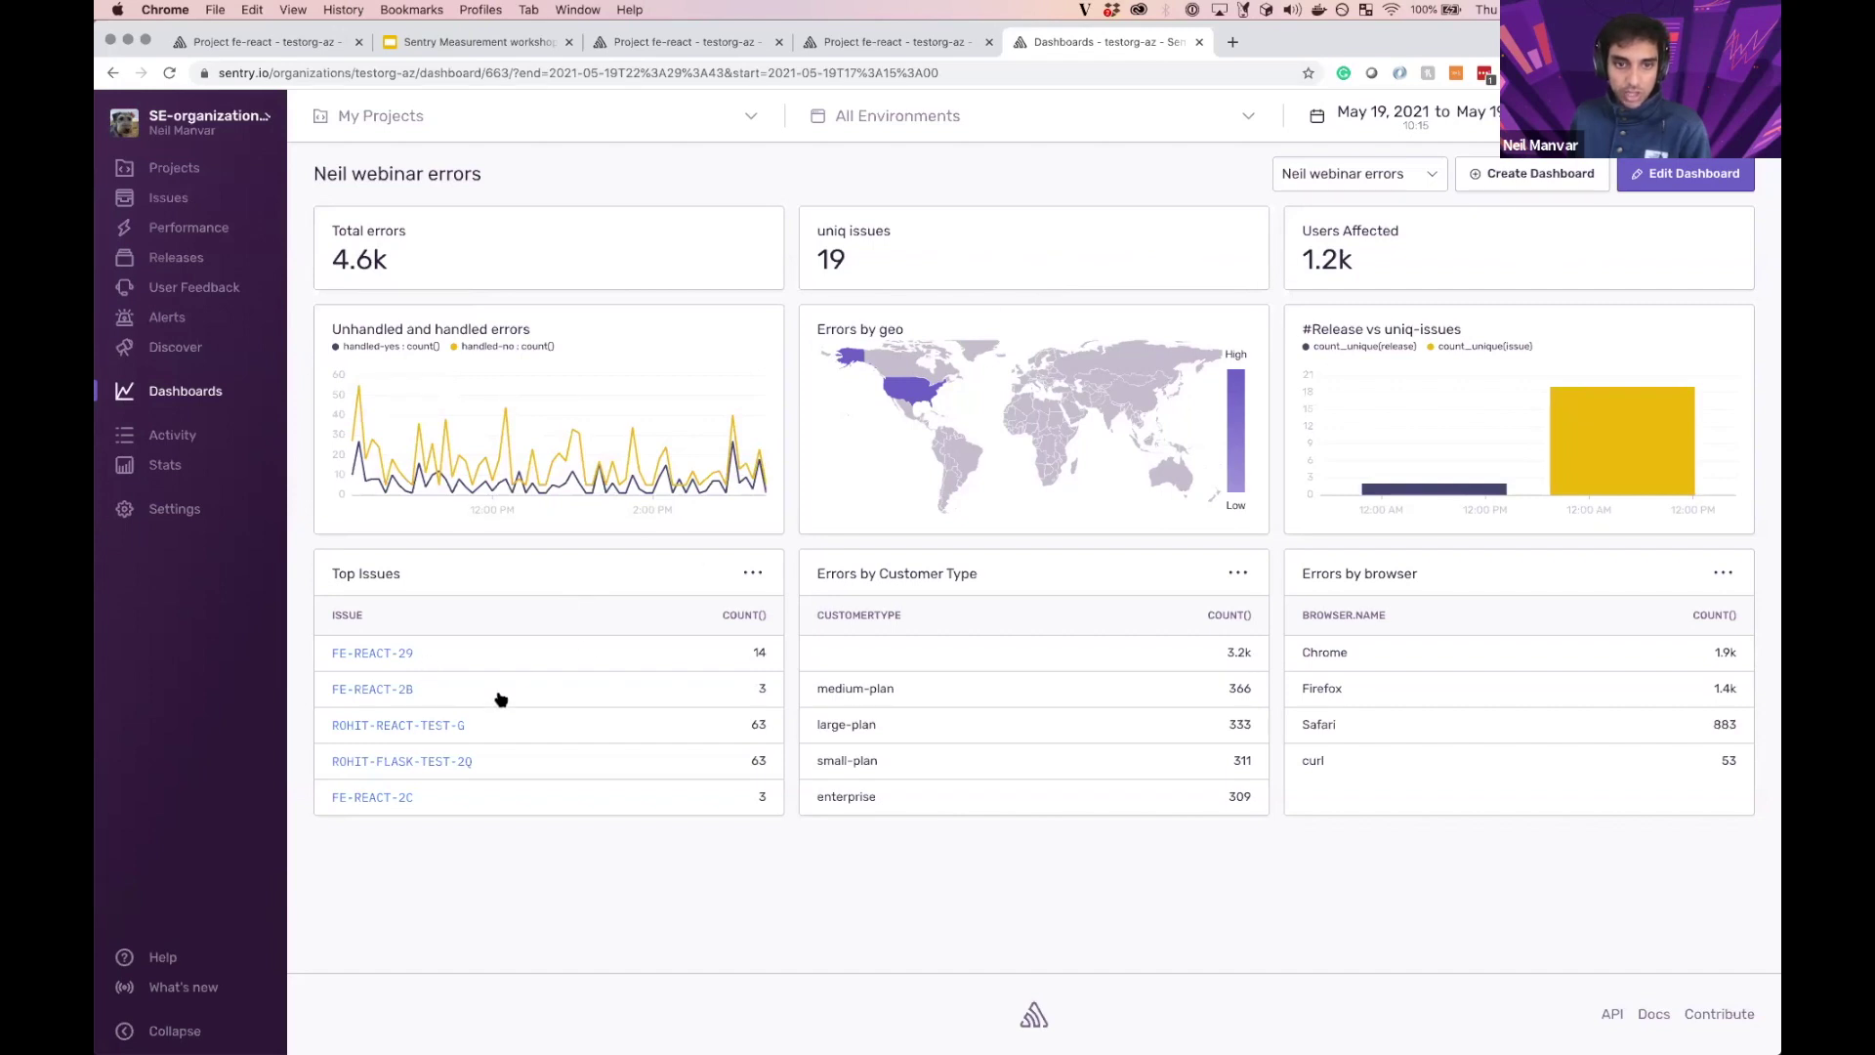
left_click(749, 574)
left_click(741, 574)
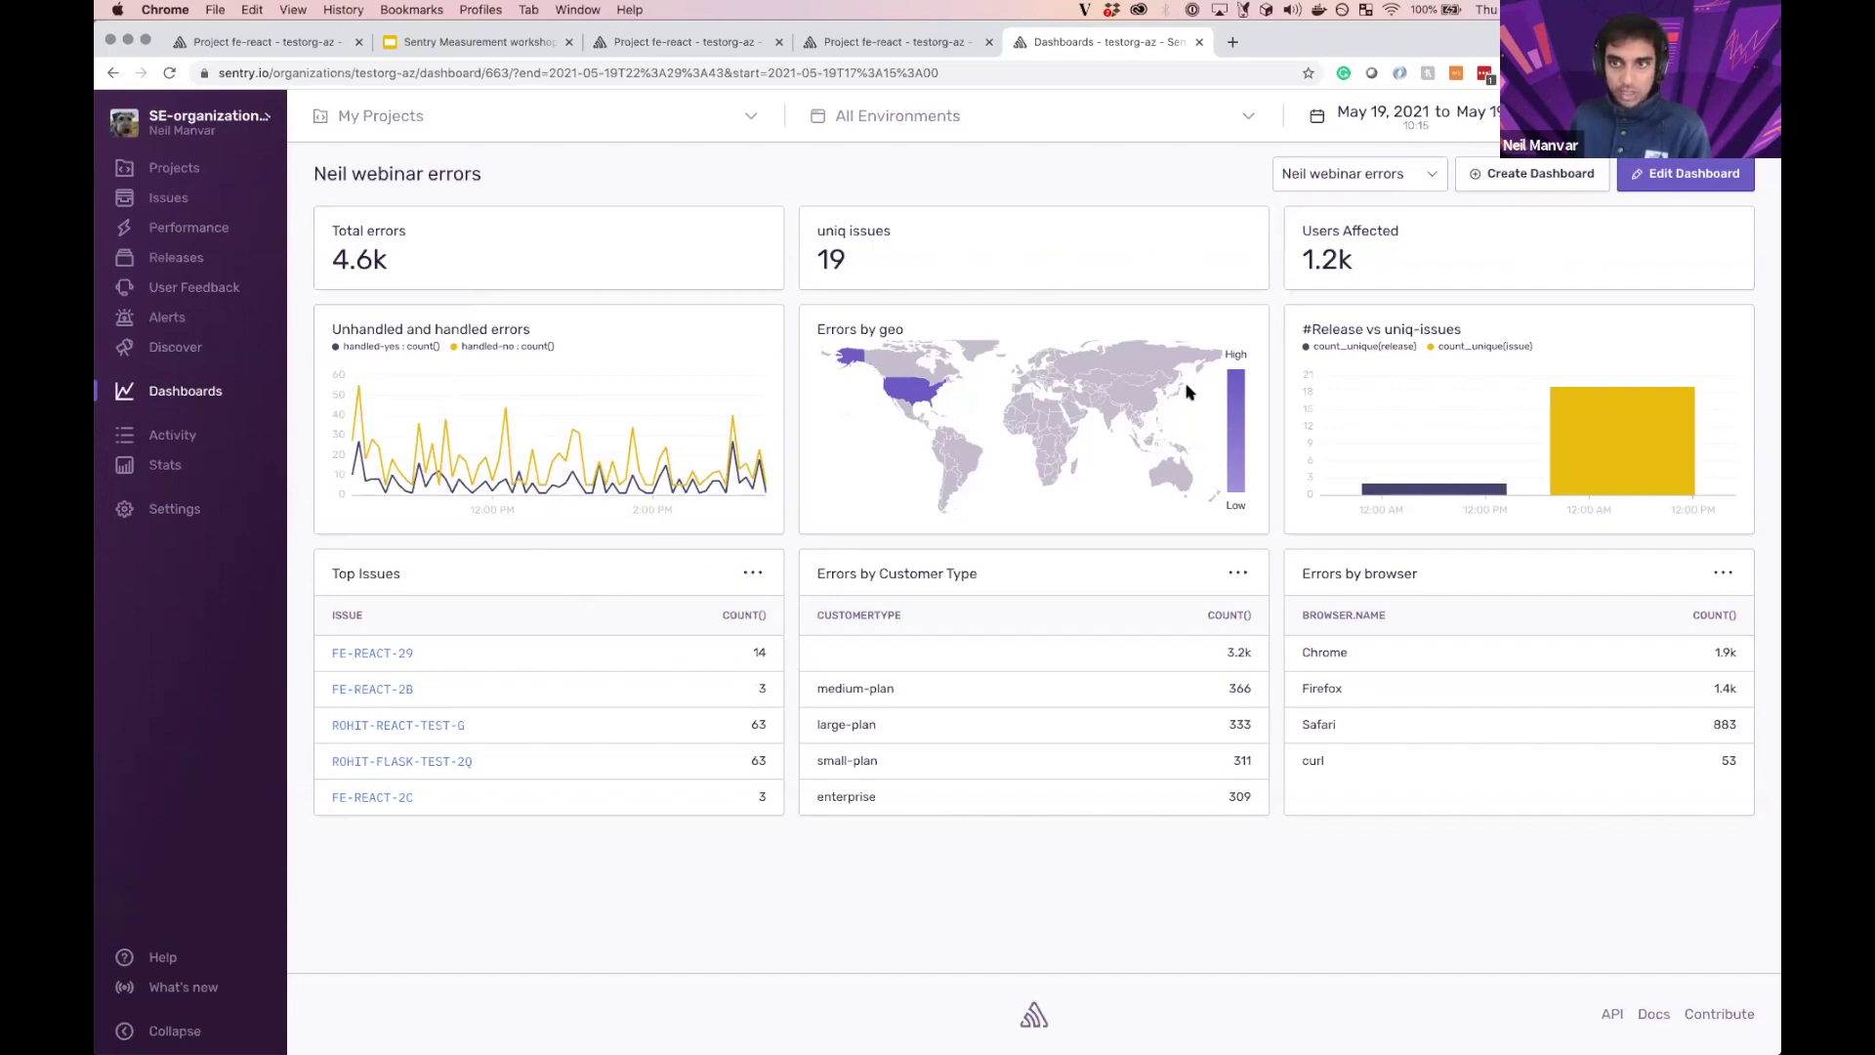
Step: Edit the Top Issues widget to sort by count() desc and save the dashboard
left_click(1688, 172)
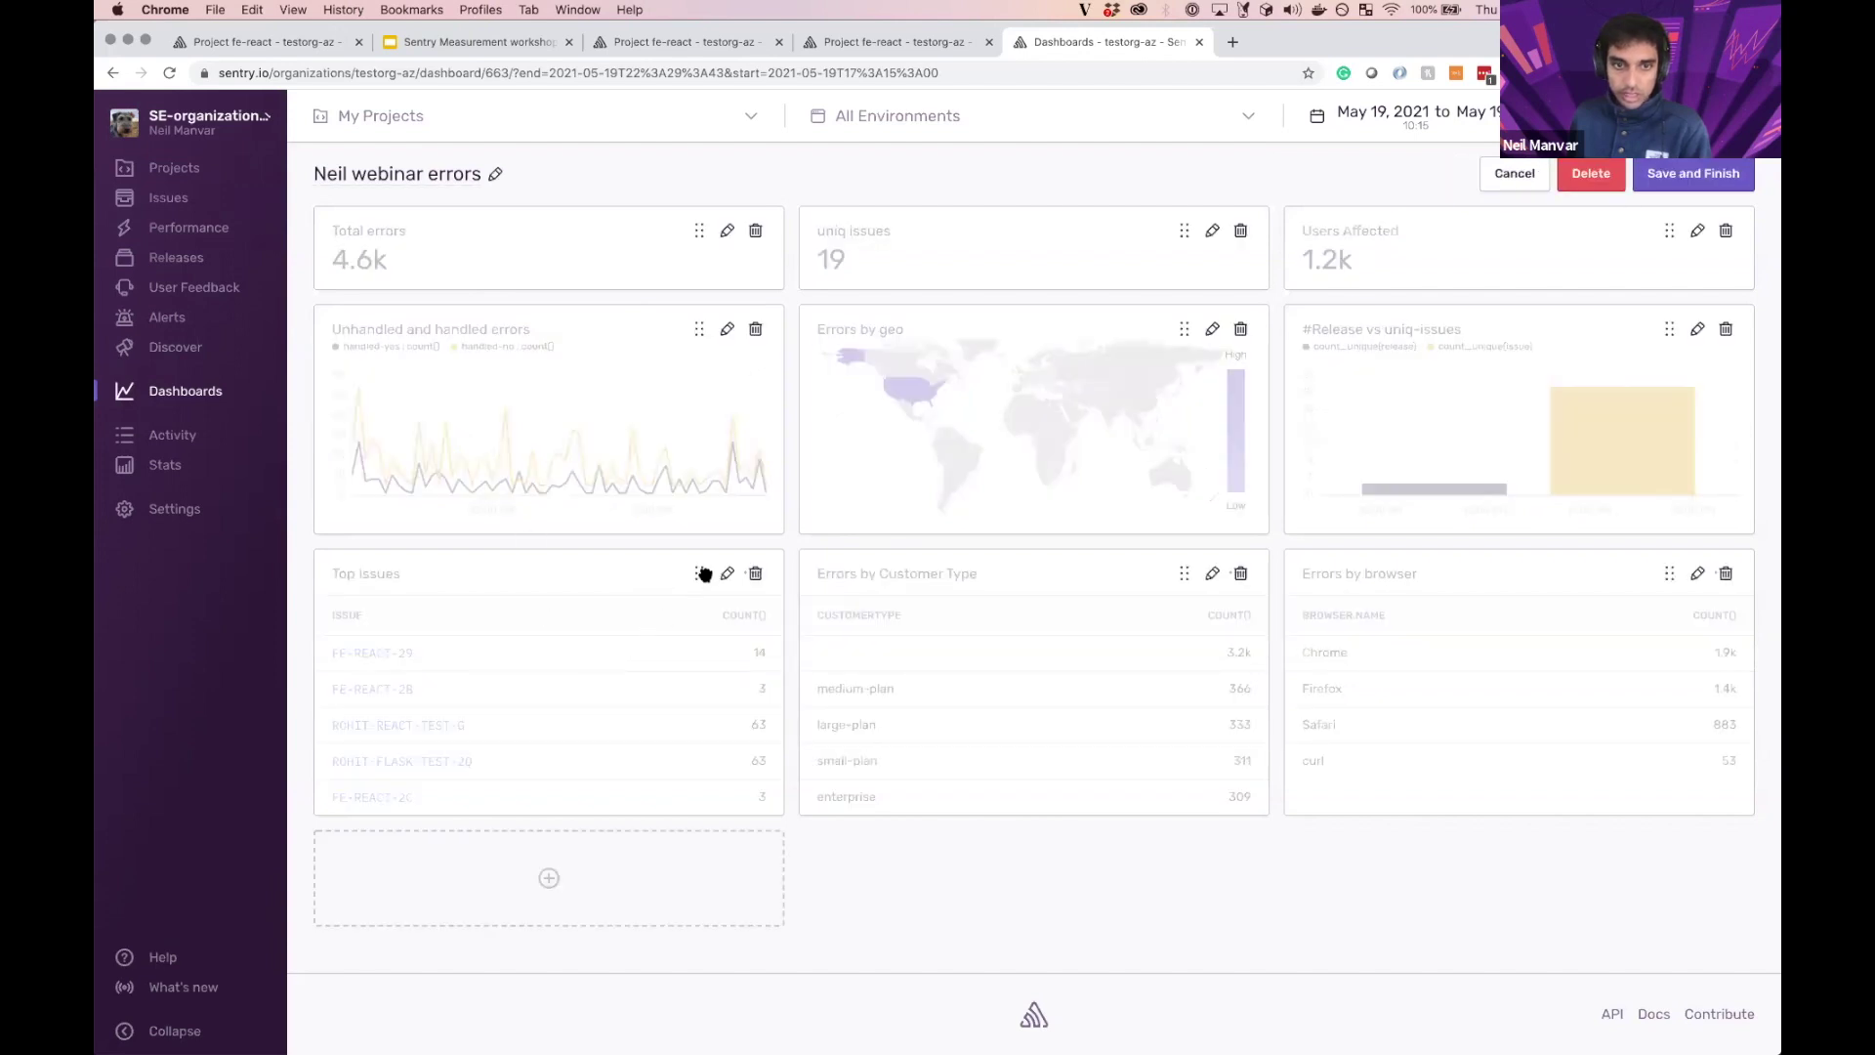
left_click(722, 578)
left_click(753, 656)
left_click(766, 791)
left_click(1179, 995)
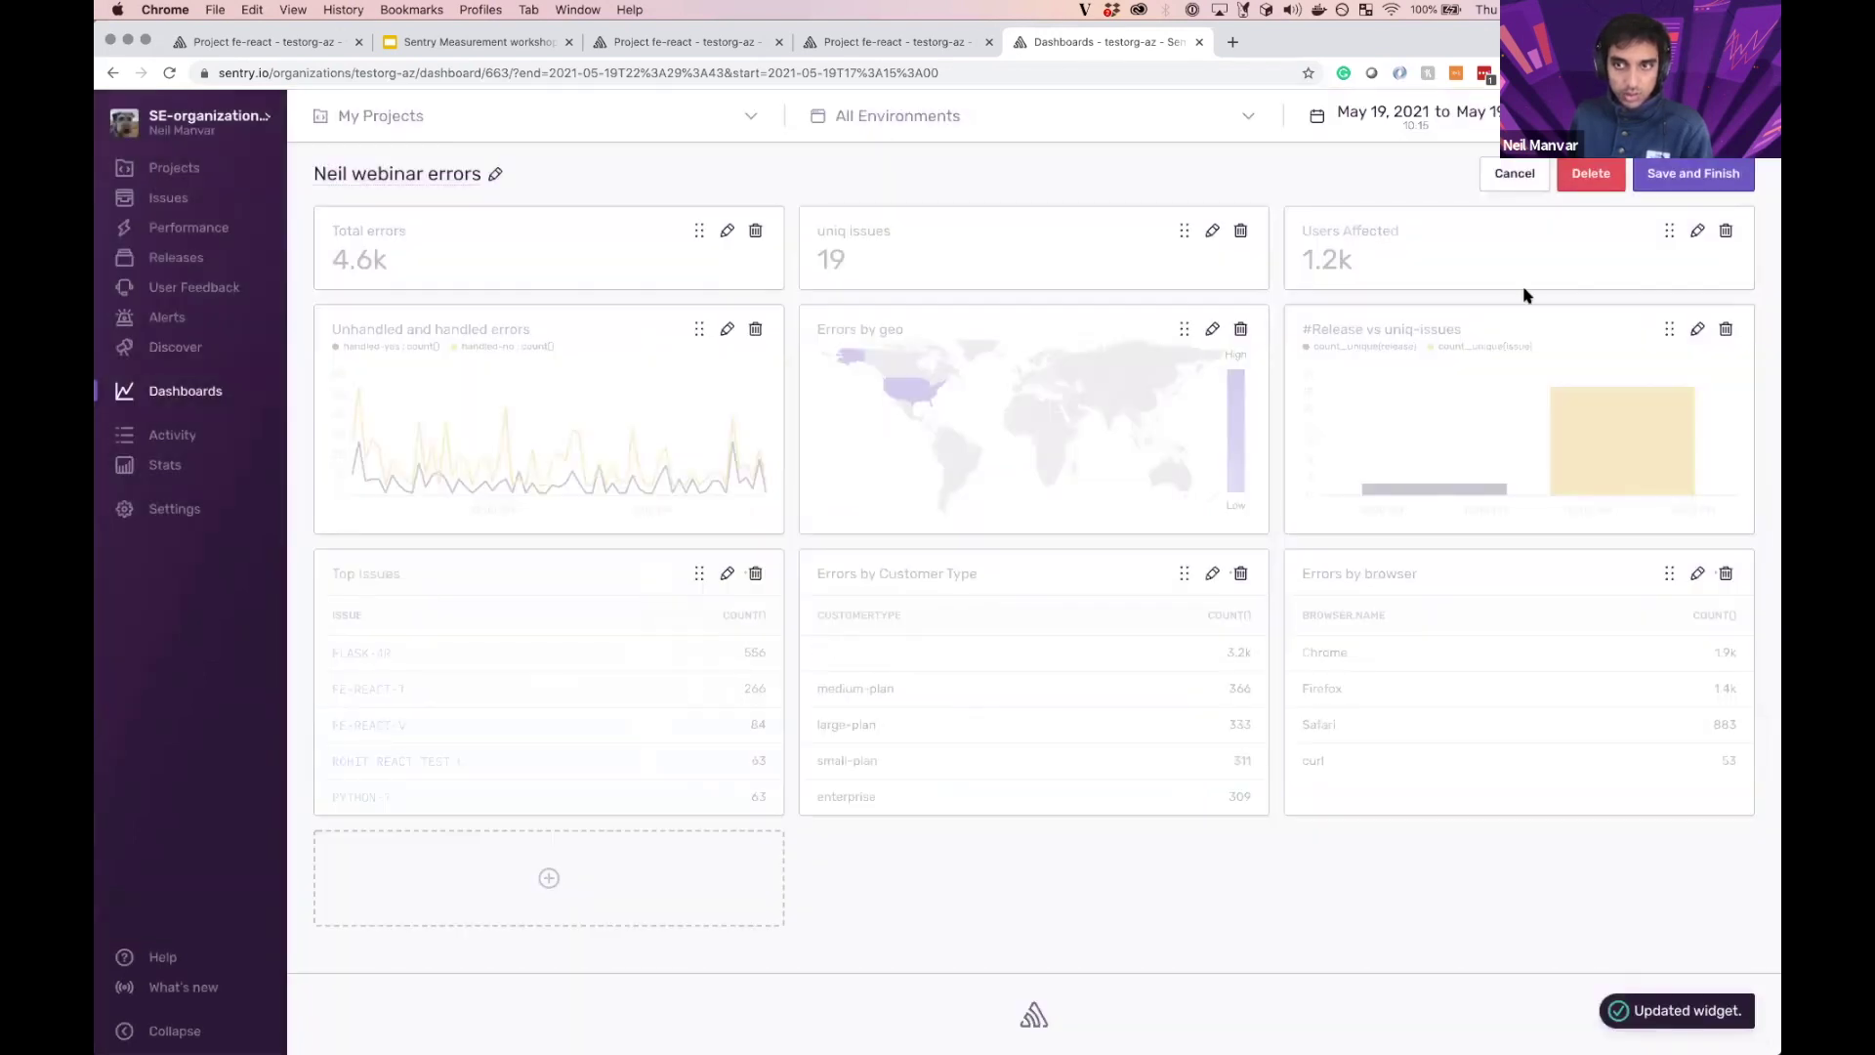
left_click(1651, 181)
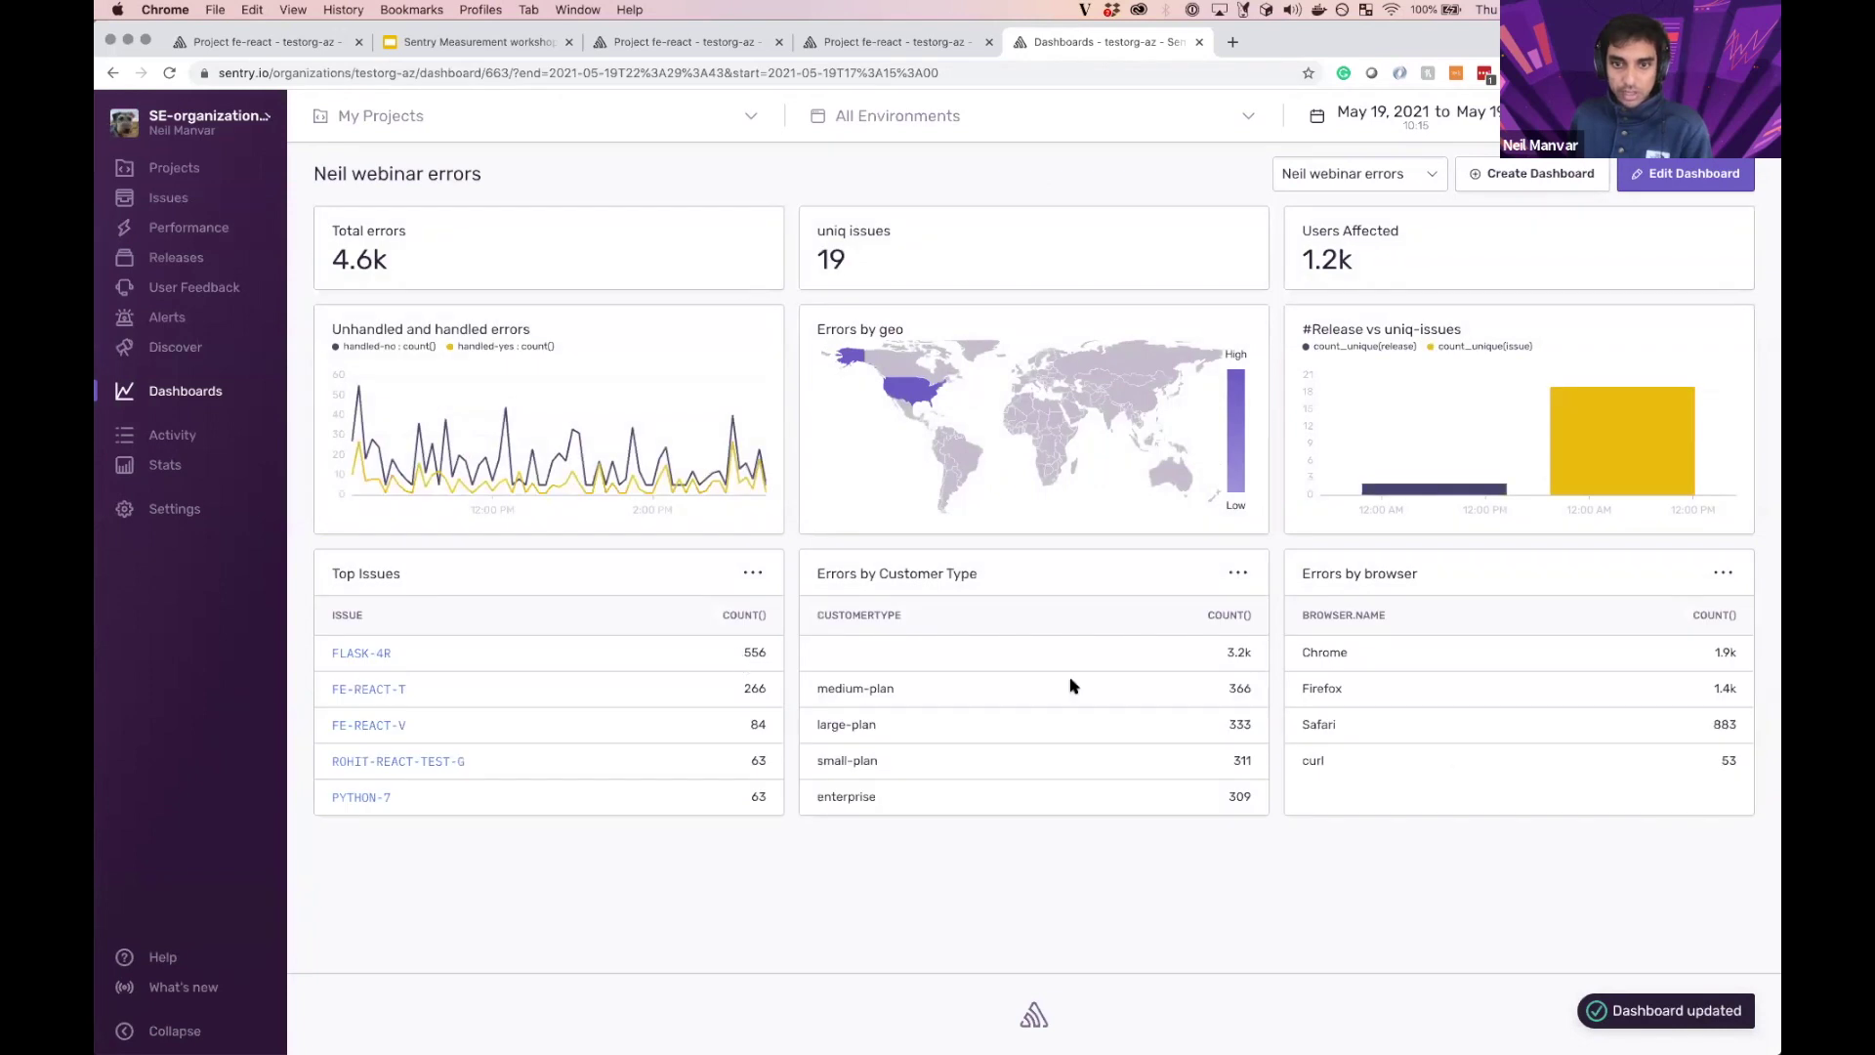
Step: Open the Errors by Customer Type widget in Discover and set the chart display to Top 5 Period
left_click_drag(883, 806, 803, 791)
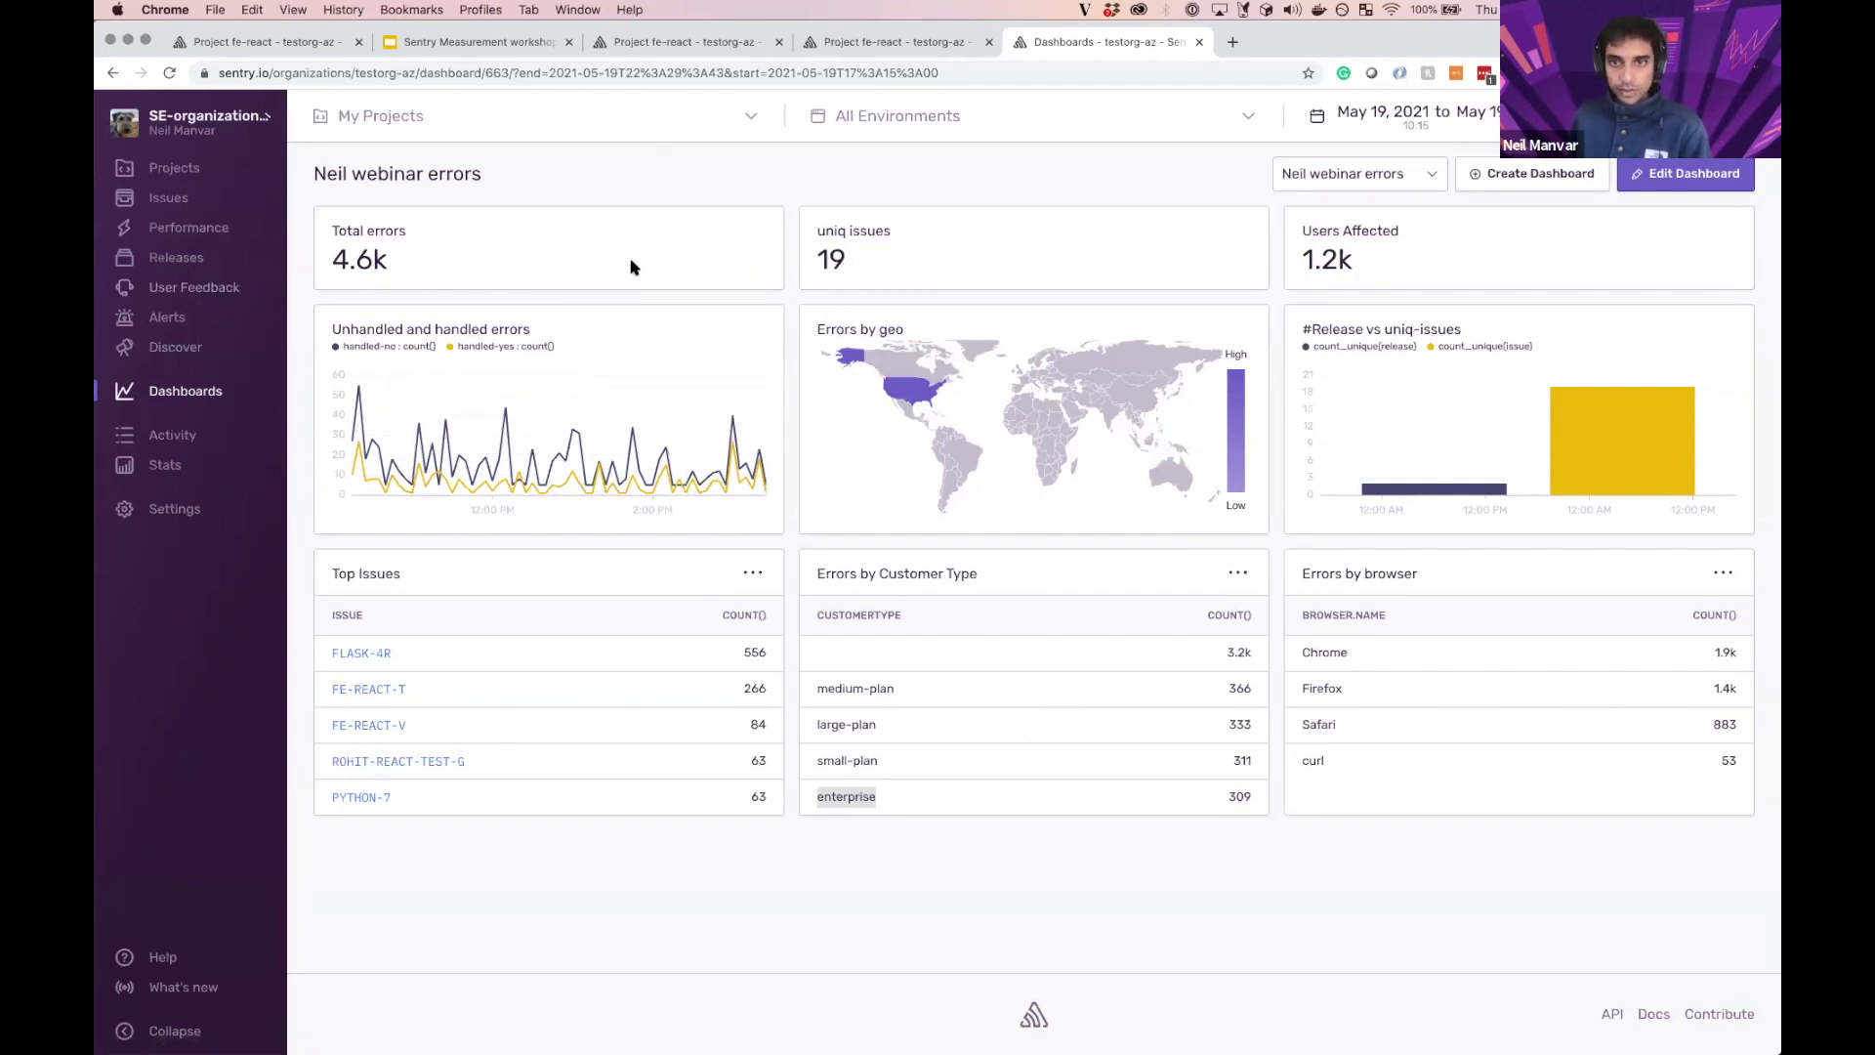
mouse_move(1627, 415)
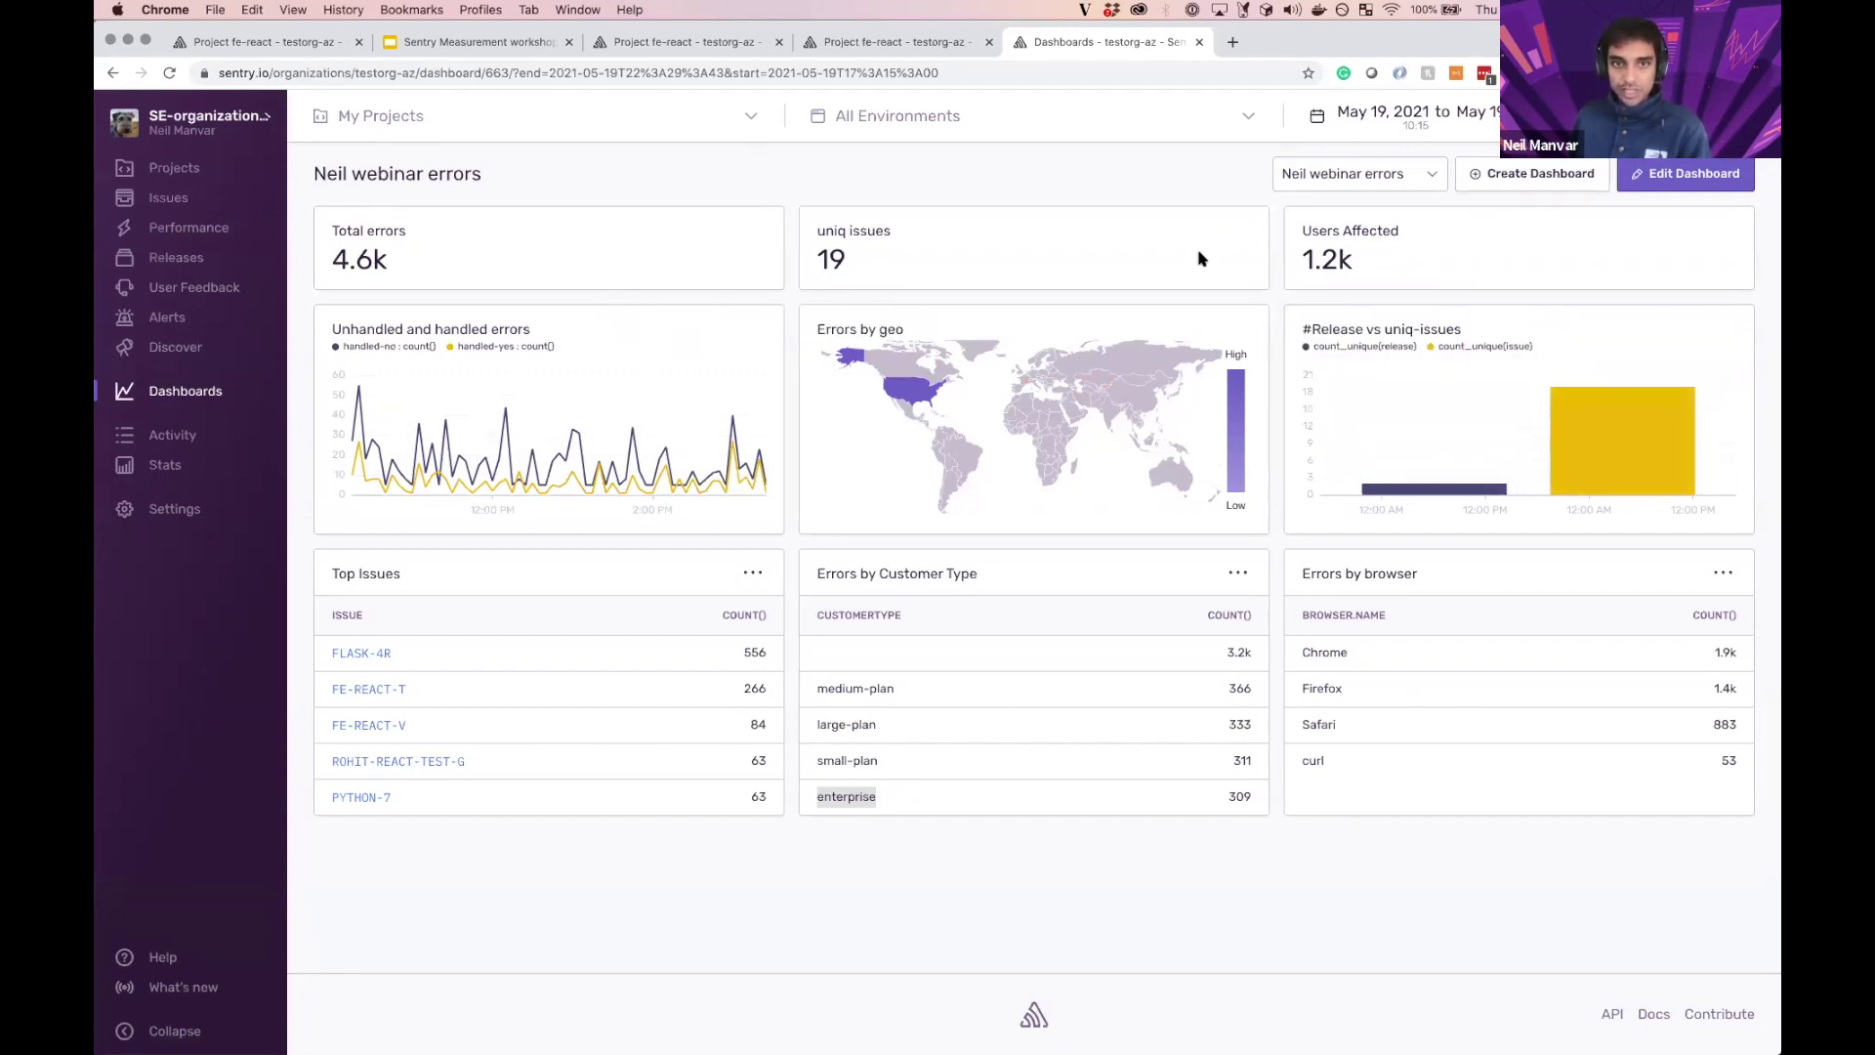
mouse_move(941, 412)
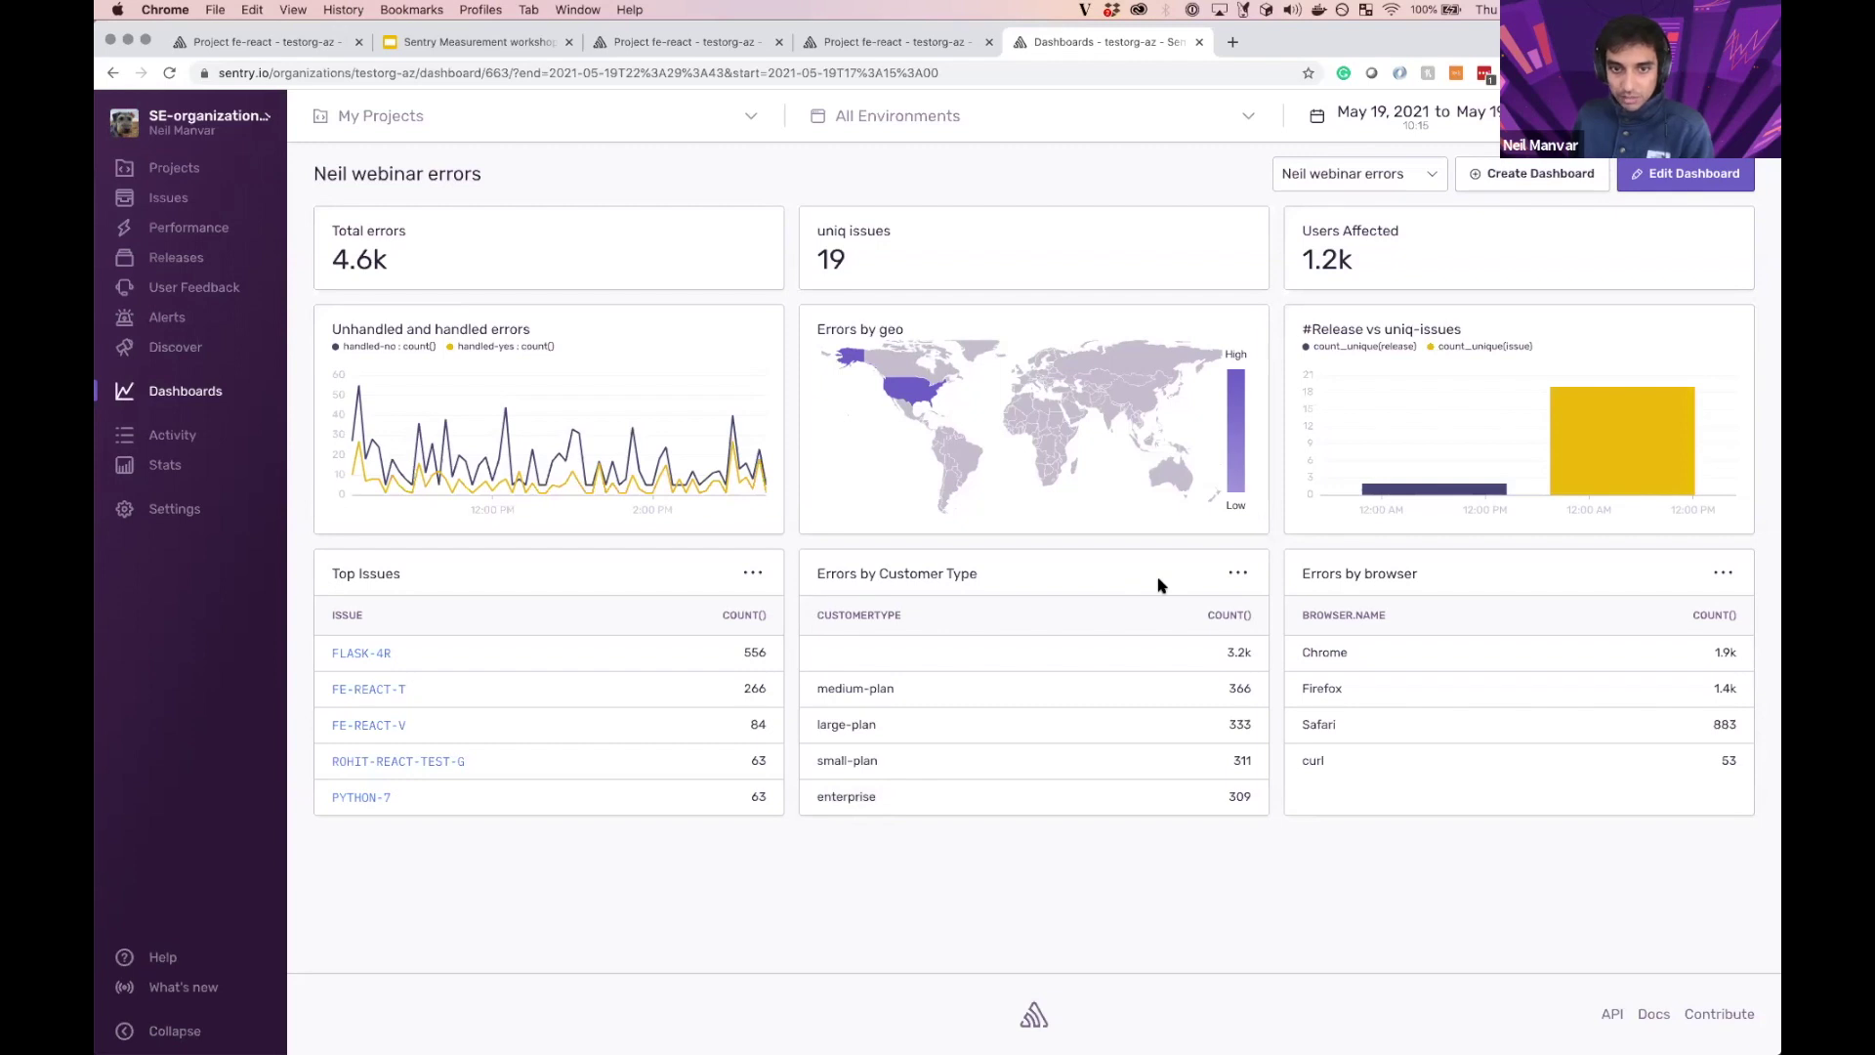
left_click(1237, 576)
left_click(1229, 606)
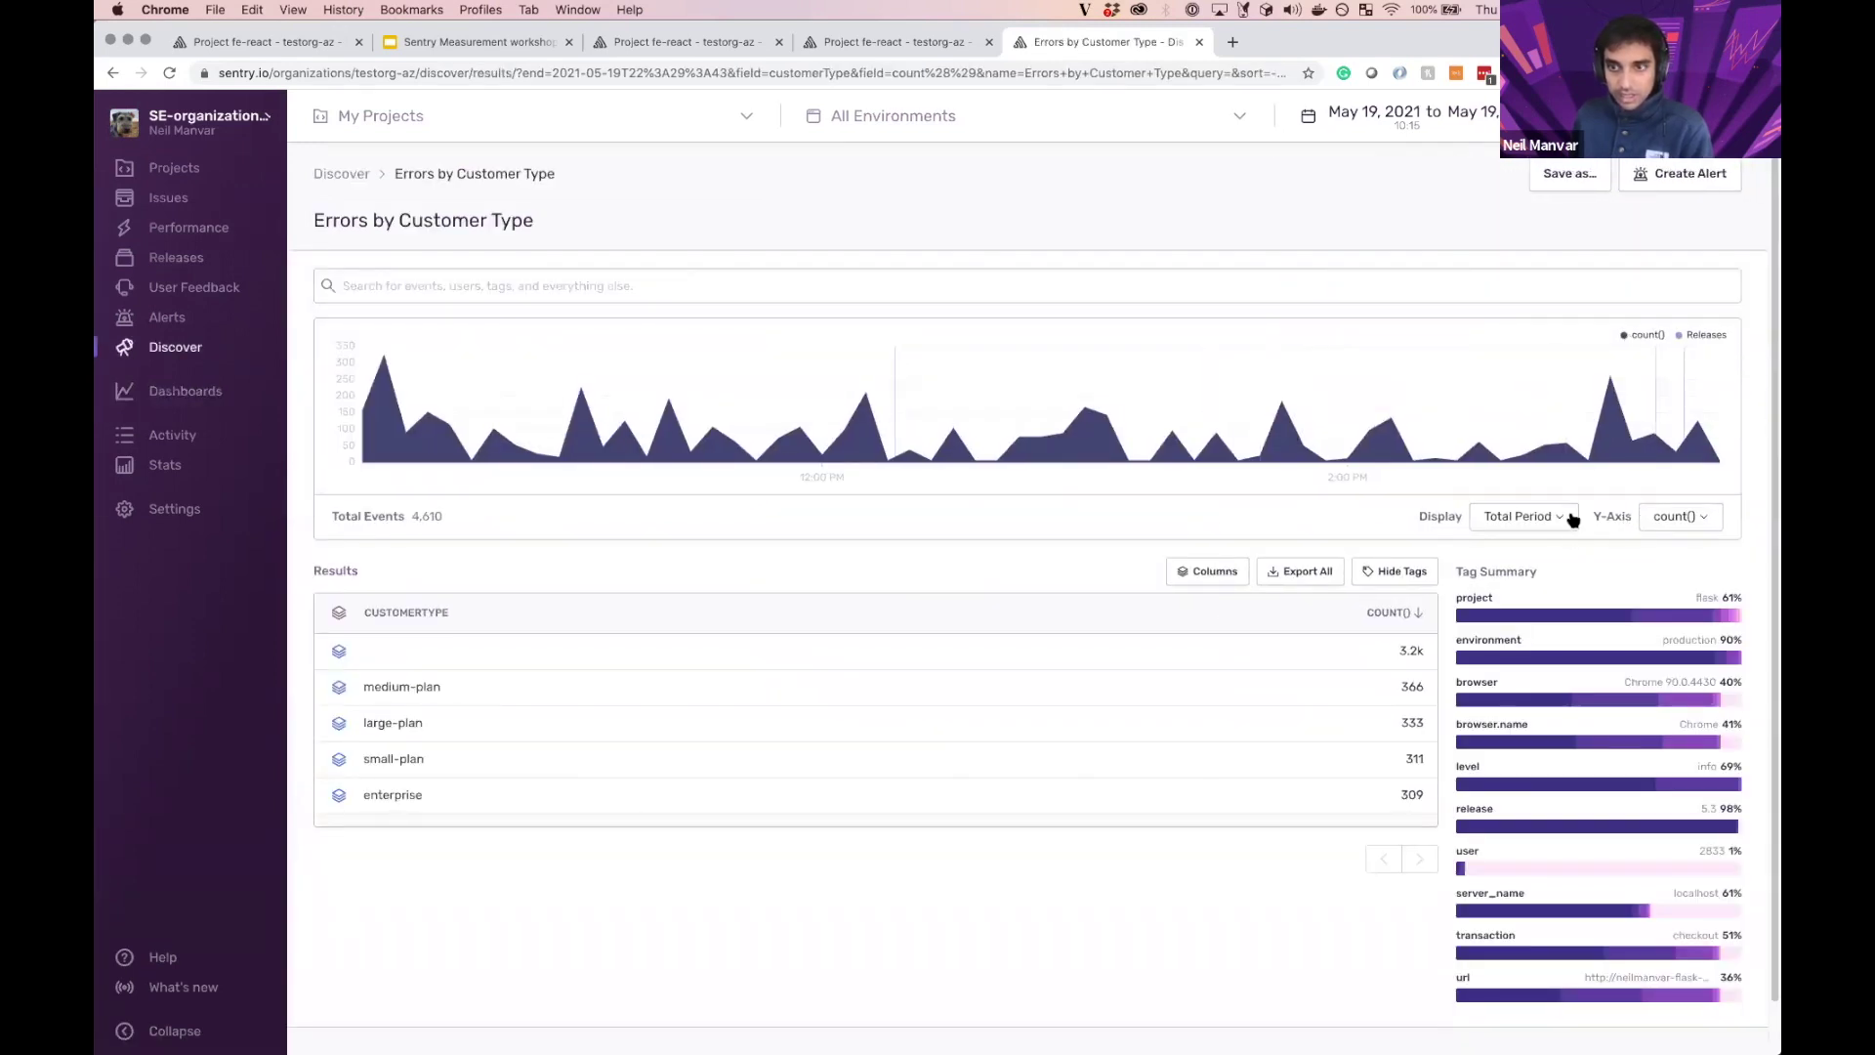
left_click(1572, 520)
left_click(1524, 590)
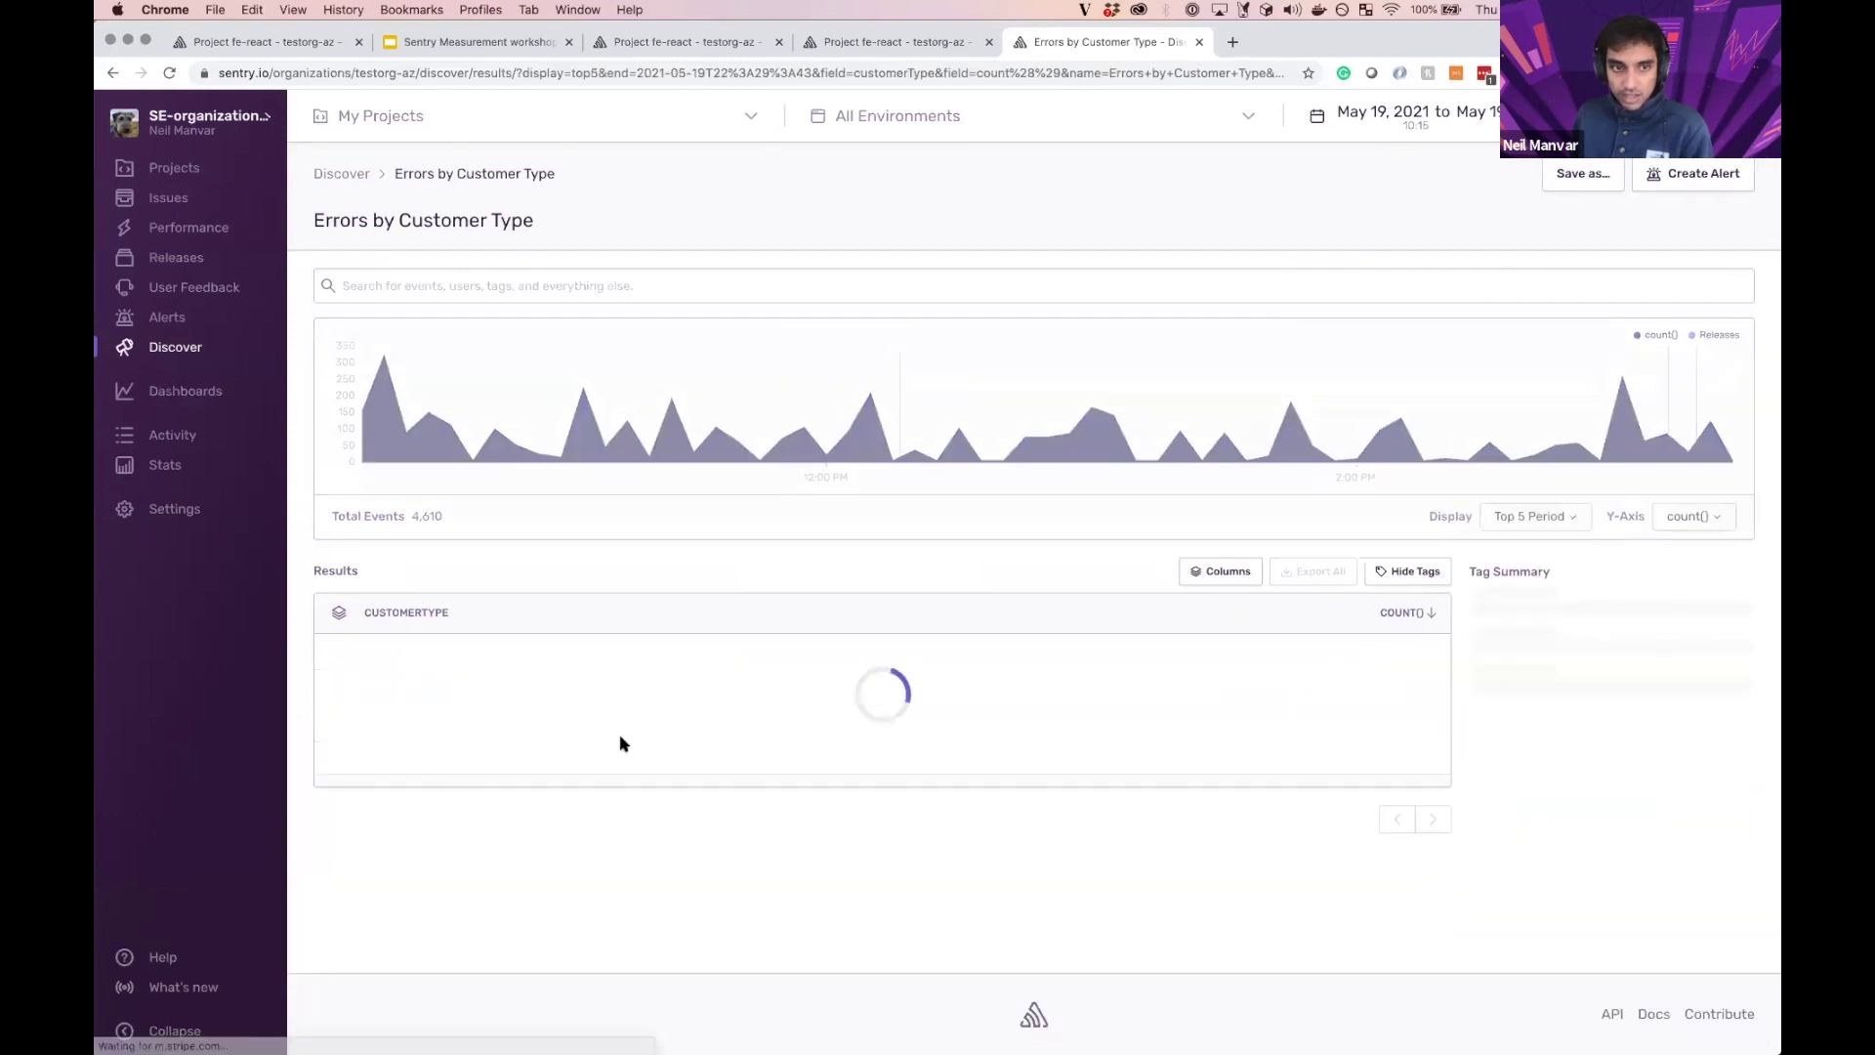
Step: Exclude the blank customer type from the Discover results and narrow the query to customerType:enterprise
left_click(882, 650)
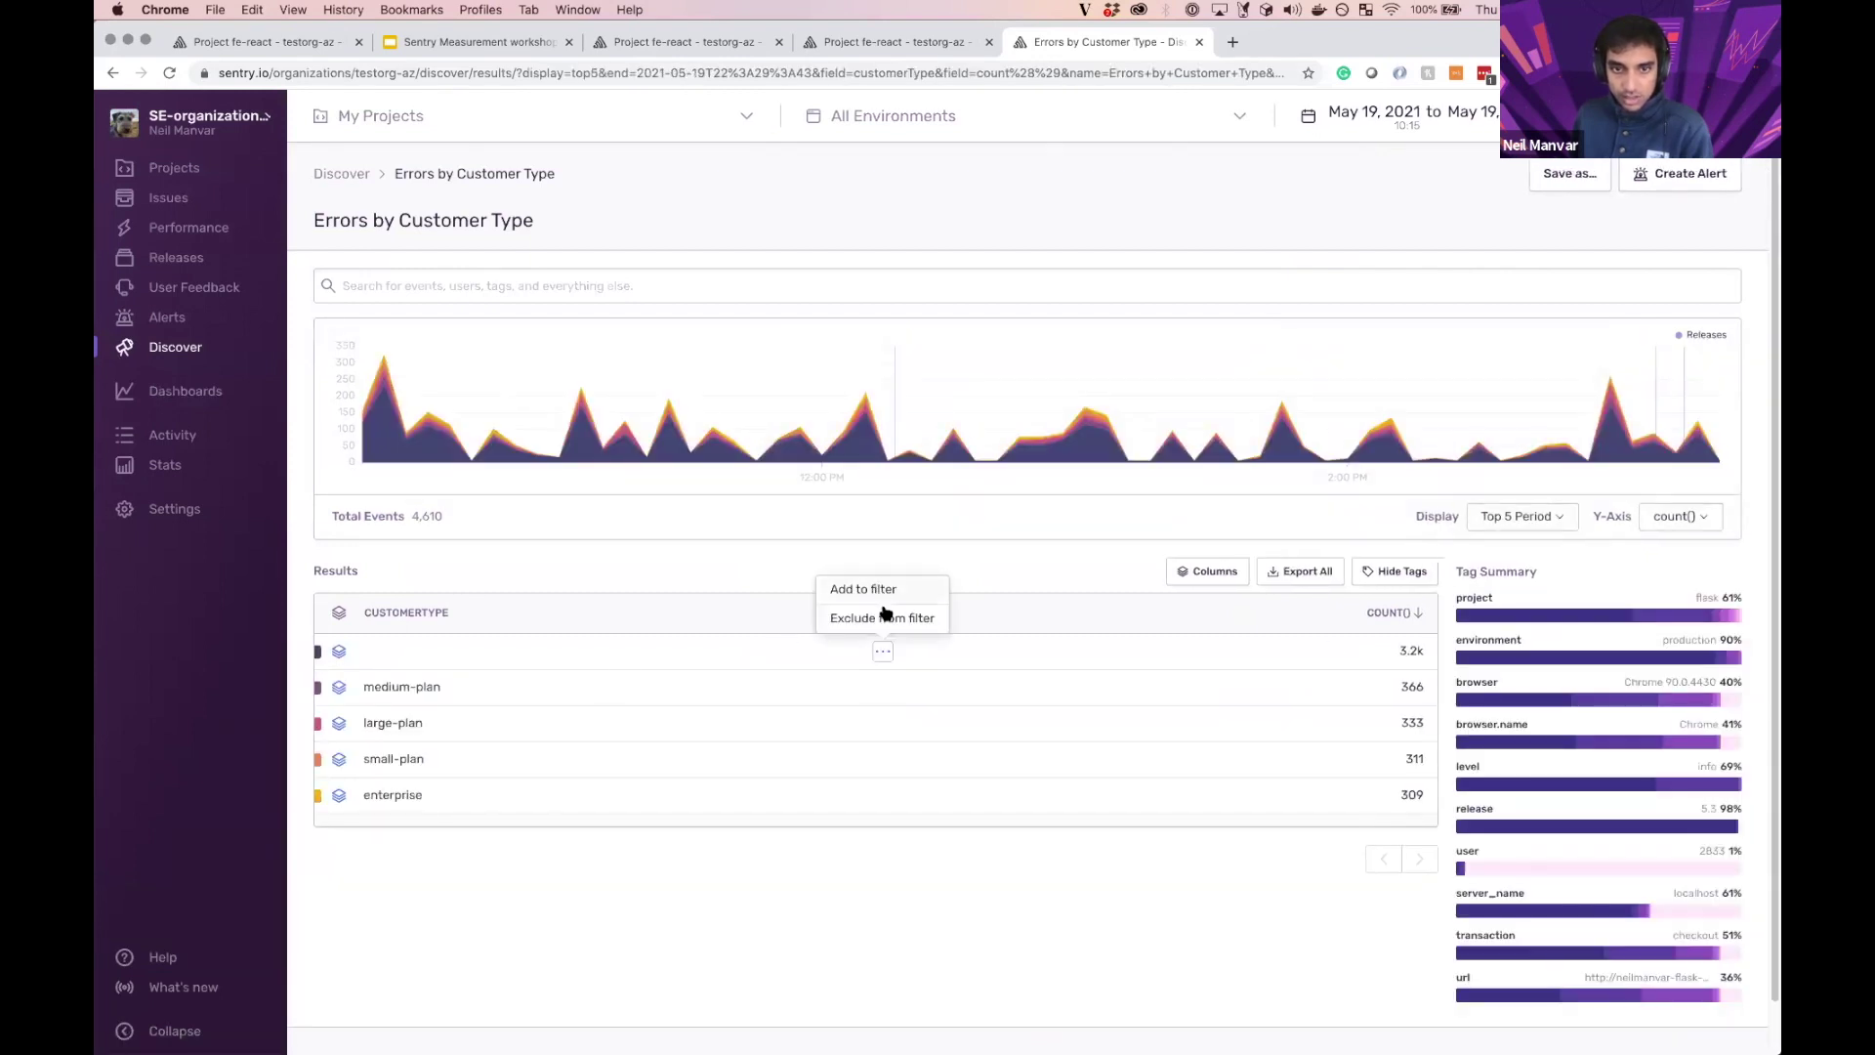
left_click(885, 615)
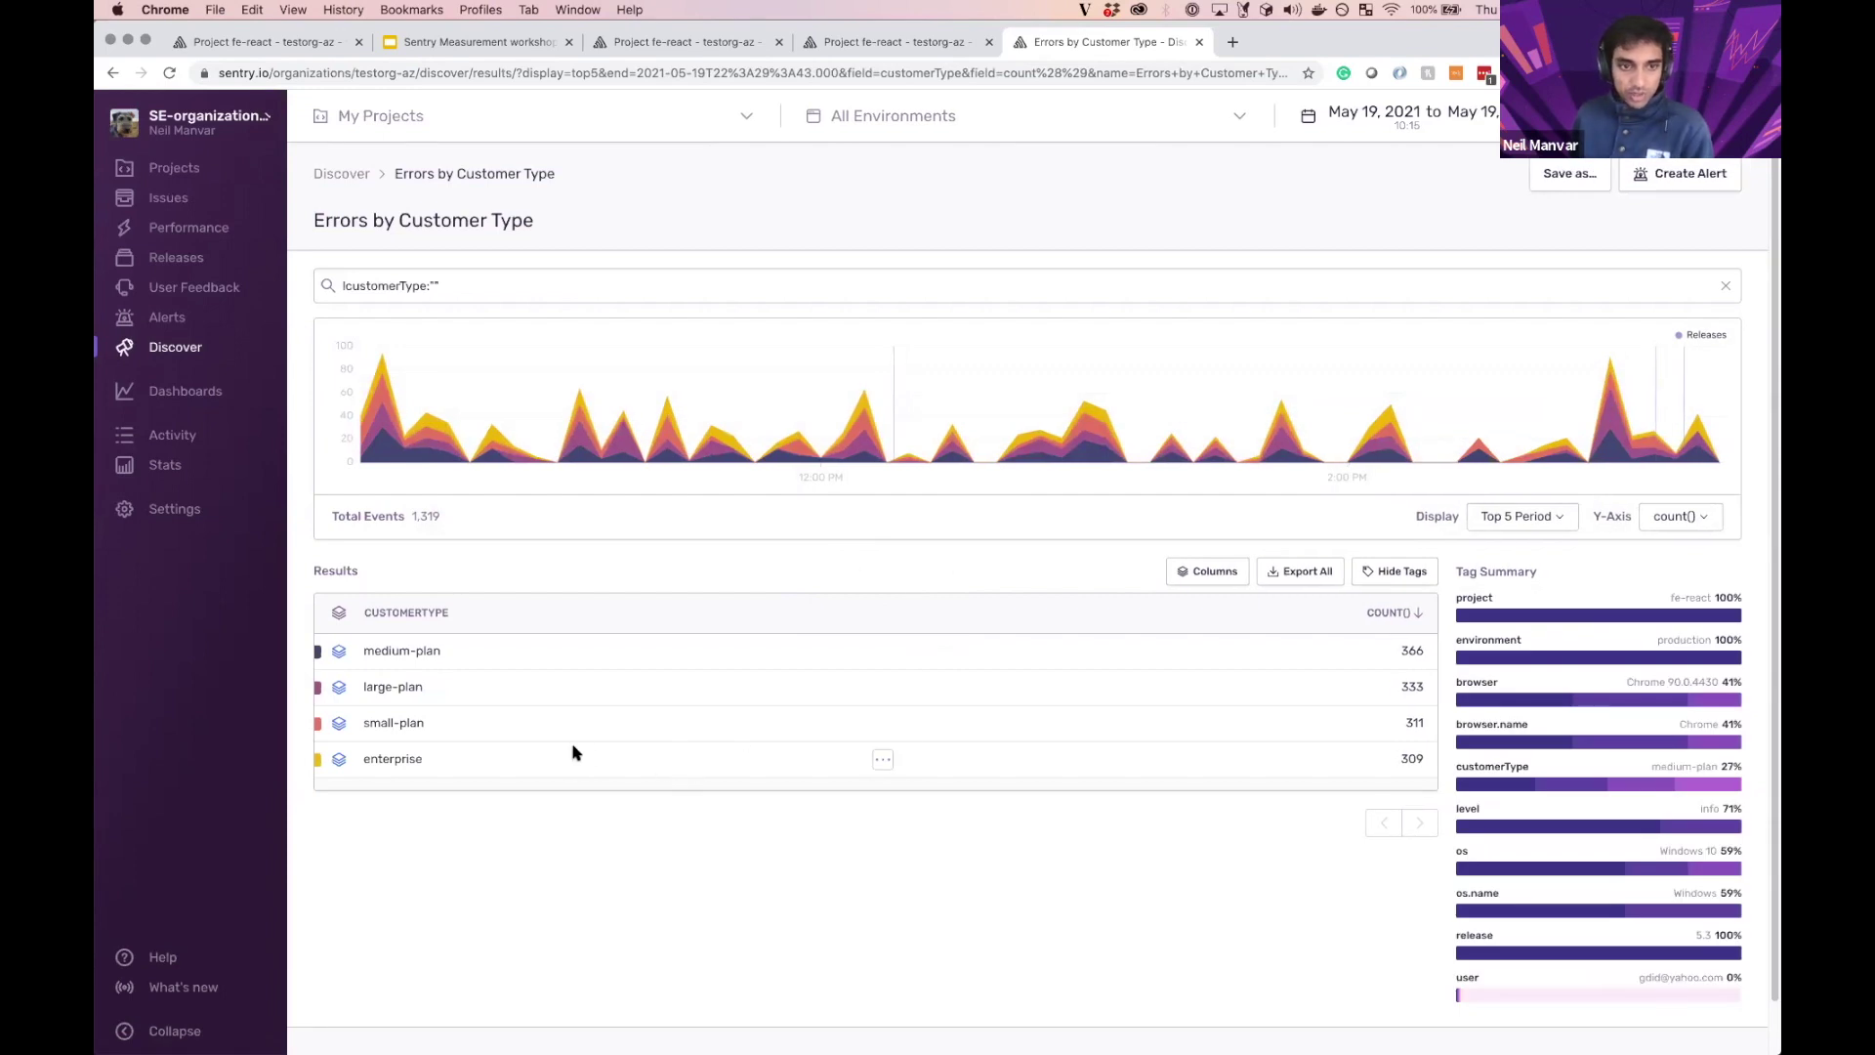
double_click(417, 760)
left_click(882, 761)
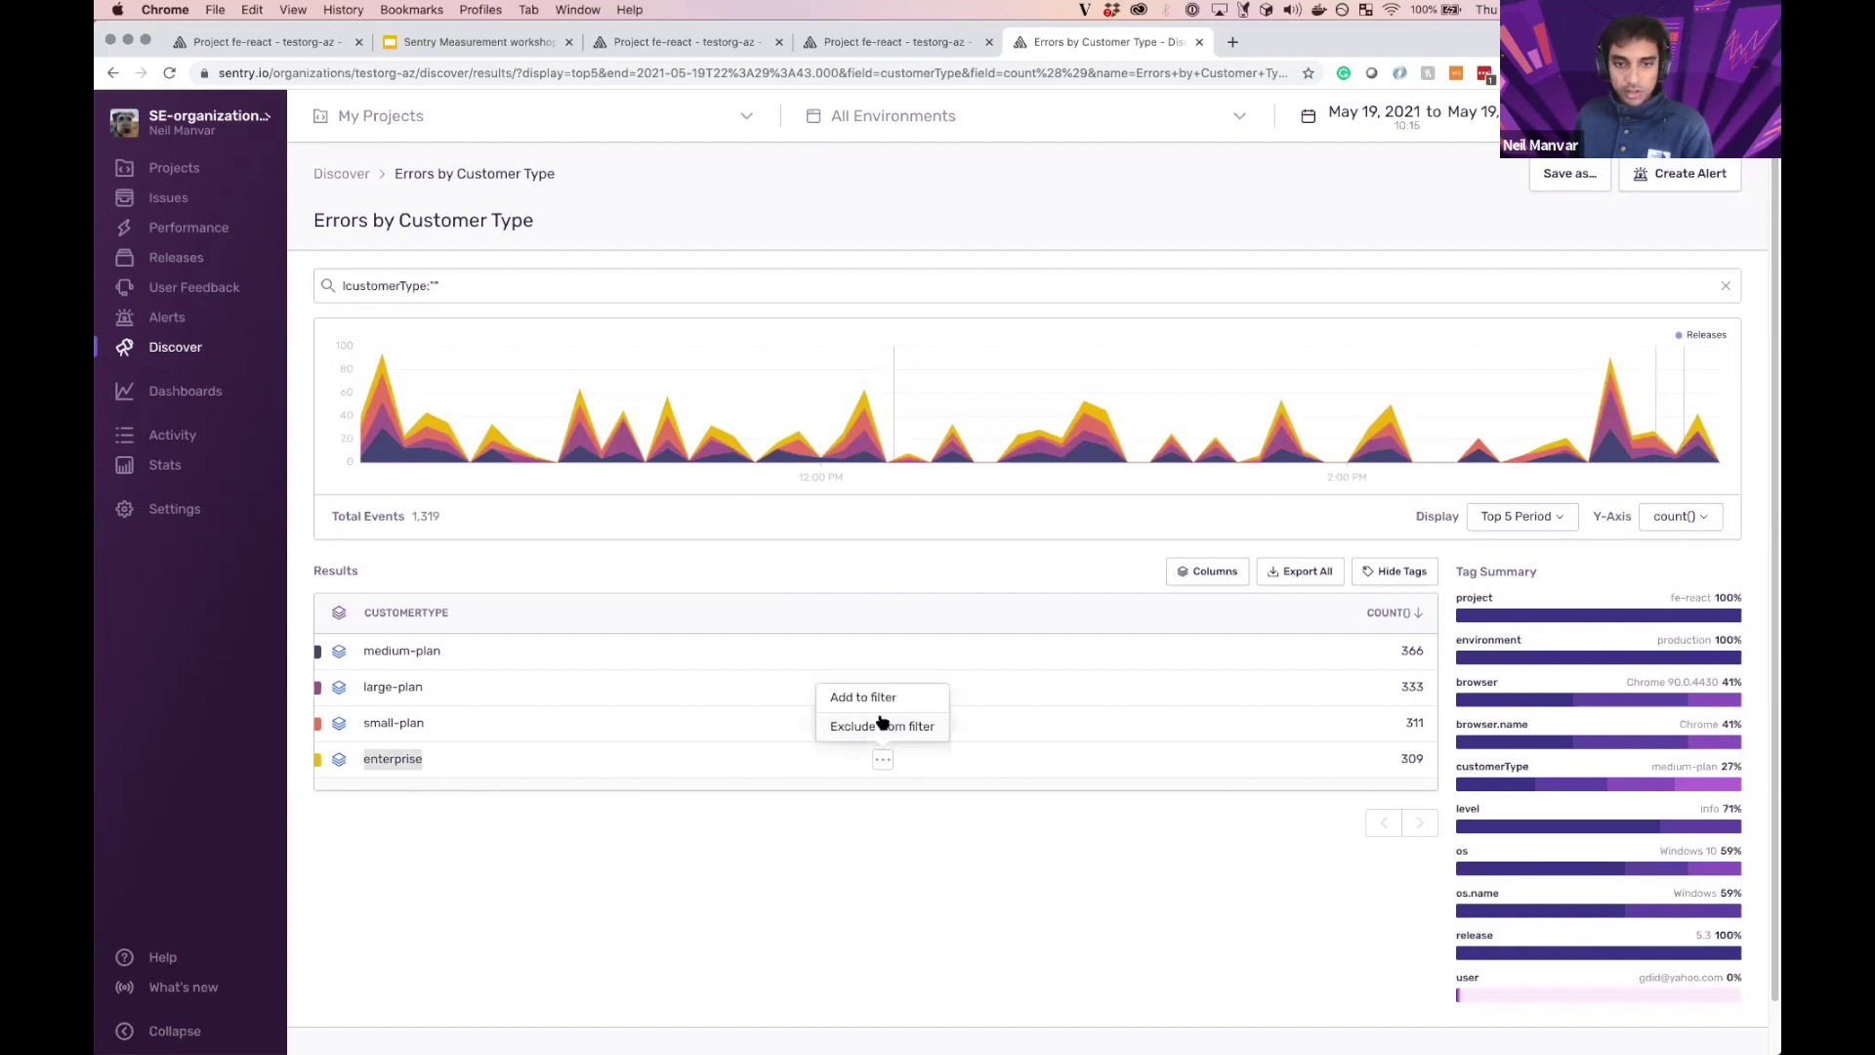
left_click(879, 700)
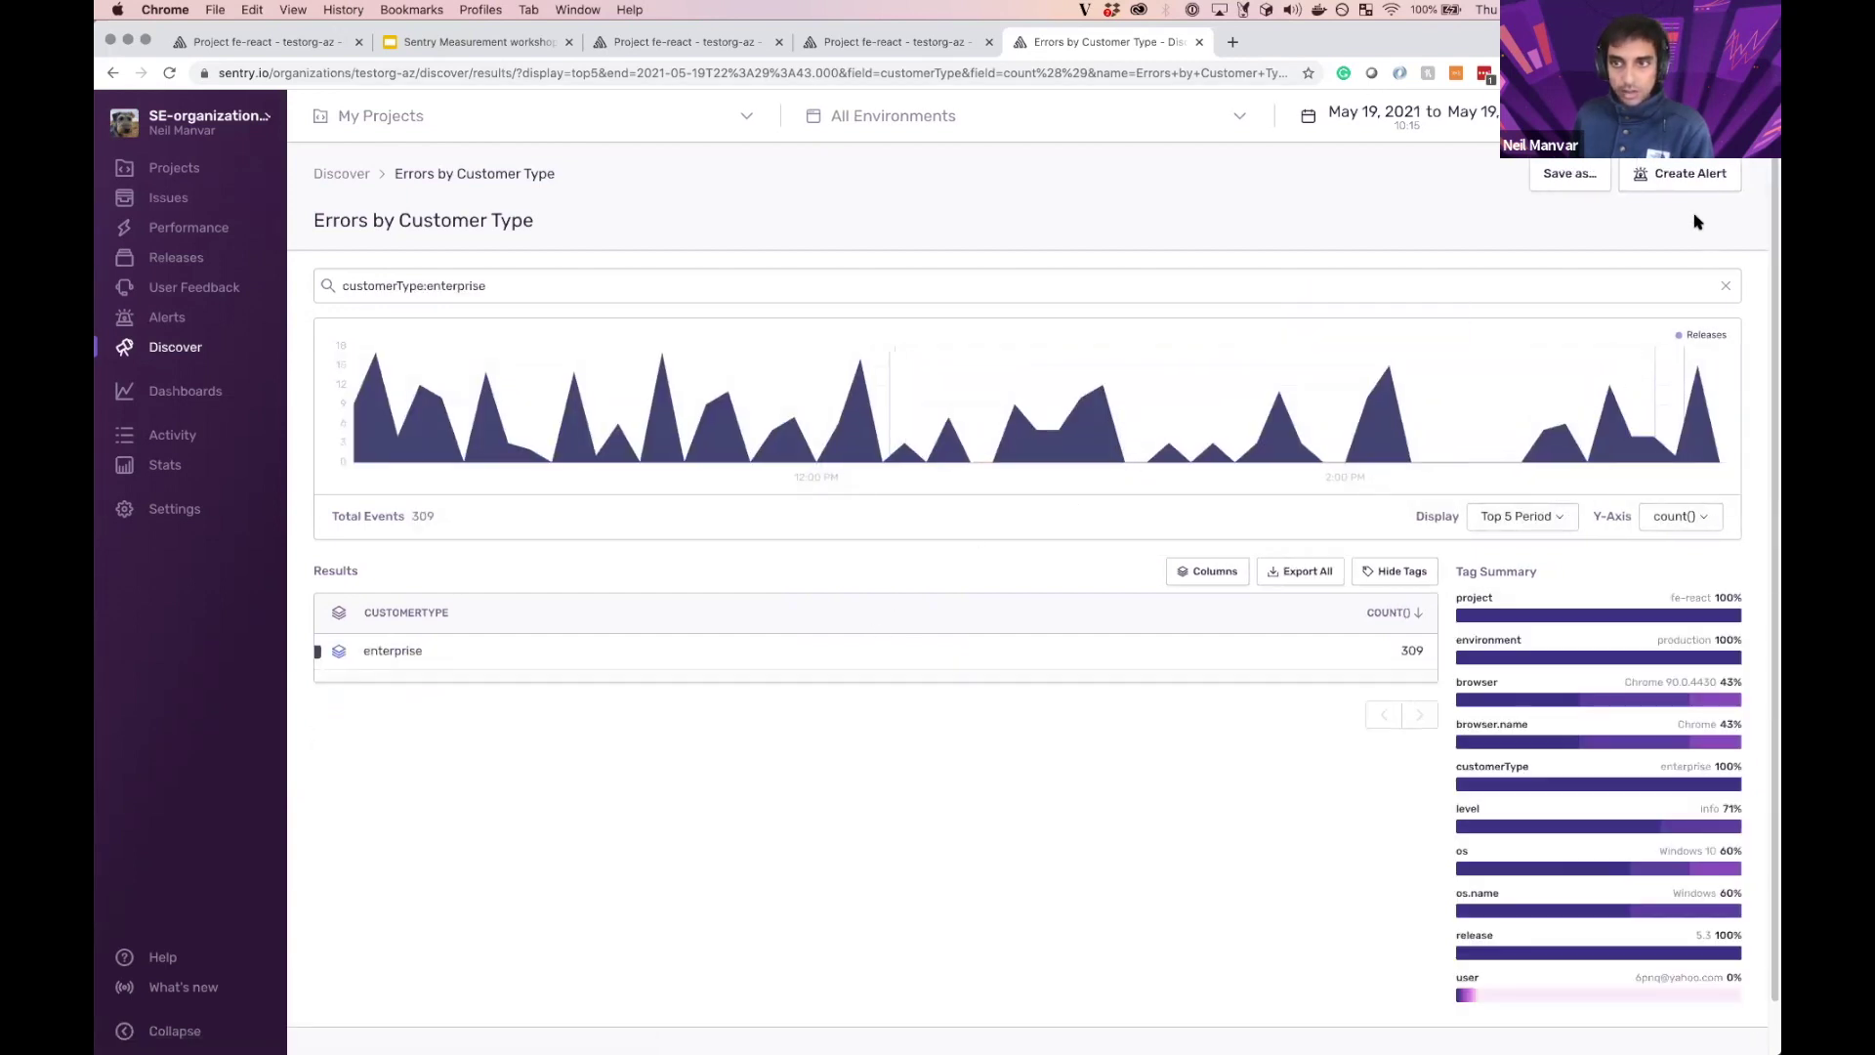
Step: Try to create an alert from the enterprise query and add the event.type:error or event.type:default filter to it
left_click(1674, 176)
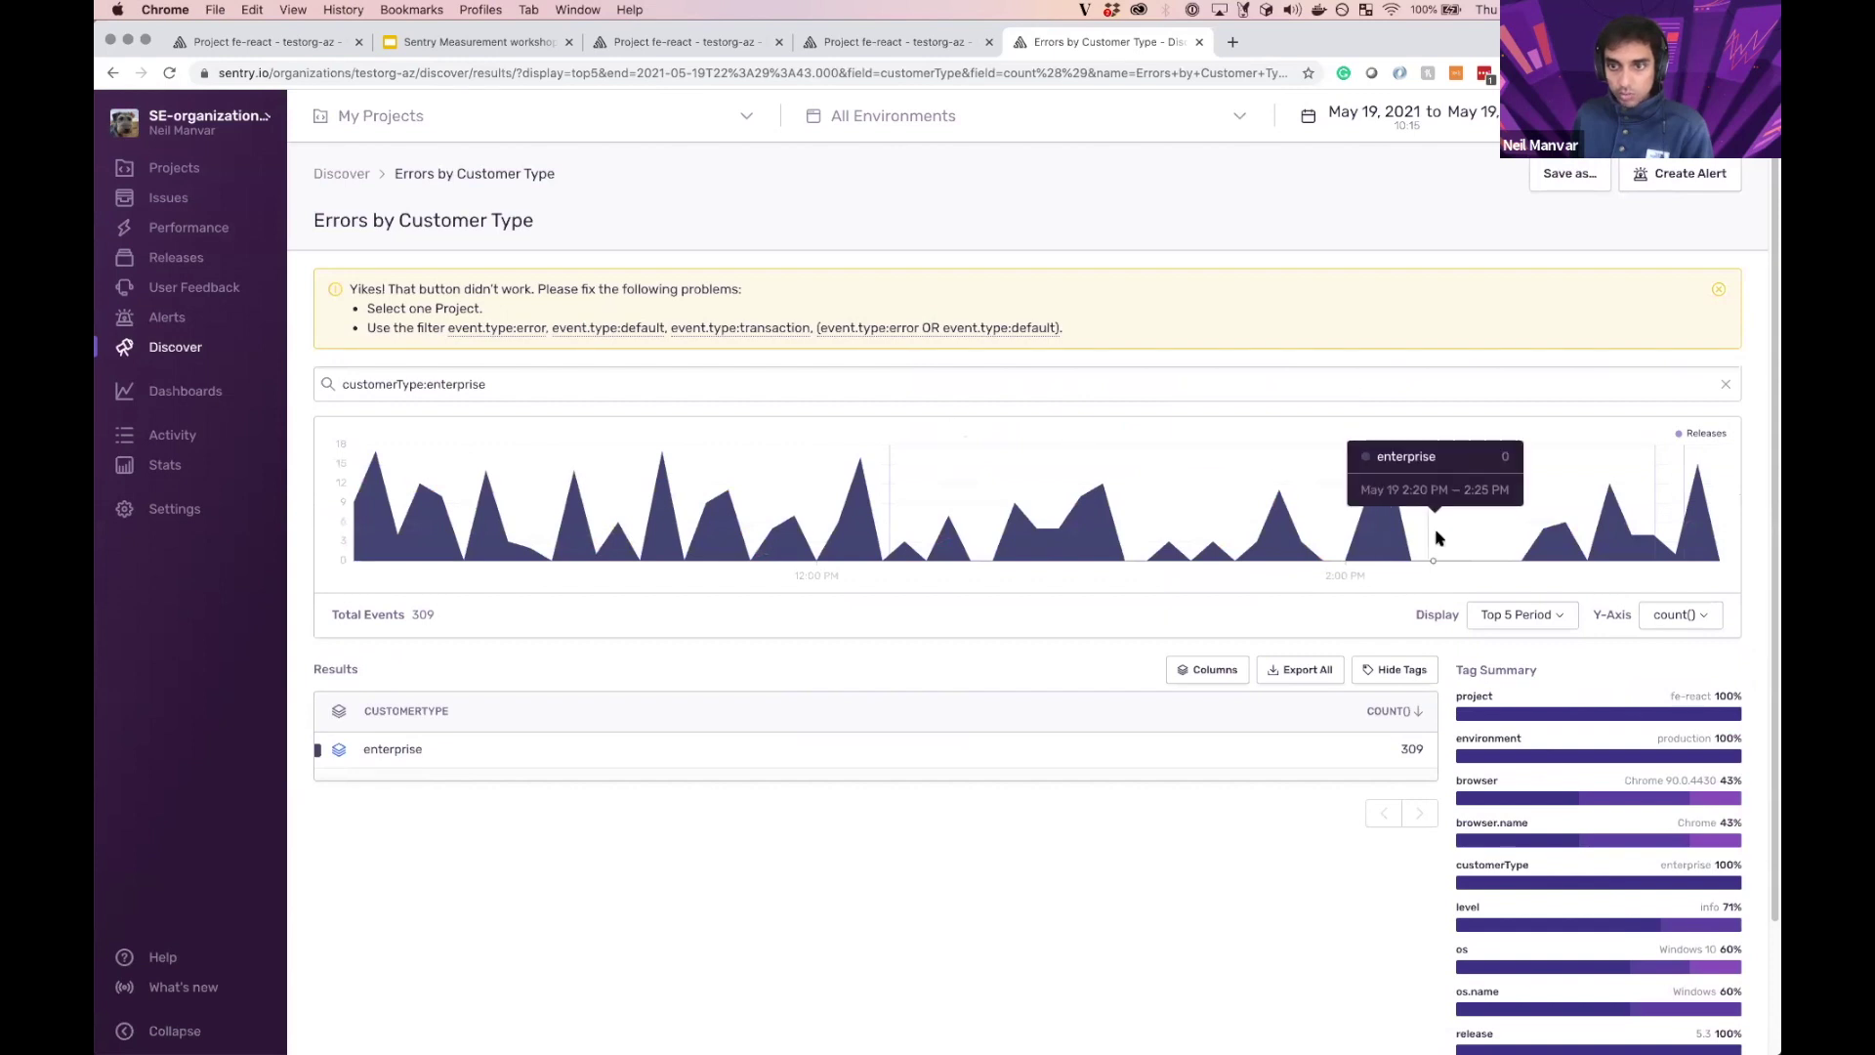
left_click(1504, 714)
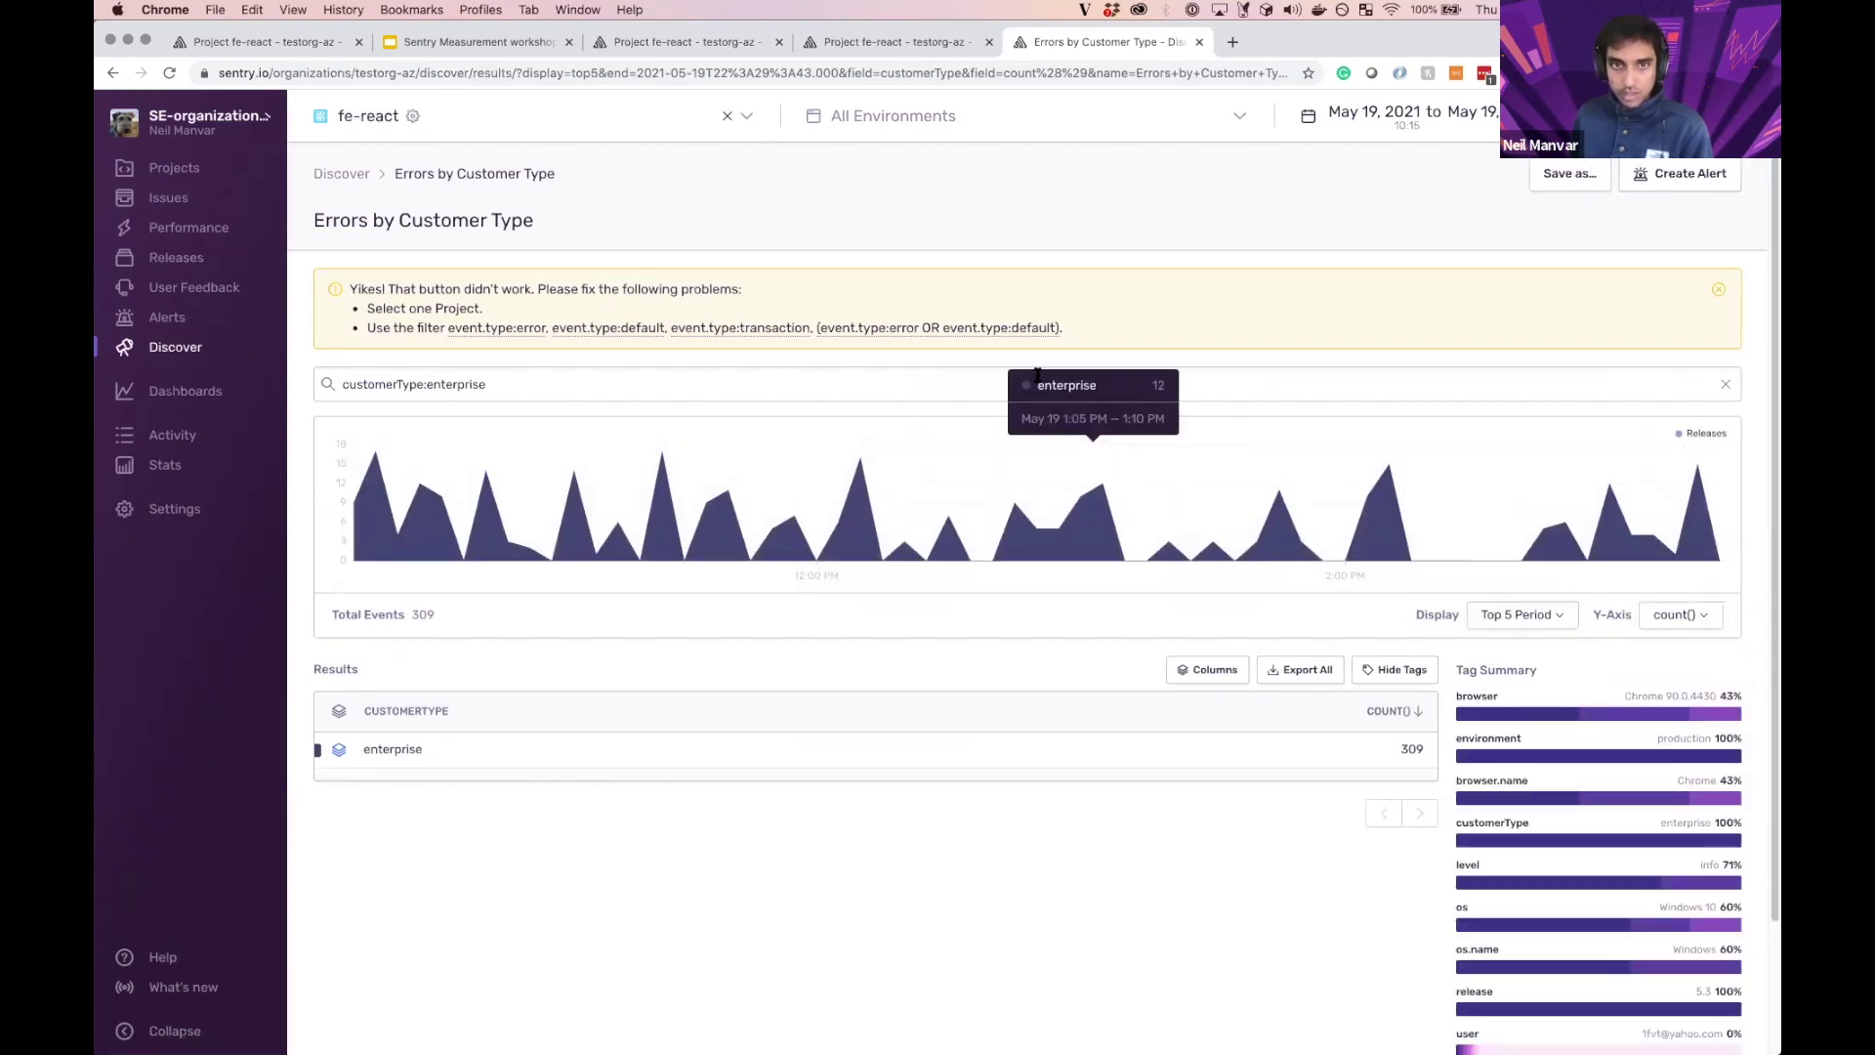
left_click(1013, 331)
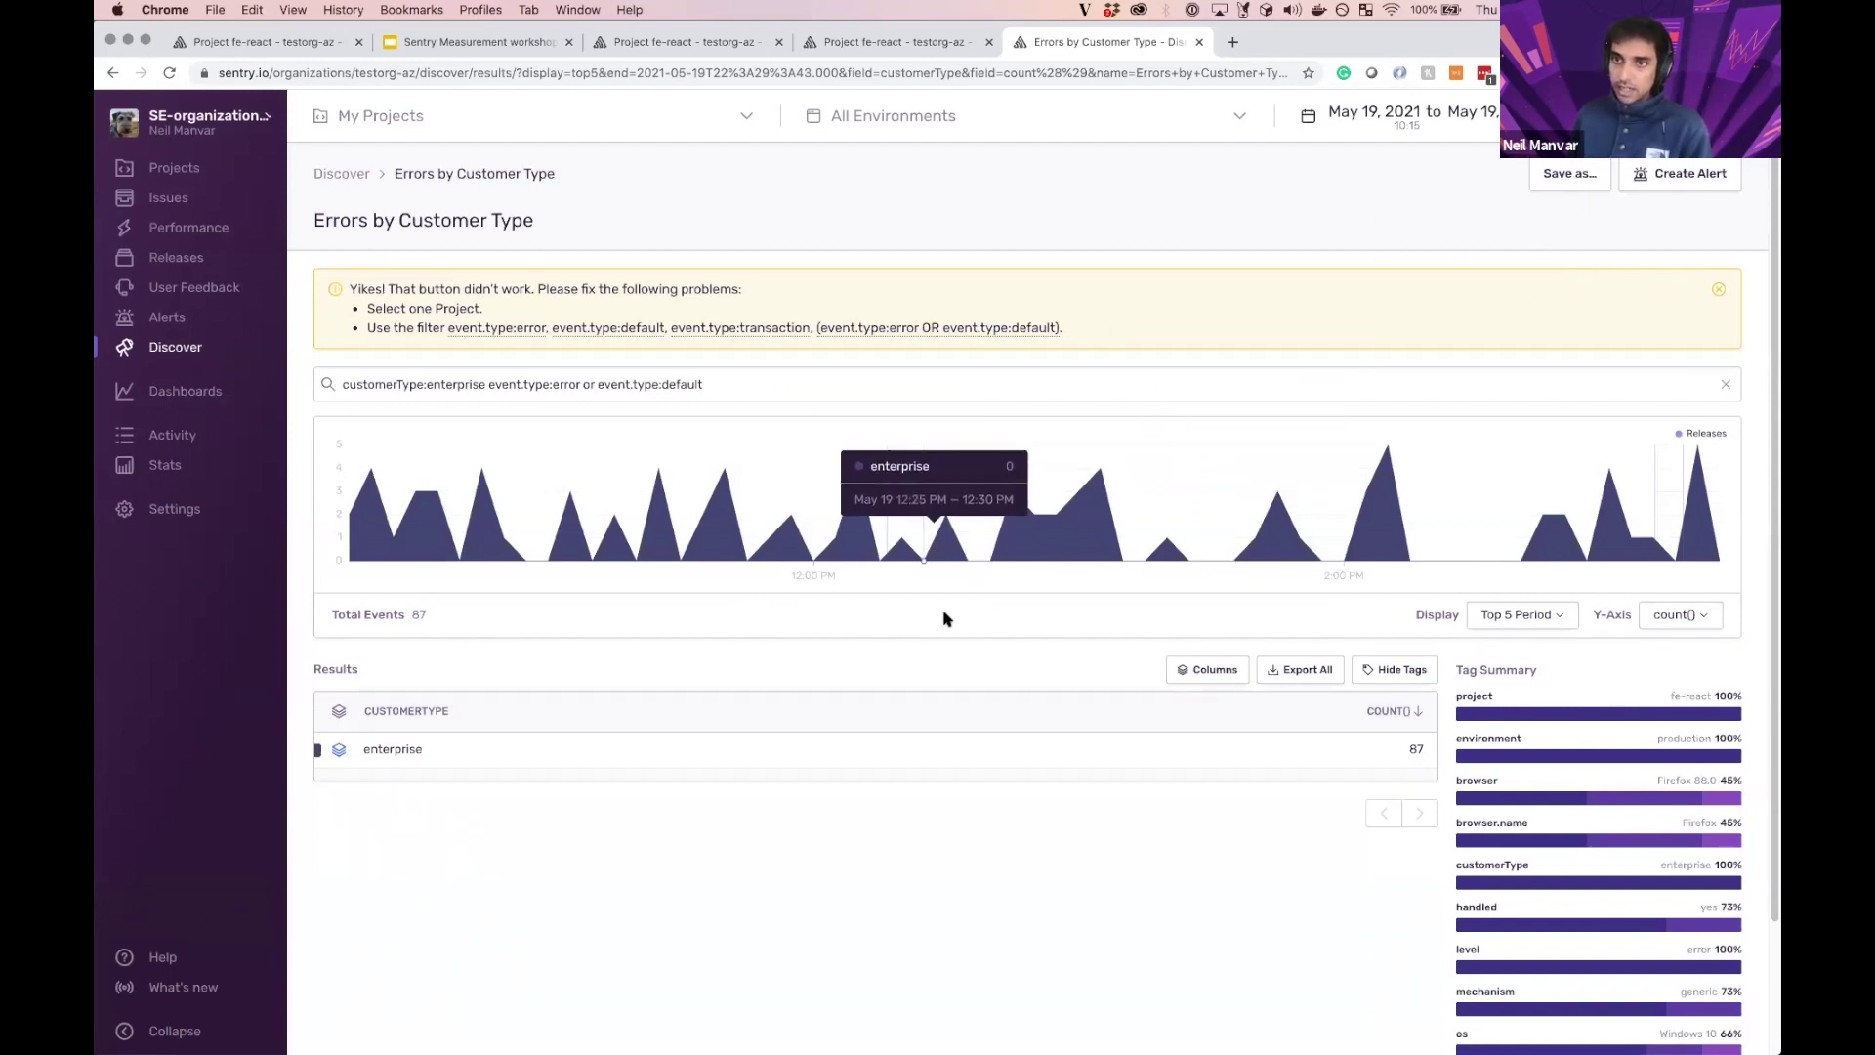
Step: Restrict the Discover query to the fe-react project and create an alert rule from it
left_click(1675, 172)
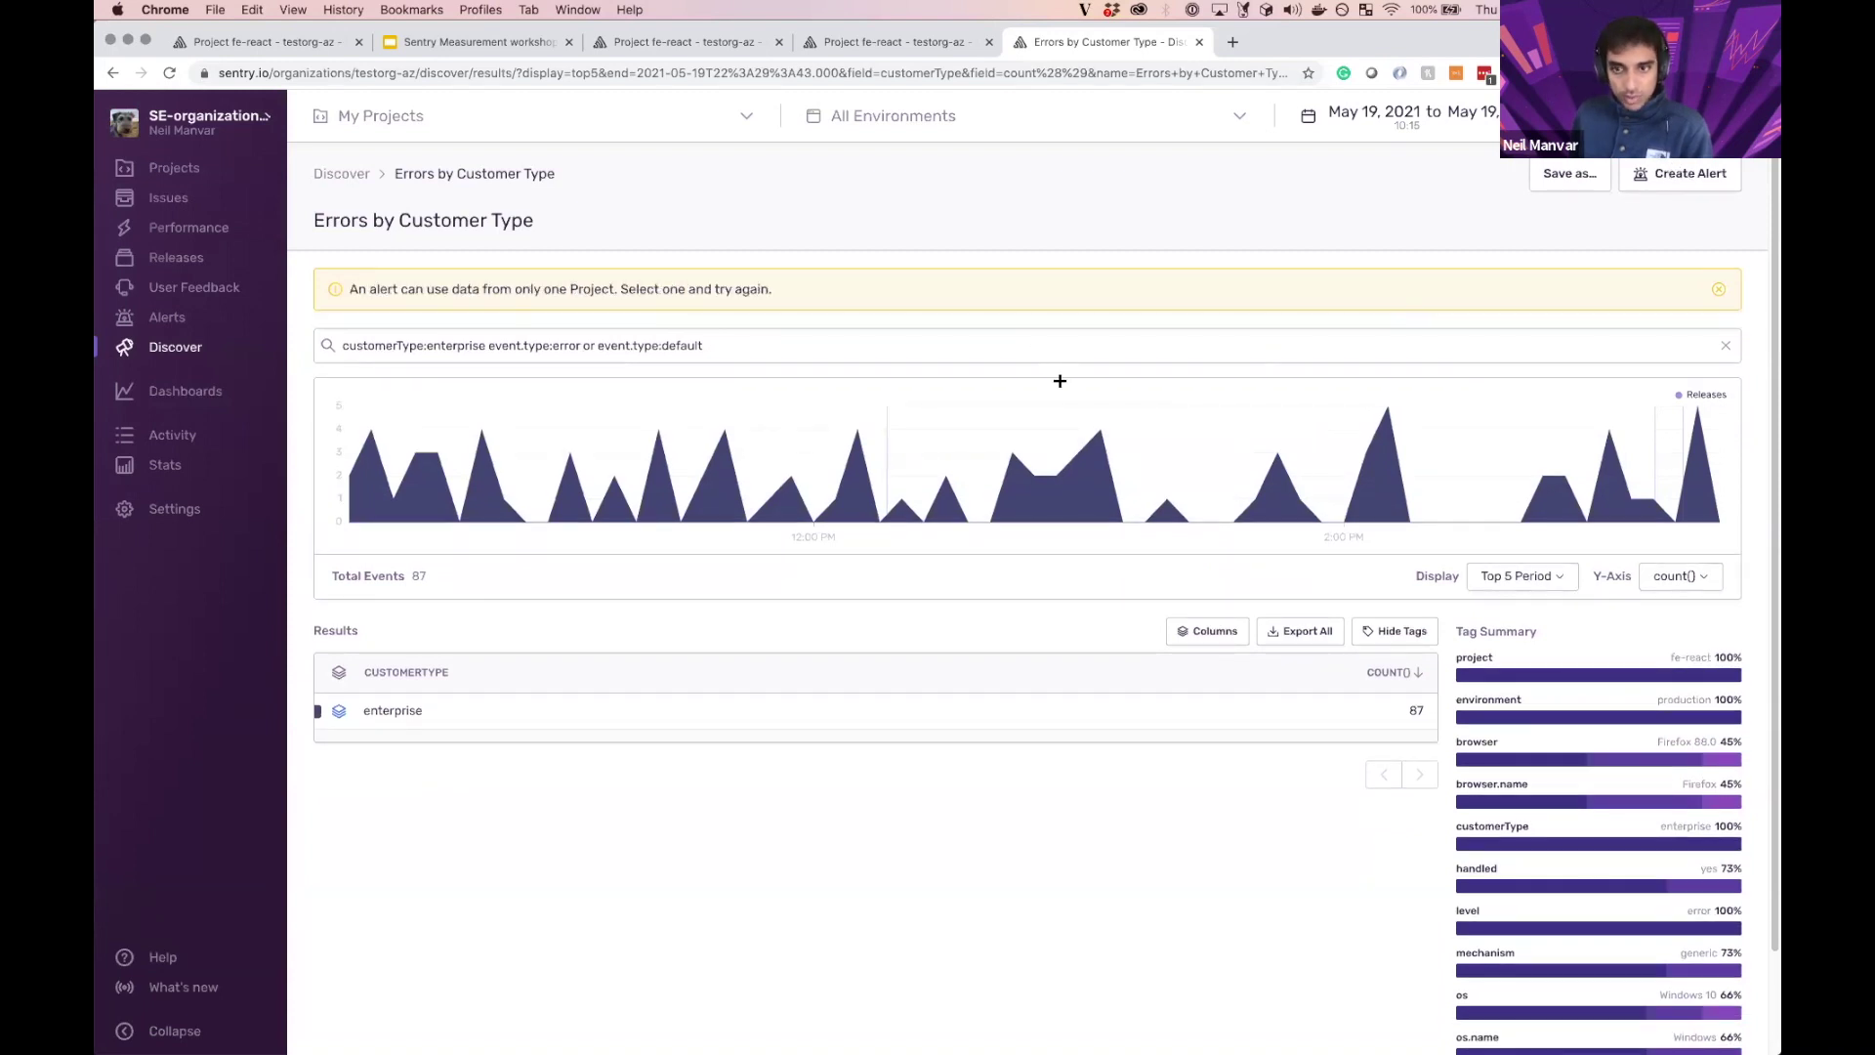
left_click(1623, 674)
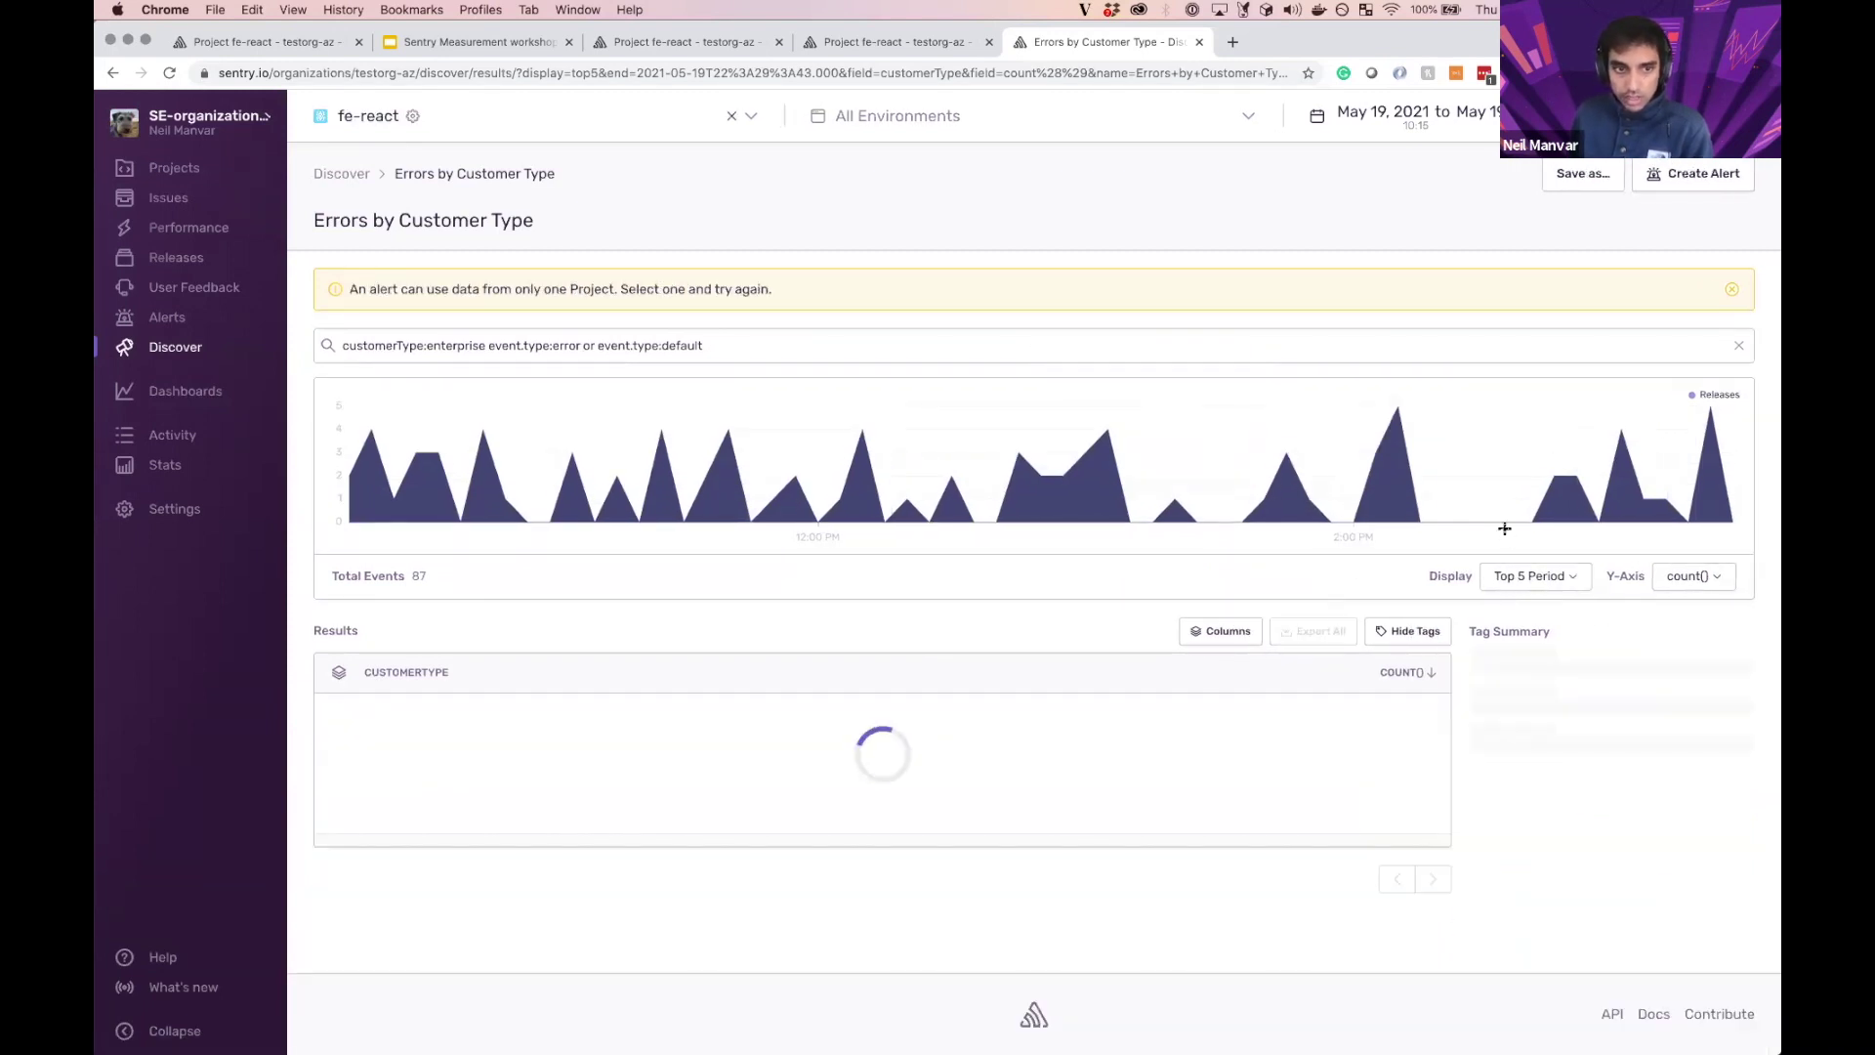
left_click(1648, 184)
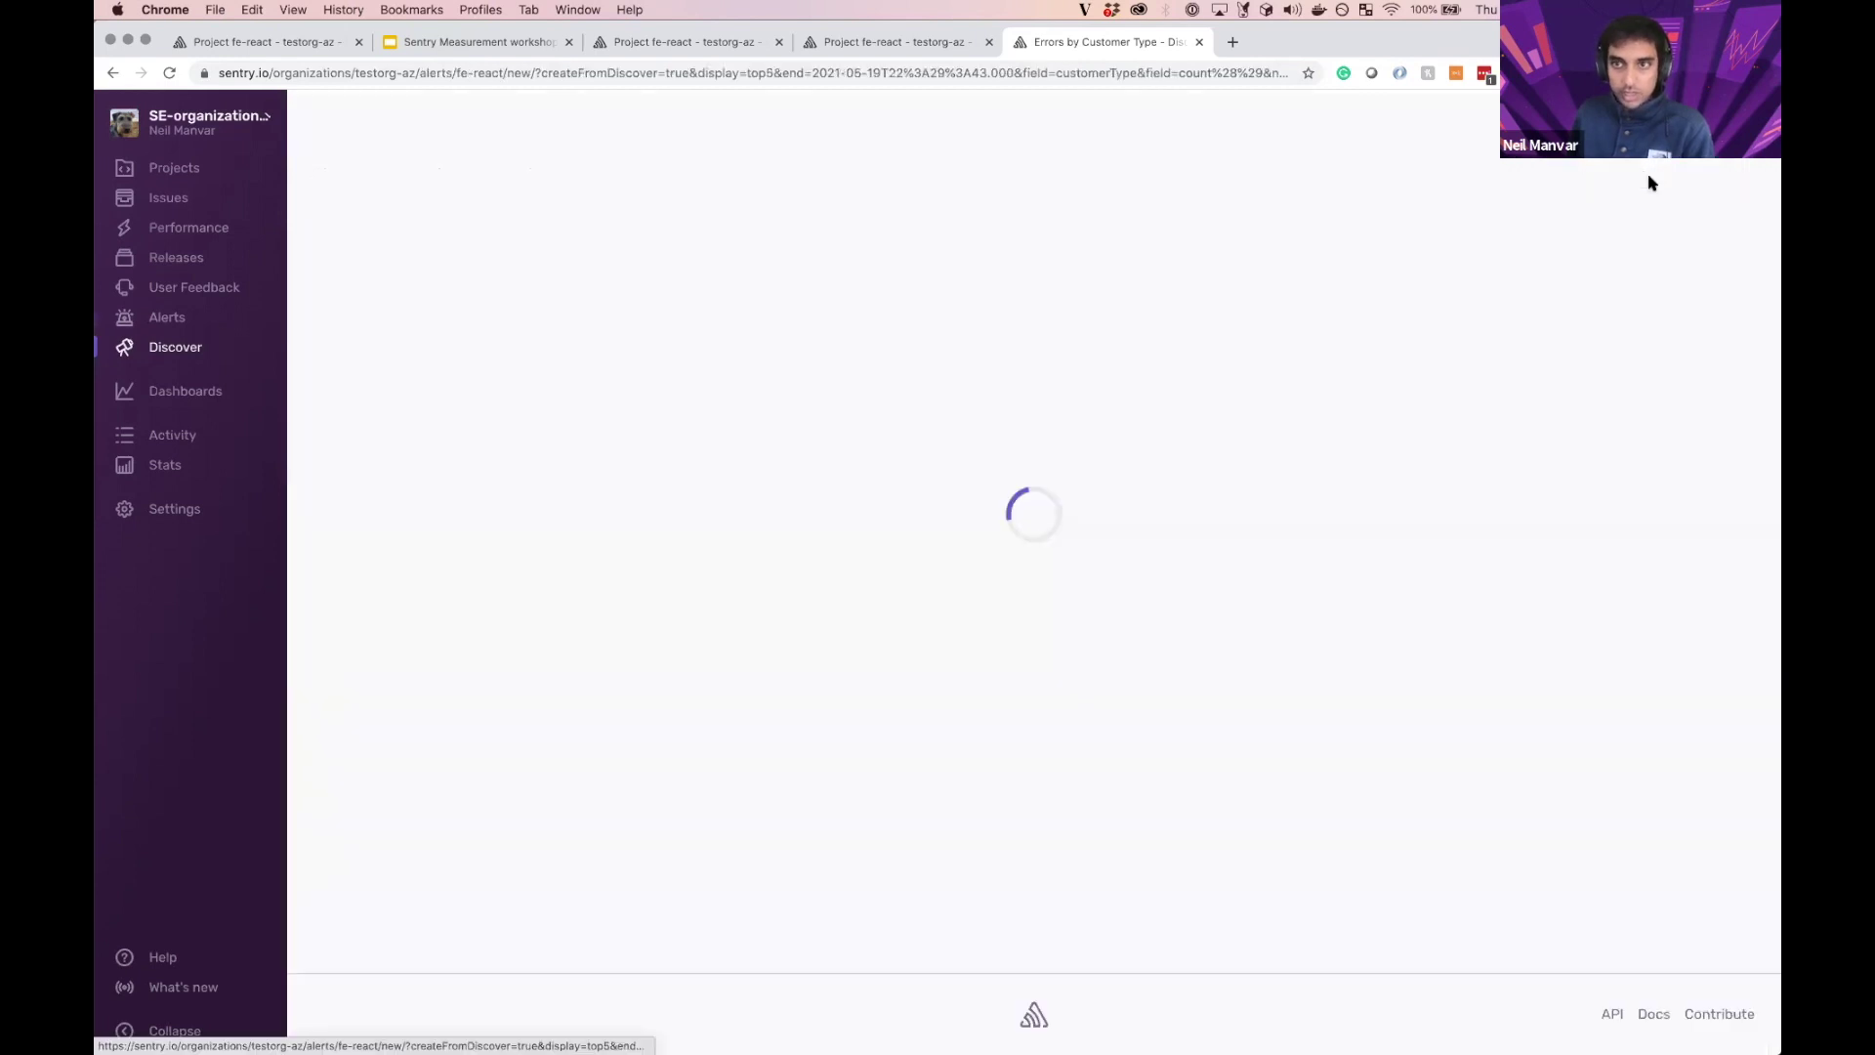
Step: Display the last 7 days in the alert chart and set the thresholds to critical 12, warning 5 and resolved 1
left_click(1114, 493)
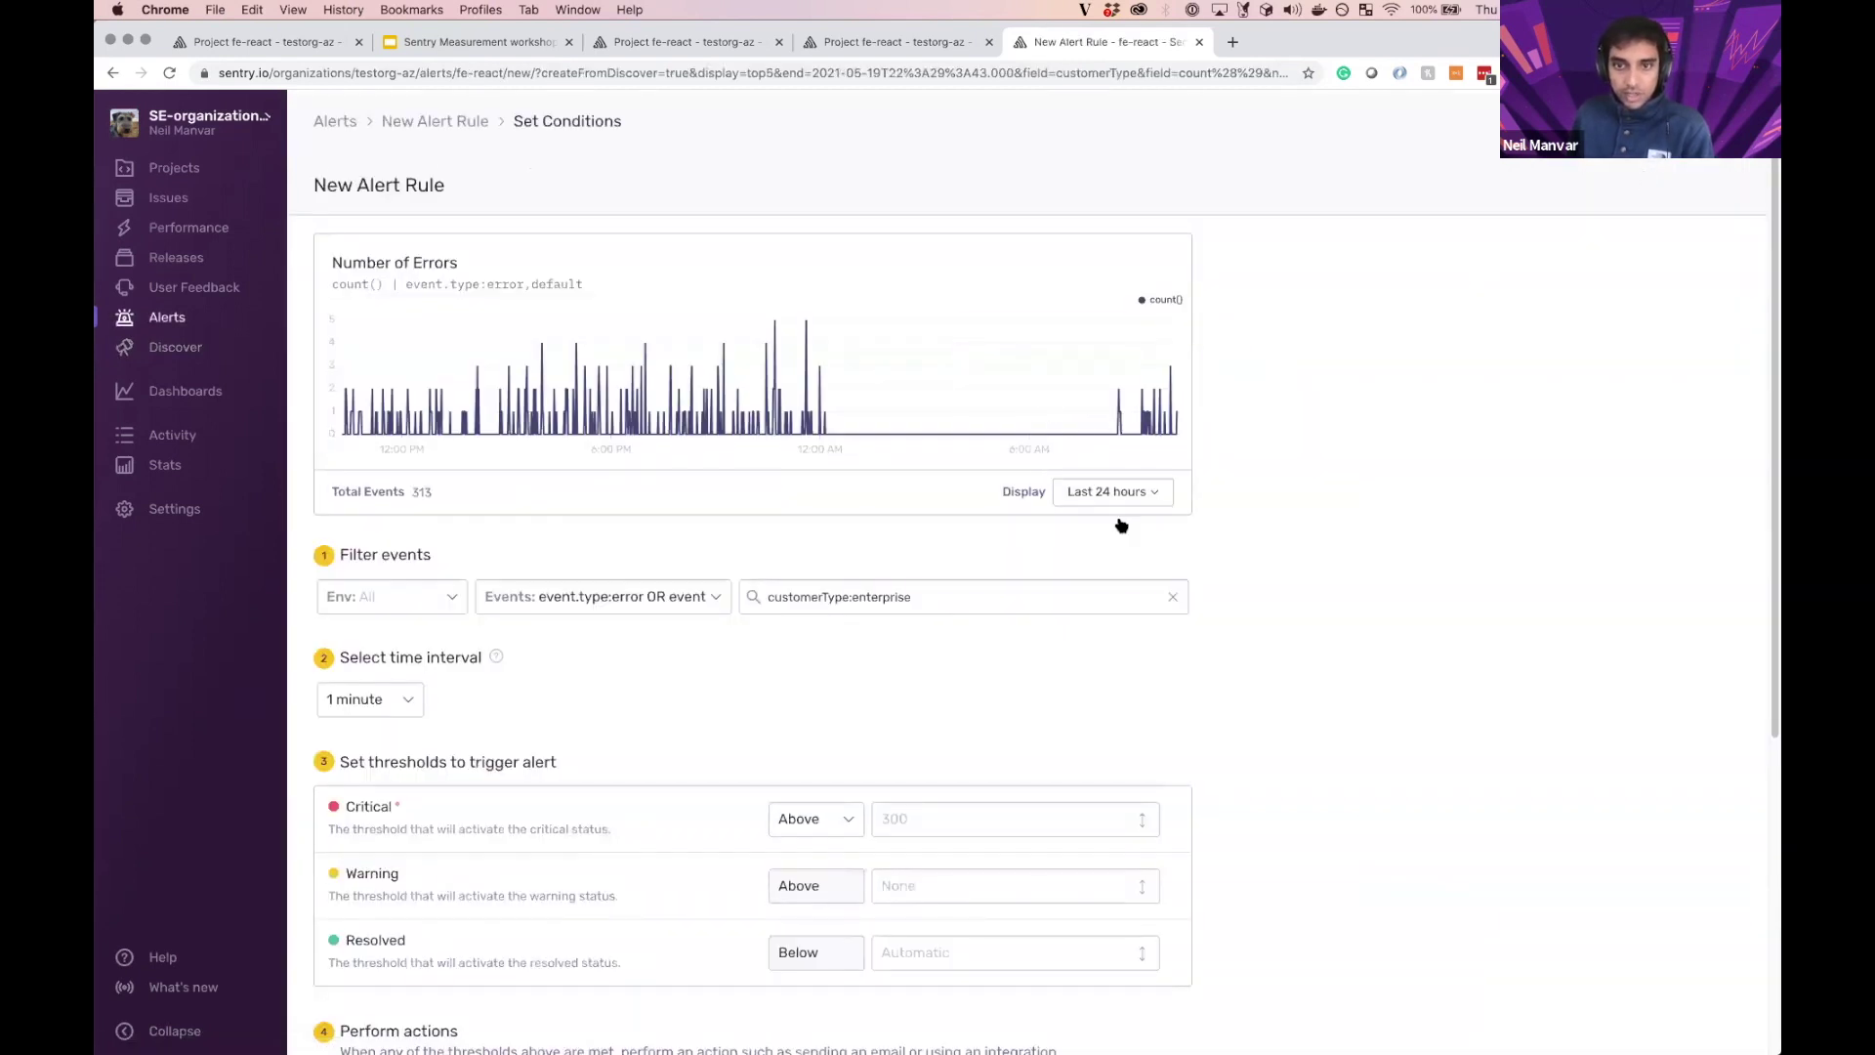
left_click(1084, 589)
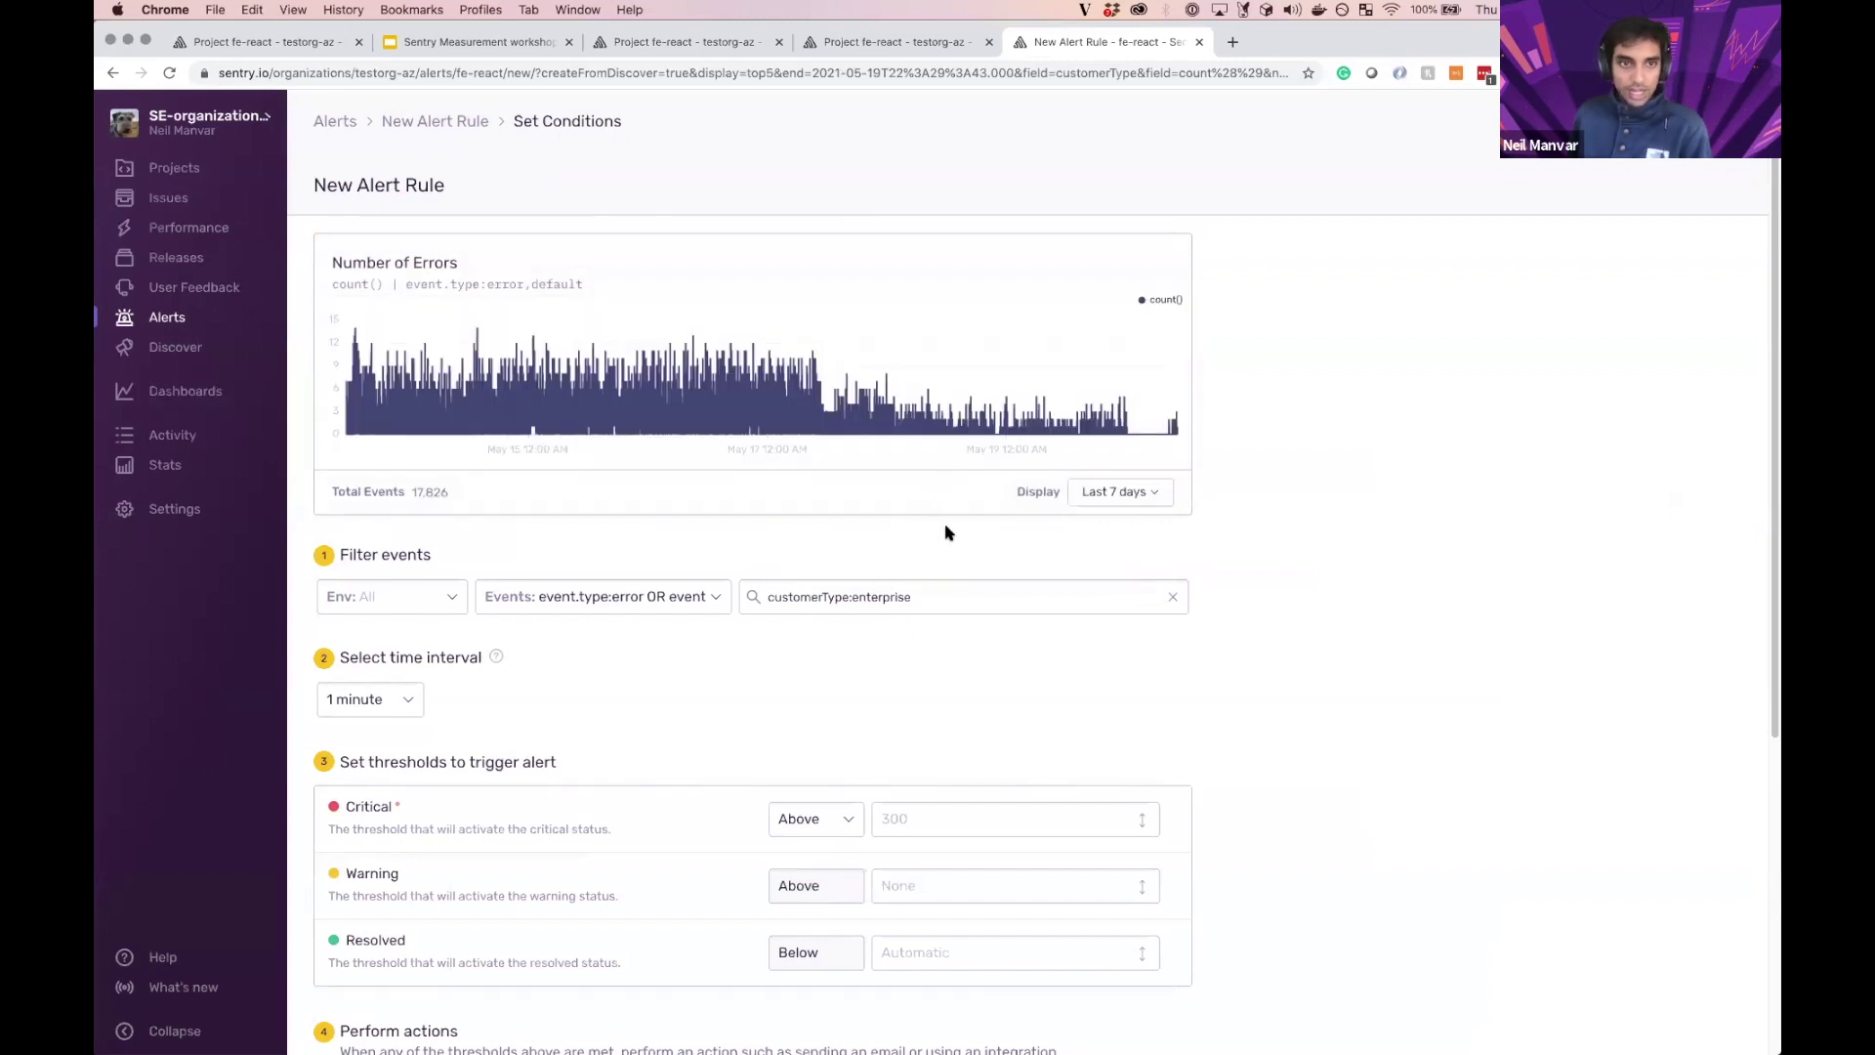
left_click(940, 819)
type("12")
left_click(980, 779)
scroll(979, 781, "down", 1)
left_click(956, 848)
type("5")
left_click(1006, 661)
left_click(1022, 903)
type("1")
left_click(1310, 594)
Step: Add a Critical Status email action addressed to the same team that is assigned to the alert rule
scroll(1313, 594, "down", 3)
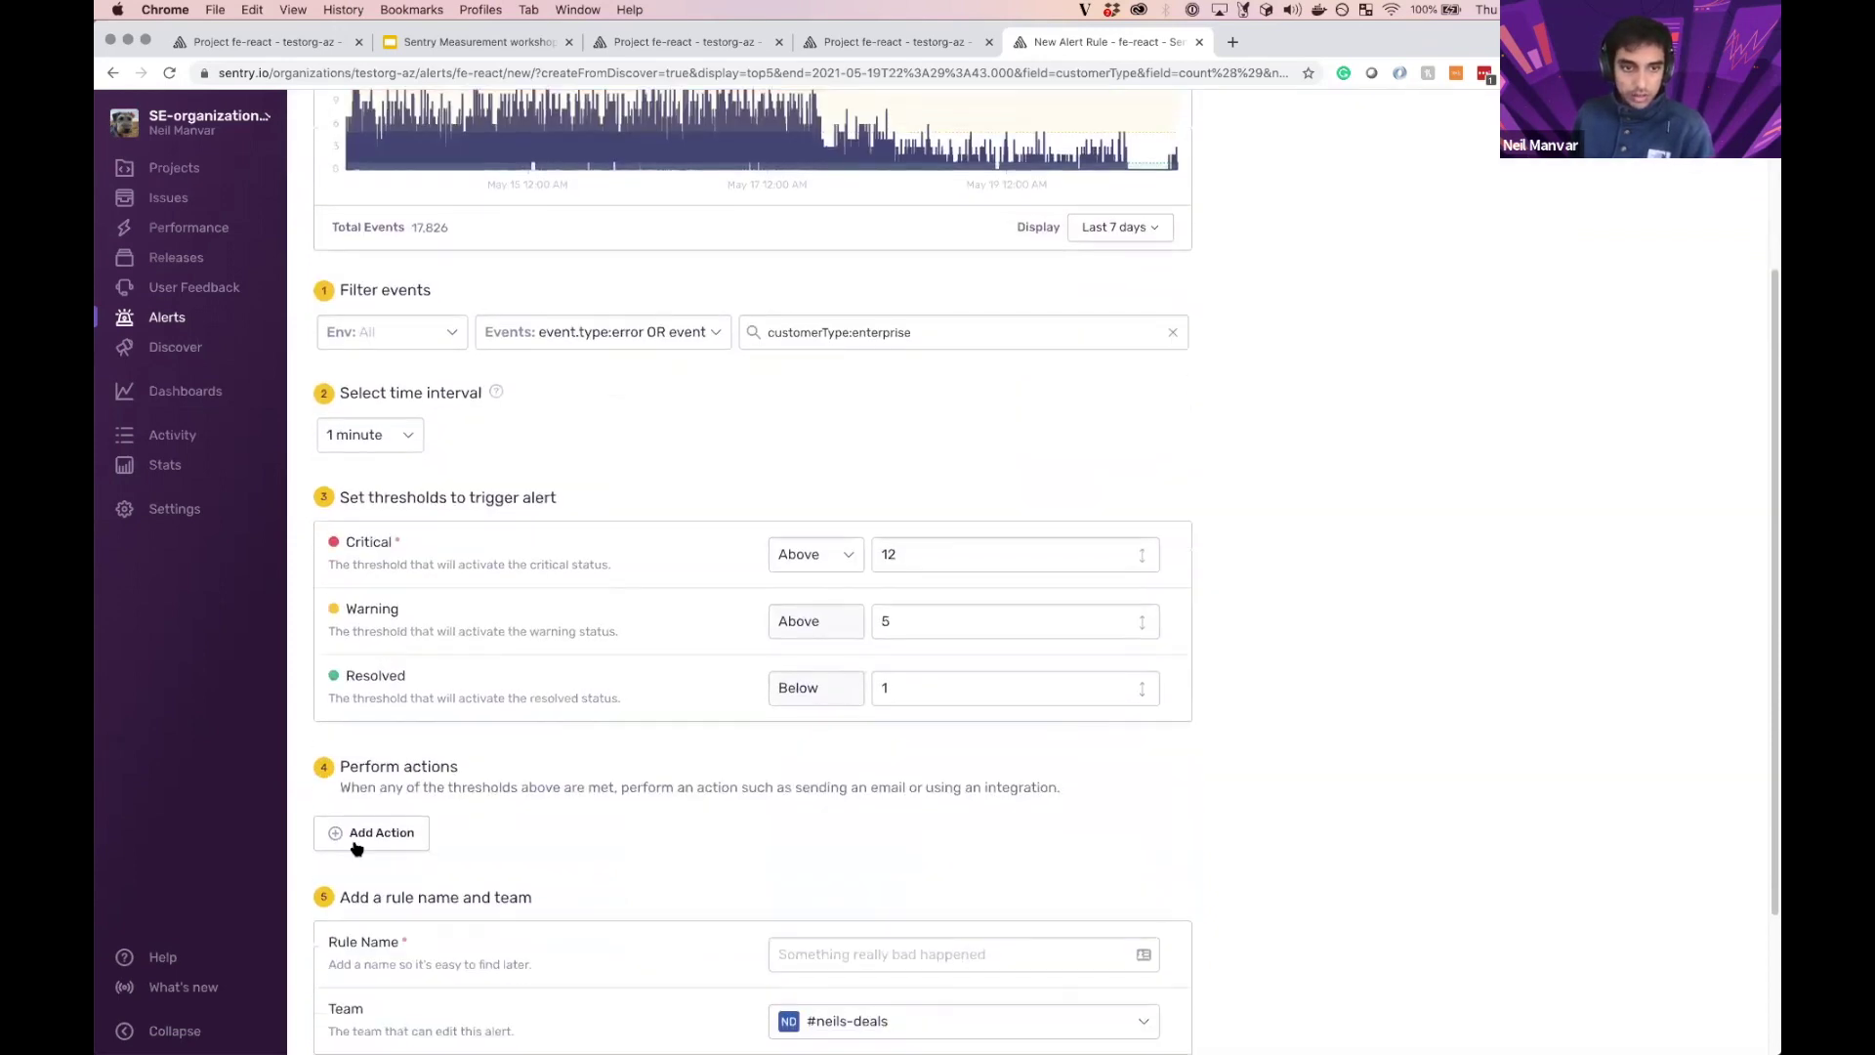
left_click(361, 836)
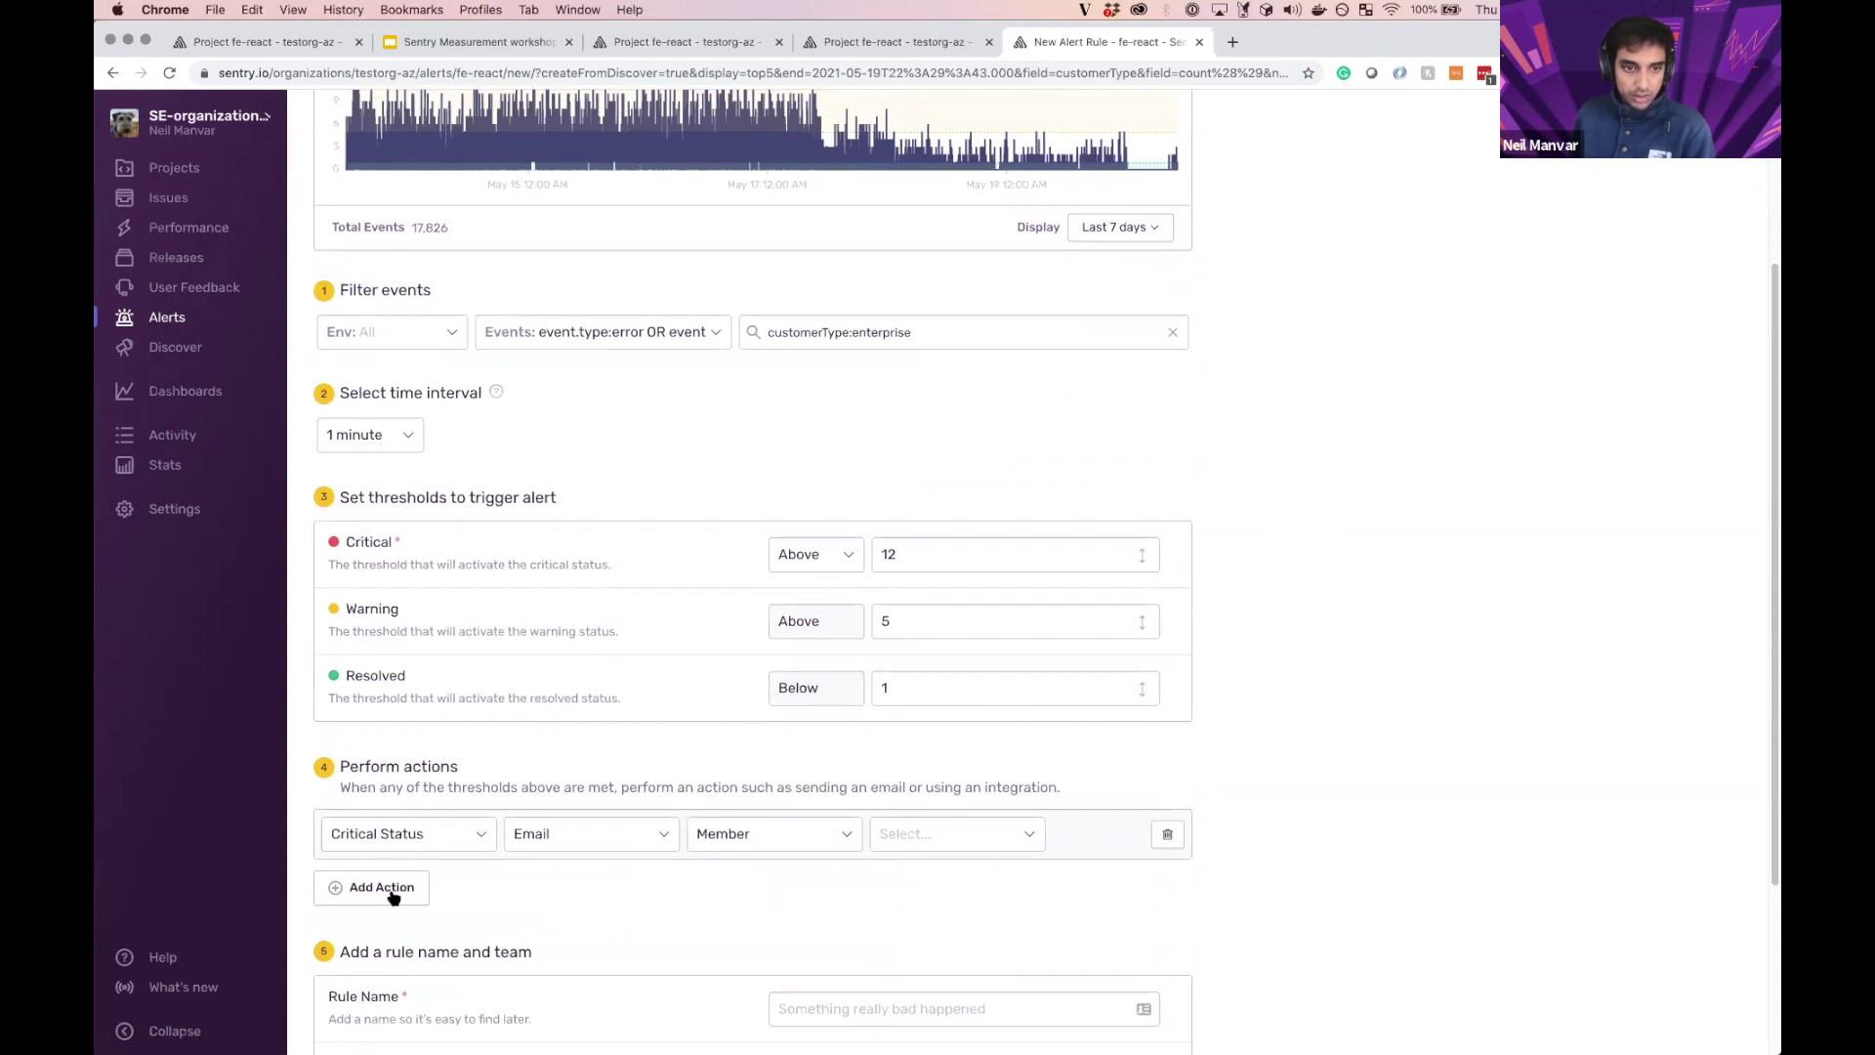
left_click(705, 848)
left_click(754, 900)
left_click(912, 835)
type("neil")
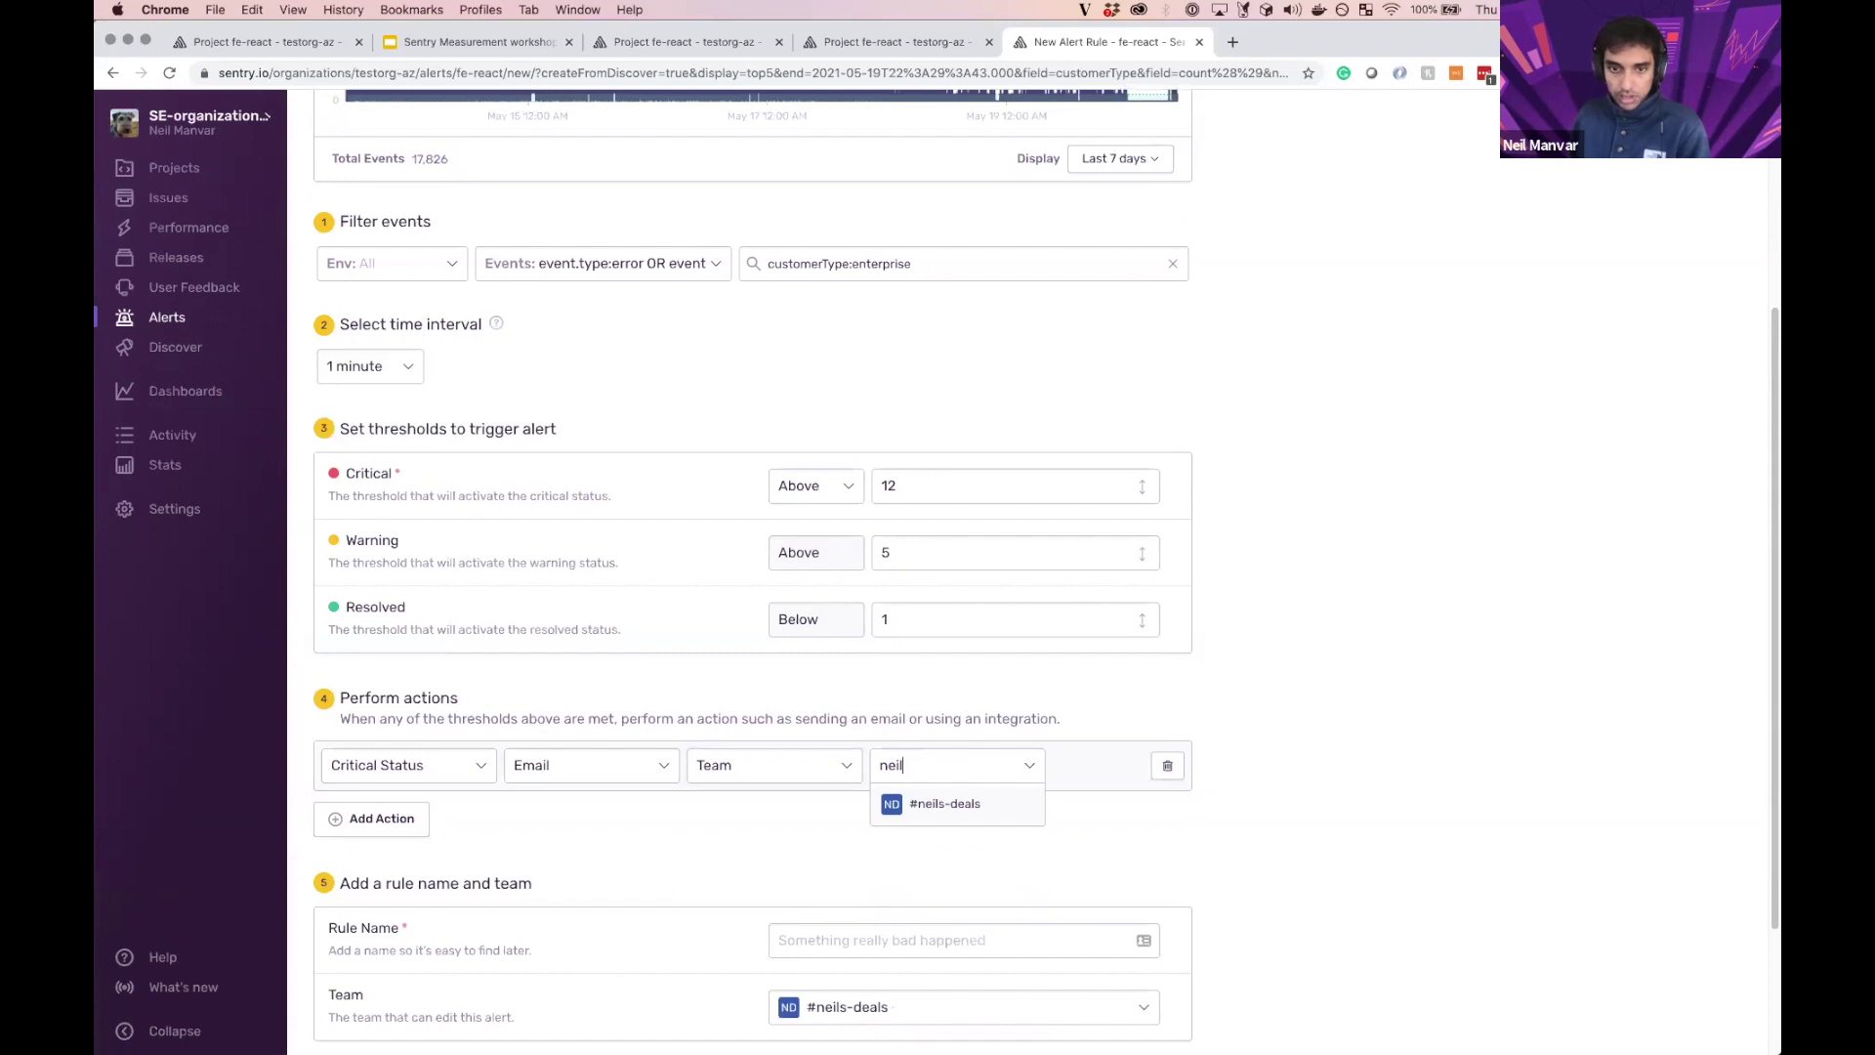
key("Return")
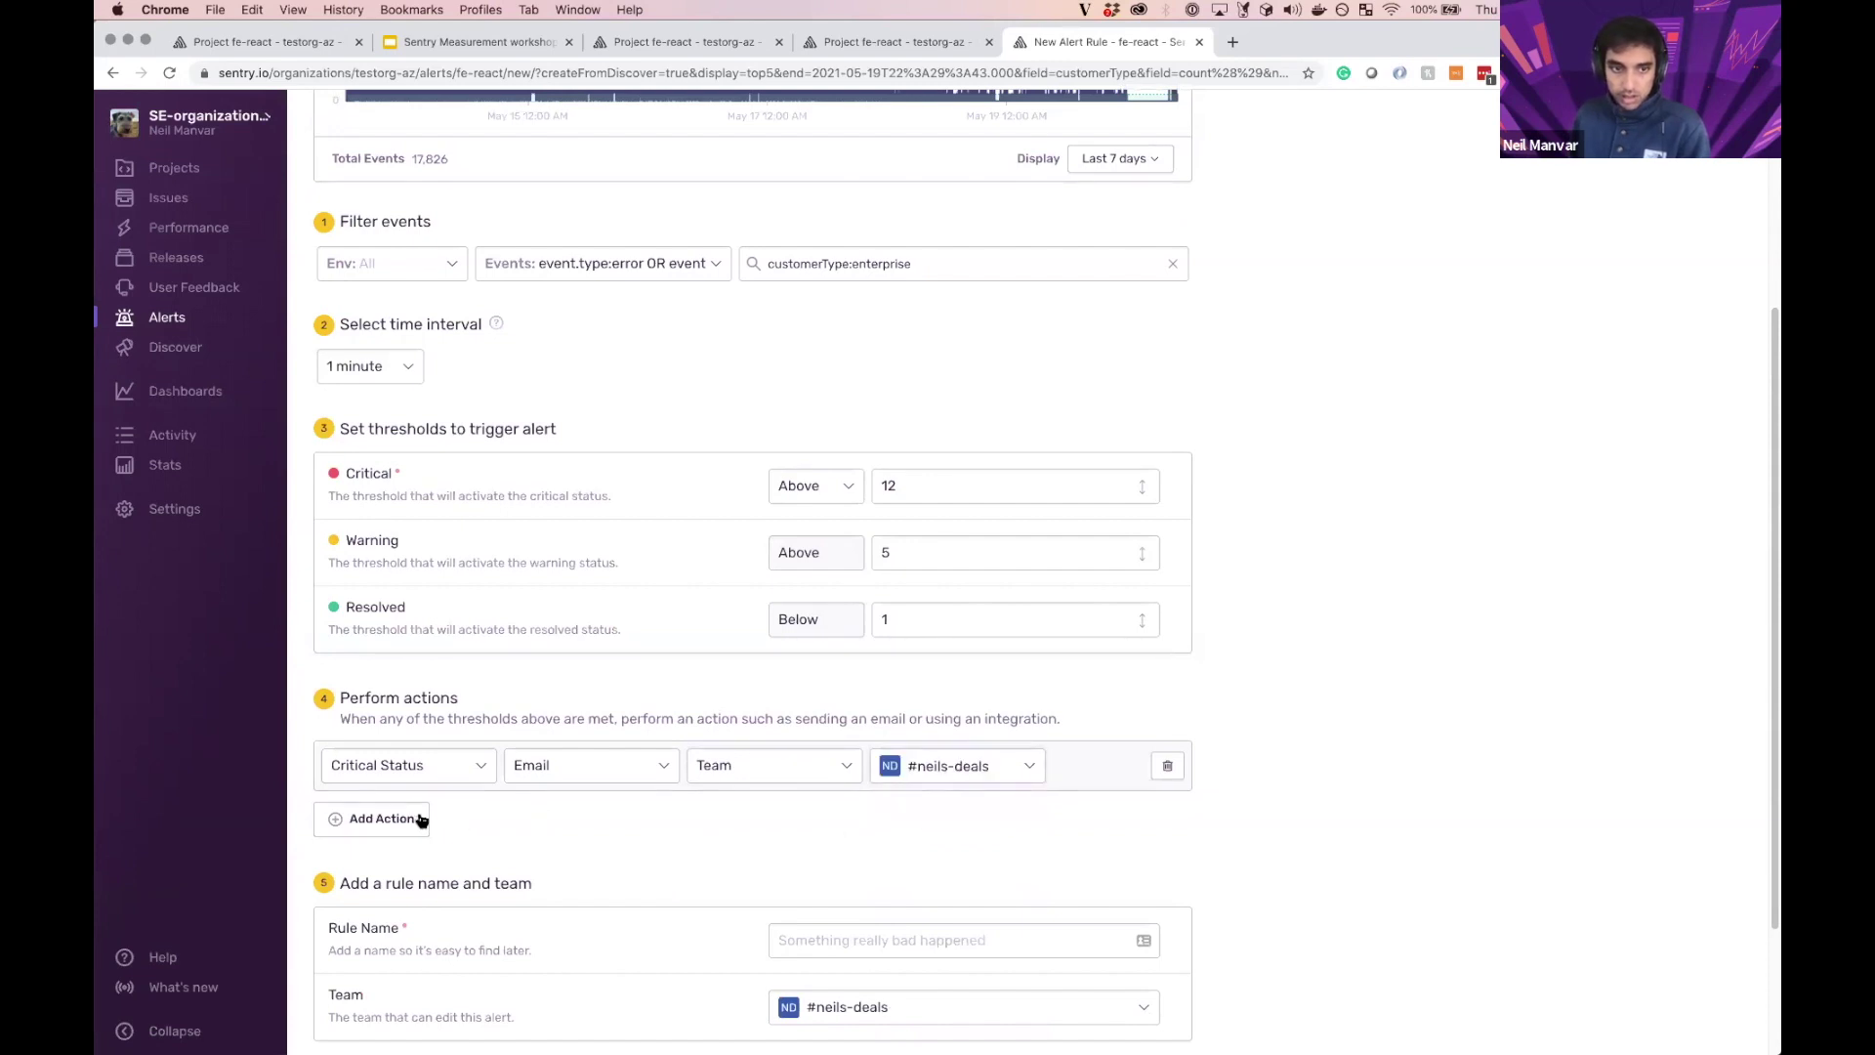
Step: Add a second Critical Status action that notifies the SE Team service through the Pagerduty - sentry-test integration
left_click(420, 822)
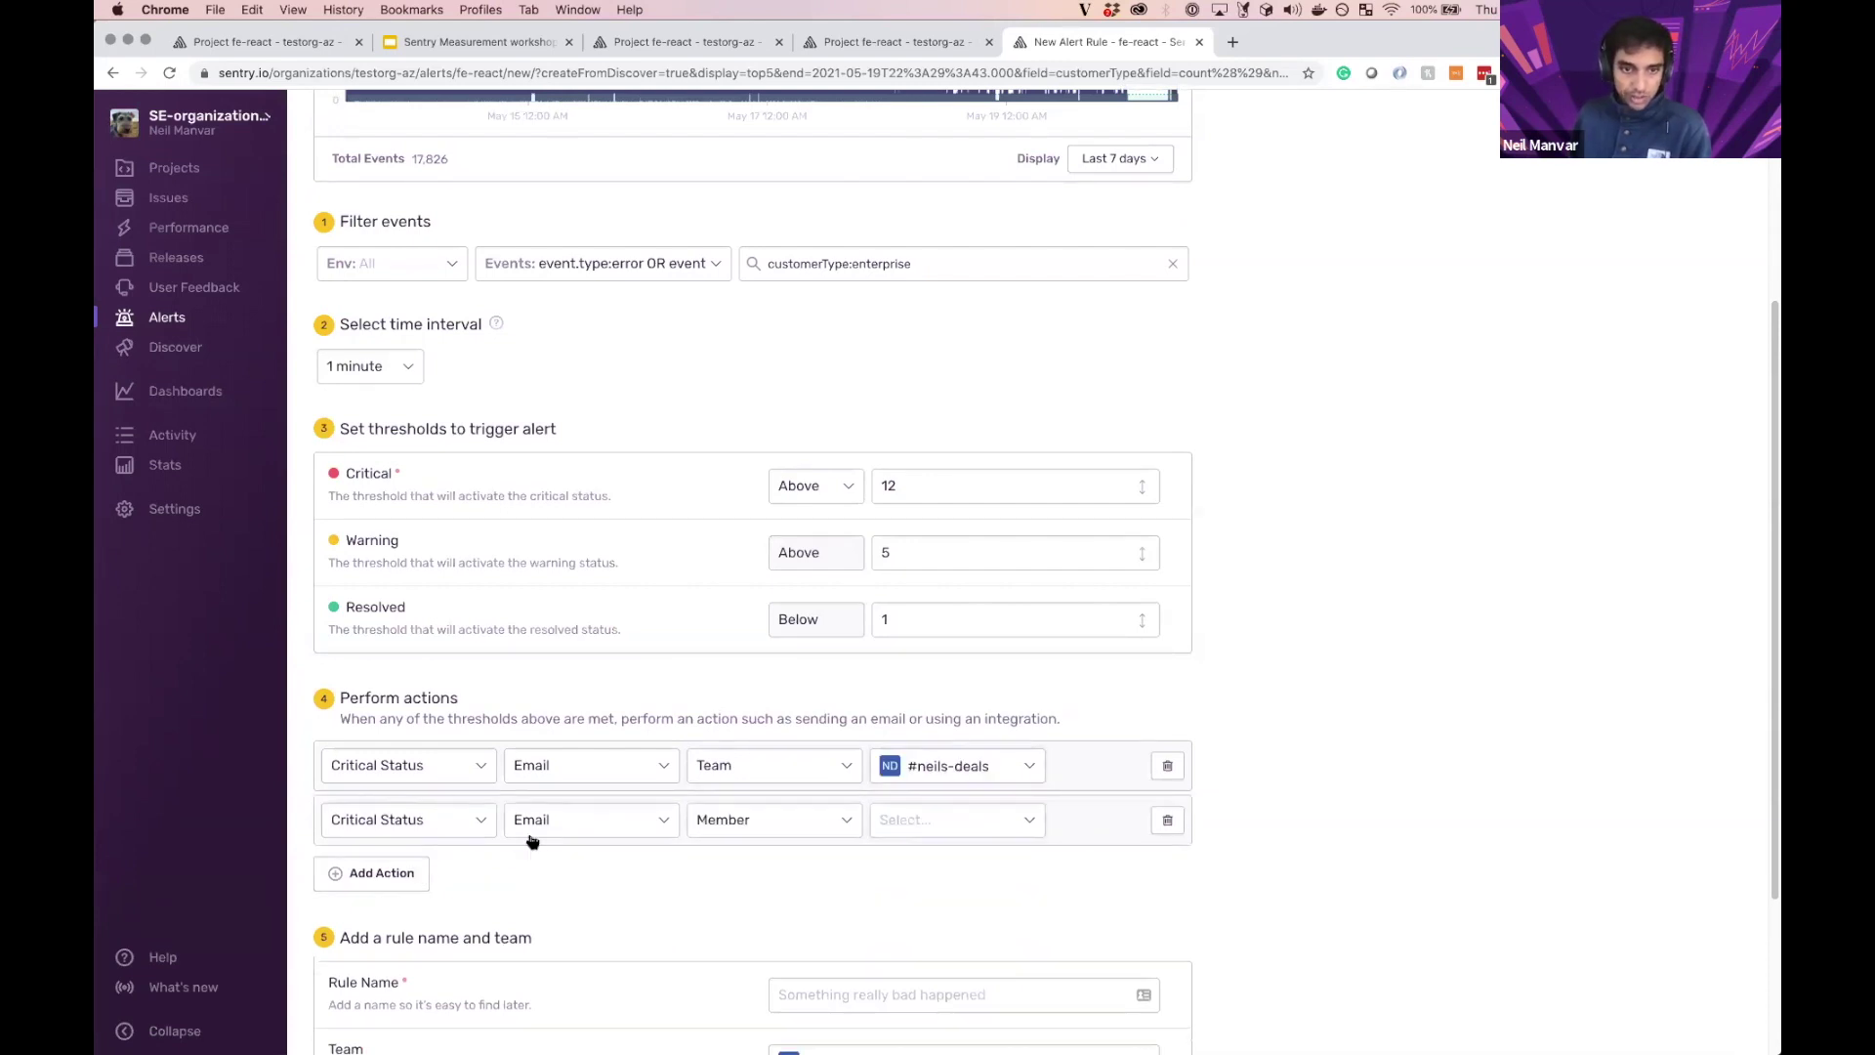
left_click(545, 820)
type("page")
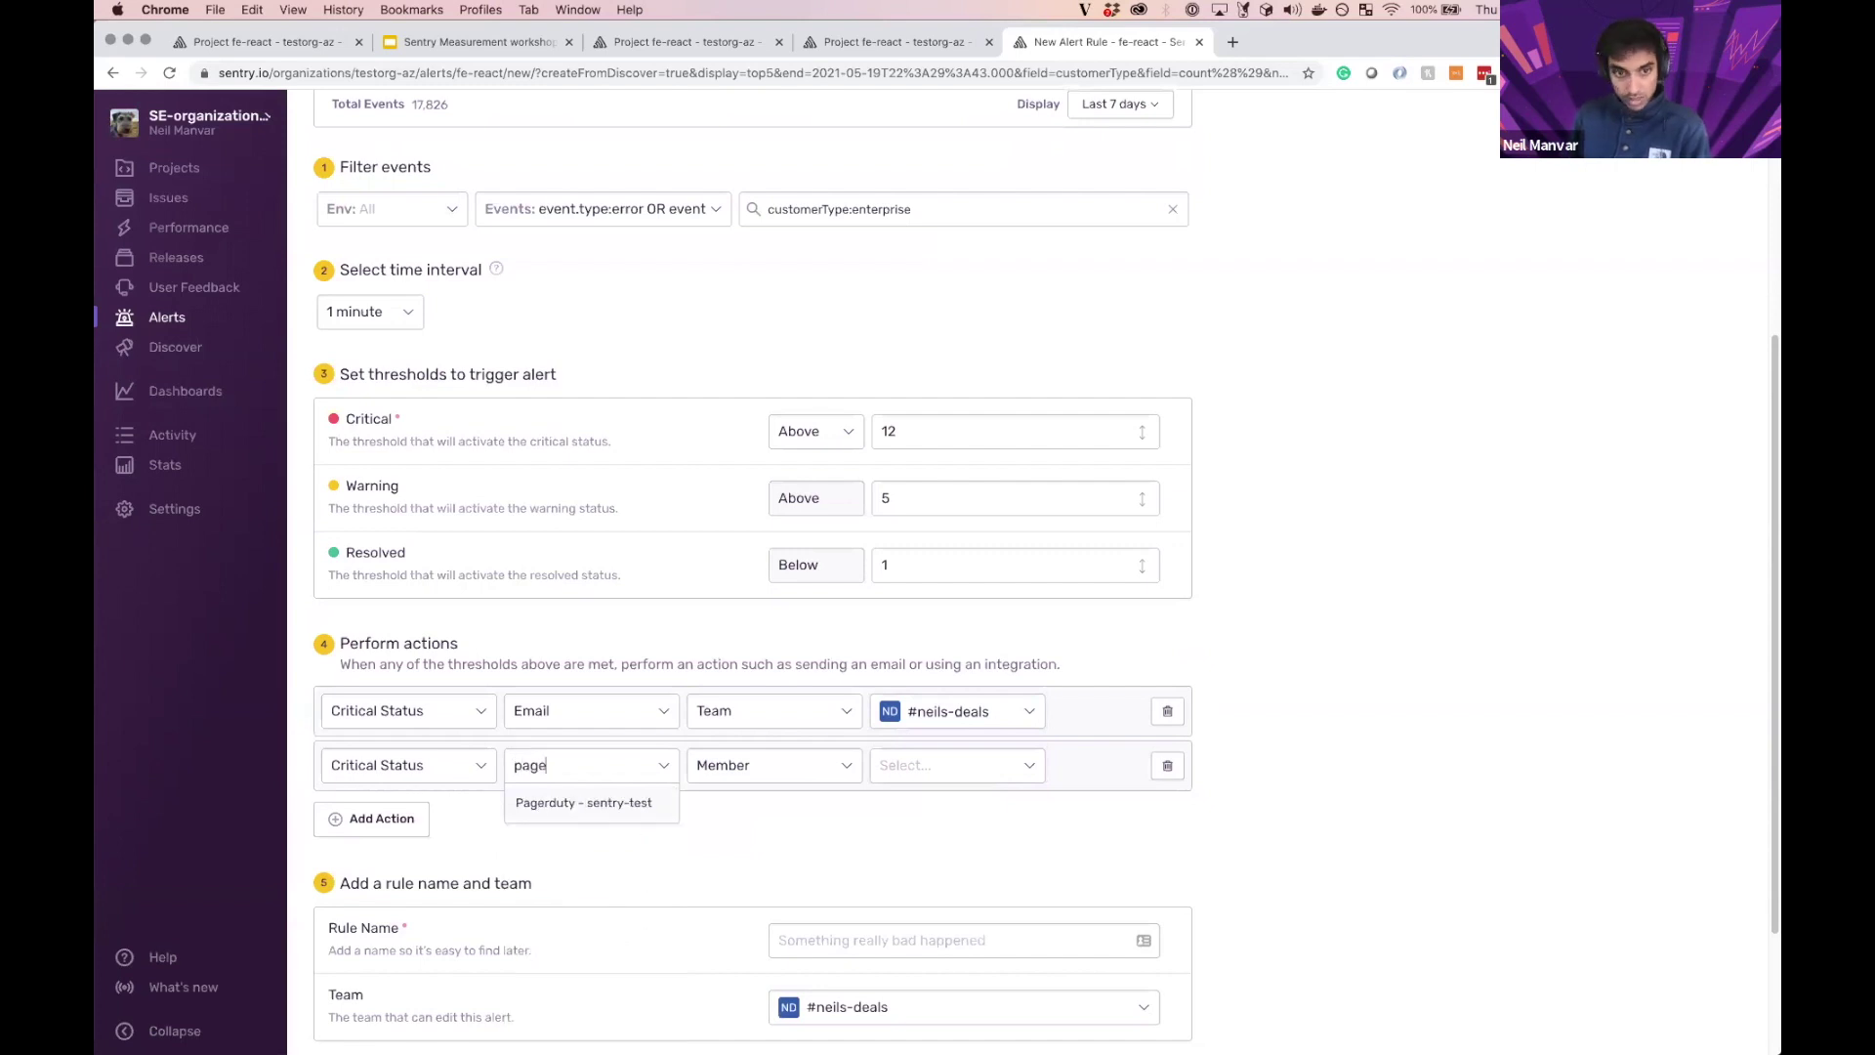
left_click(548, 816)
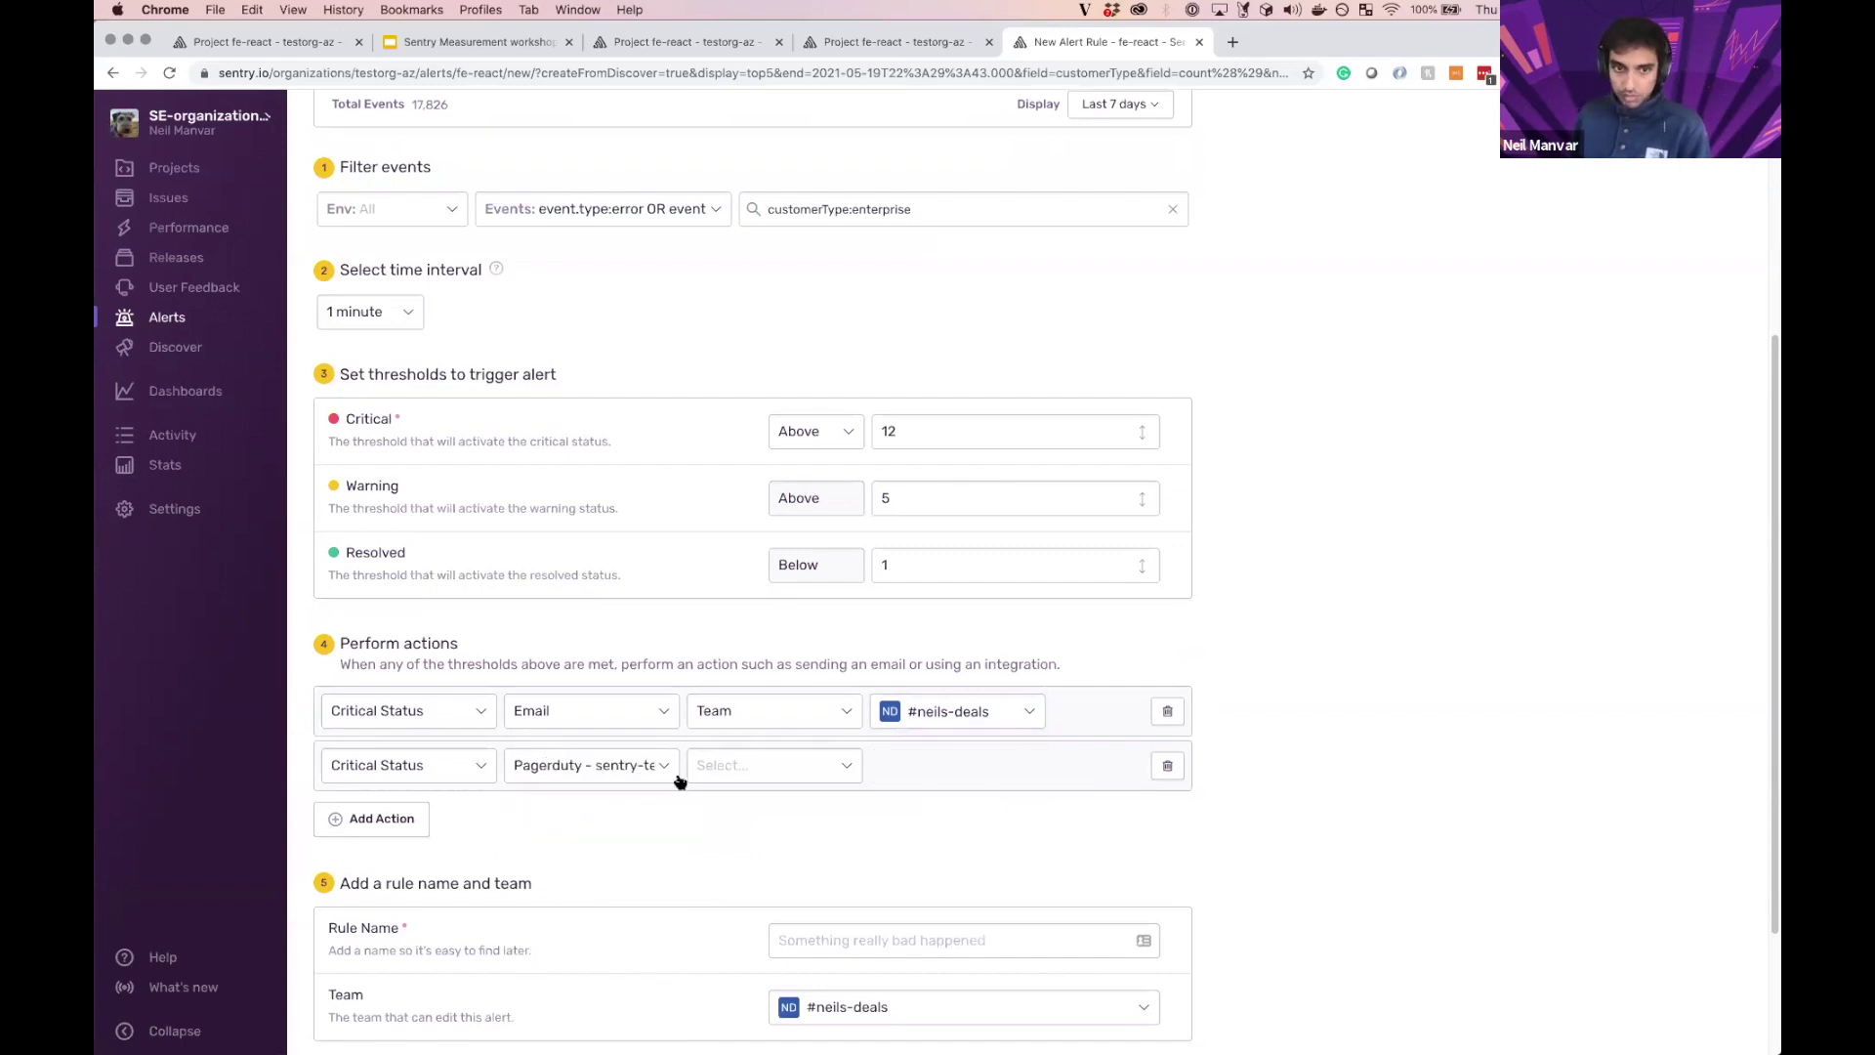
left_click(764, 770)
left_click(769, 805)
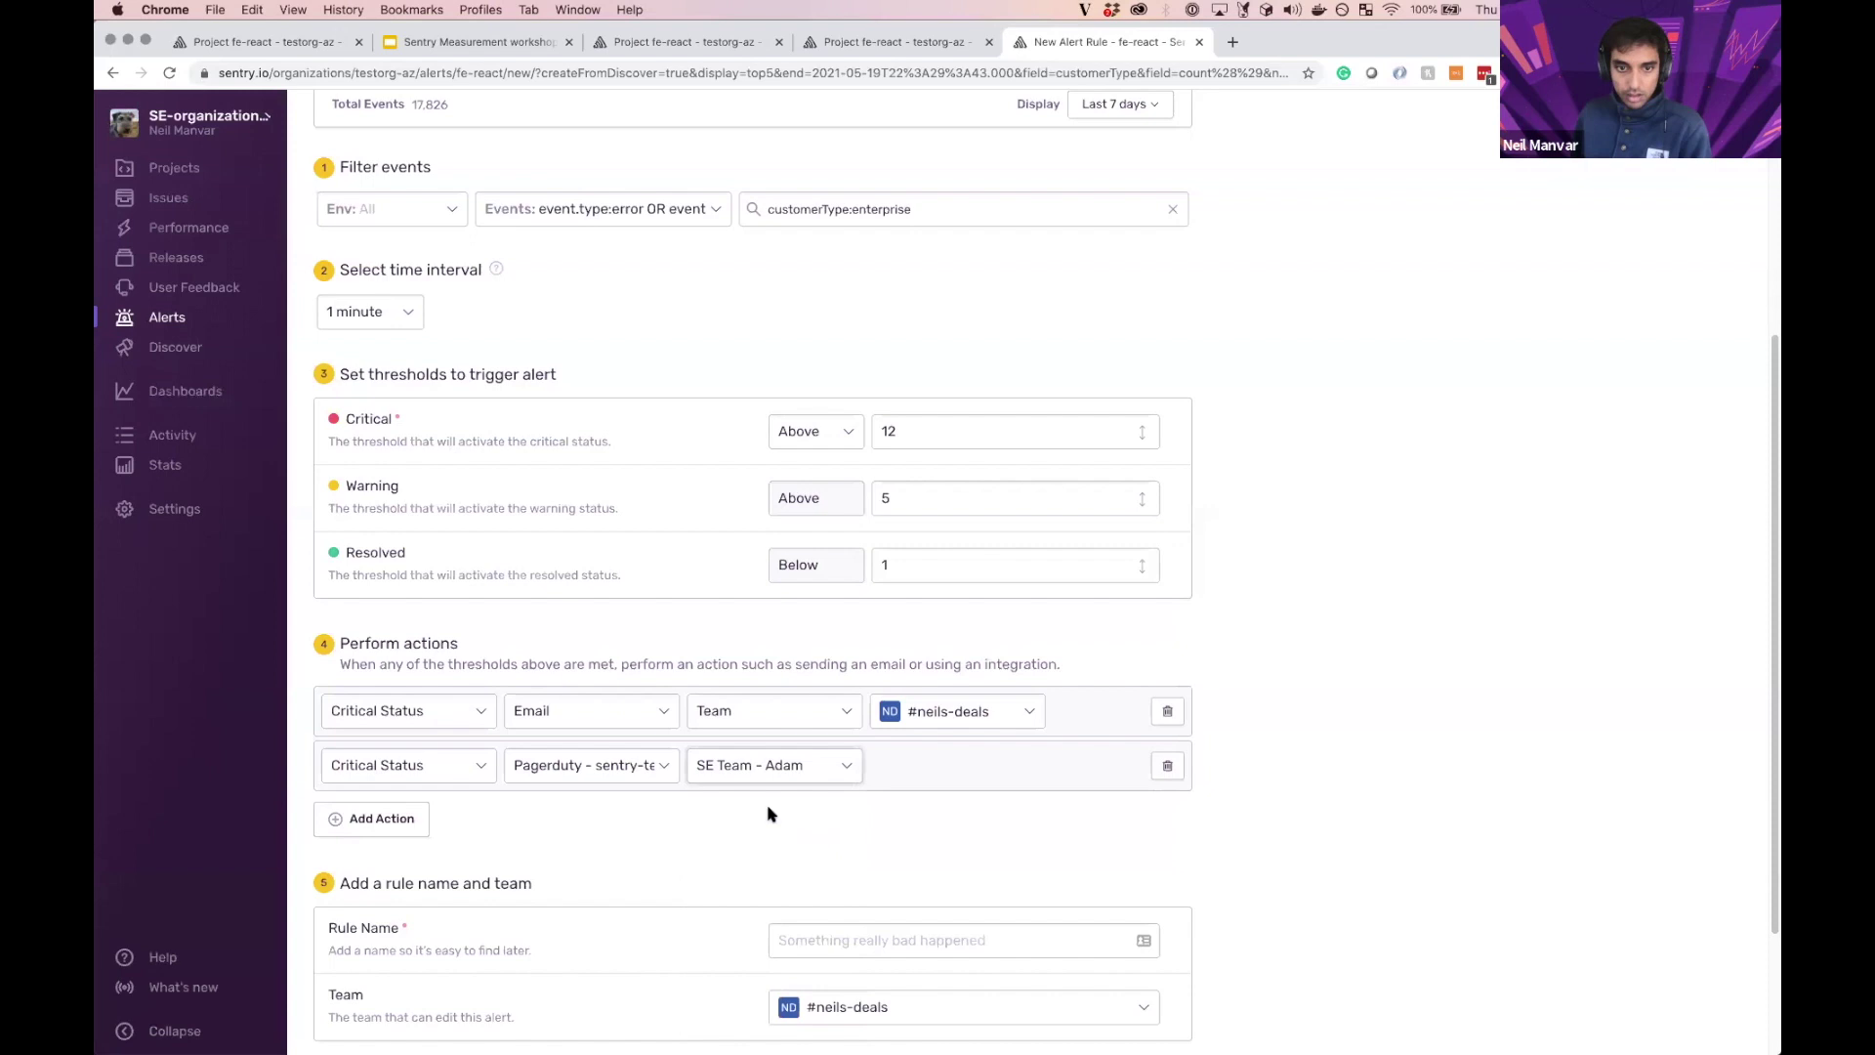
Step: Add a third Critical Status action that posts to #sentry-urgent through the Slack - sentry-demo integration
scroll(605, 781, "down", 2)
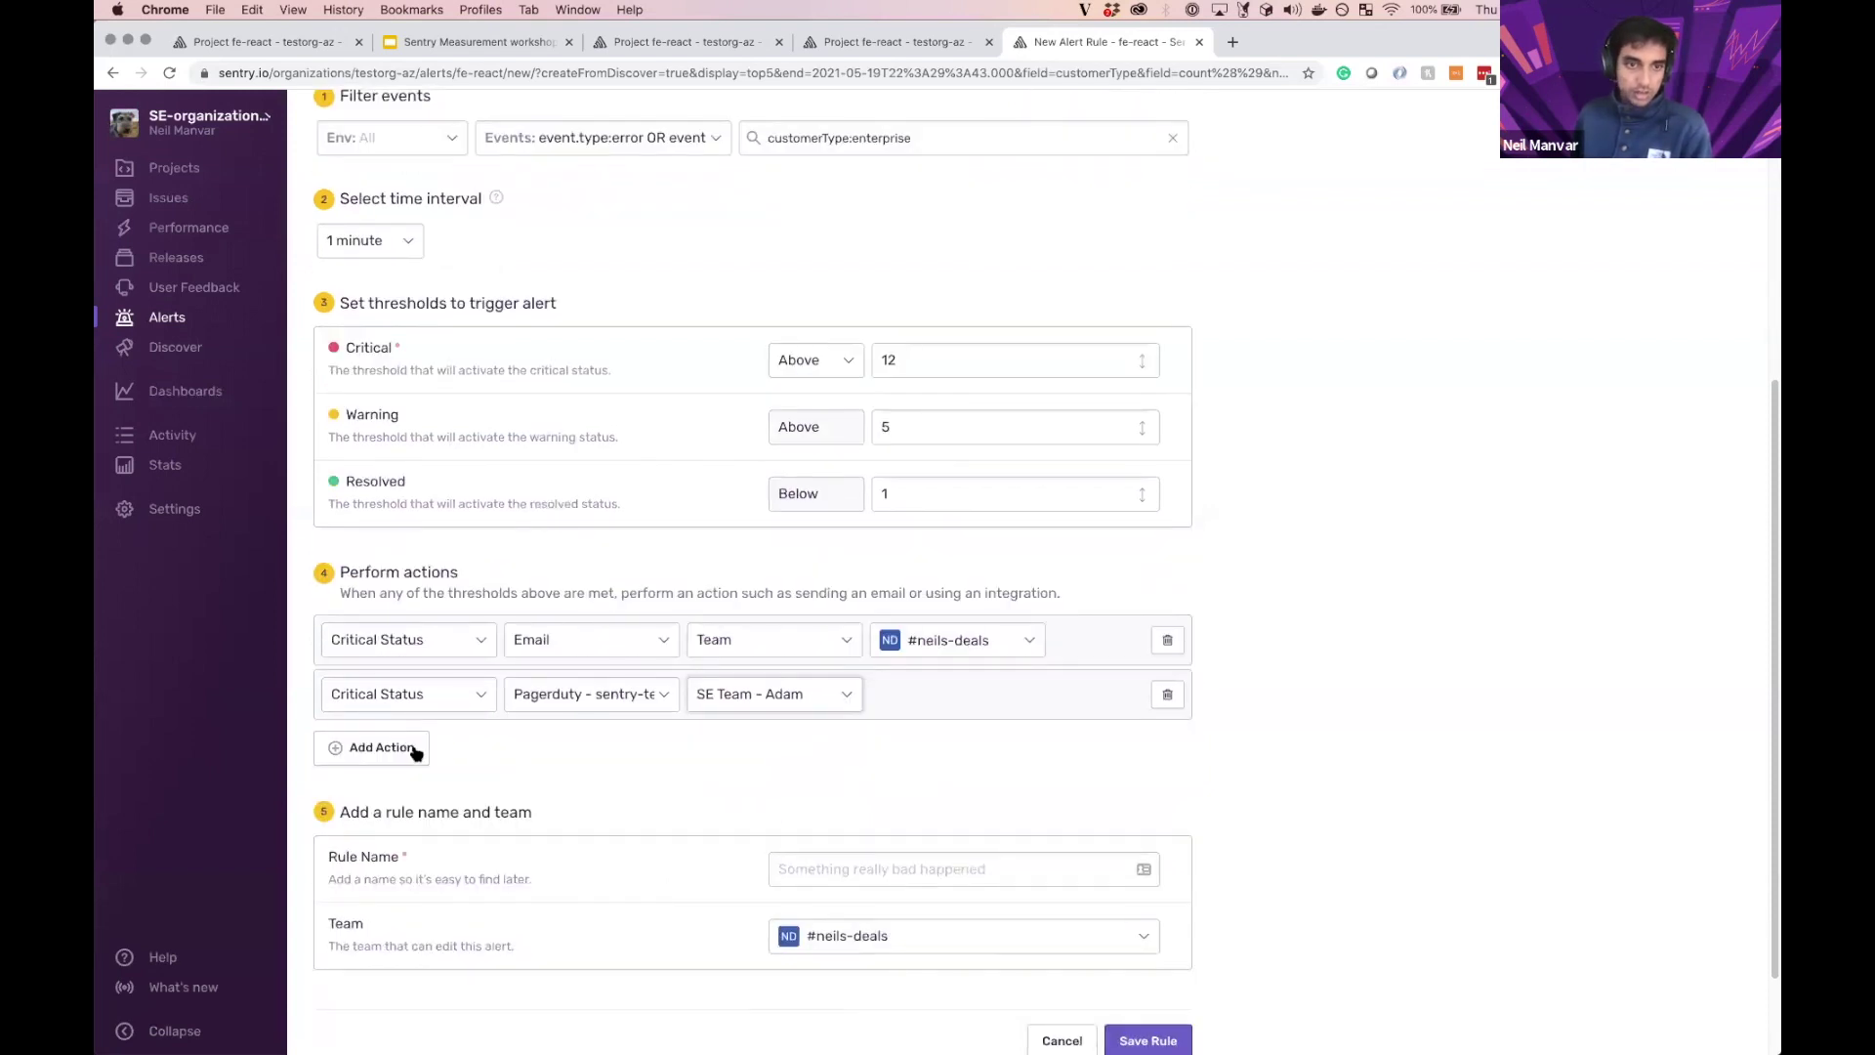
left_click(416, 750)
left_click(531, 750)
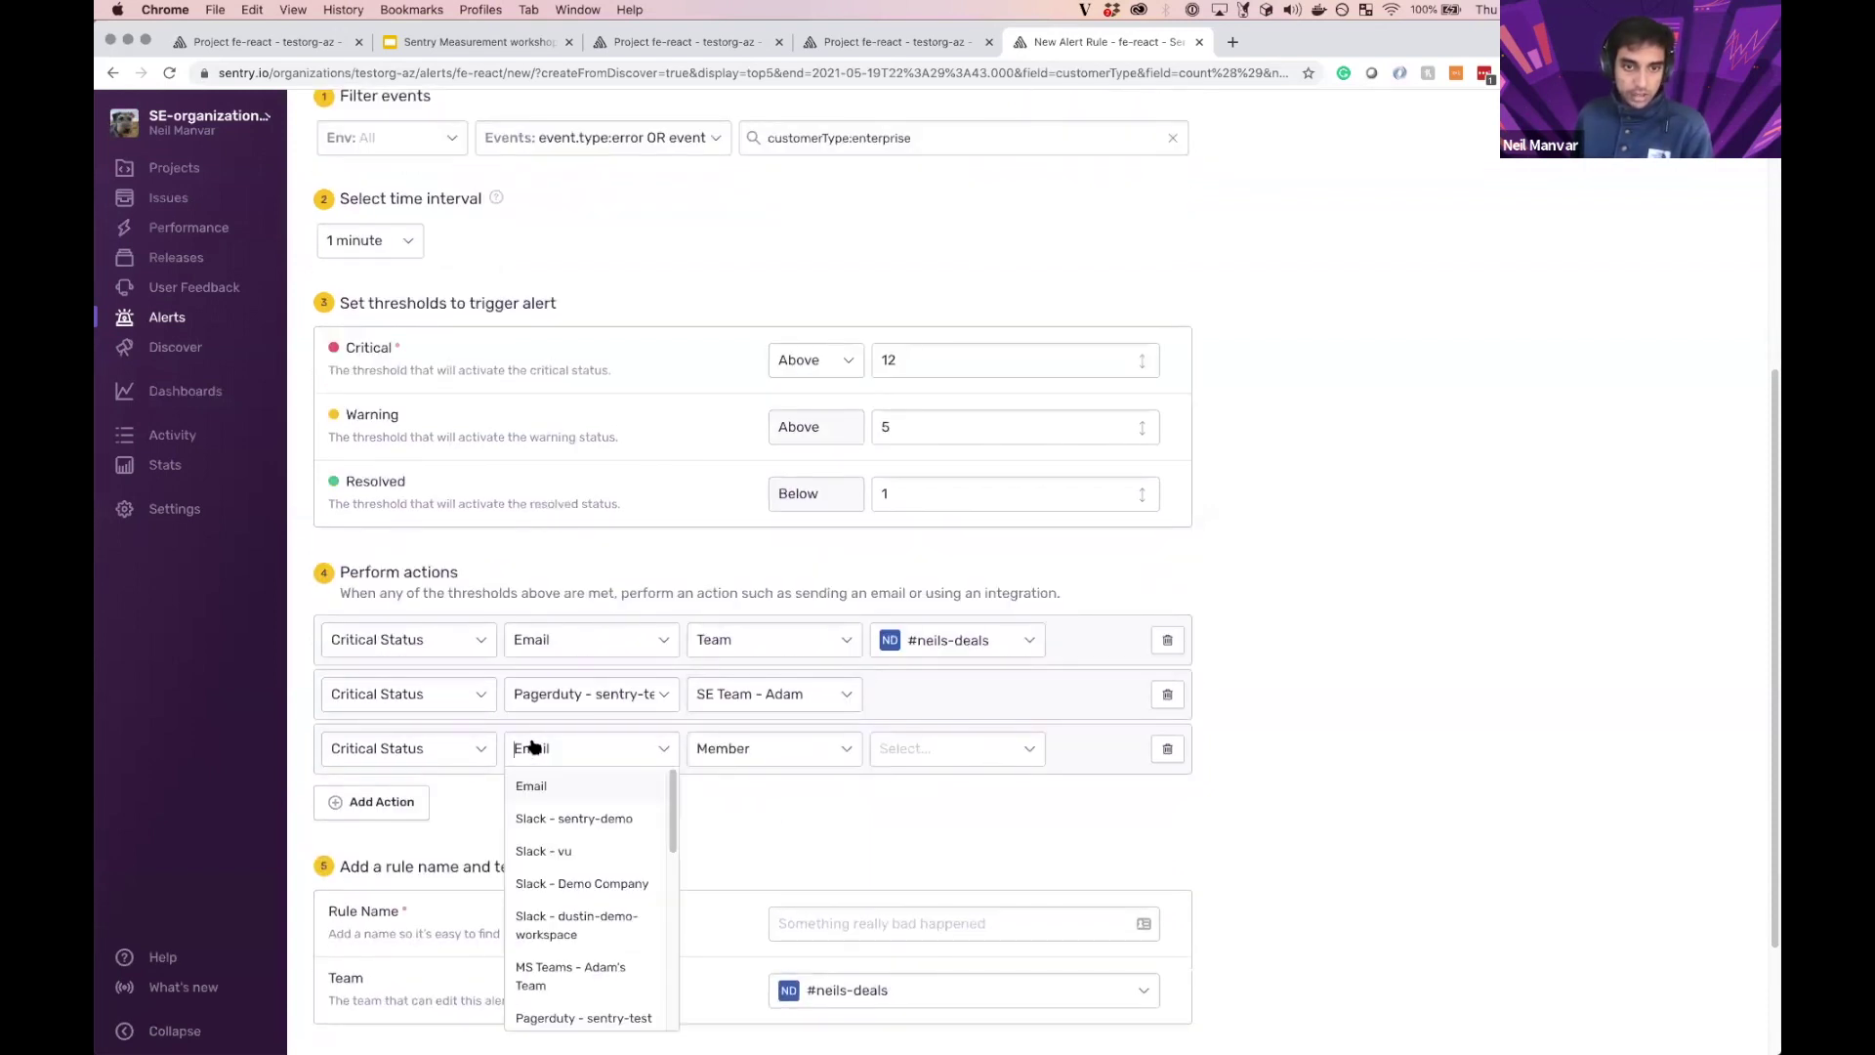
left_click(585, 824)
left_click(769, 759)
type("#sentry-urgent")
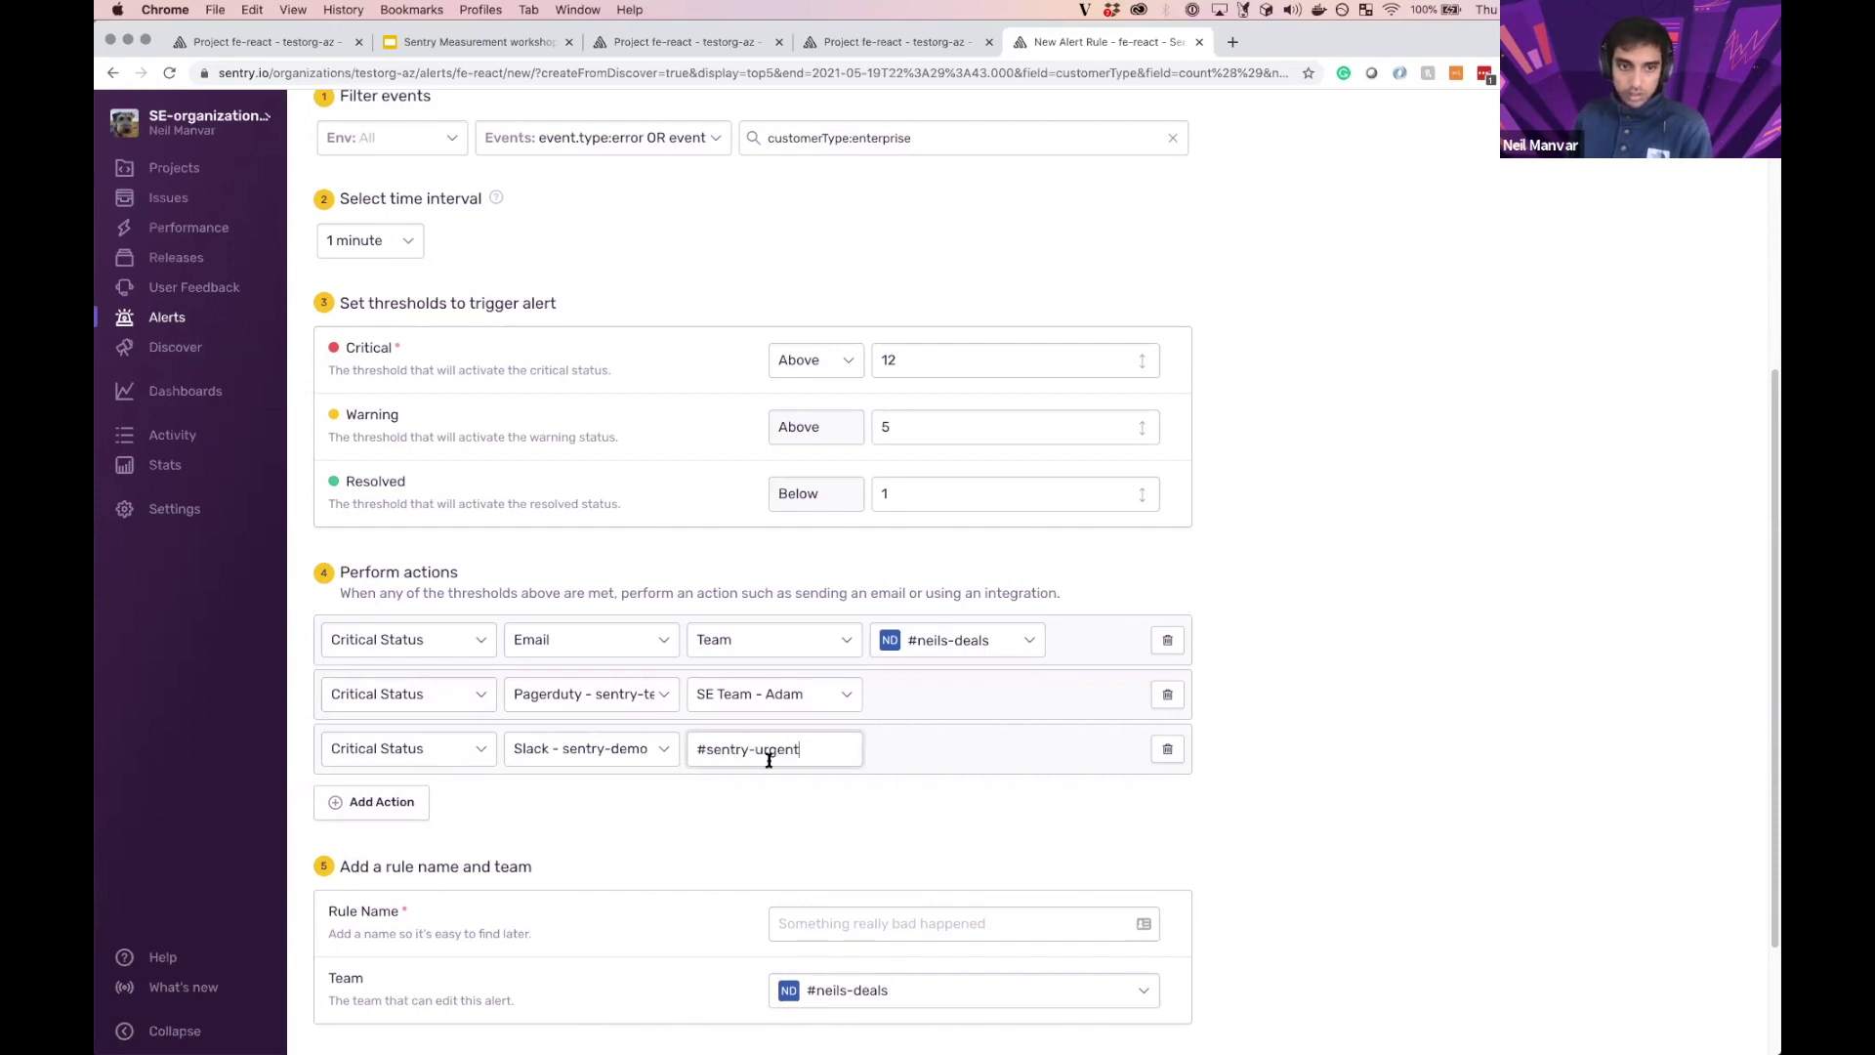
Step: Name the alert rule "enterprise customers comprimised" and save it
scroll(743, 767, "down", 2)
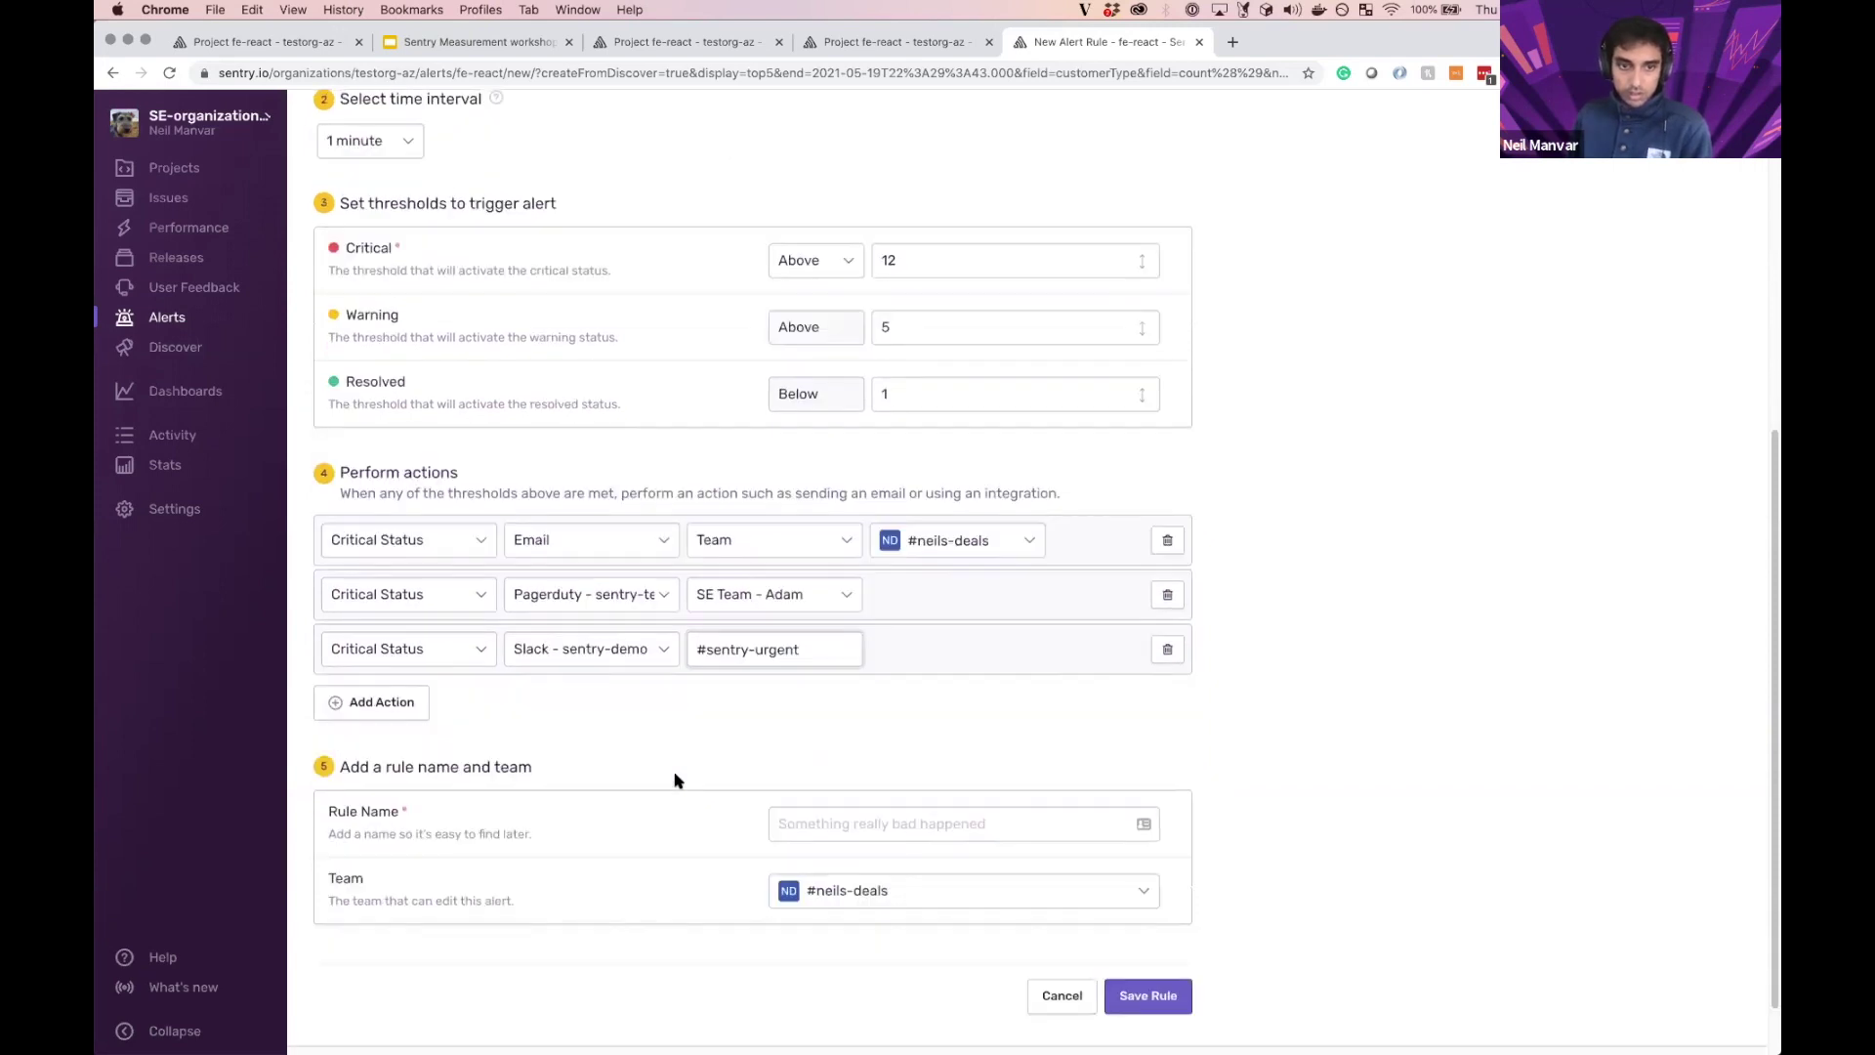
left_click(1103, 825)
type("enter")
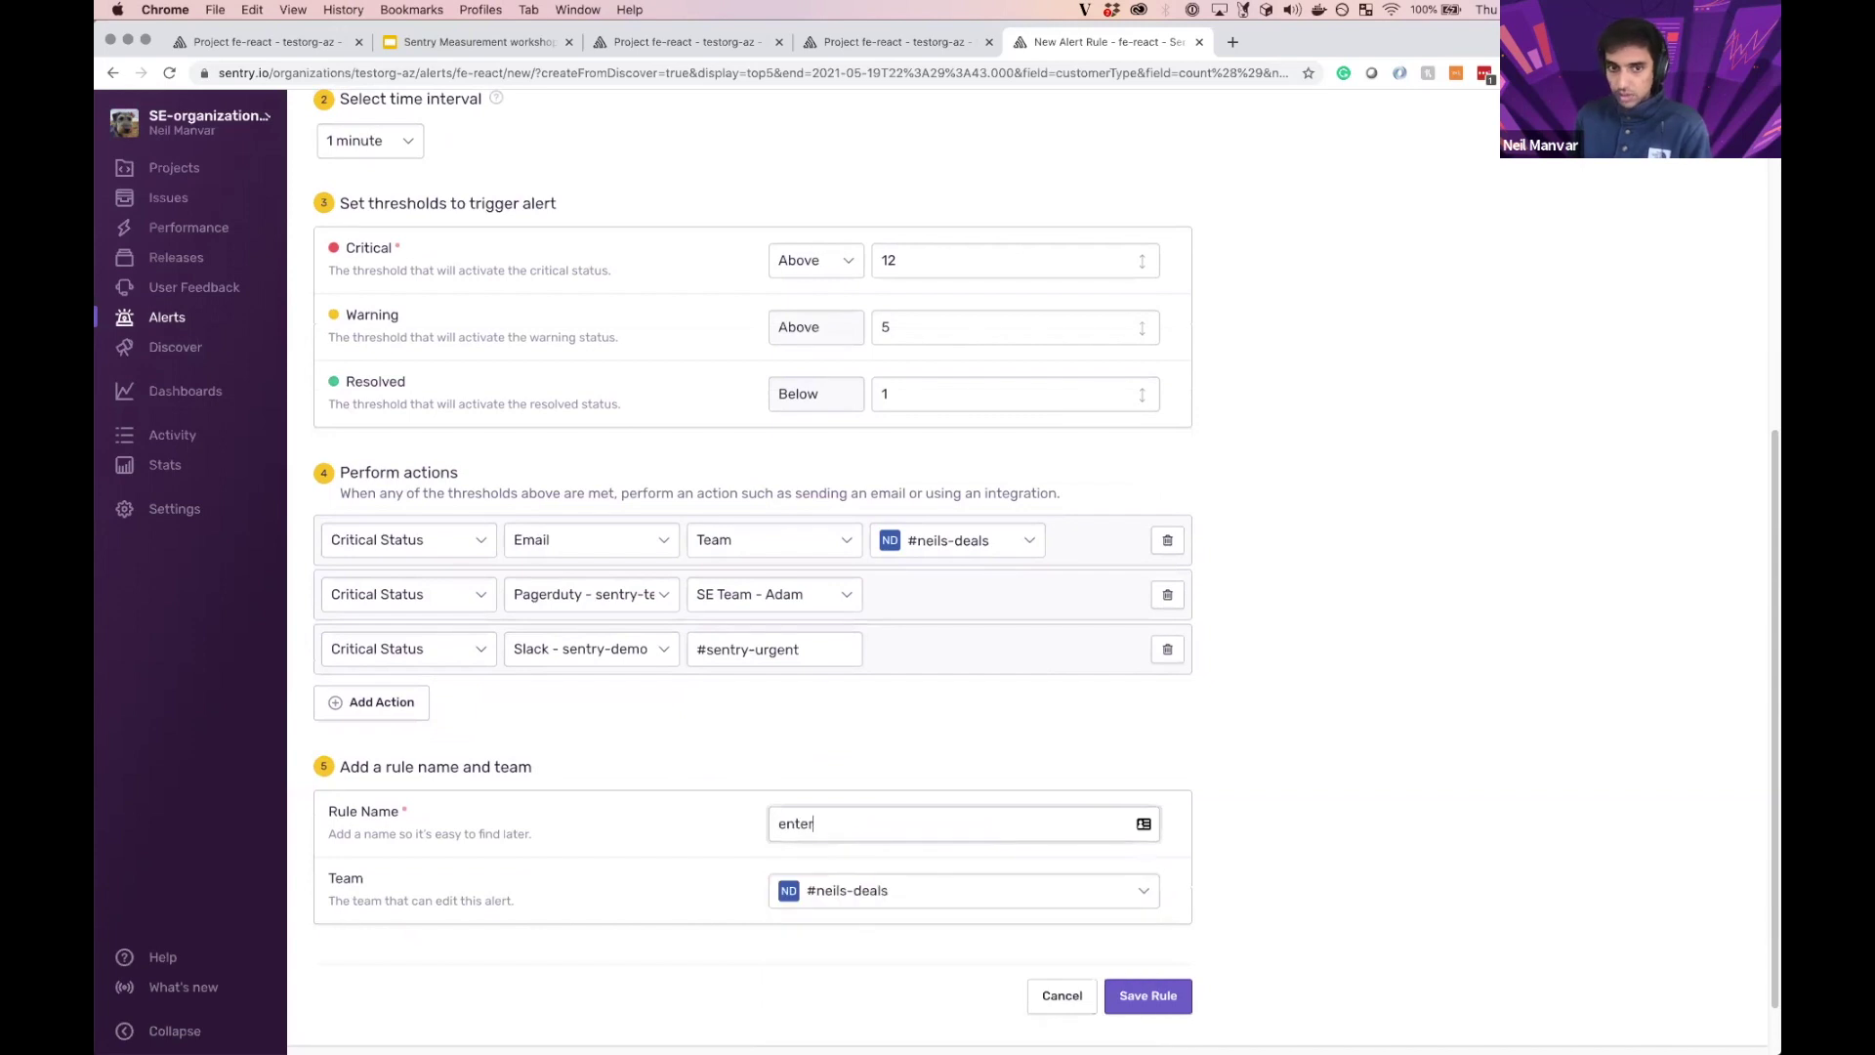
type("prise customerse comprimis")
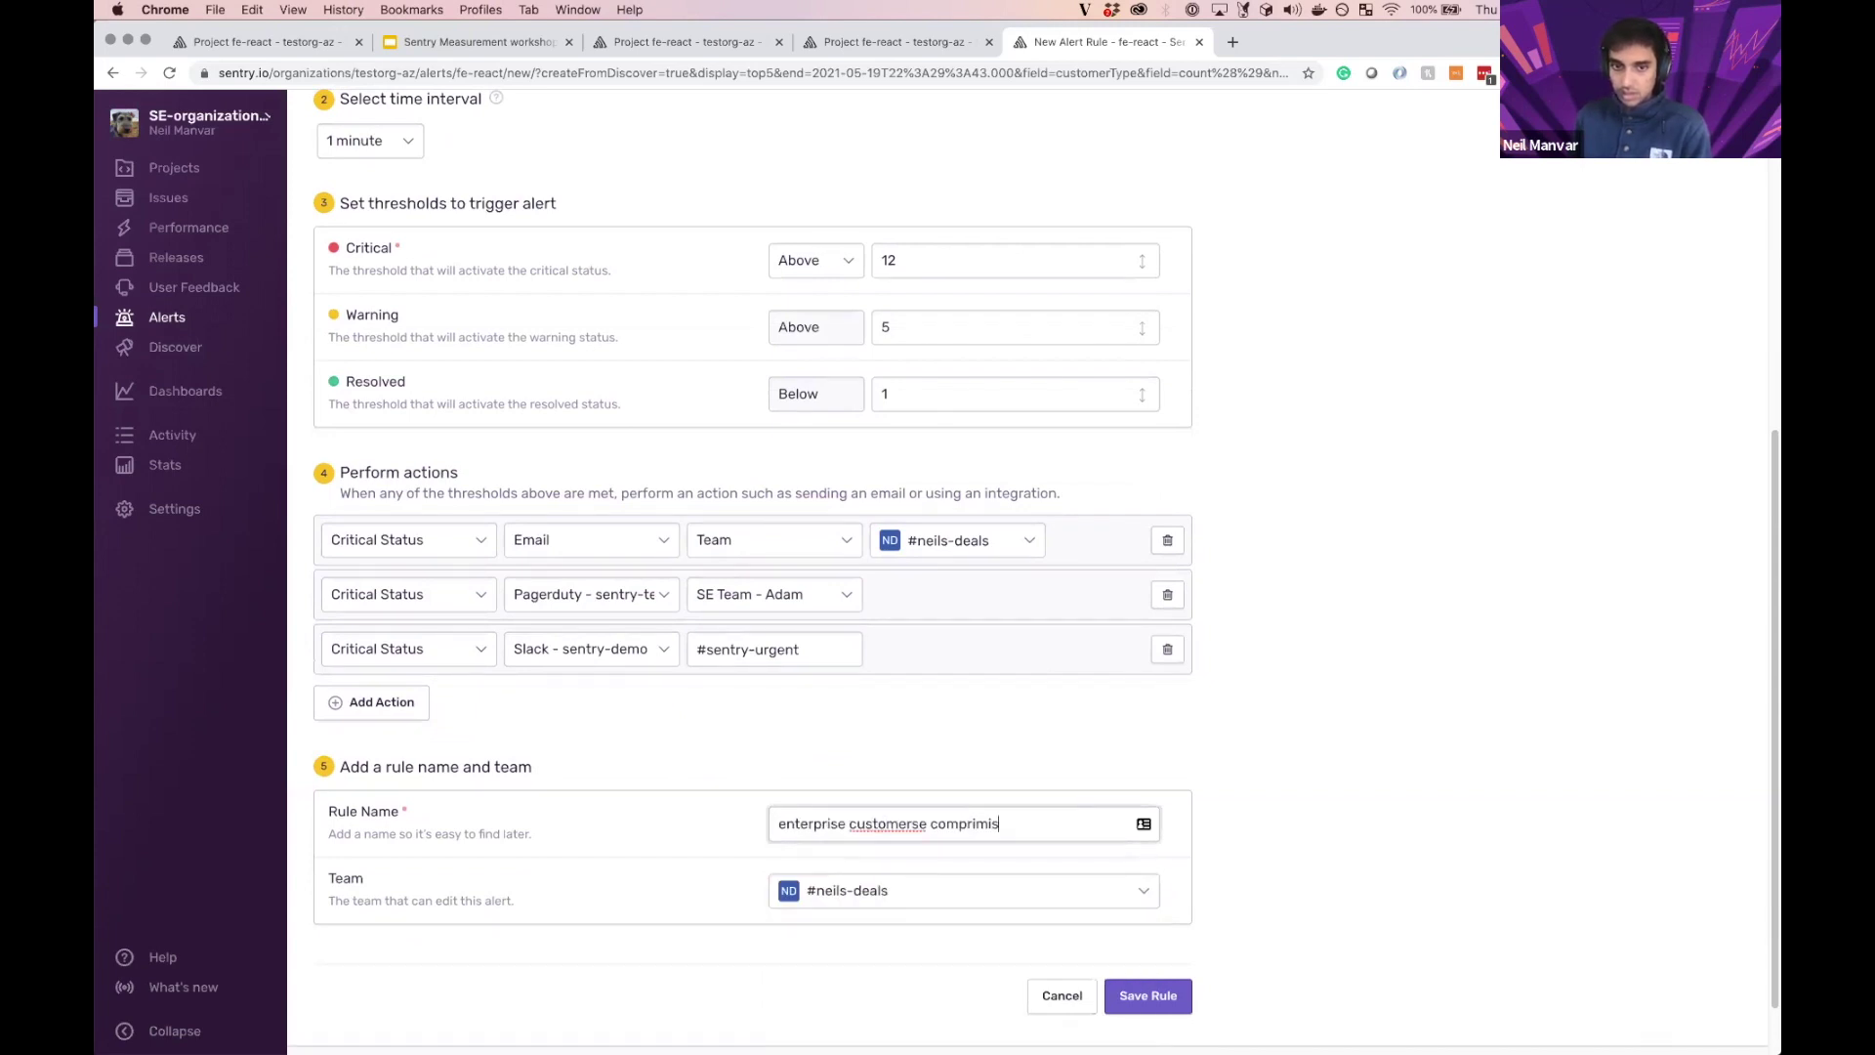
key("alt+BackSpace")
key("alt+BackSpace")
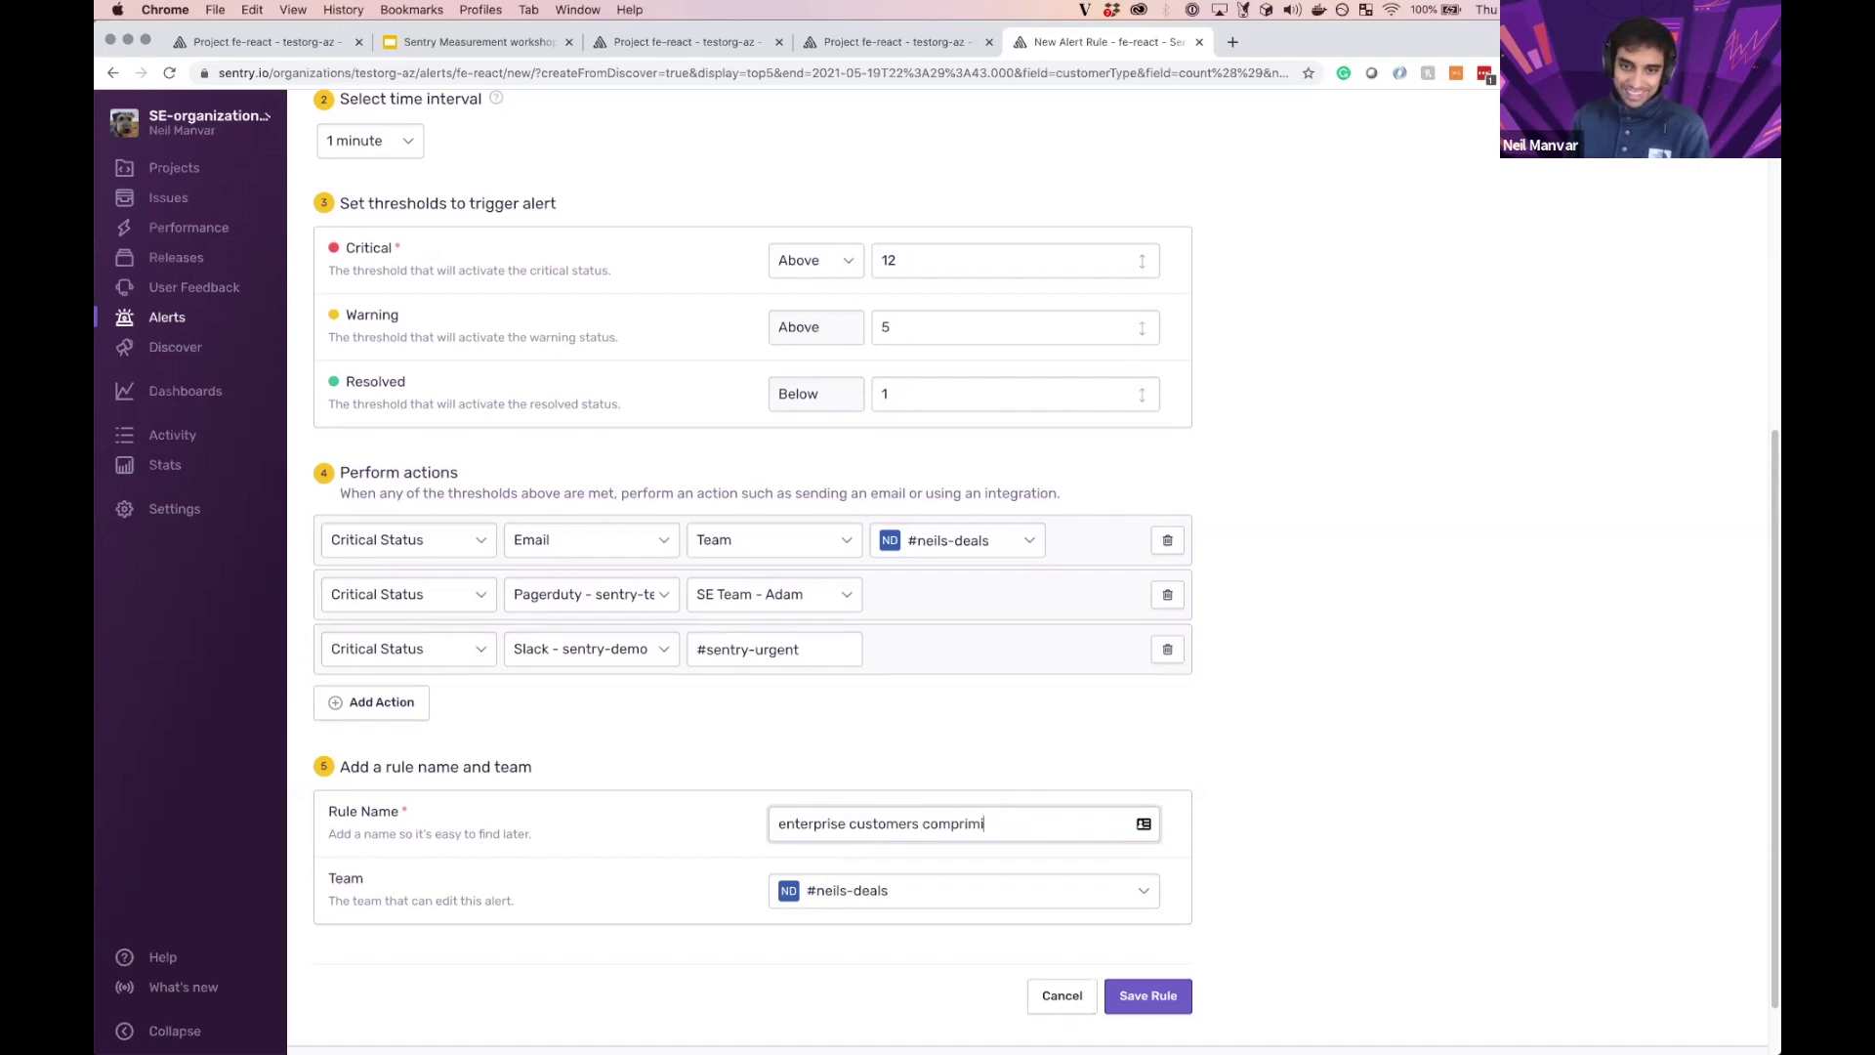
key("BackSpace")
key("BackSpace")
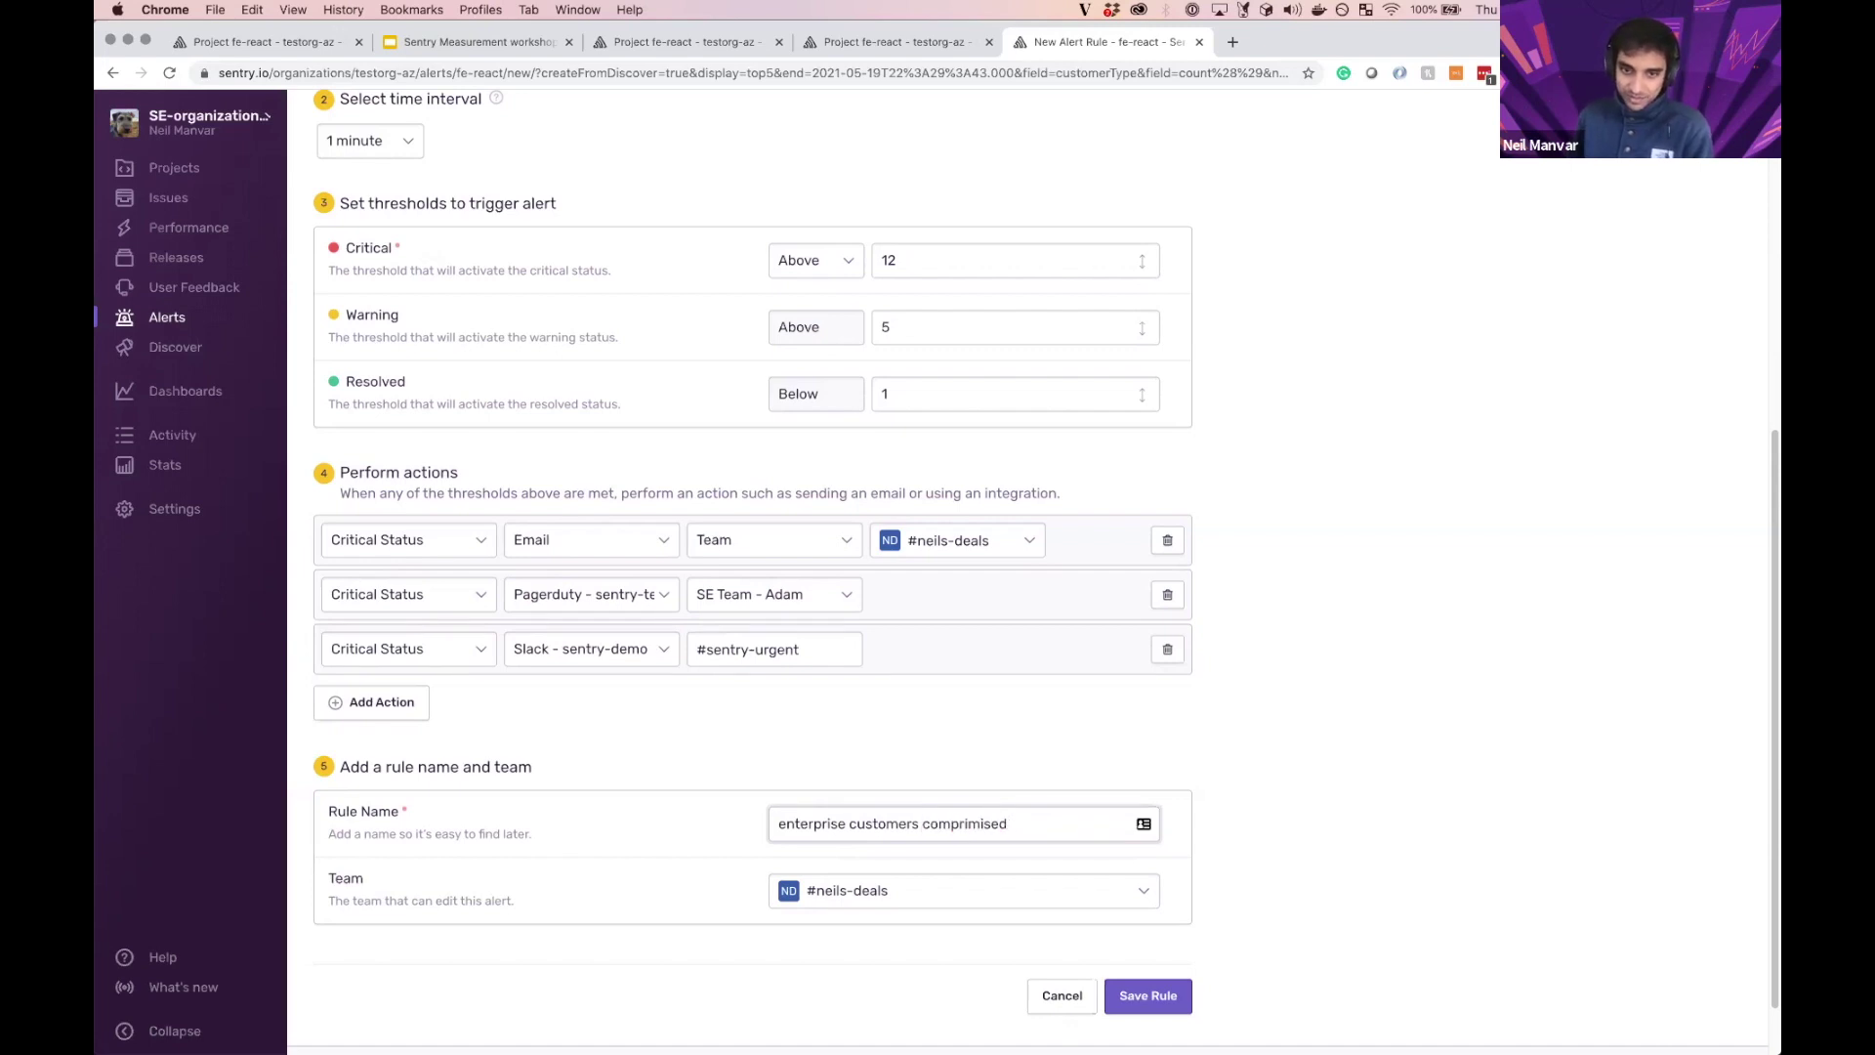
left_click(1138, 997)
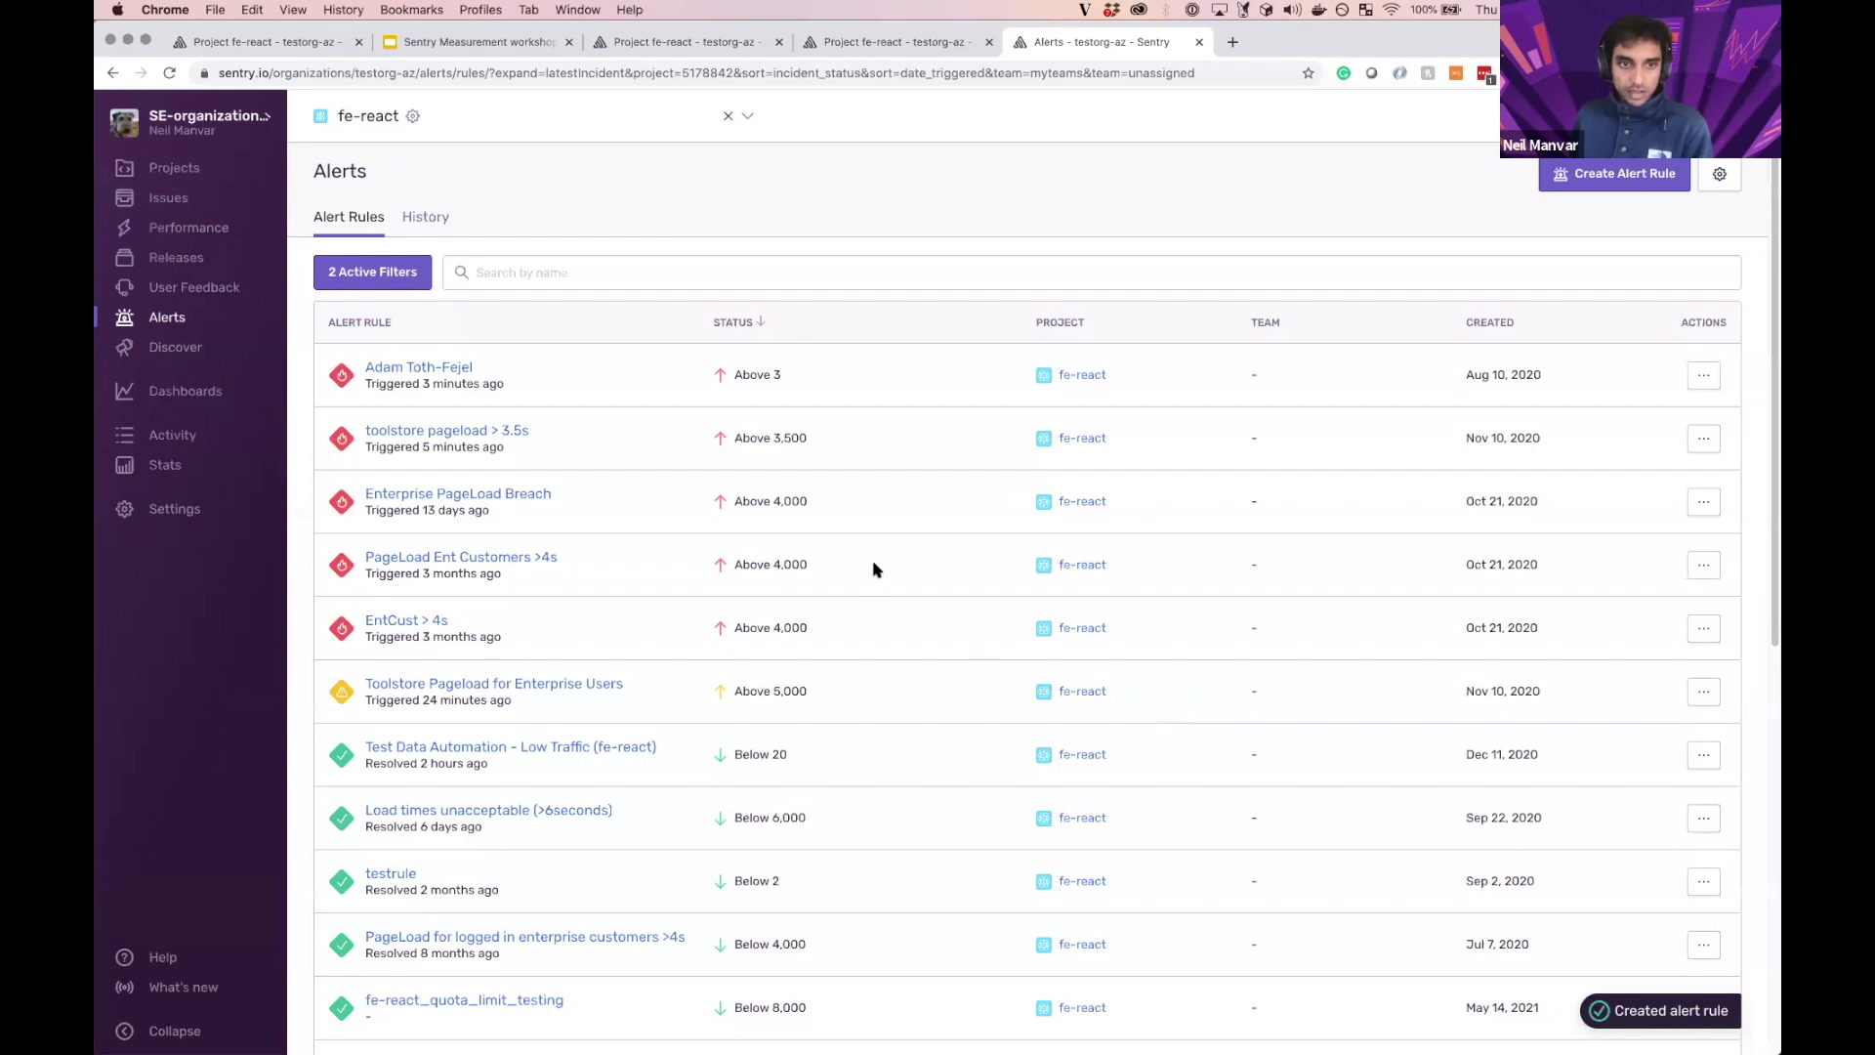
Step: Search the alert rules for "enterprise" and open the details of the enterprise customers comprimised rule
left_click(587, 272)
type("enterprise")
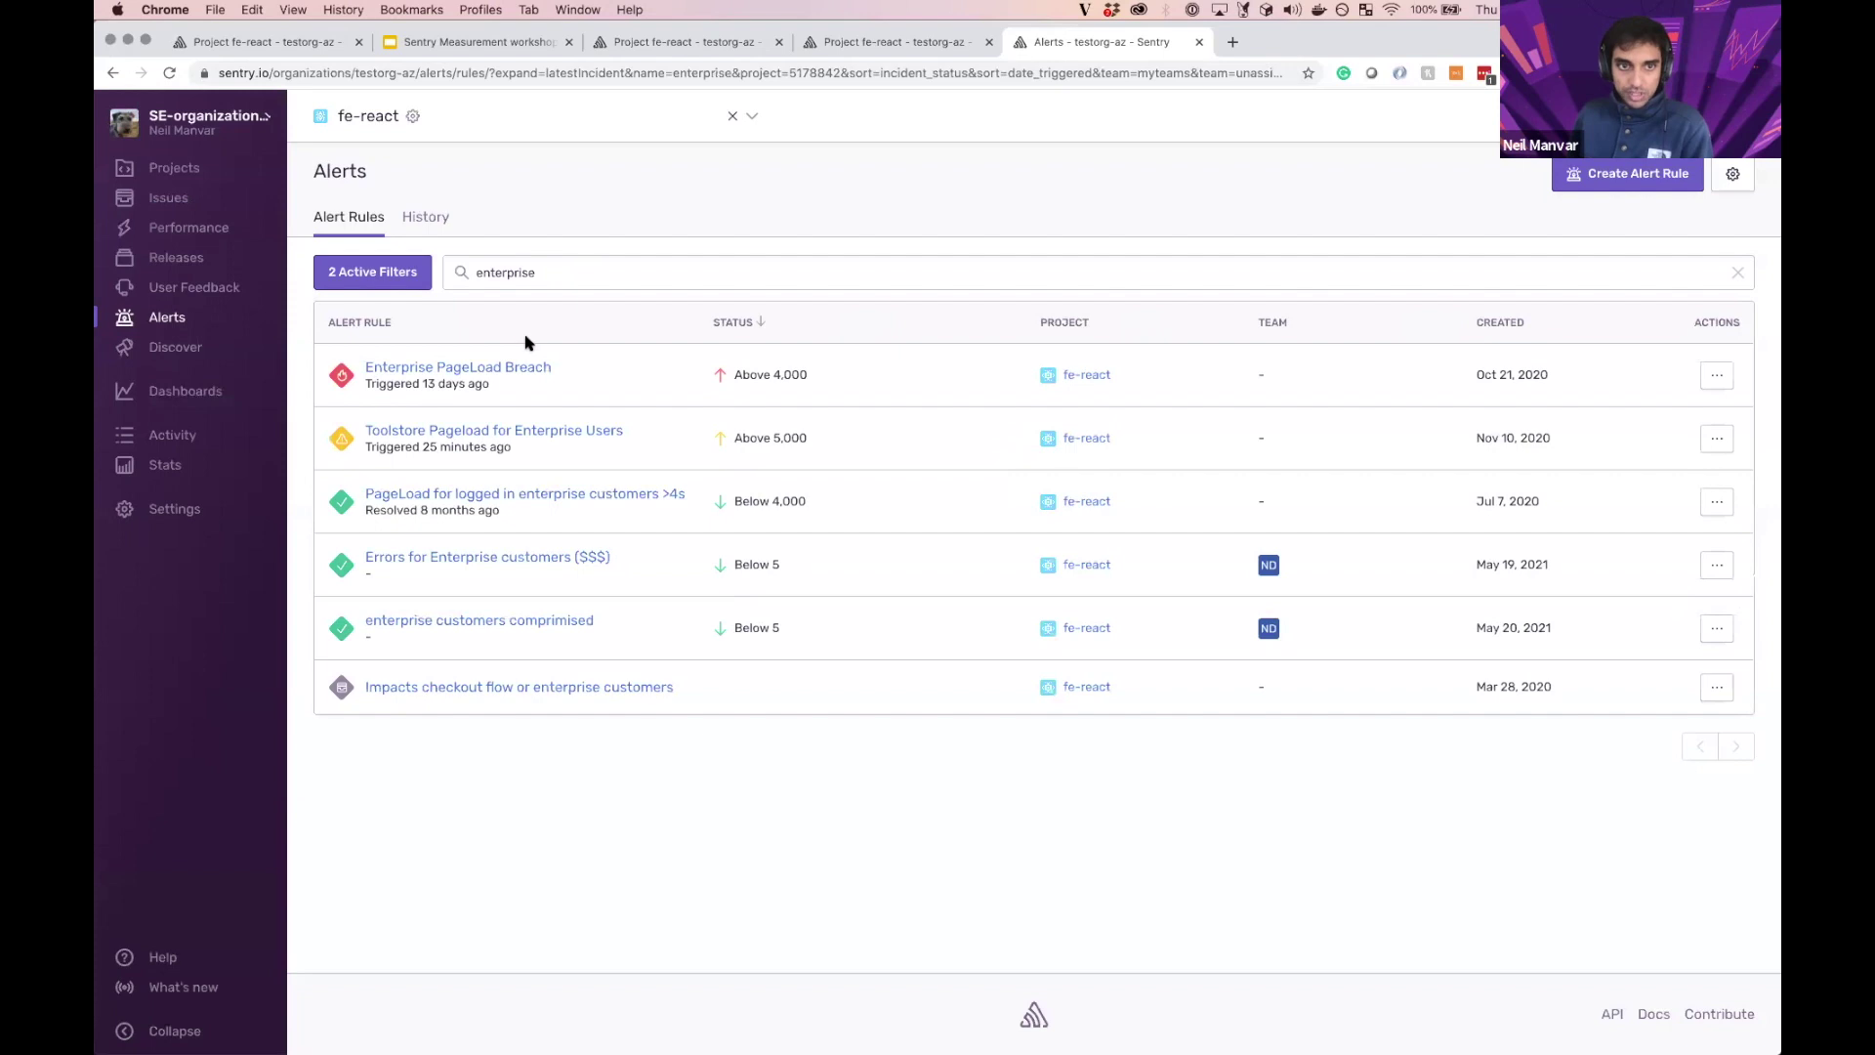
left_click(575, 625)
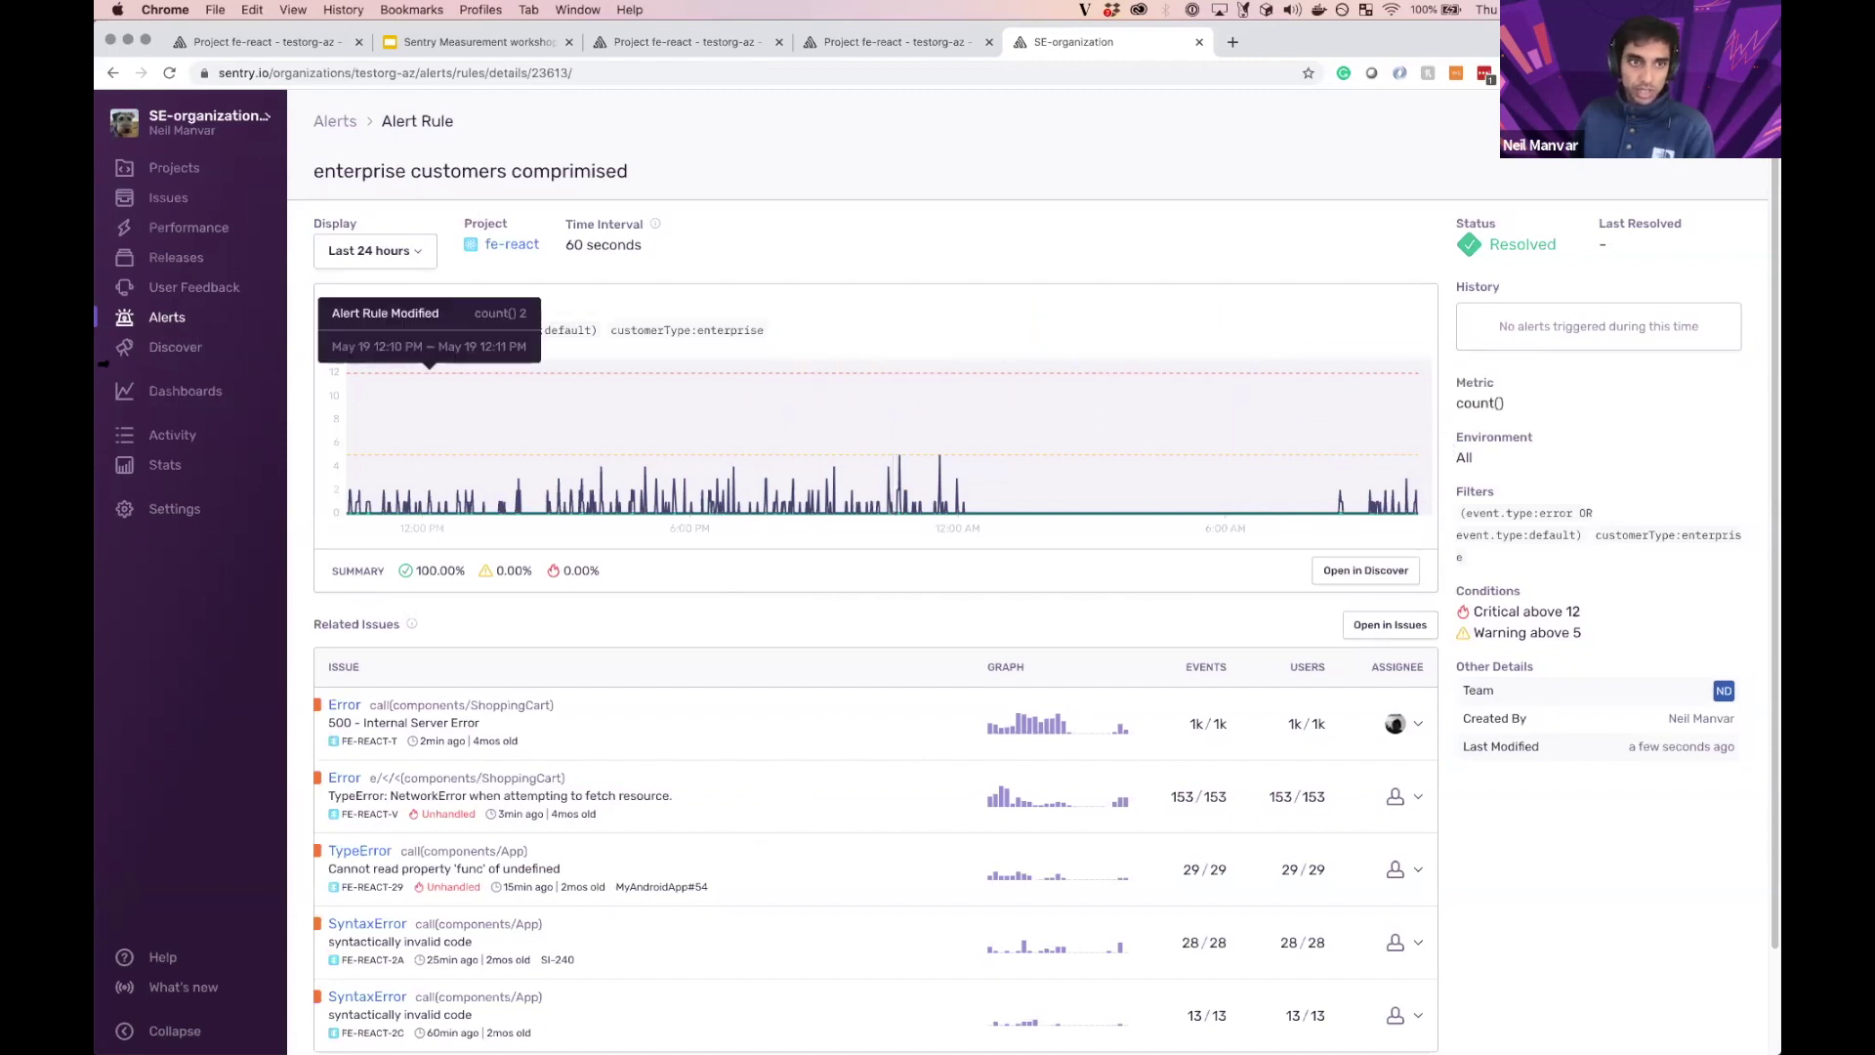
Step: Start a new alert rule of the Issues type for fe-react and proceed to setting its conditions
left_click(125, 317)
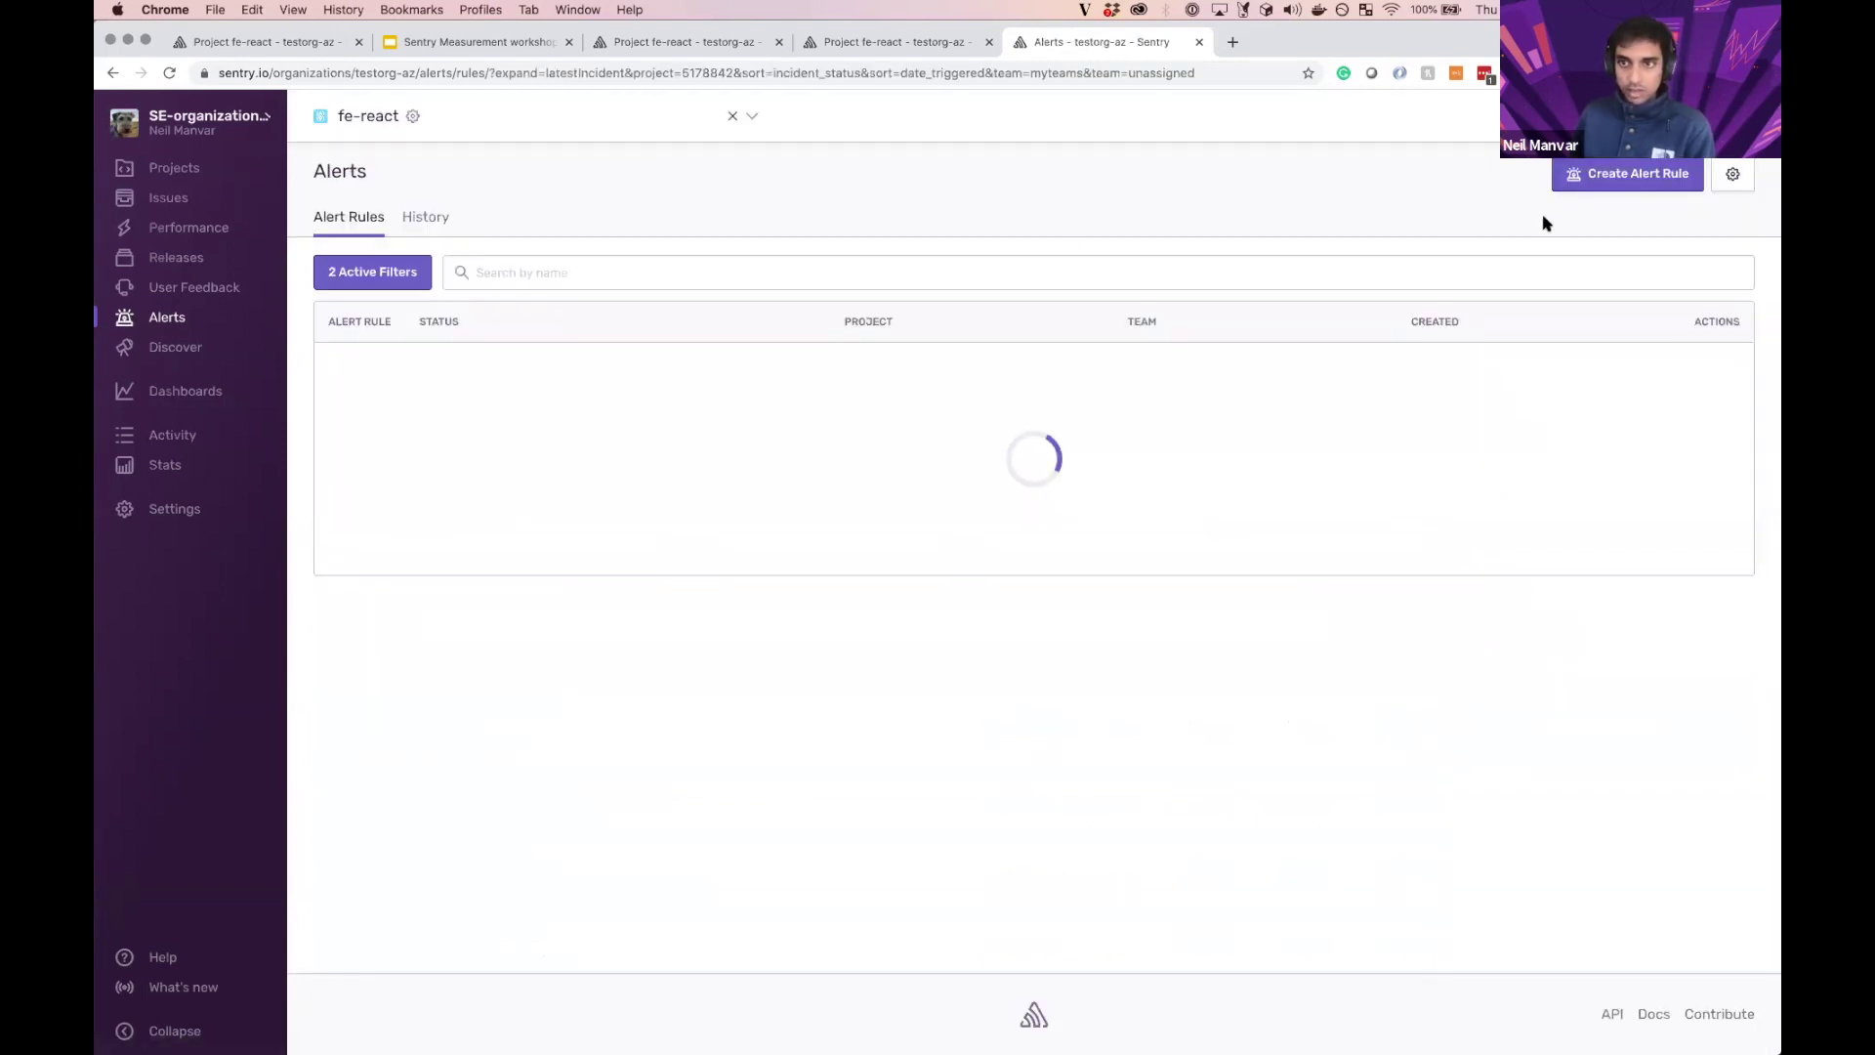
left_click(1584, 184)
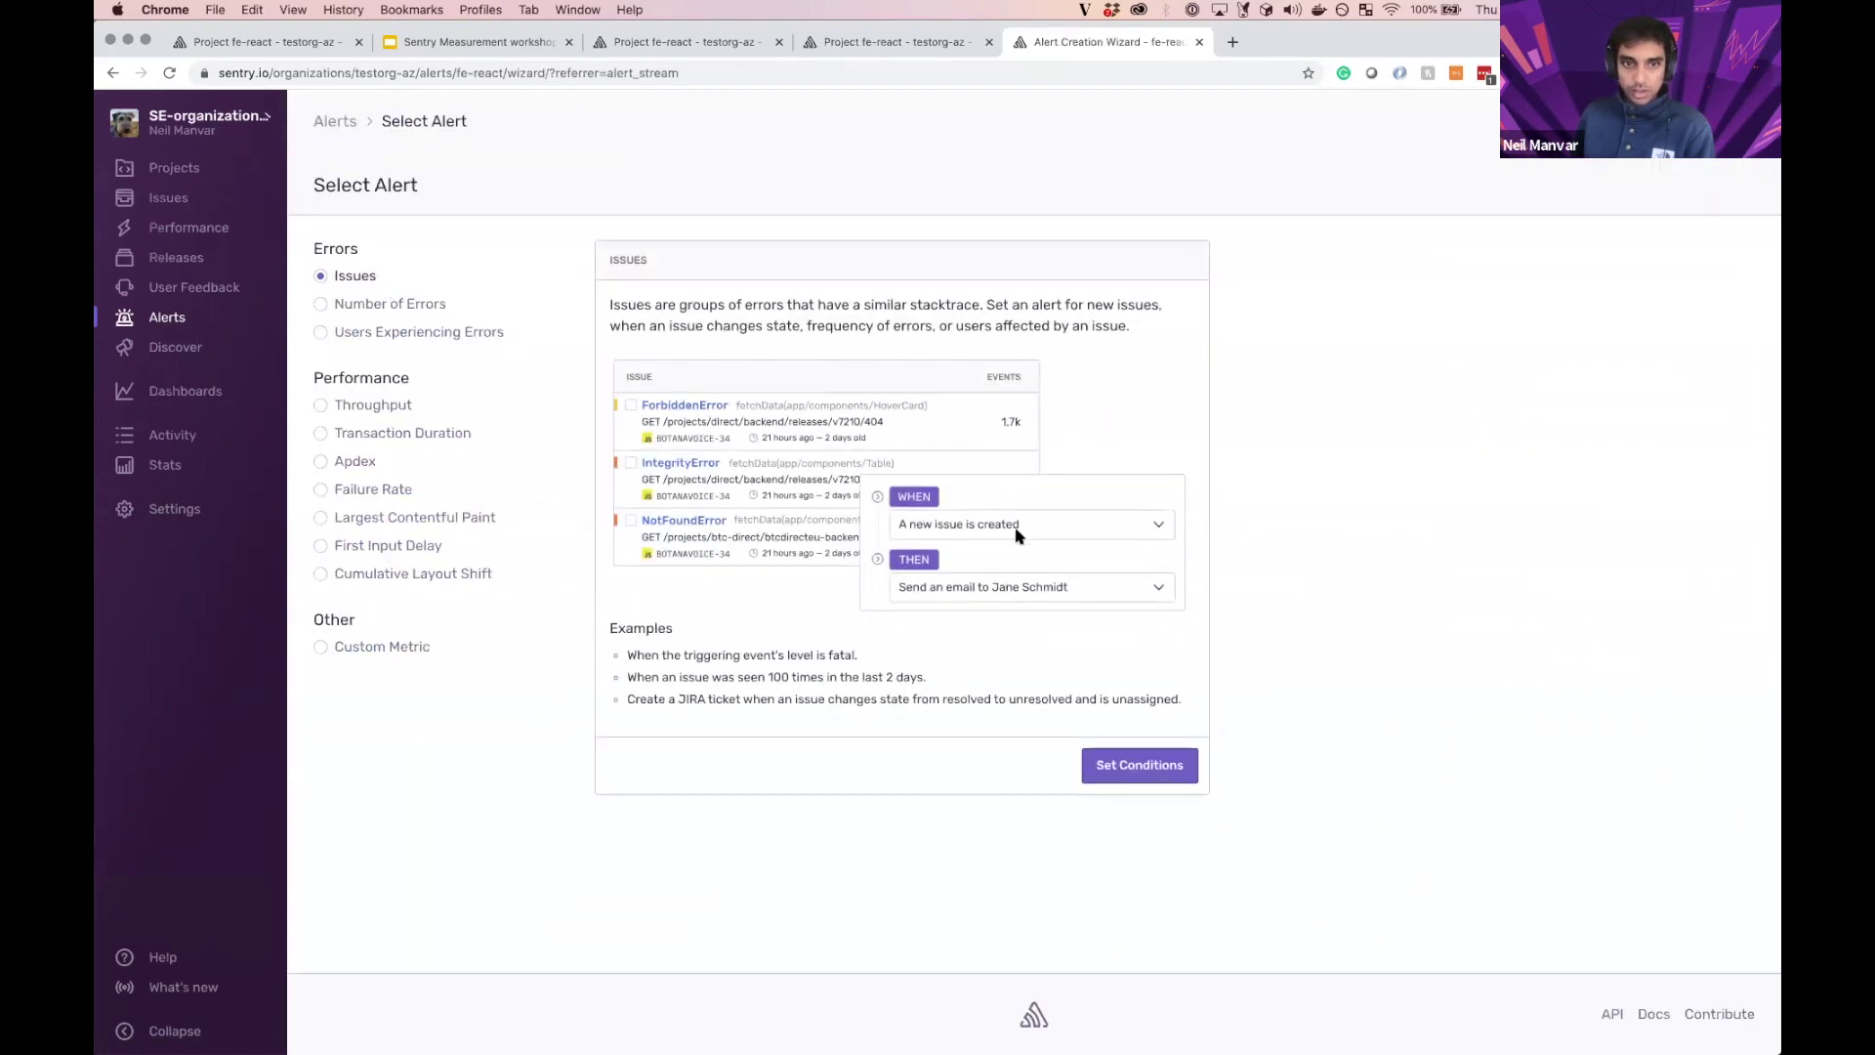
left_click(1101, 765)
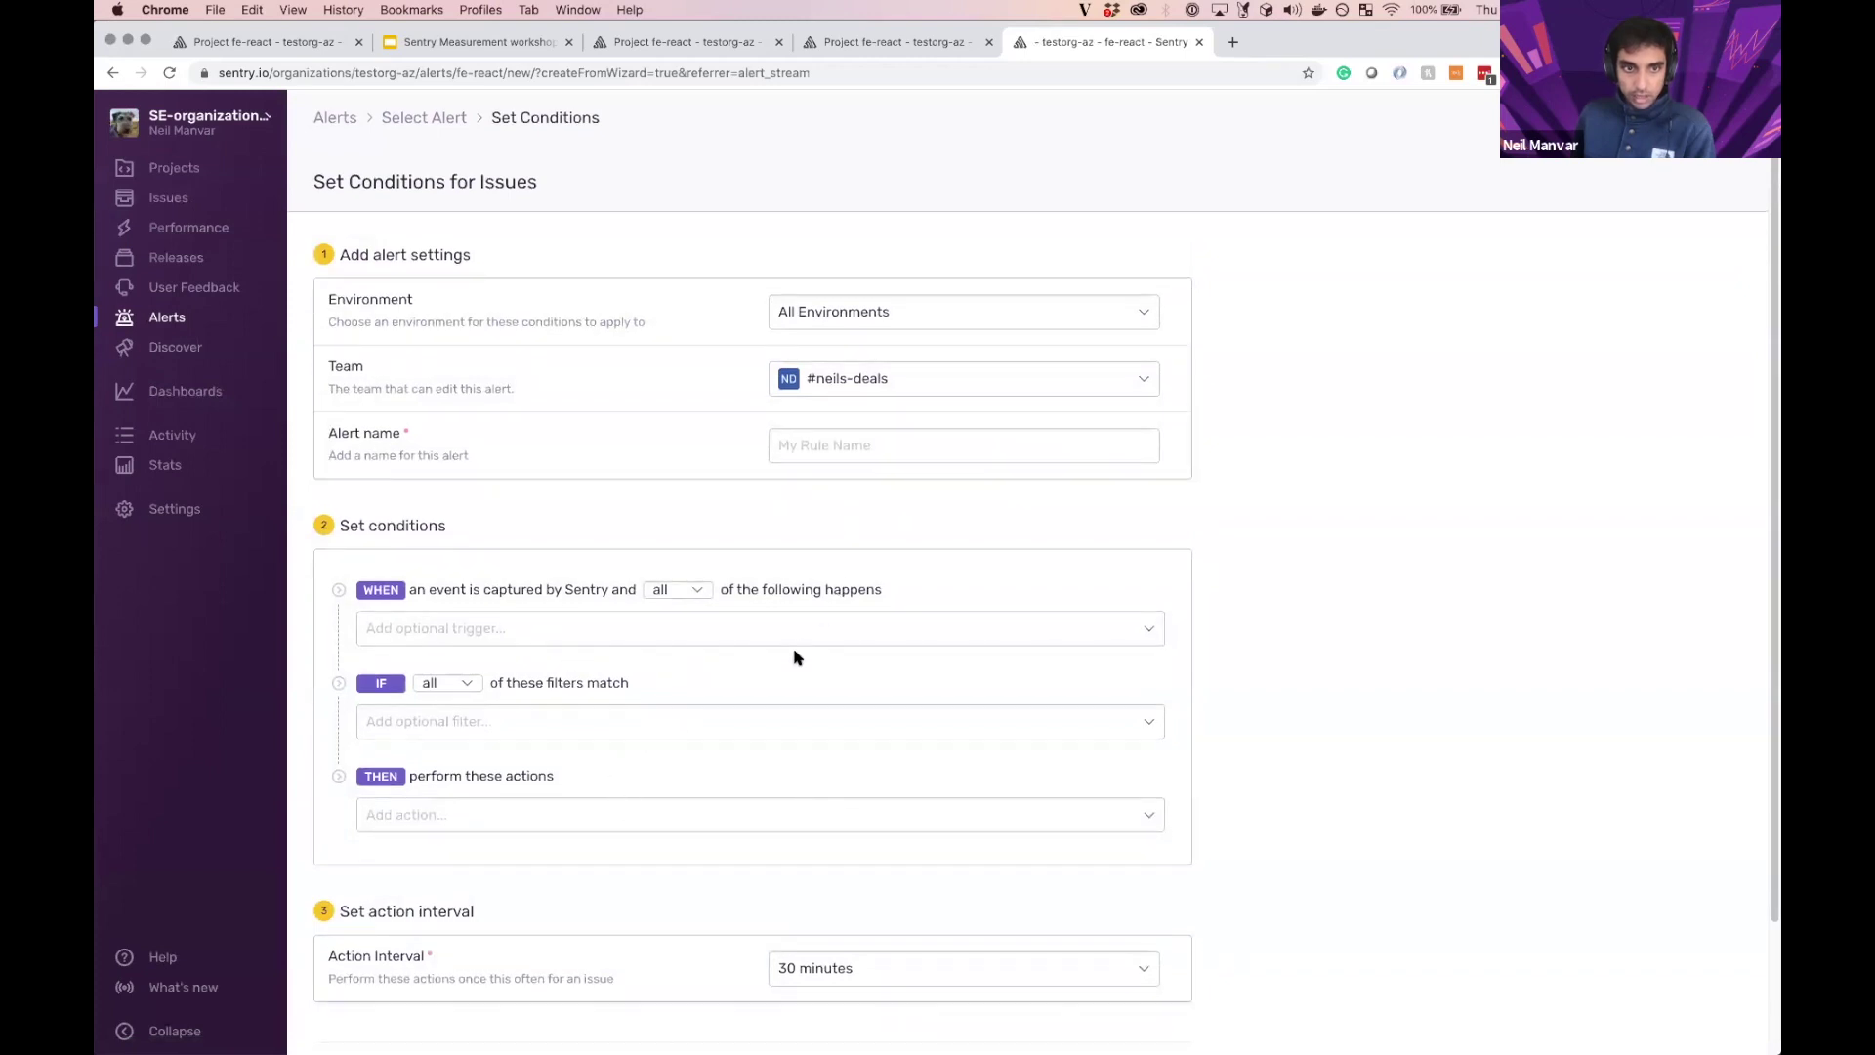
Step: Add an IF filter requiring the event's customerType tag to equal enterprise
left_click(798, 721)
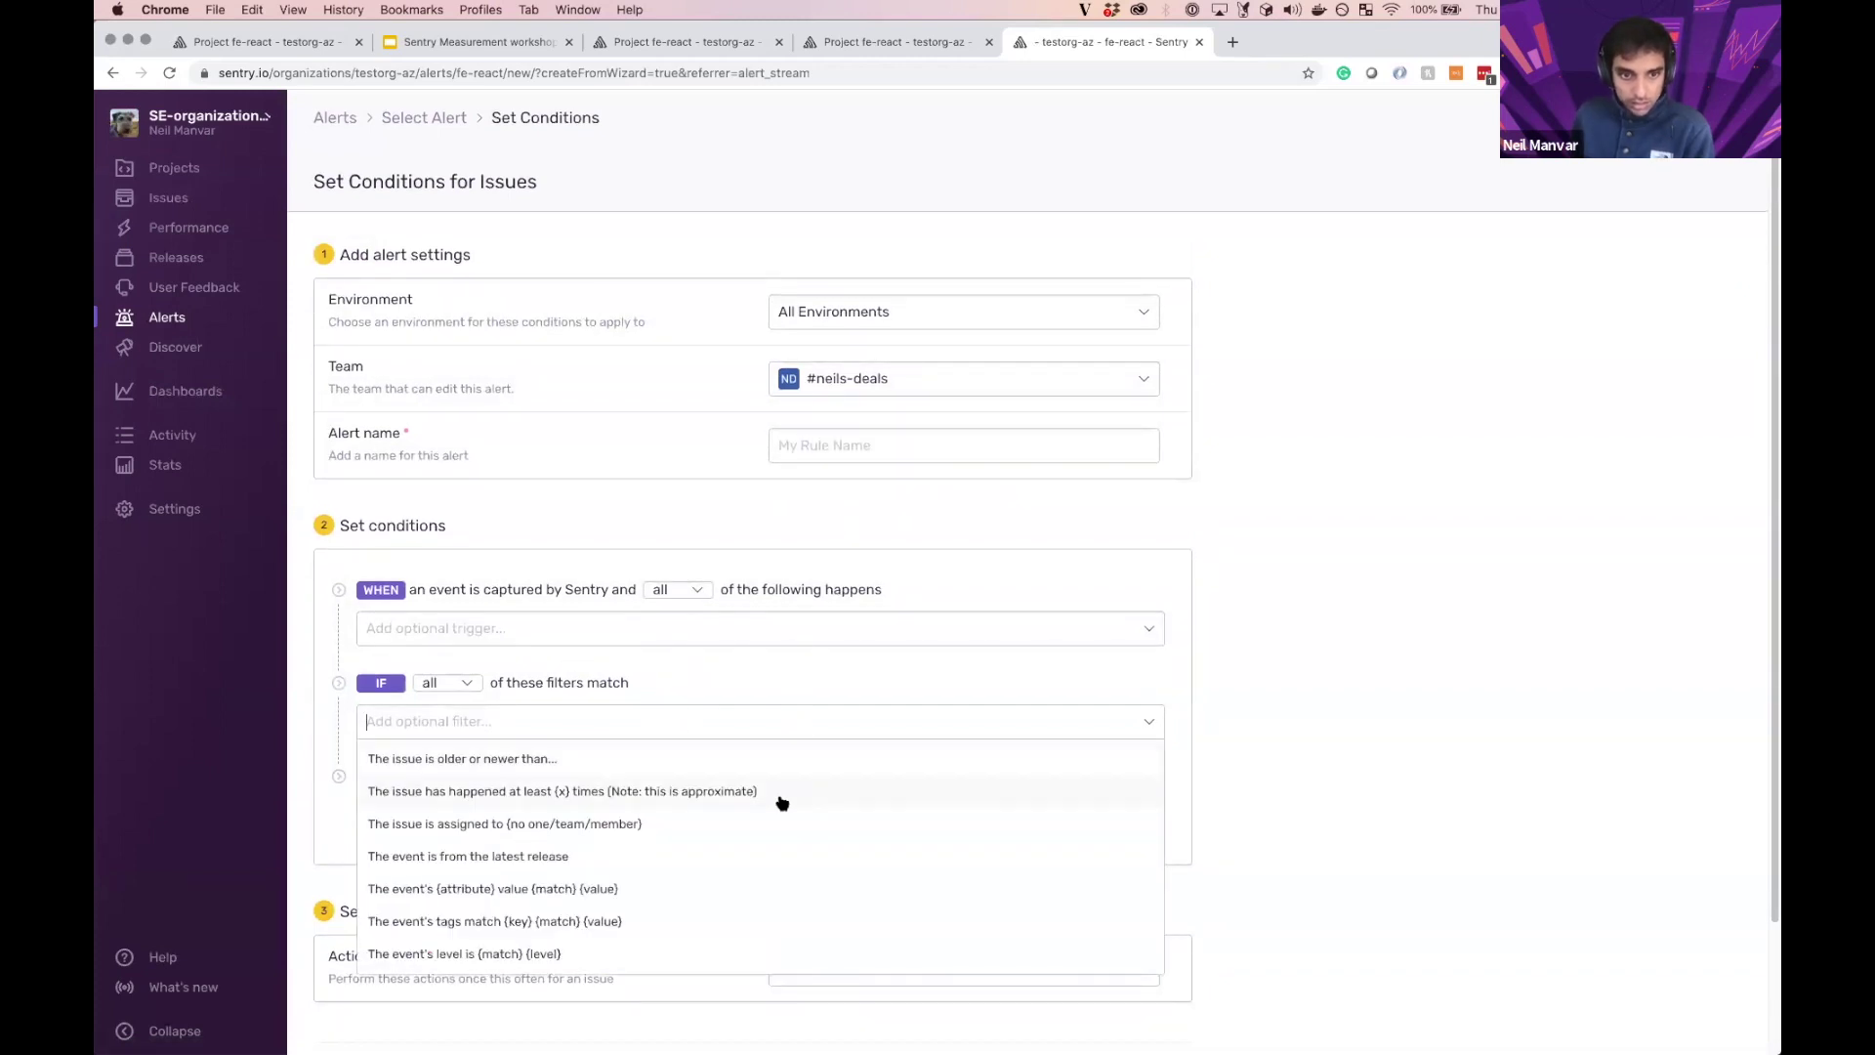
left_click(688, 921)
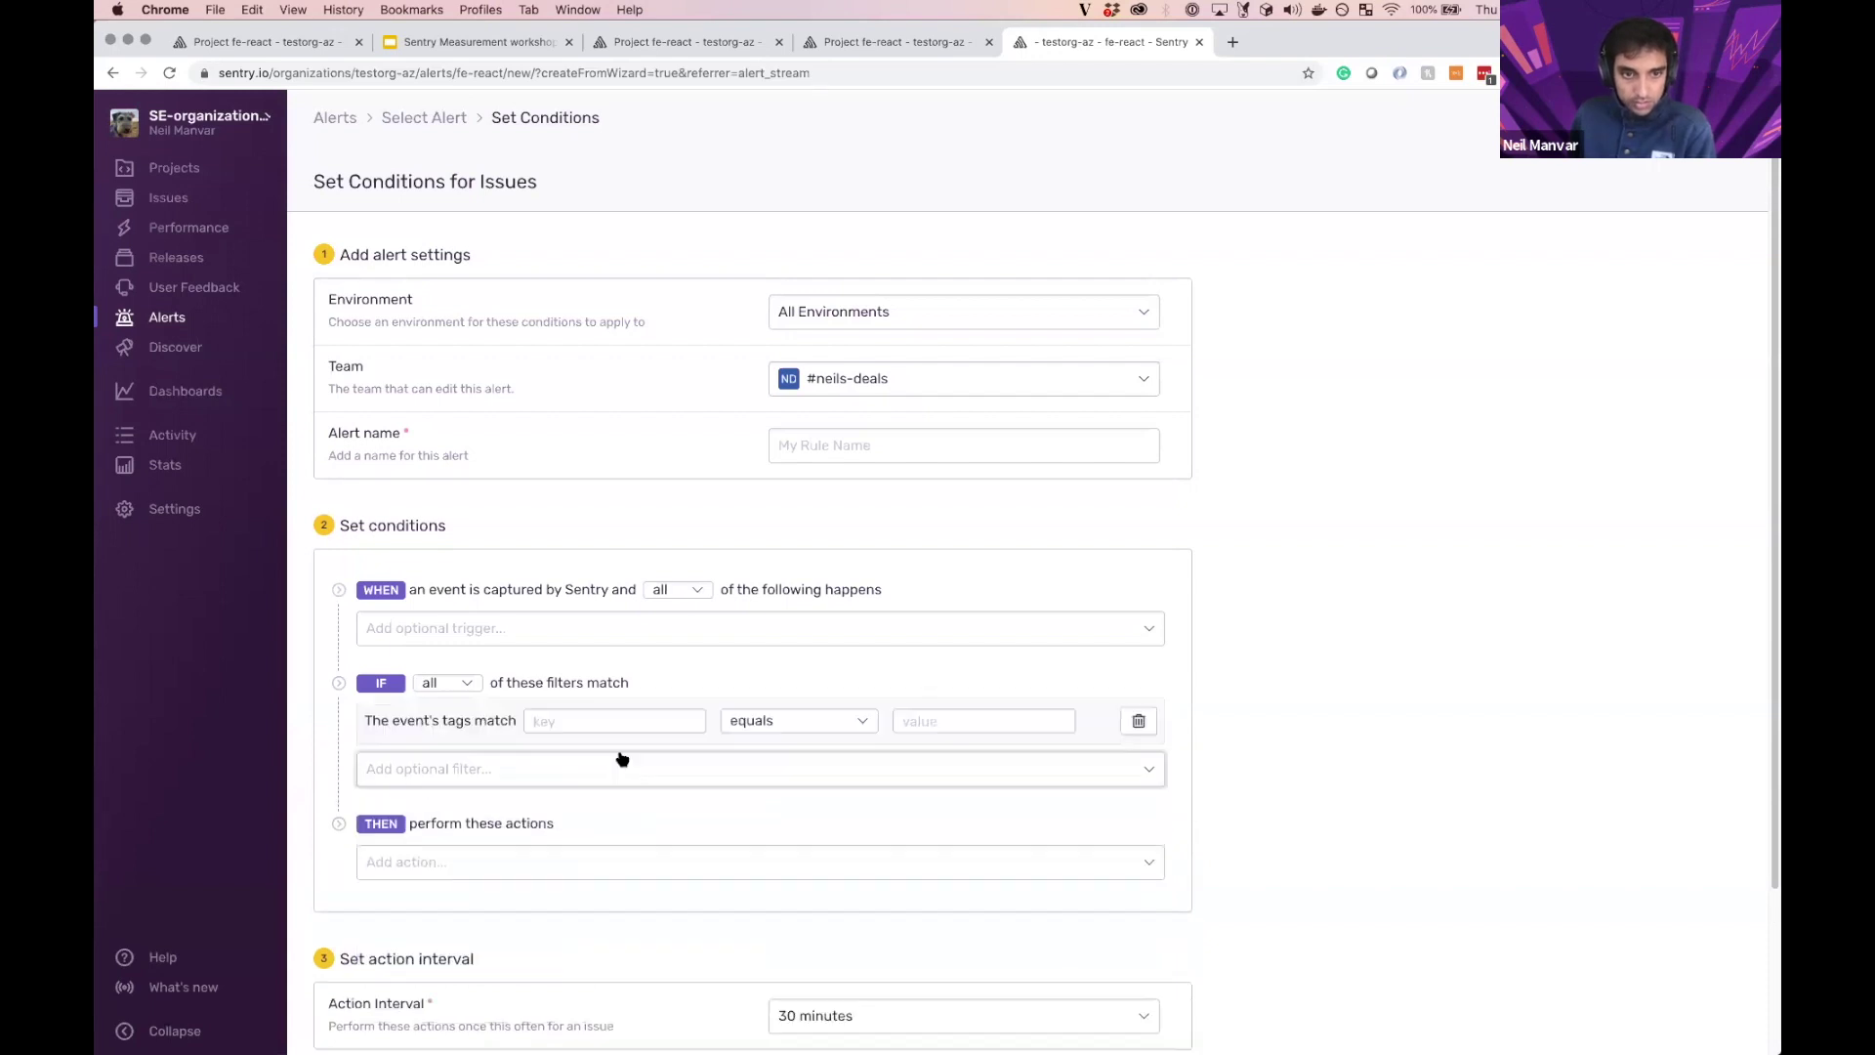
left_click(605, 723)
type("custo")
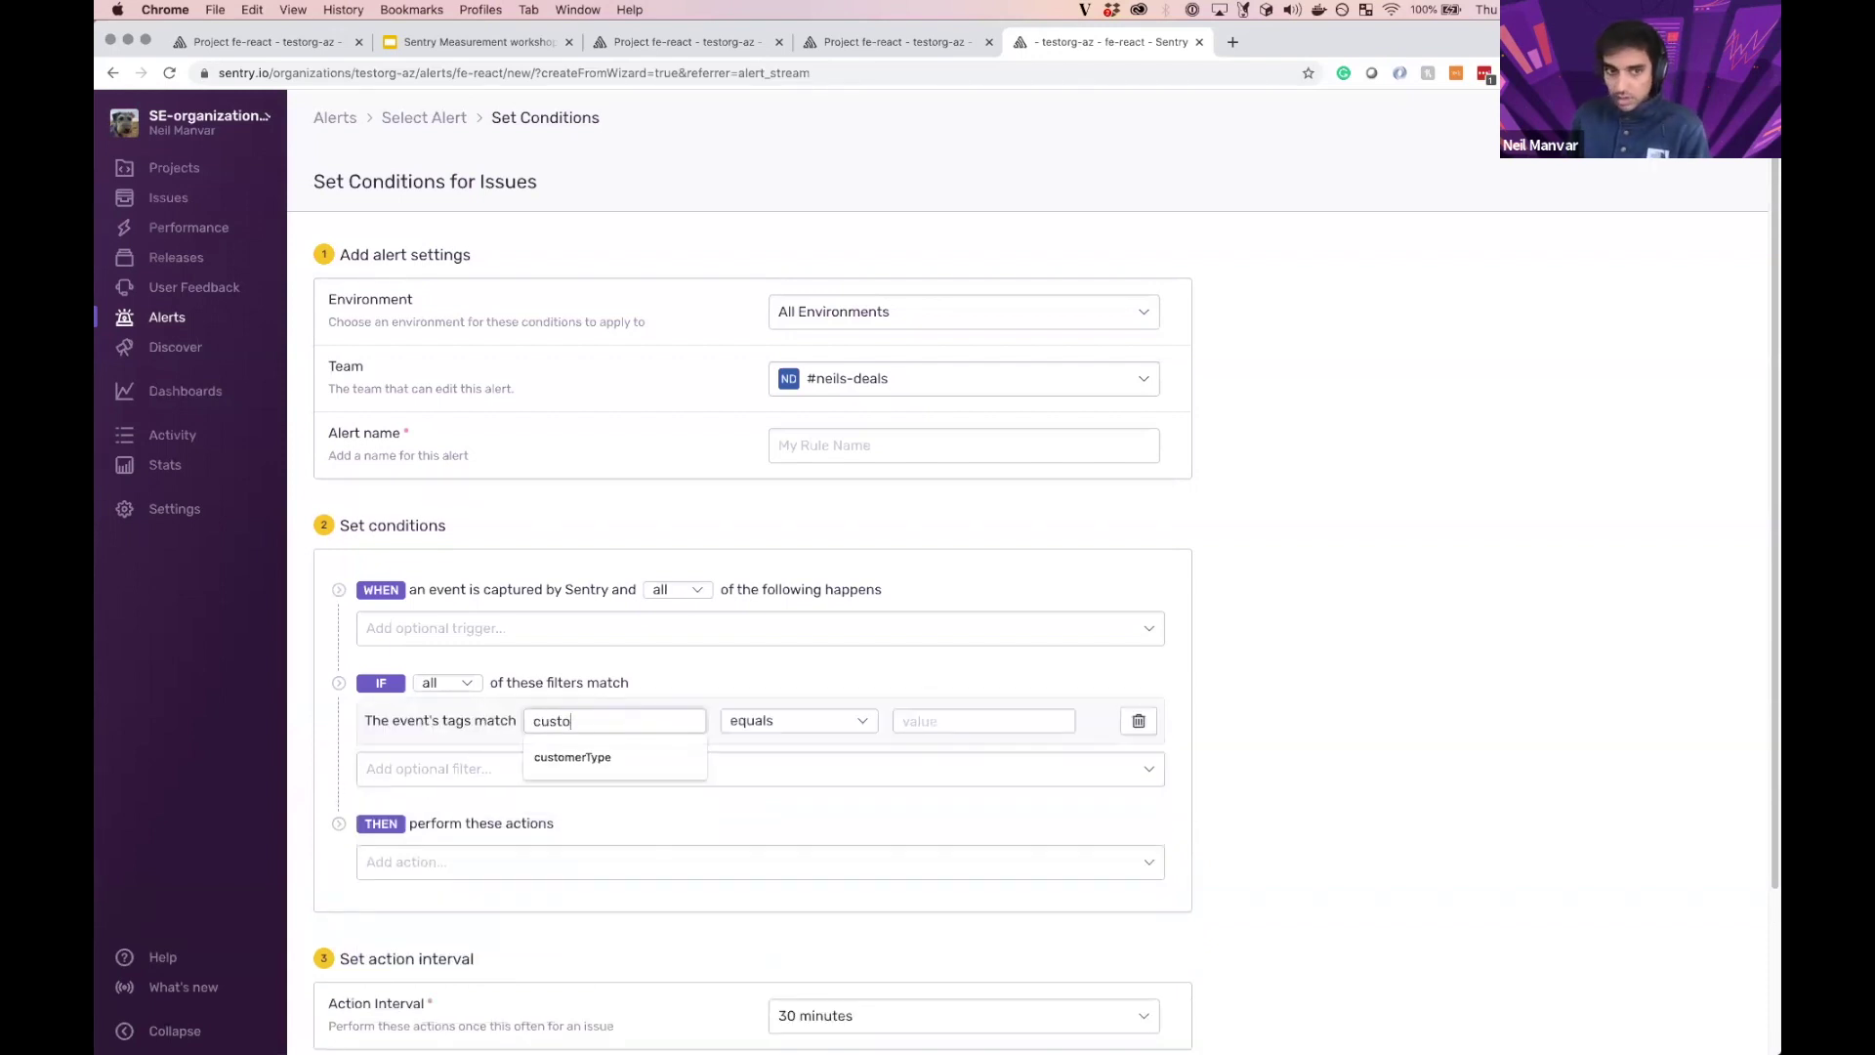
left_click(606, 757)
left_click(940, 719)
type("enterprise")
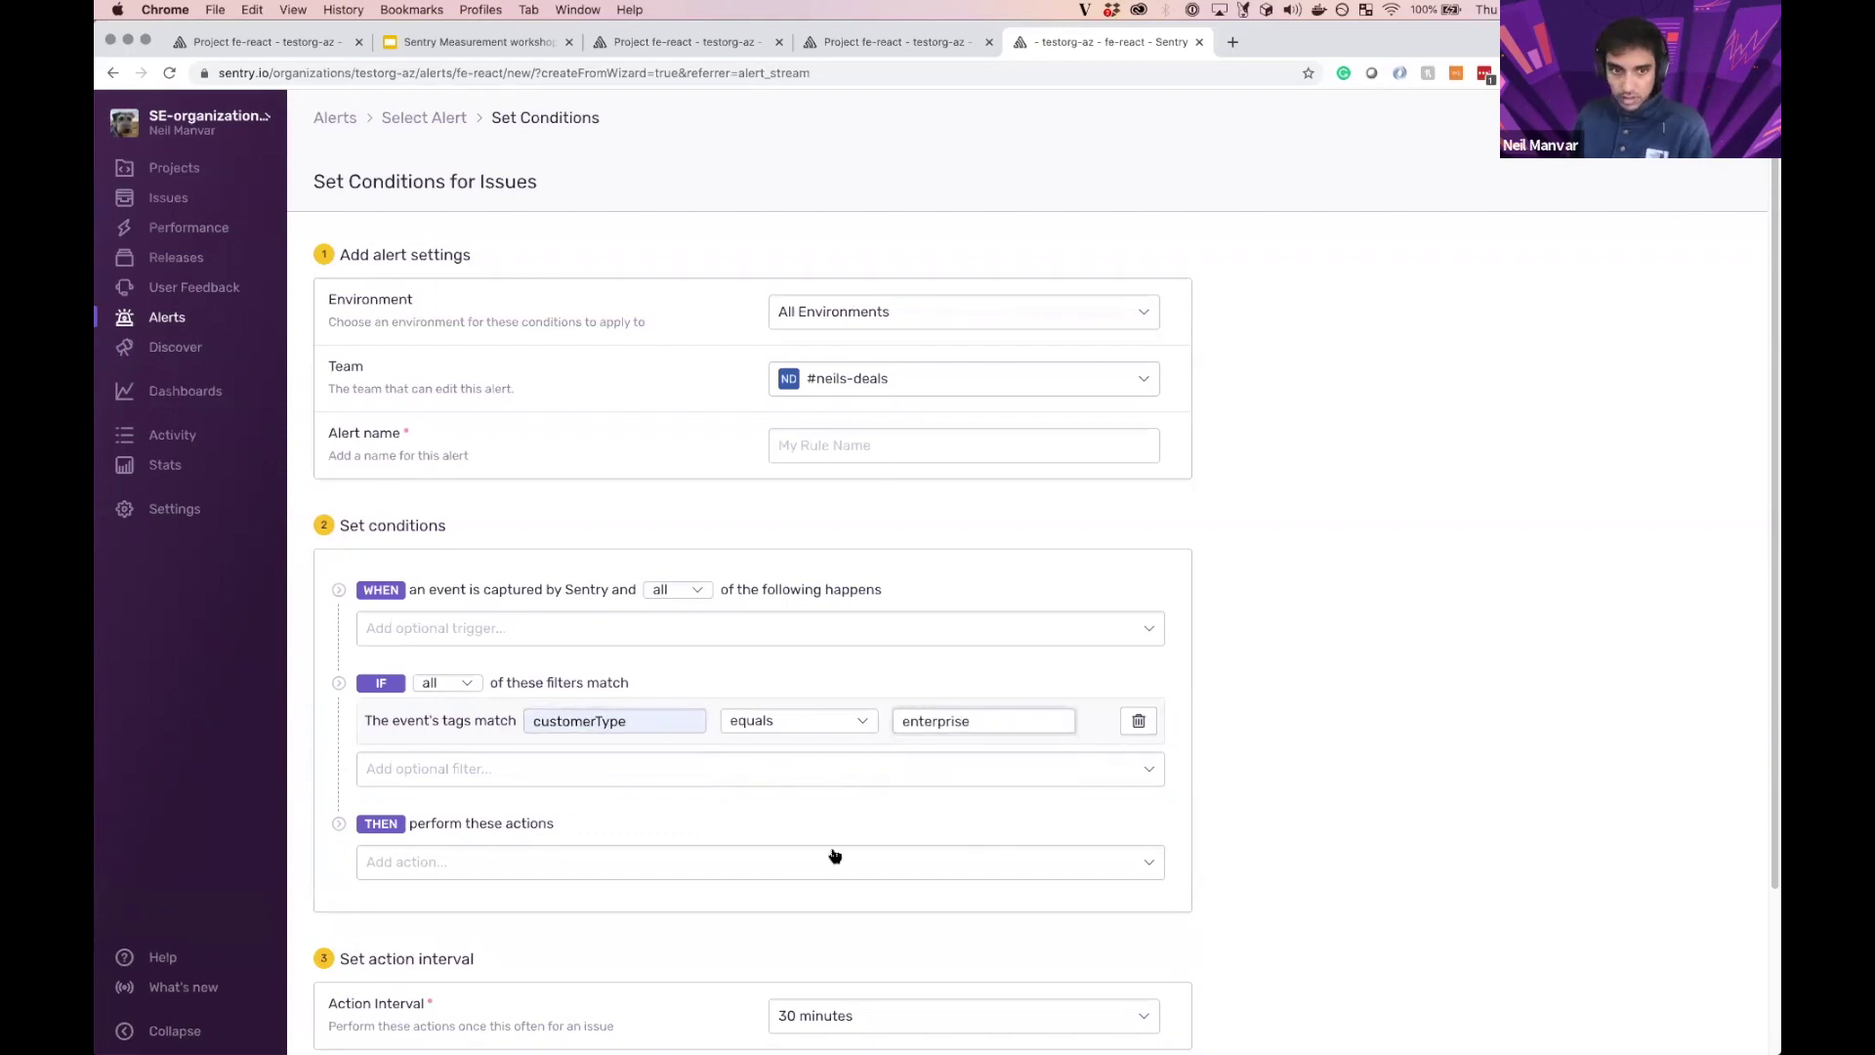
Step: Add a THEN action to the alert rule that creates a Jira issue in sentryse
left_click(835, 856)
scroll(782, 870, "down", 2)
scroll(728, 858, "up", 1)
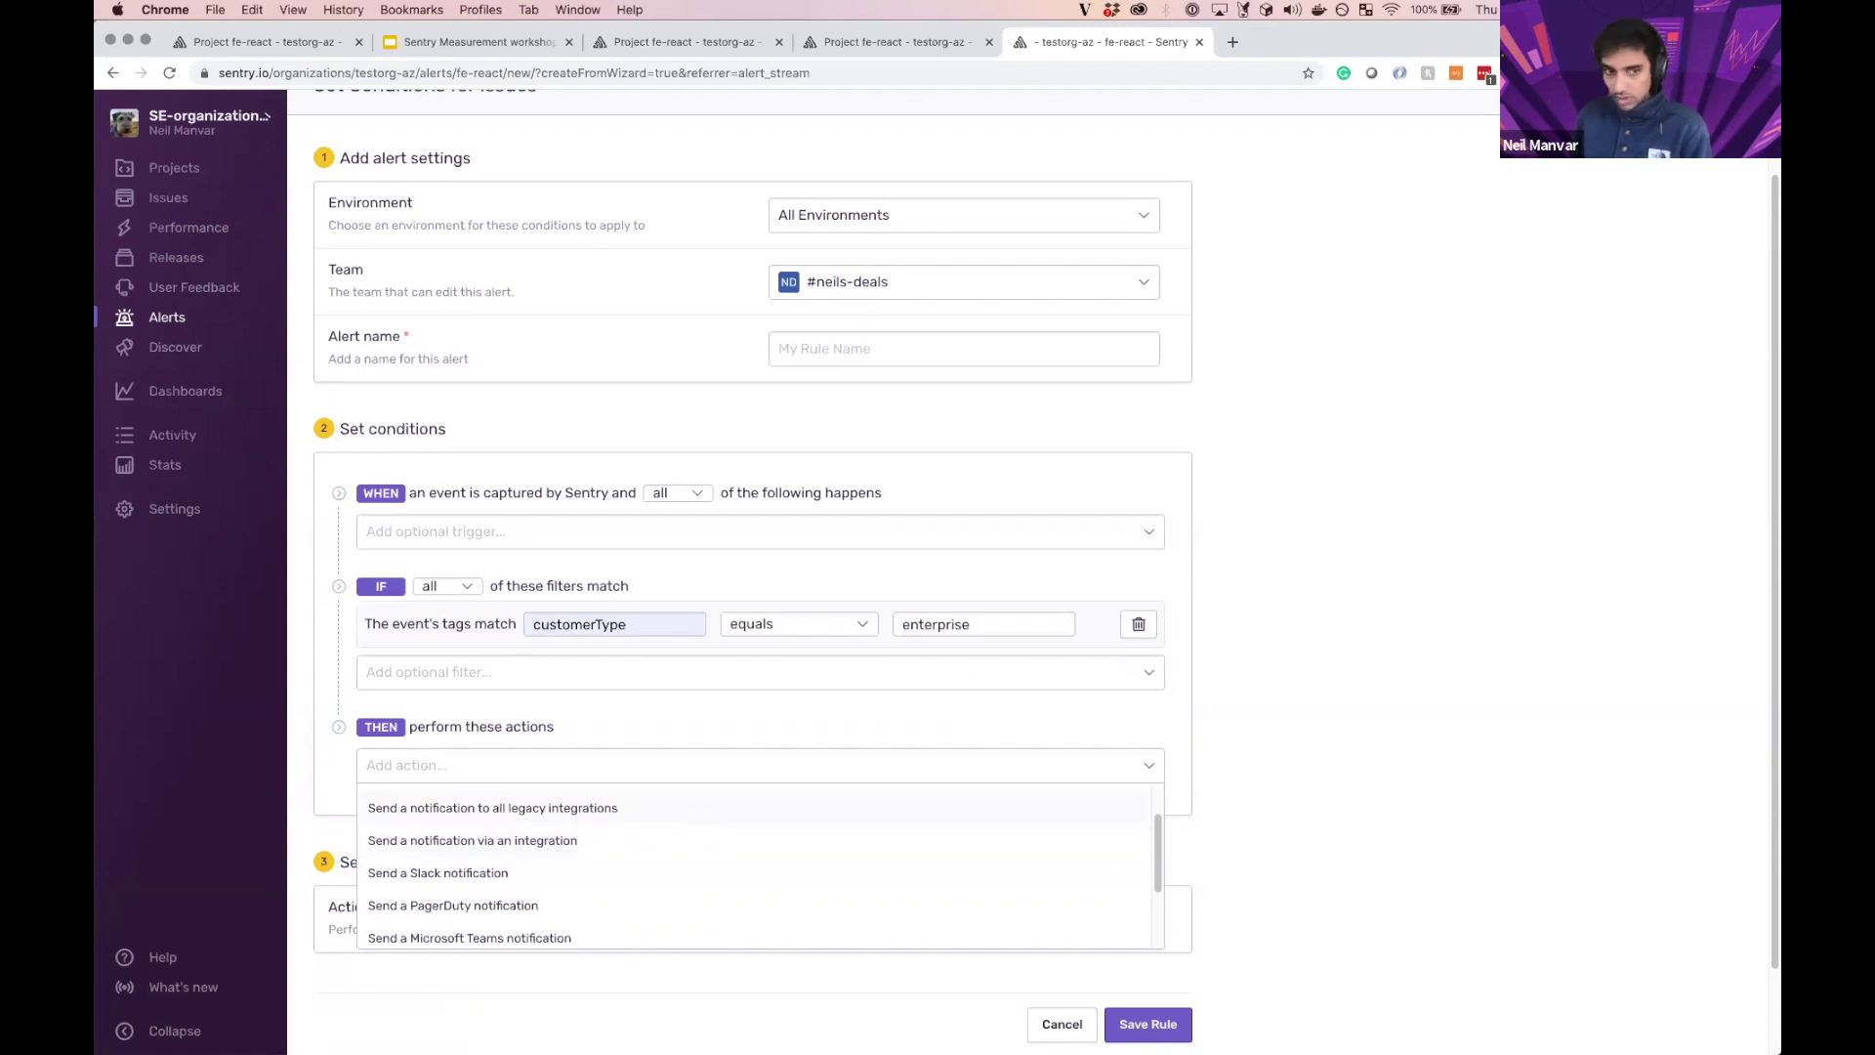
type("jira")
left_click(708, 845)
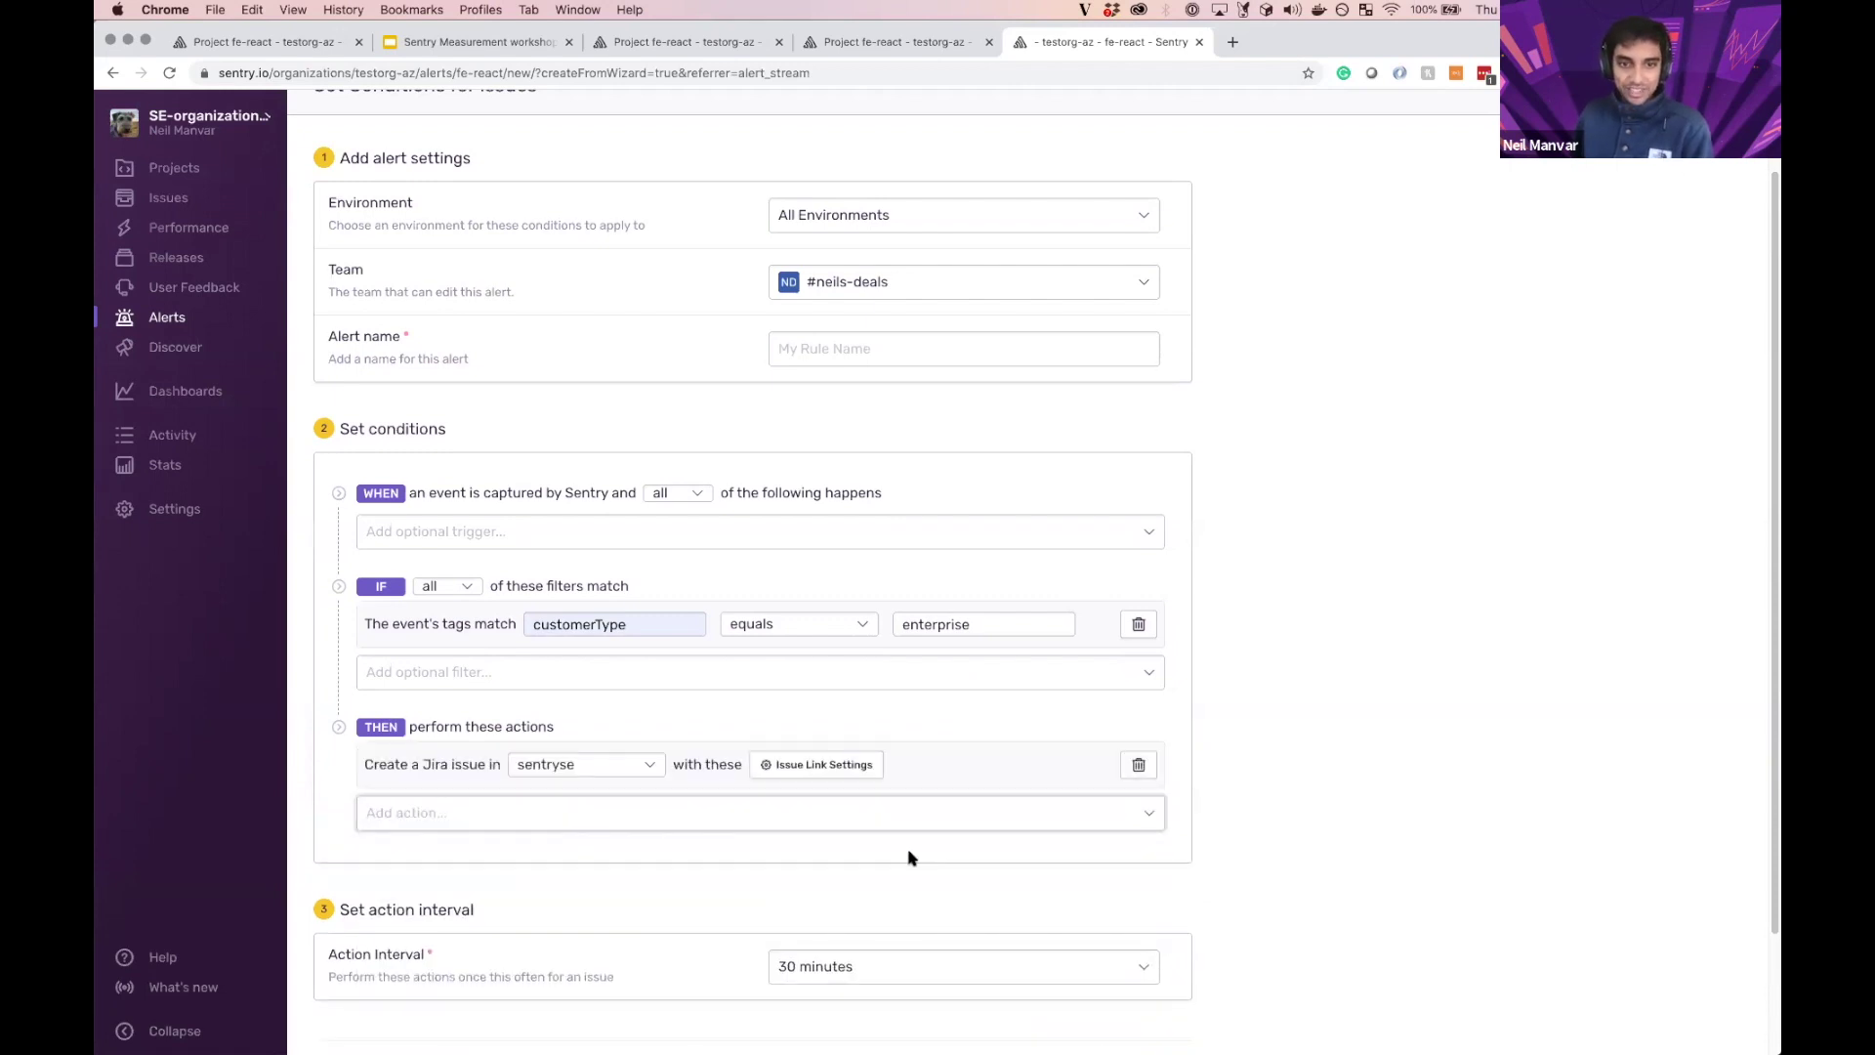
scroll(1189, 394, "up", 1)
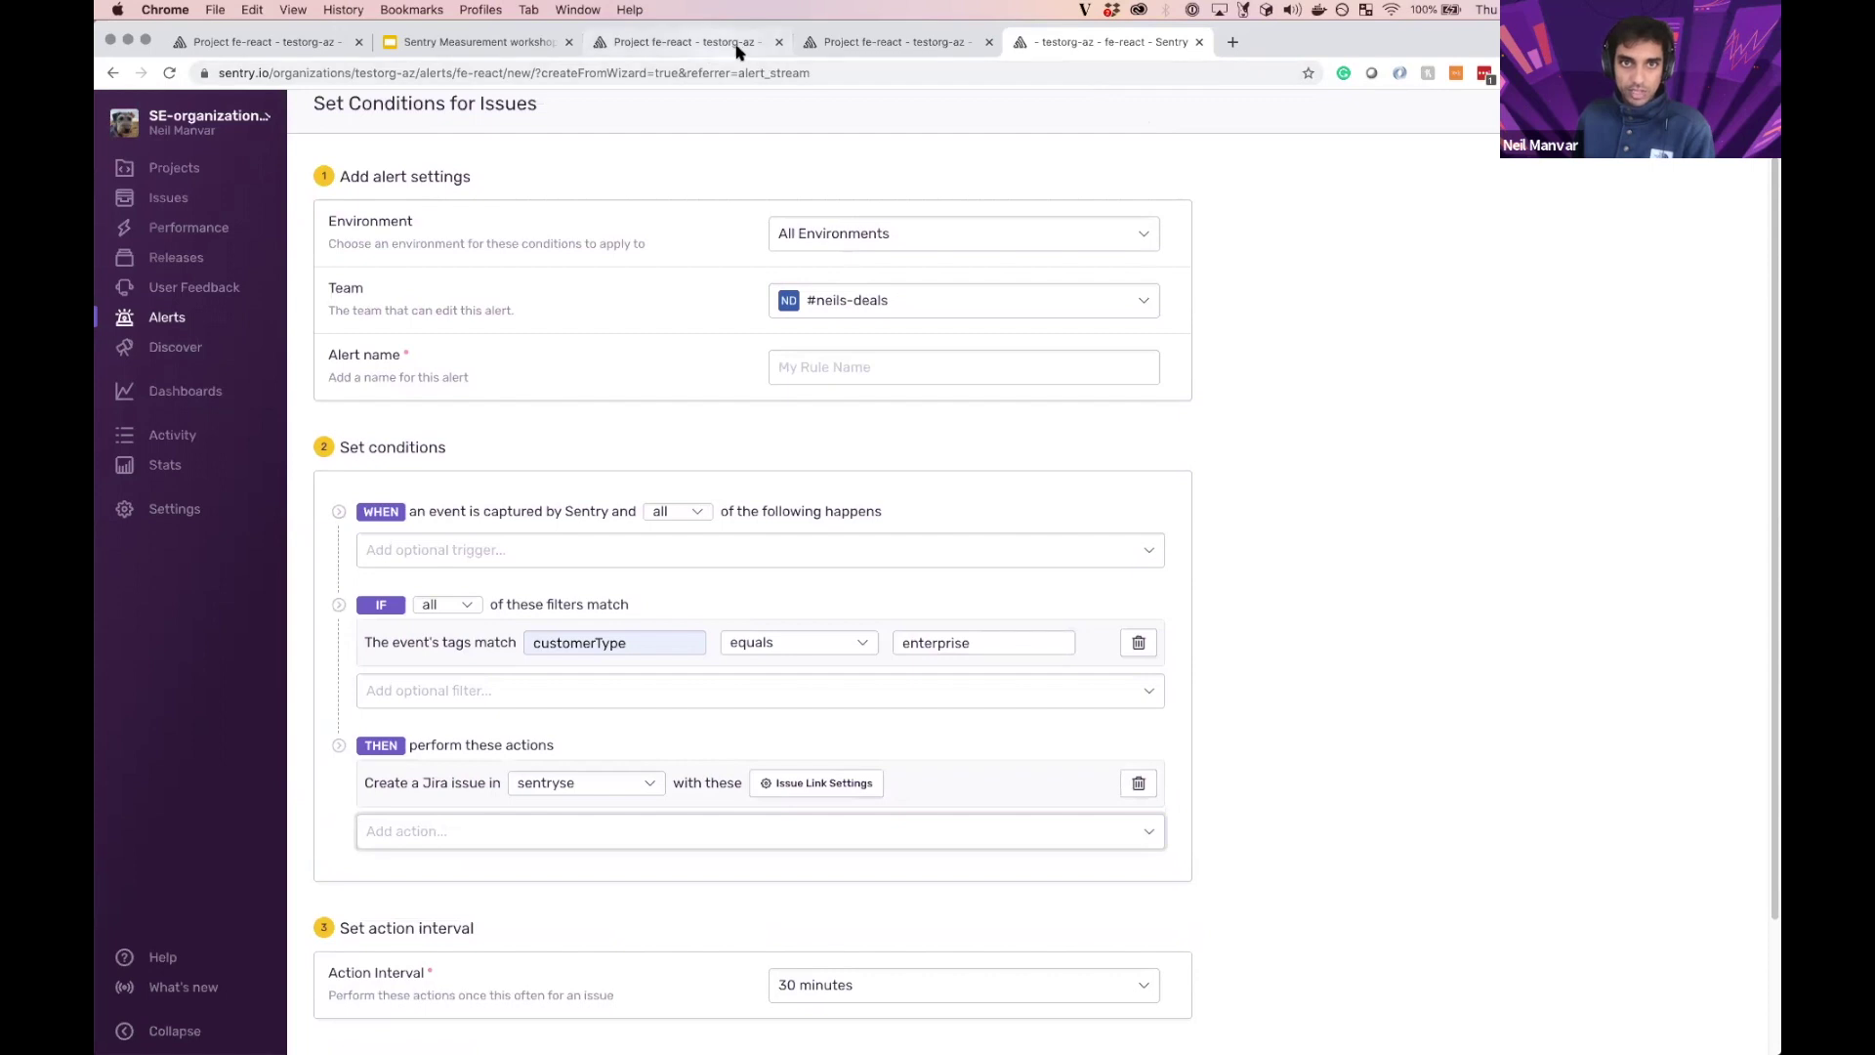
Step: Open sentry.io in a new browser tab, go to its dashboards and find the webinar errors dashboard by searching "web"
key("super+t")
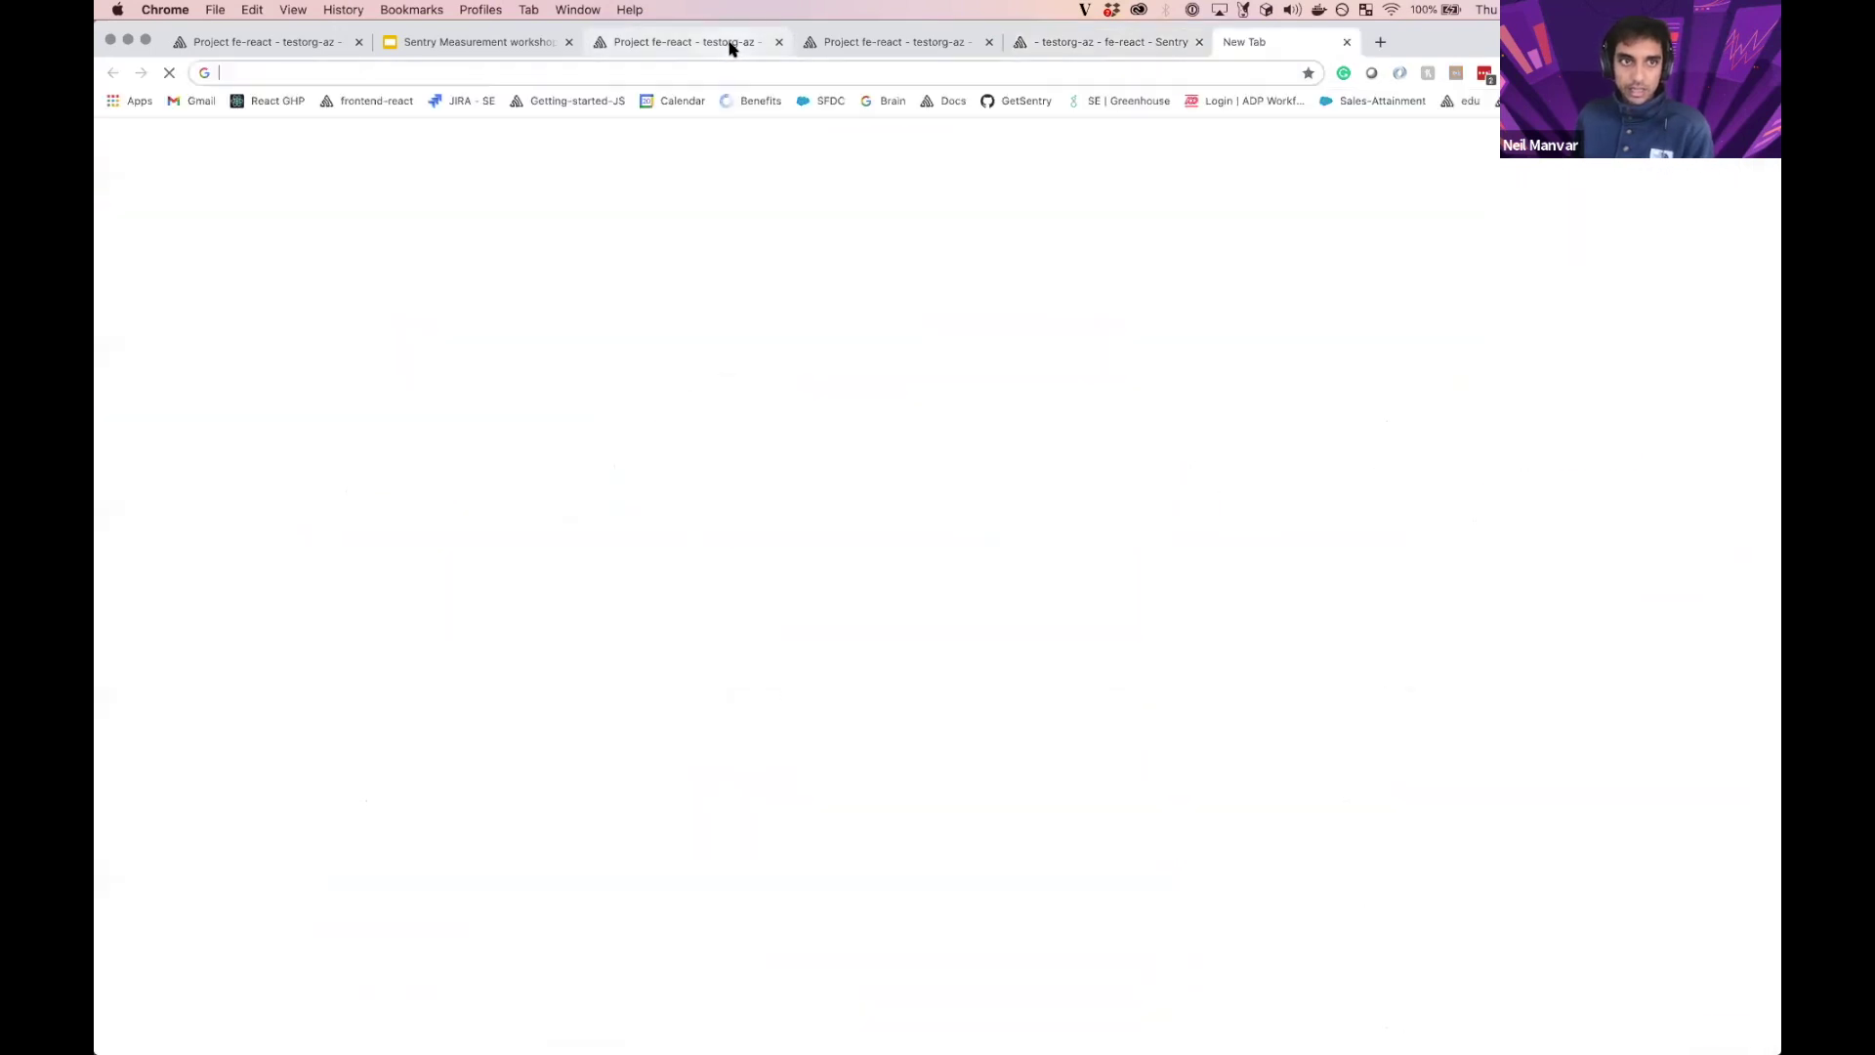
type("sentry.io")
key("Return")
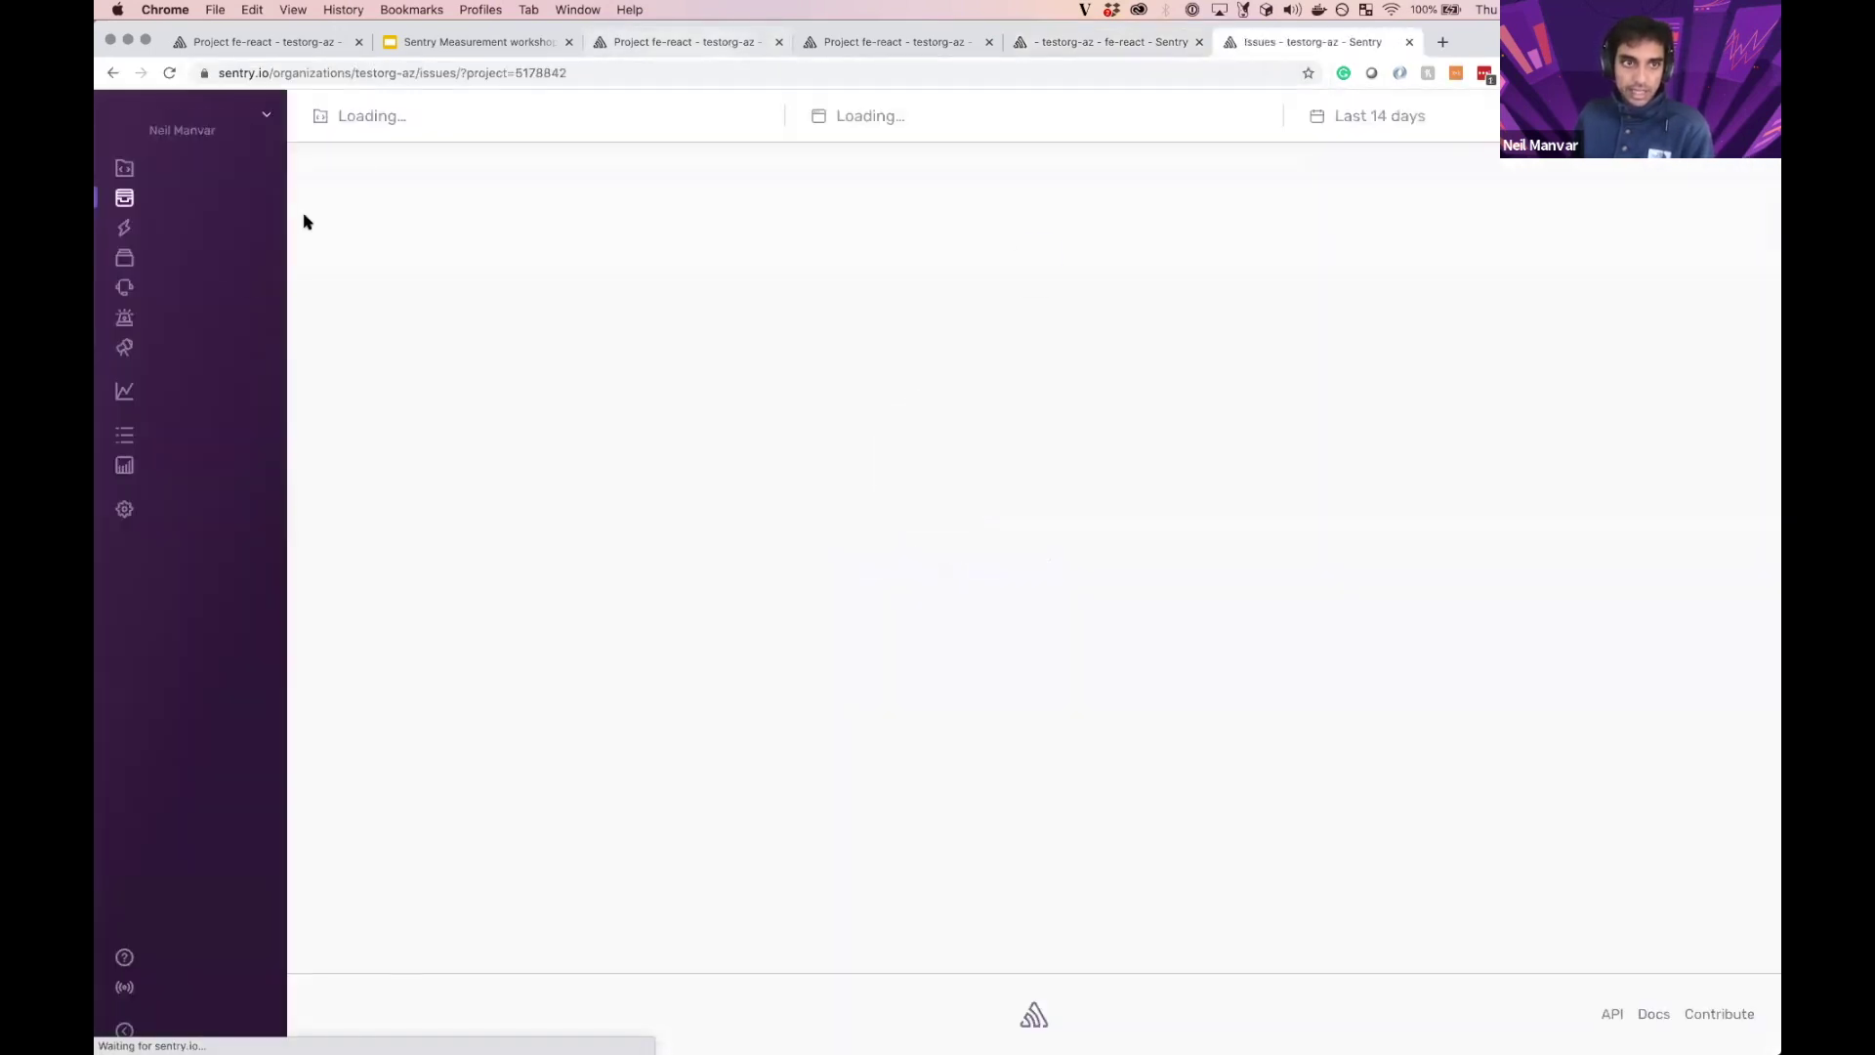
left_click(260, 373)
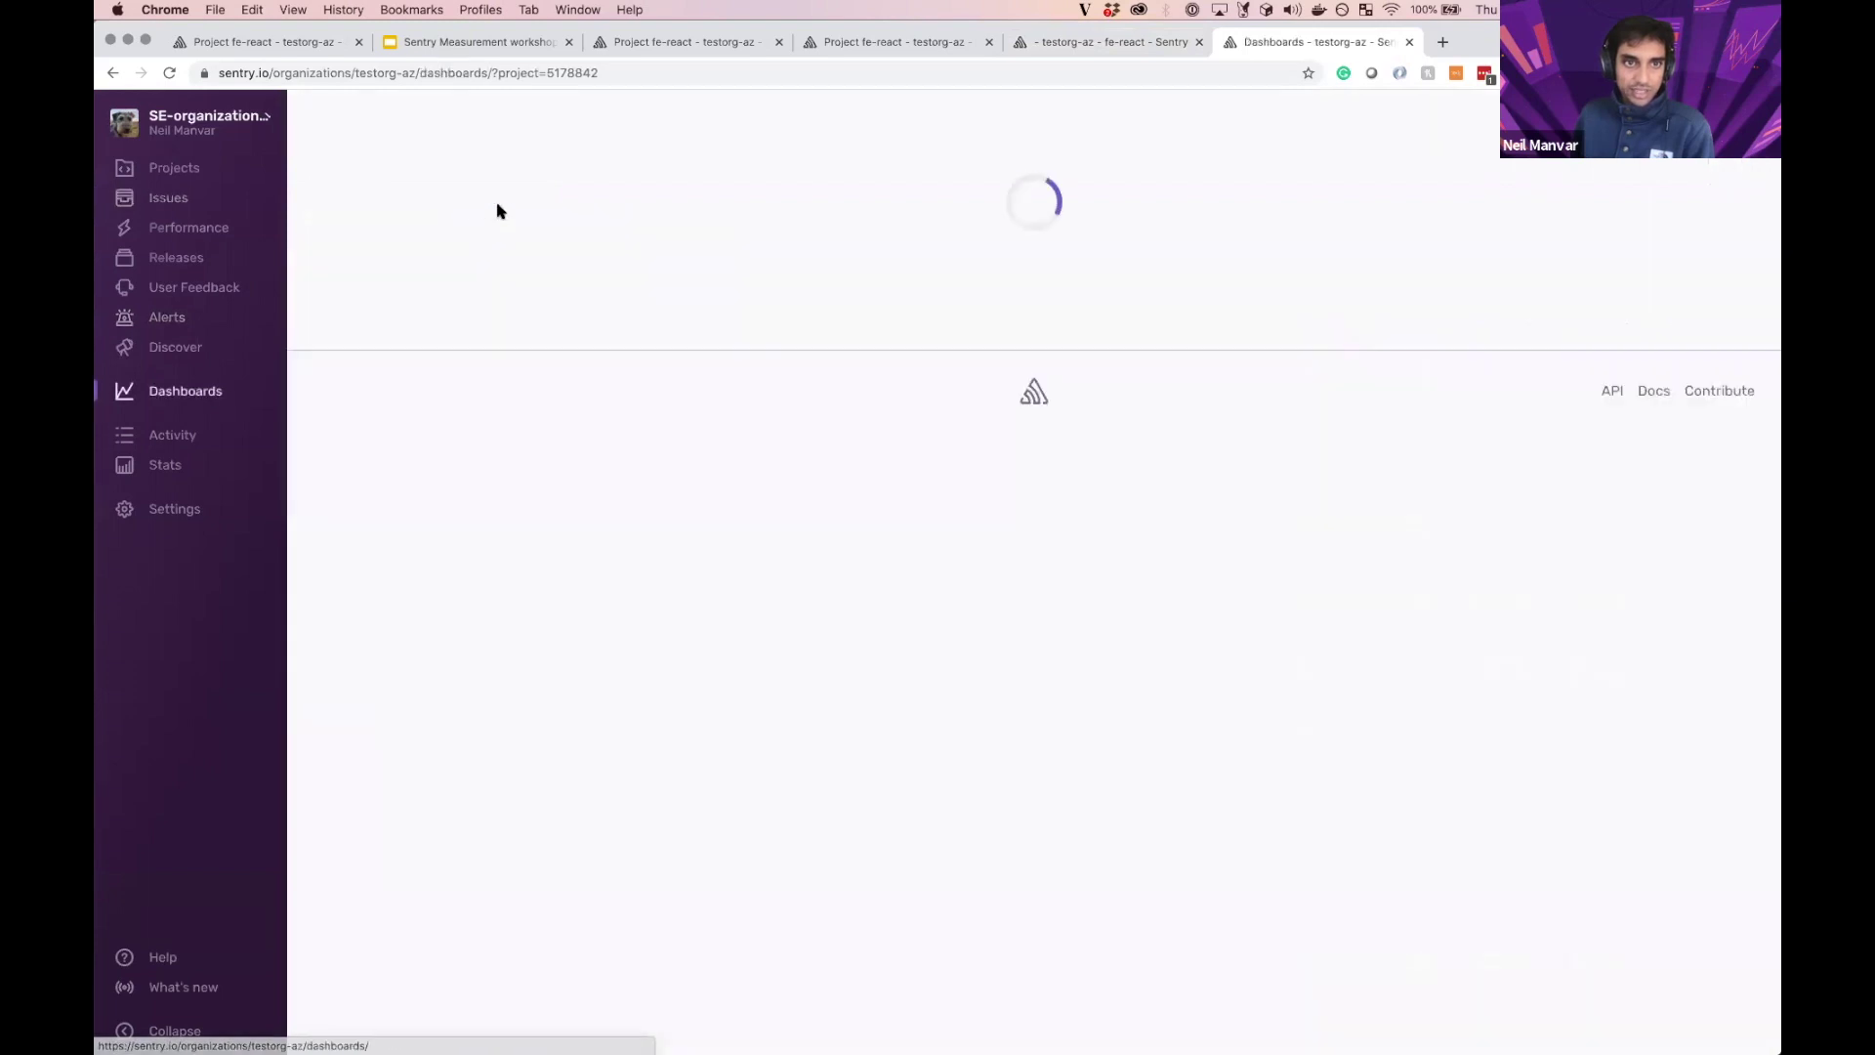
left_click(1397, 171)
type("web")
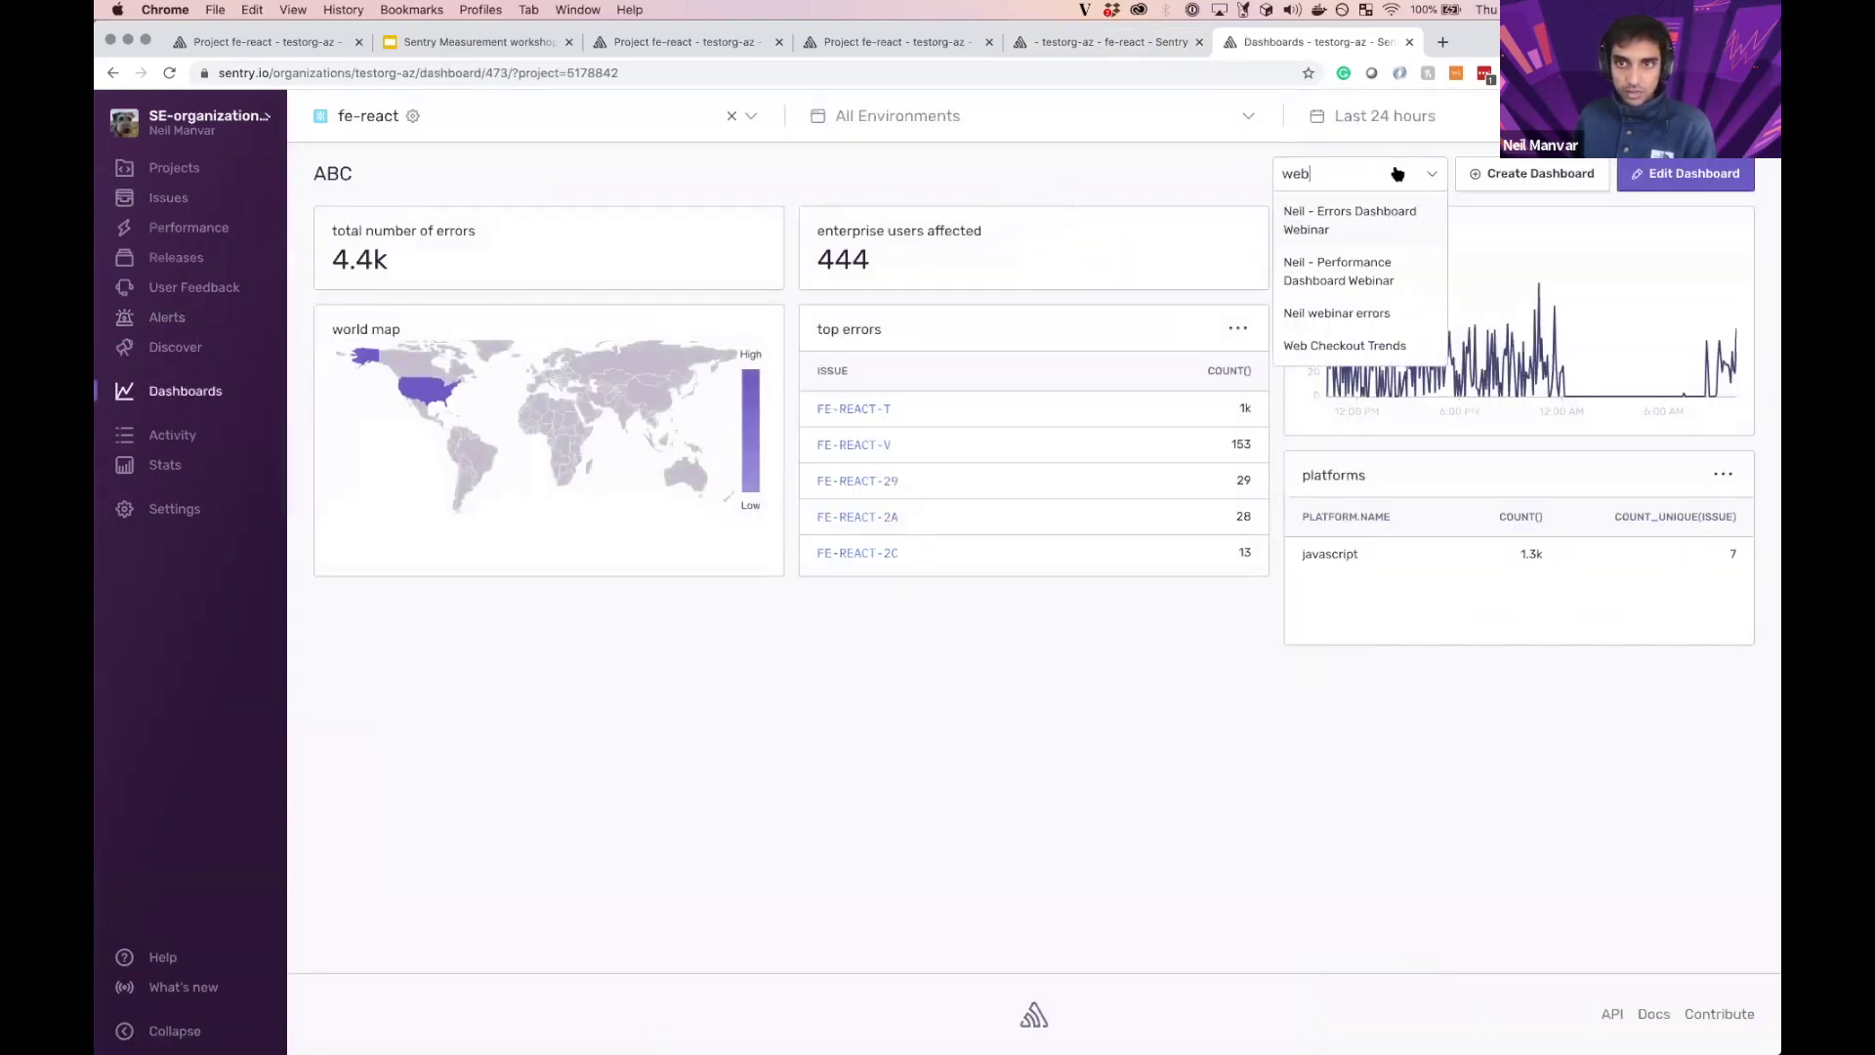
left_click(1407, 315)
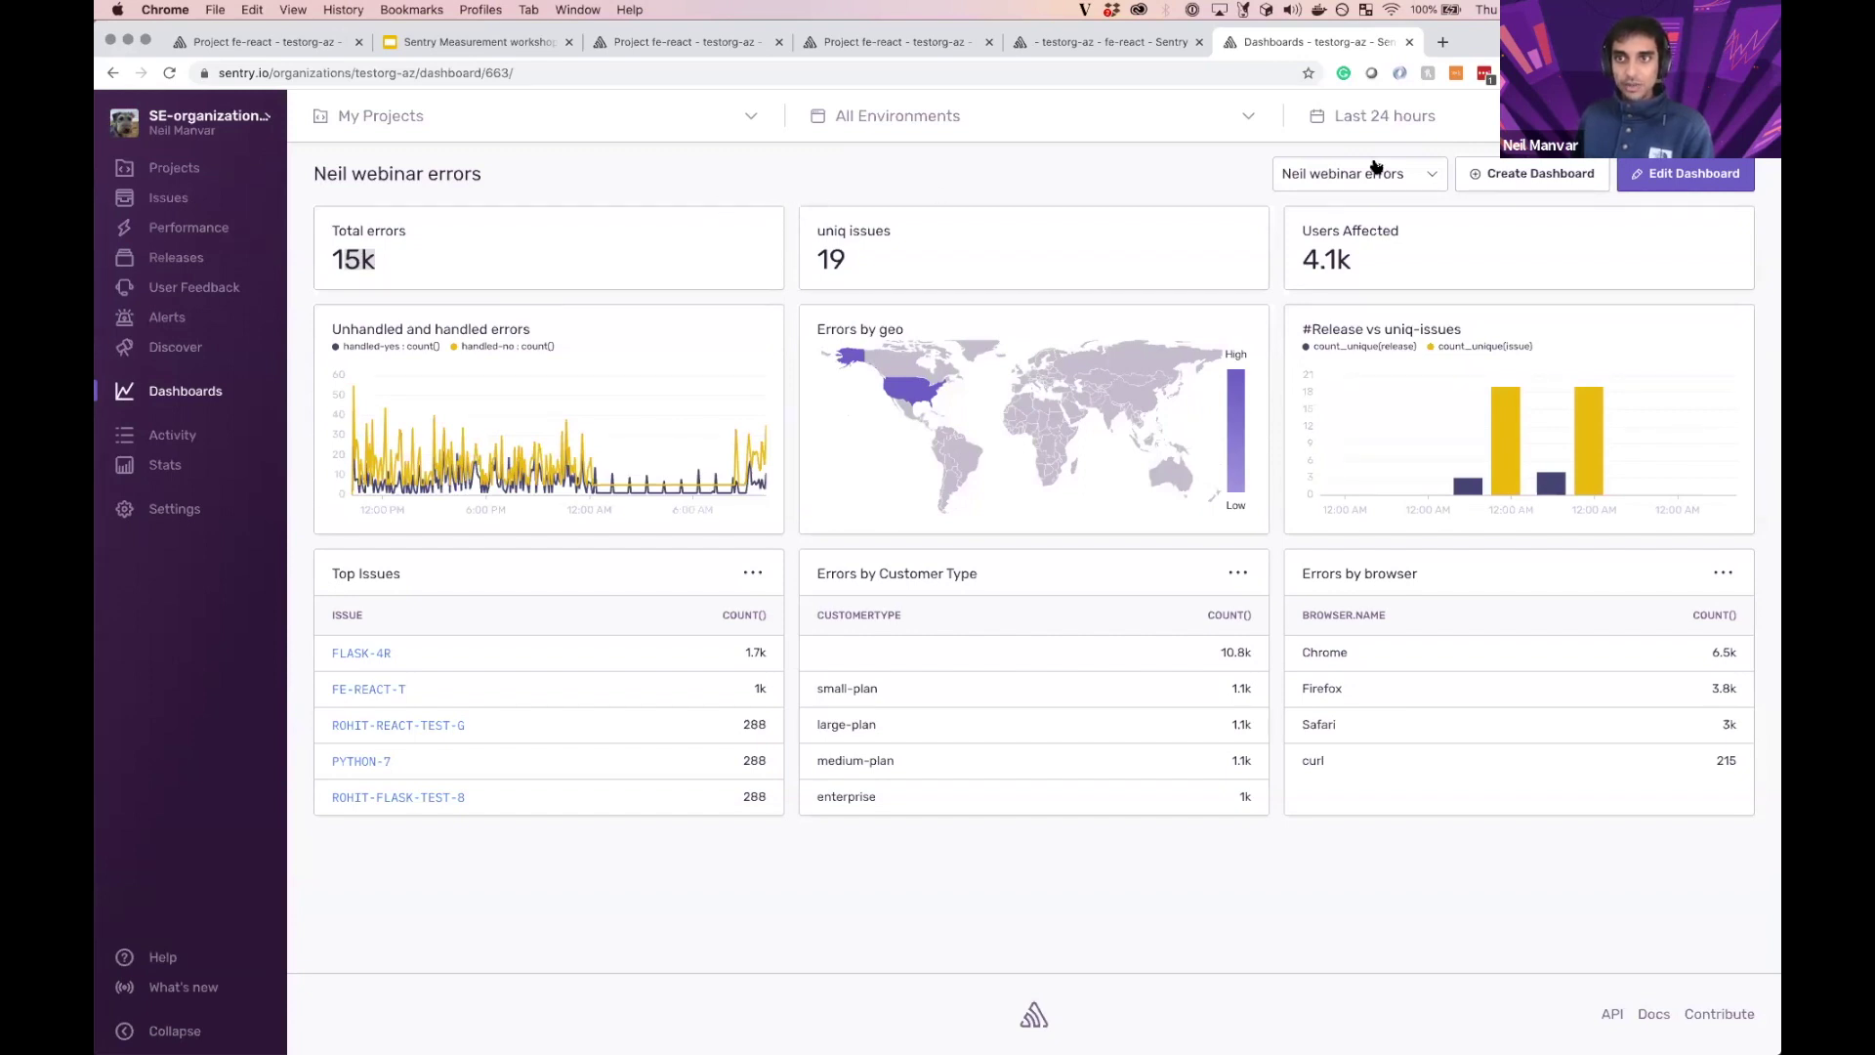
Step: Create a new dashboard and title it with the presenter's first name followed by "- performance webinar dashboard"
left_click(1479, 175)
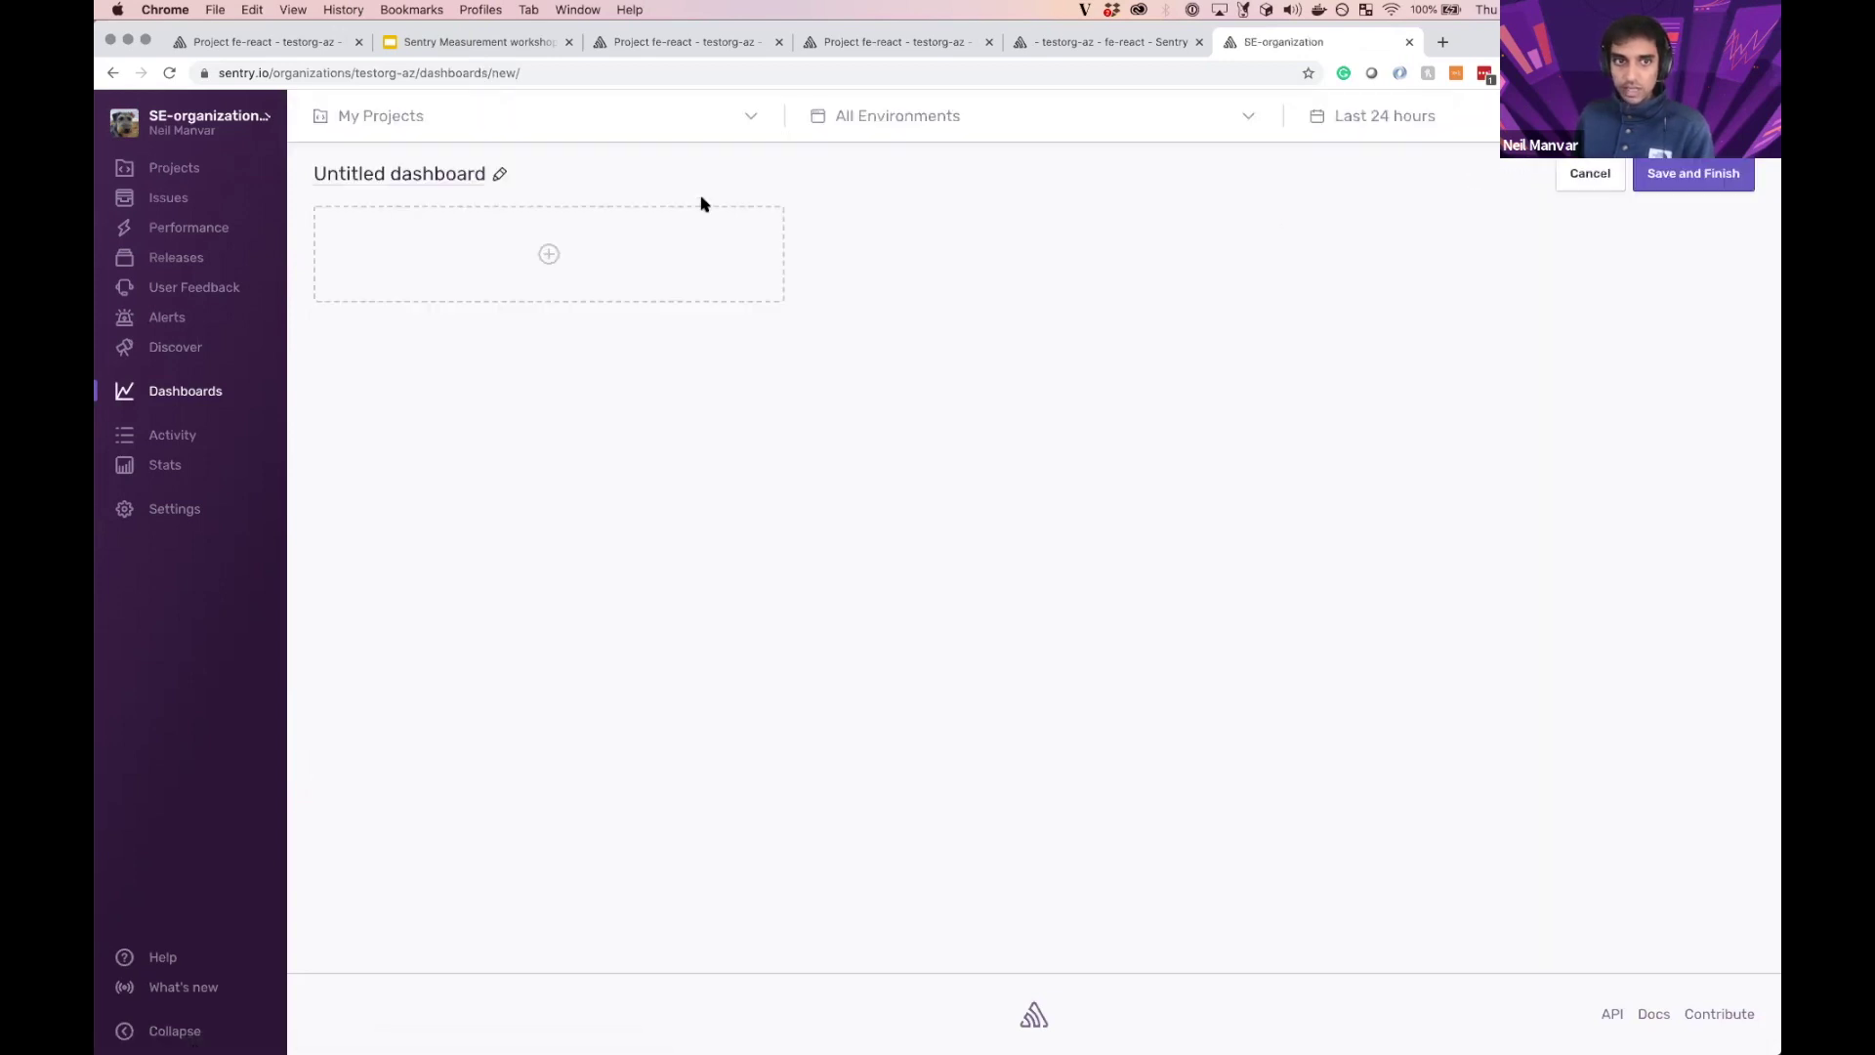
left_click(499, 173)
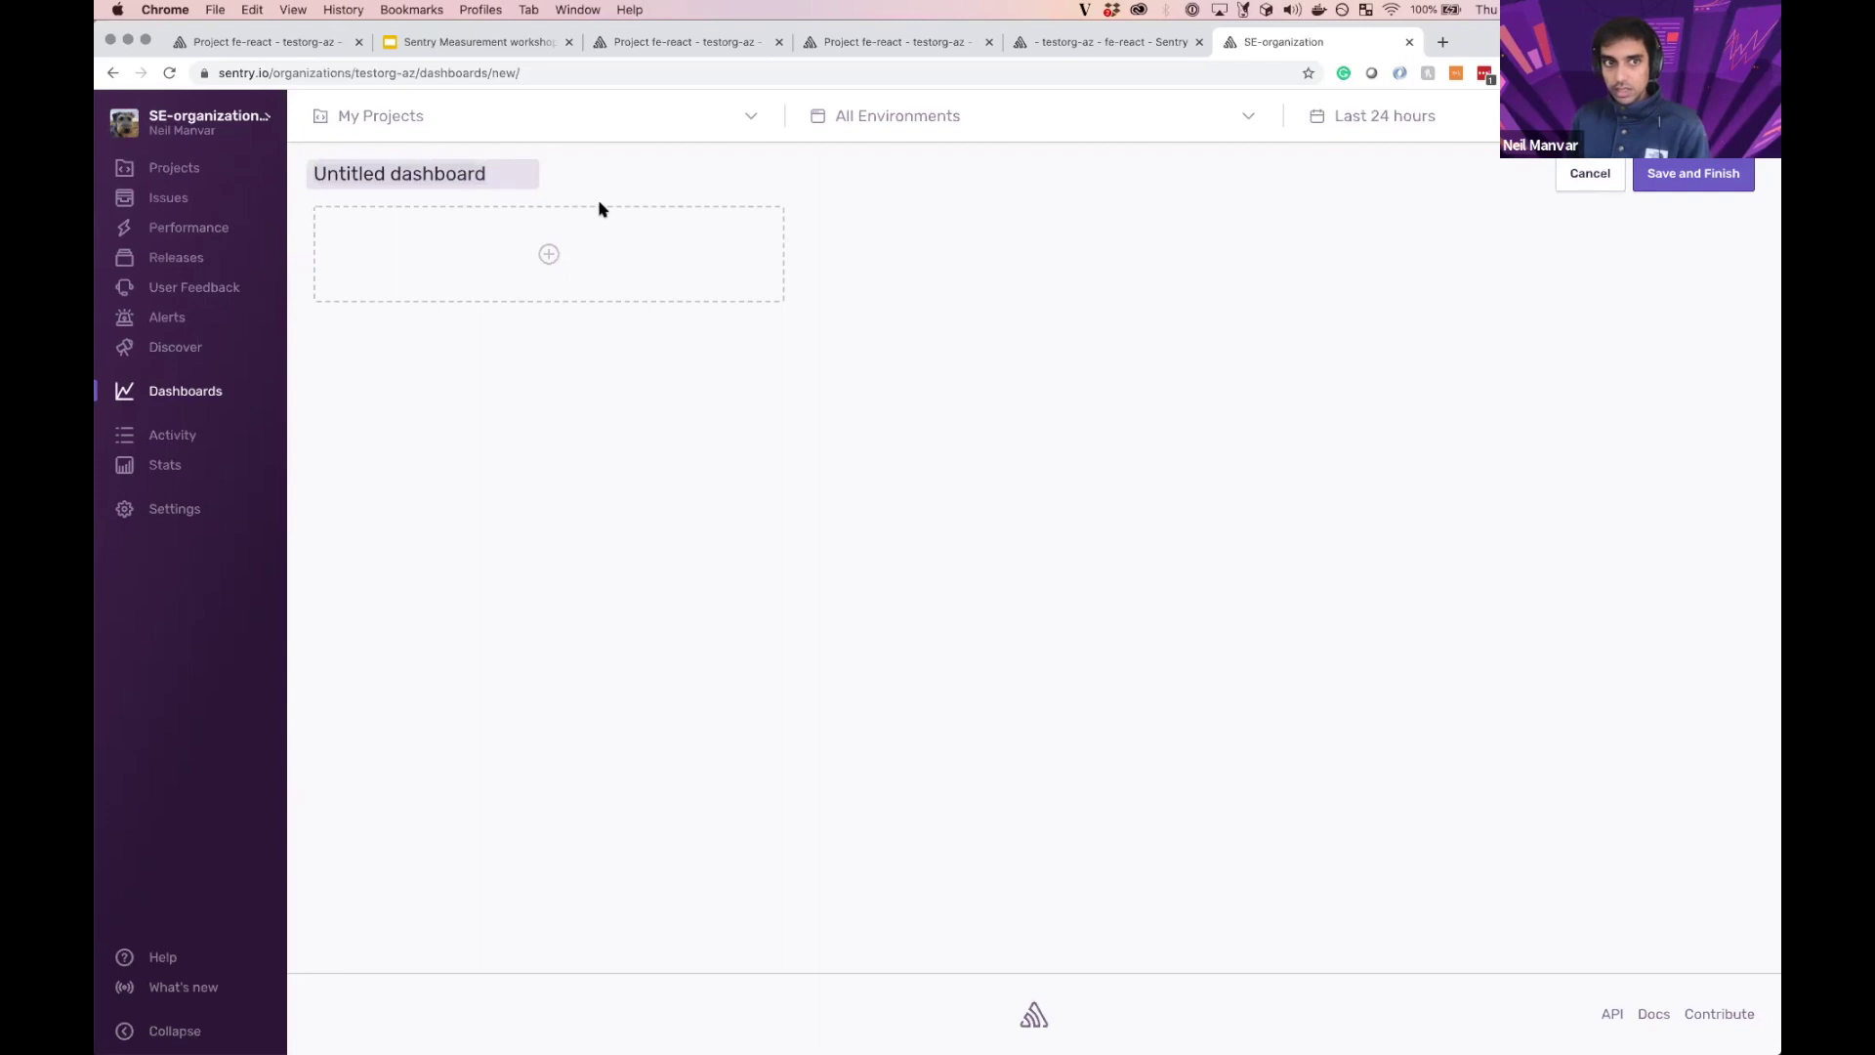
type("Neil - performance webinar das")
key("BackSpace")
key("BackSpace")
type("dashboard")
Step: Start a Big Number widget on the new dashboard with count_unique of user as its Y-axis
left_click(512, 282)
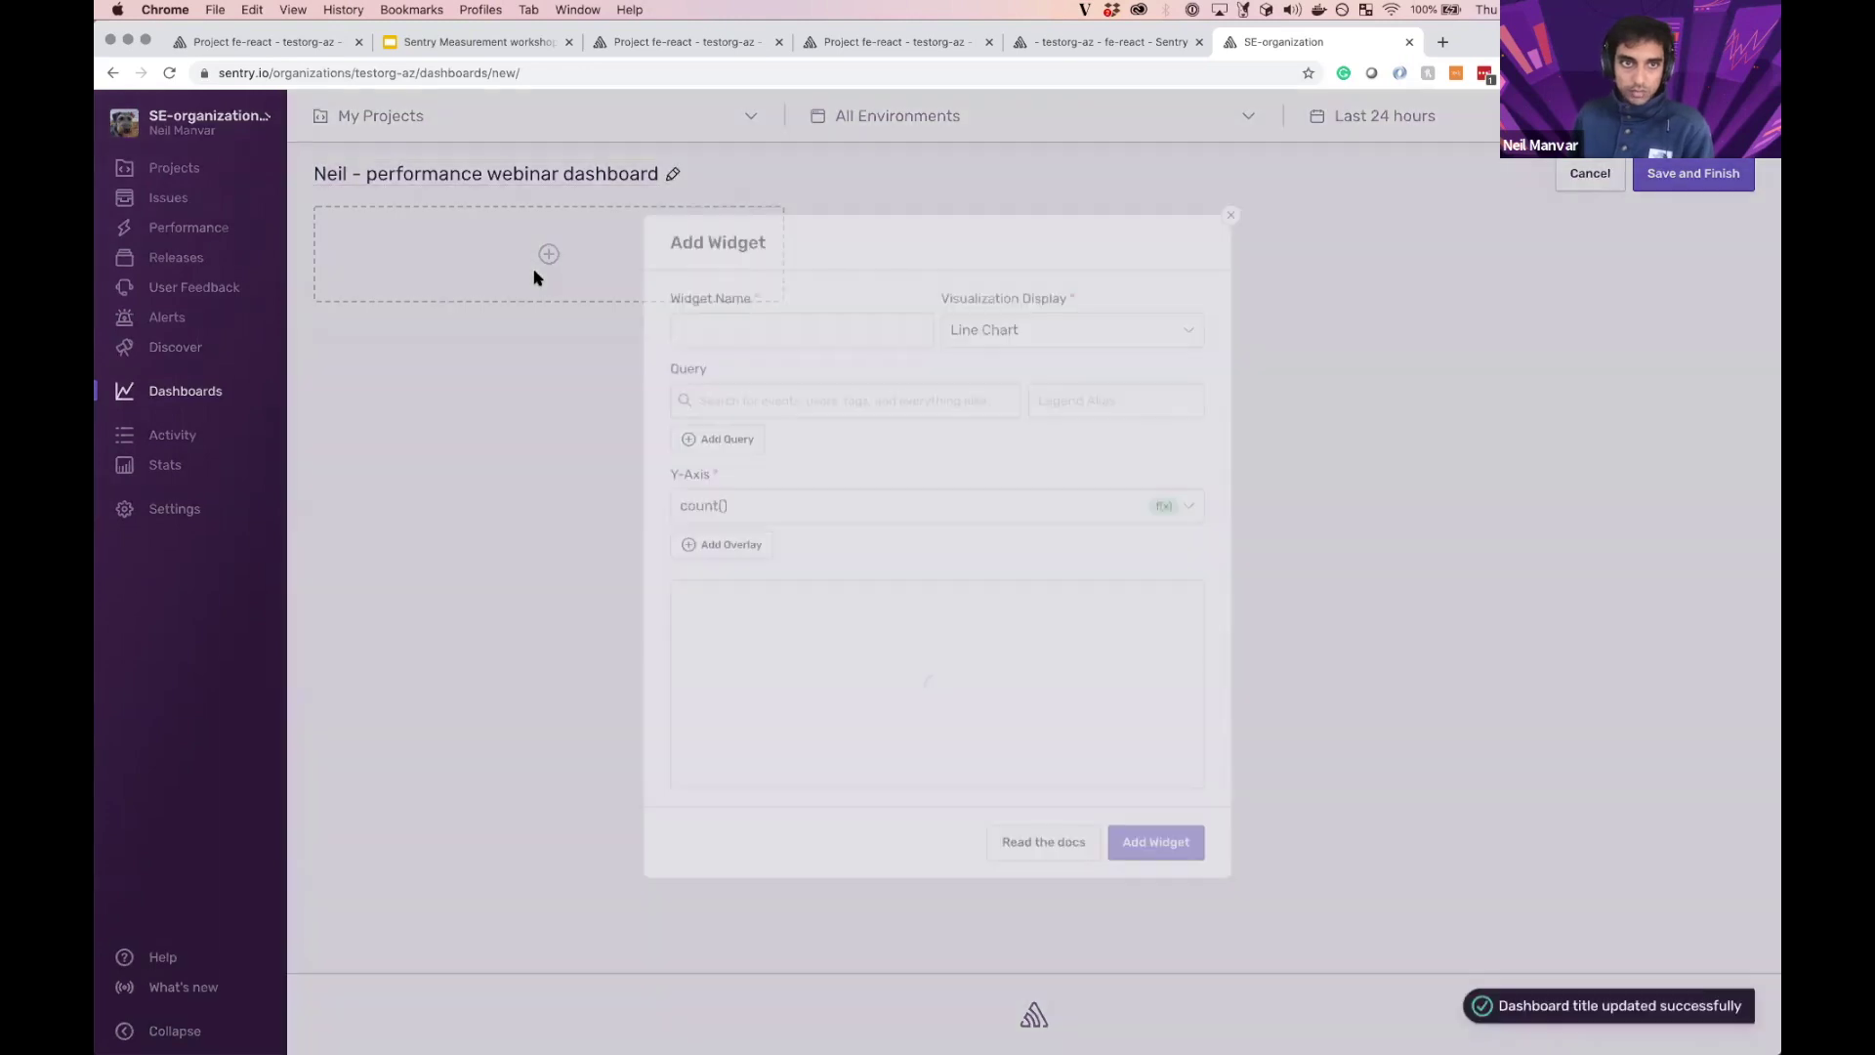
left_click(818, 331)
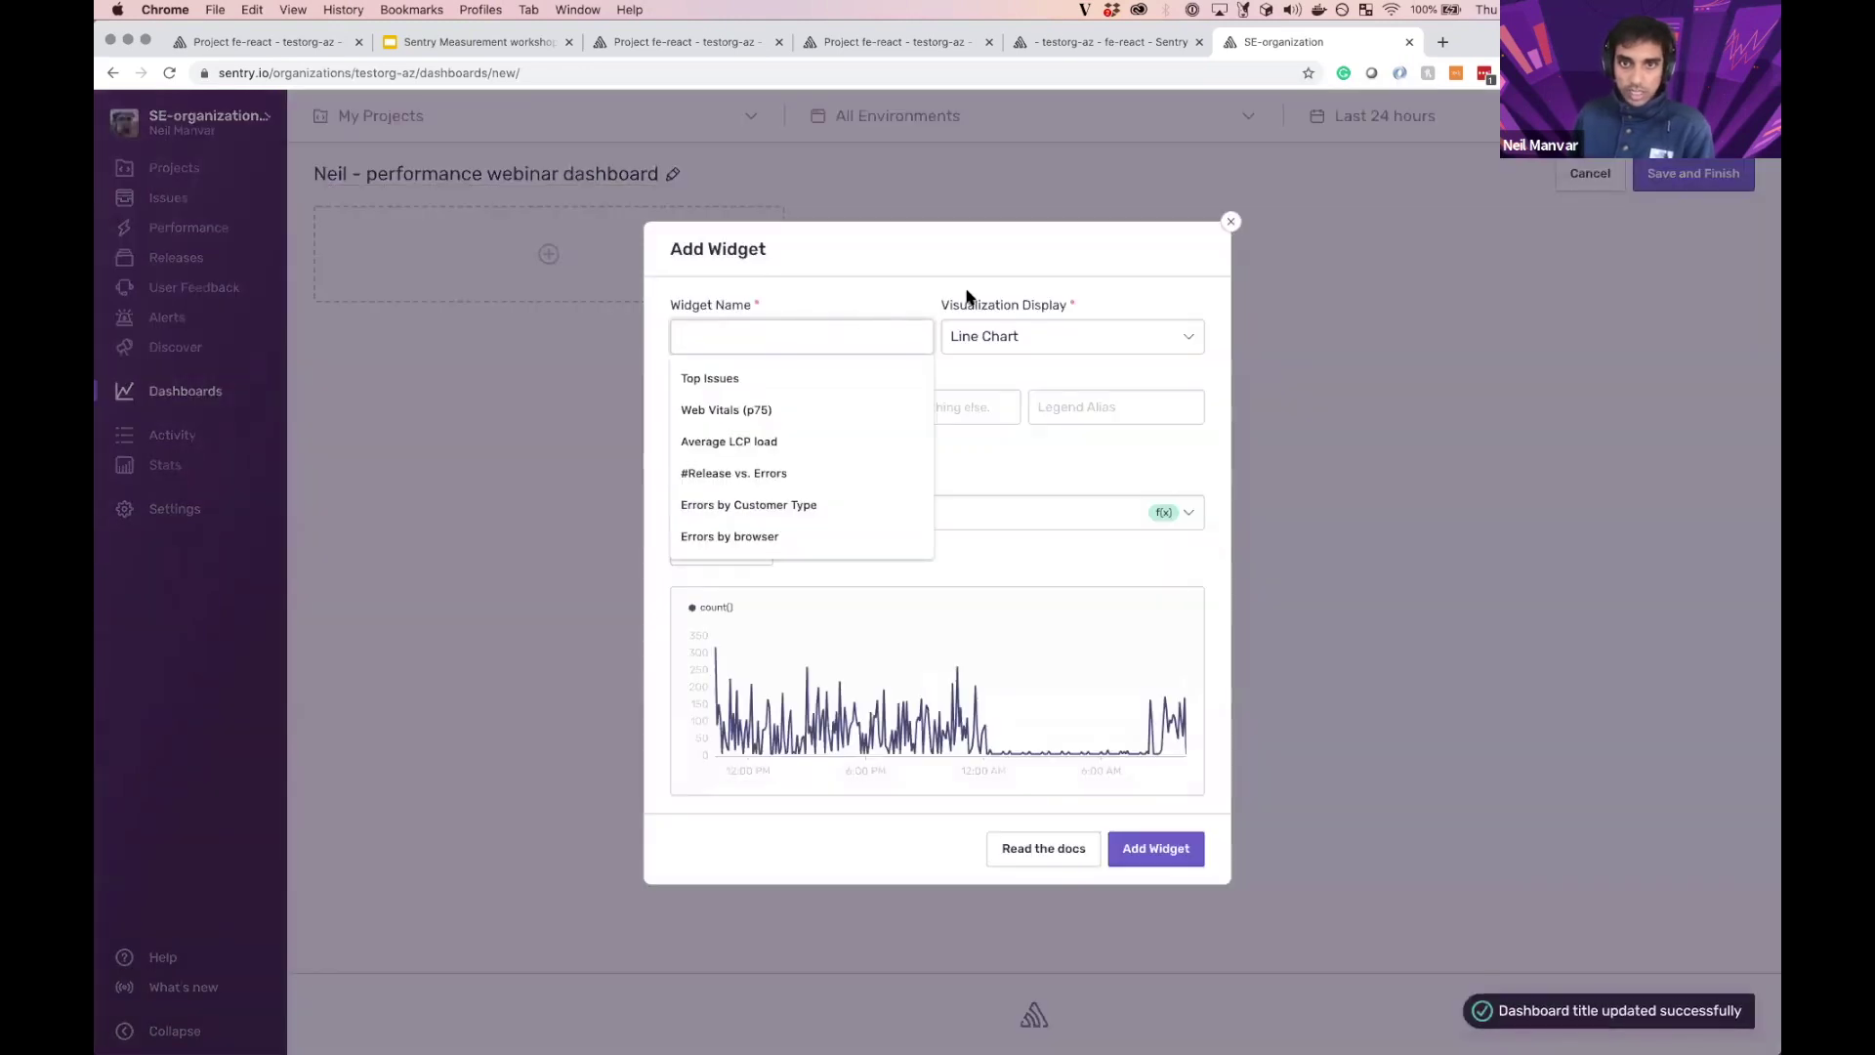
left_click(1086, 335)
left_click(1095, 534)
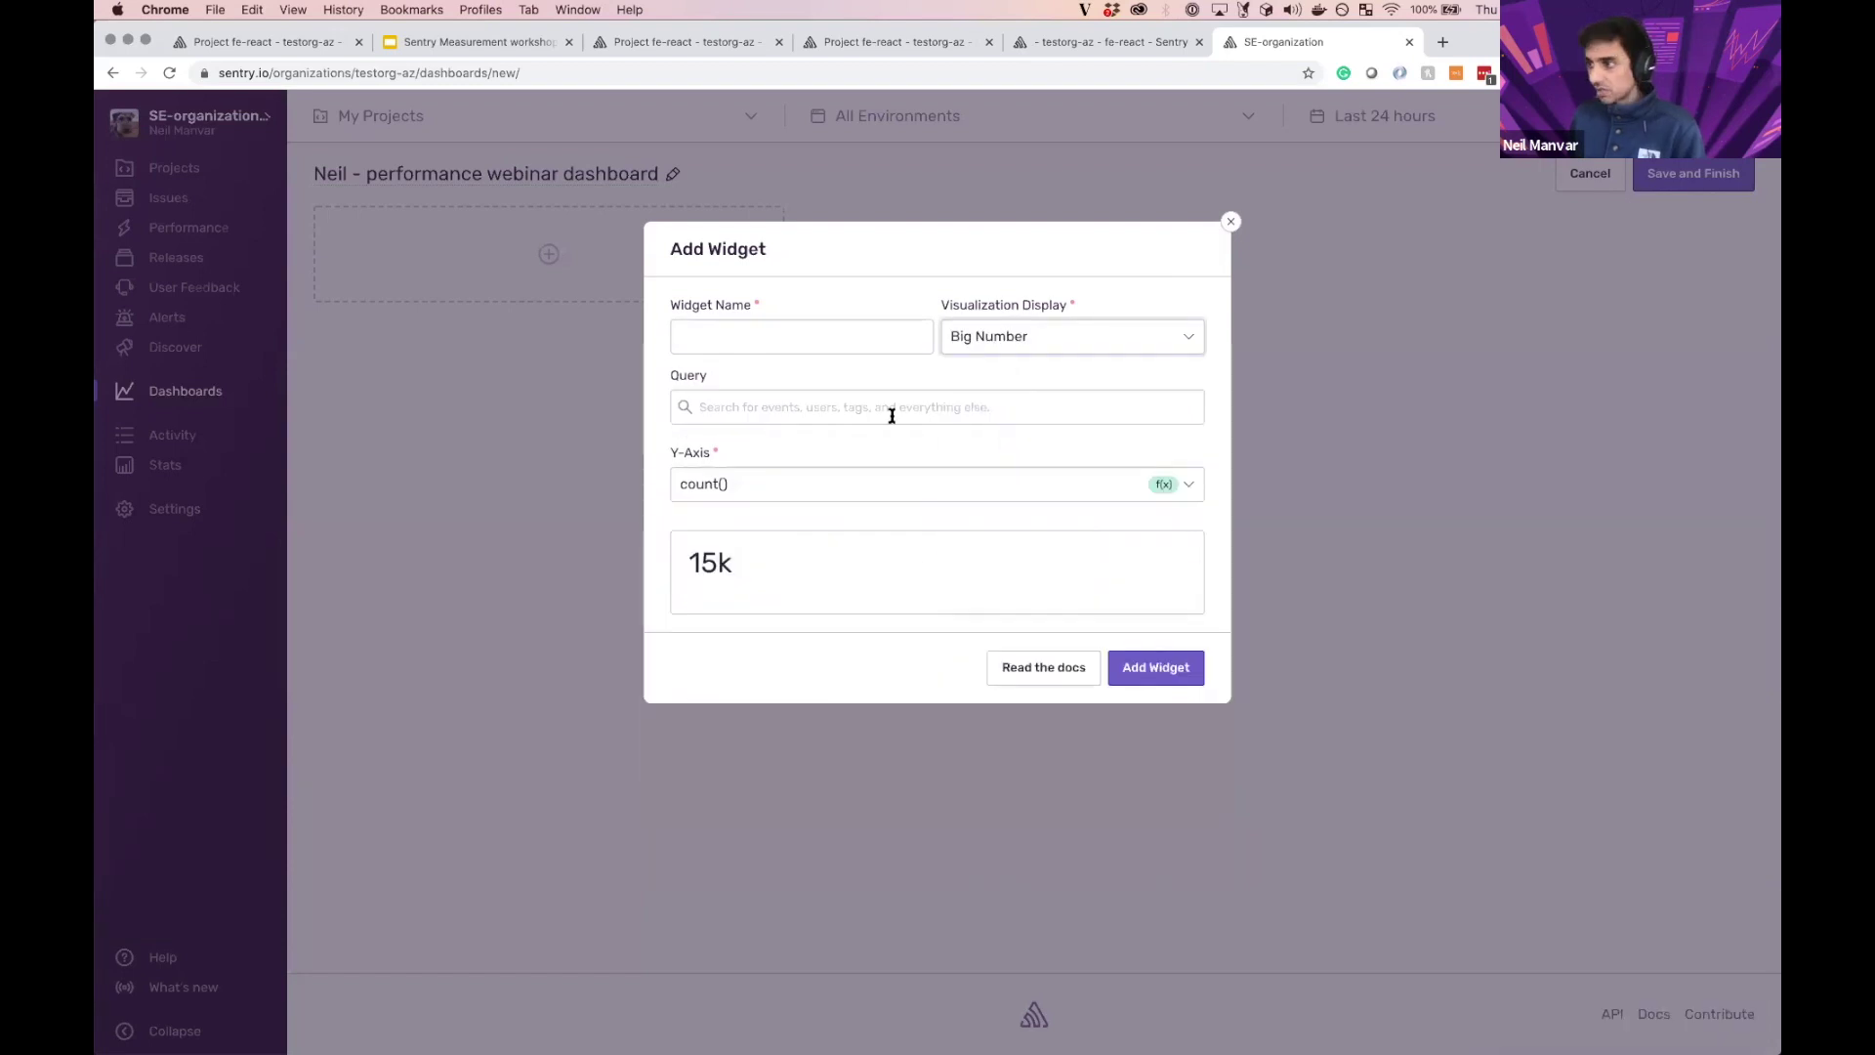
left_click(885, 486)
left_click(892, 546)
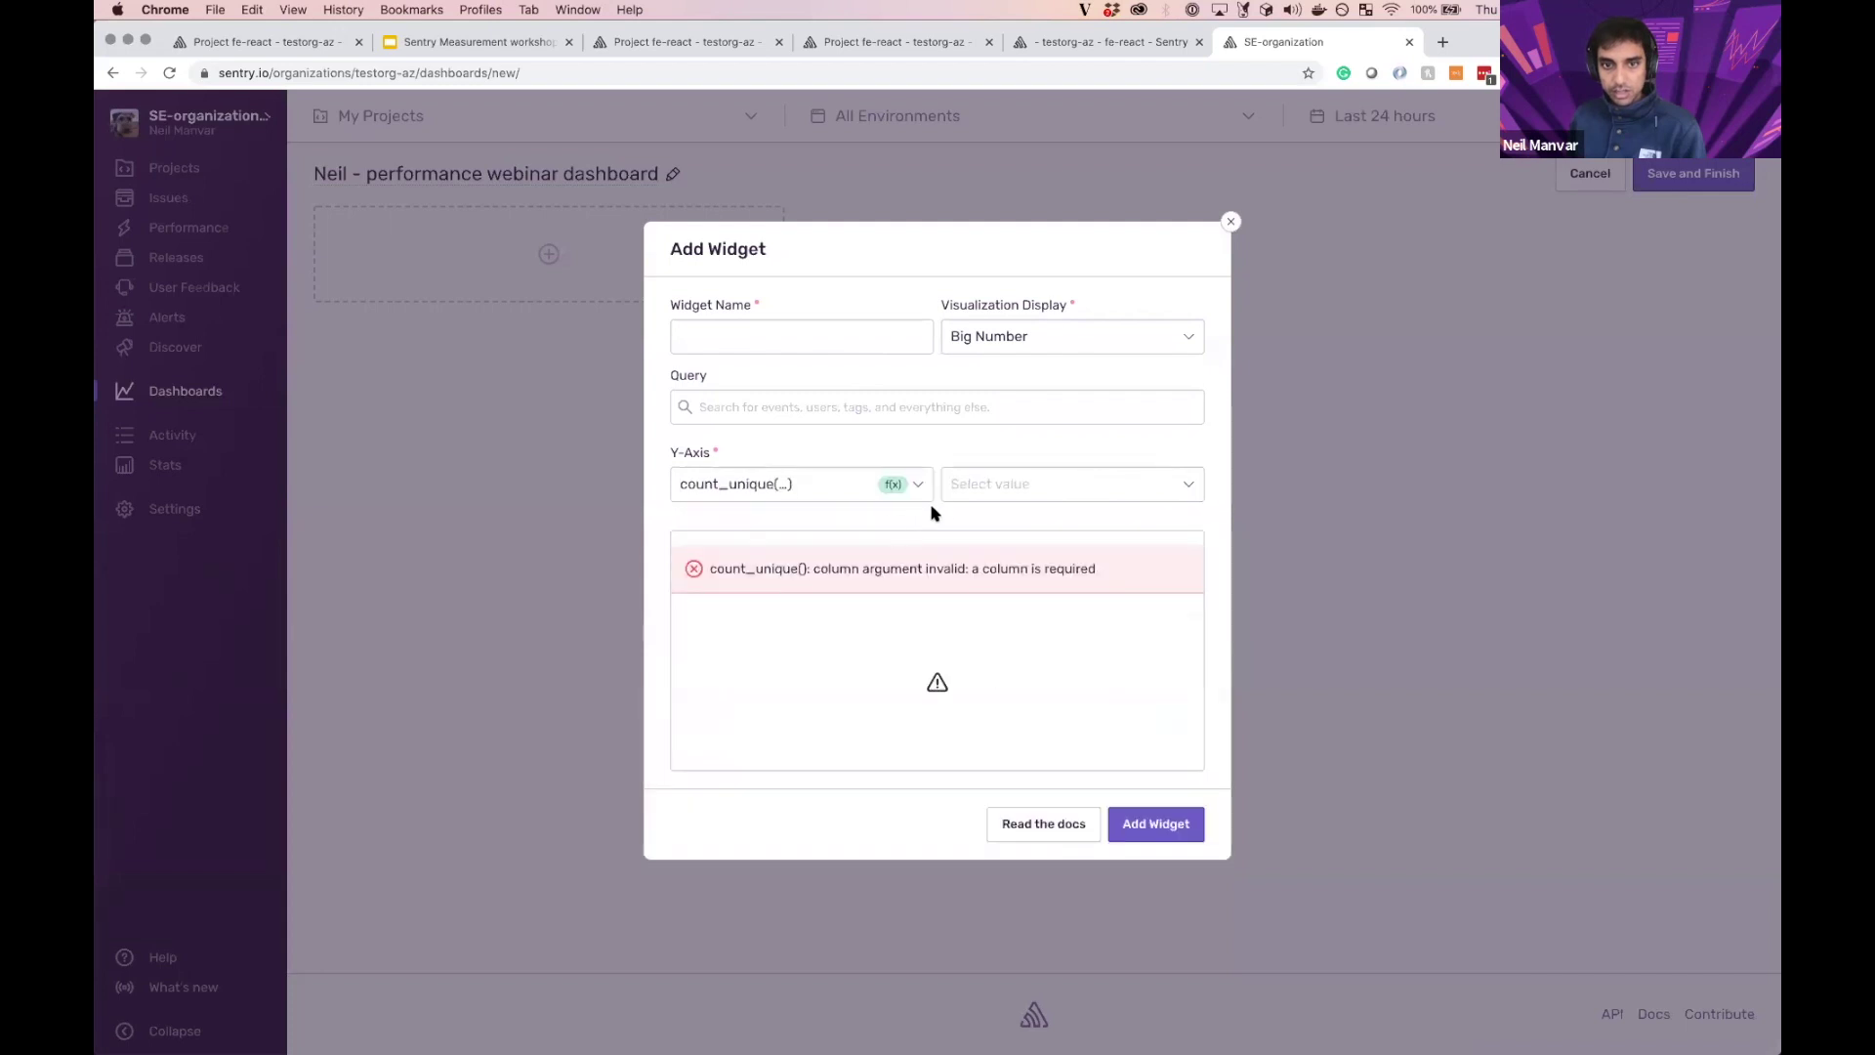
left_click(996, 495)
type("user")
left_click(967, 684)
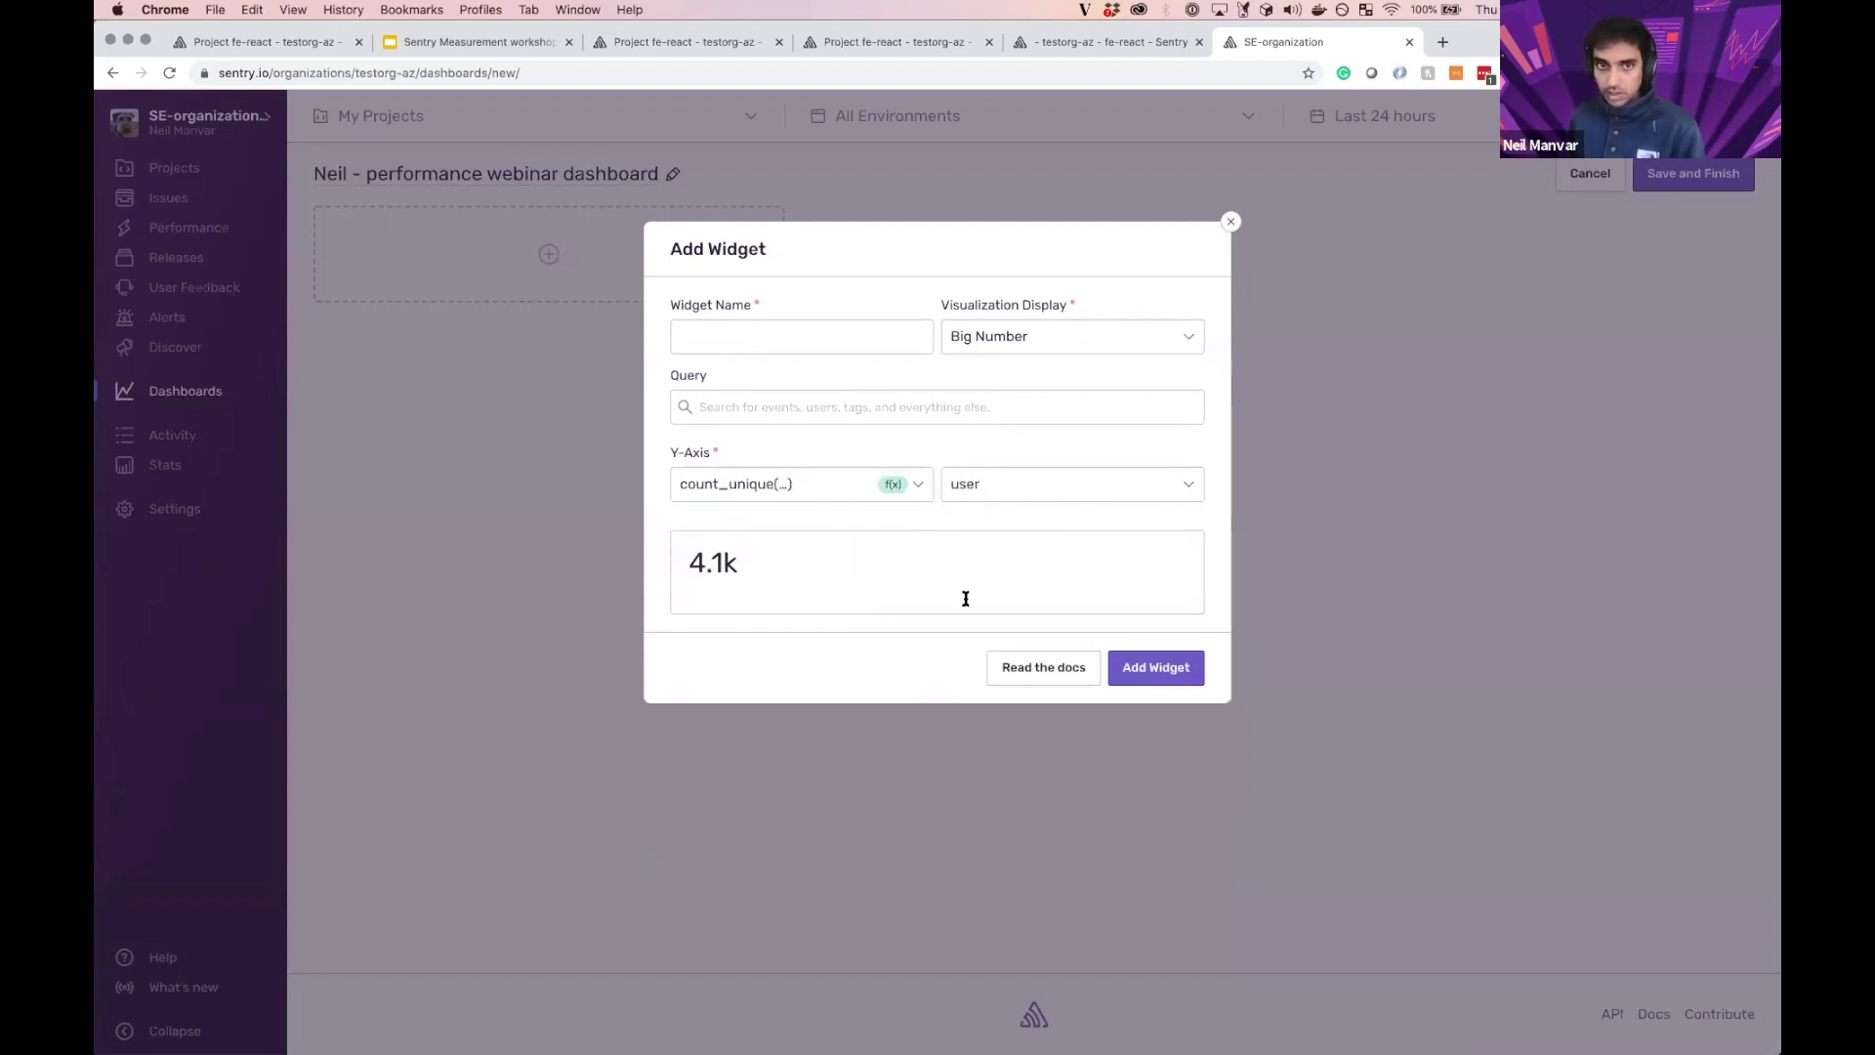
Step: Name the widget "Uniq users" and add it to the dashboard
left_click(852, 335)
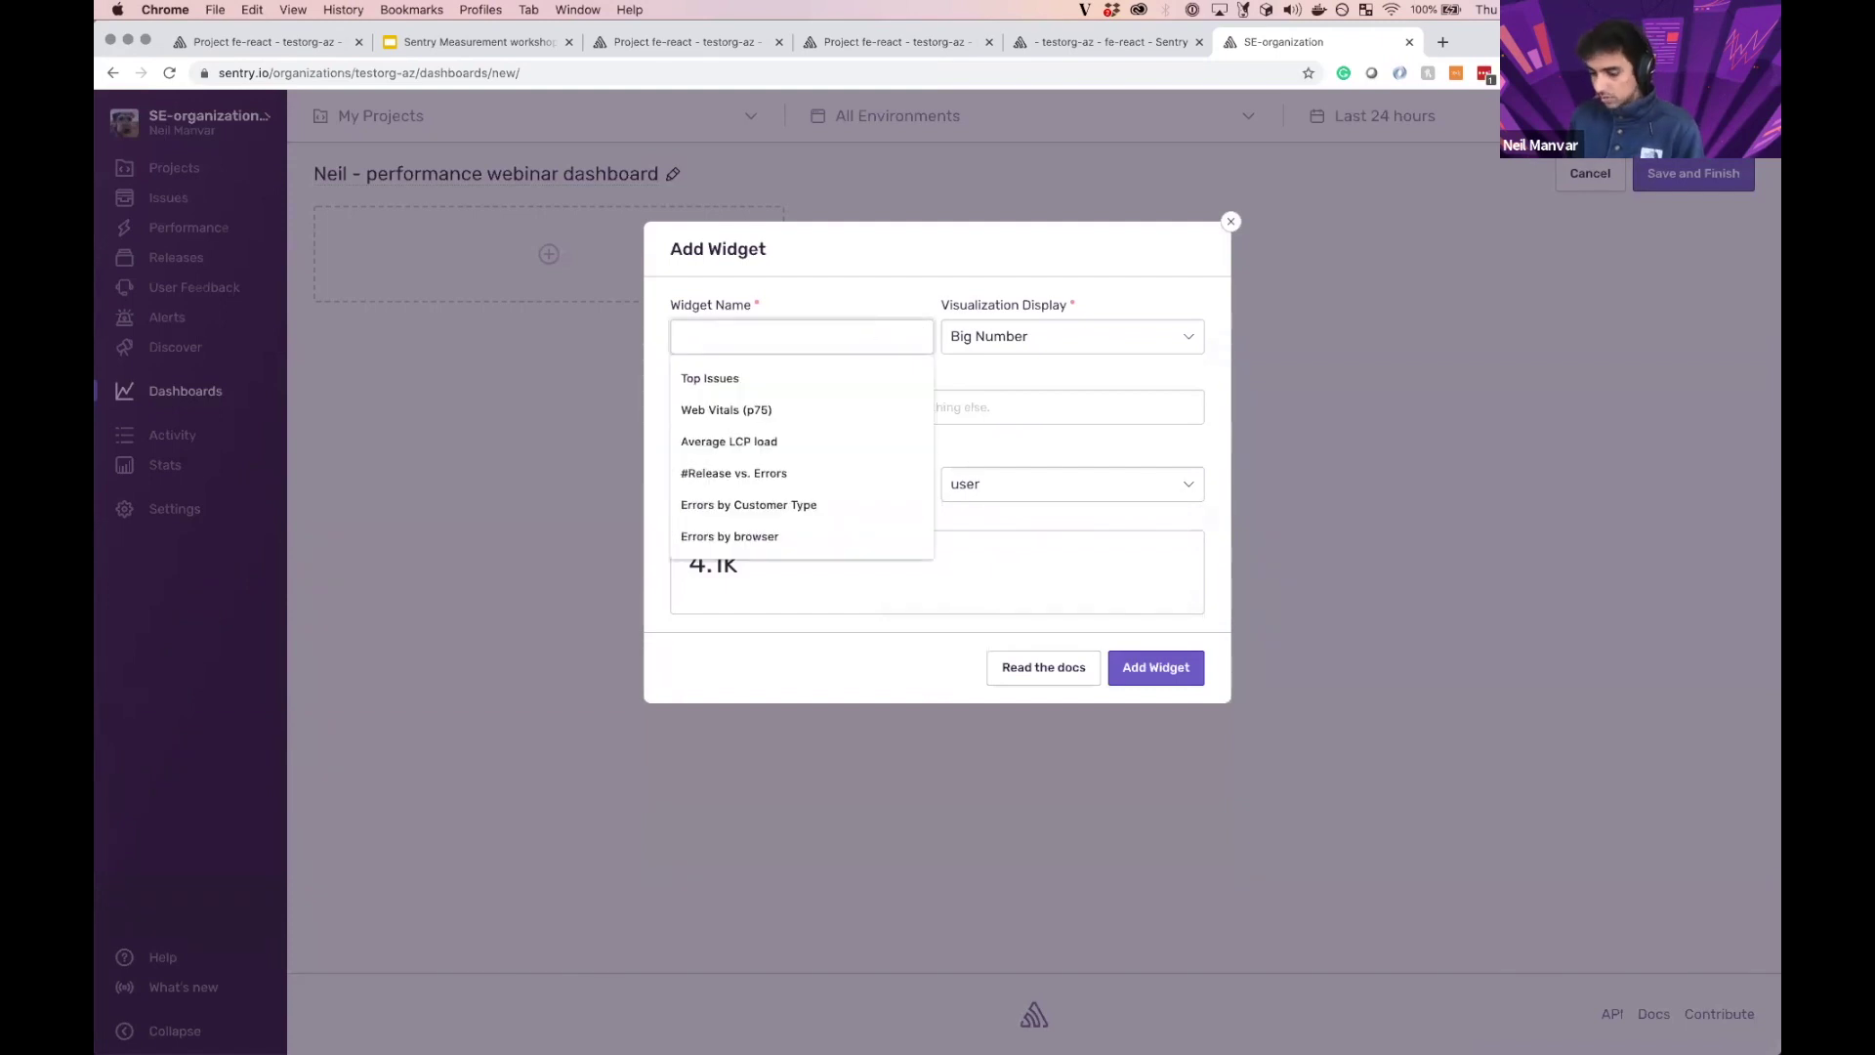
type("uniq users")
left_click(846, 375)
left_click(1173, 656)
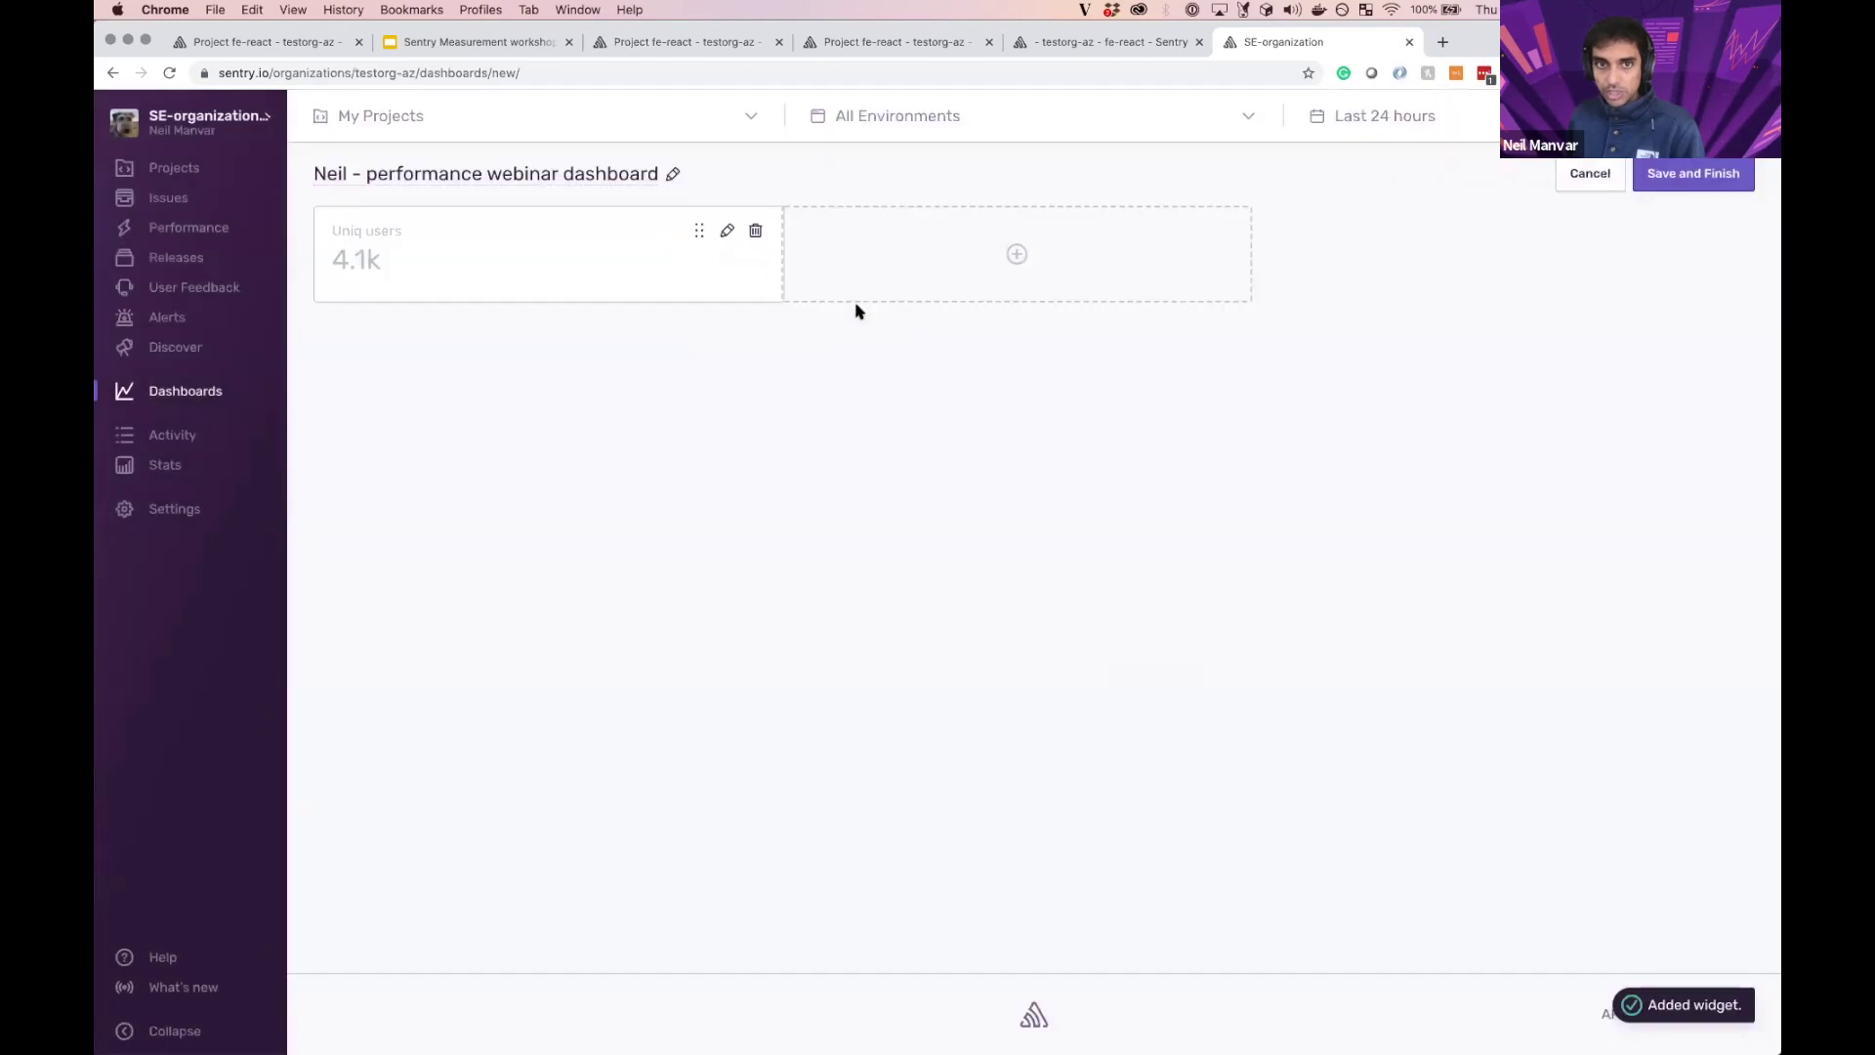
Step: Start a second widget with the Big Number display and name it "Pageload (p95)"
left_click(867, 295)
left_click(998, 352)
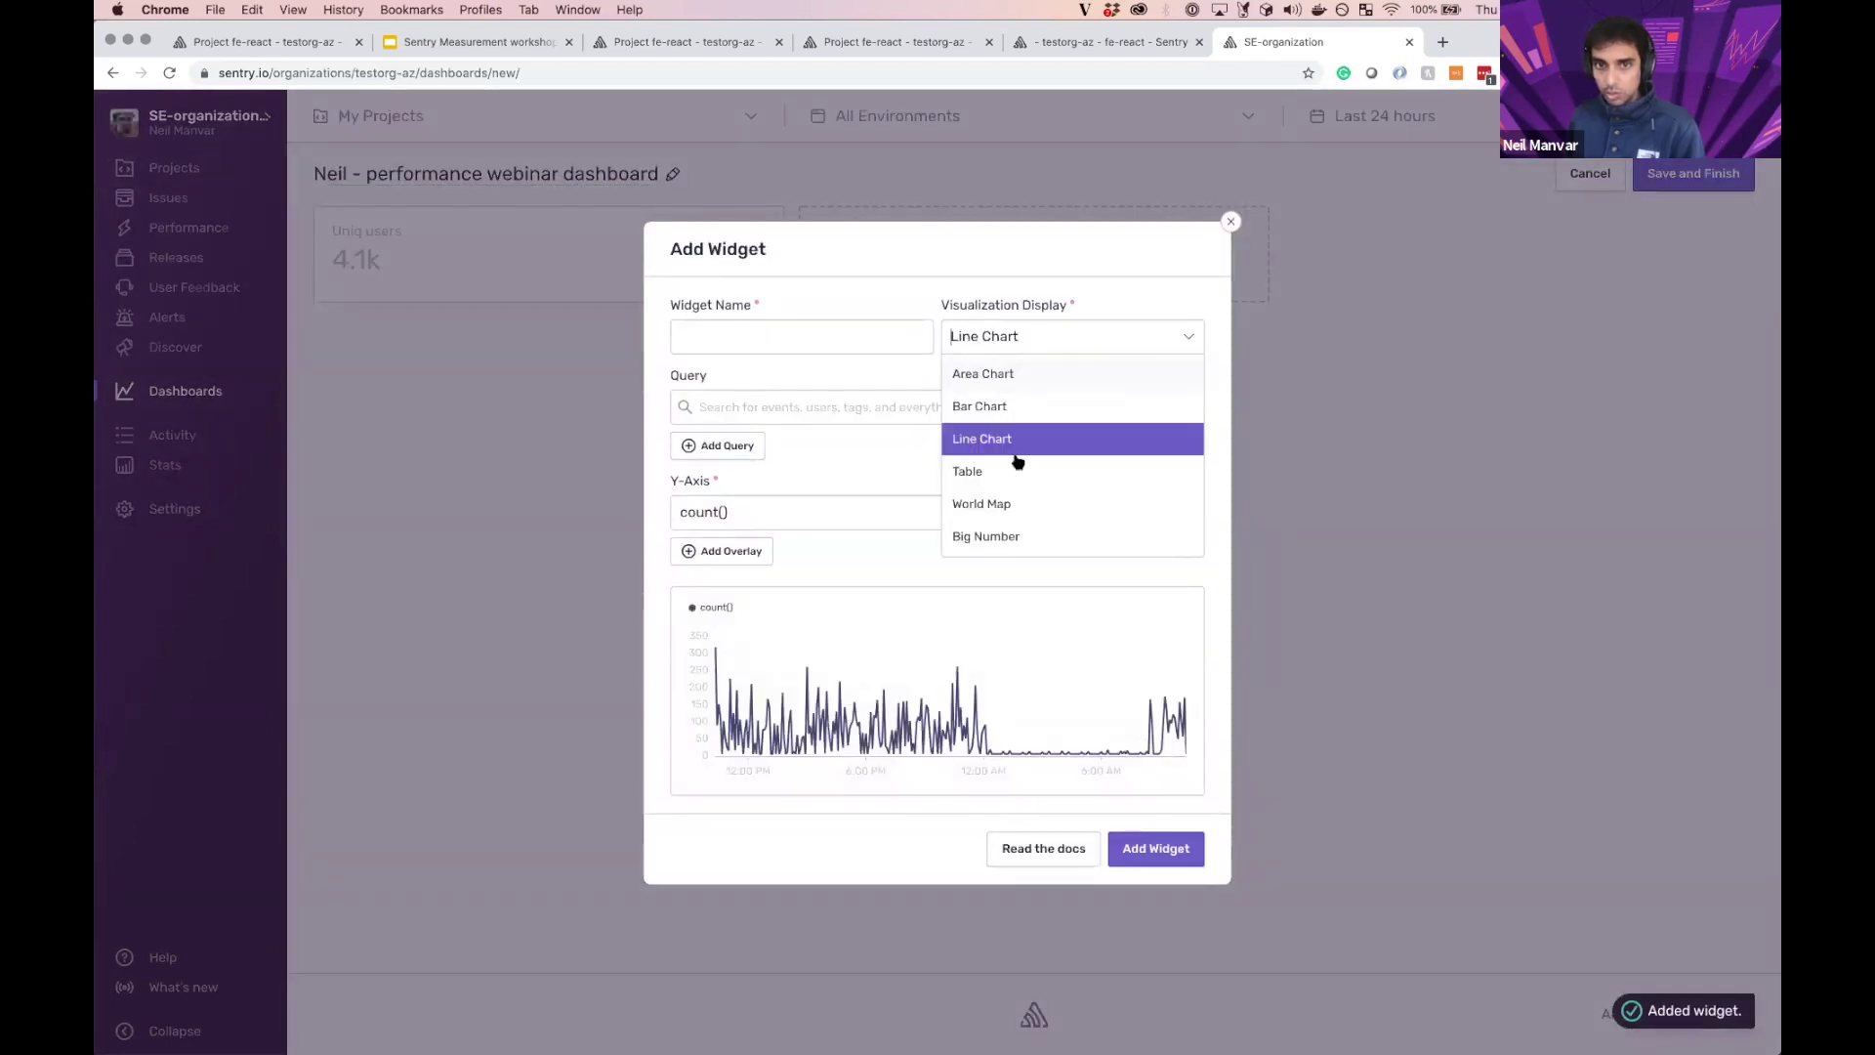
left_click(1023, 536)
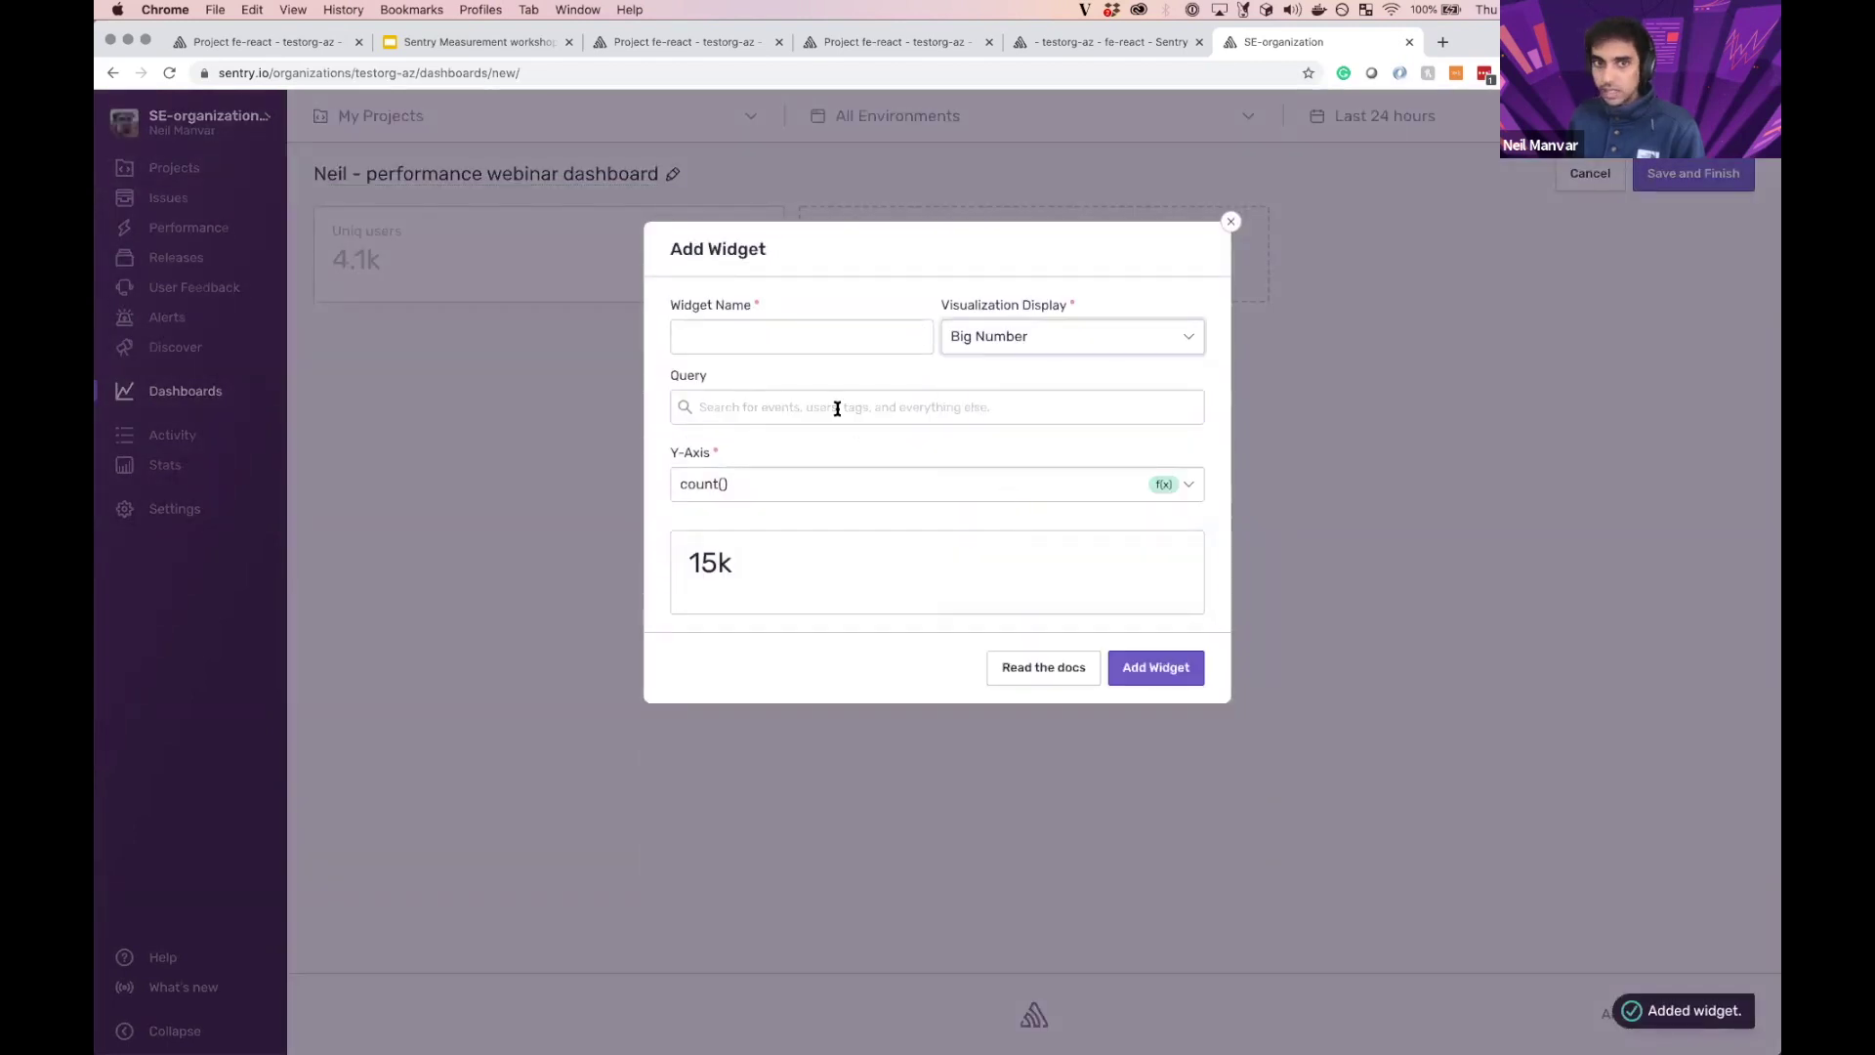
left_click(792, 334)
type("Pageload (")
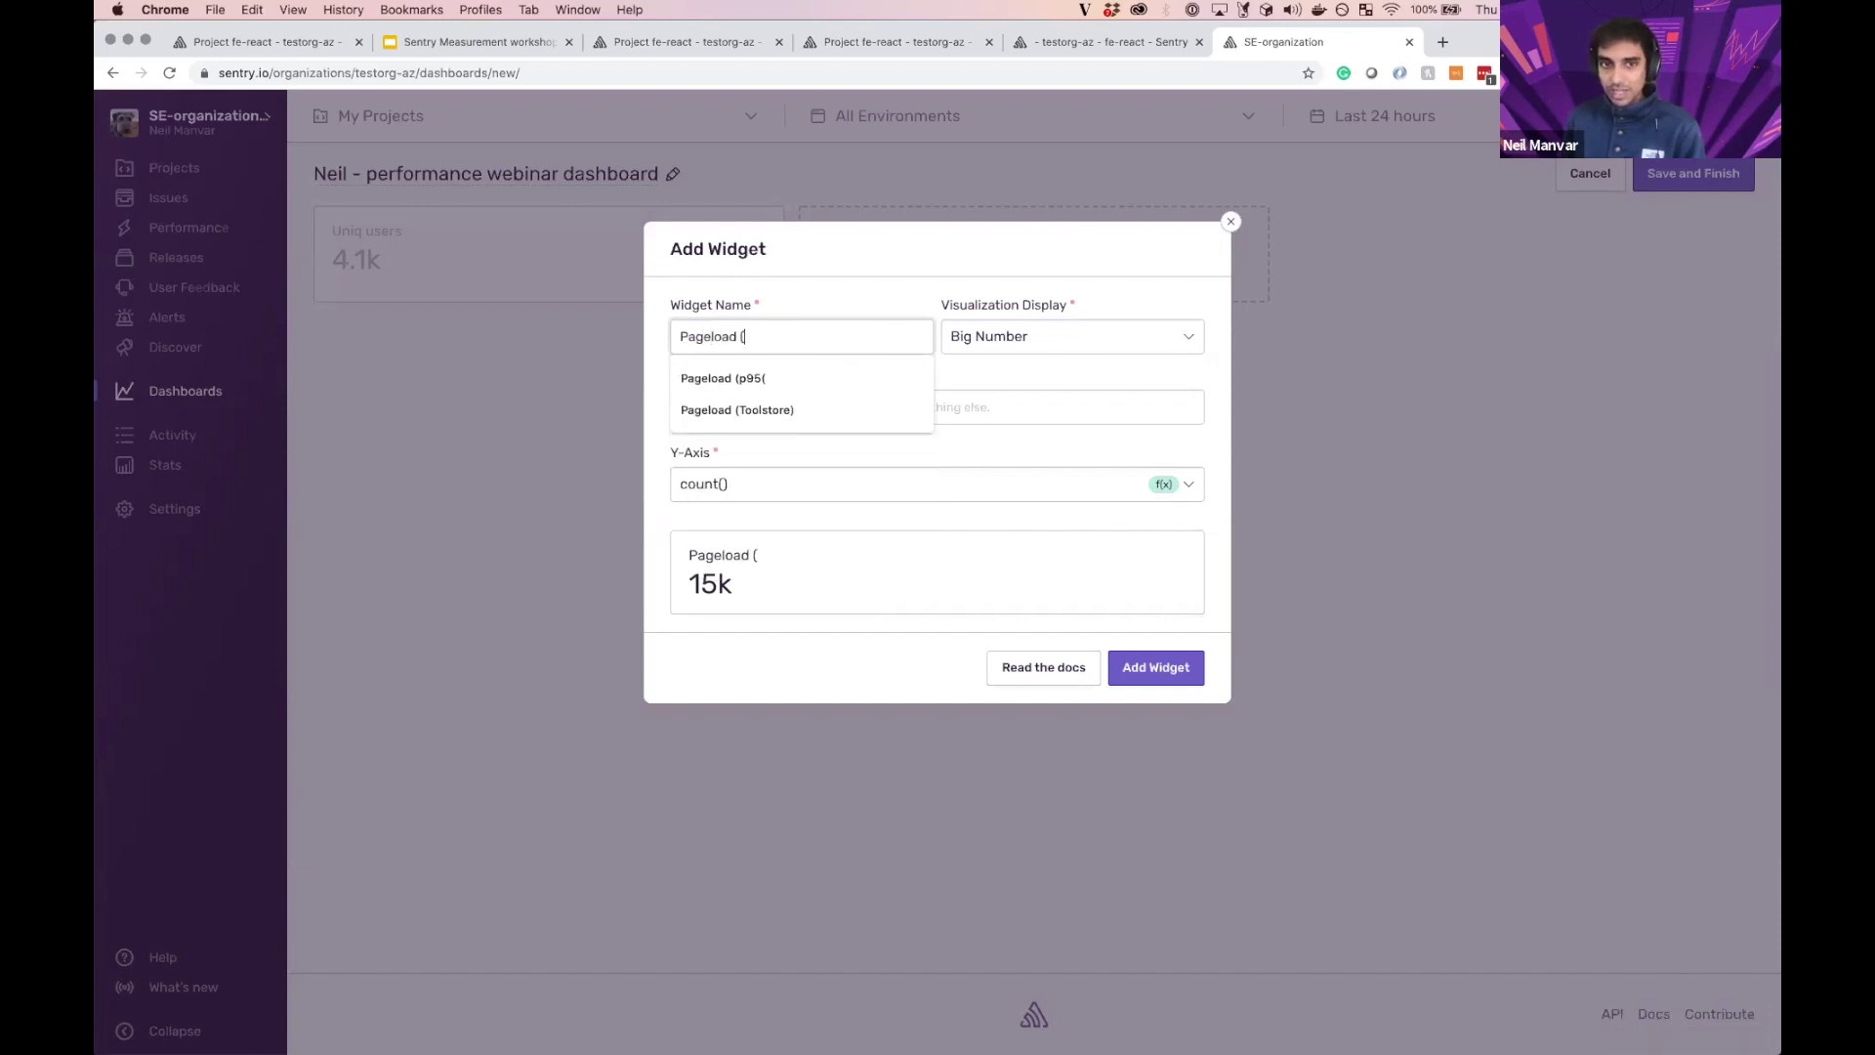
type("p95)")
key("BackSpace")
type(")")
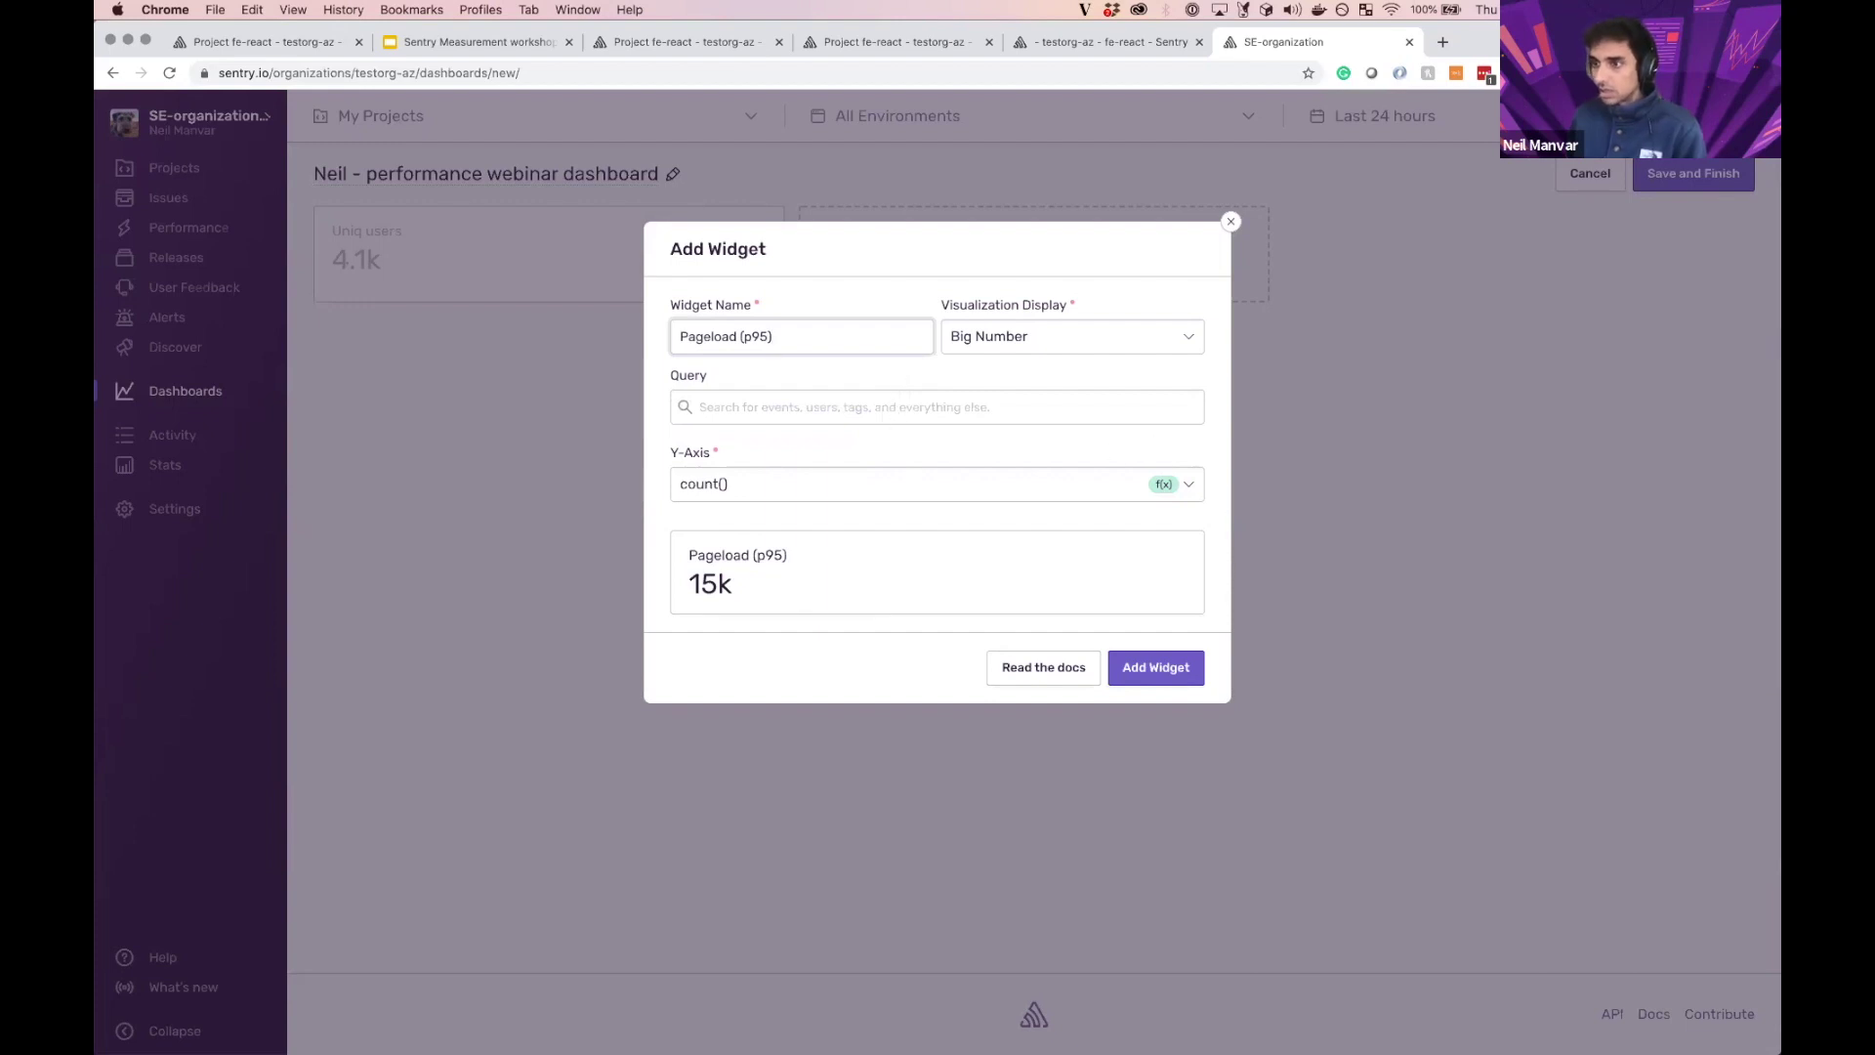
Step: Set the Pageload widget's query to transaction:/toolstore OR transaction:/
left_click(976, 426)
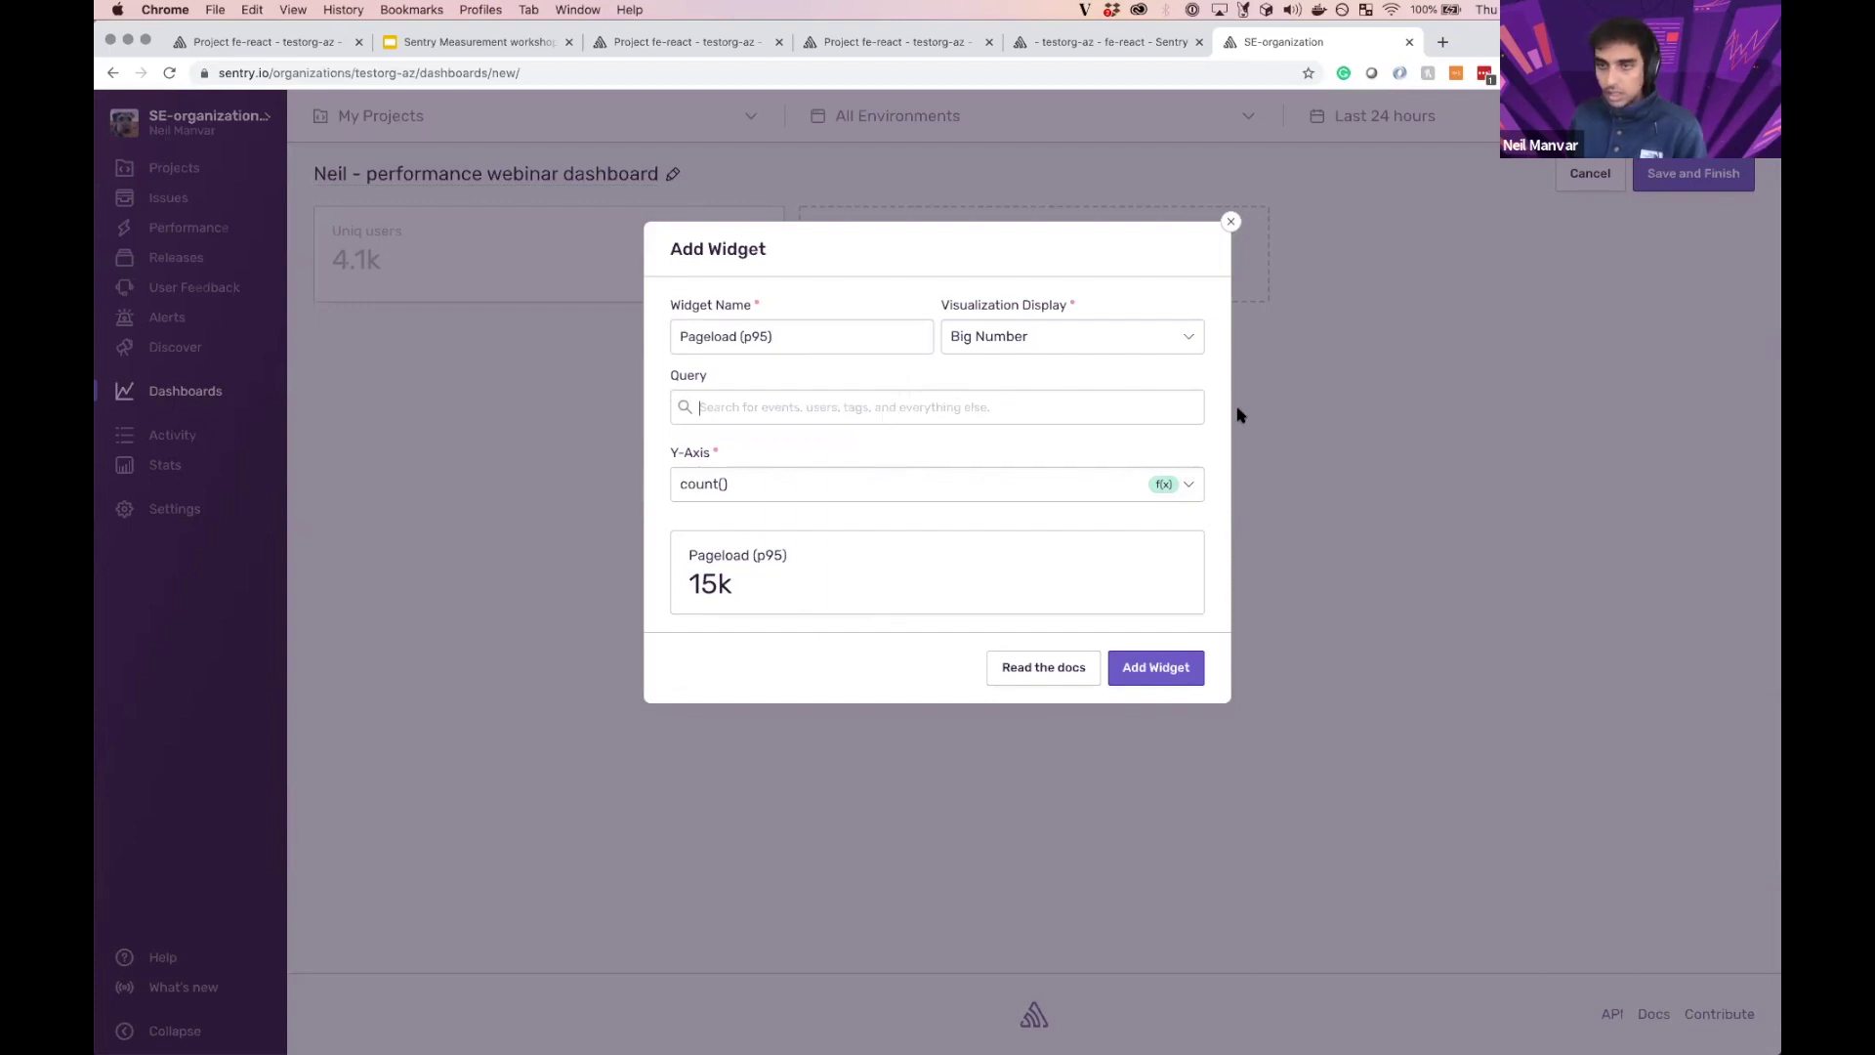
left_click(737, 411)
type("tra")
left_click(812, 504)
type("/to")
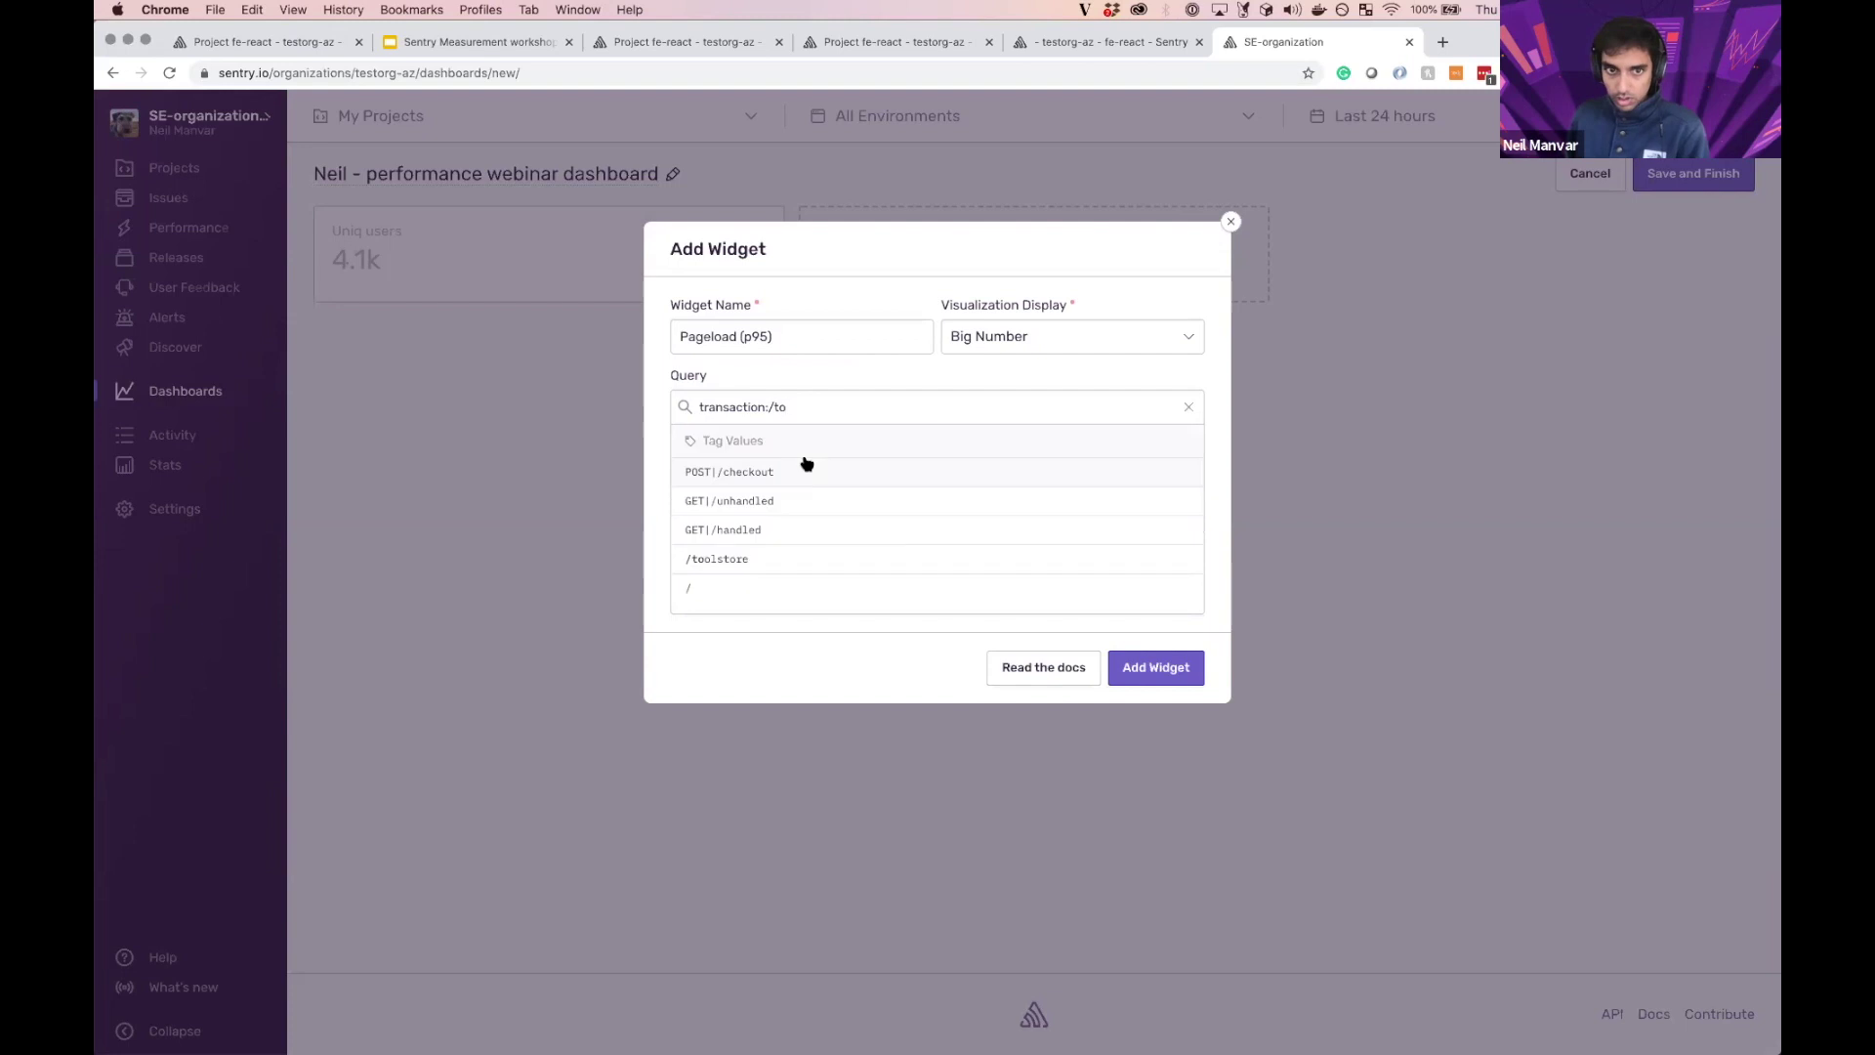
left_click(766, 559)
type("t")
key("BackSpace")
type("OR t")
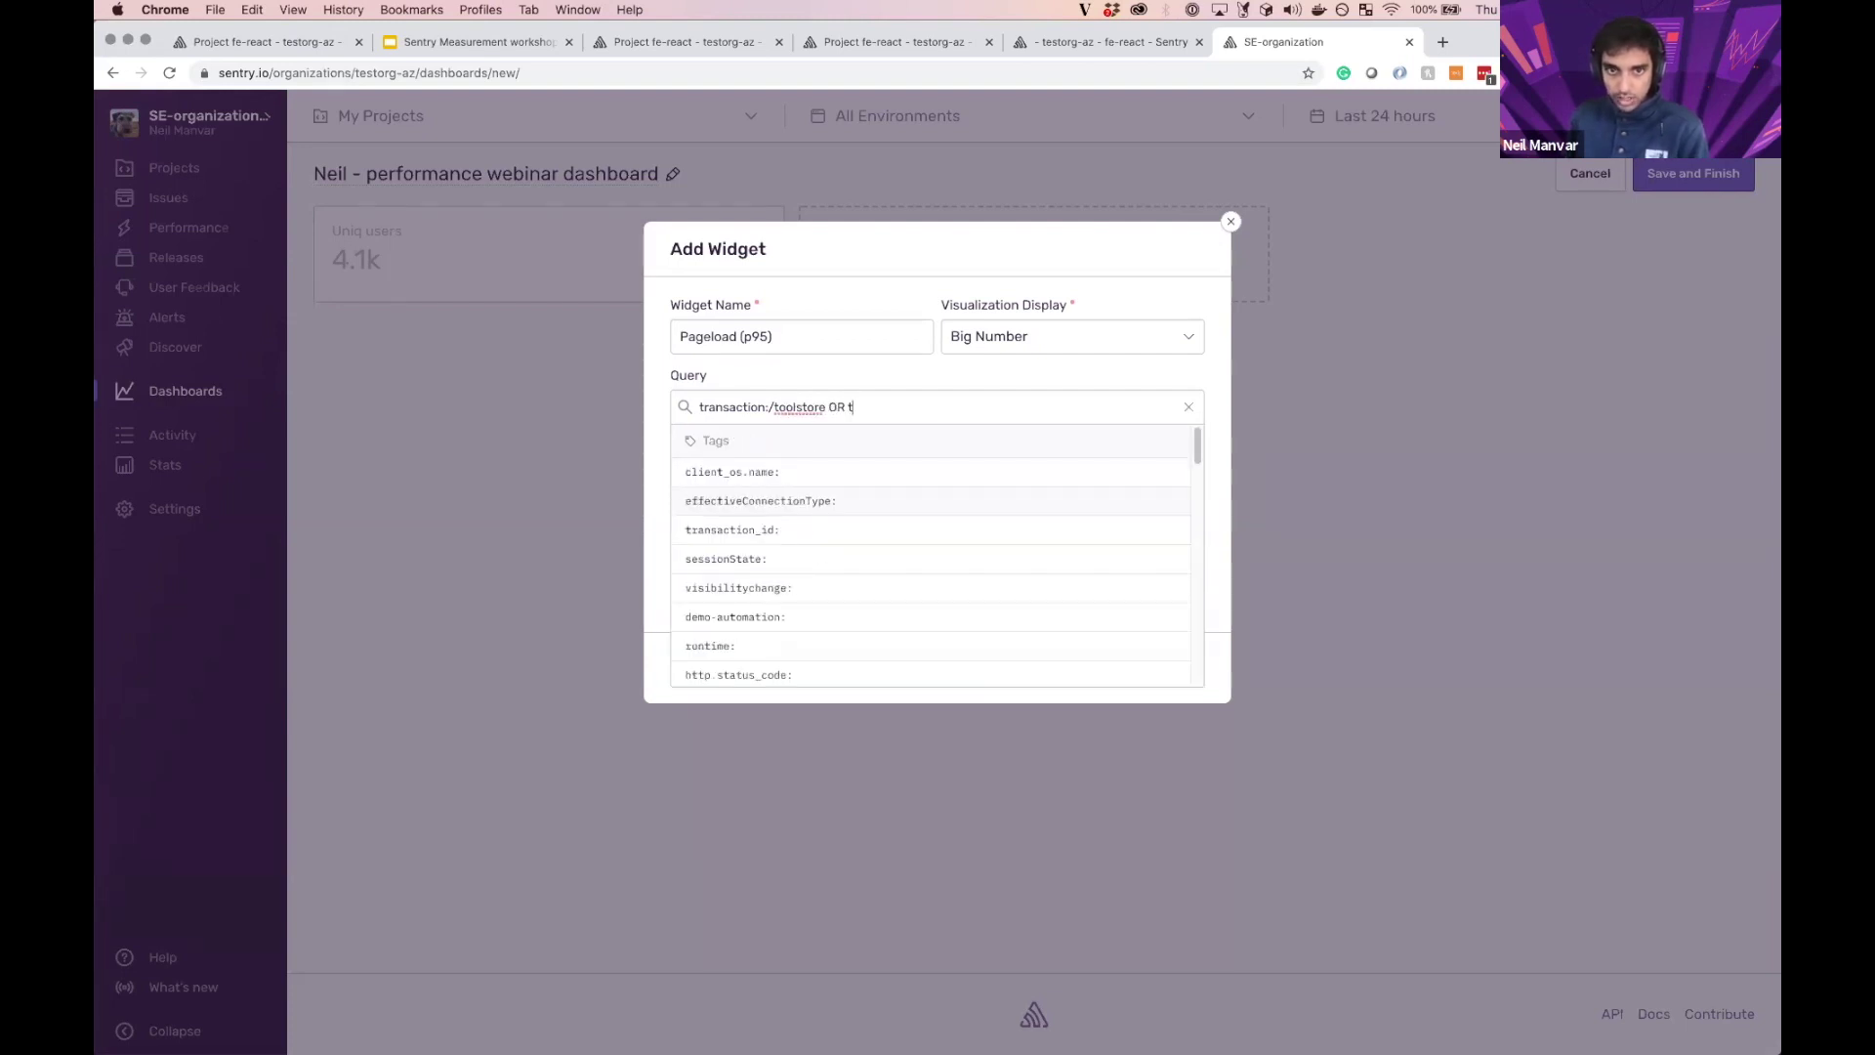
type("ransact")
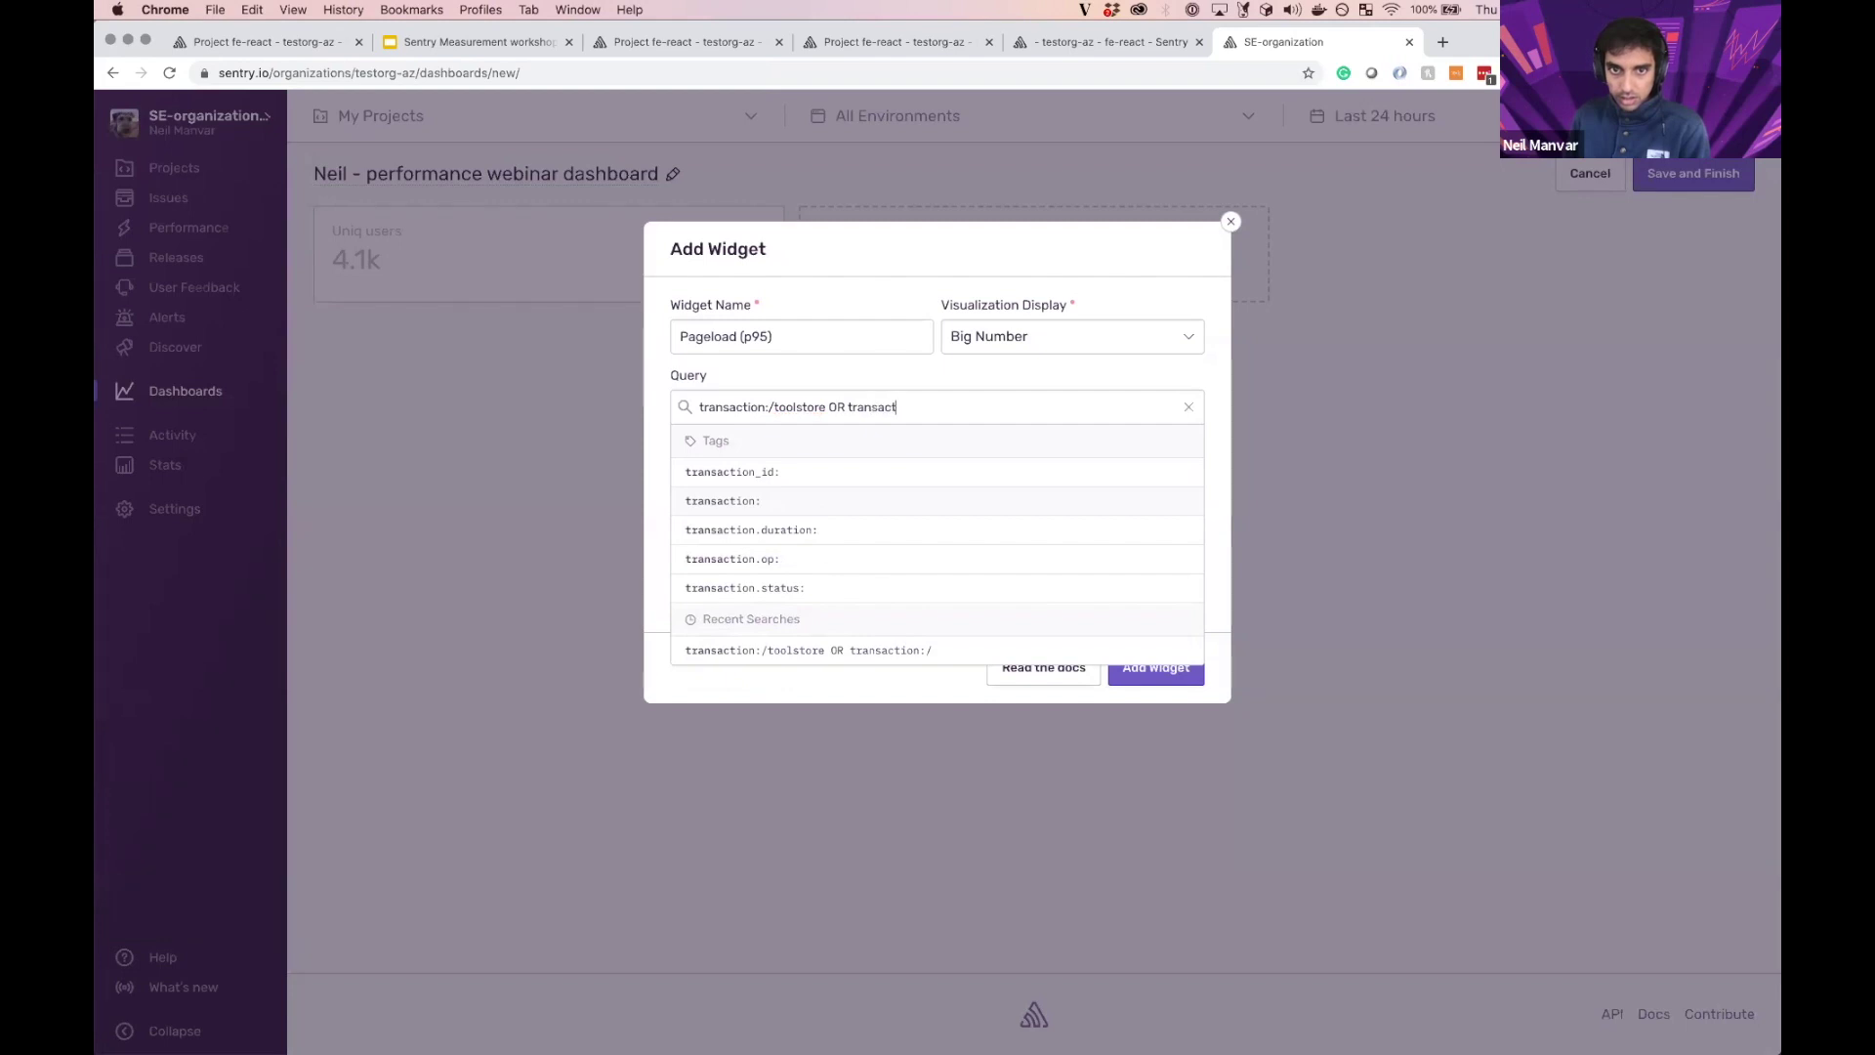
type("ion:/")
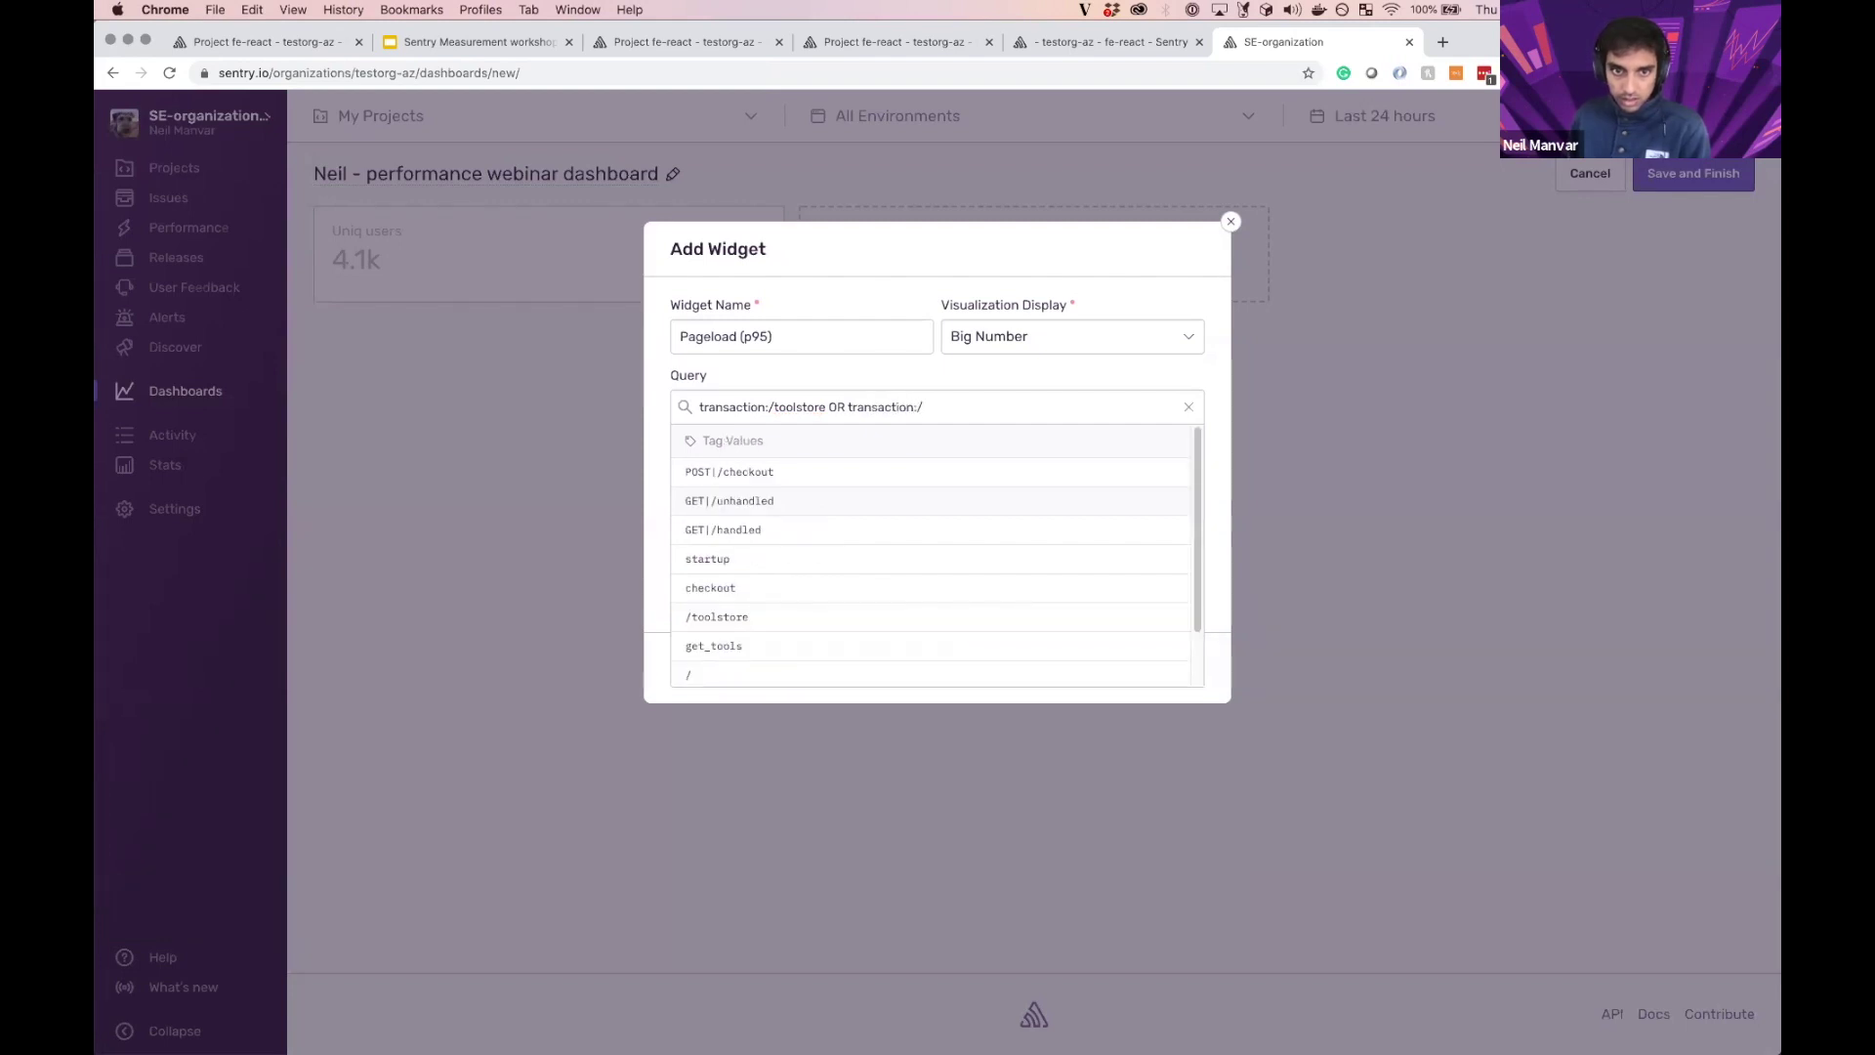
left_click(753, 675)
left_click(872, 387)
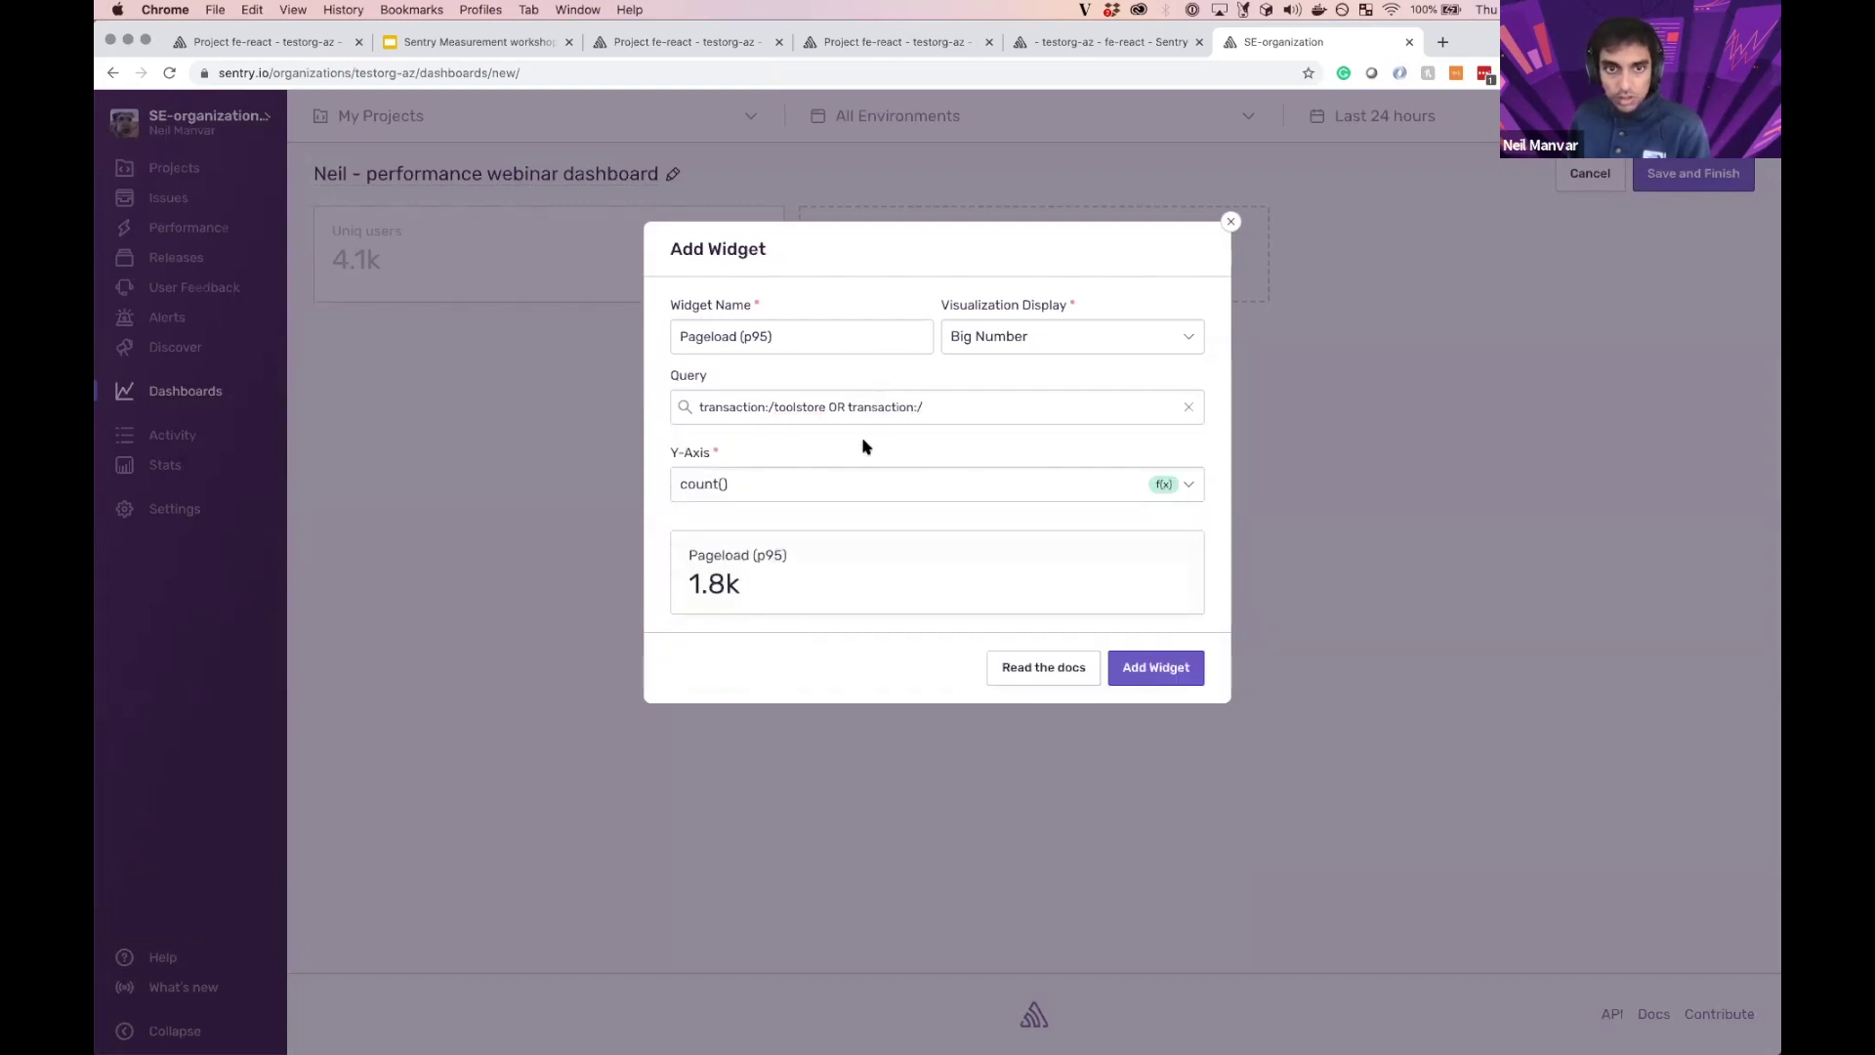
Step: Set the Pageload widget's Y-axis to p95 of transaction.duration and add the widget to the dashboard
left_click(868, 479)
type("p95")
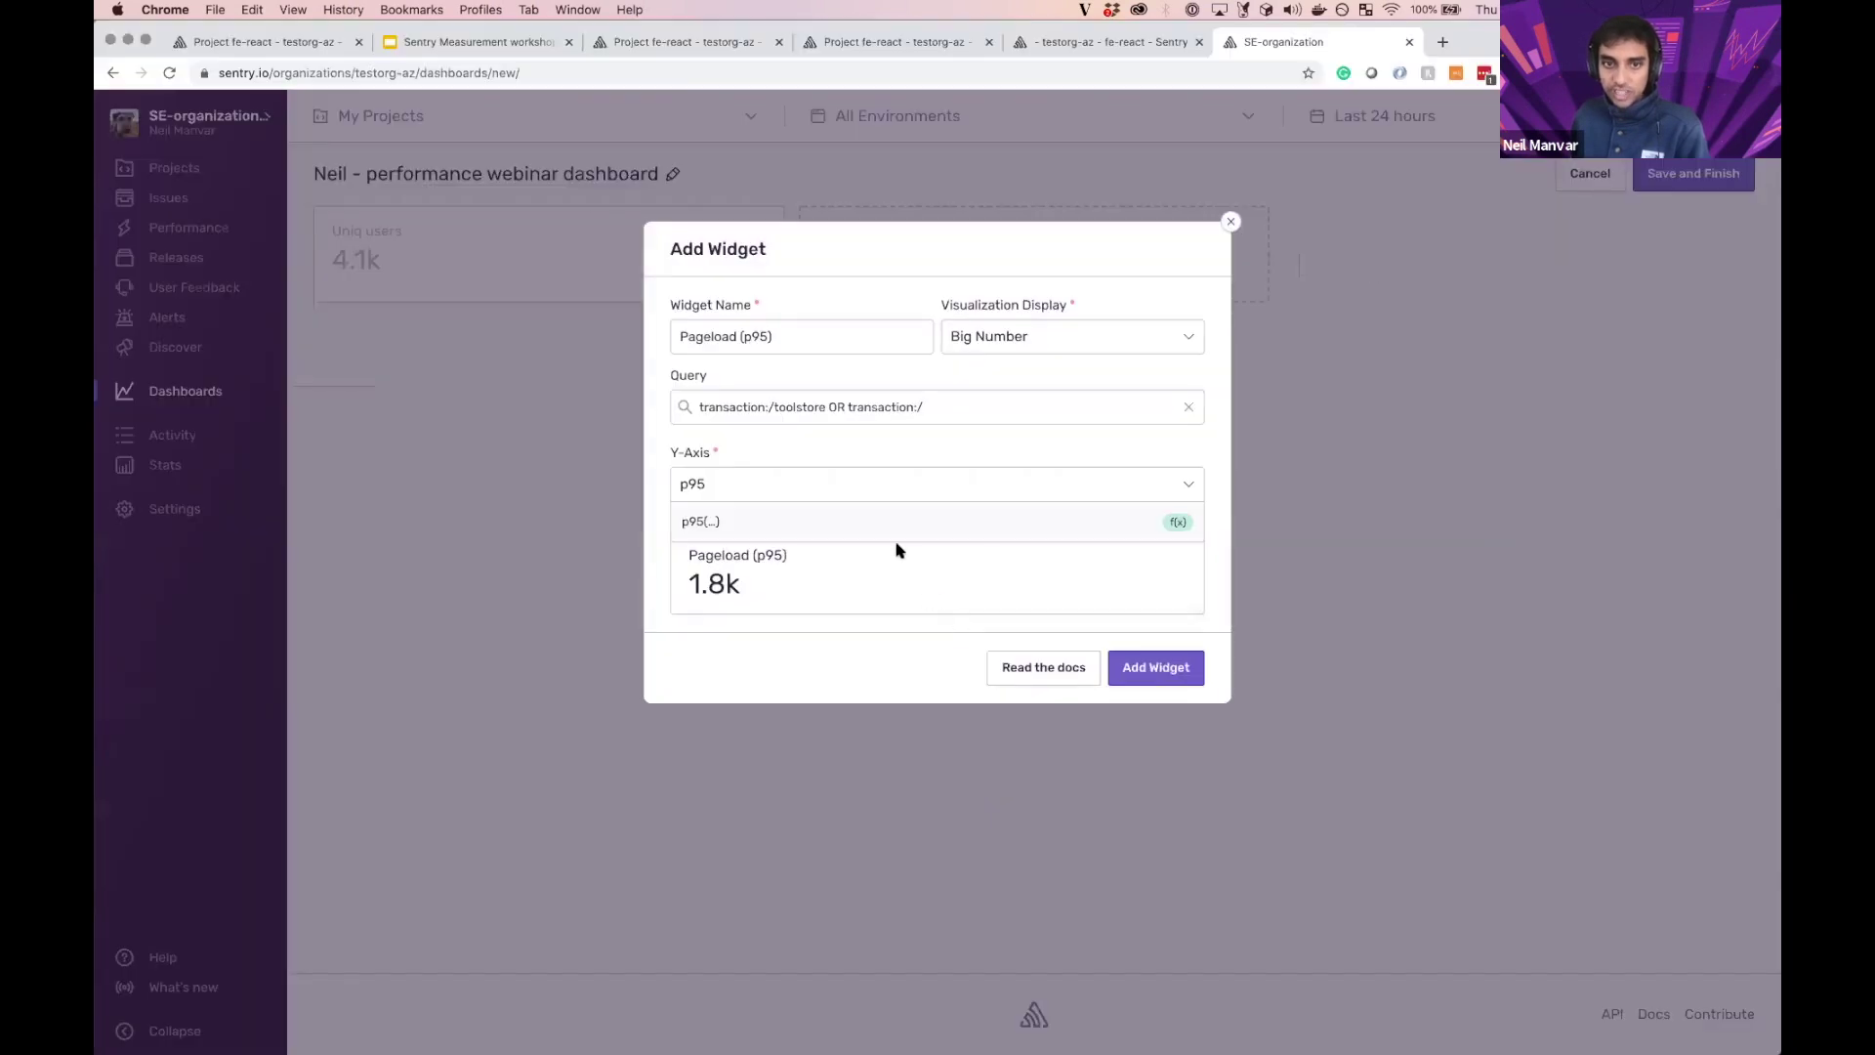
left_click(888, 522)
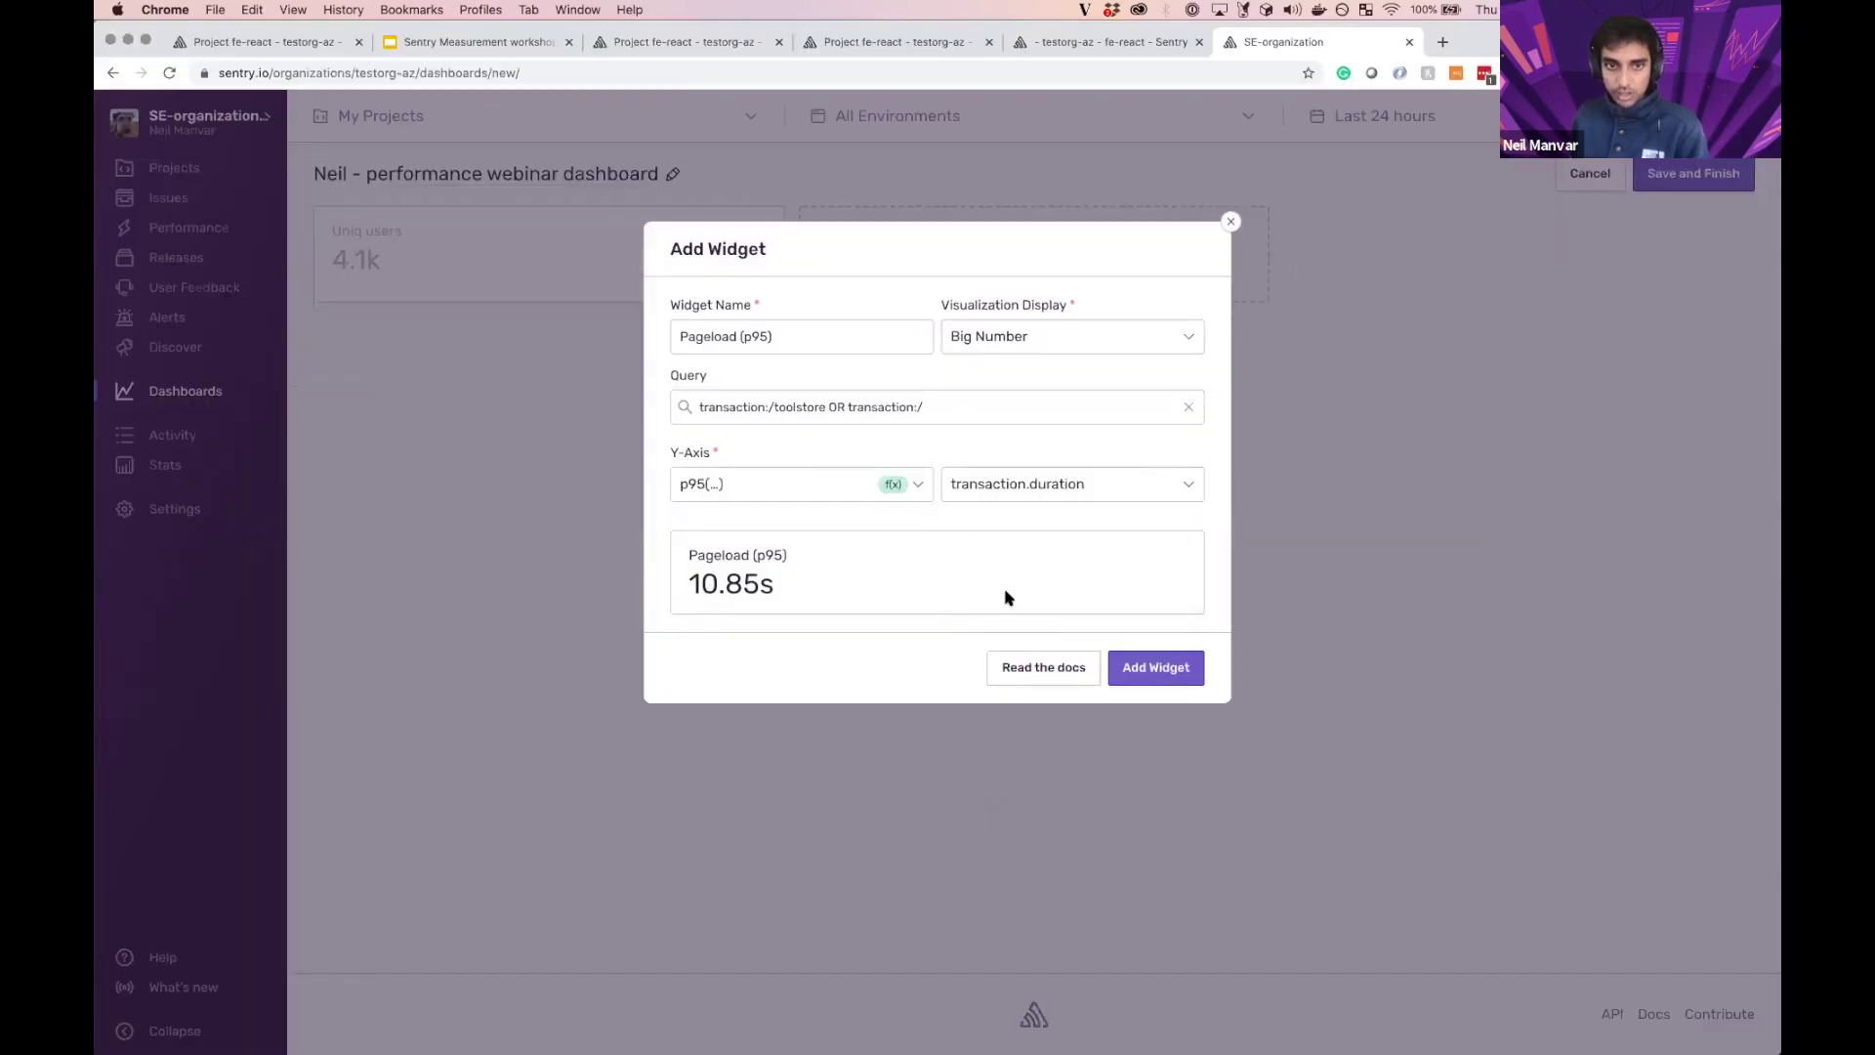
left_click(1133, 662)
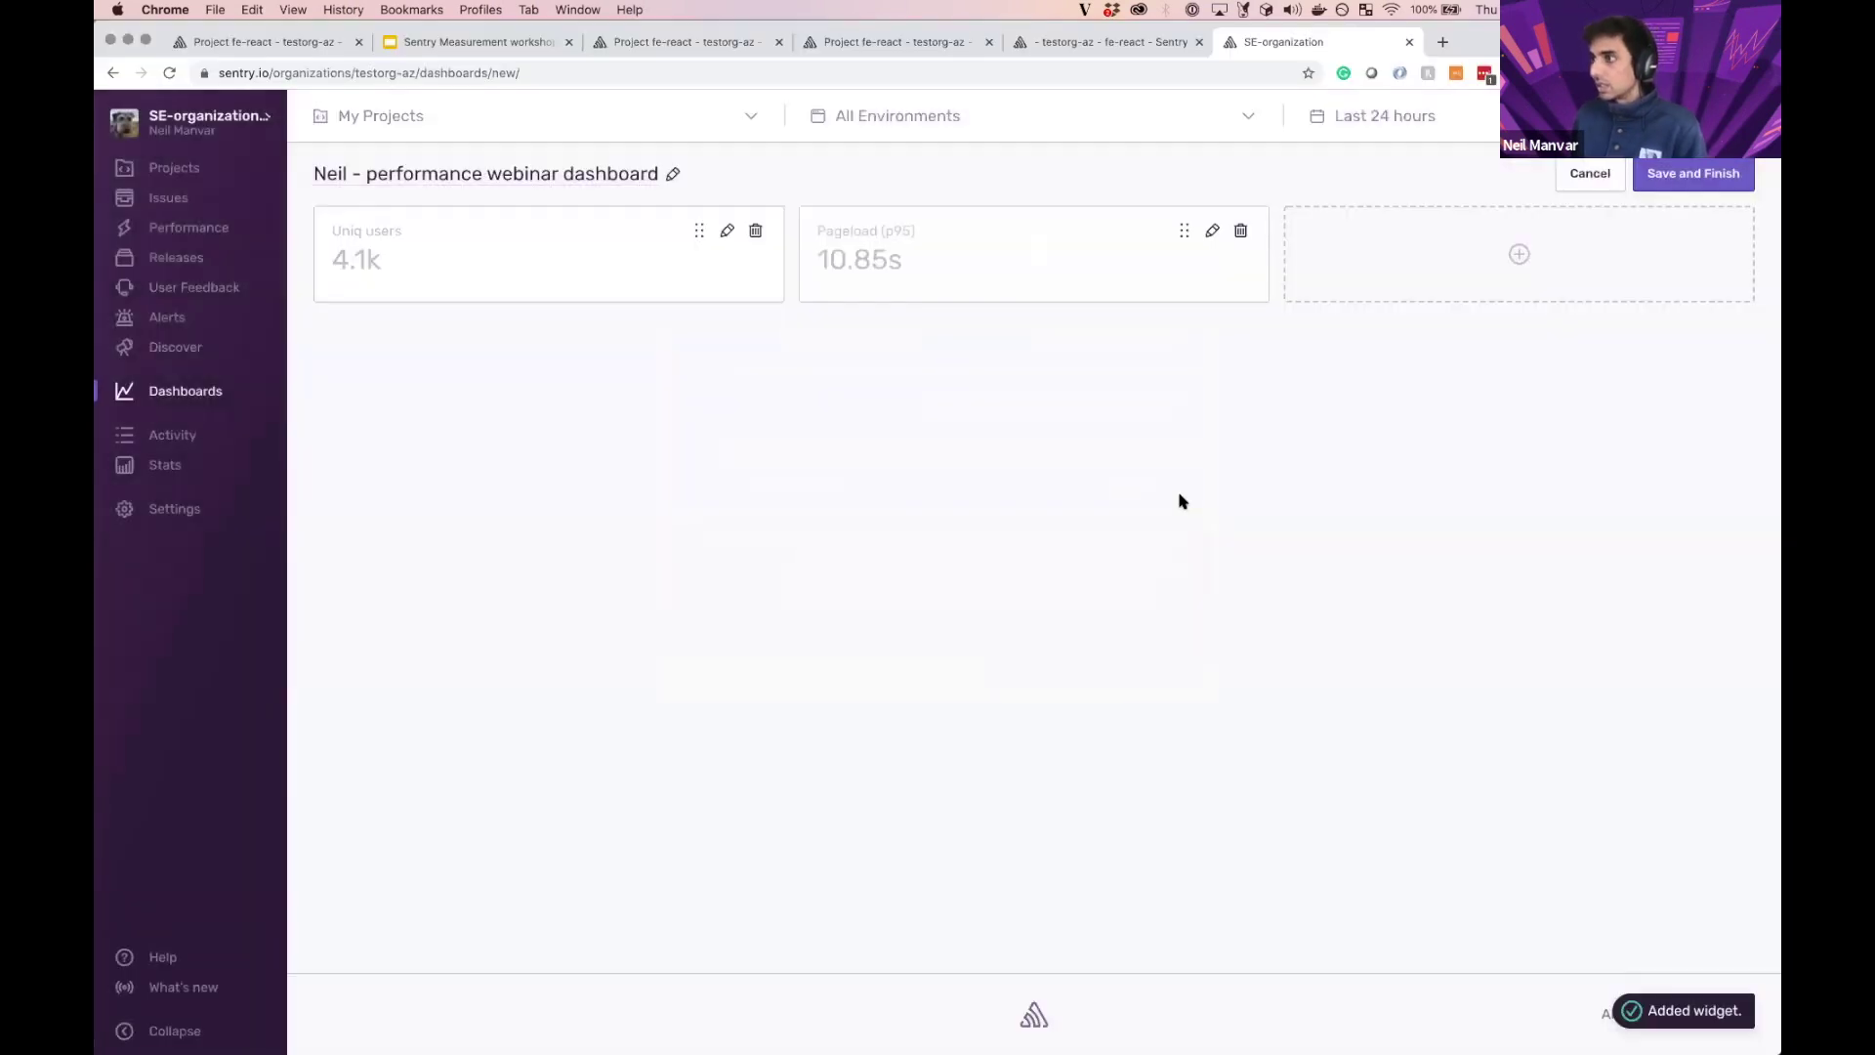
Step: Start a third widget named "Avg LCP load" with the Big Number display
left_click(1485, 252)
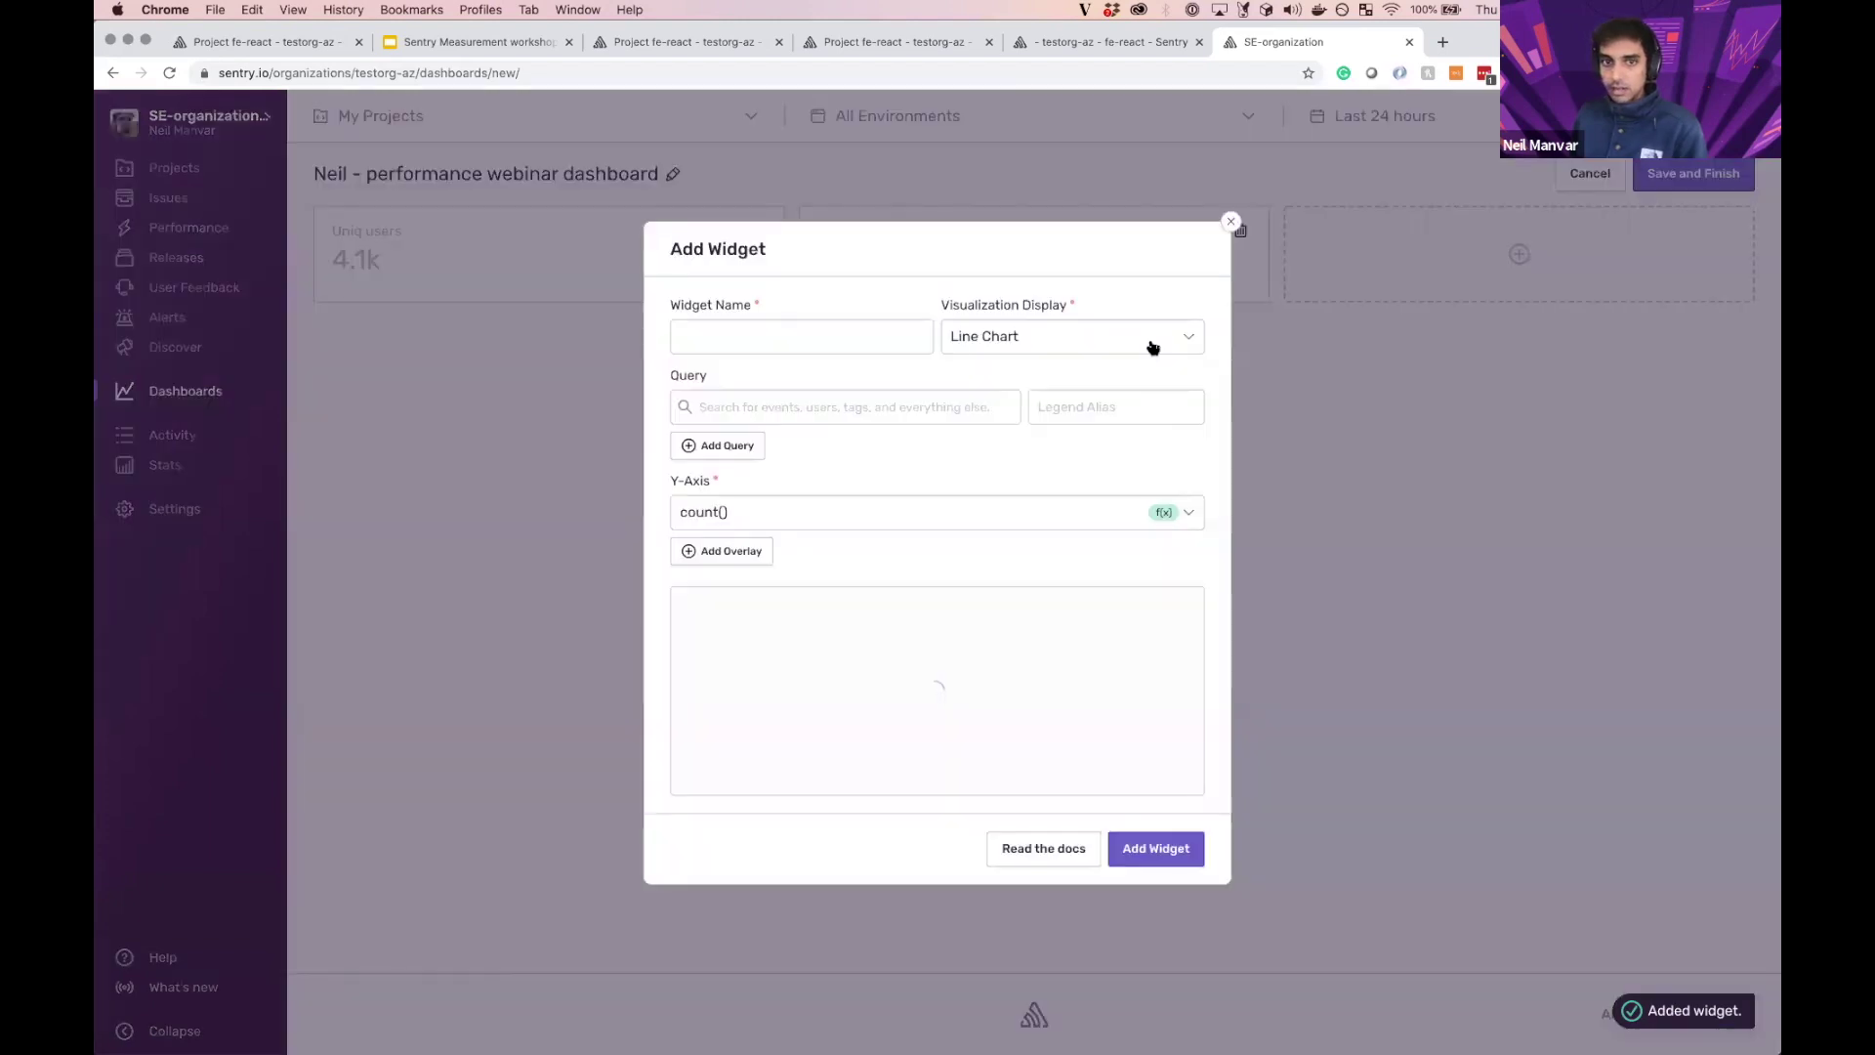
type("Avg LCP load")
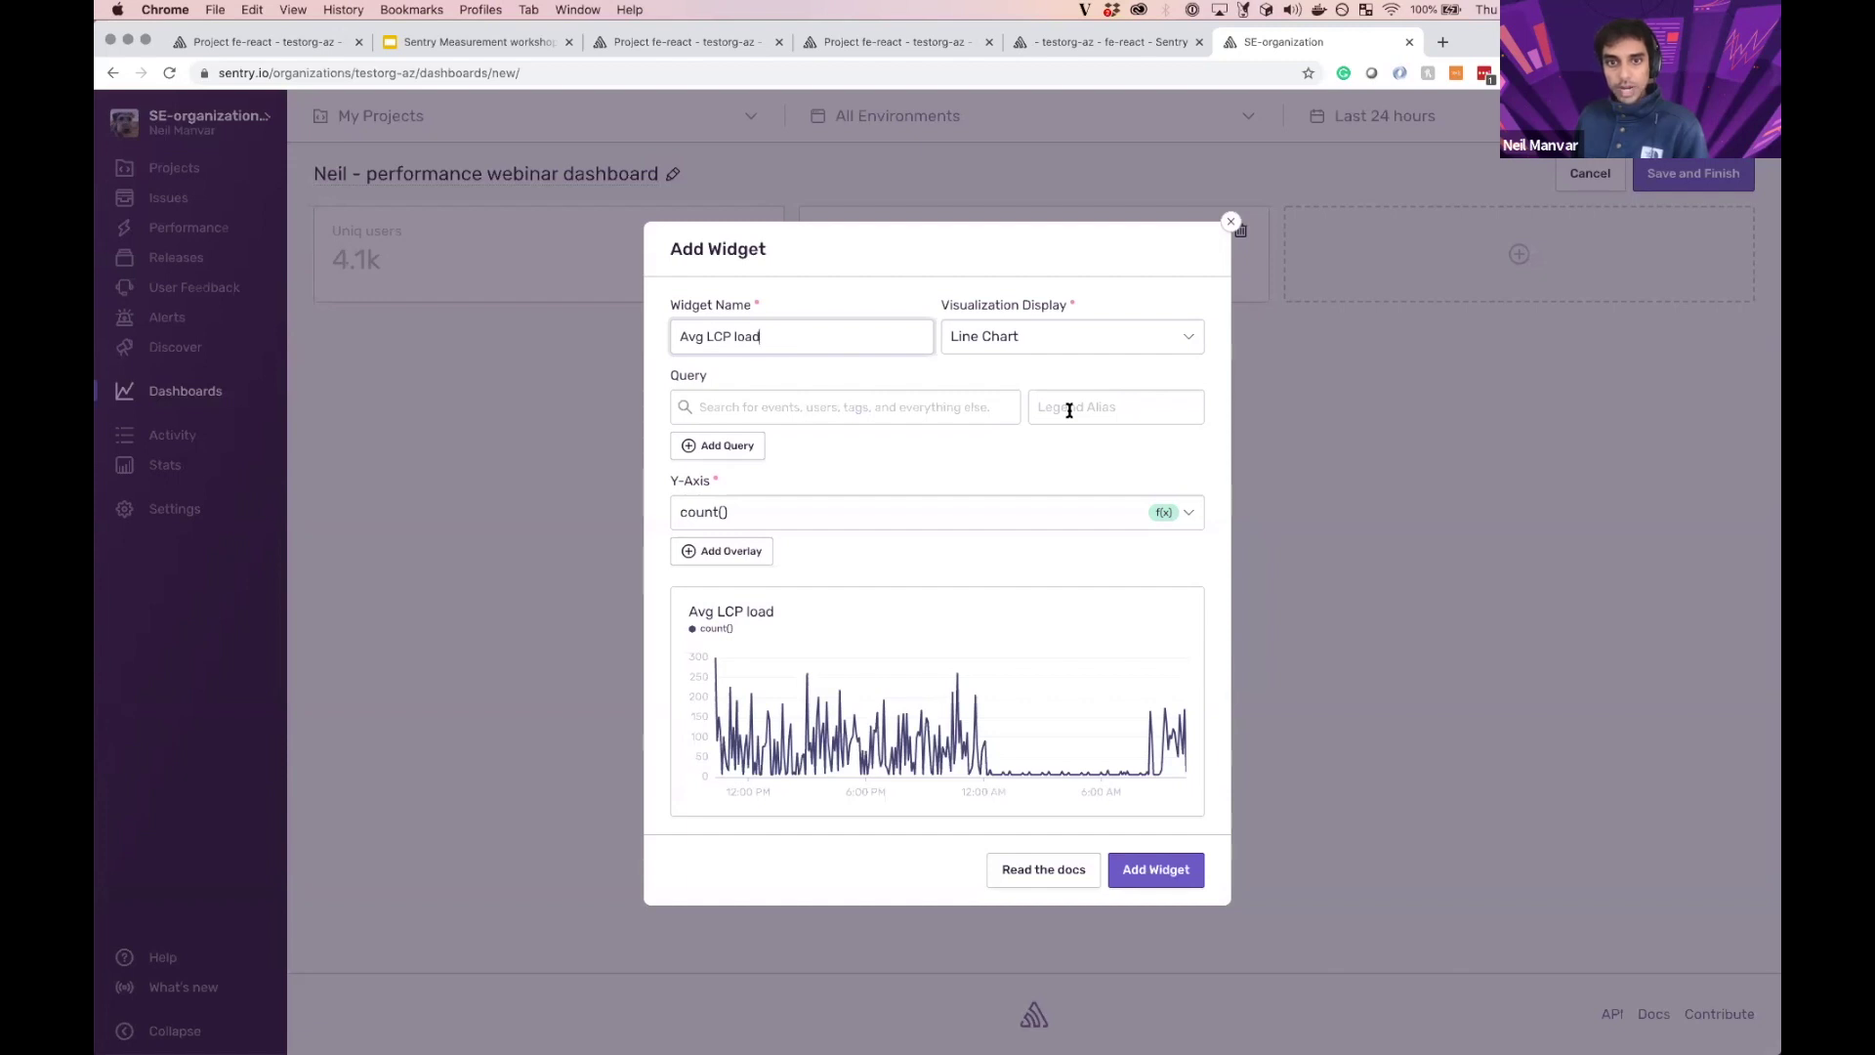
left_click(1050, 336)
left_click(1078, 536)
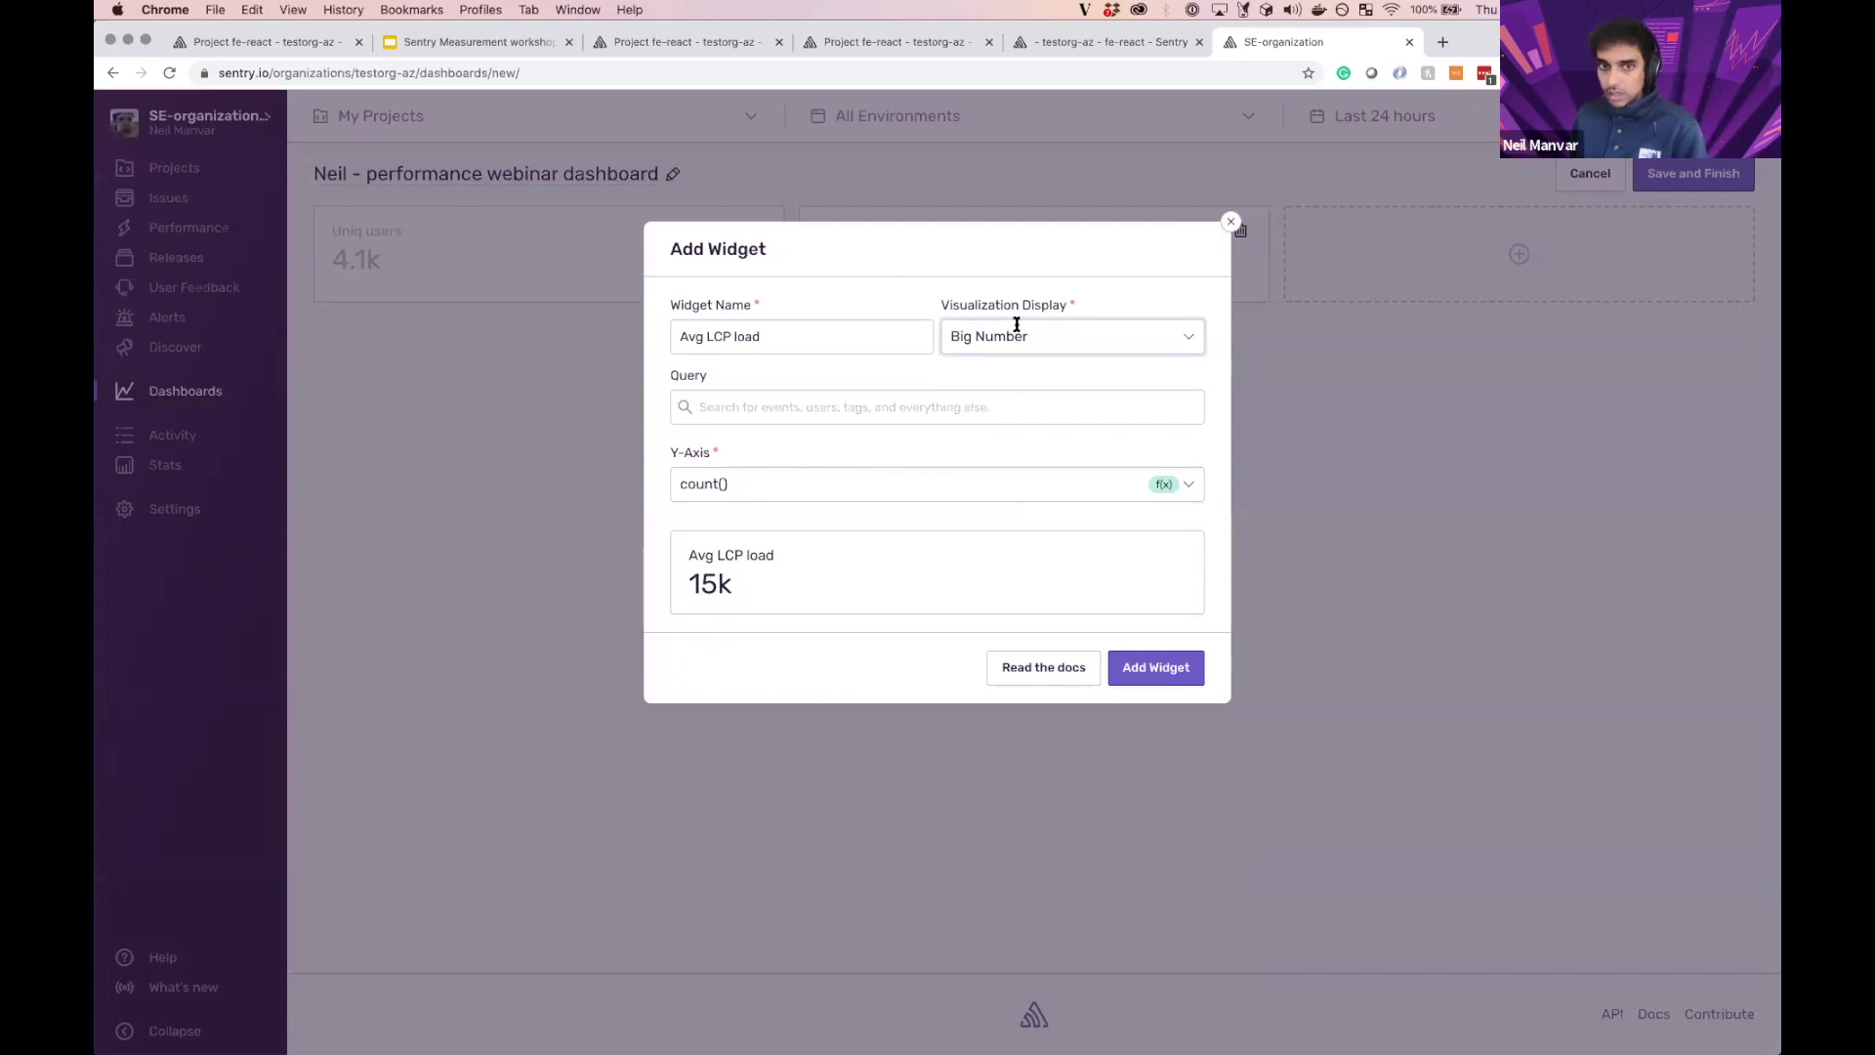
left_click(908, 484)
type("mea")
key("BackSpace")
key("BackSpace")
key("BackSpace")
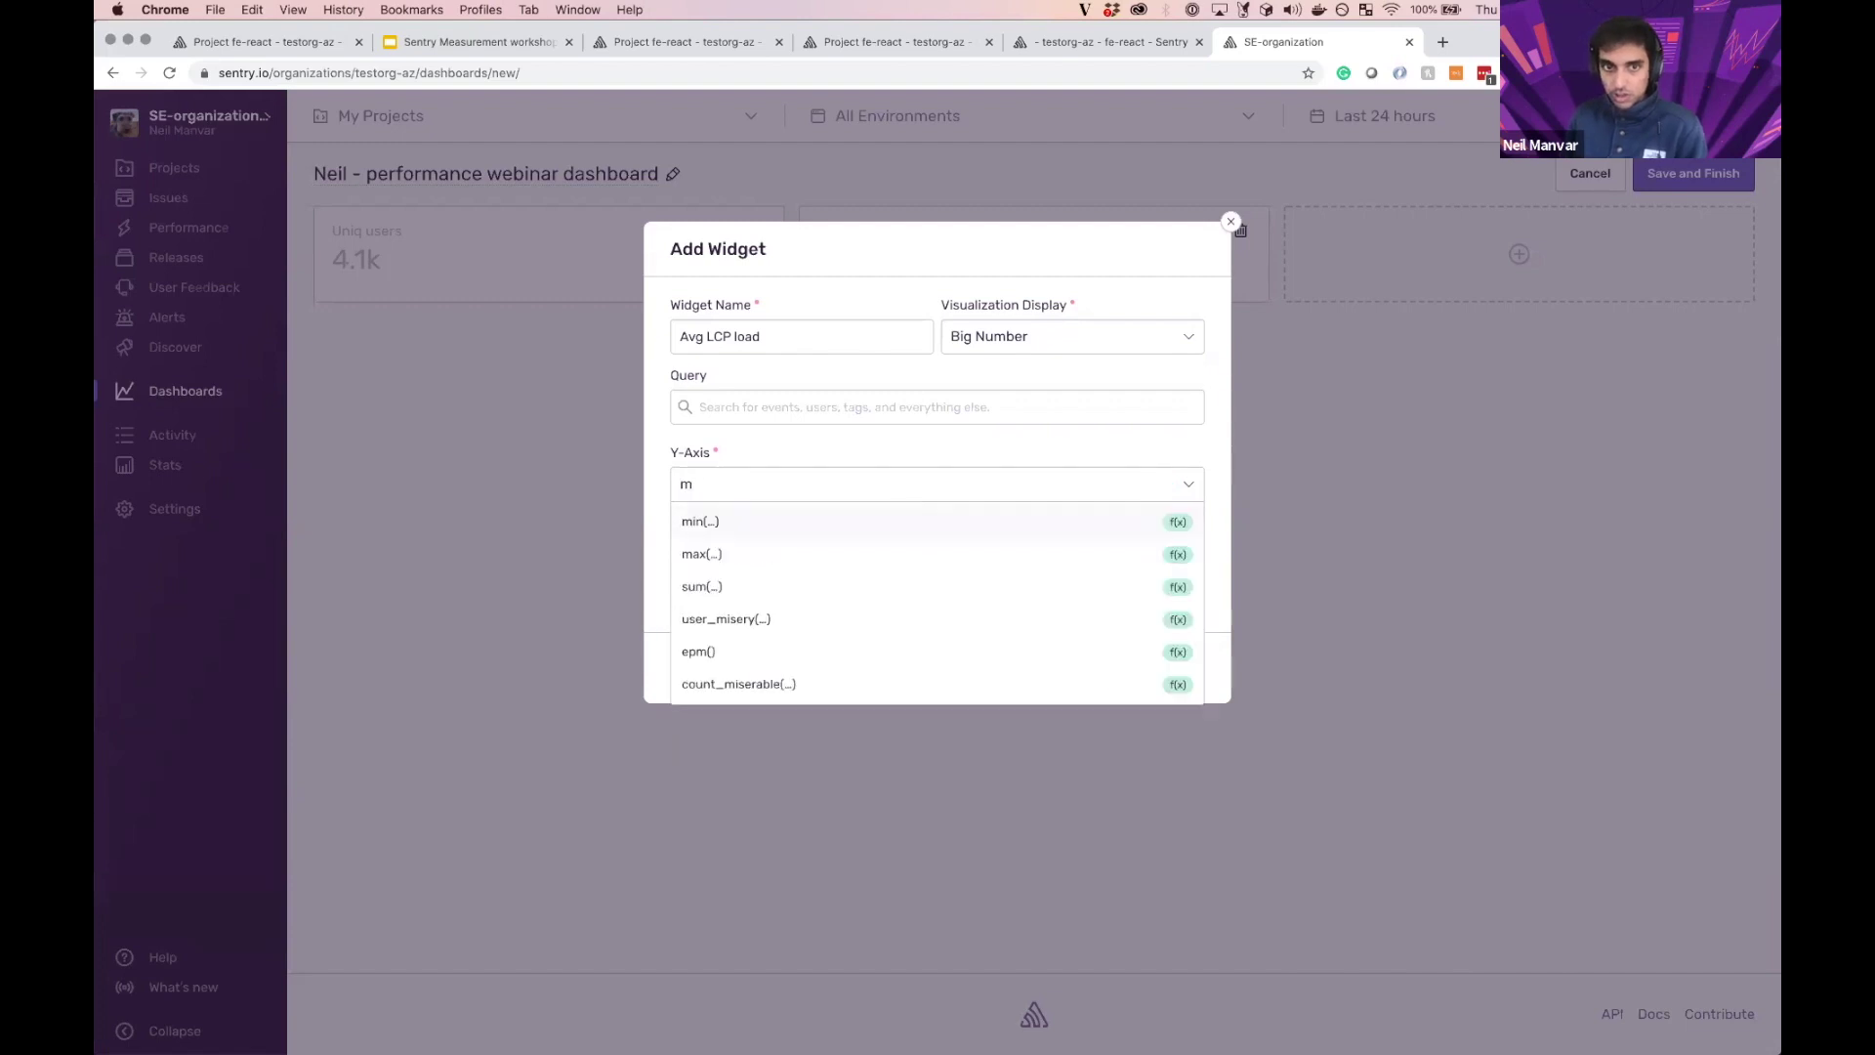
key("super+Tab")
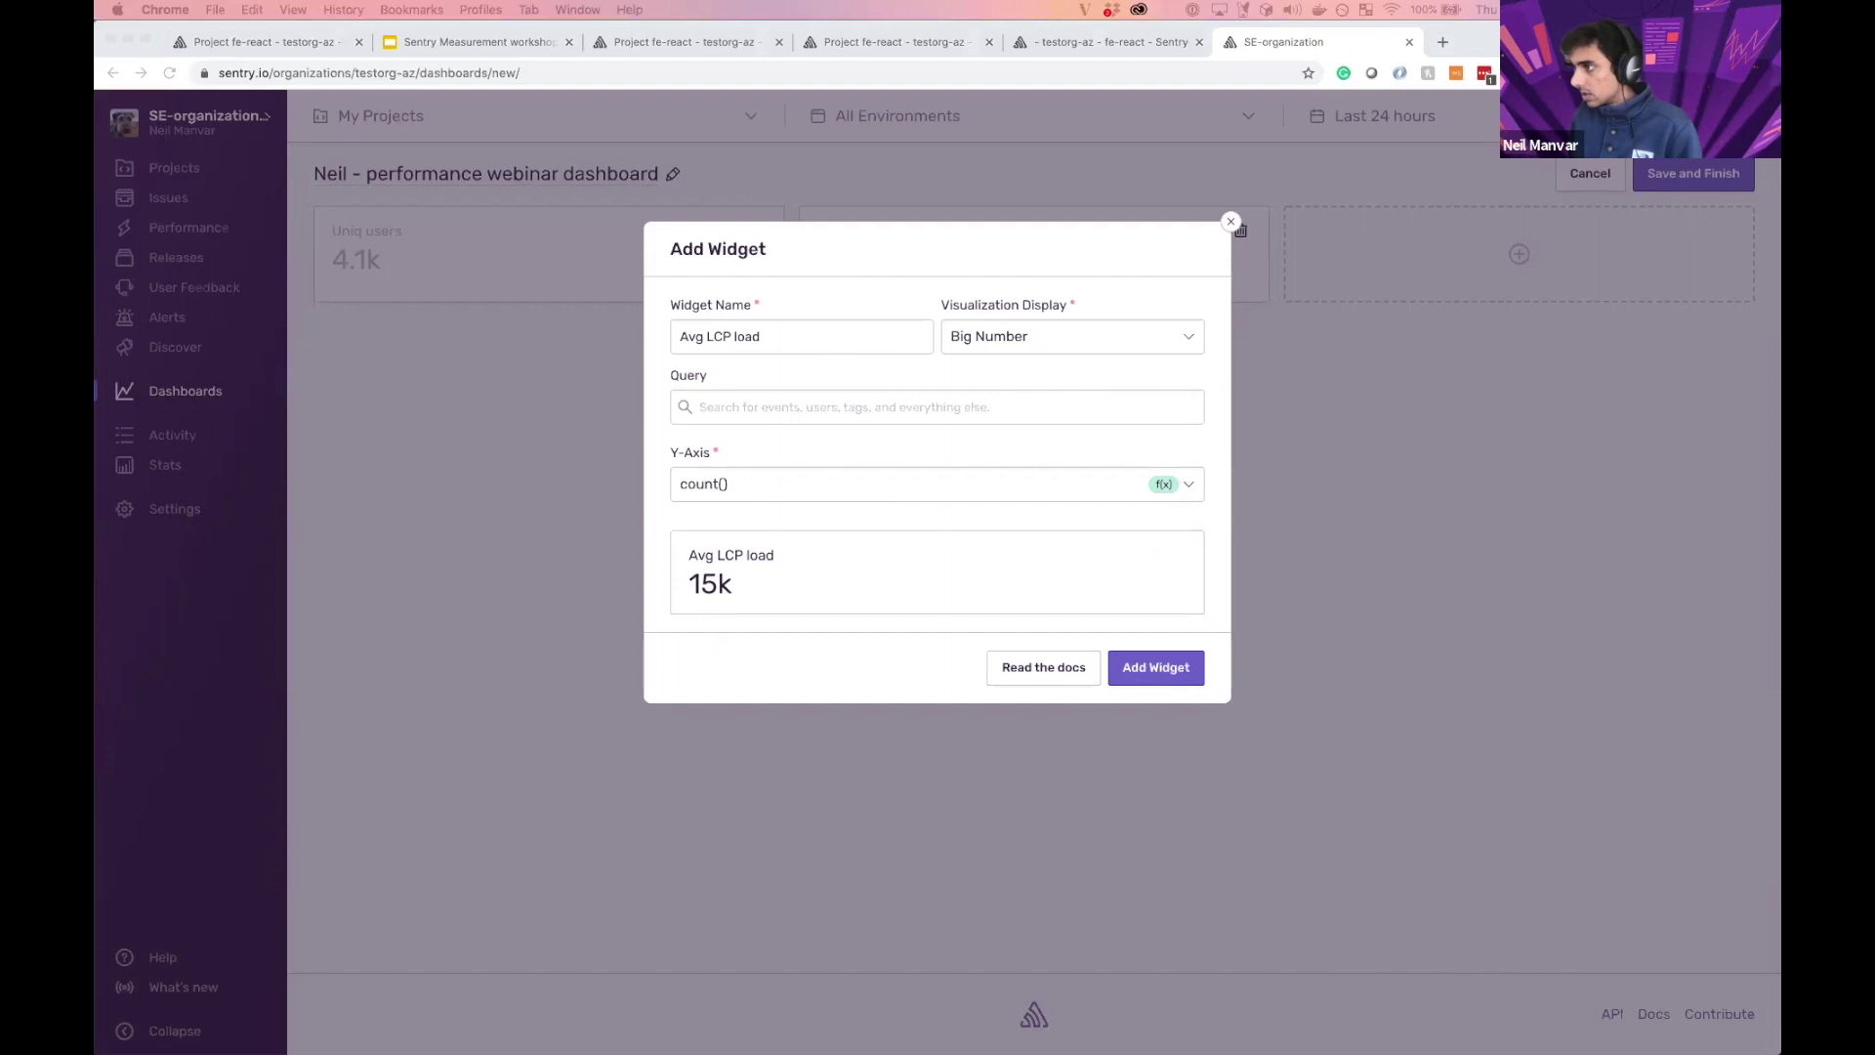
Step: Set the Avg LCP load widget's Y-axis to avg of measurements.lcp and add the widget to the dashboard
left_click(850, 491)
type("avg")
left_click(850, 514)
left_click(1105, 489)
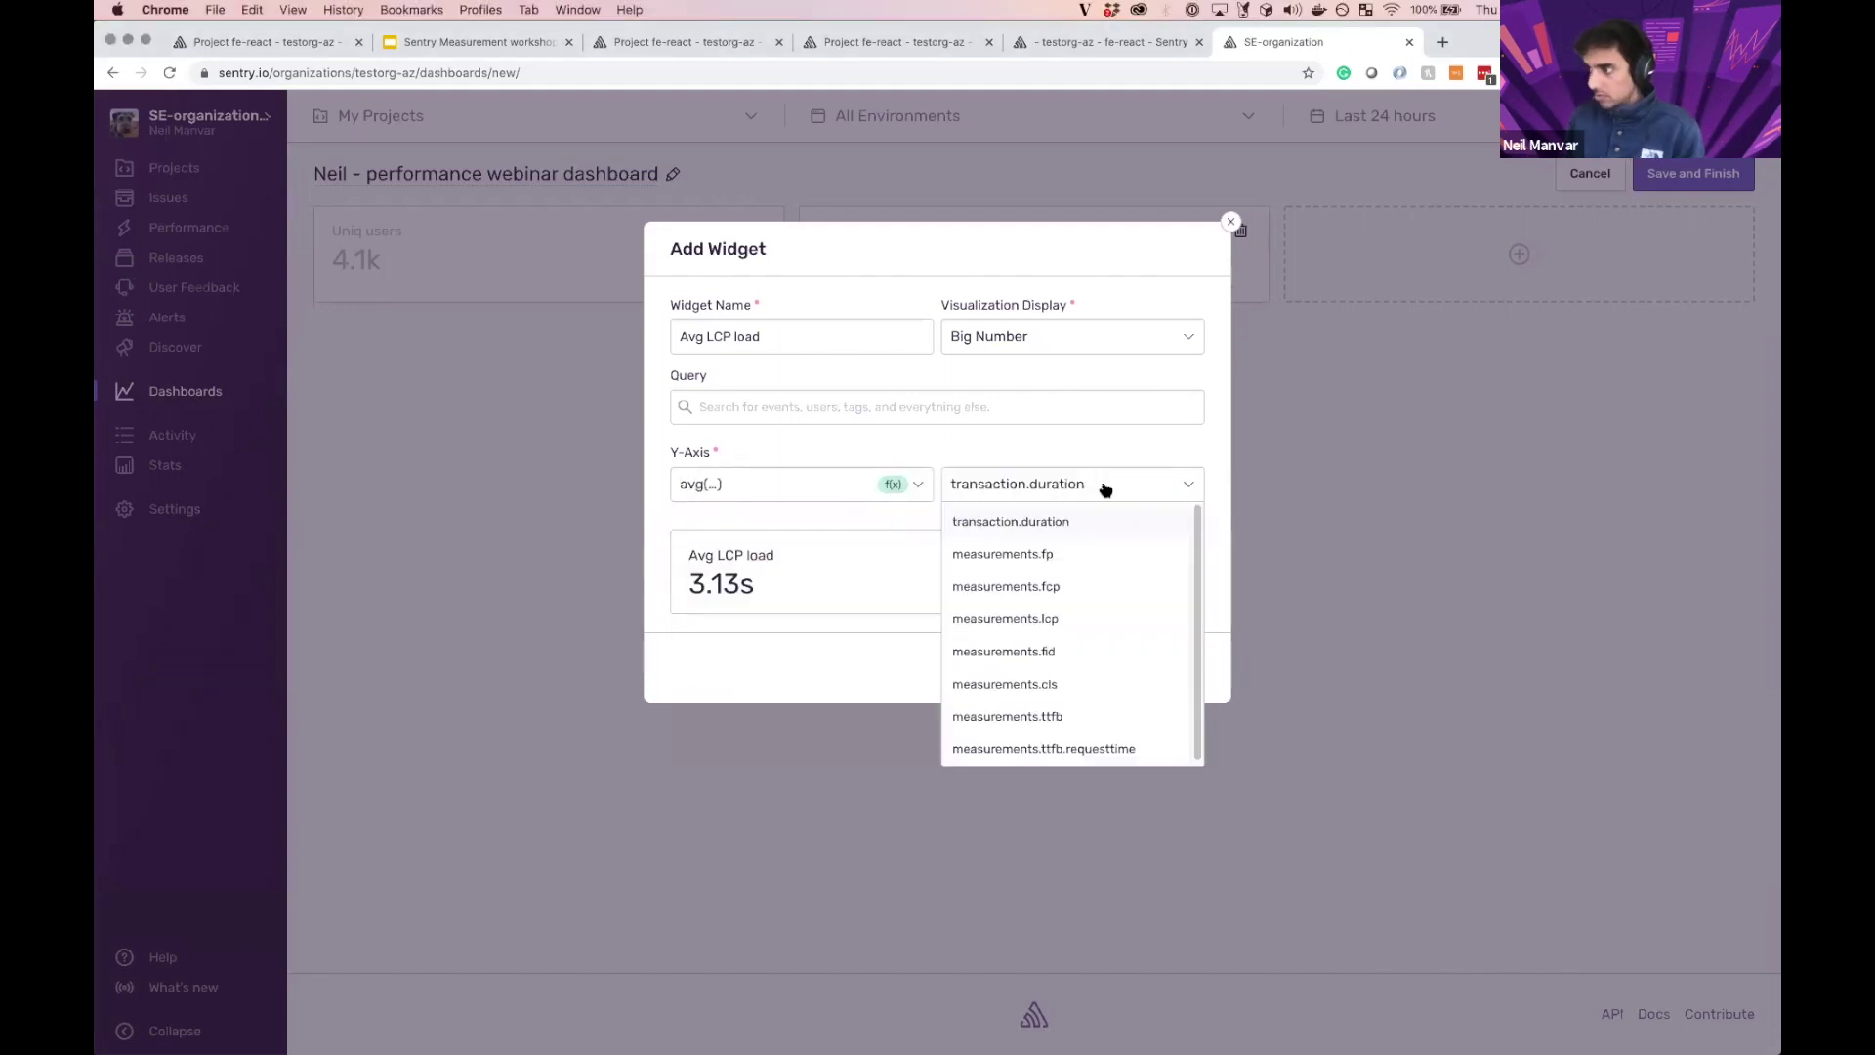
type("lcp")
left_click(1121, 522)
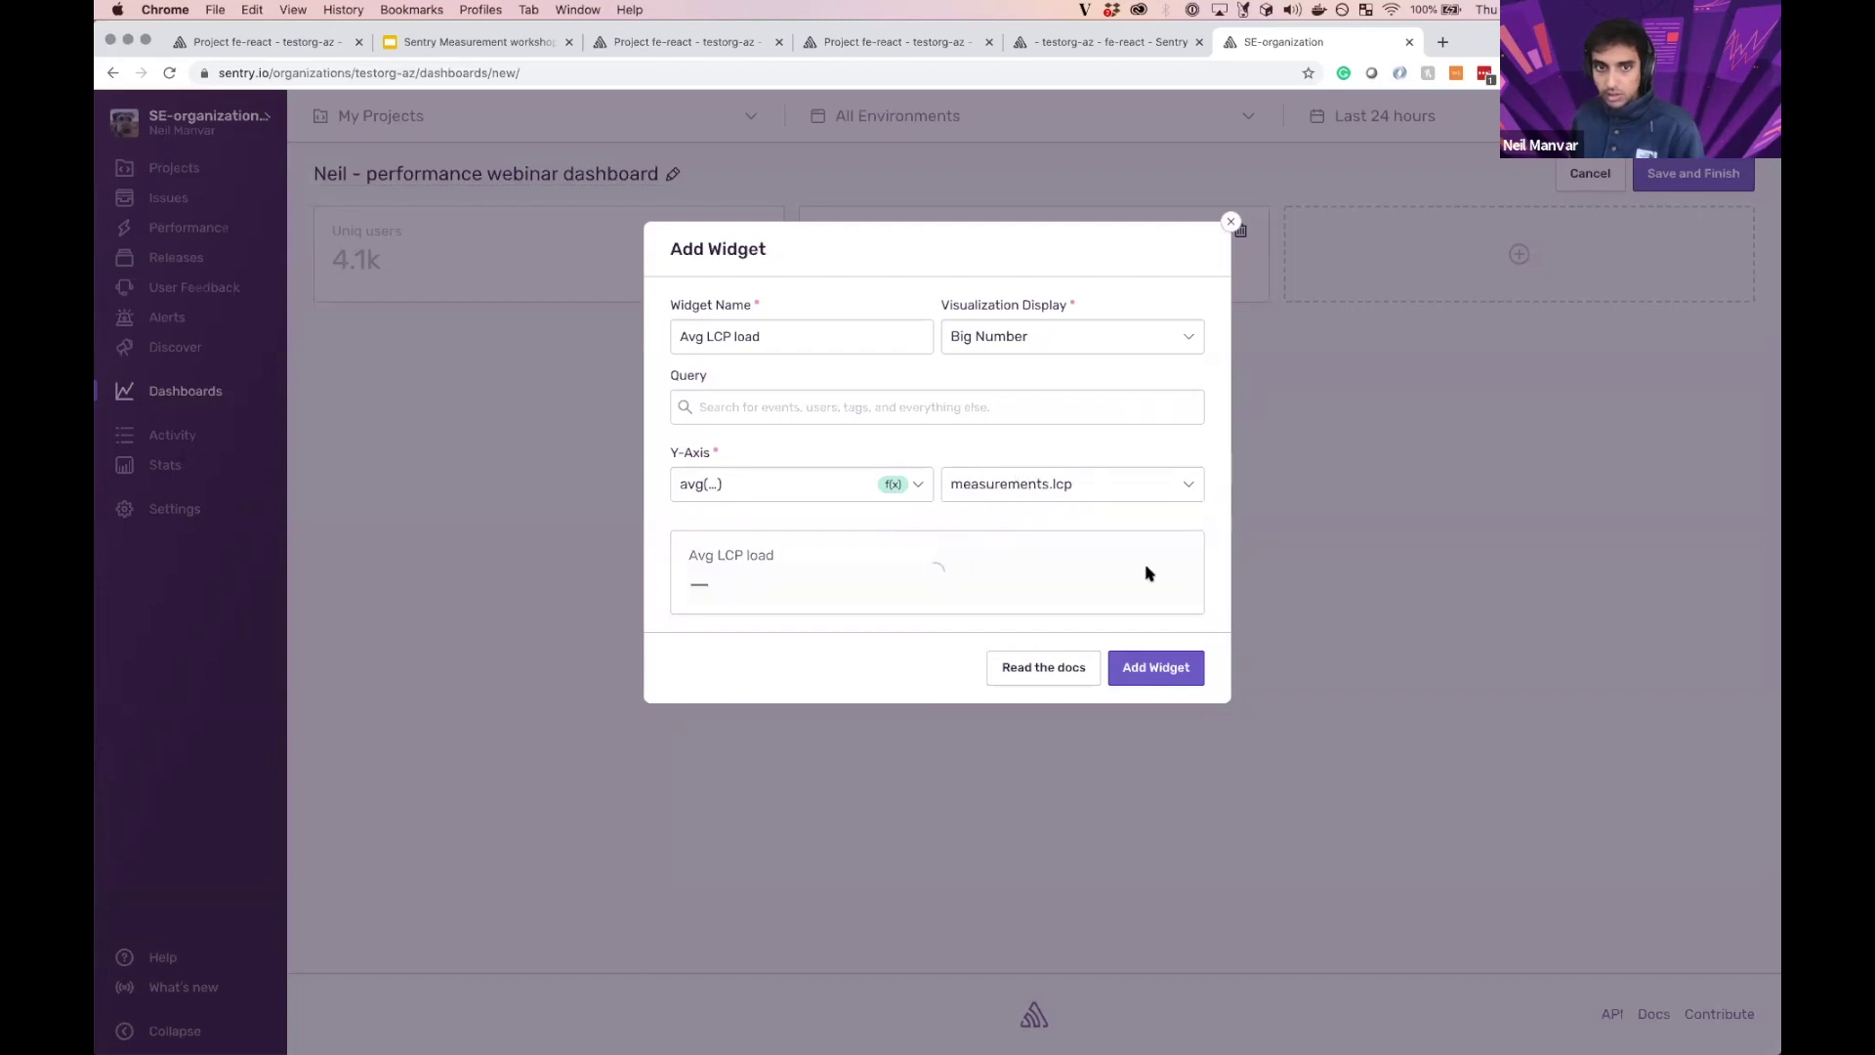
left_click(1174, 667)
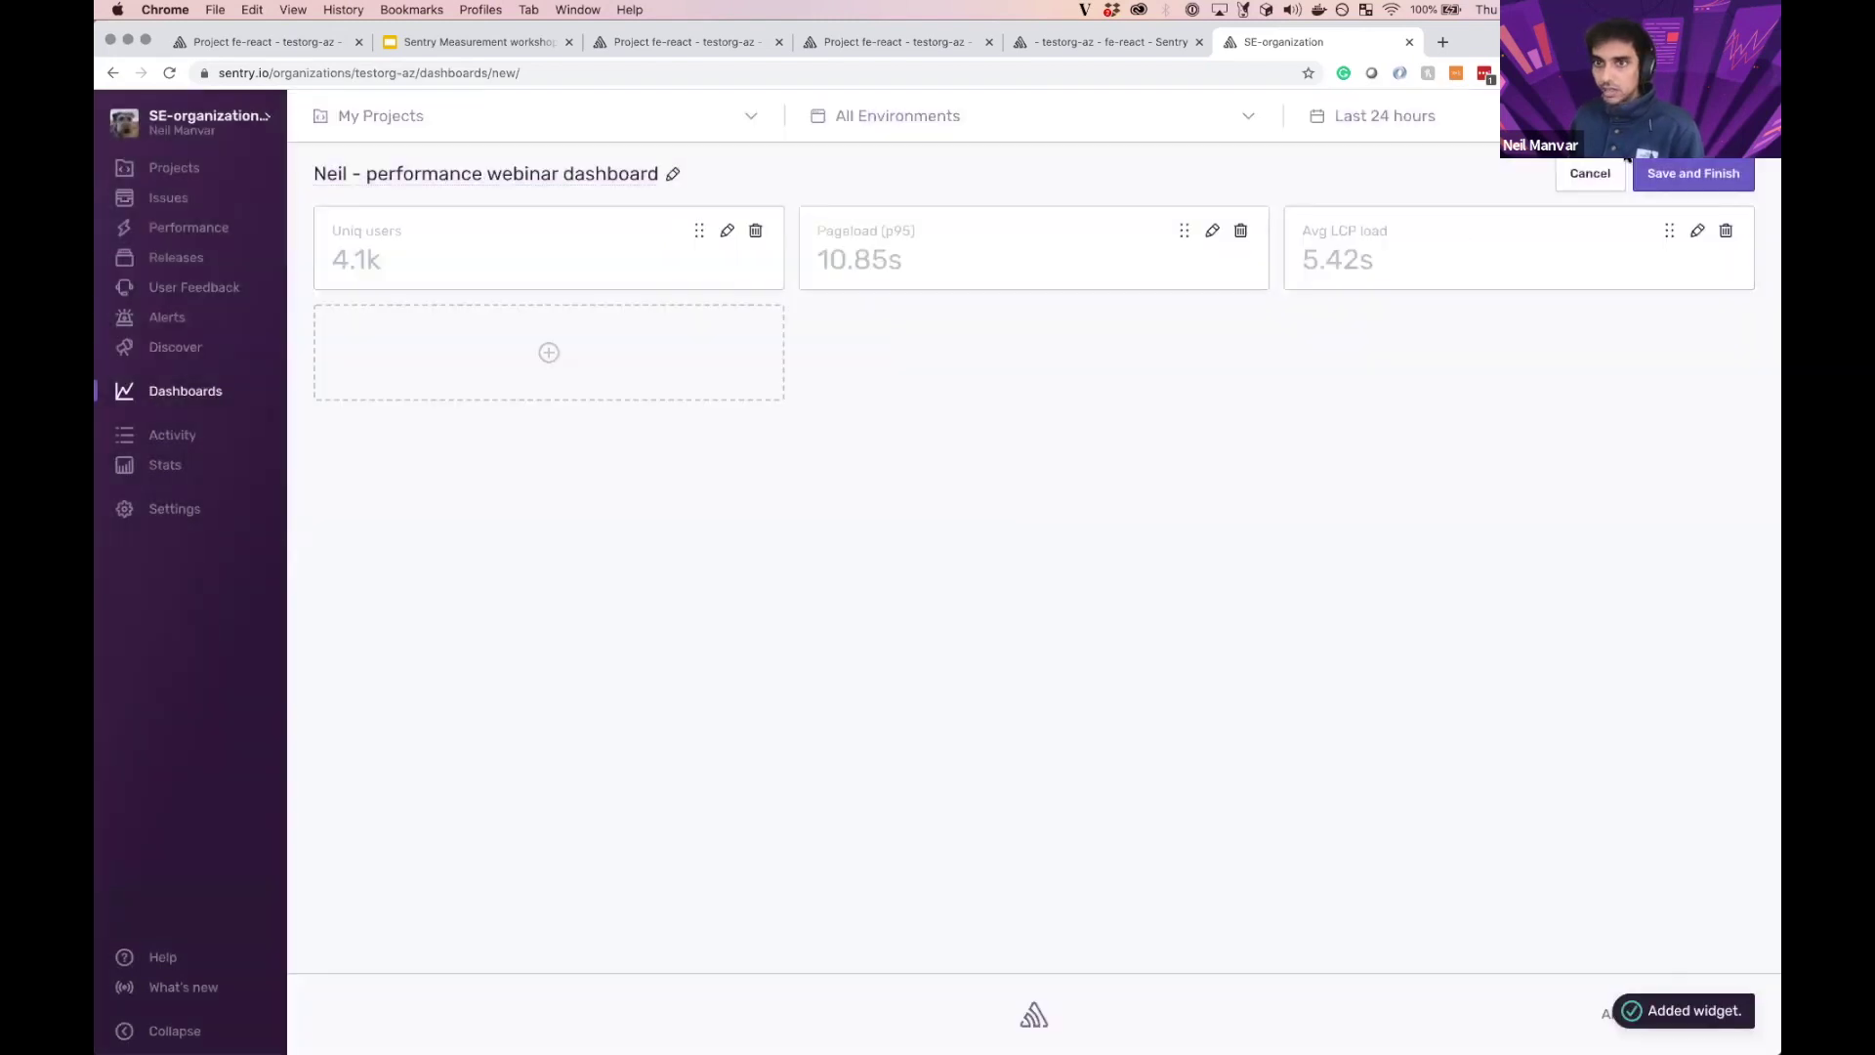
Step: Save the performance webinar dashboard, then reopen it for editing
left_click(1650, 175)
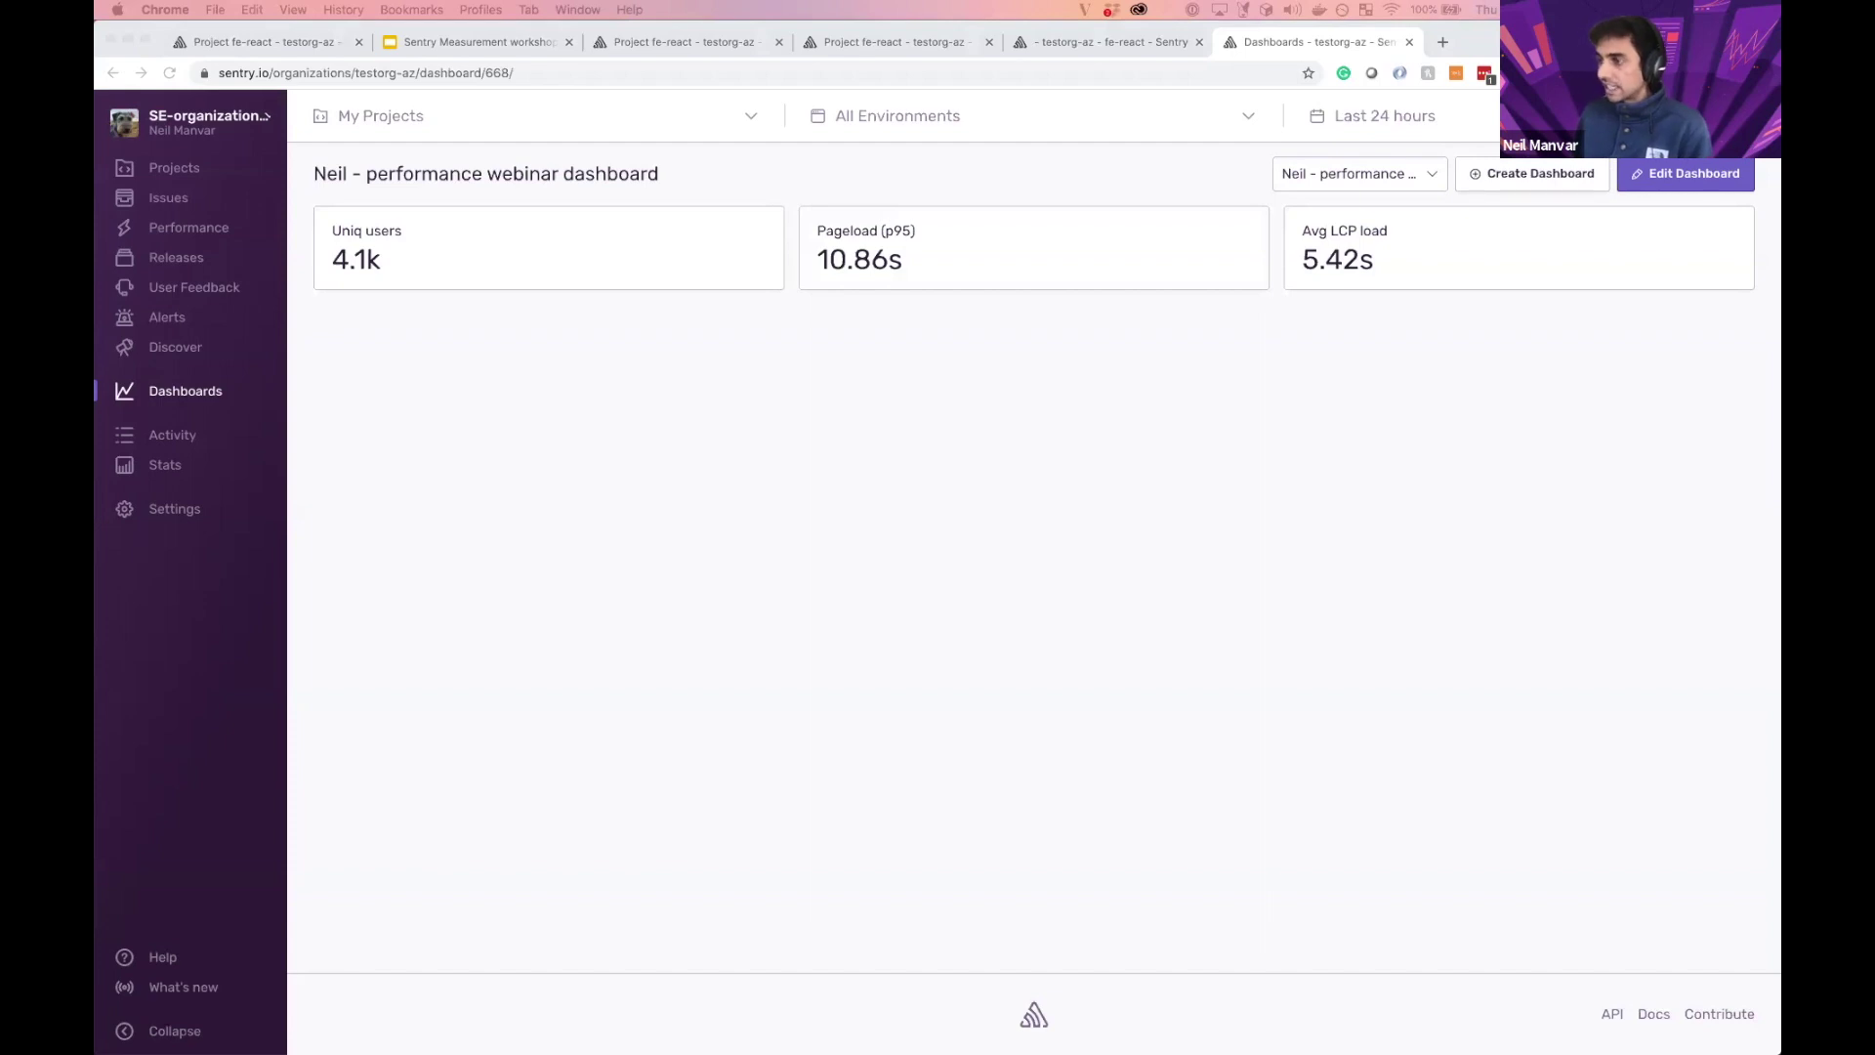
left_click(1512, 355)
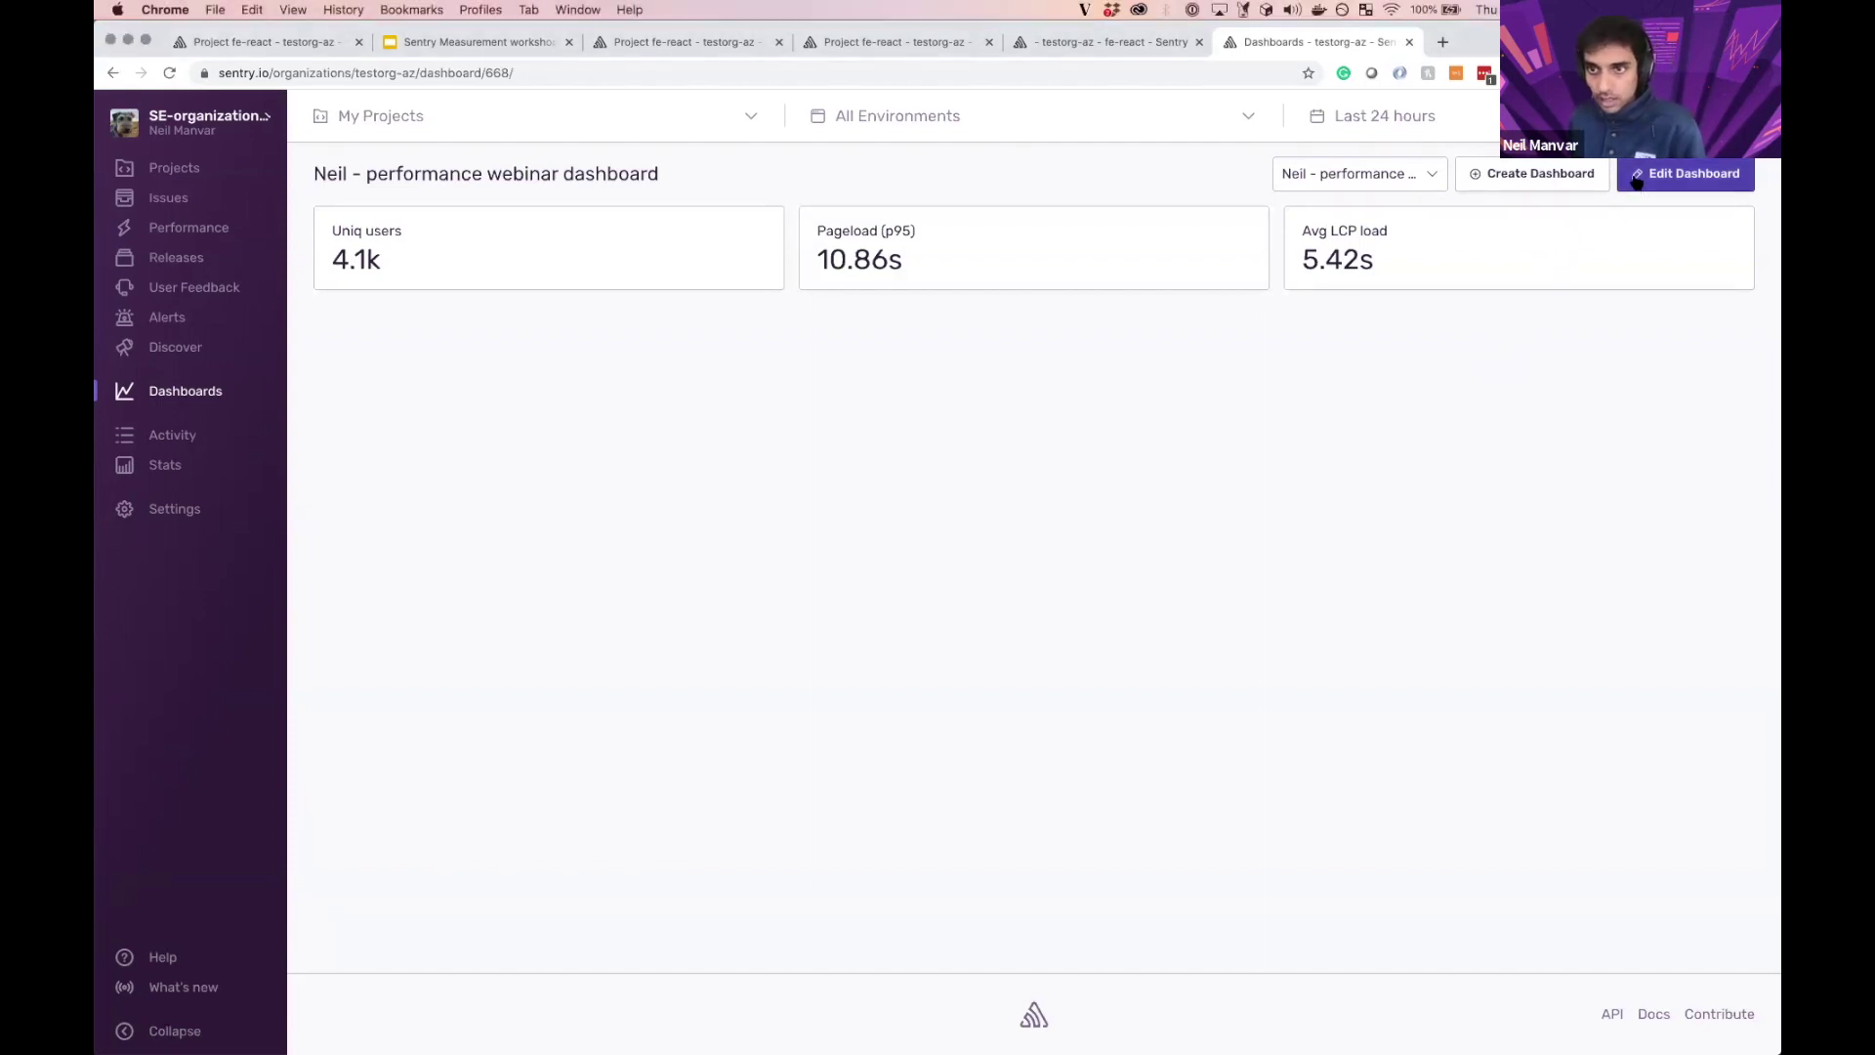
left_click(1741, 176)
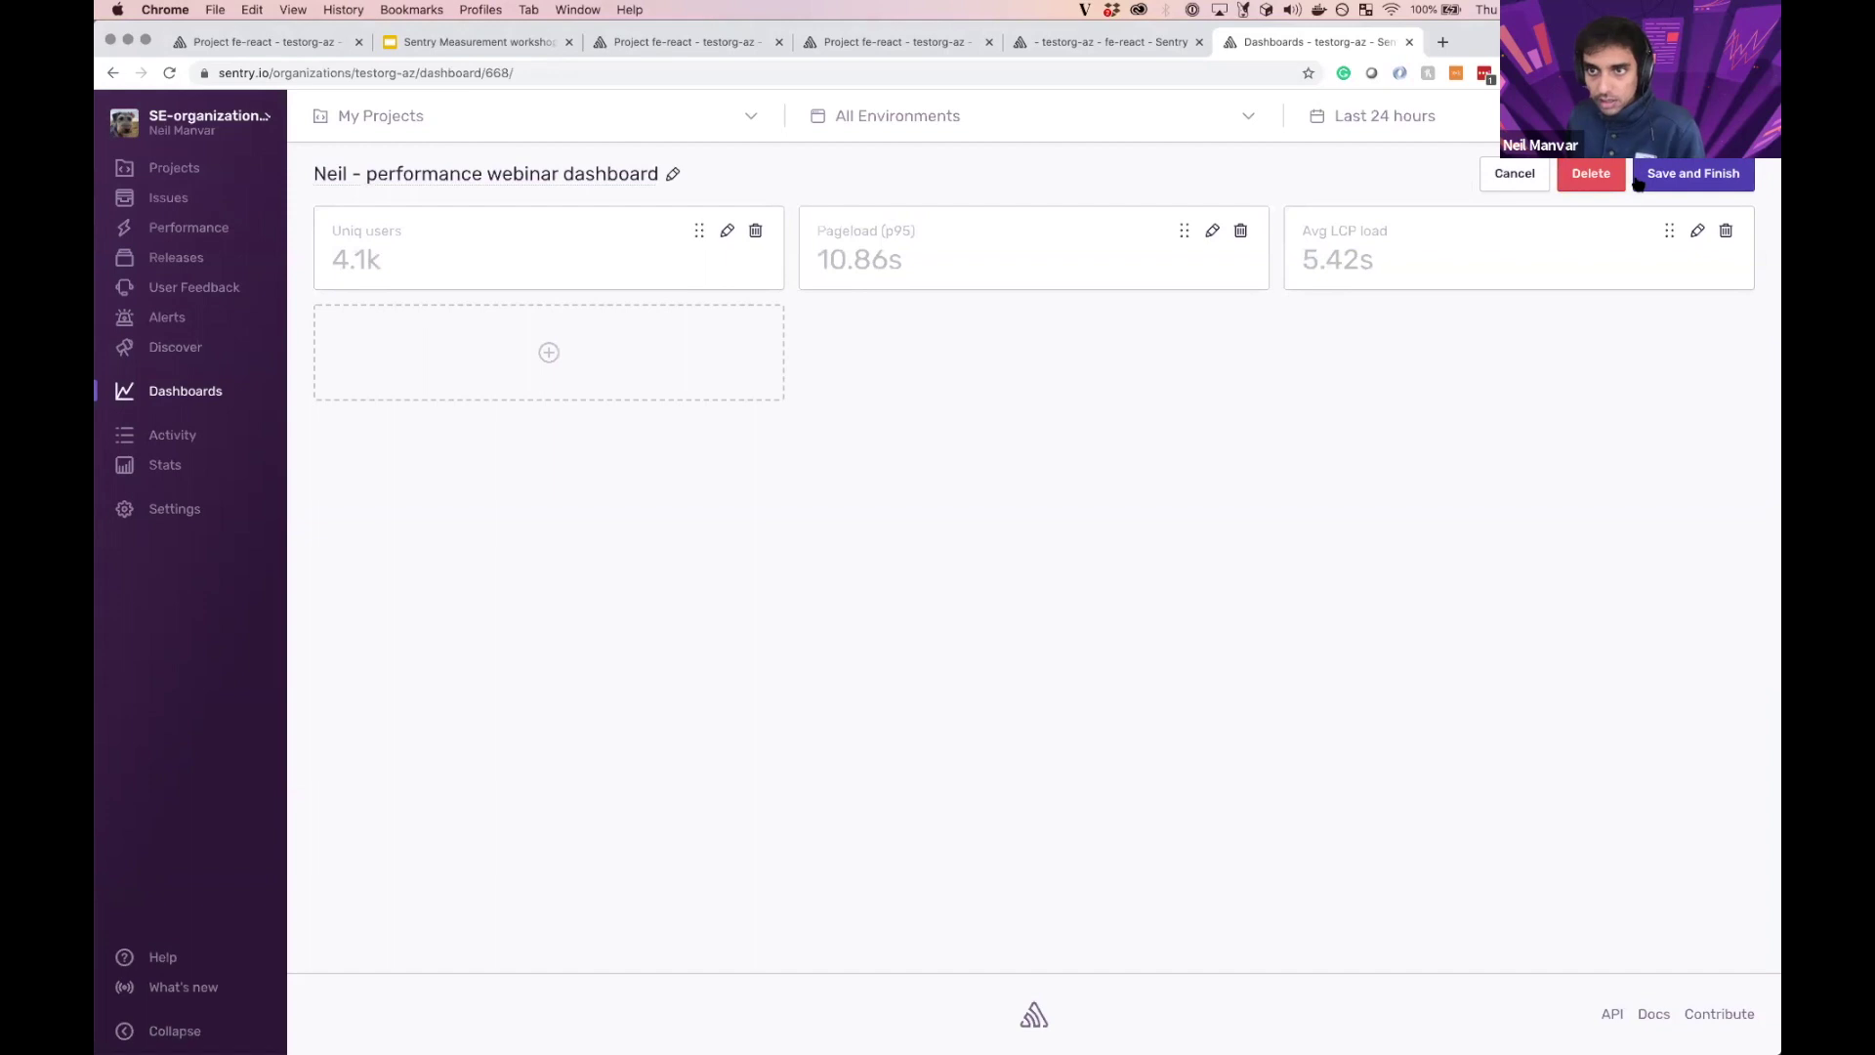
Step: Start a fourth widget named "Web Vitals (p75)", keeping the Line Chart display
left_click(482, 381)
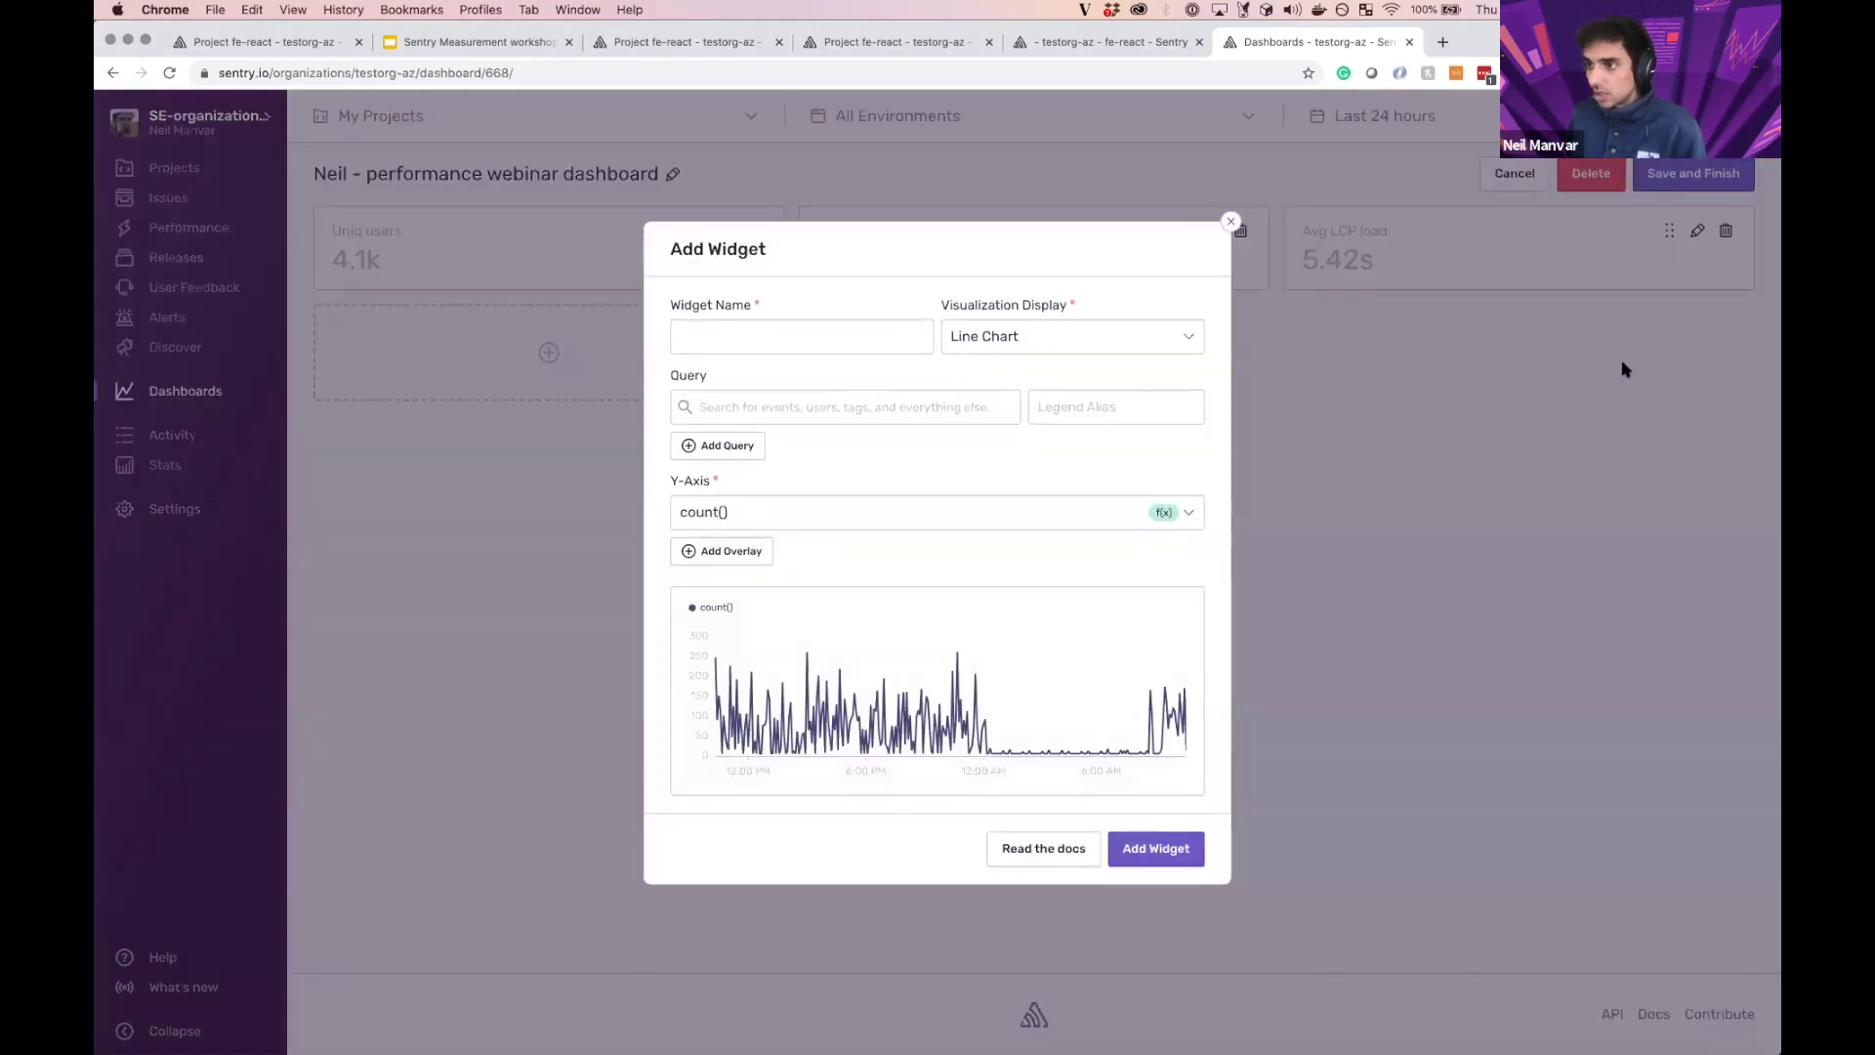
left_click(702, 336)
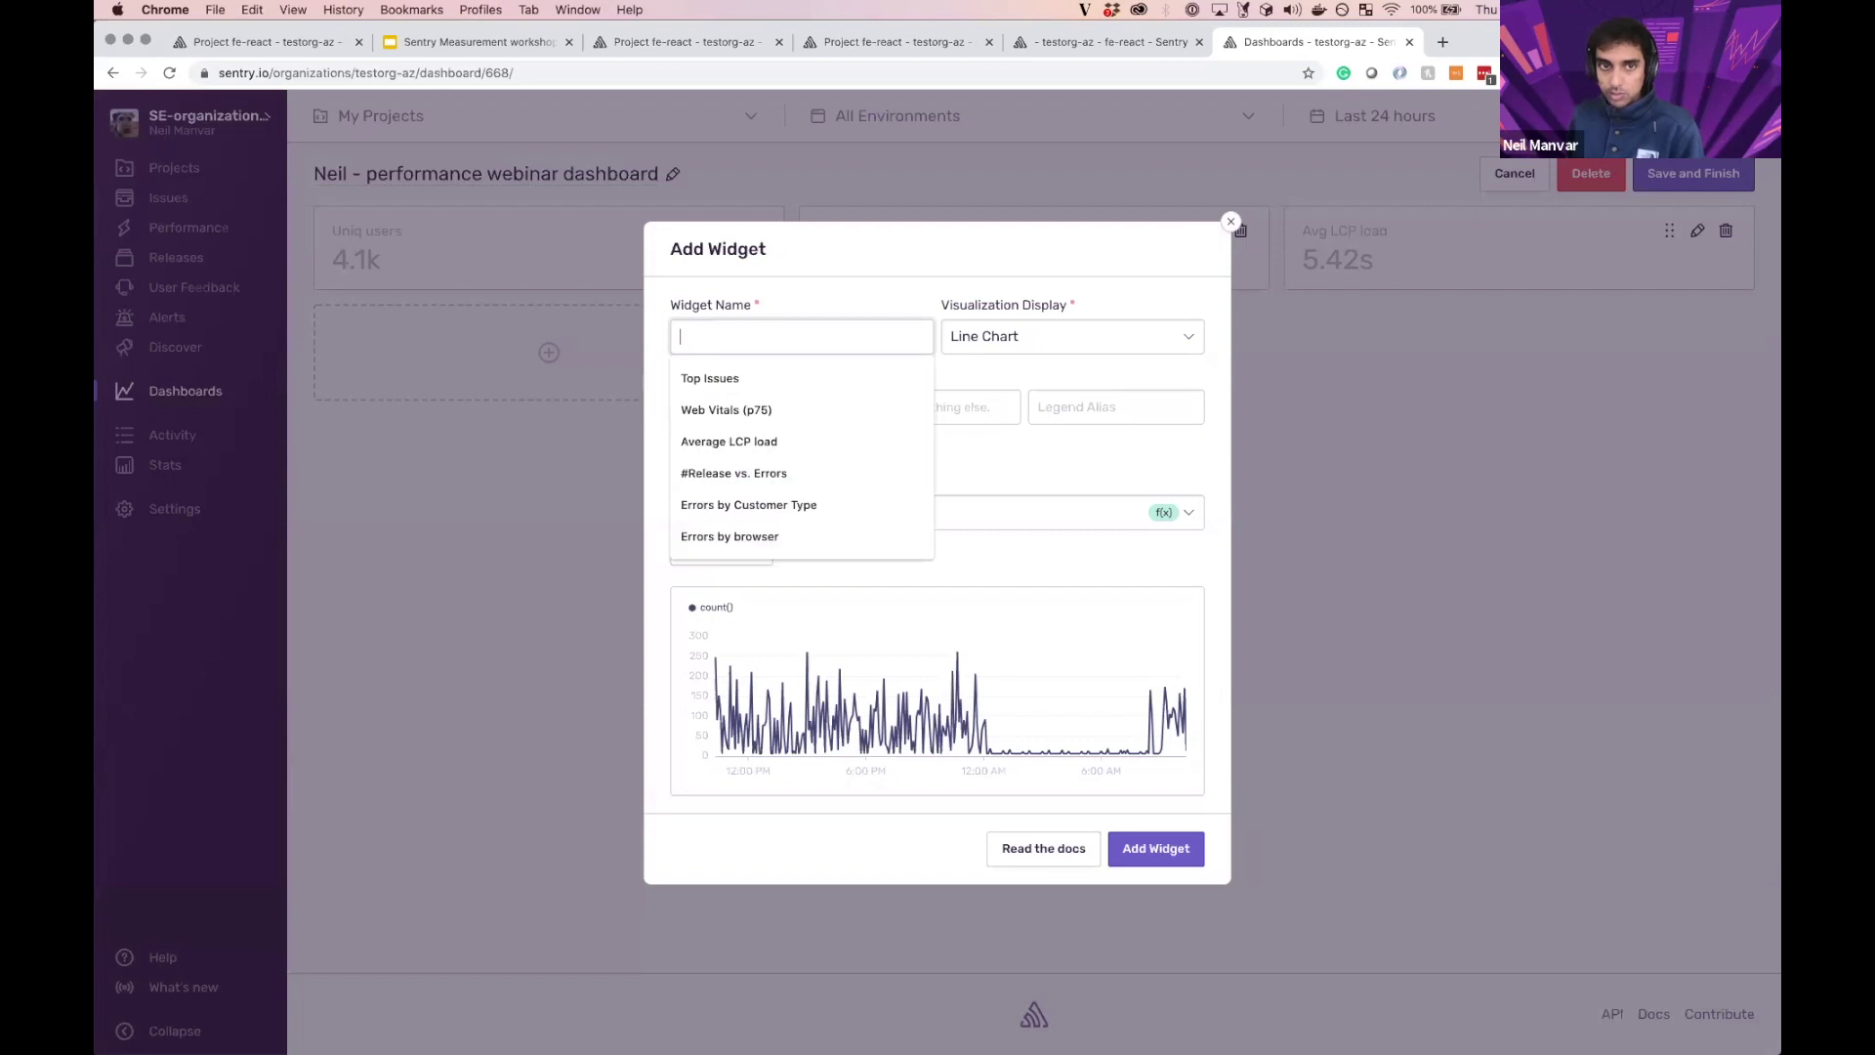
type("Web")
key("Down")
key("Return")
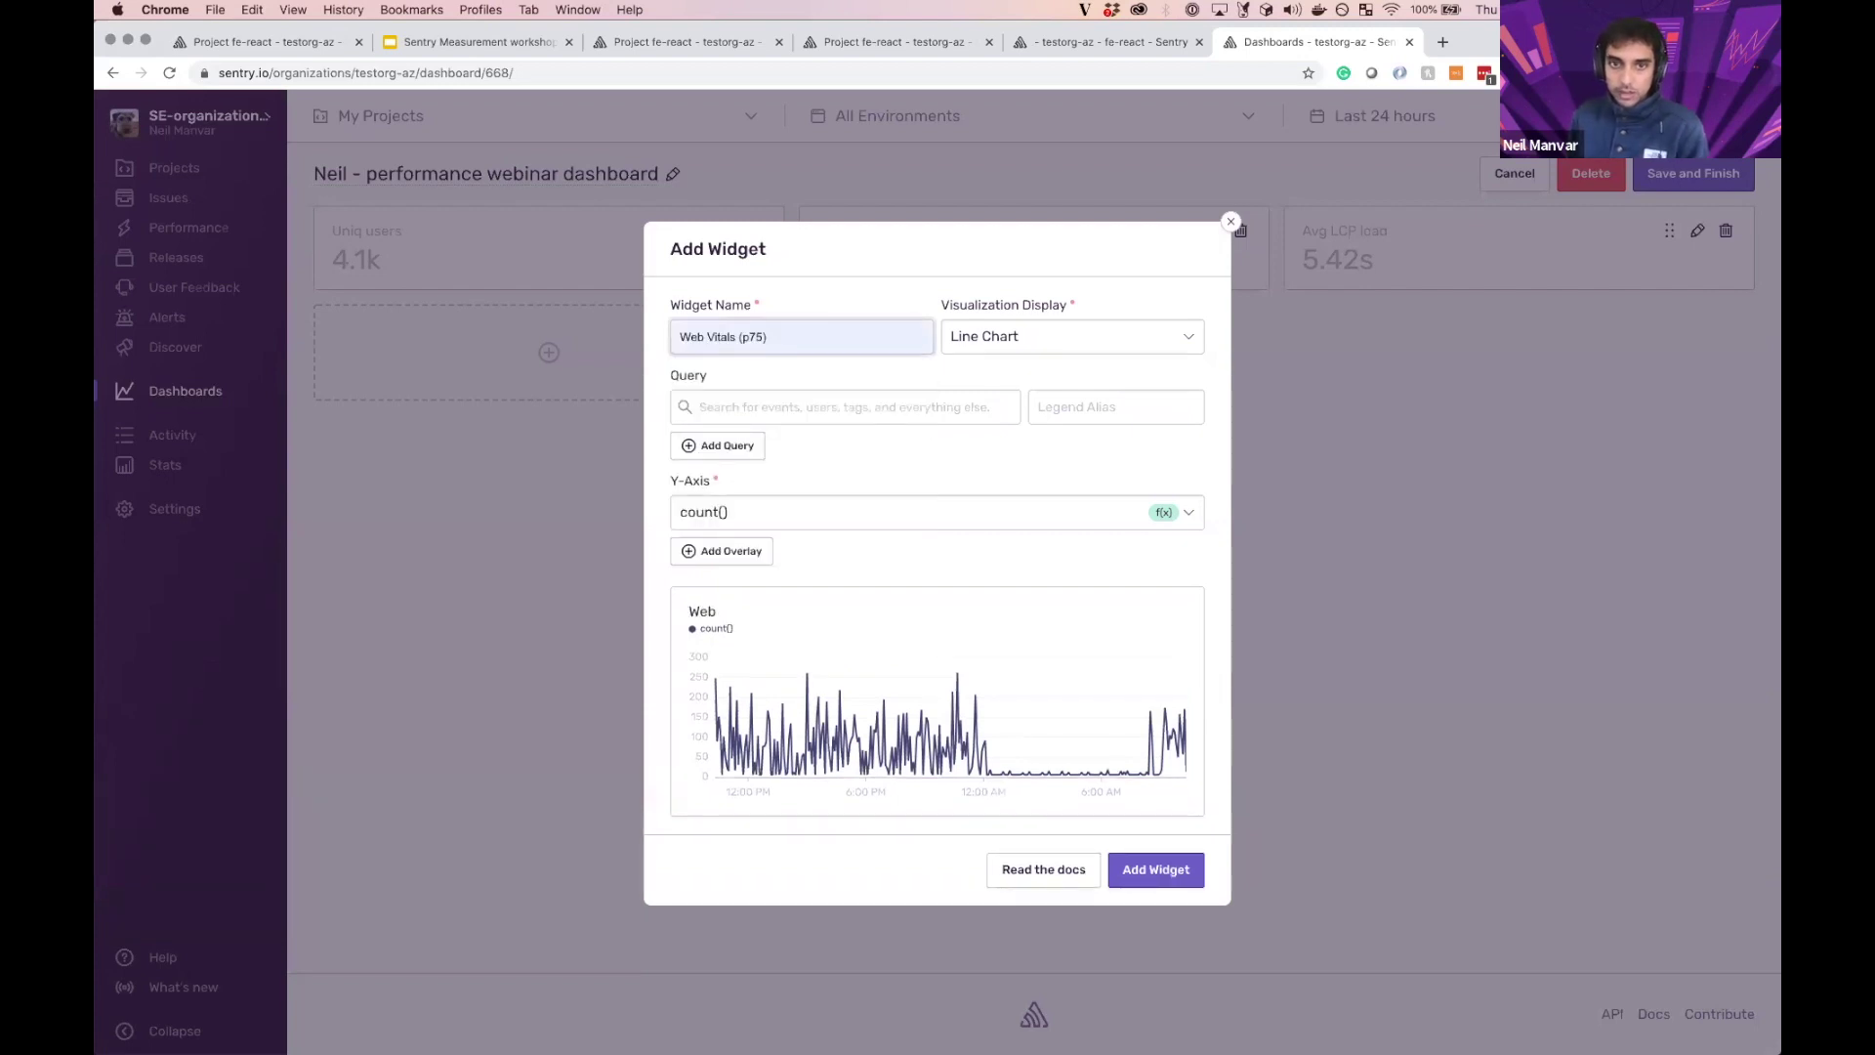
Step: Add two overlays to the Web Vitals widget and set all three Y-axis functions to p75
left_click(745, 555)
left_click(754, 593)
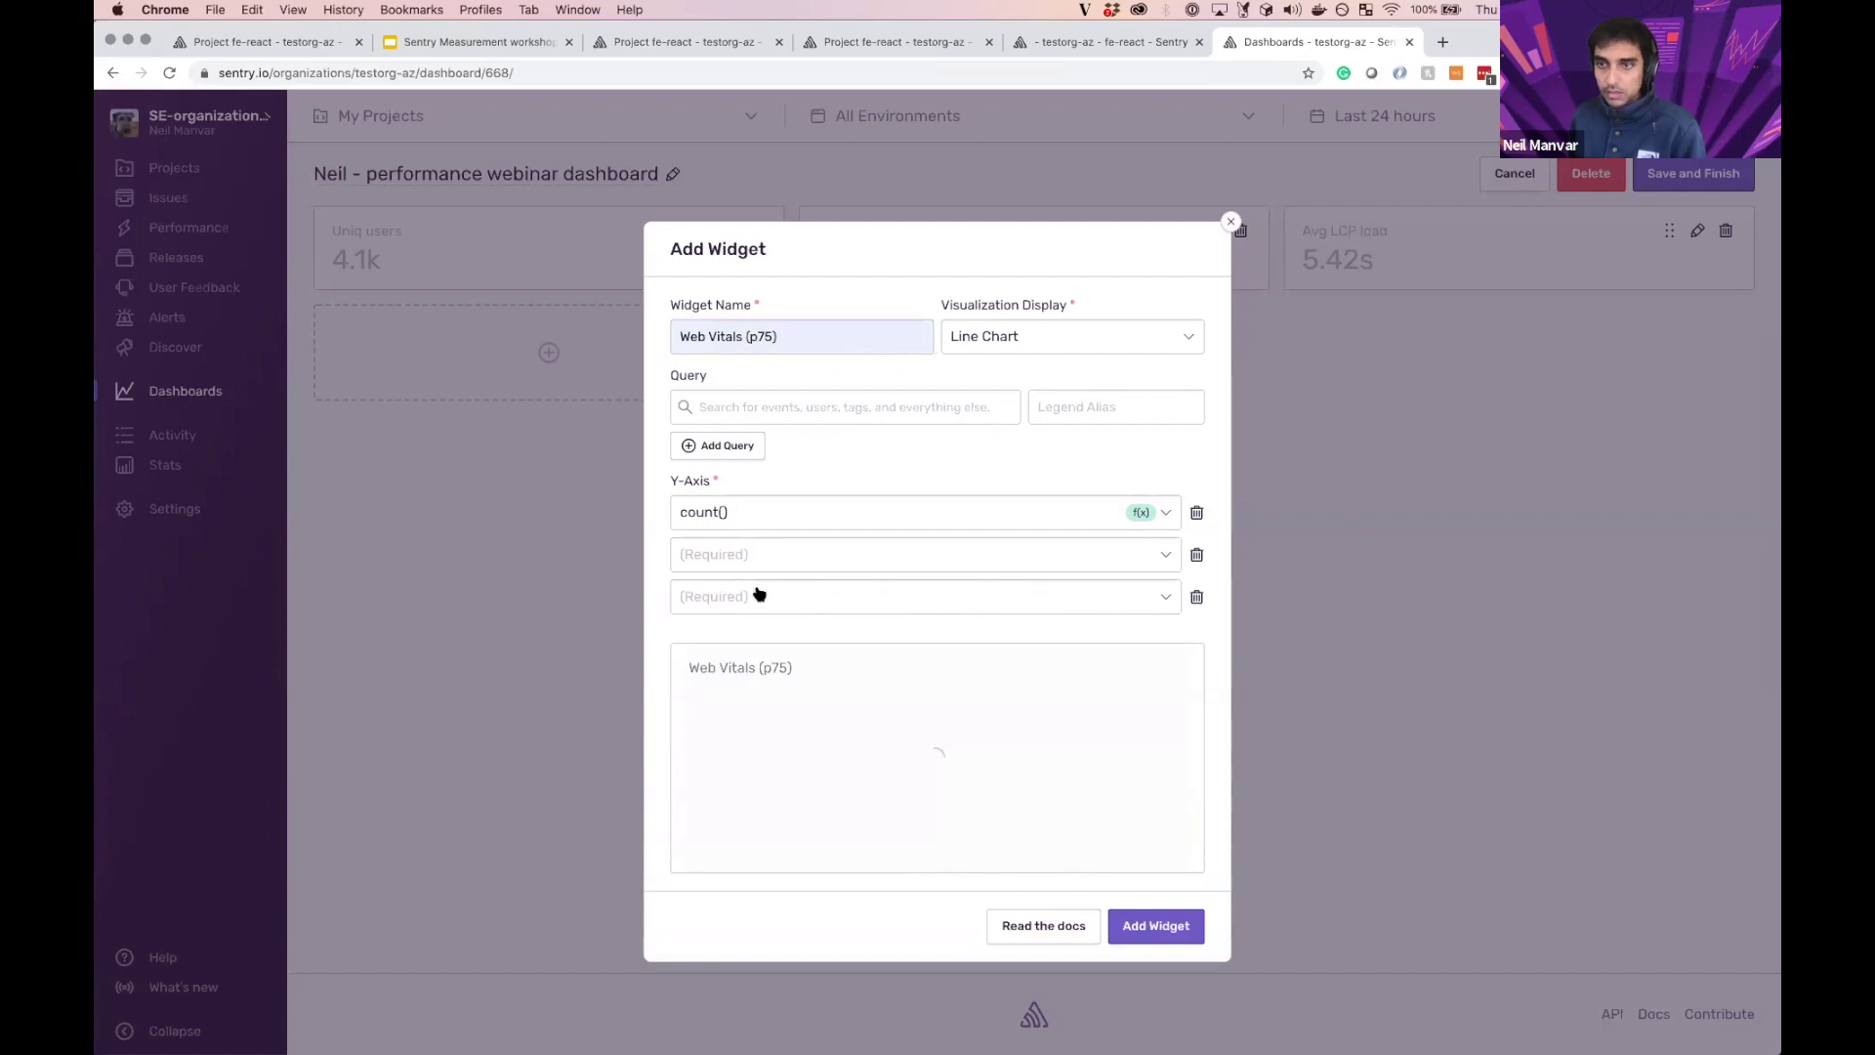
left_click(754, 518)
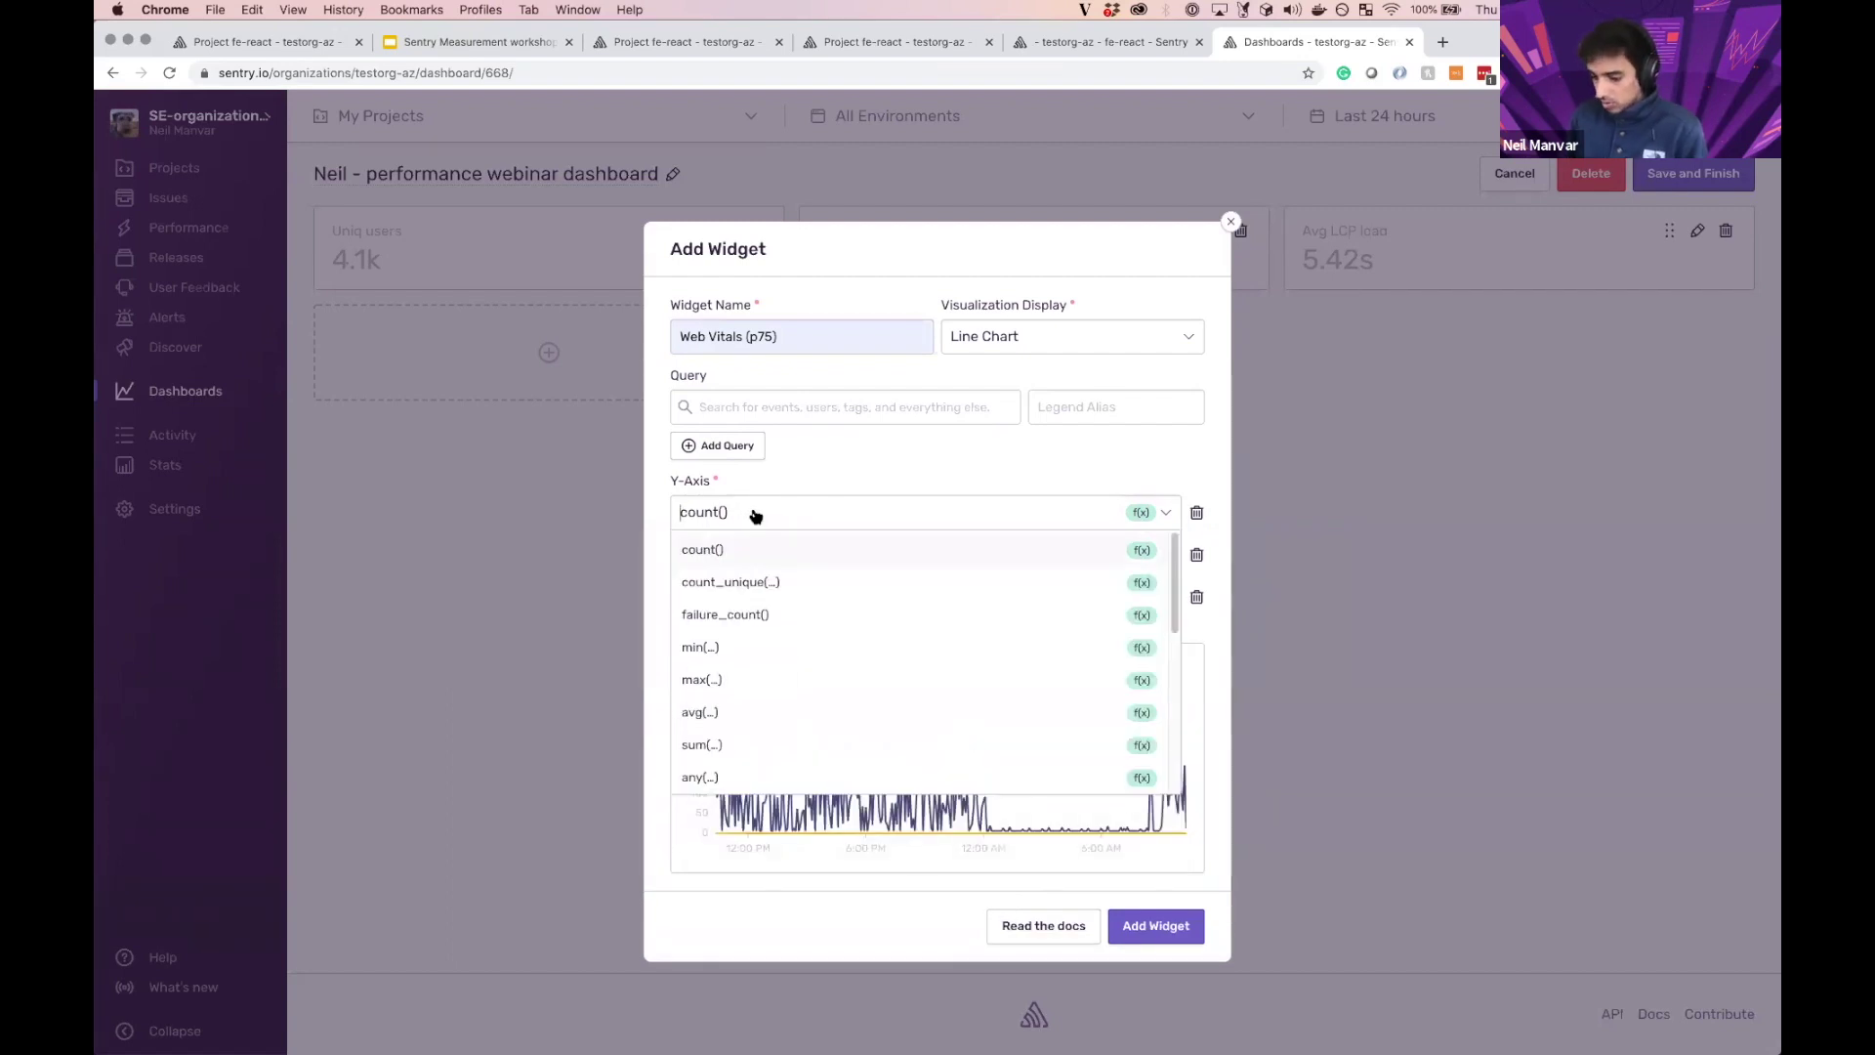
type("p75")
key("Return")
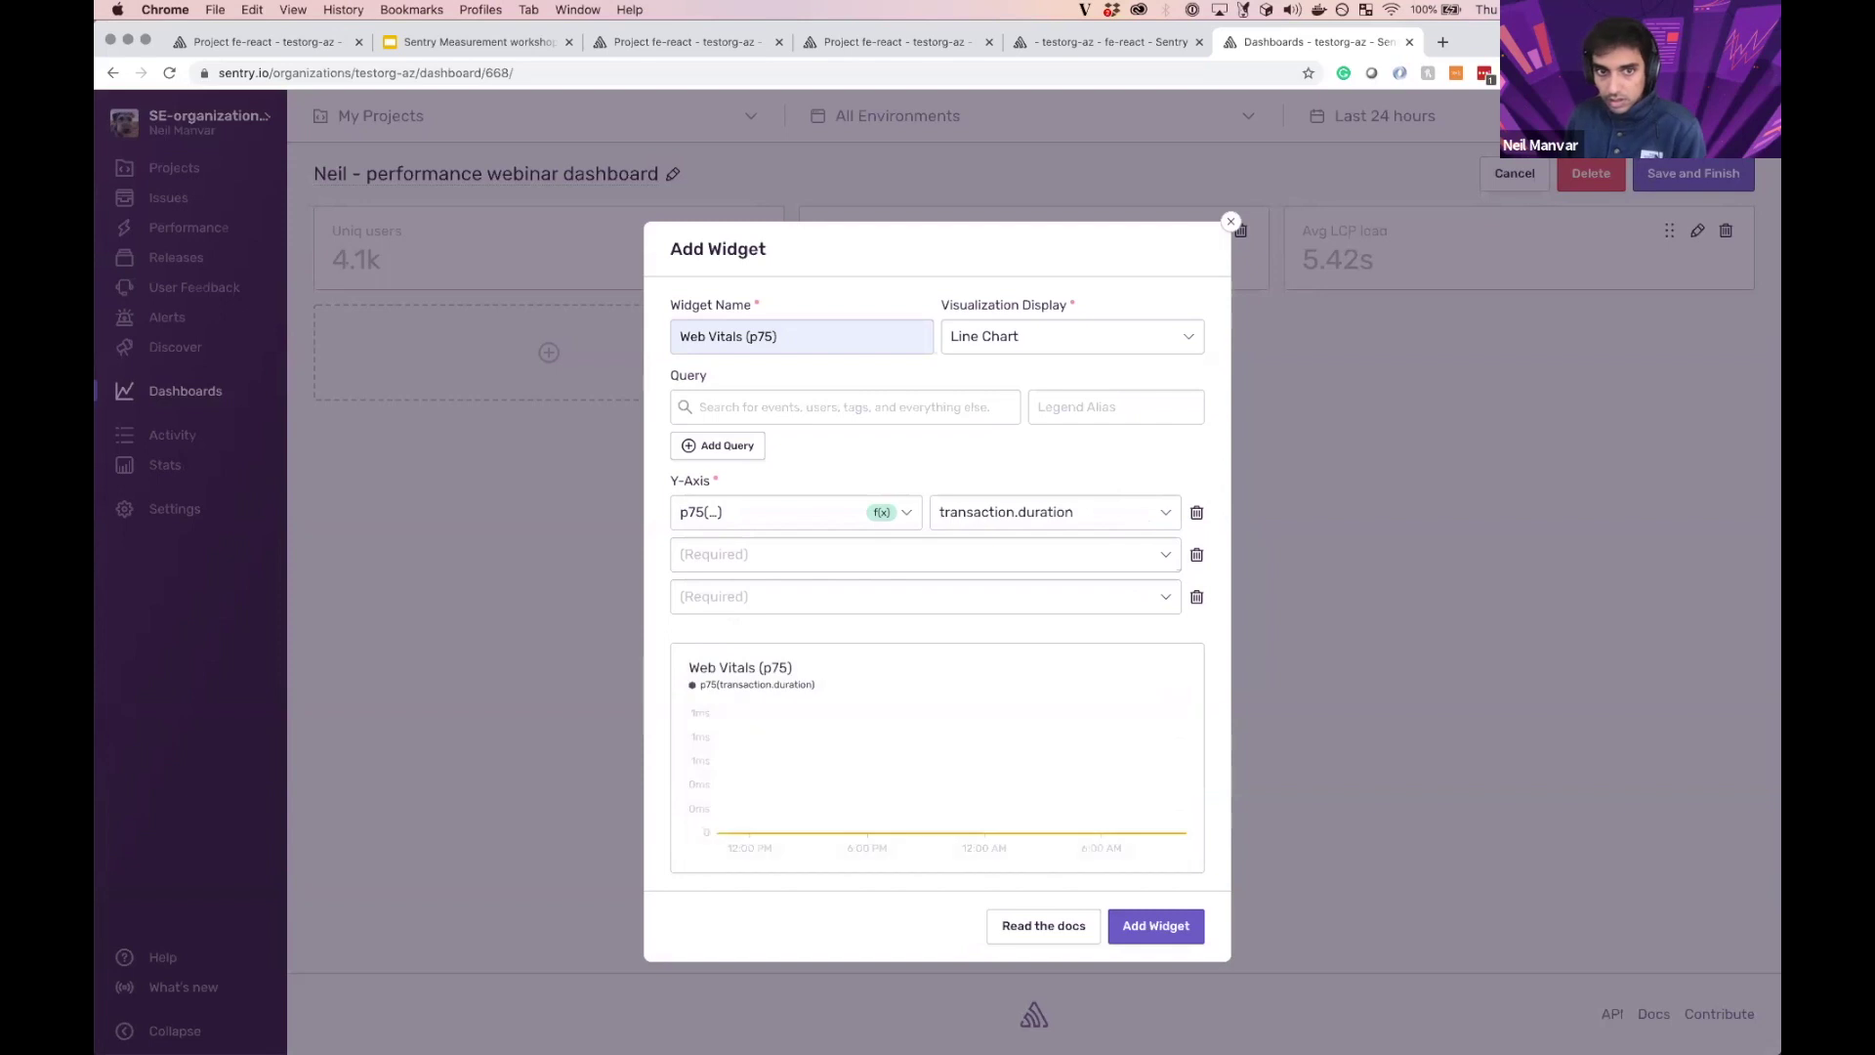
left_click(770, 555)
type("p")
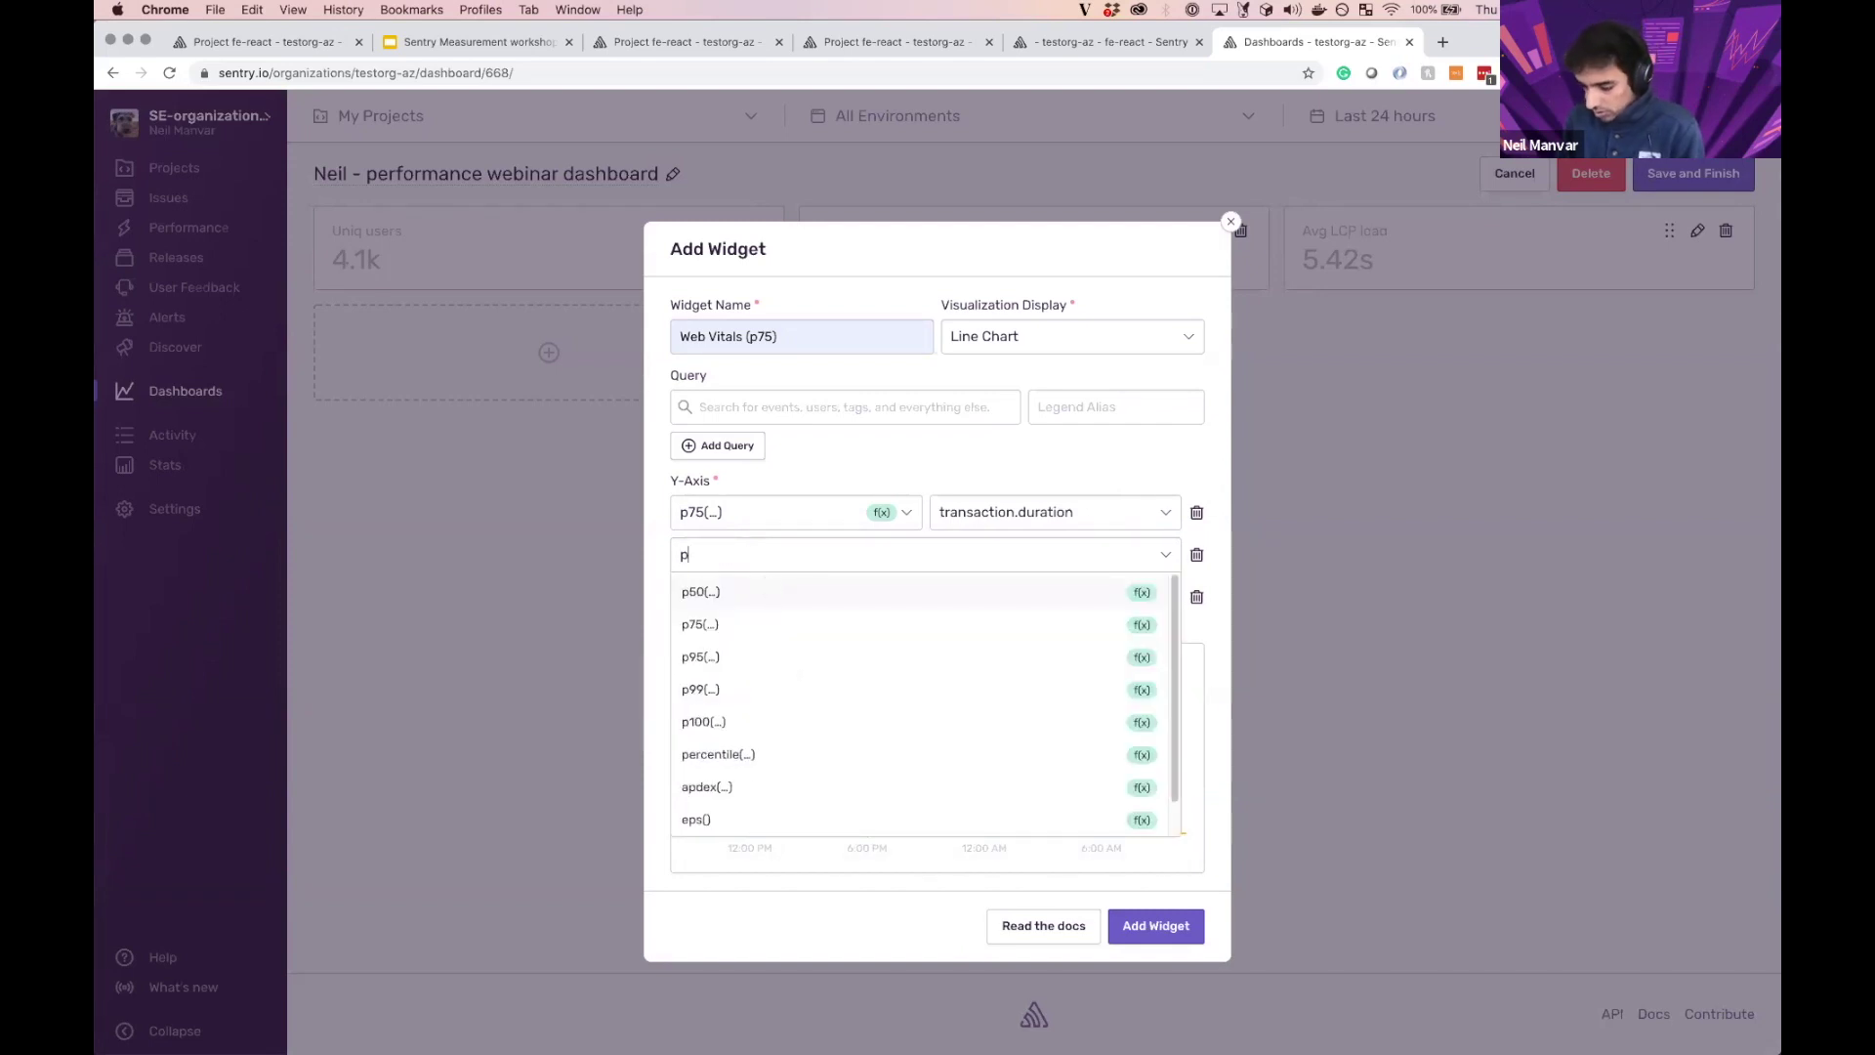
type("75")
key("Return")
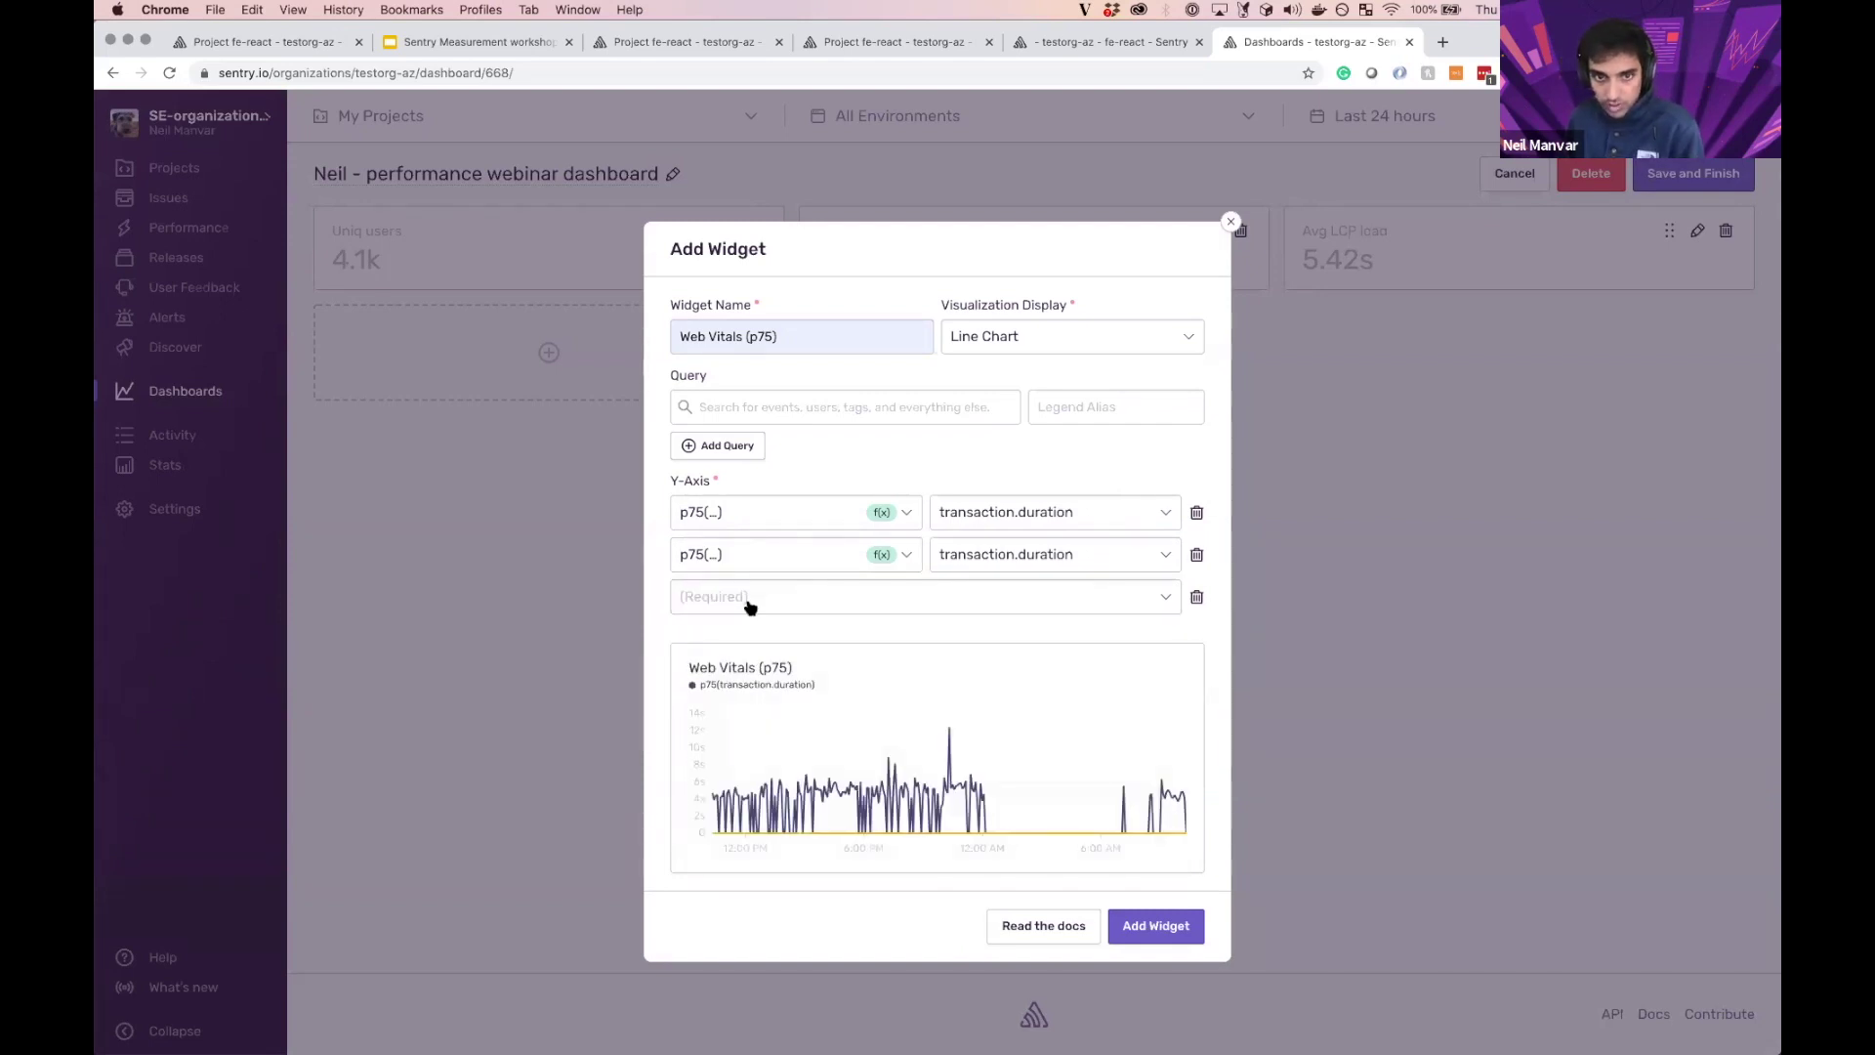
left_click(749, 606)
type("p75")
key("Return")
Step: Set the three p75 parameters to measurements.lcp, measurements.fid and measurements.fcp, and add the Web Vitals widget to the dashboard
left_click(1040, 513)
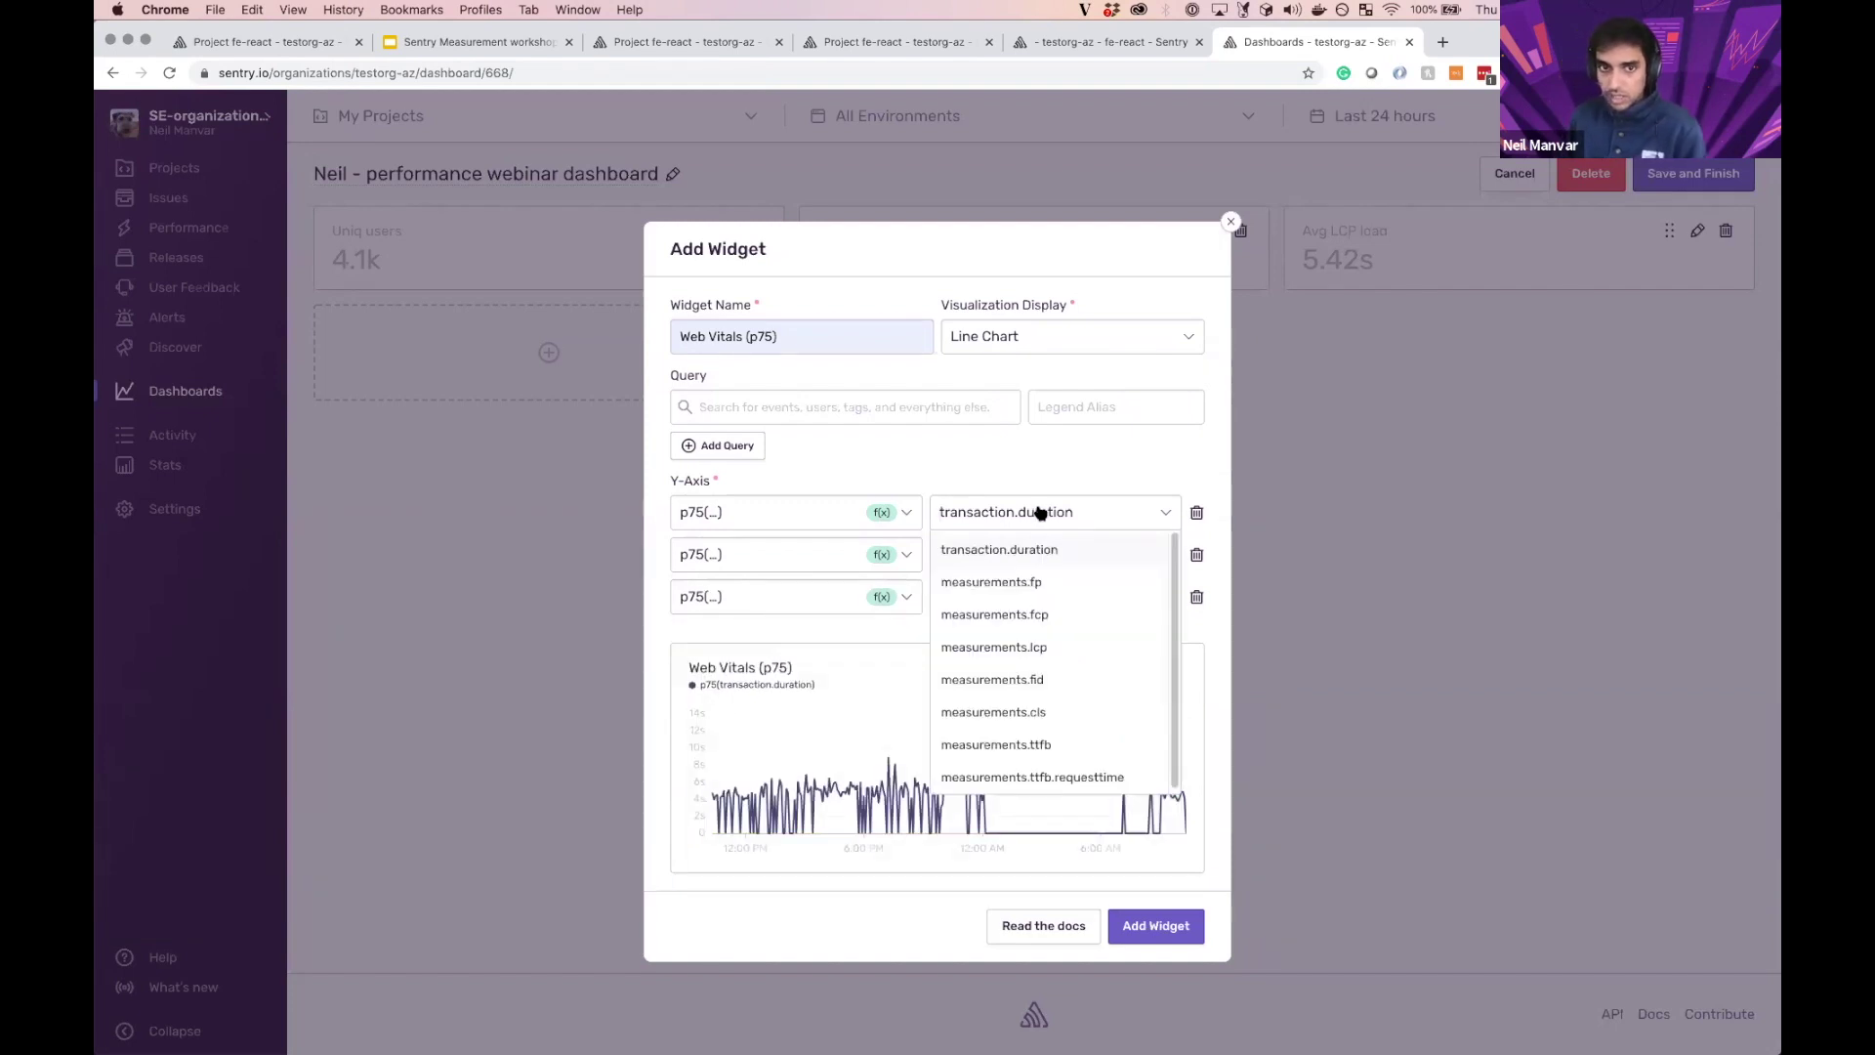
type("lcp")
key("Return")
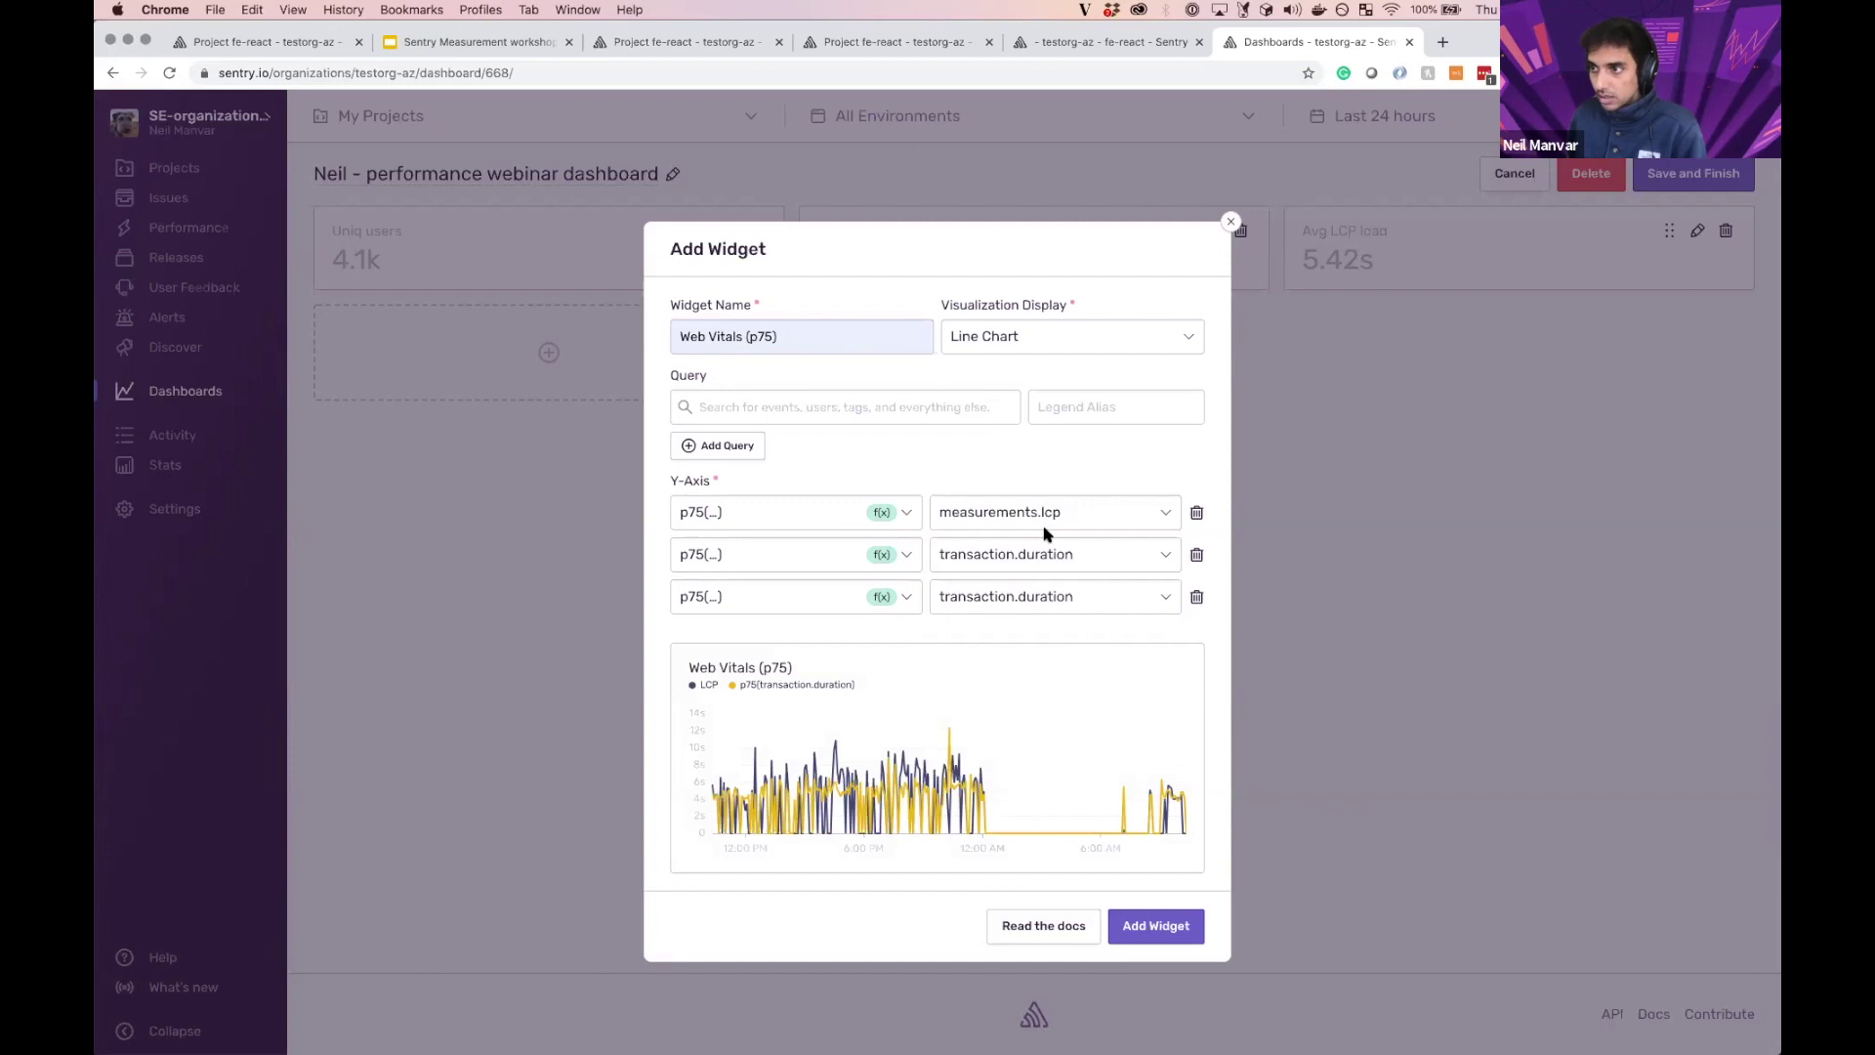
left_click(1048, 554)
type("fid")
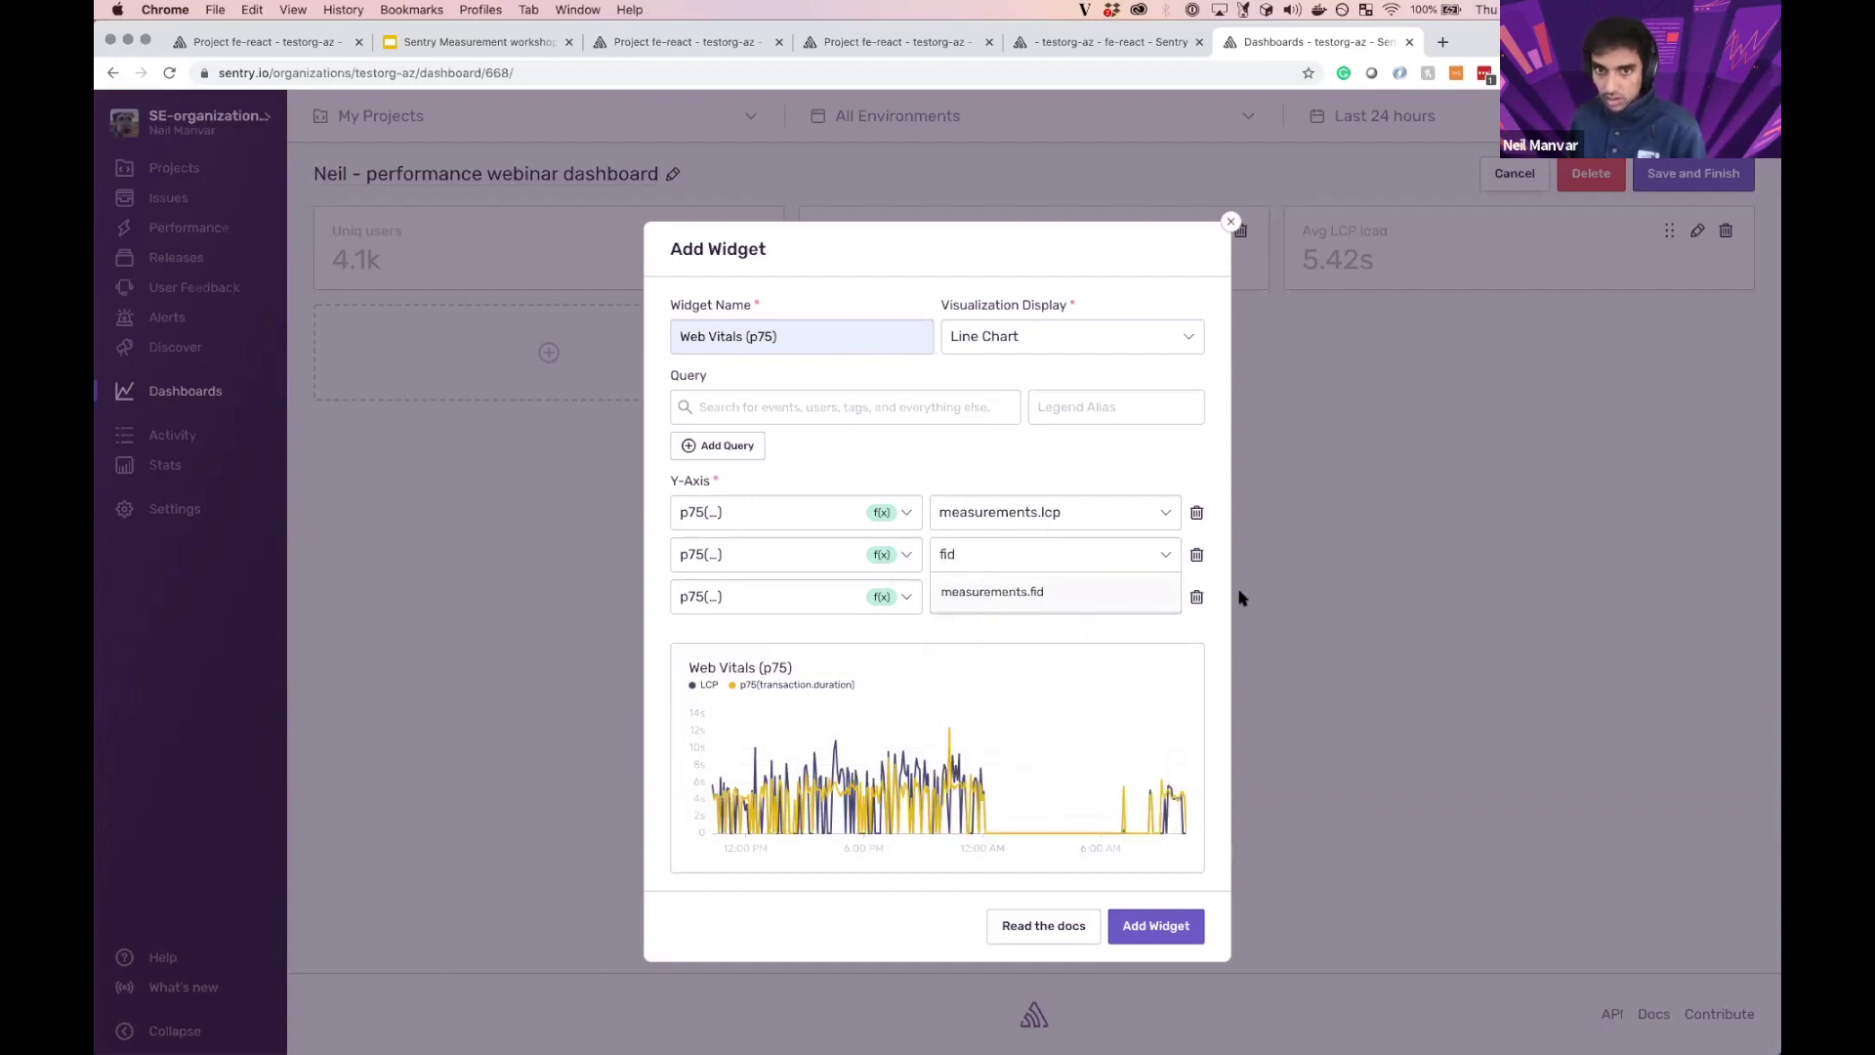
left_click(1123, 592)
left_click(1116, 600)
type("c")
key("BackSpace")
type("fcp")
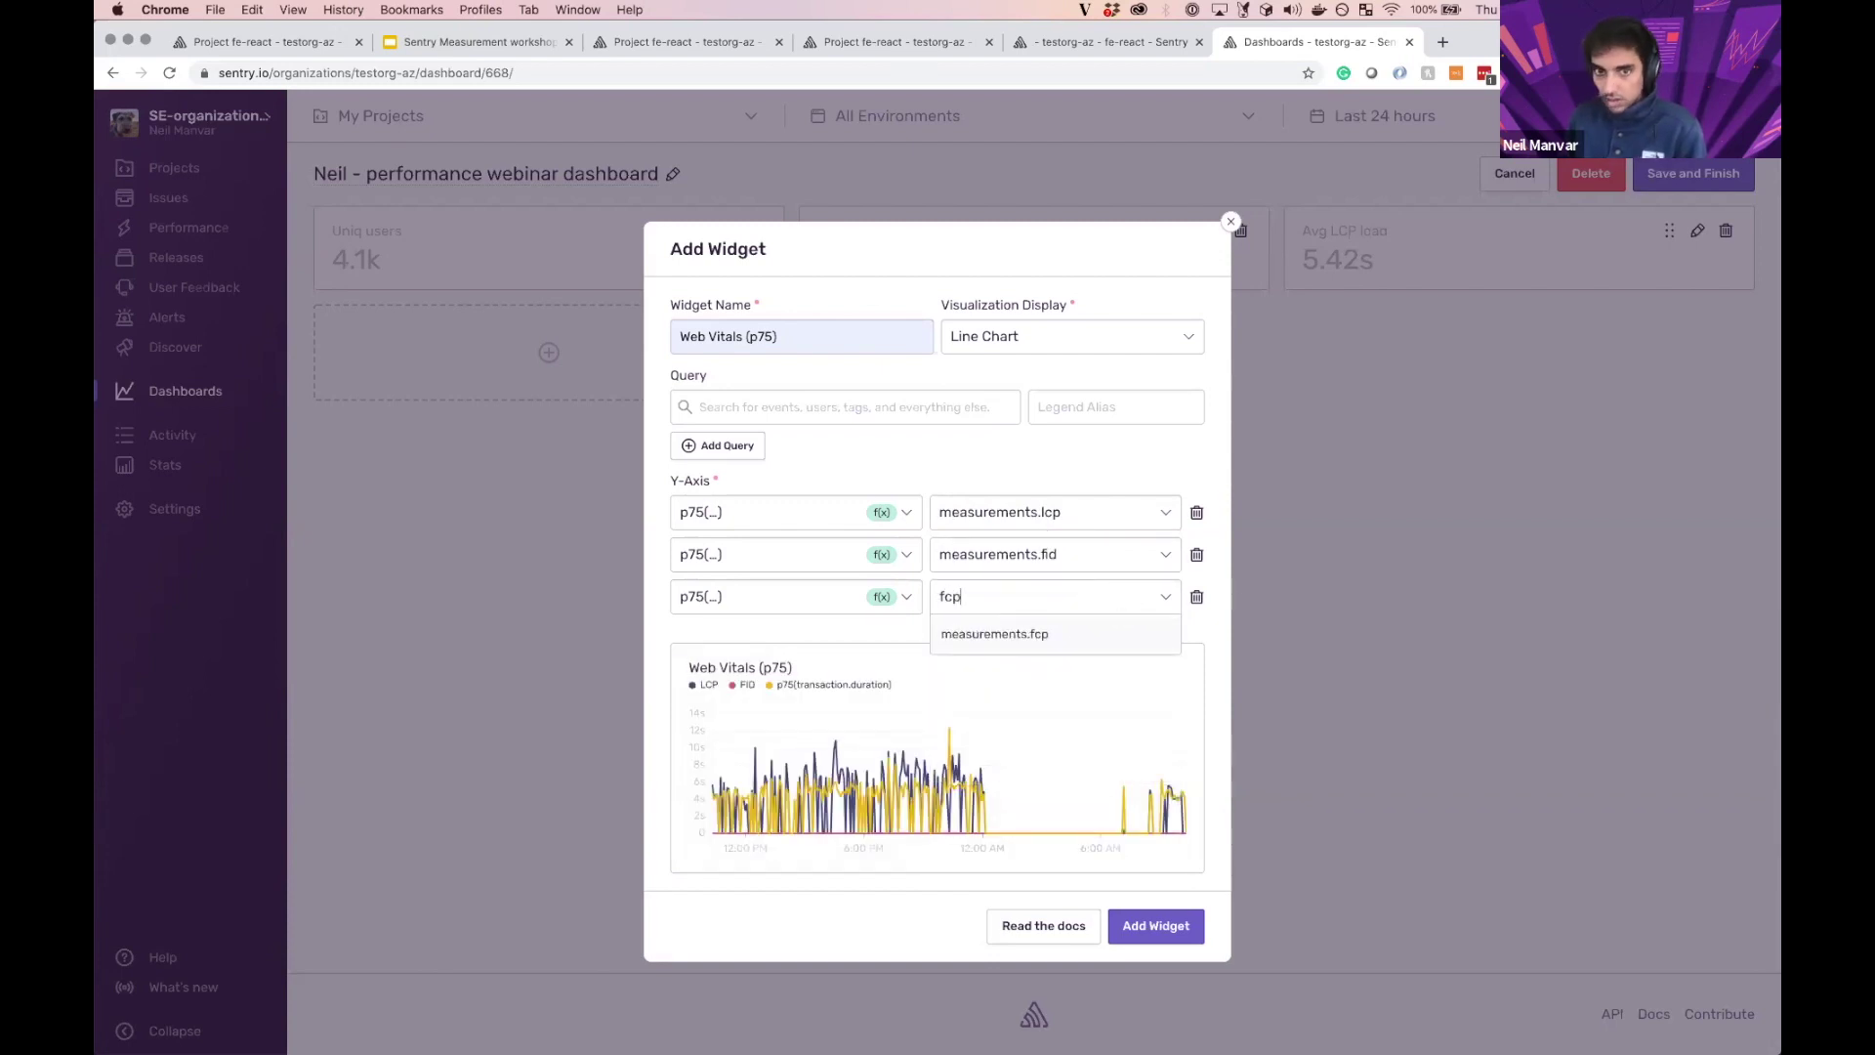
left_click(1119, 633)
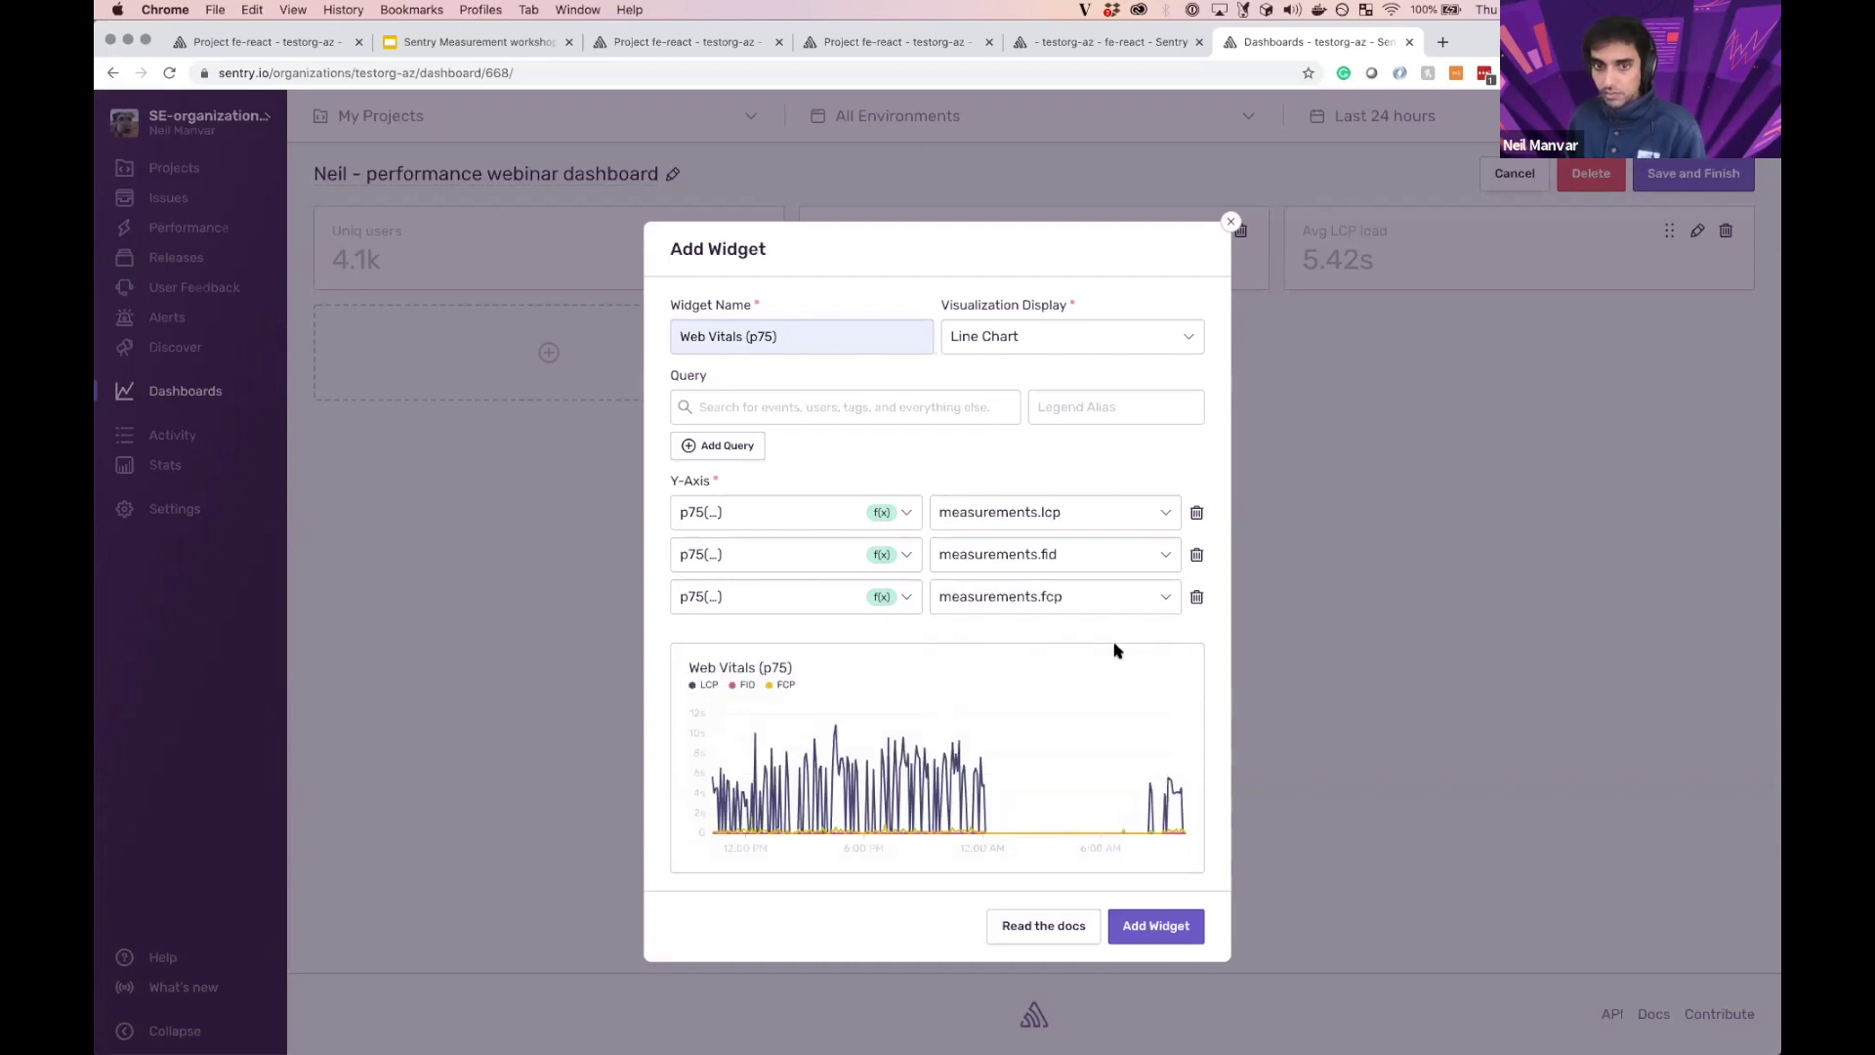
left_click(1179, 938)
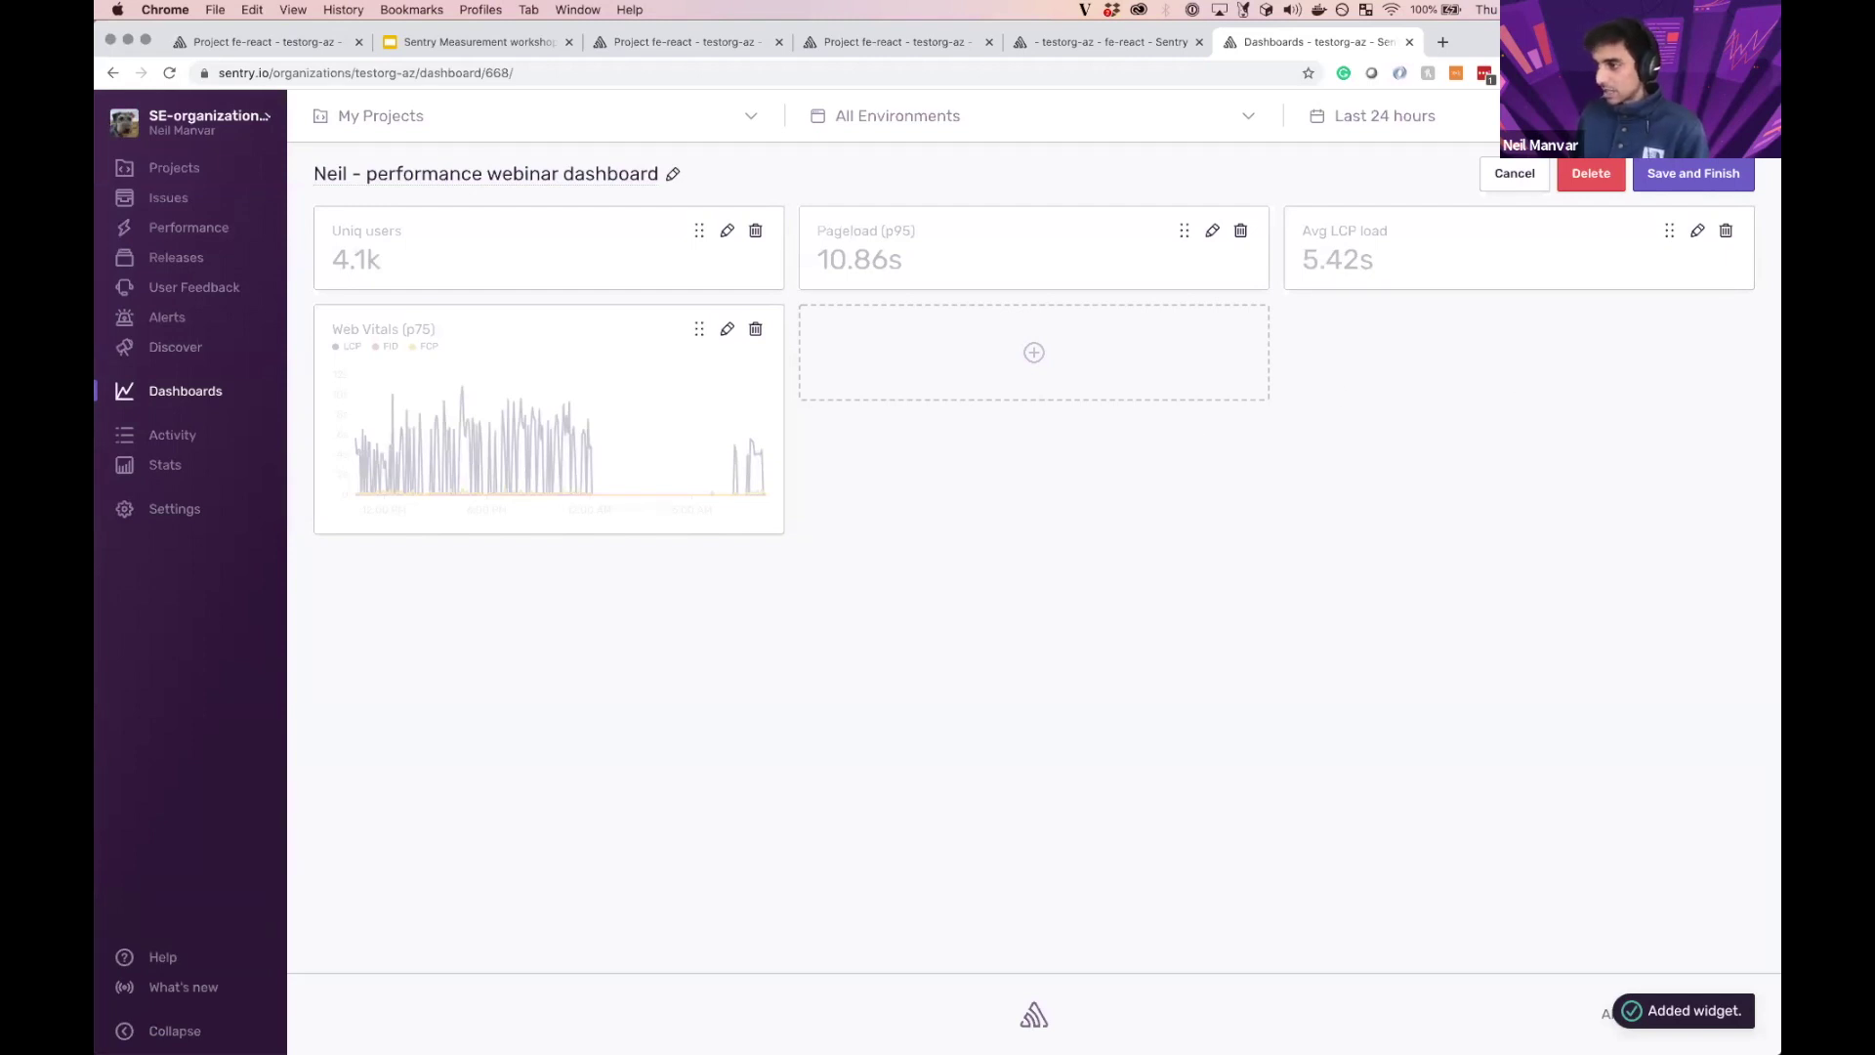
Step: Start a fifth widget named "Slow transactions" with the Table display
left_click(1229, 325)
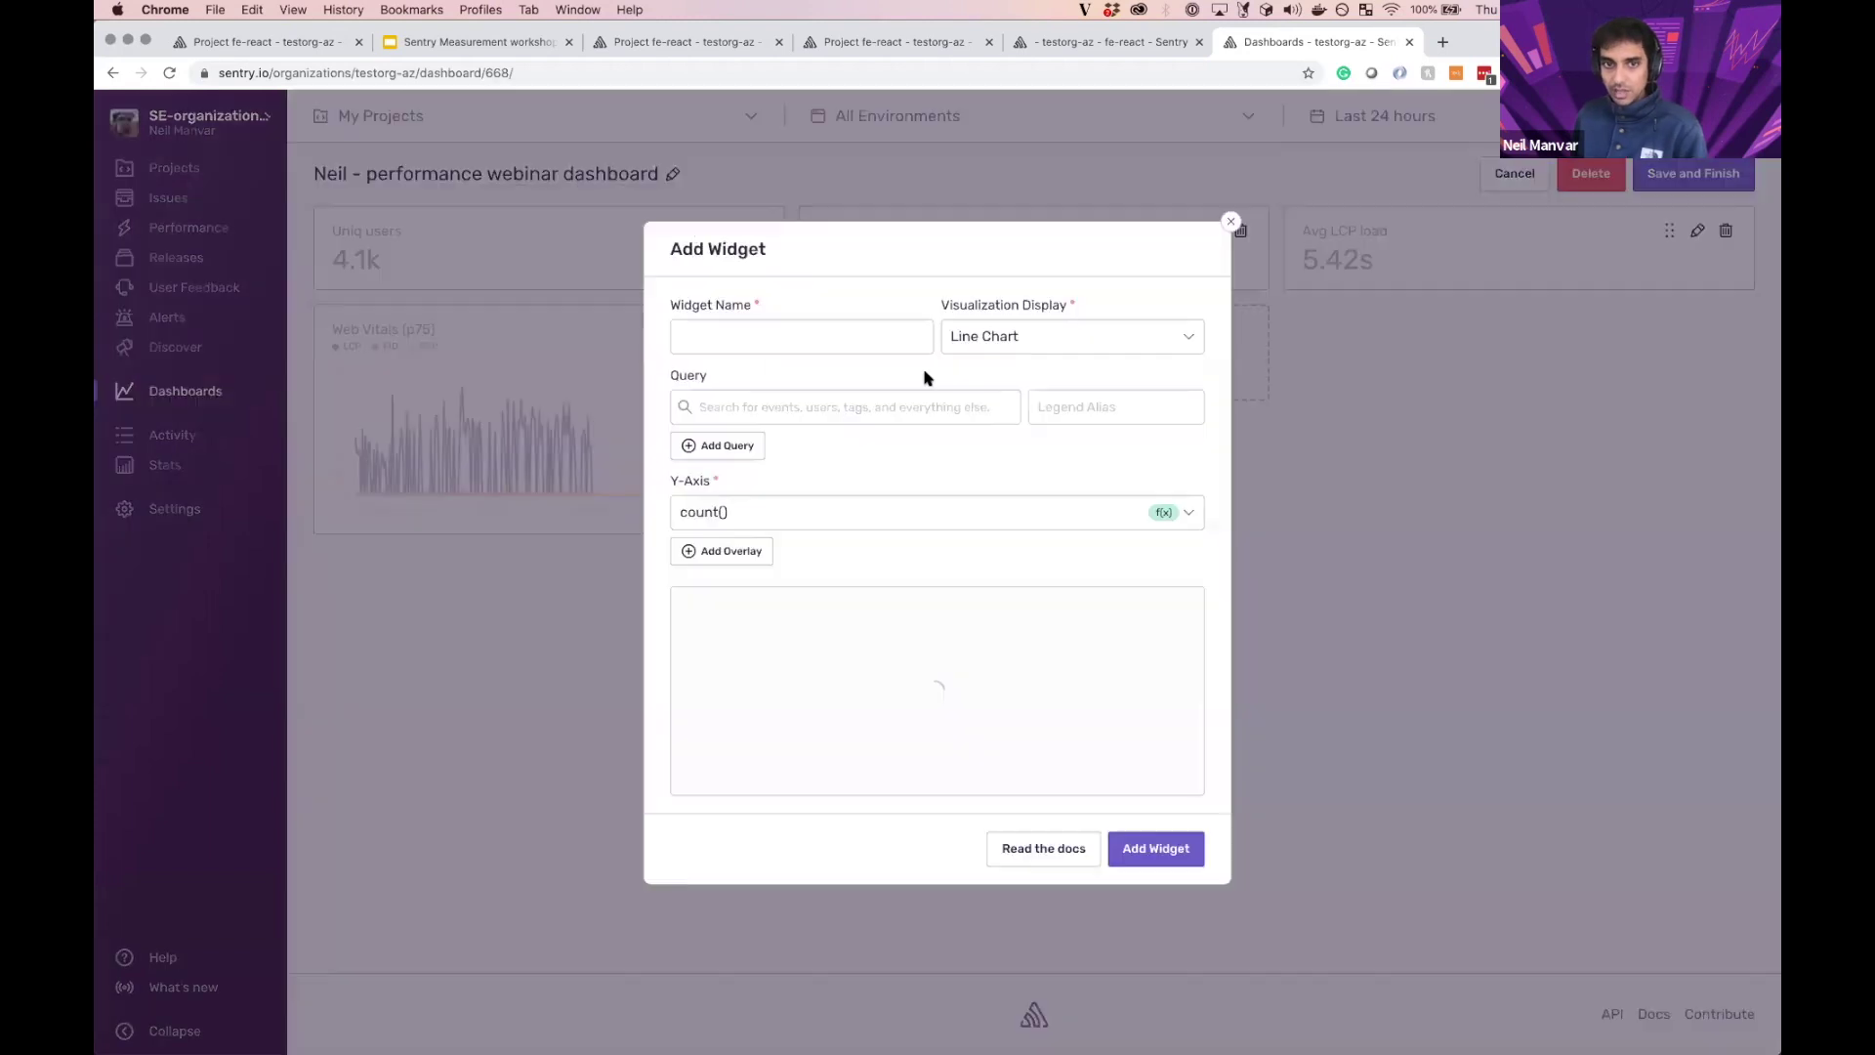
left_click(905, 336)
type("Slo")
key("Down")
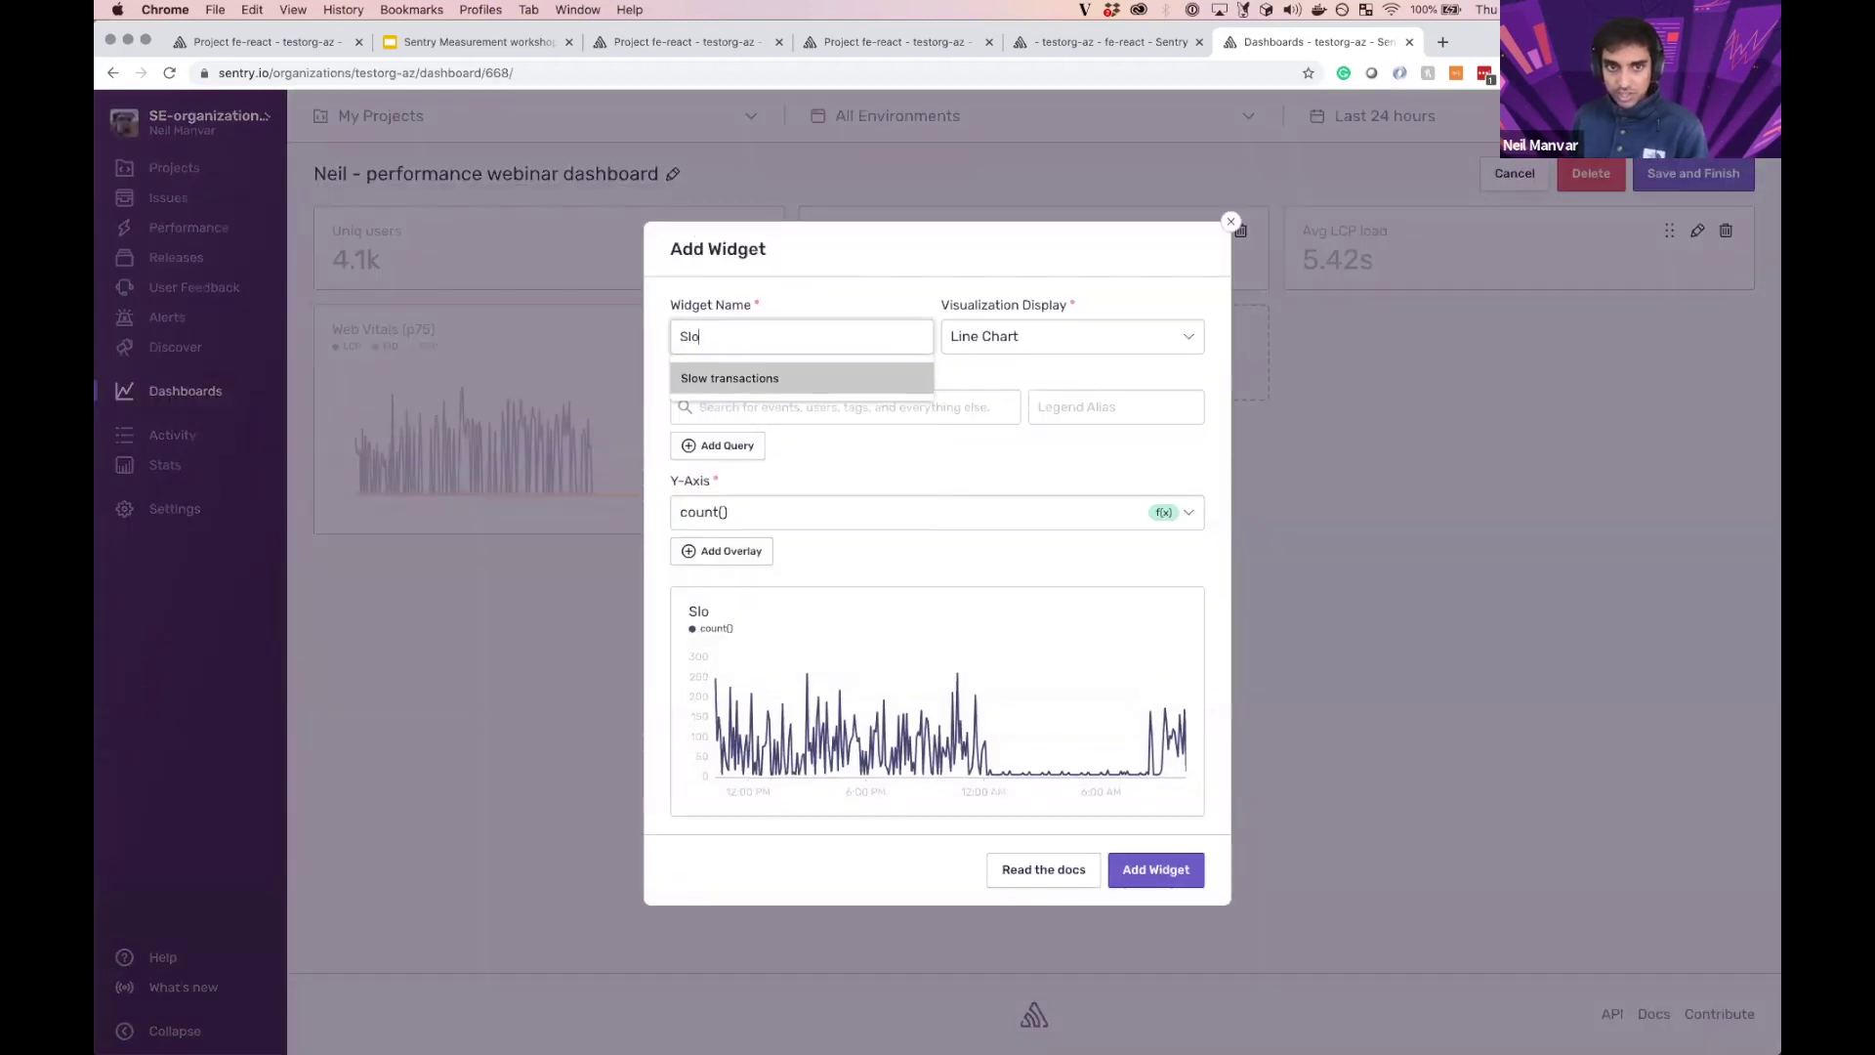
key("Return")
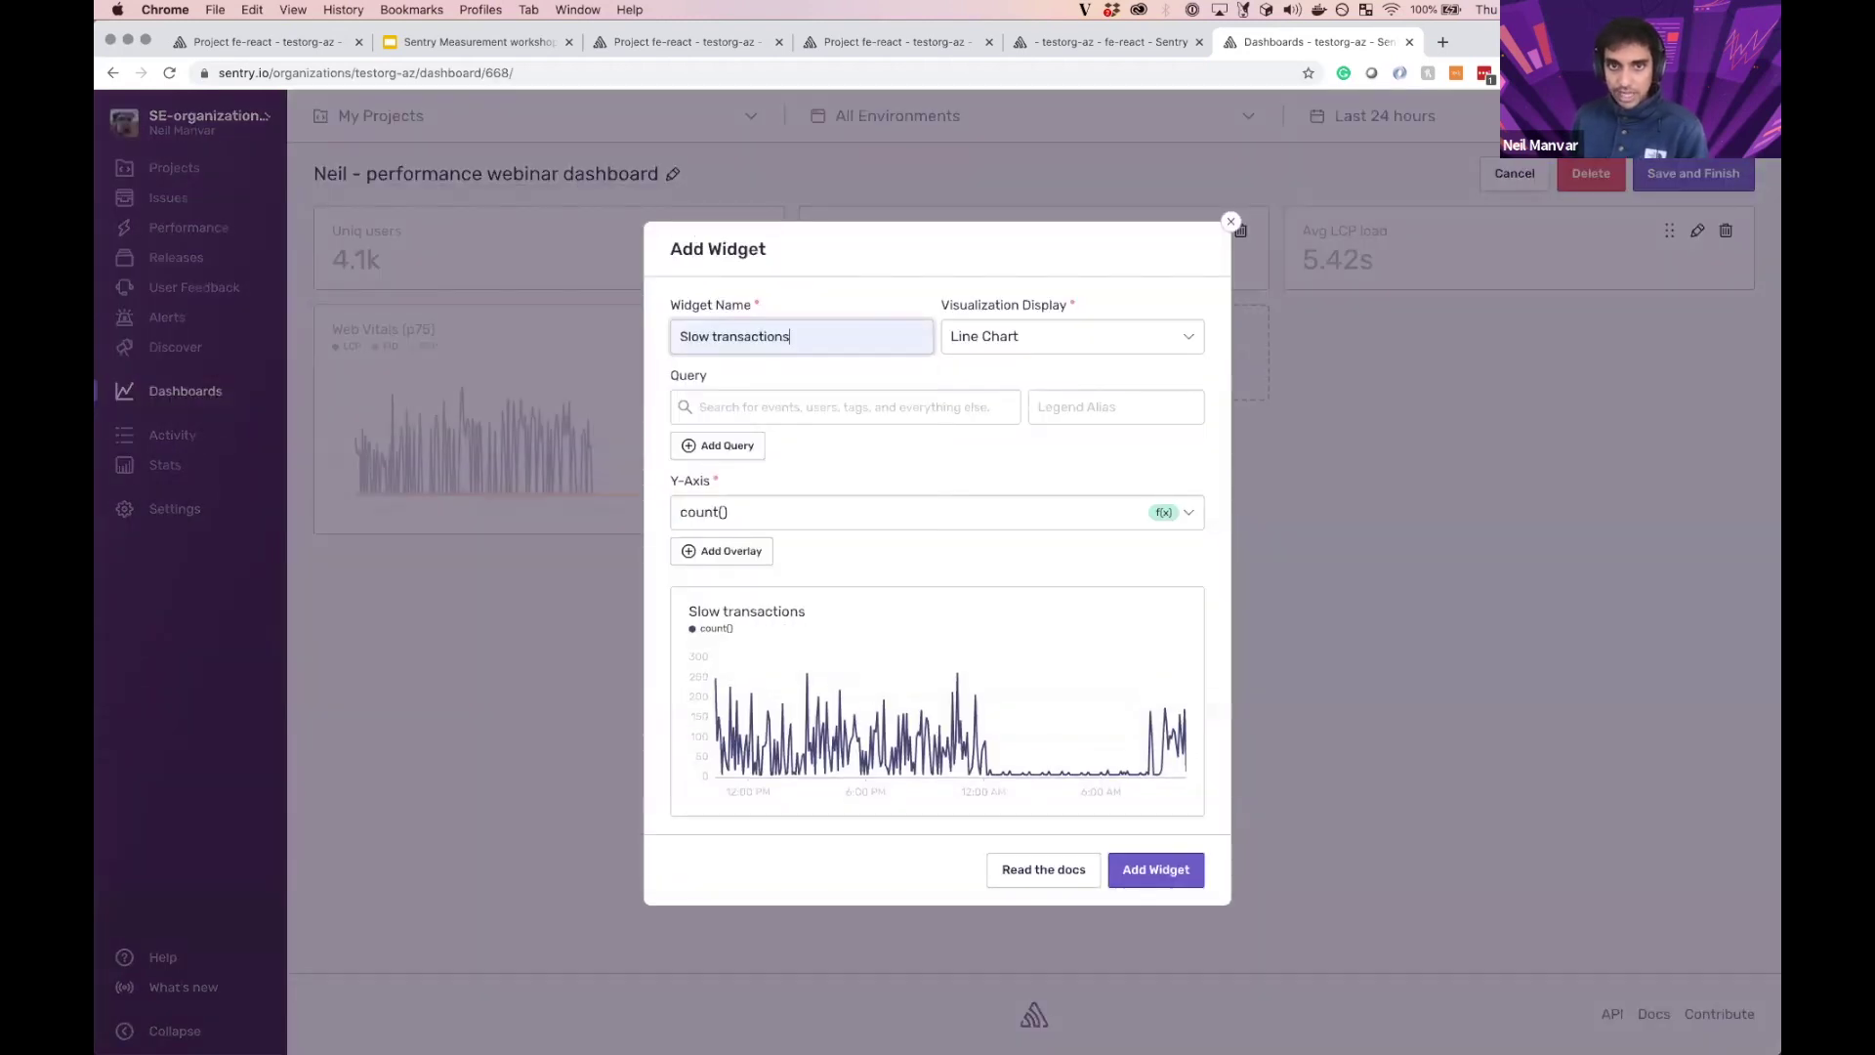
left_click(989, 347)
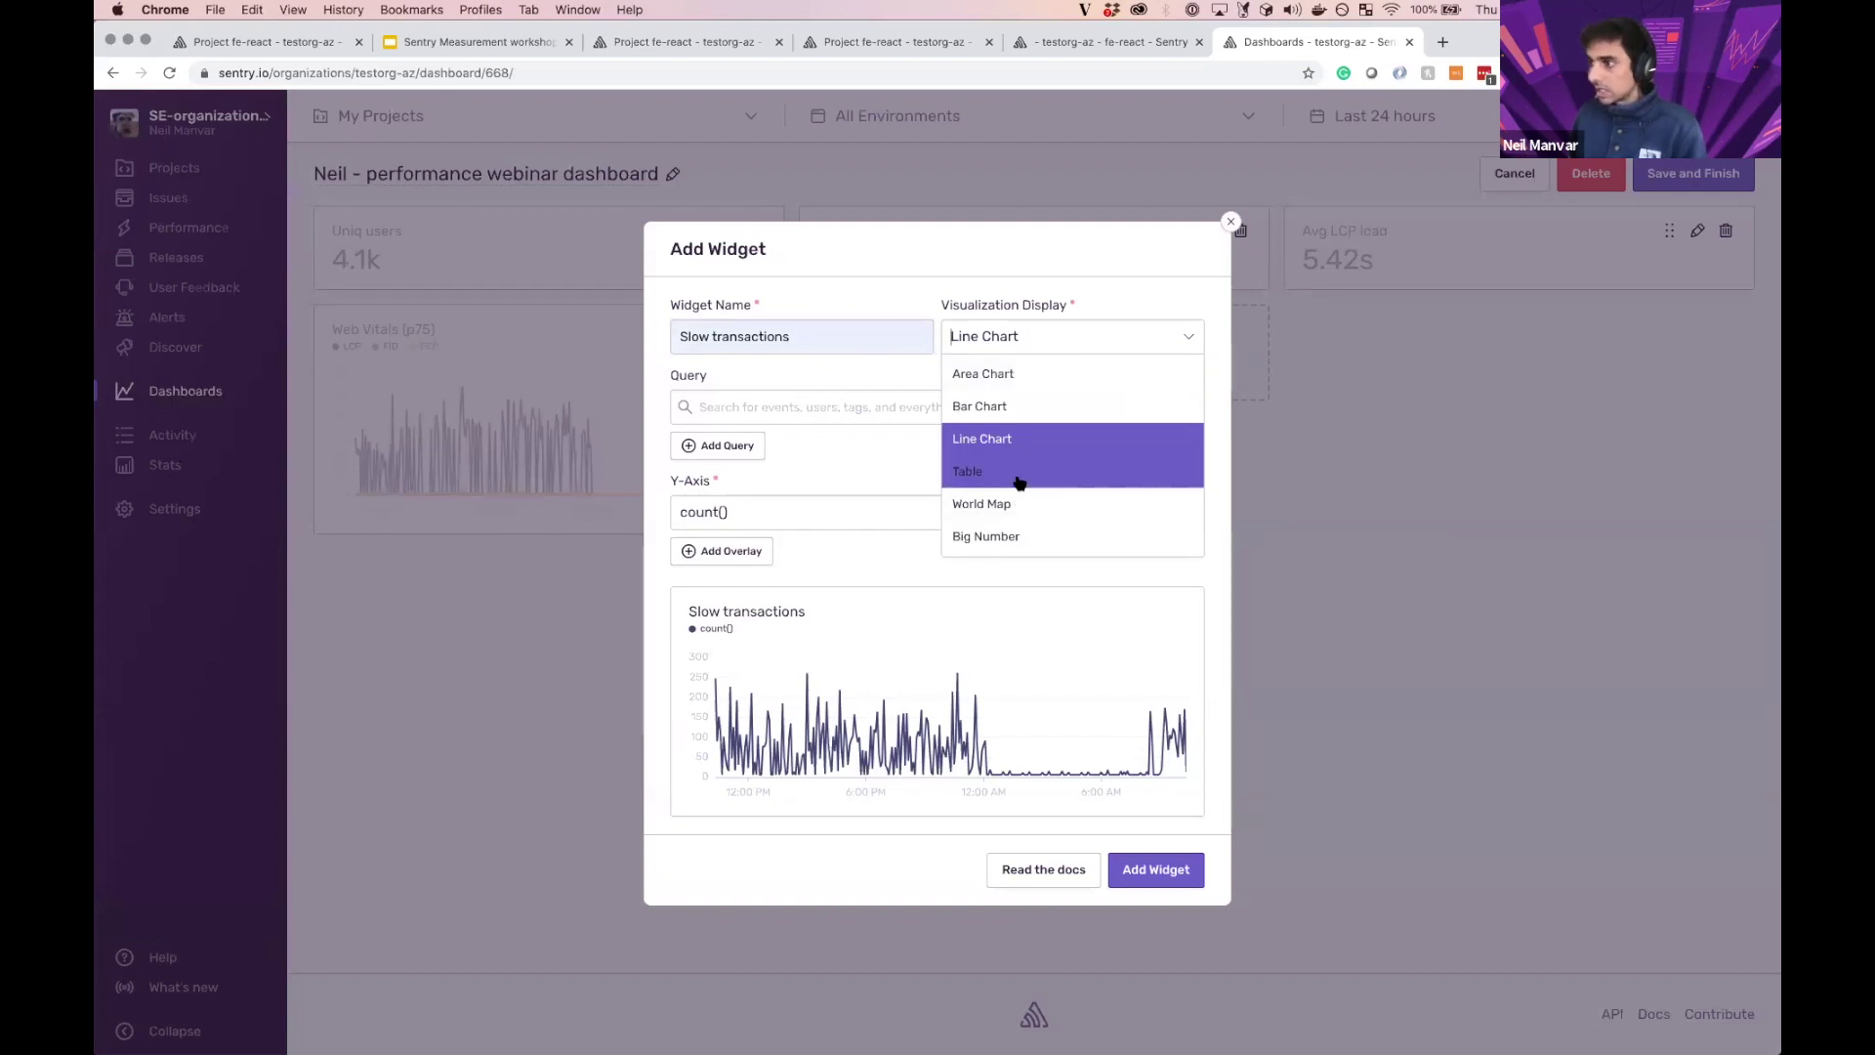
left_click(1009, 472)
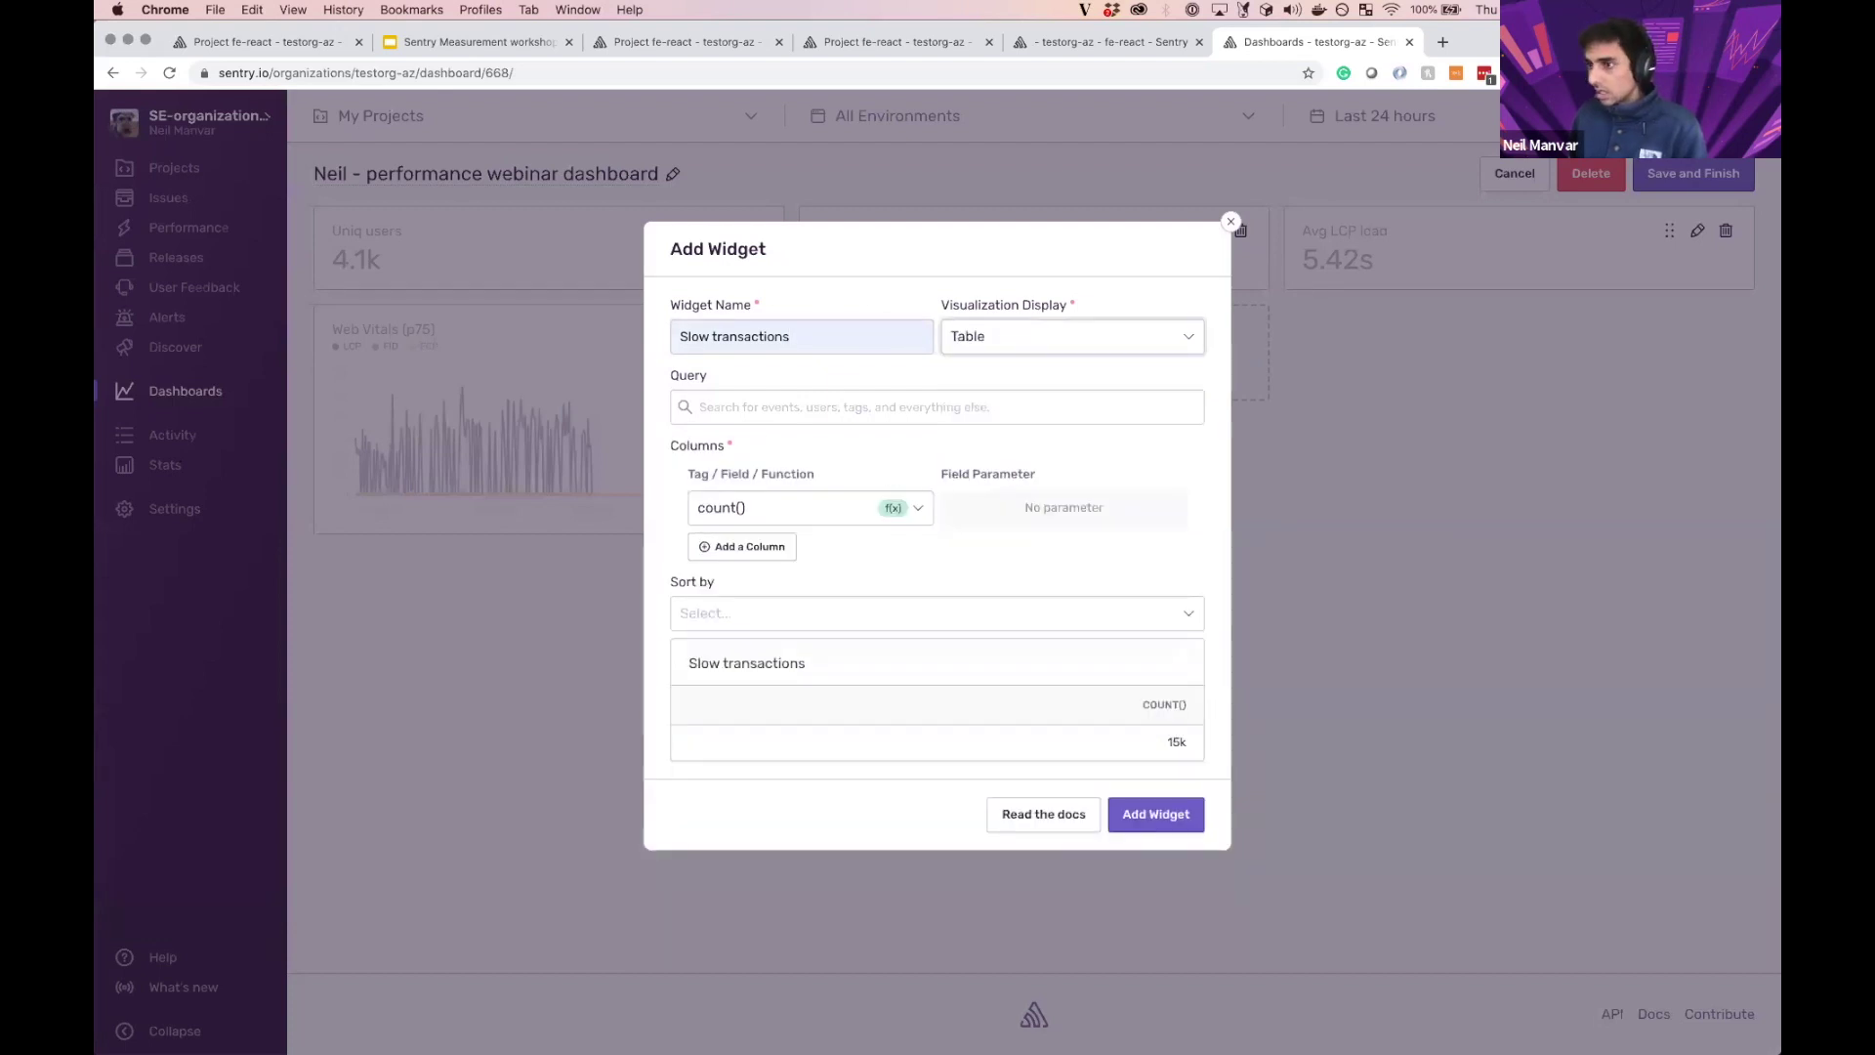
Step: Set the Slow transactions widget's query to event.type:transaction
left_click(888, 404)
type("evet")
type("nt.type:tra")
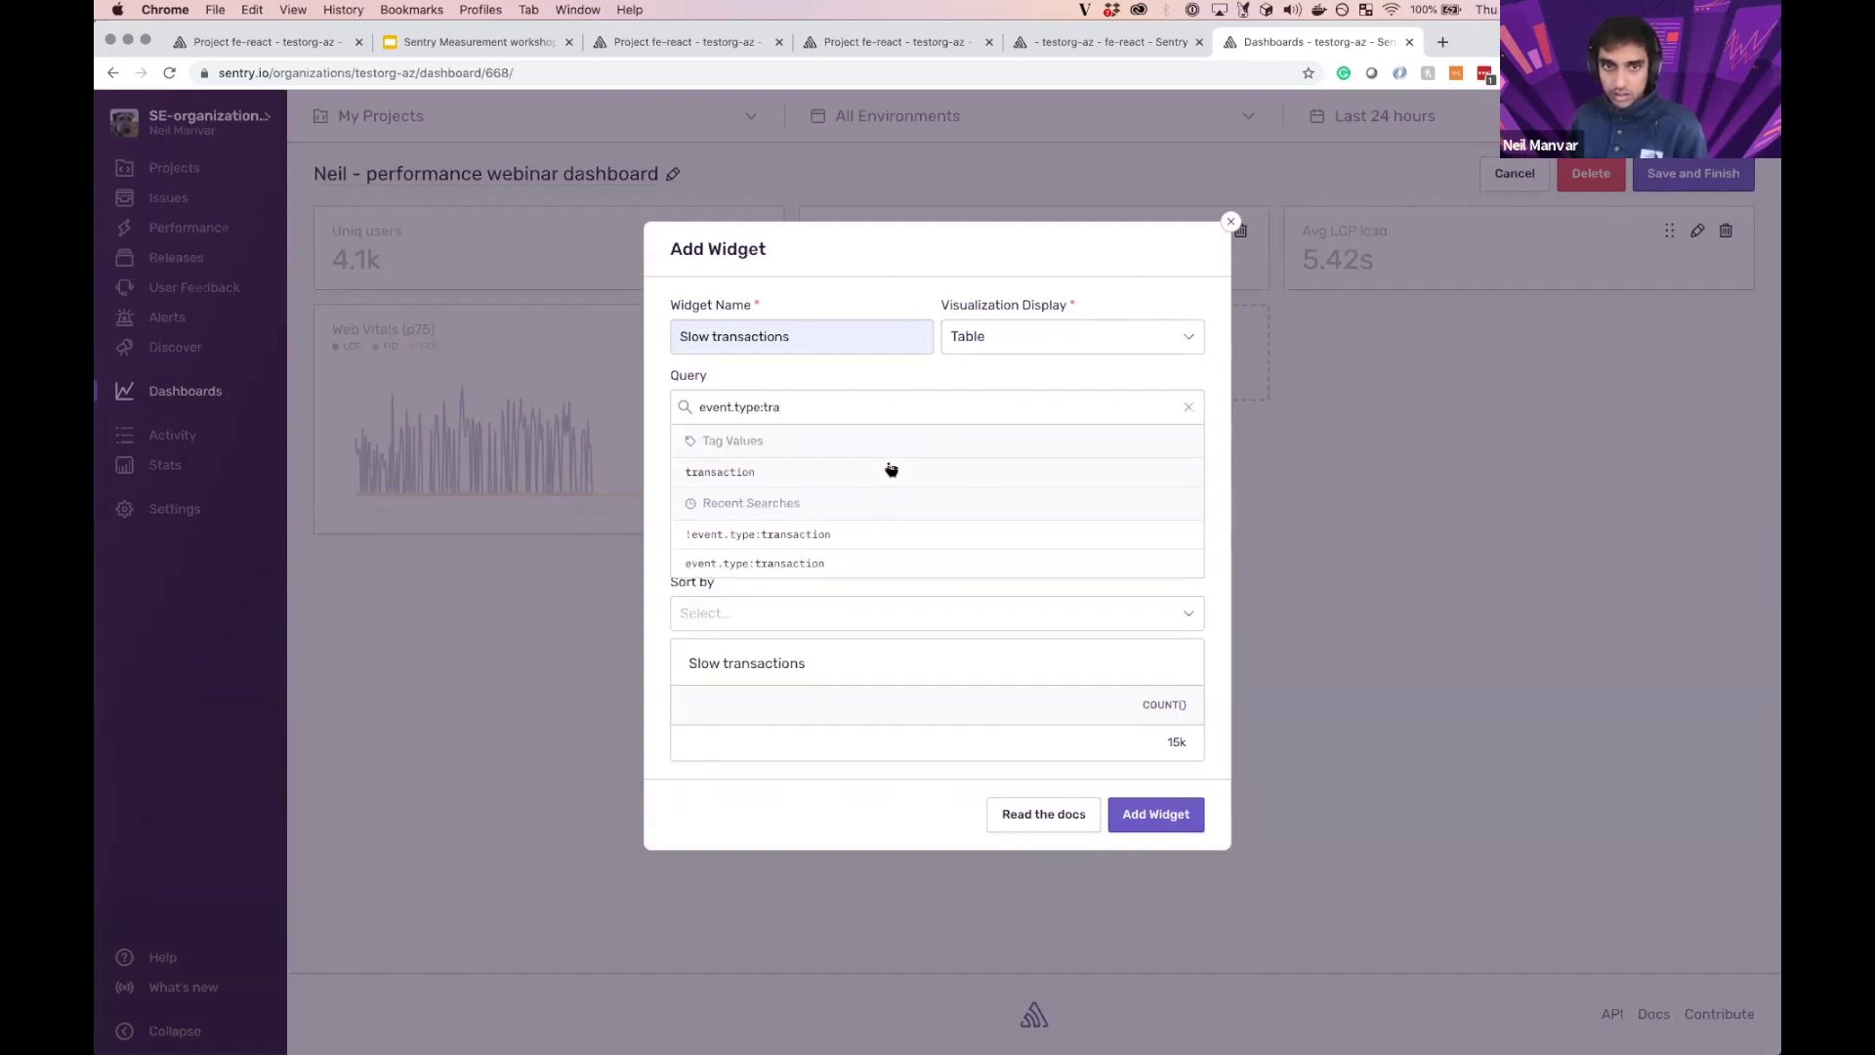
left_click(850, 472)
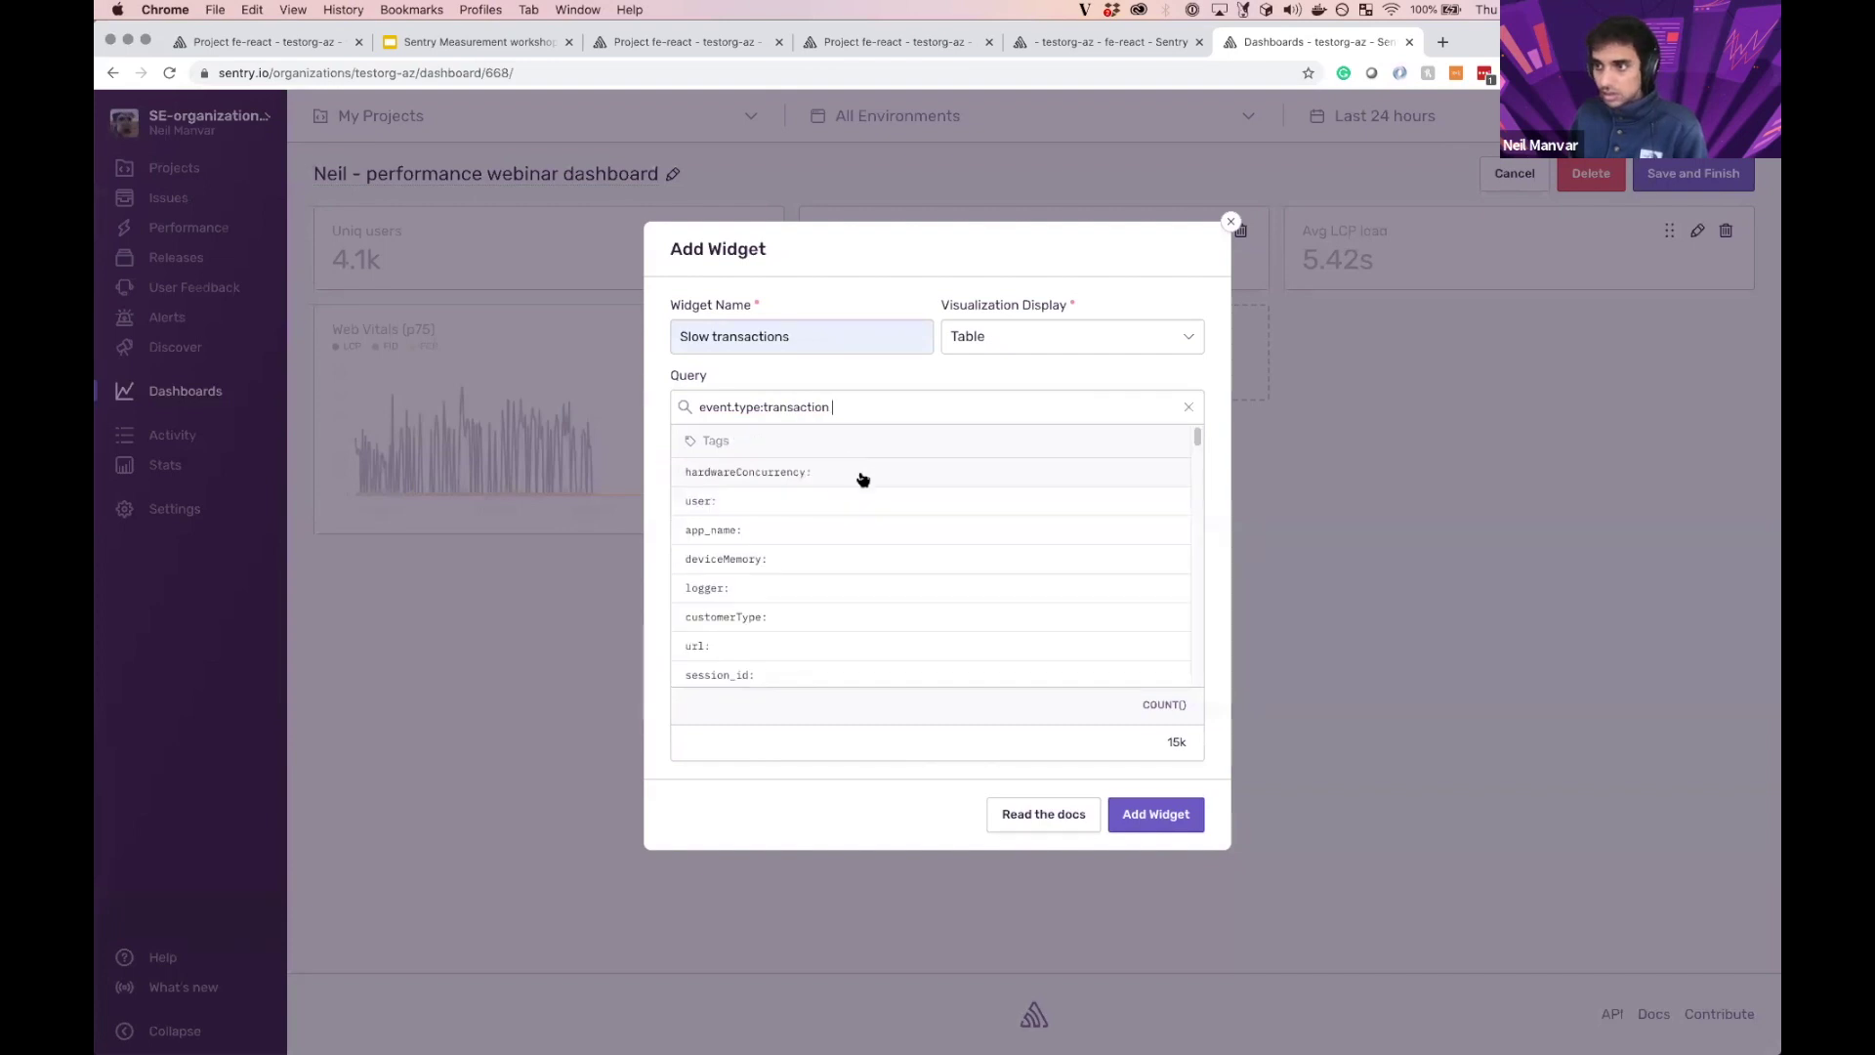
left_click(668, 510)
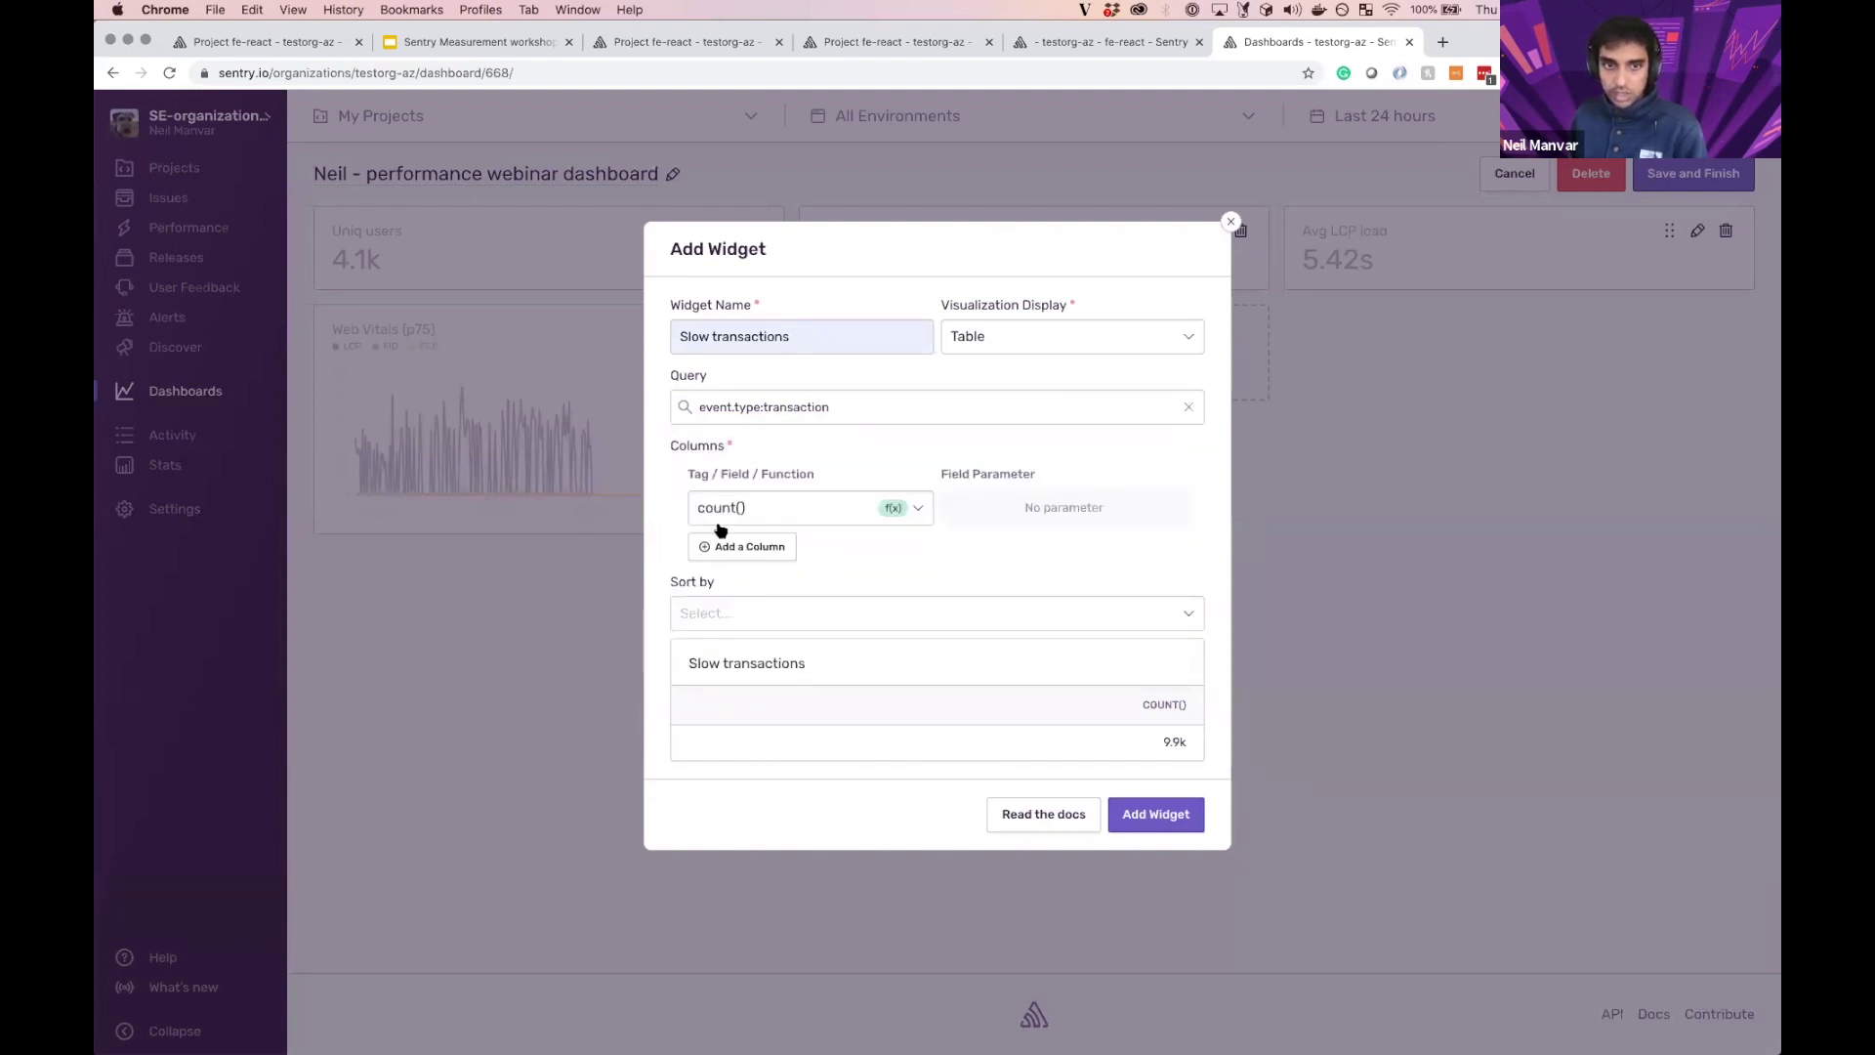
Step: Set the Slow transactions table's columns to transaction and p95 of transaction.duration
left_click(723, 543)
left_click(733, 509)
type("transaction")
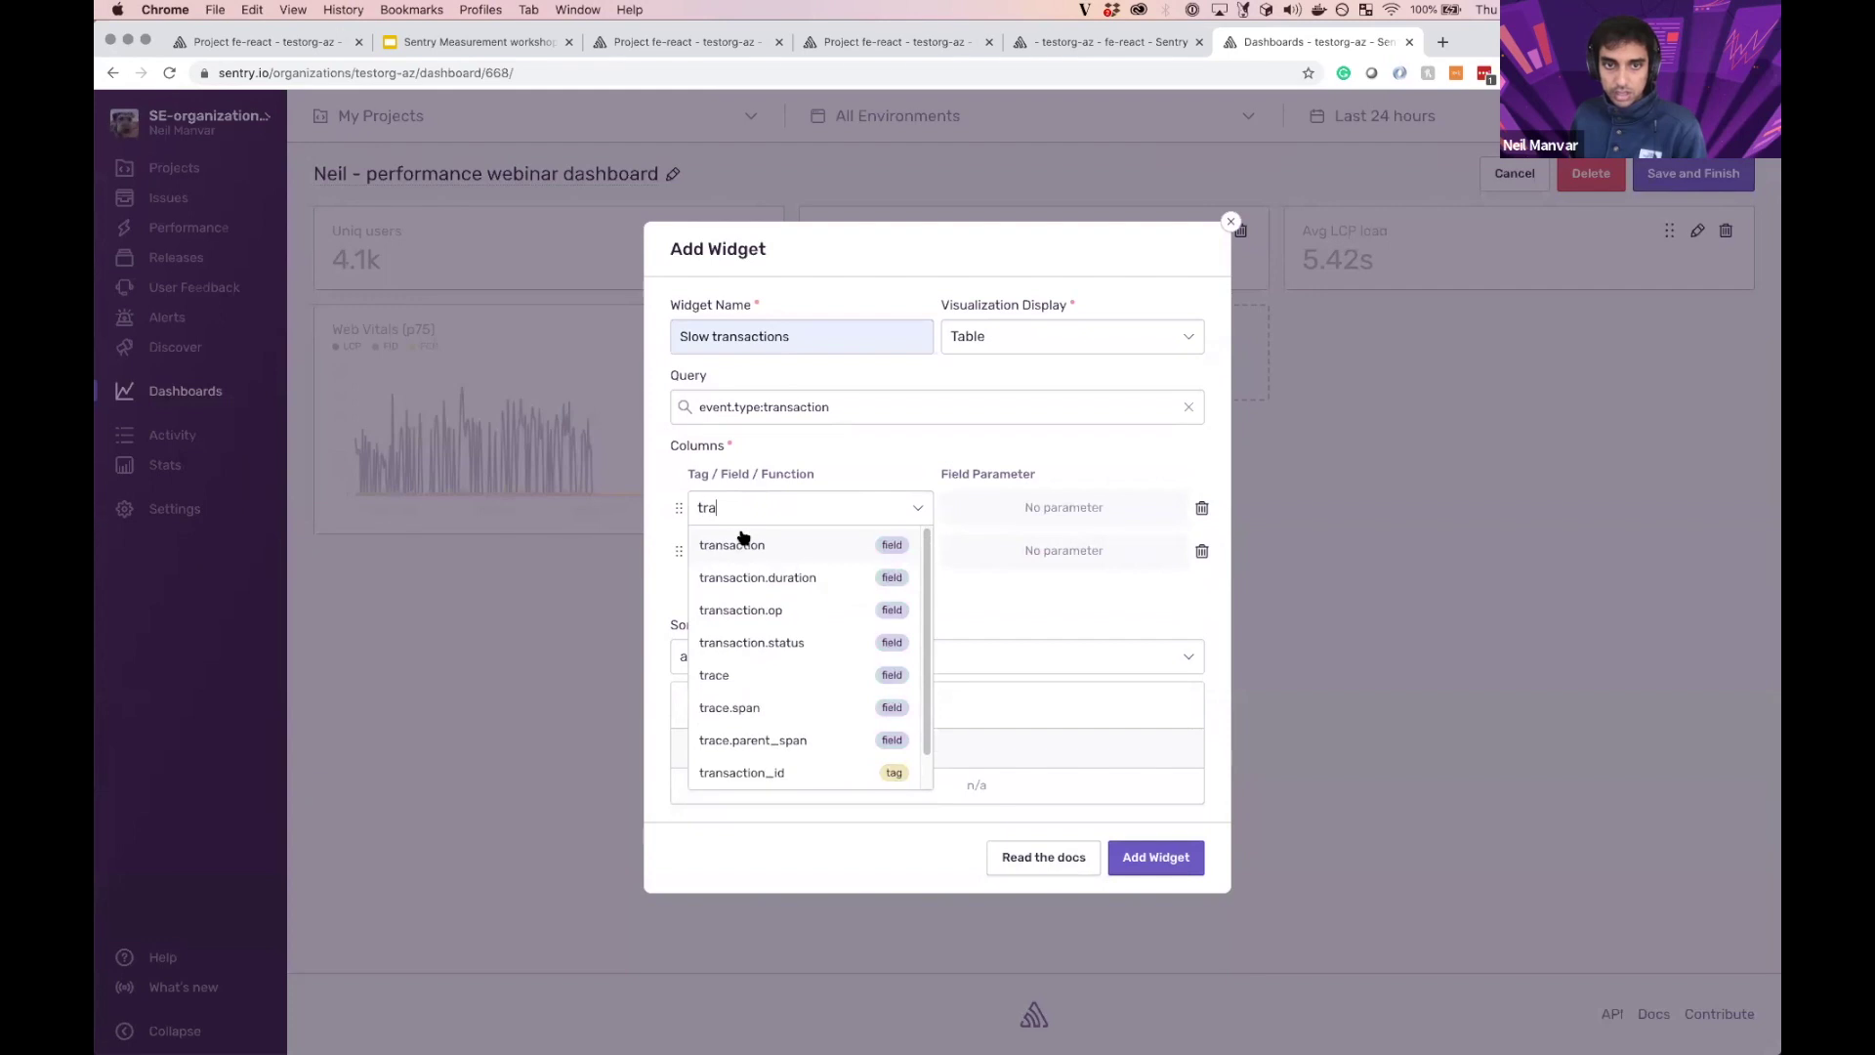
left_click(743, 547)
left_click(742, 553)
type("p")
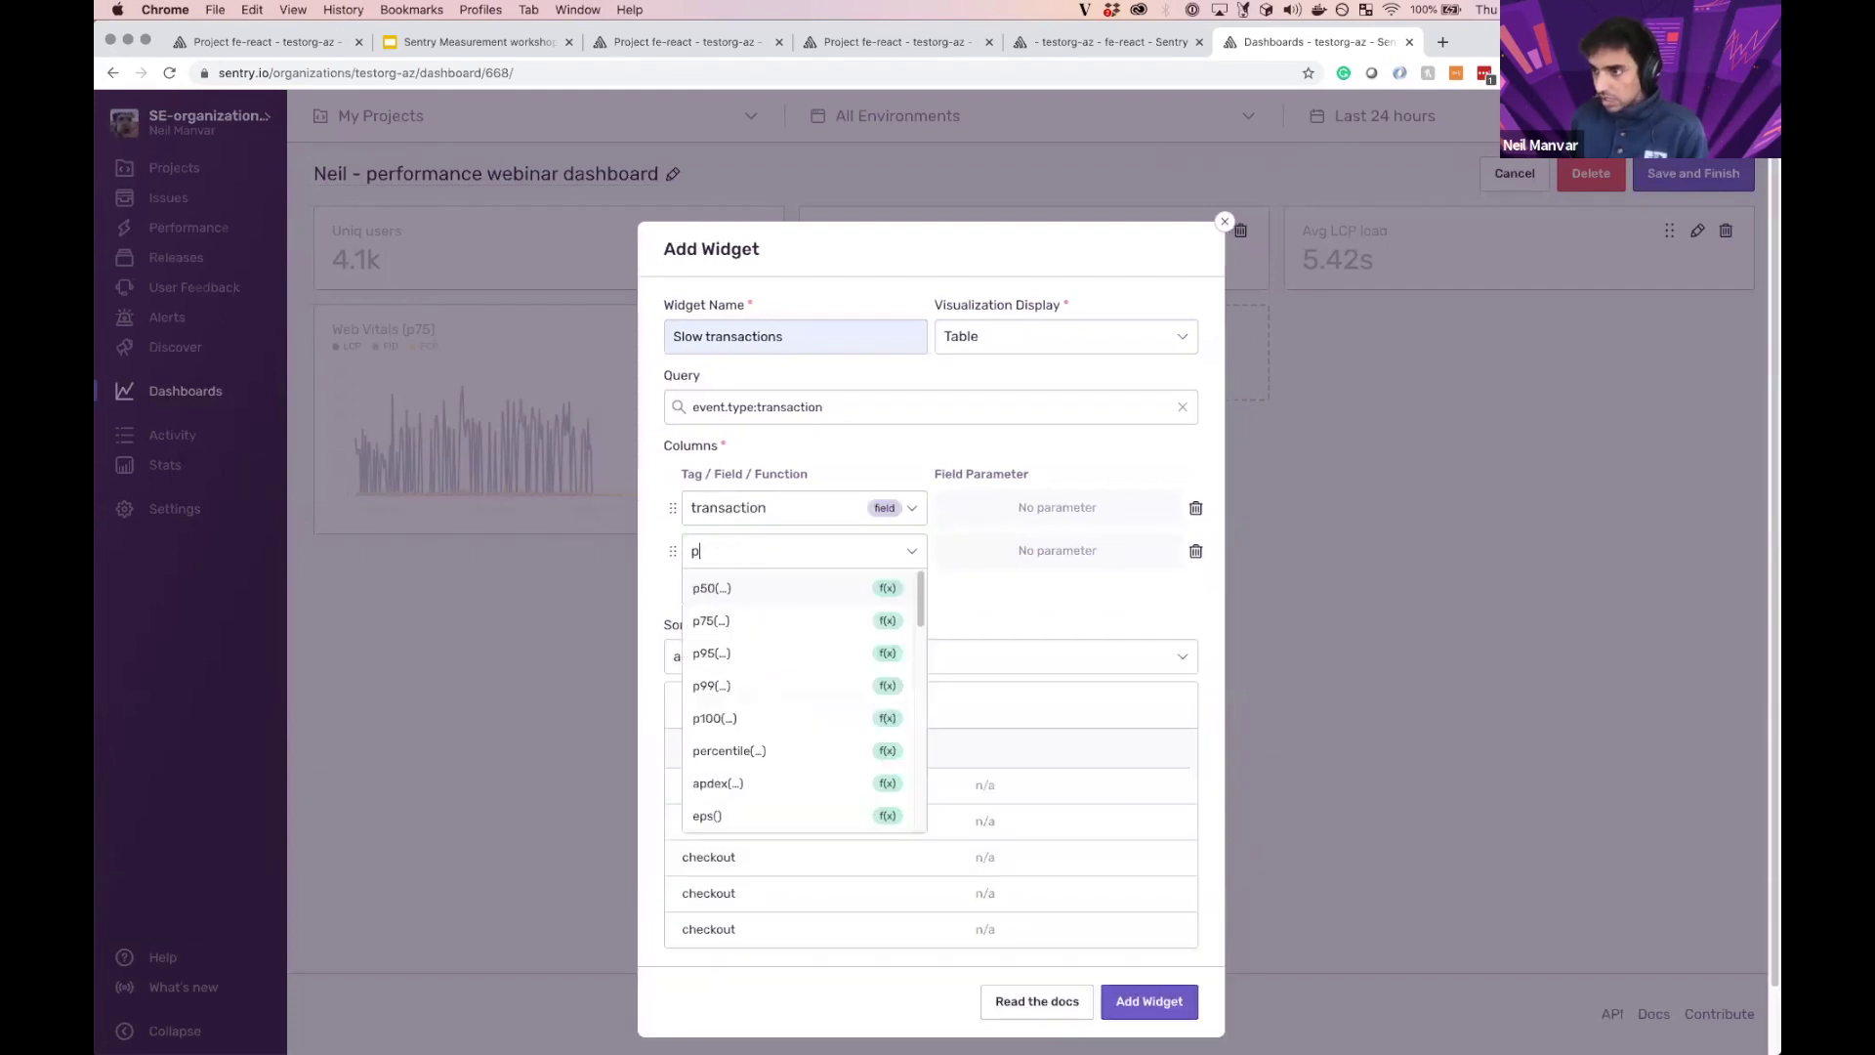
left_click(758, 653)
Step: Sort the Slow transactions table by p95(transaction.duration) desc and add the widget to the dashboard
left_click(825, 667)
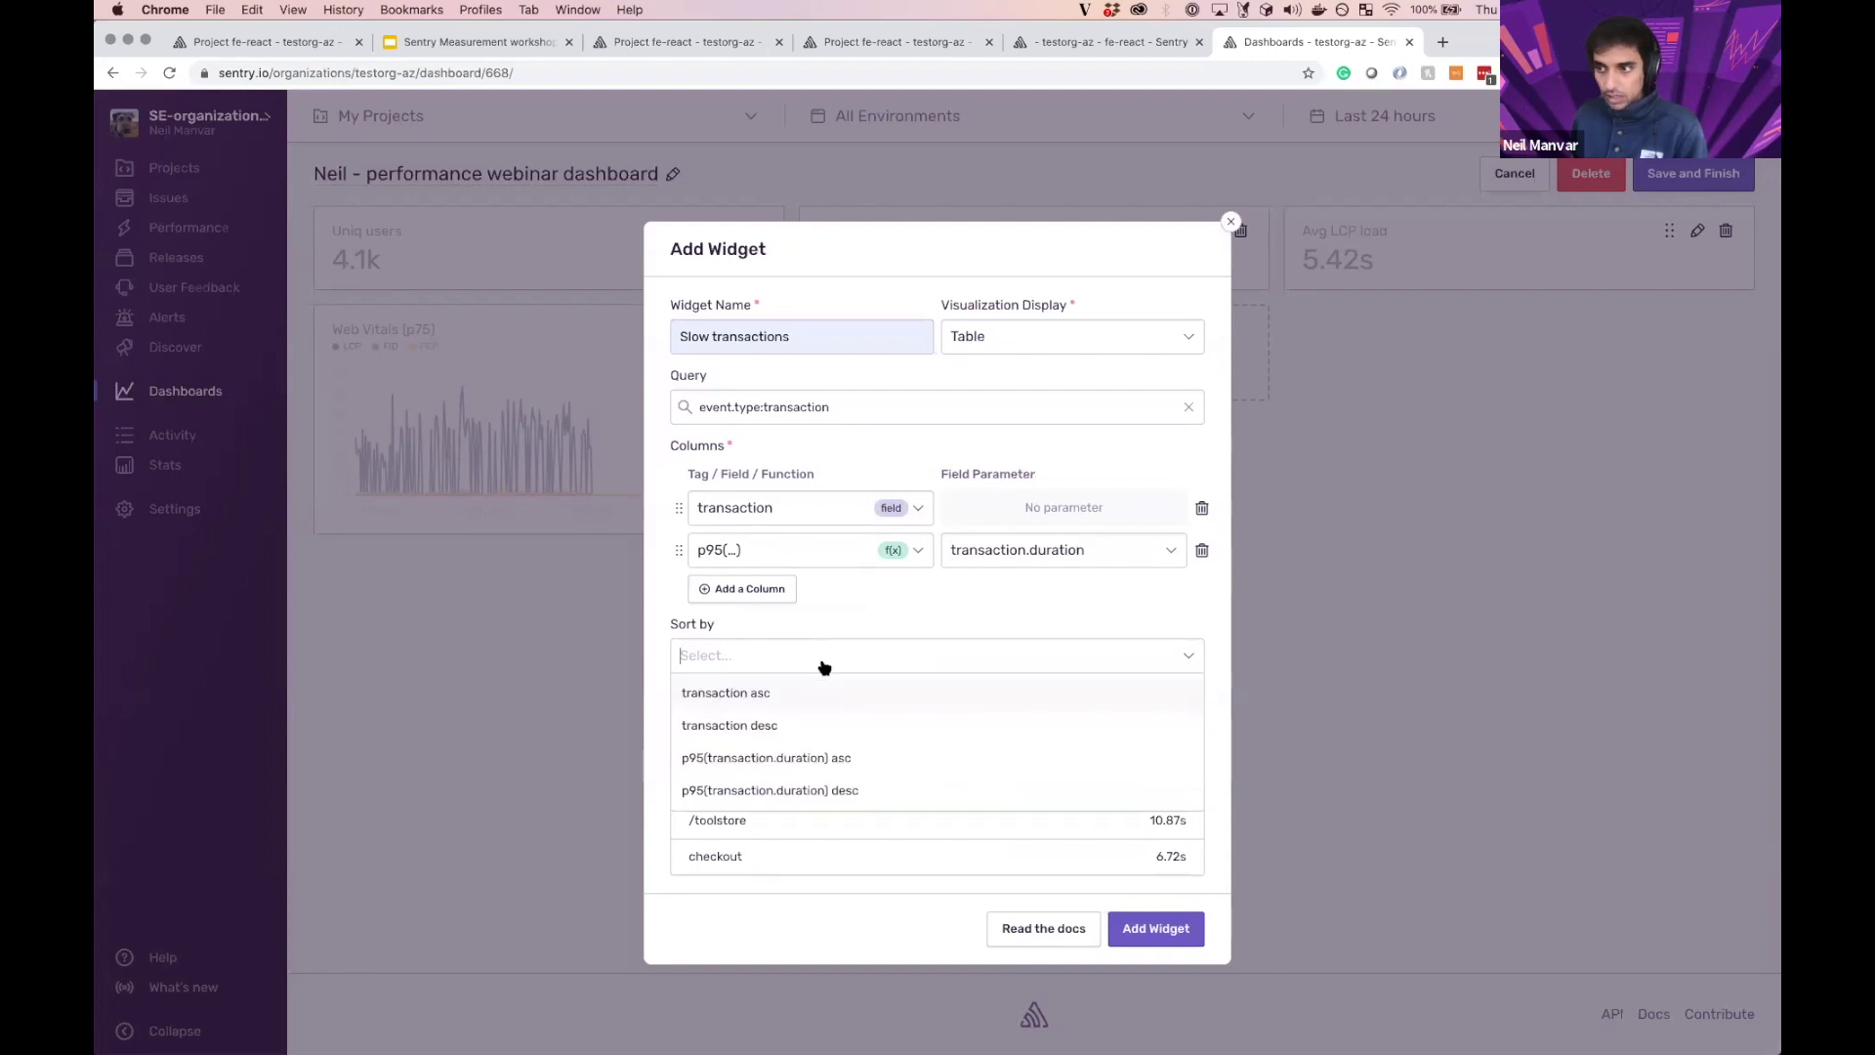
left_click(842, 793)
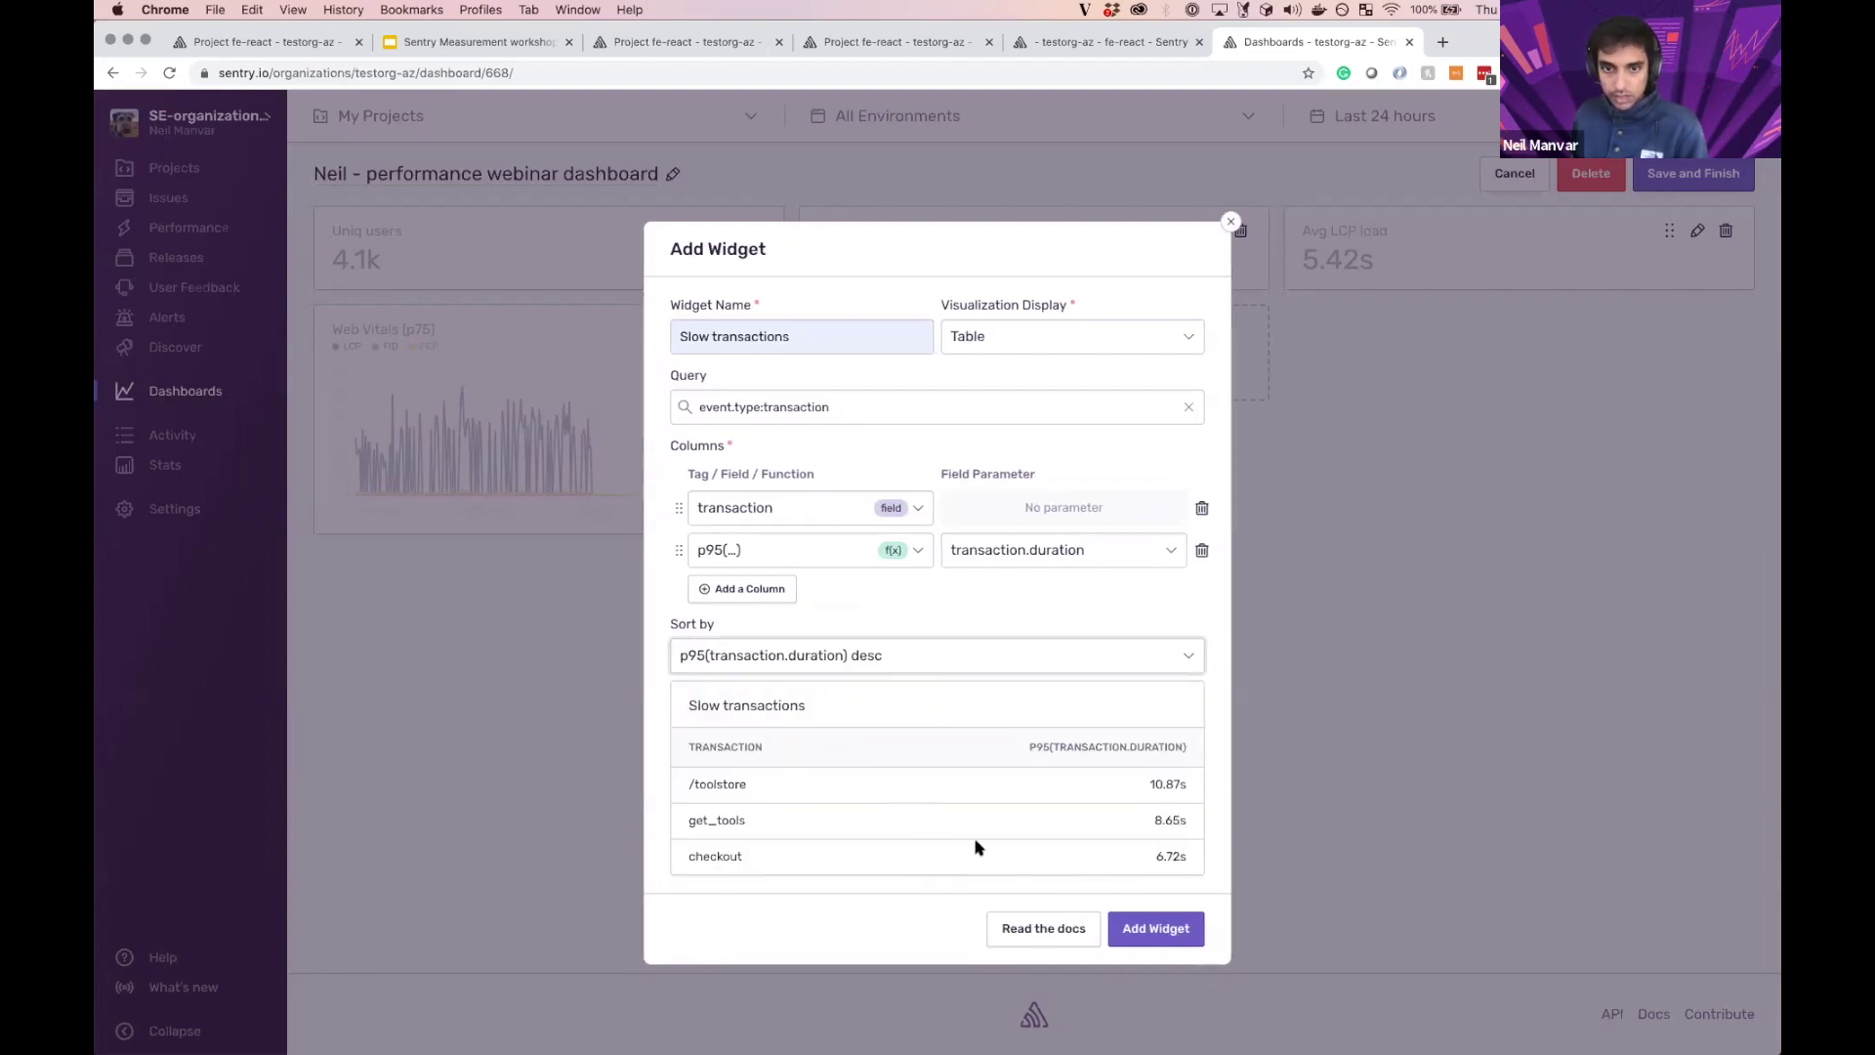
left_click(1125, 939)
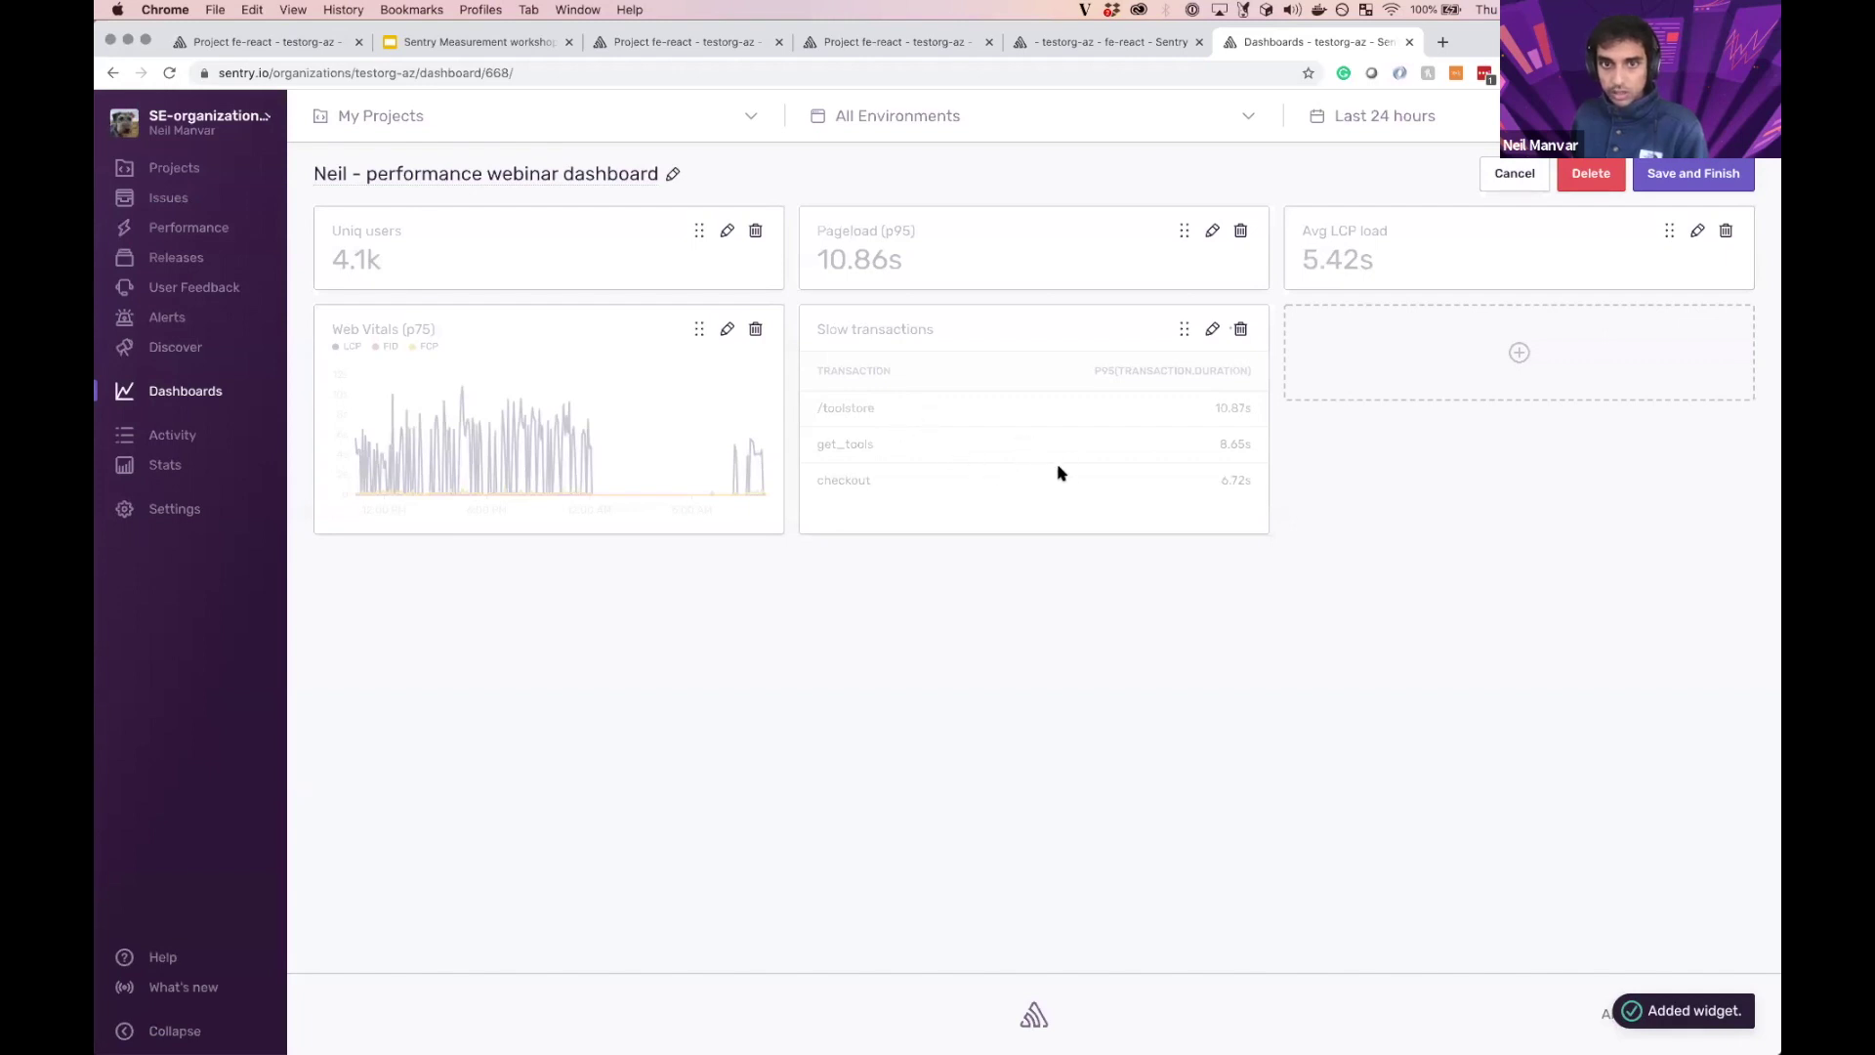
Step: Start a sixth widget named "Key transactions"
left_click(1494, 335)
left_click(796, 336)
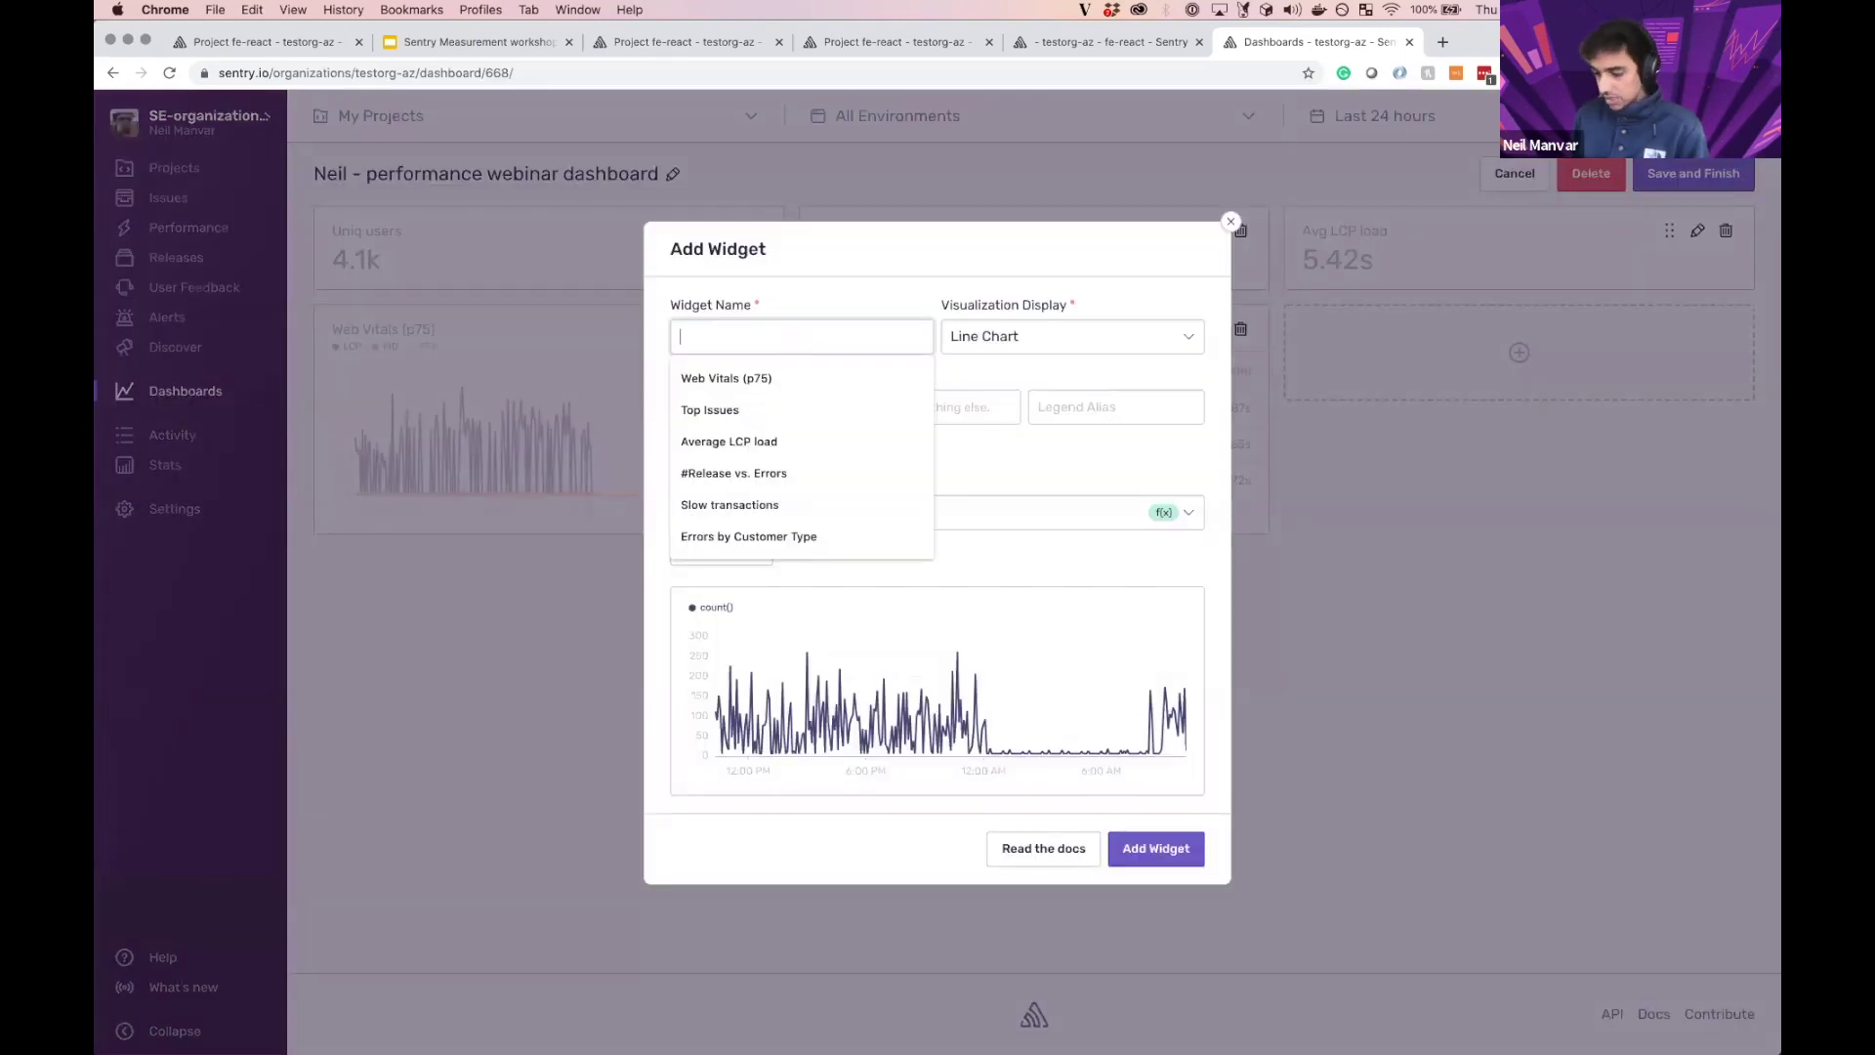
type("Key transactions")
Step: Set the Key transactions widget's first query to transaction:/toolstore
left_click(822, 398)
type("t")
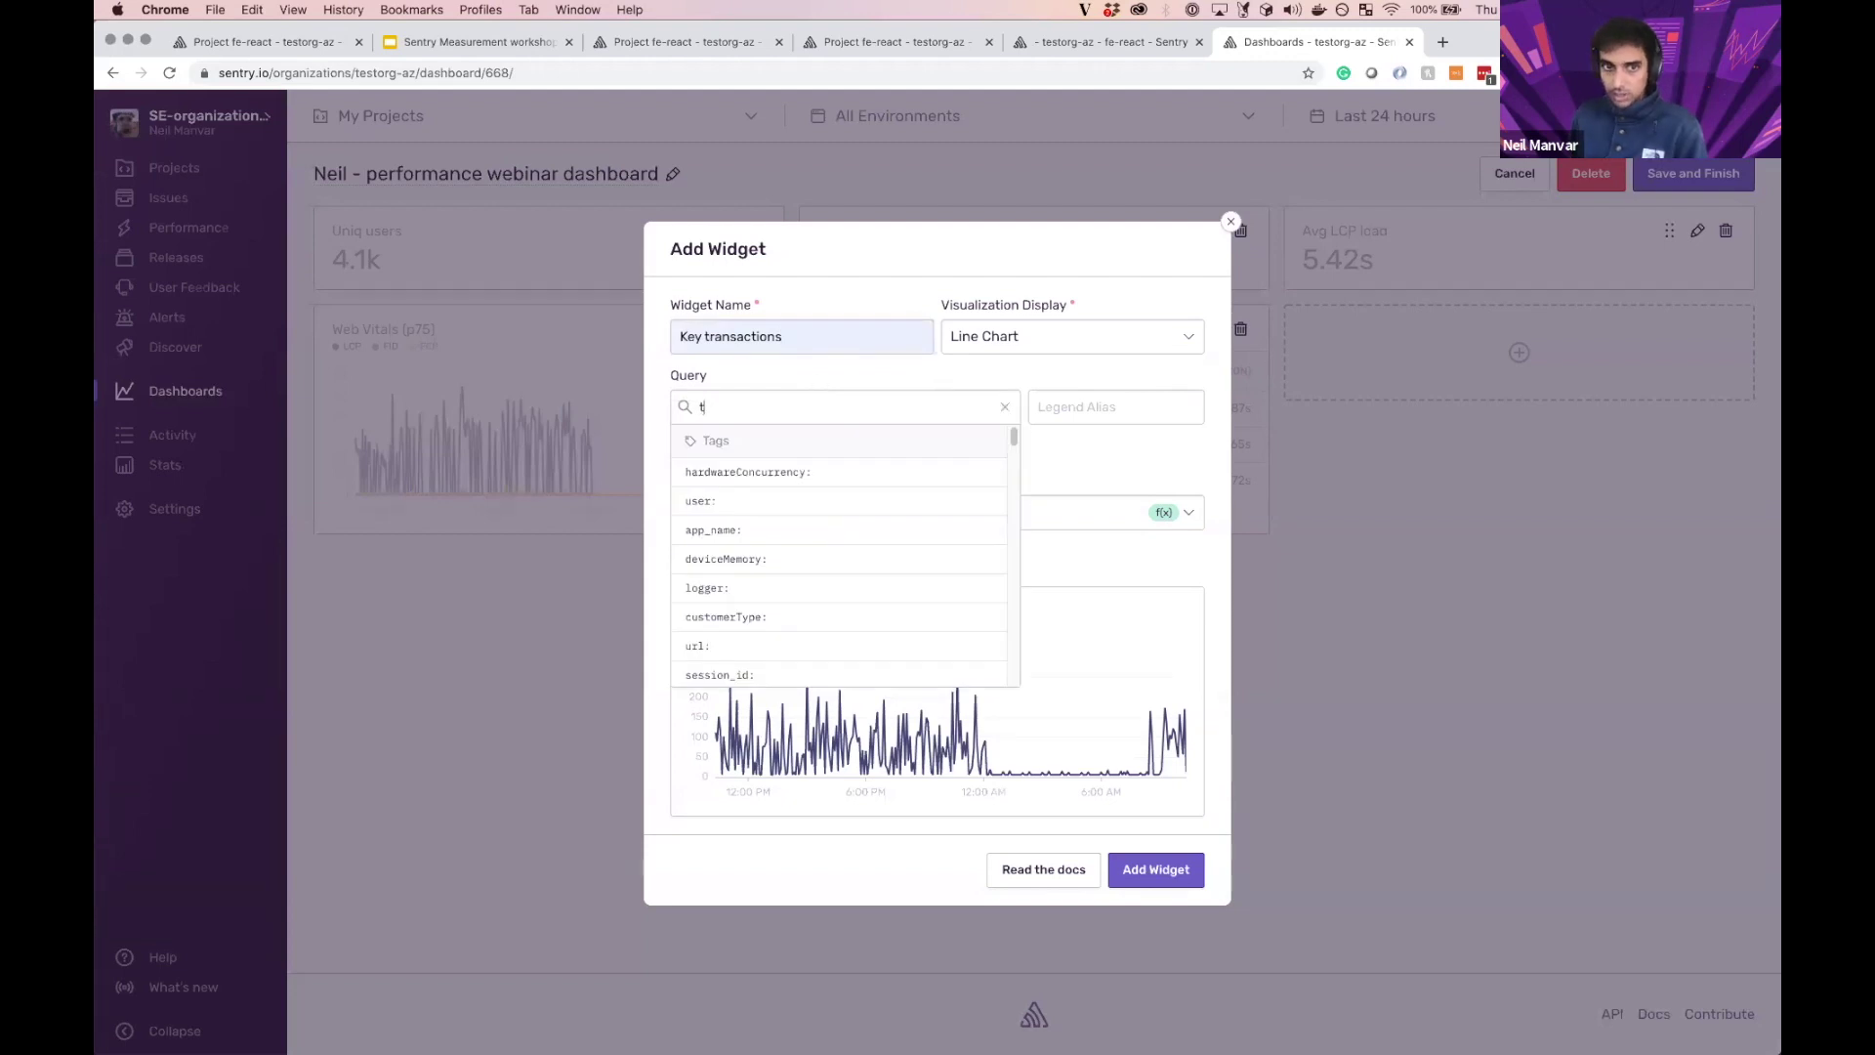
type("ransaction:/too")
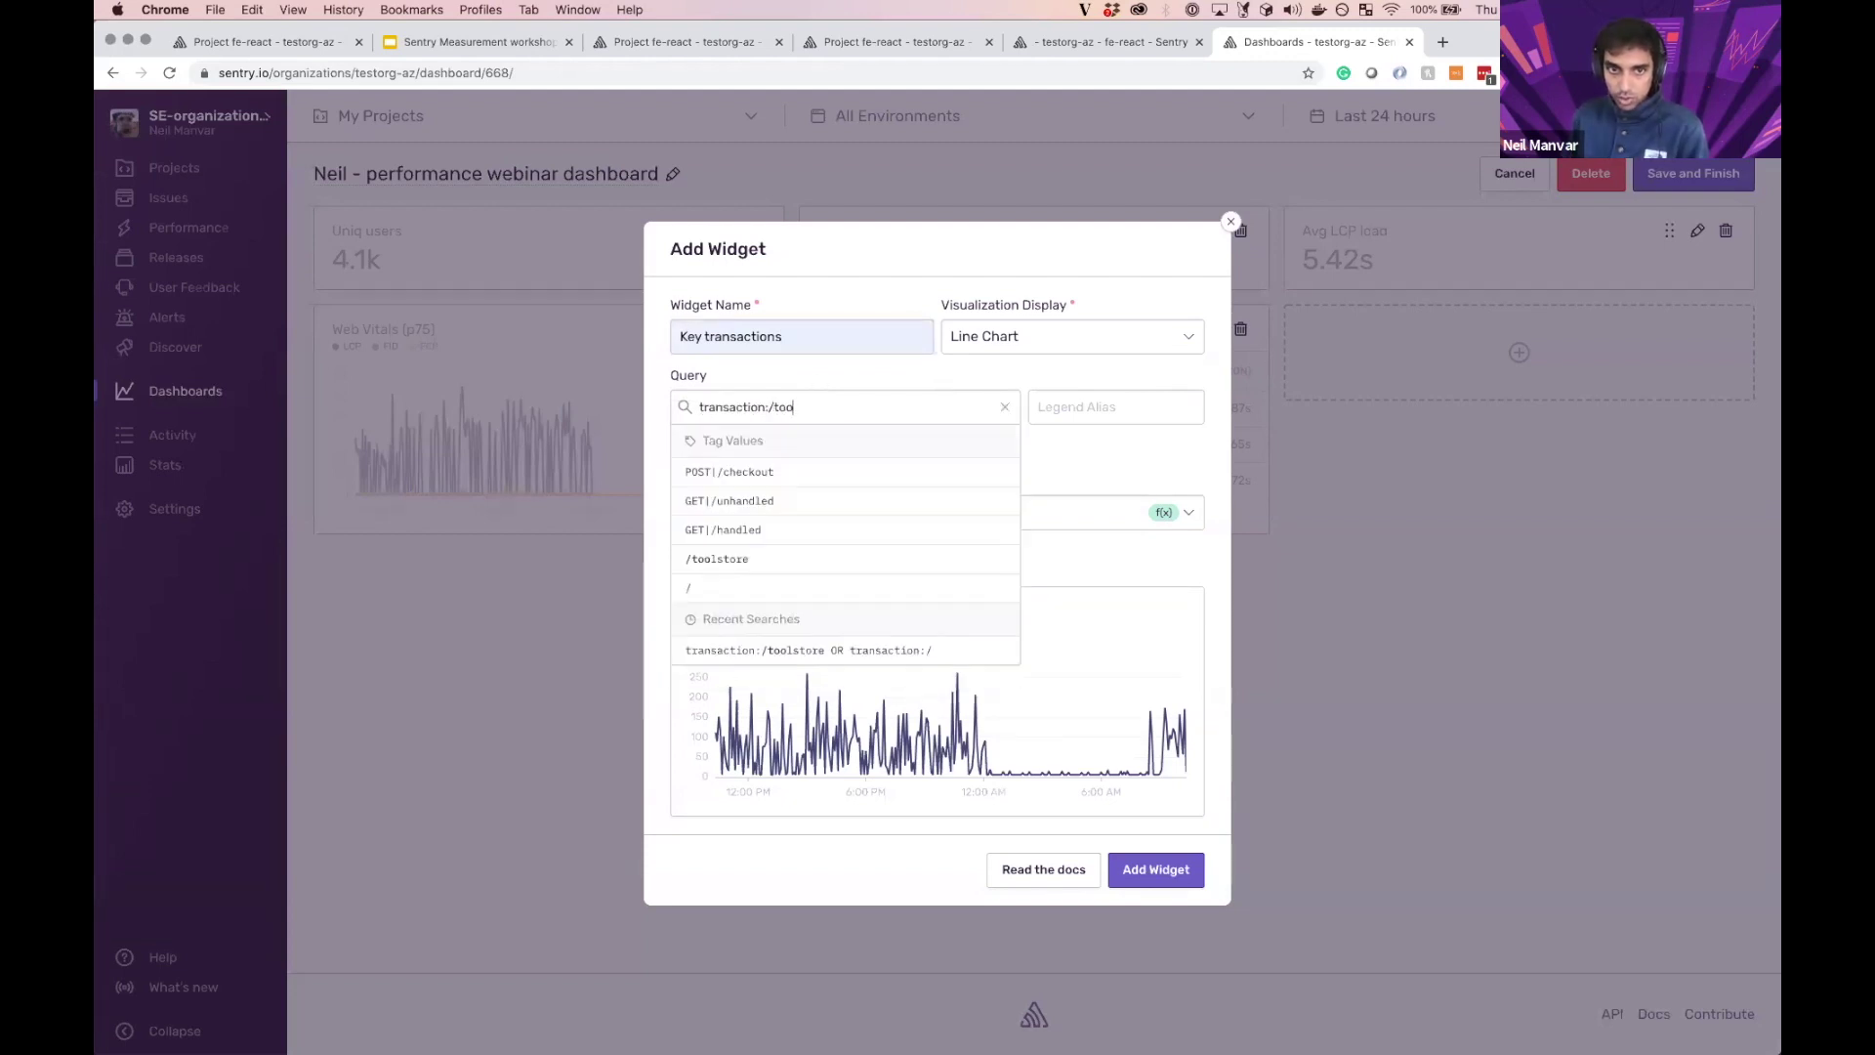
left_click(811, 560)
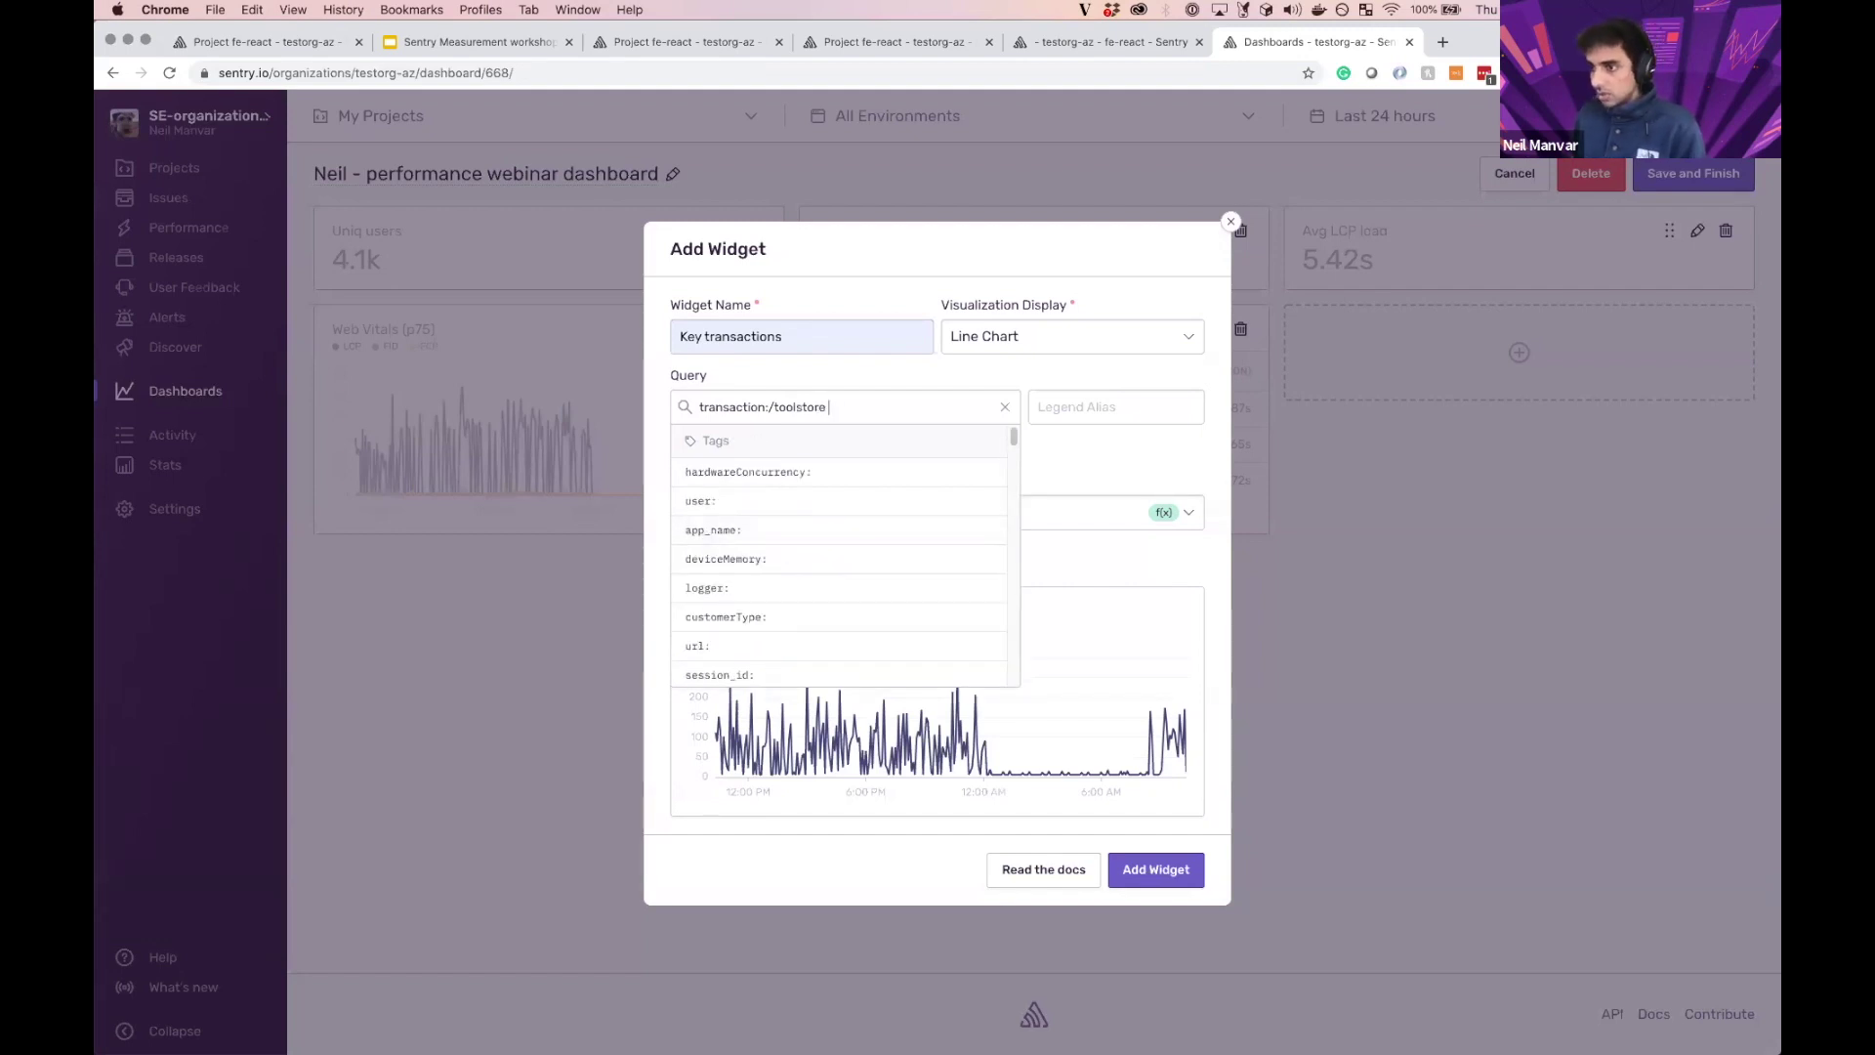
Step: Add two more queries to the Key transactions widget, transaction:/ and transaction:checkout
left_click(1161, 445)
left_click(746, 444)
type("tra")
left_click(817, 543)
type("/")
left_click(796, 630)
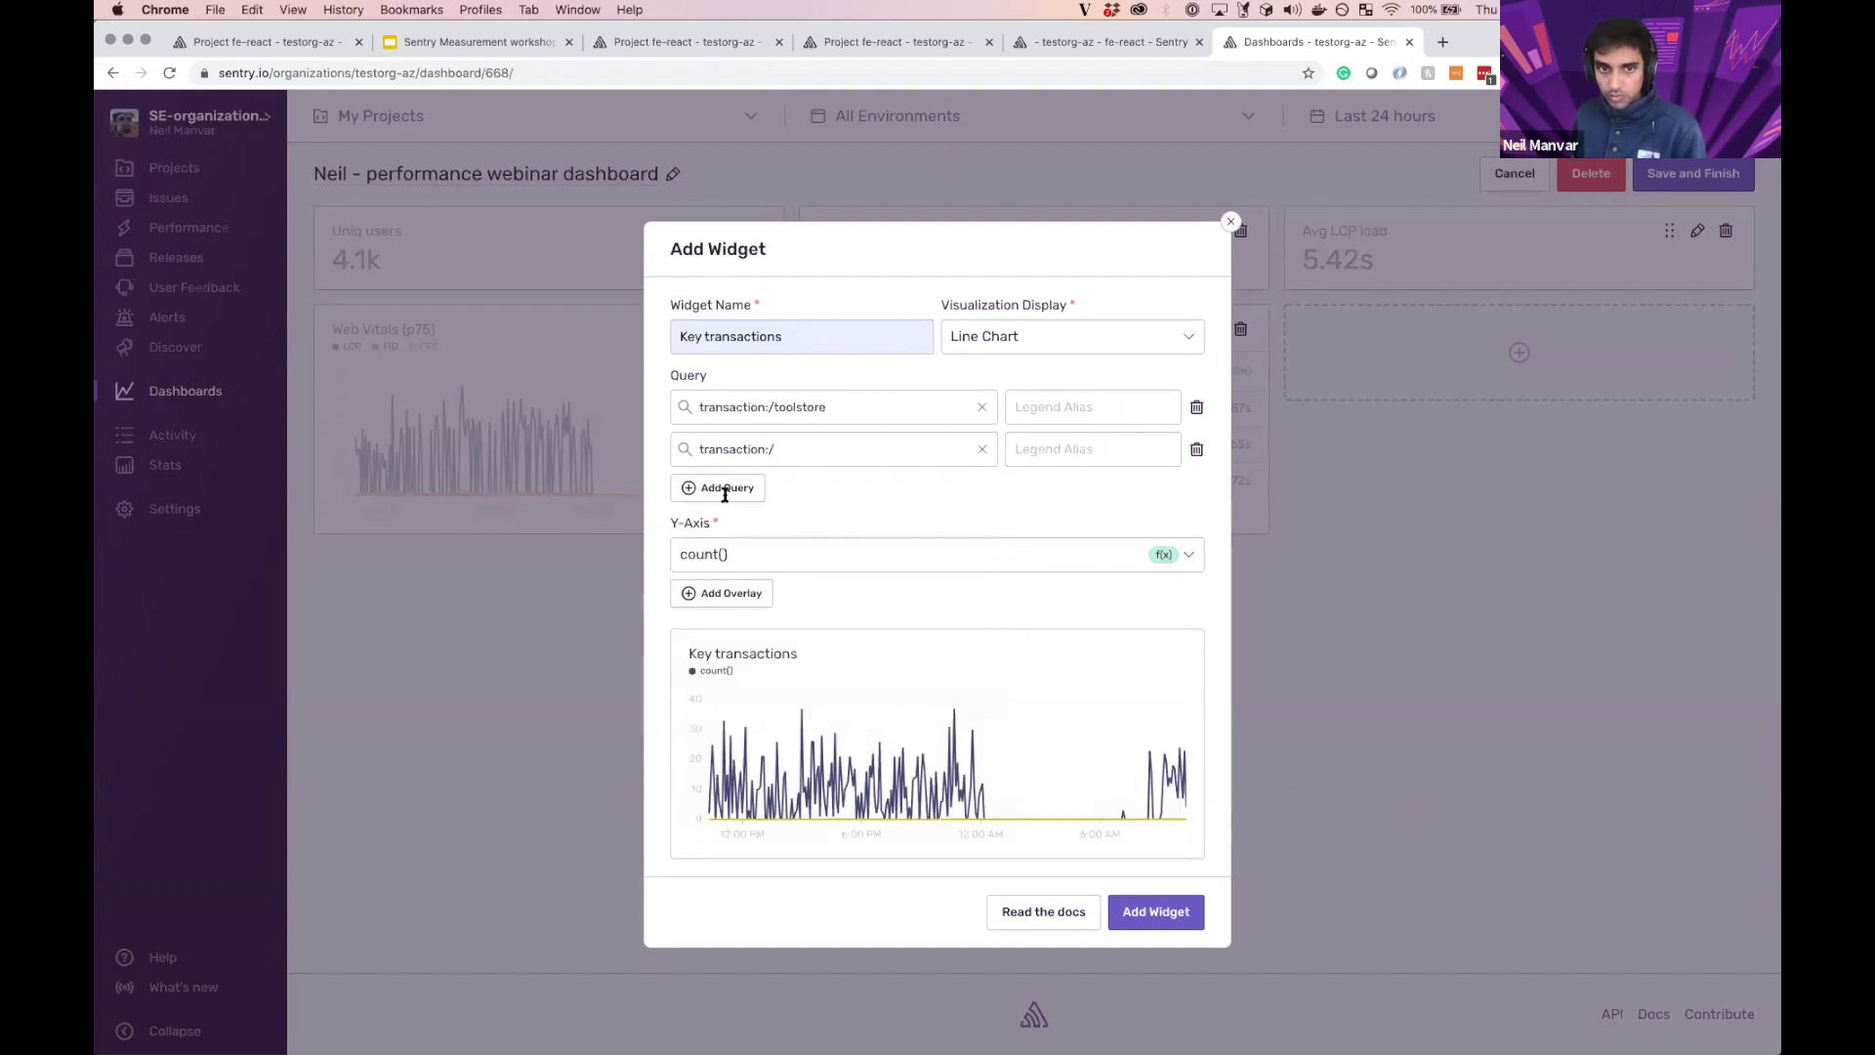
left_click(728, 487)
type("tra")
left_click(758, 588)
type("checkout")
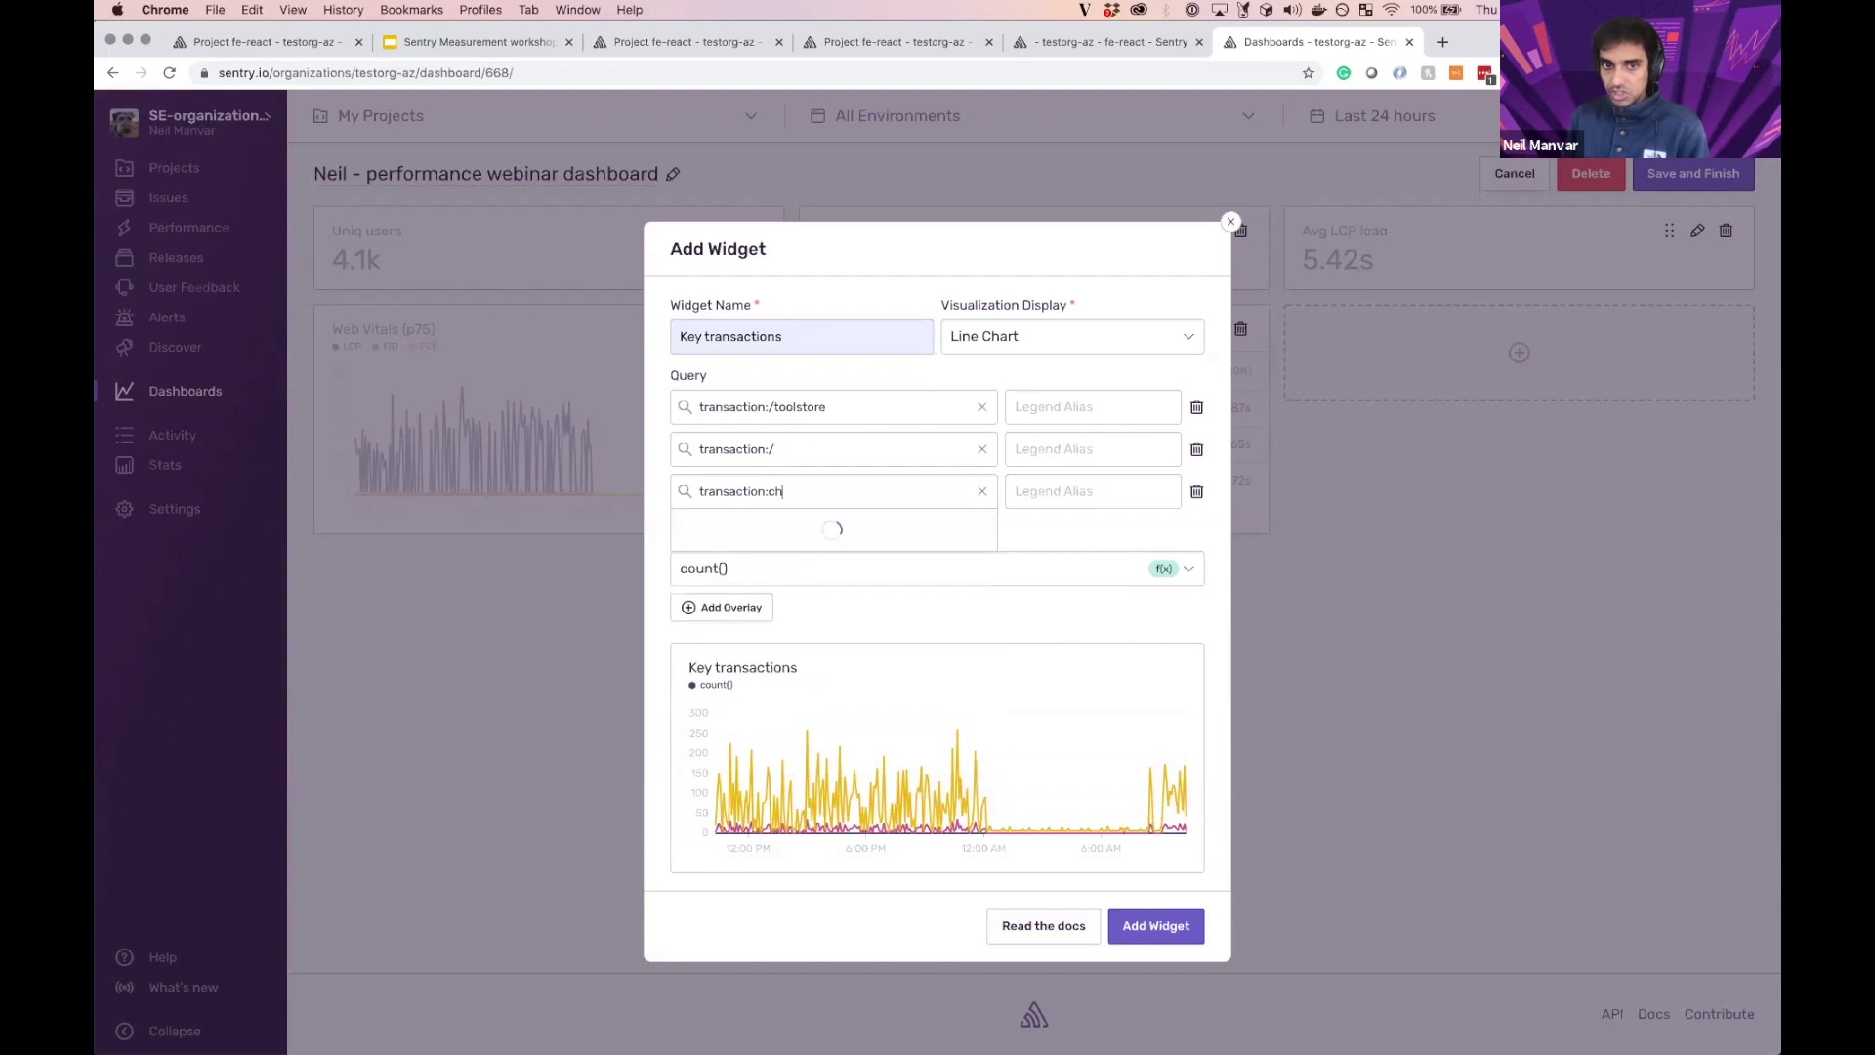
Step: Give the three queries the legend aliases toolstore, / and checkout, and add the Key transactions widget to the dashboard
left_click(1084, 406)
type("toolstore")
key("Tab")
key("Tab")
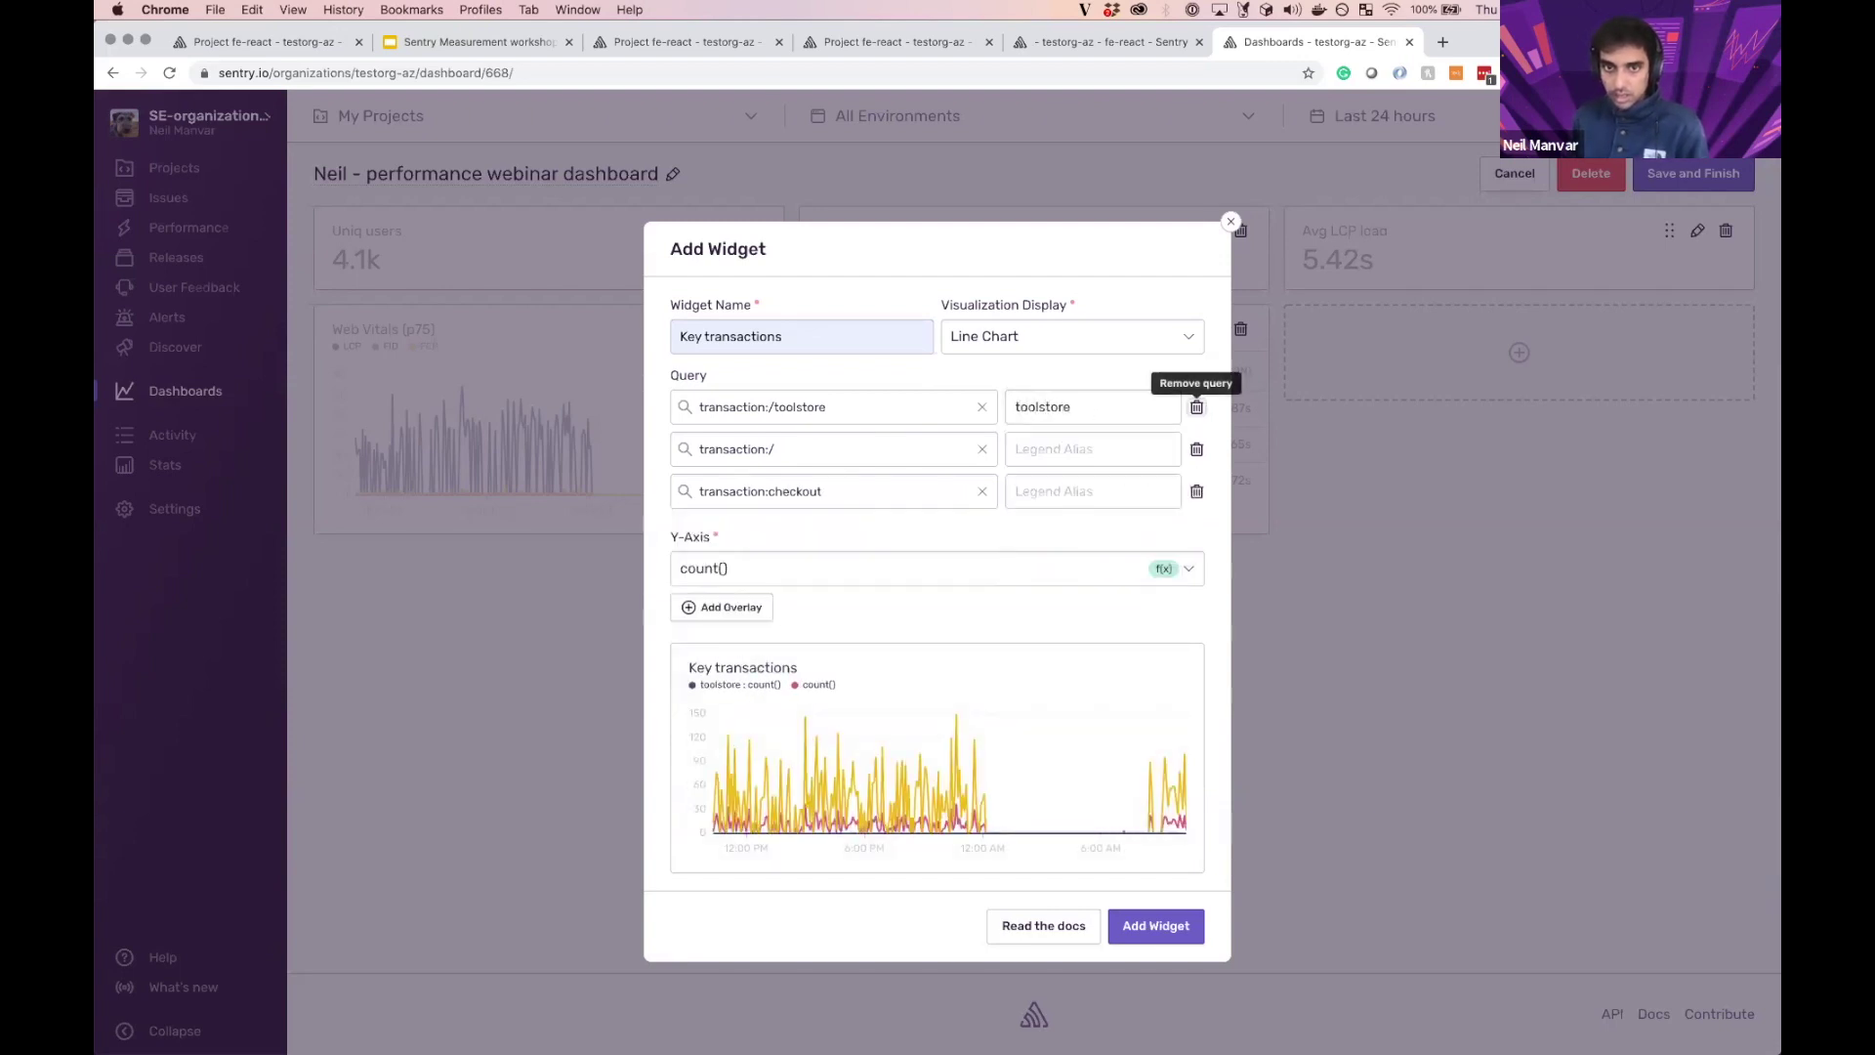
key("Escape")
key("Tab")
type("/")
key("Tab")
key("Tab")
key("Tab")
key("Tab")
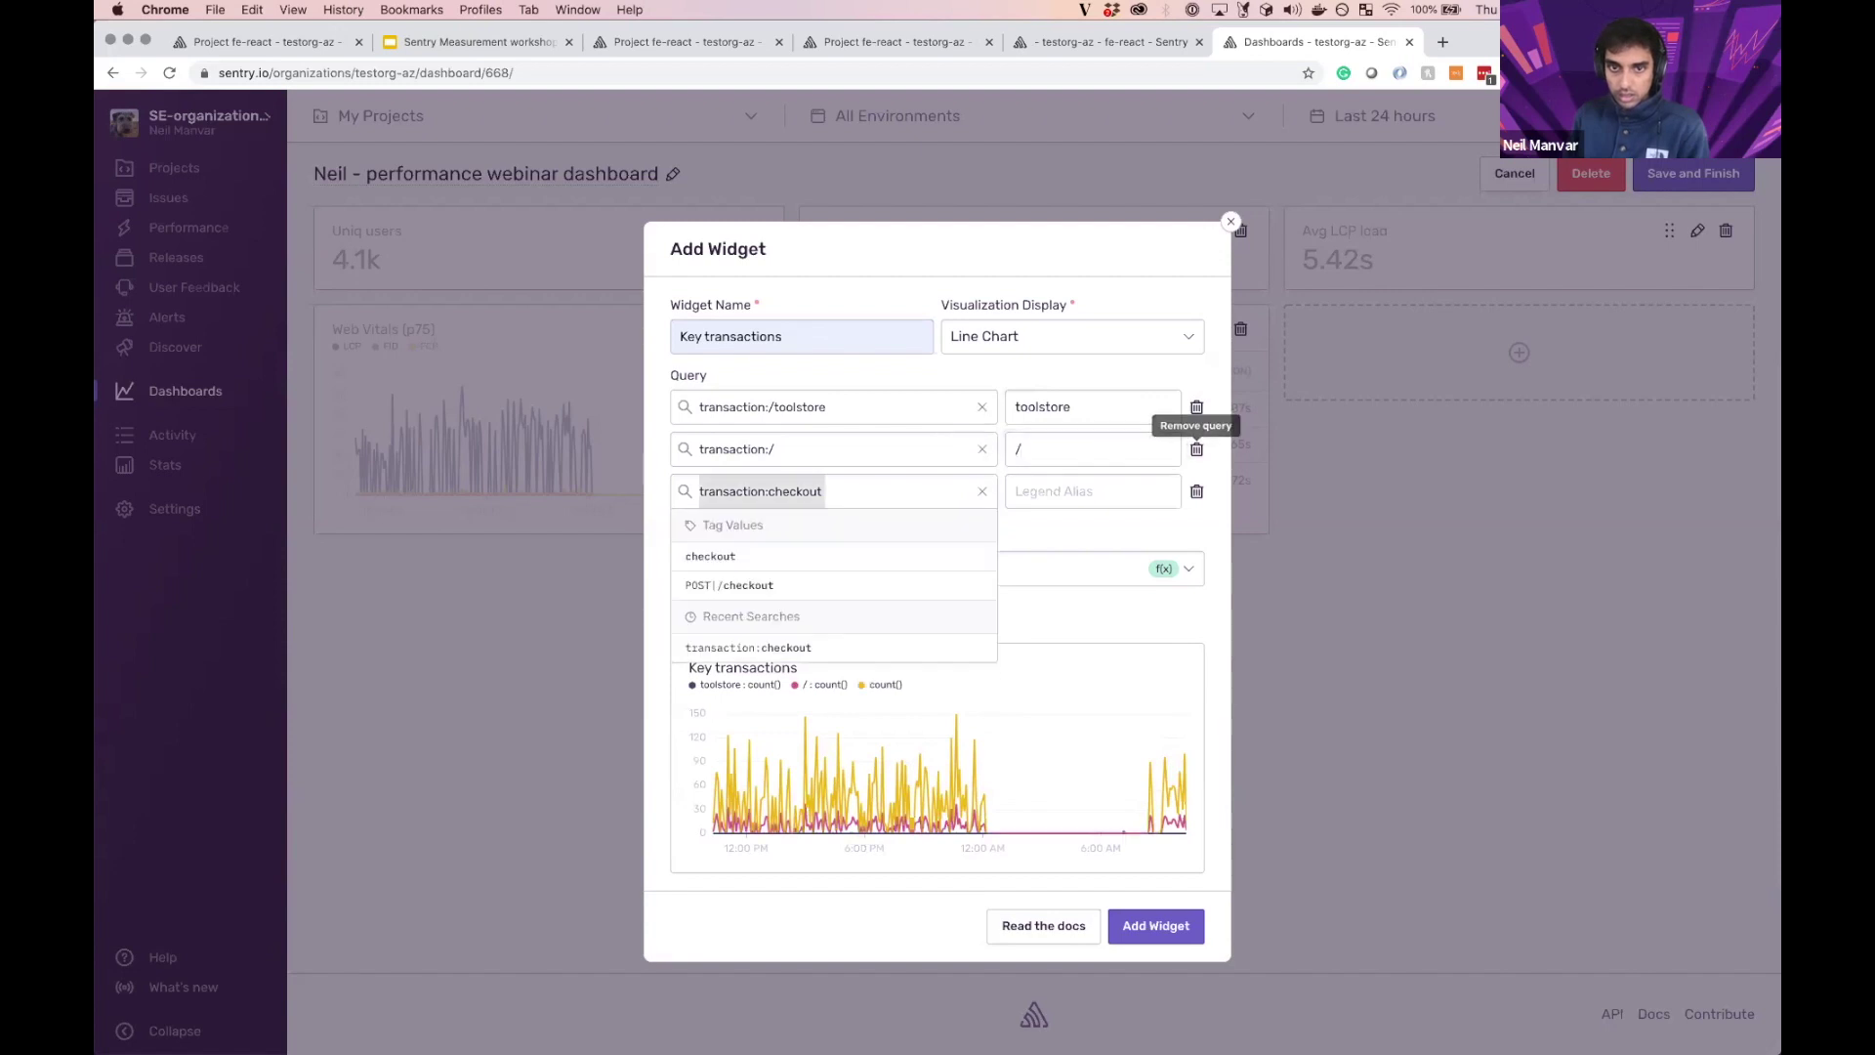
type("checkout")
left_click(1173, 936)
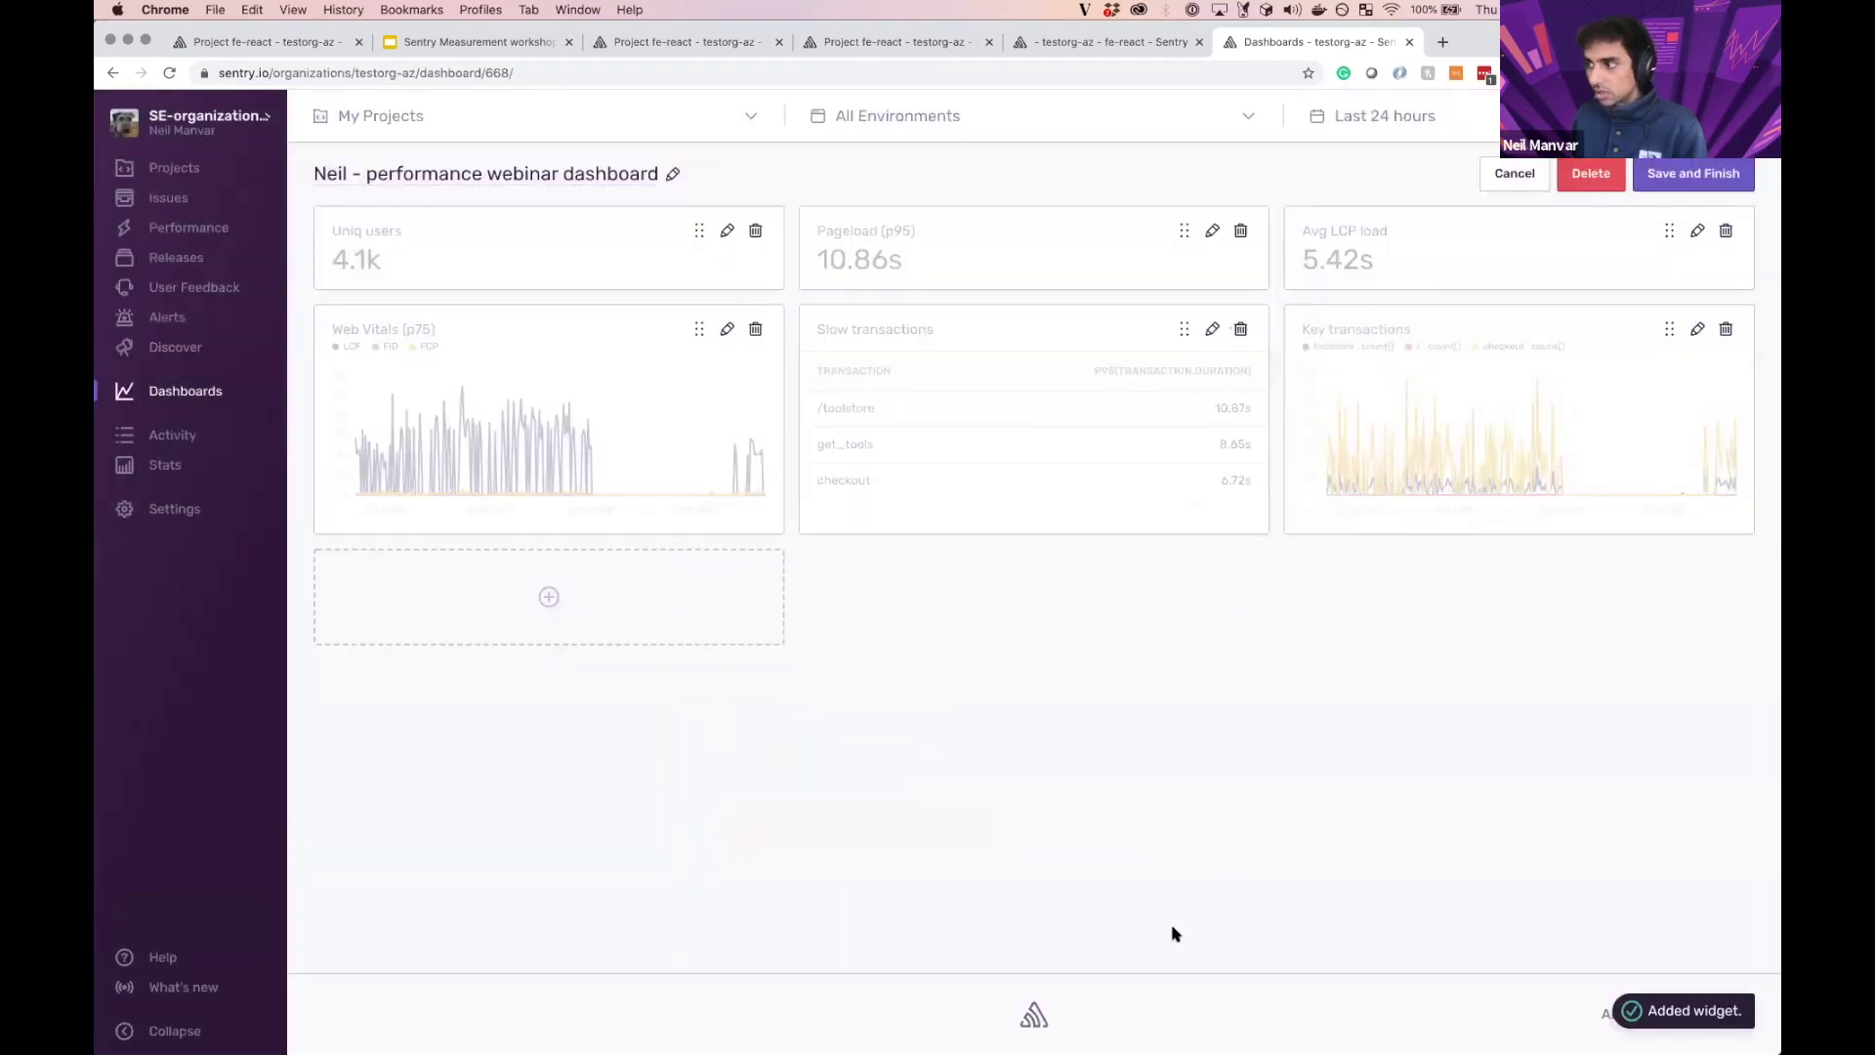
Step: Start a World Map widget named "# users affected by slow transaction"
left_click(436, 589)
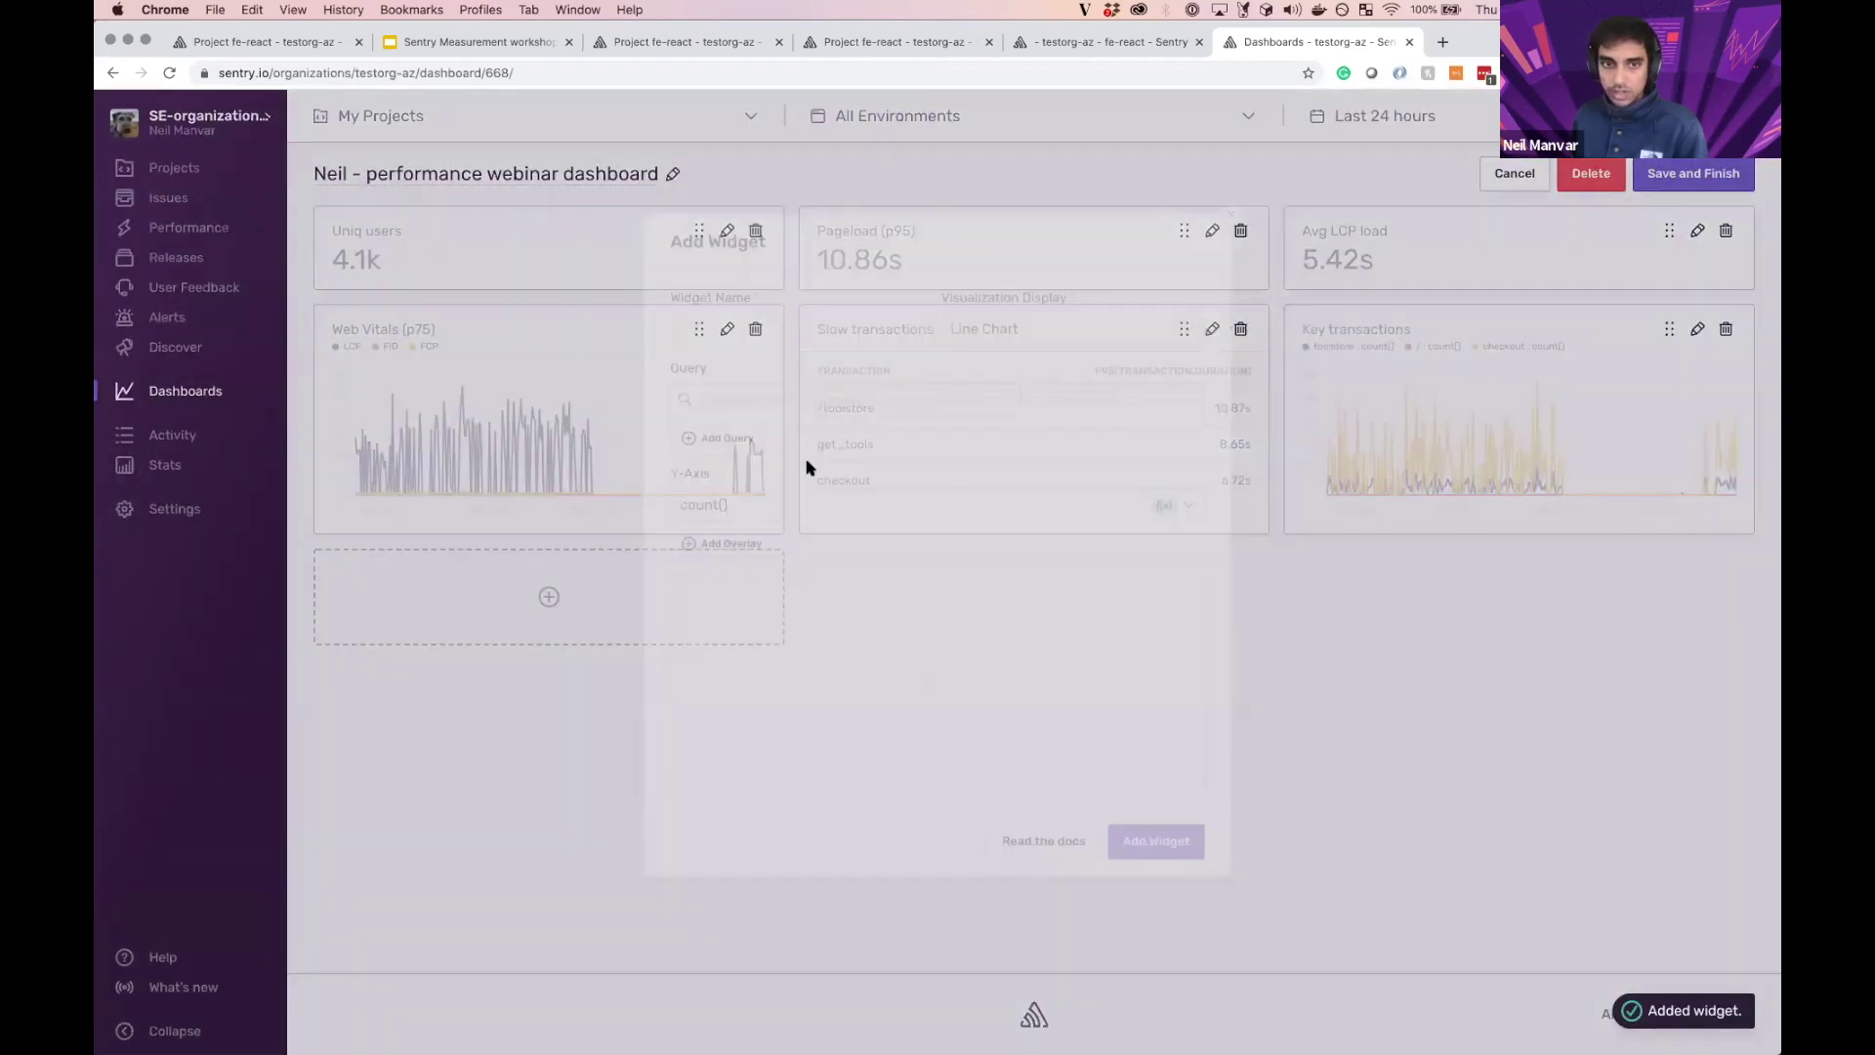
left_click(976, 349)
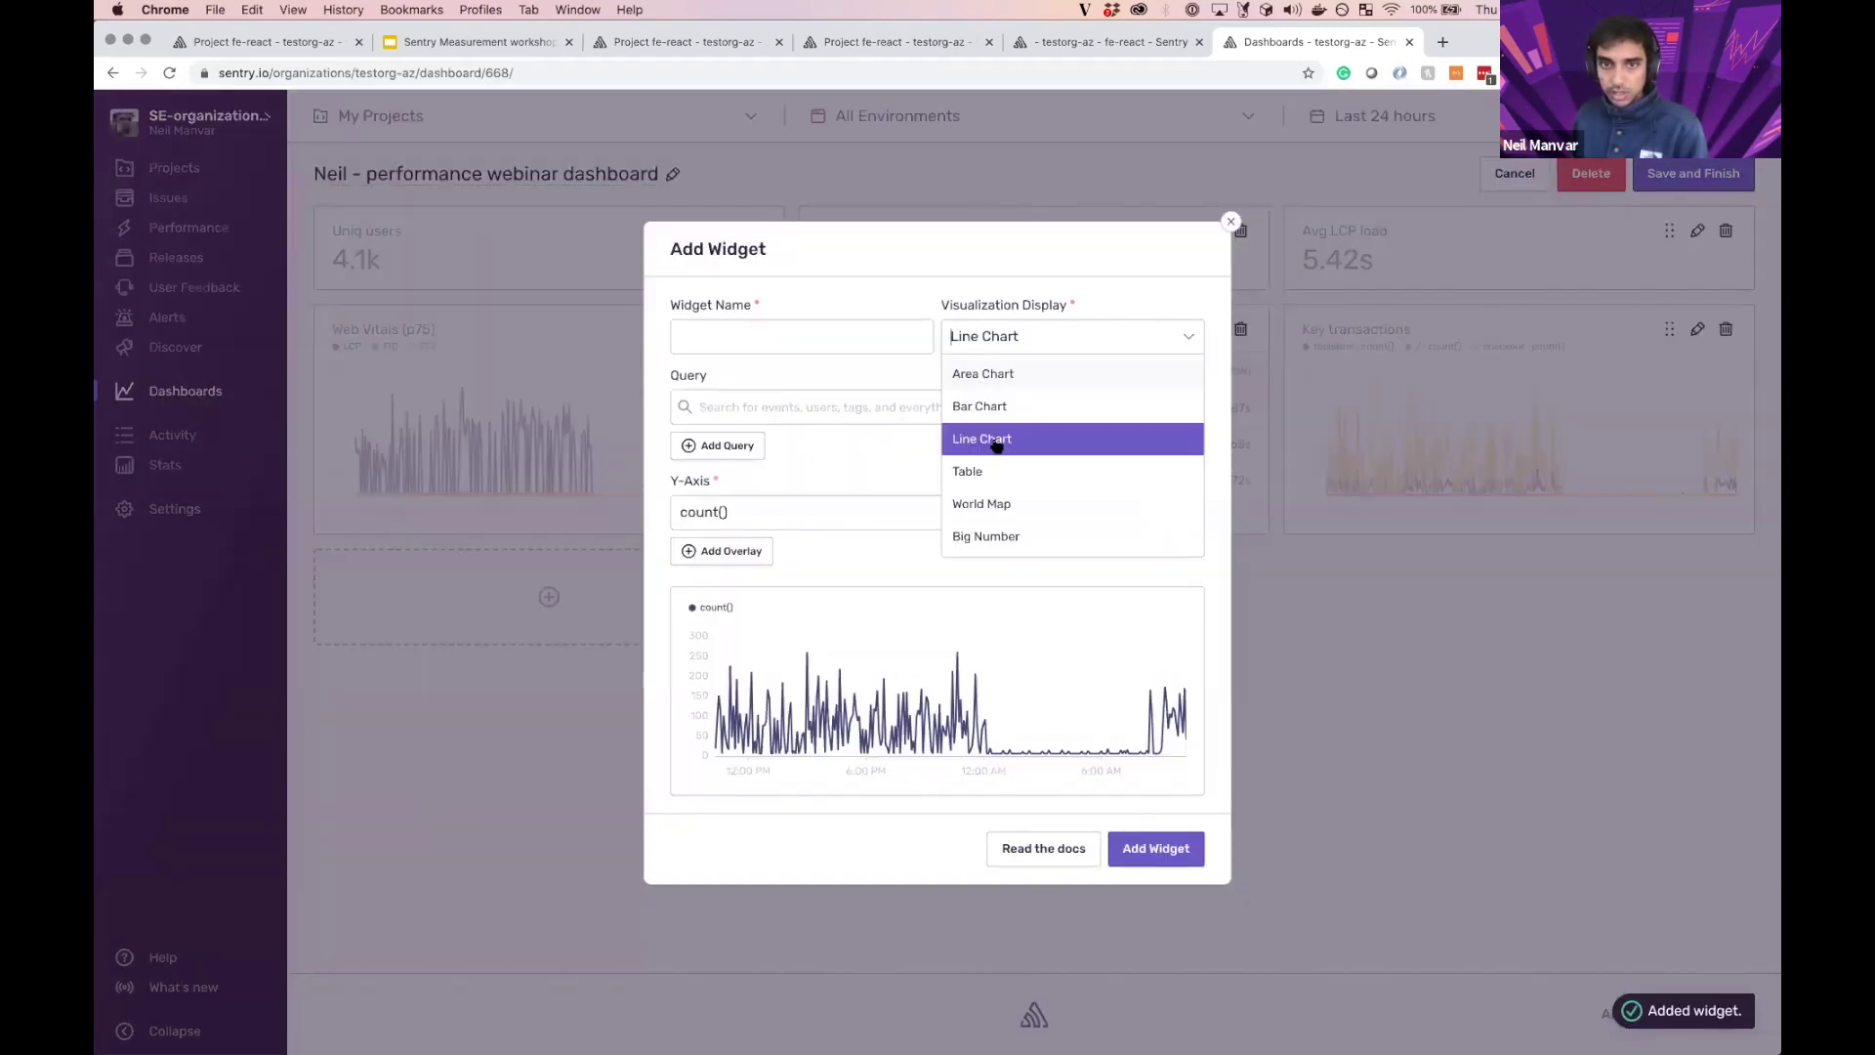
left_click(1014, 516)
left_click(802, 335)
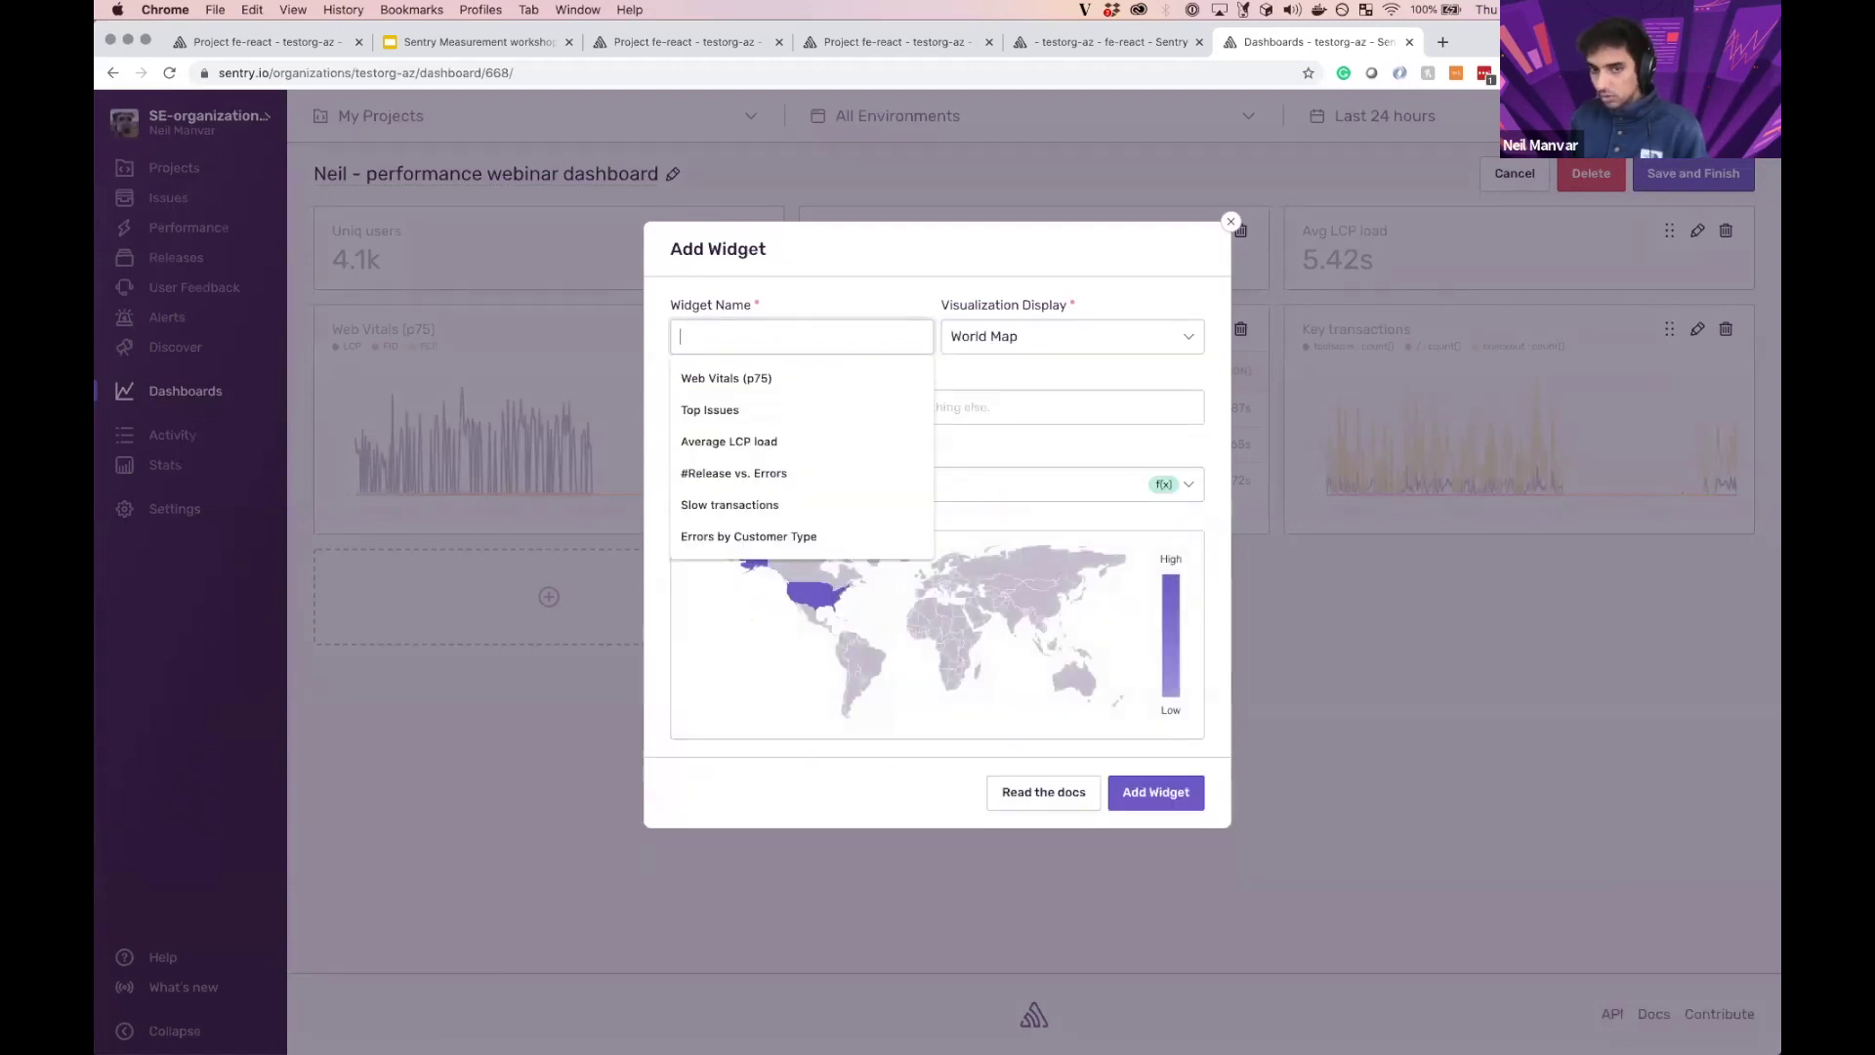
type("# users affected by slow transaction")
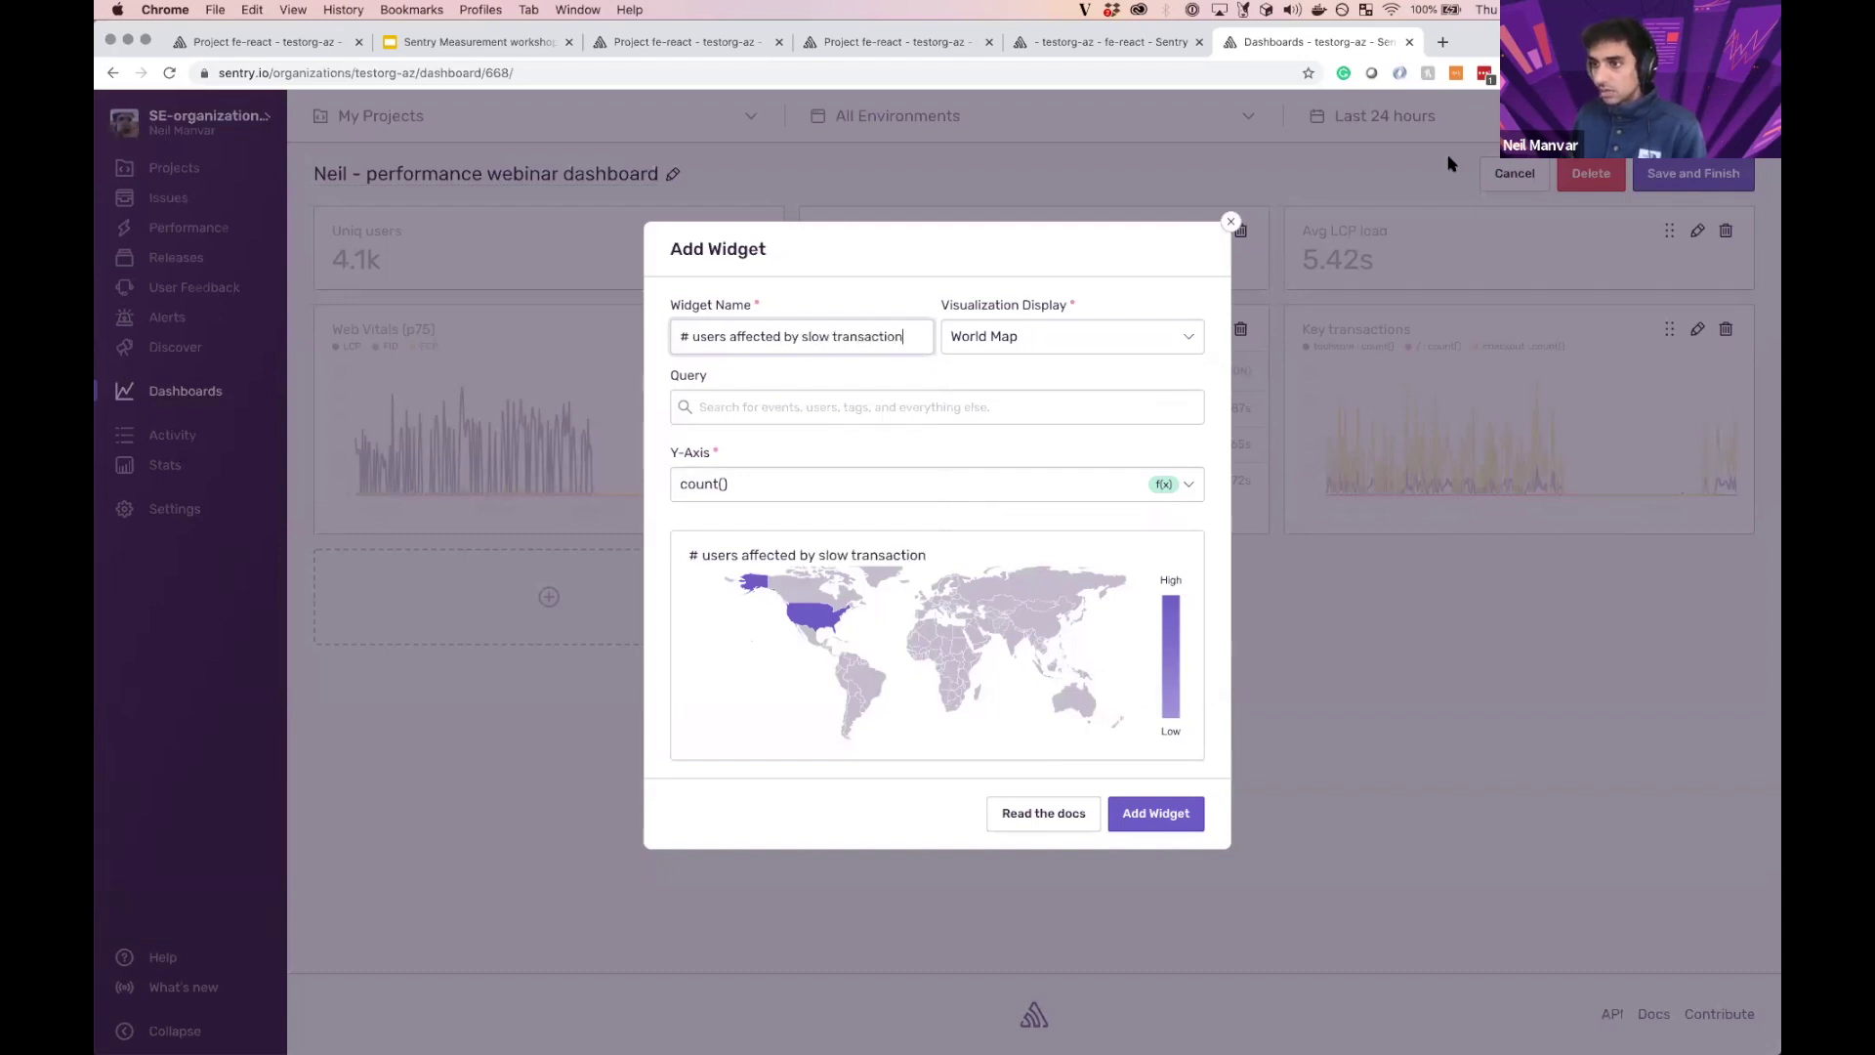
Step: Filter the world map widget with the query transaction.duration:>4000
left_click(828, 410)
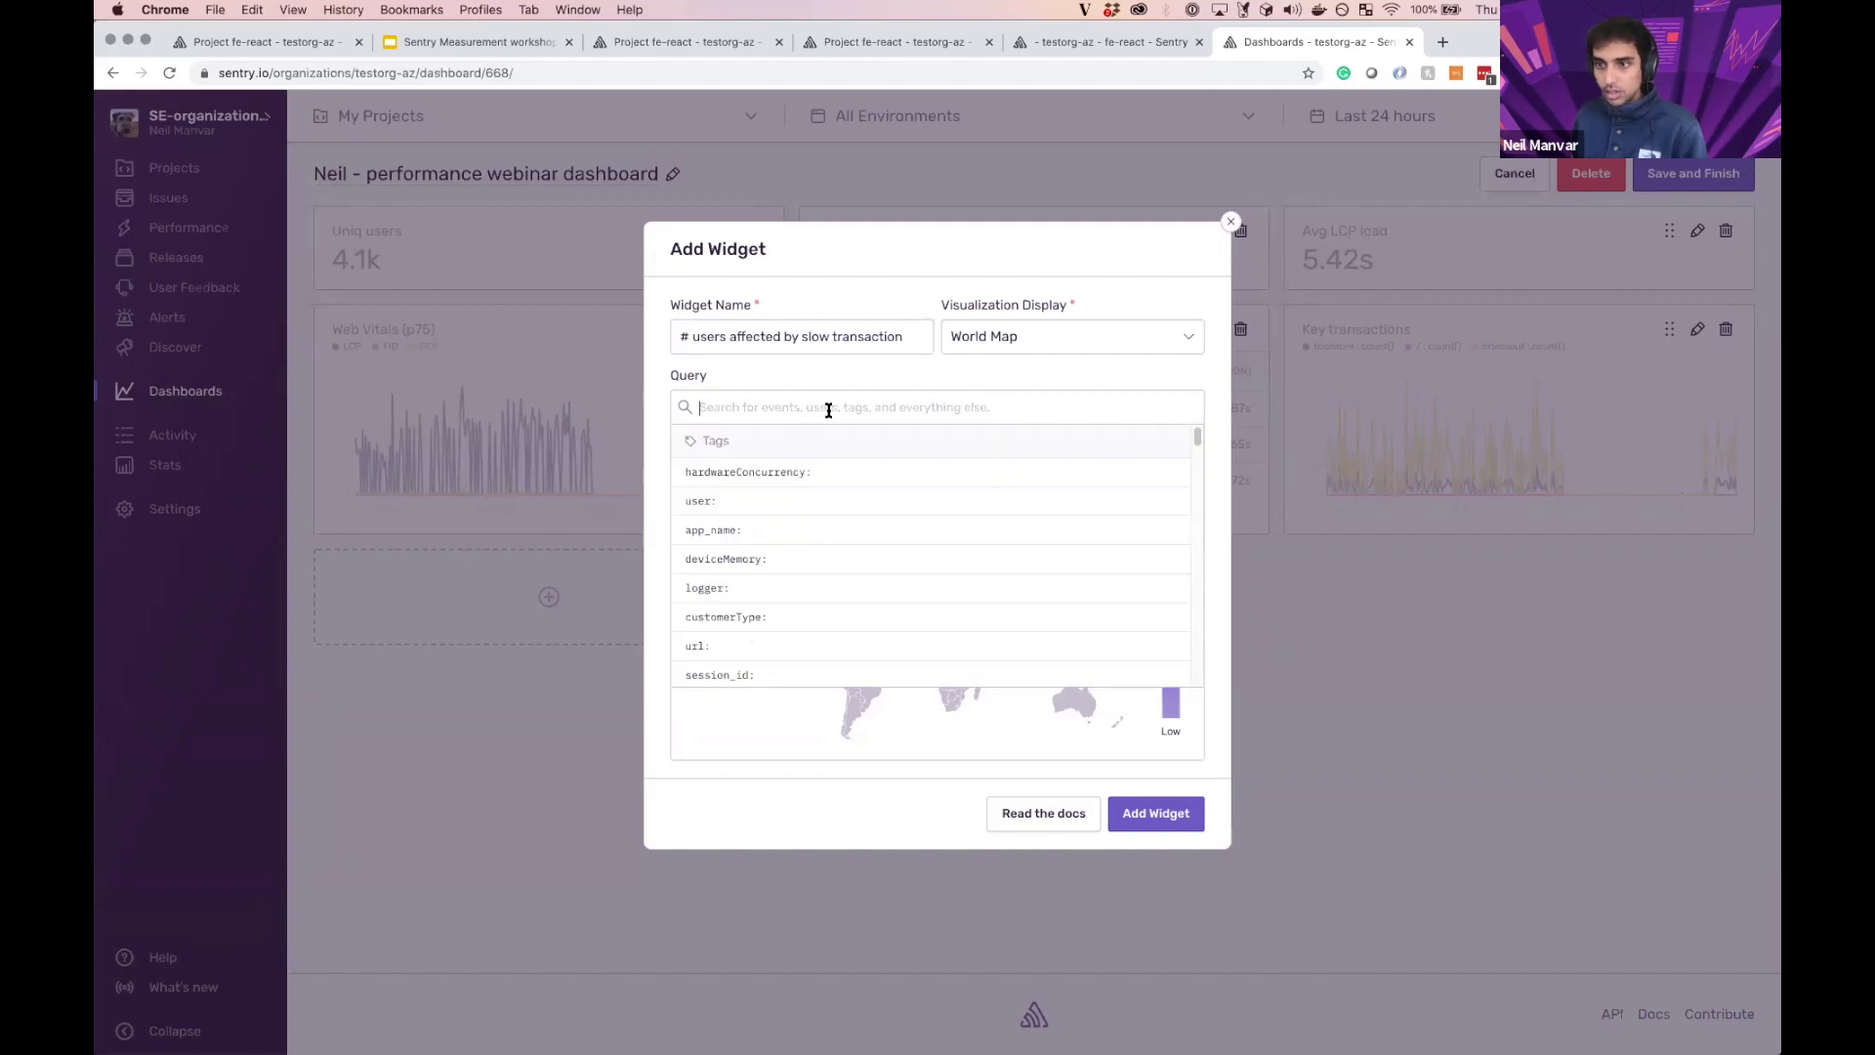
type("transac")
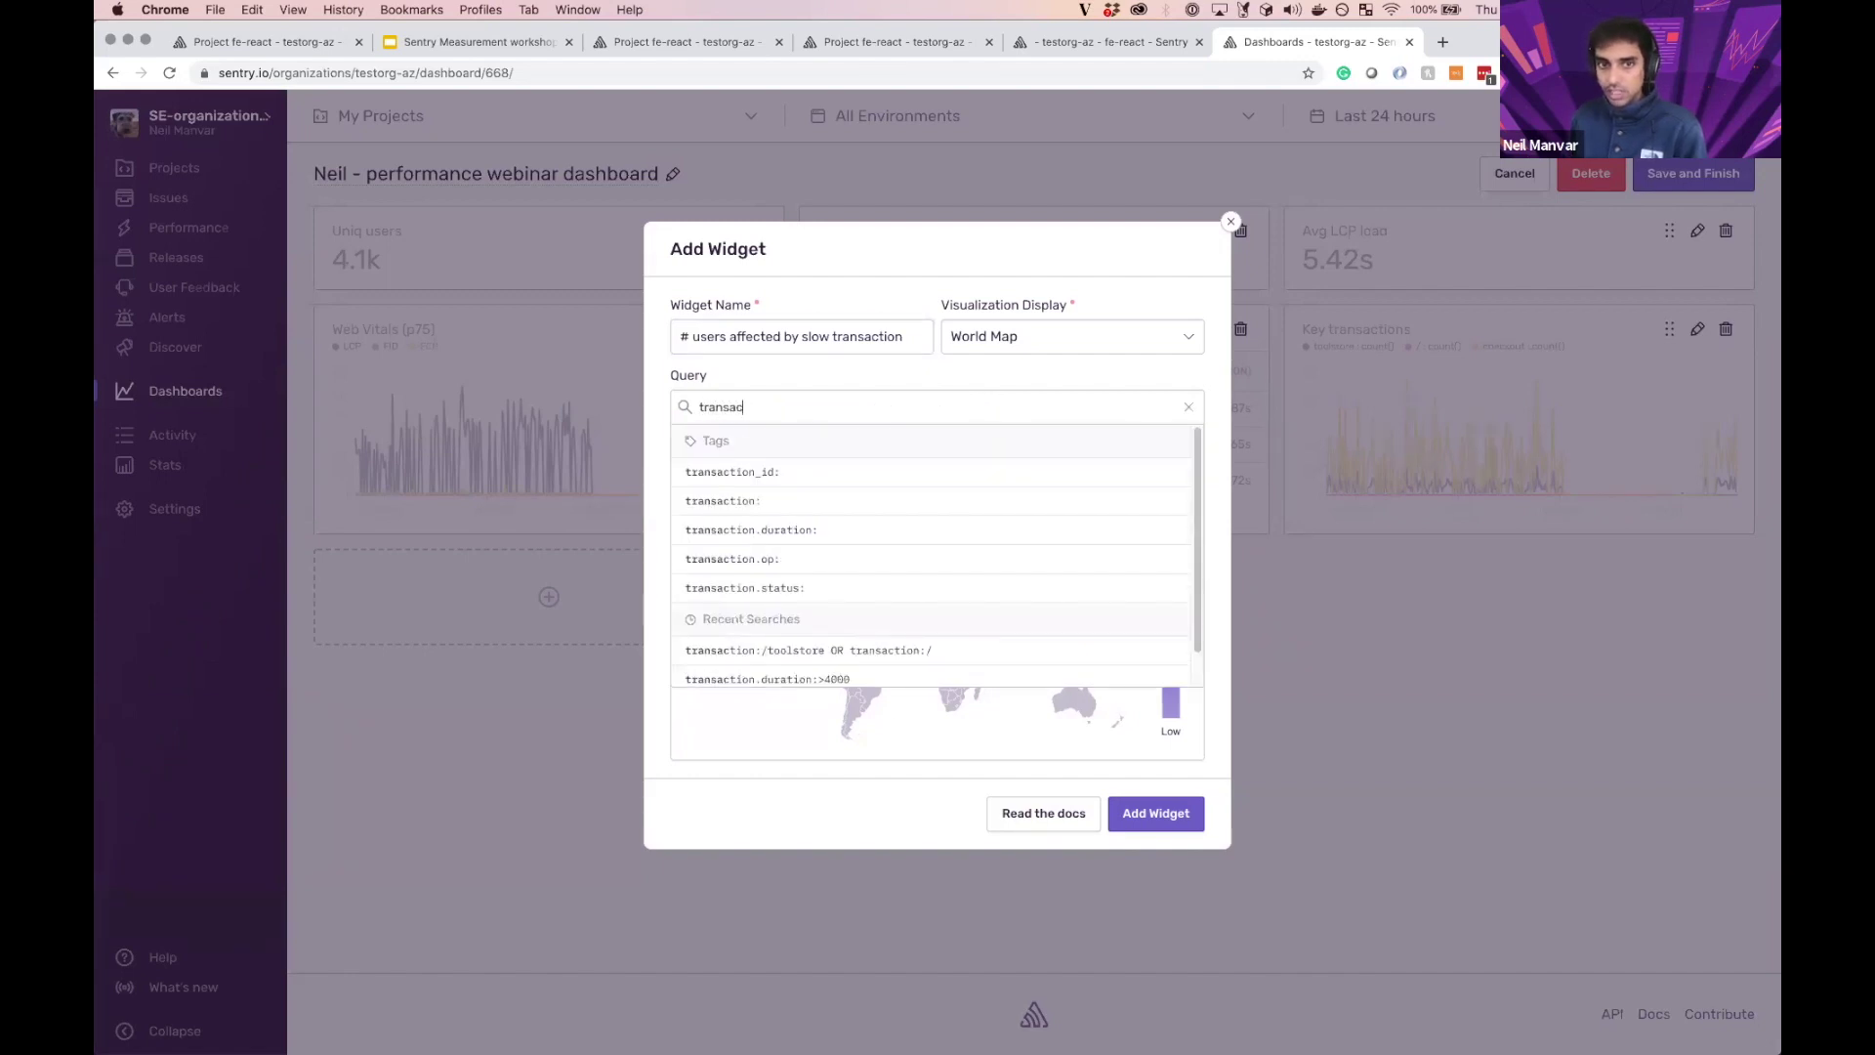
type("tion.duration:>4000")
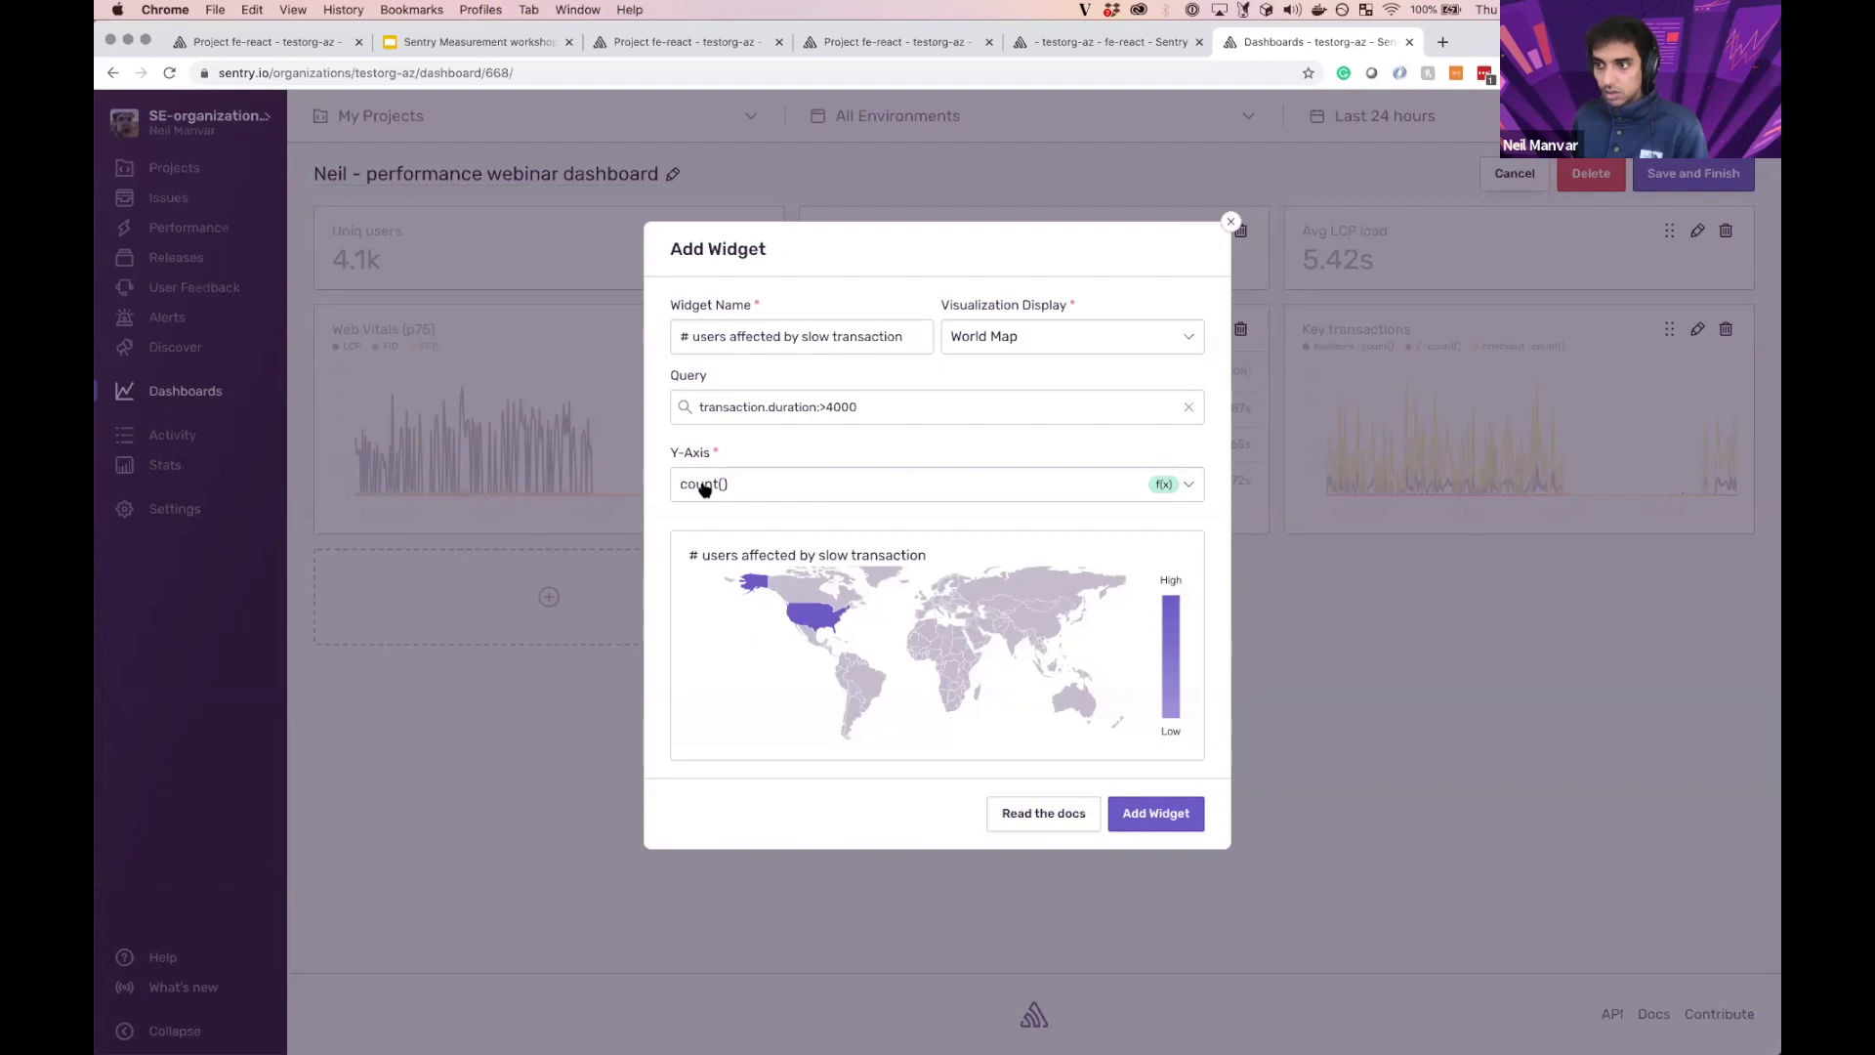
Step: Set the world map widget's Y-axis to count_unique of user
left_click(701, 485)
left_click(909, 554)
left_click(987, 486)
type("user")
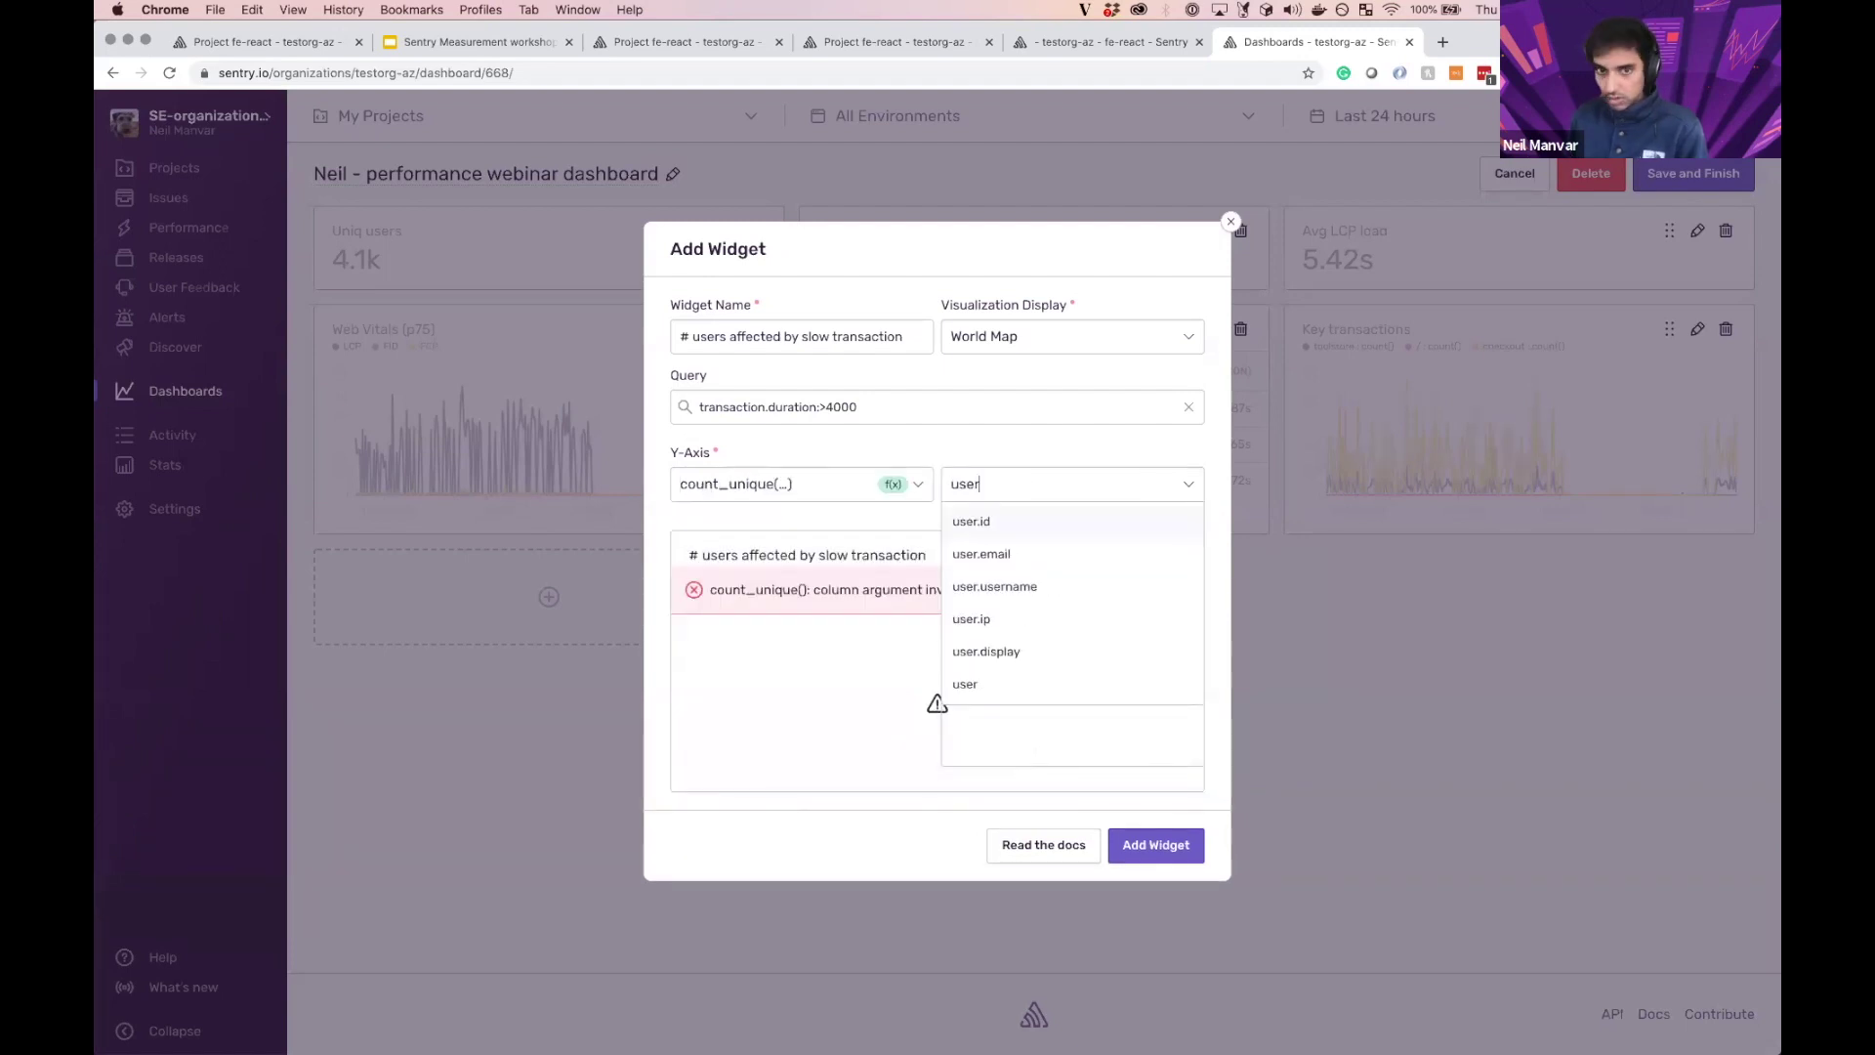
left_click(1028, 683)
Step: Add the world map widget to the dashboard and save the finished dashboard
left_click(1177, 818)
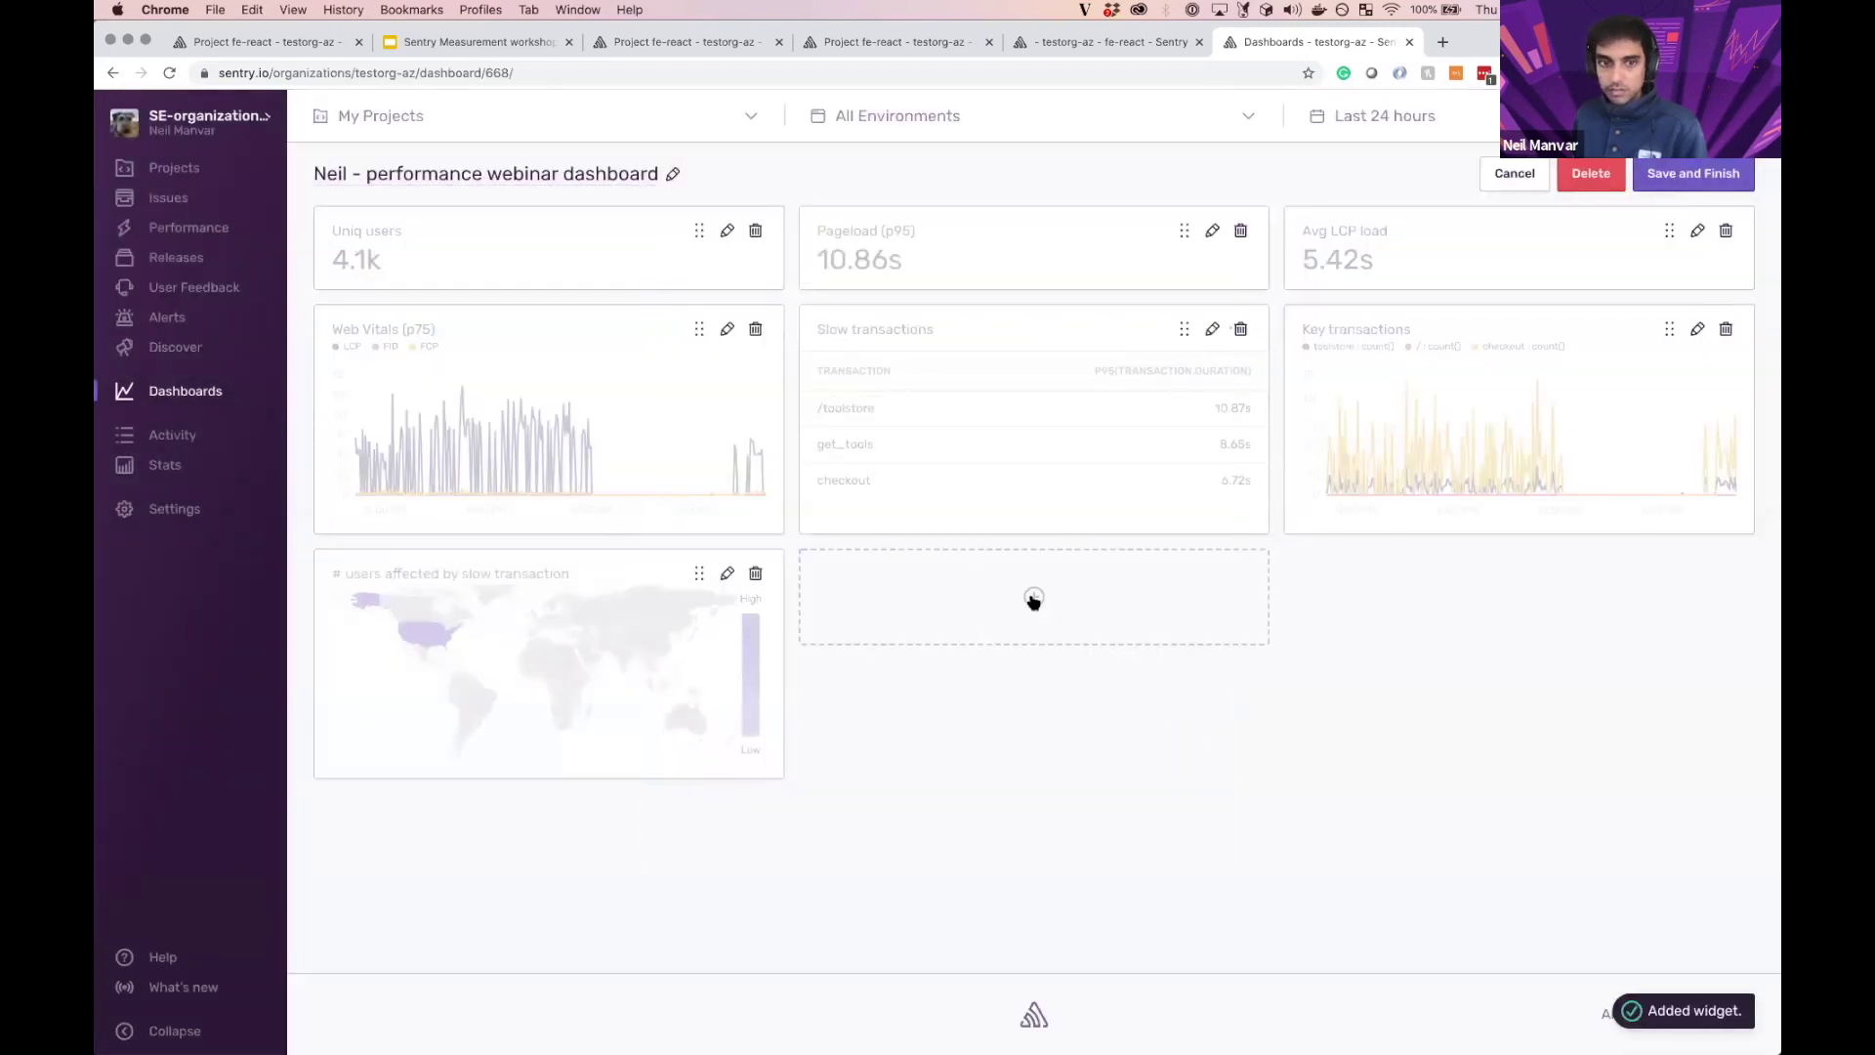
left_click(1712, 173)
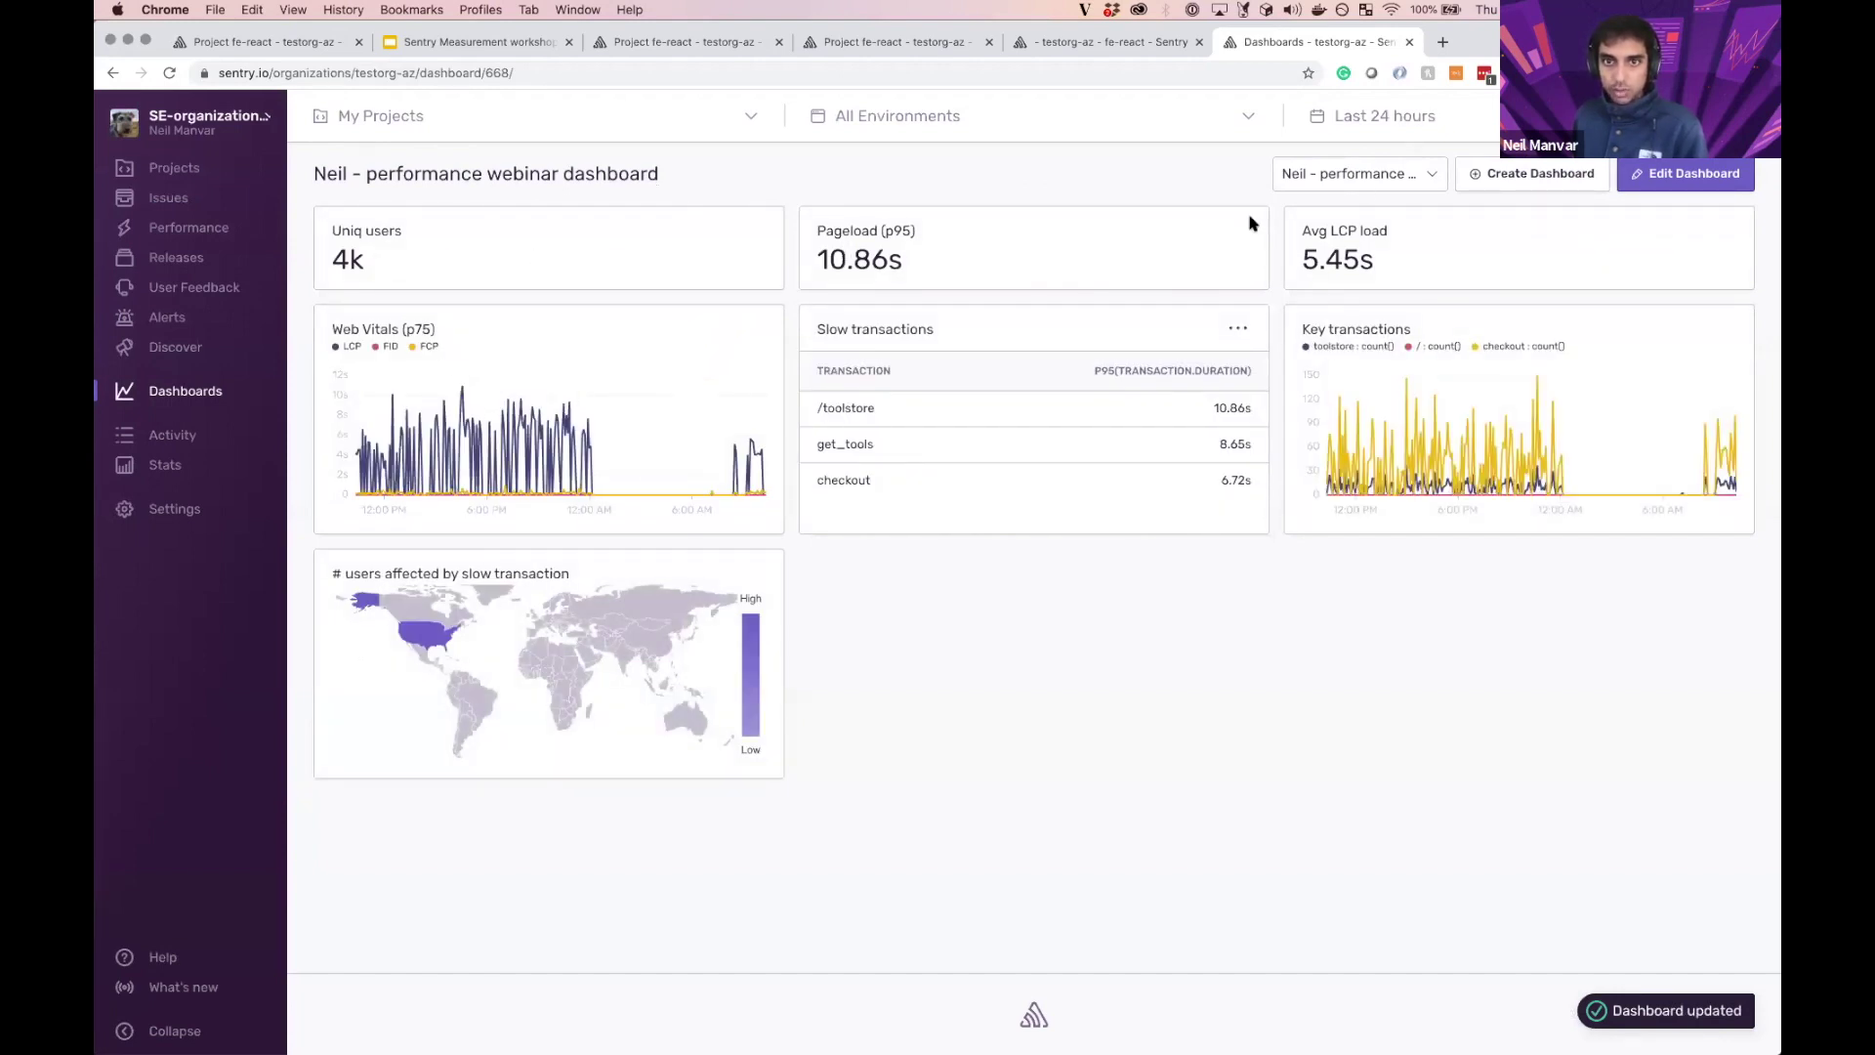
Step: Review the Pageload (p95) and Avg LCP load figures on the dashboard, and switch to the Sentry Measurement workshop presentation in Google Slides
left_click_drag(976, 265, 819, 262)
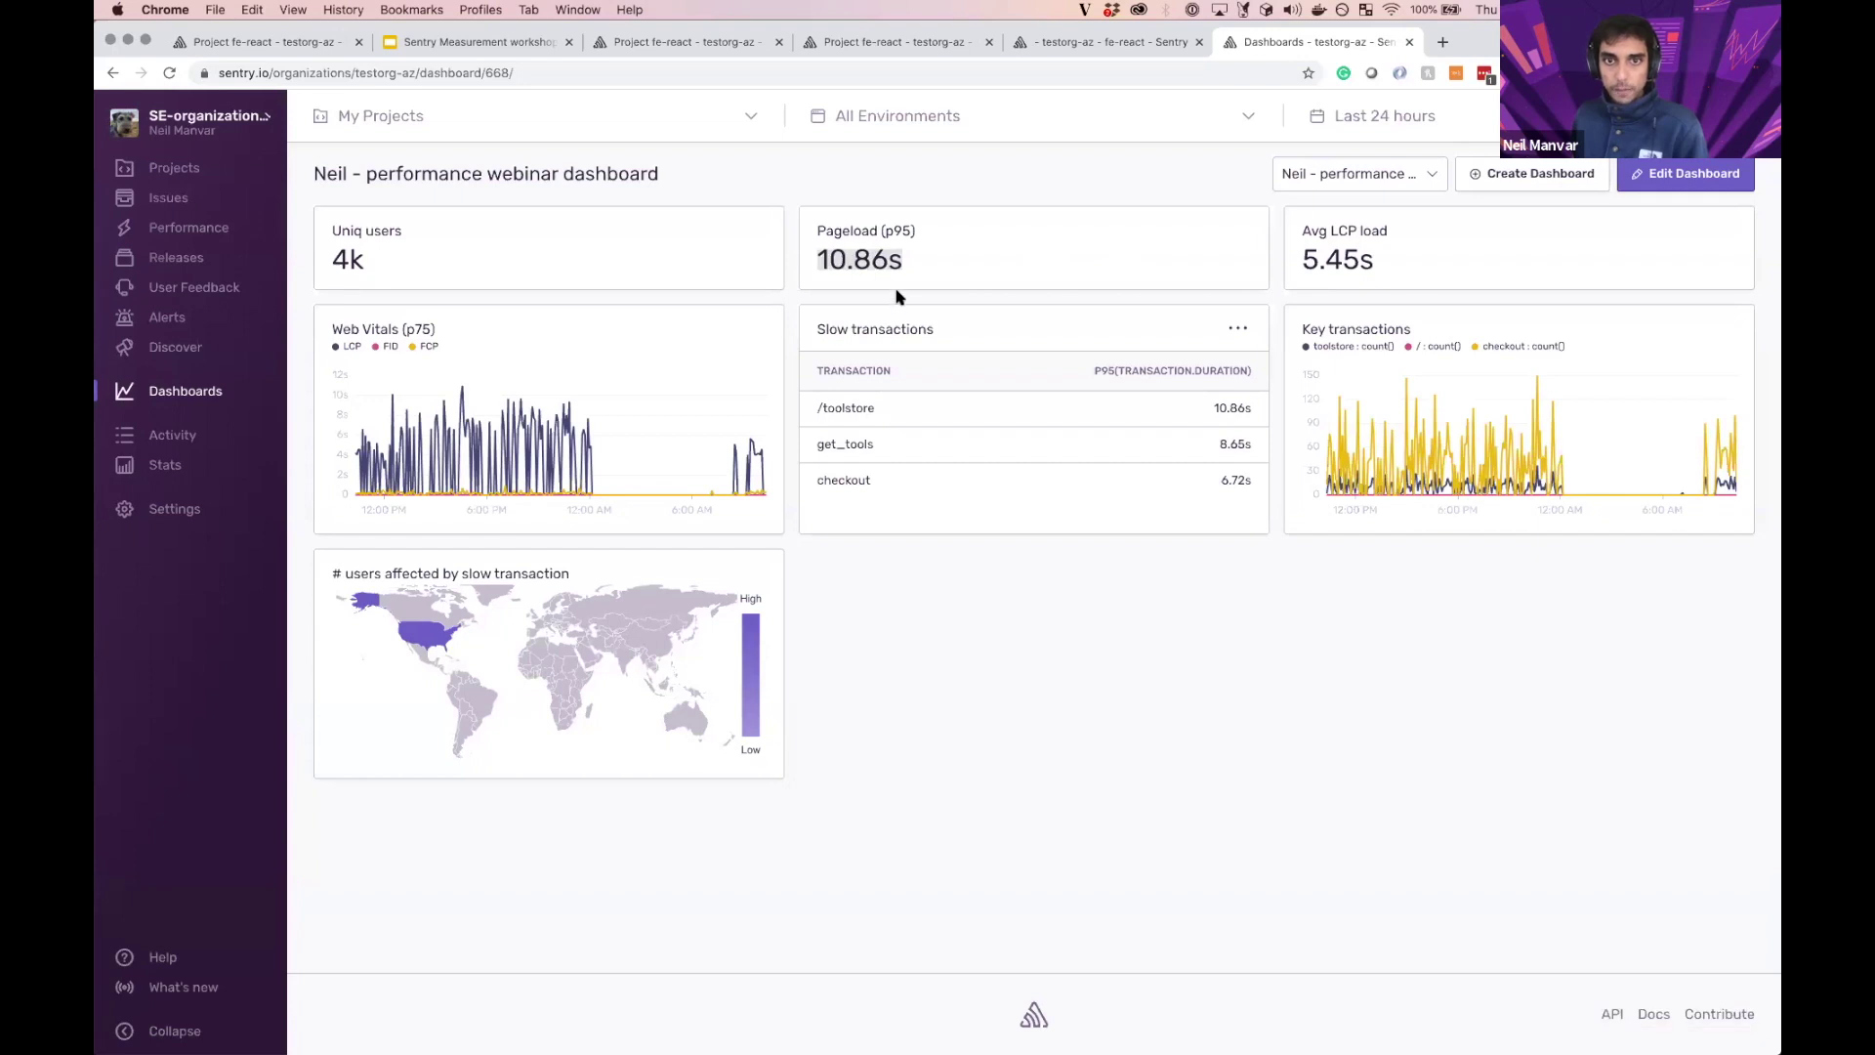
left_click_drag(1410, 268, 1300, 264)
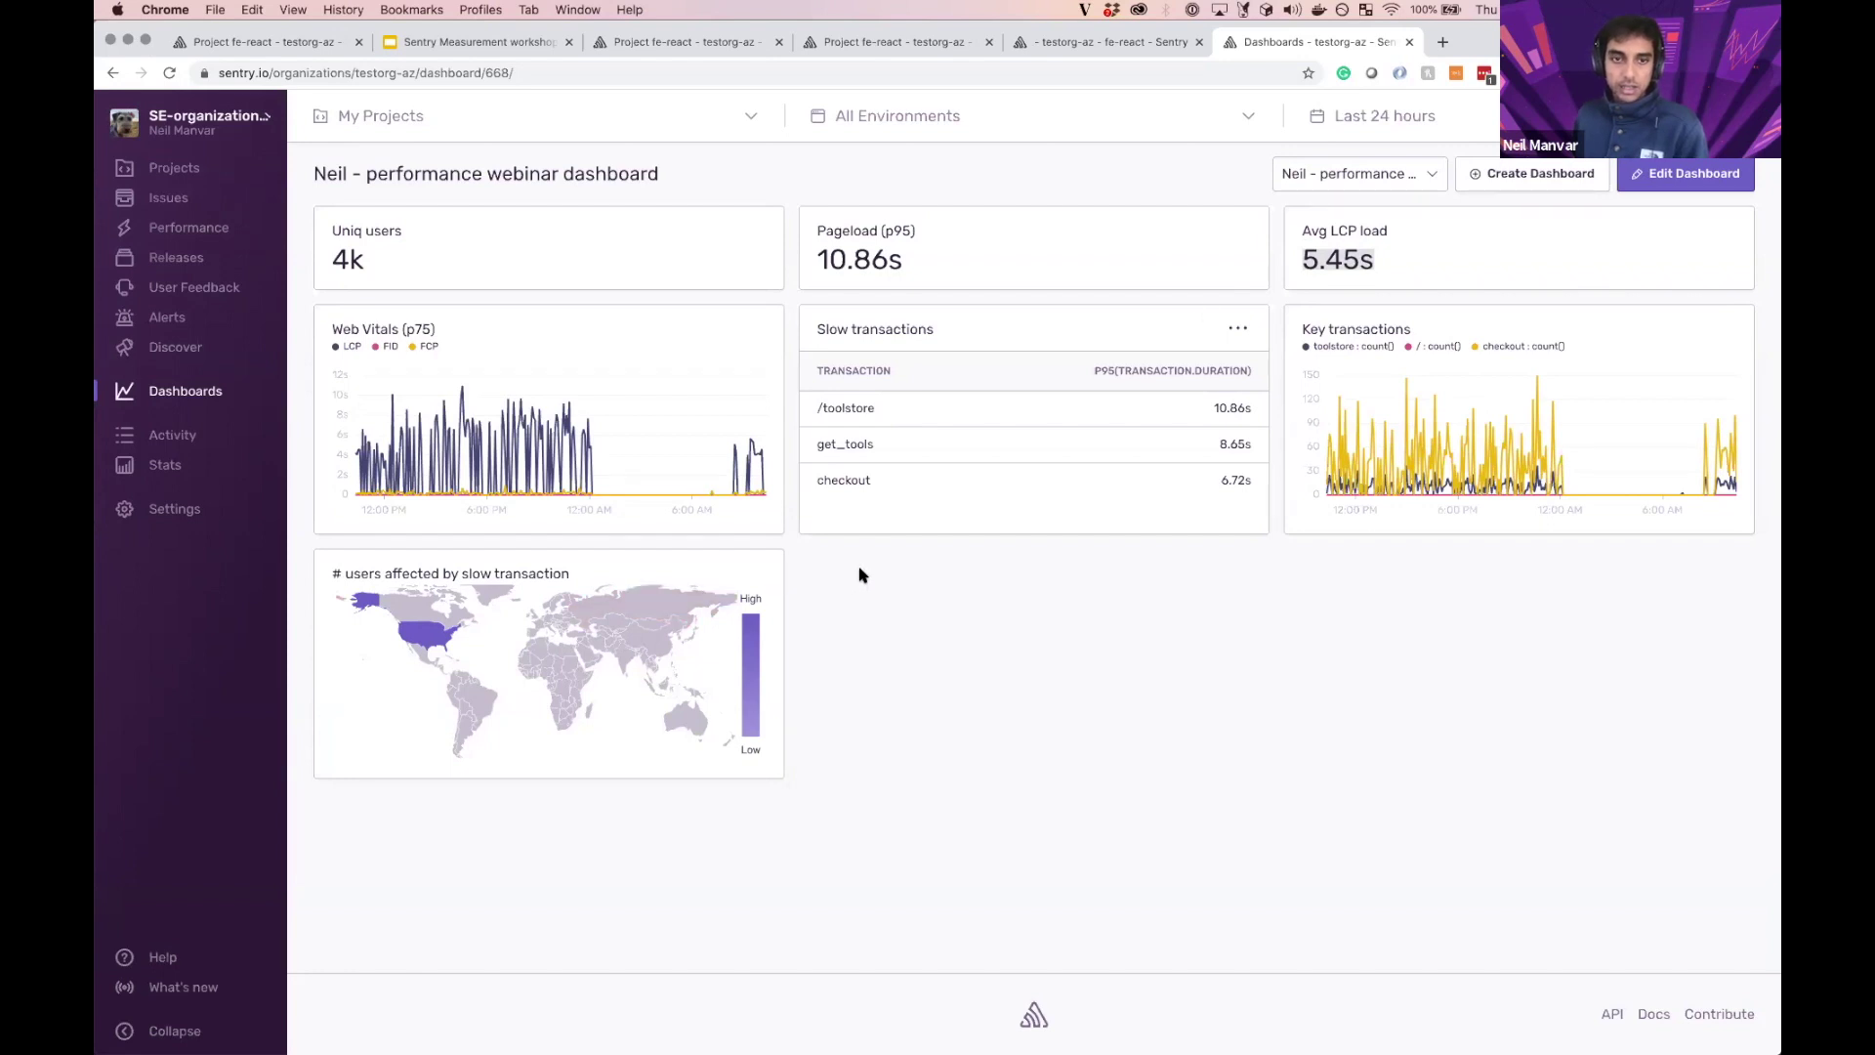
mouse_move(528, 461)
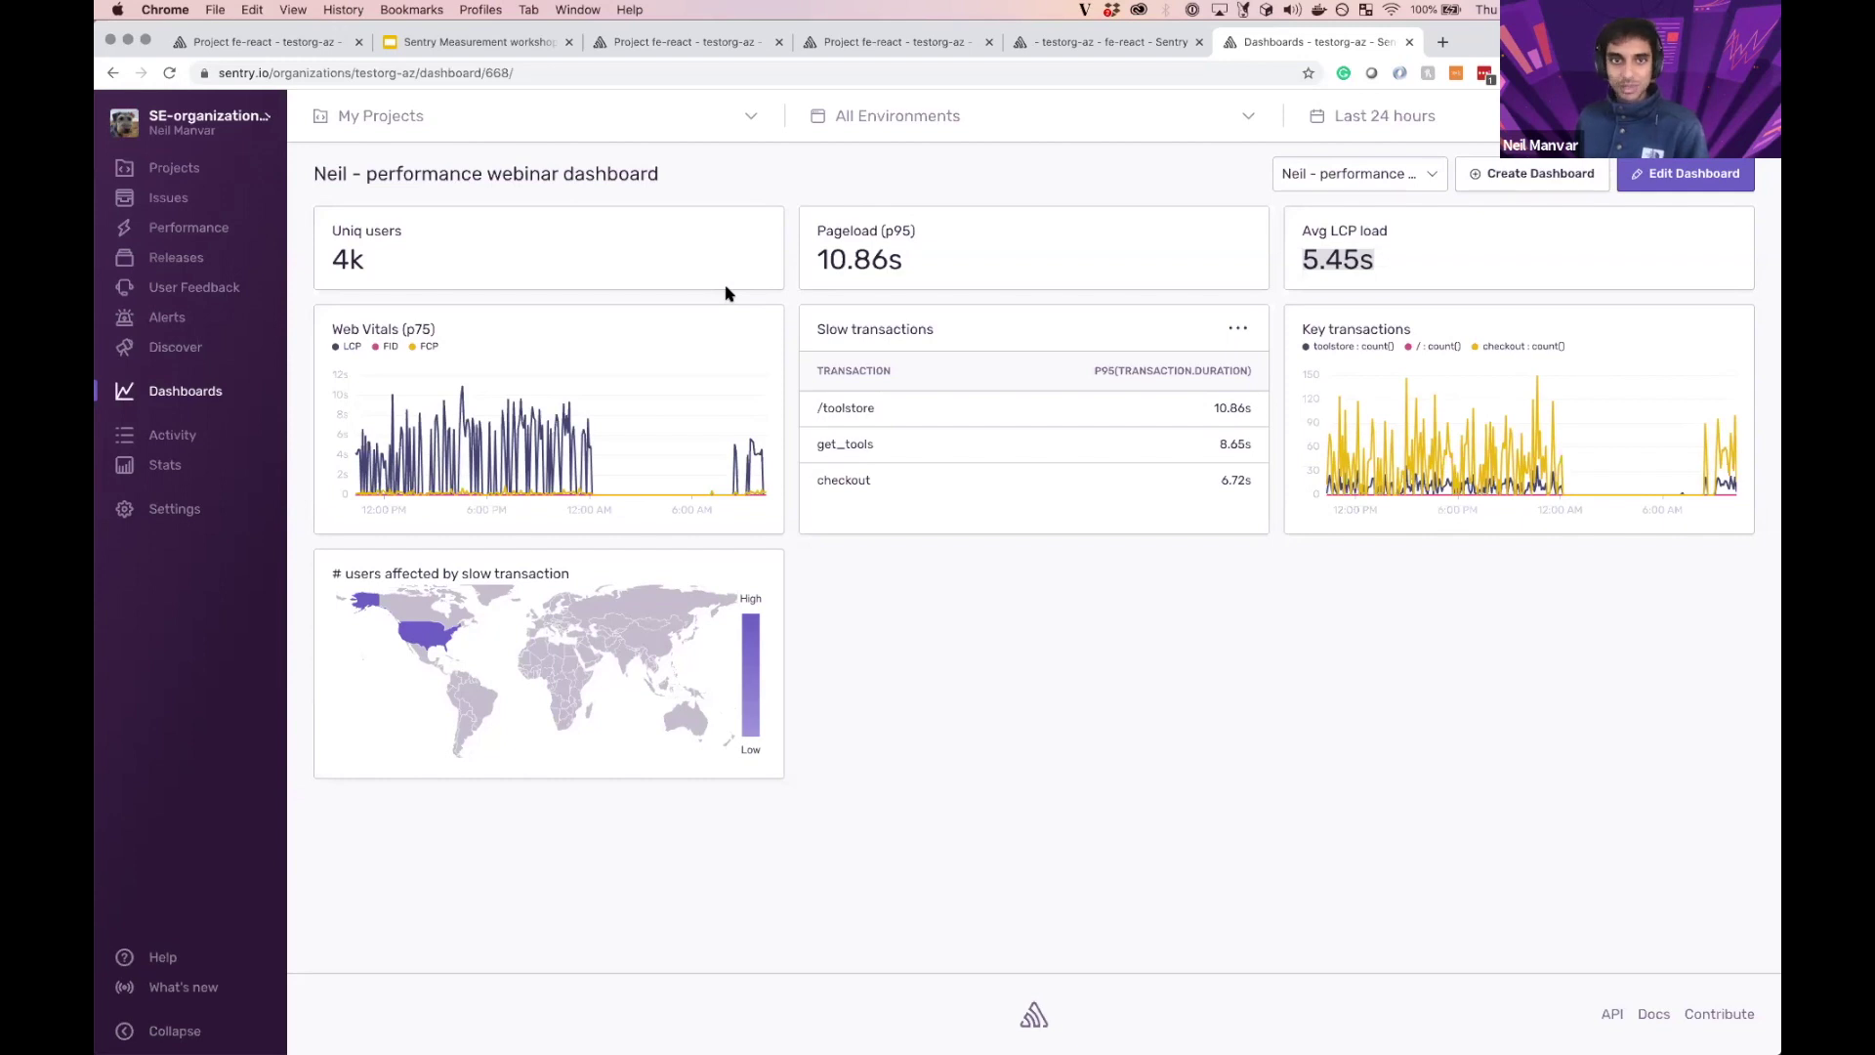
left_click(493, 42)
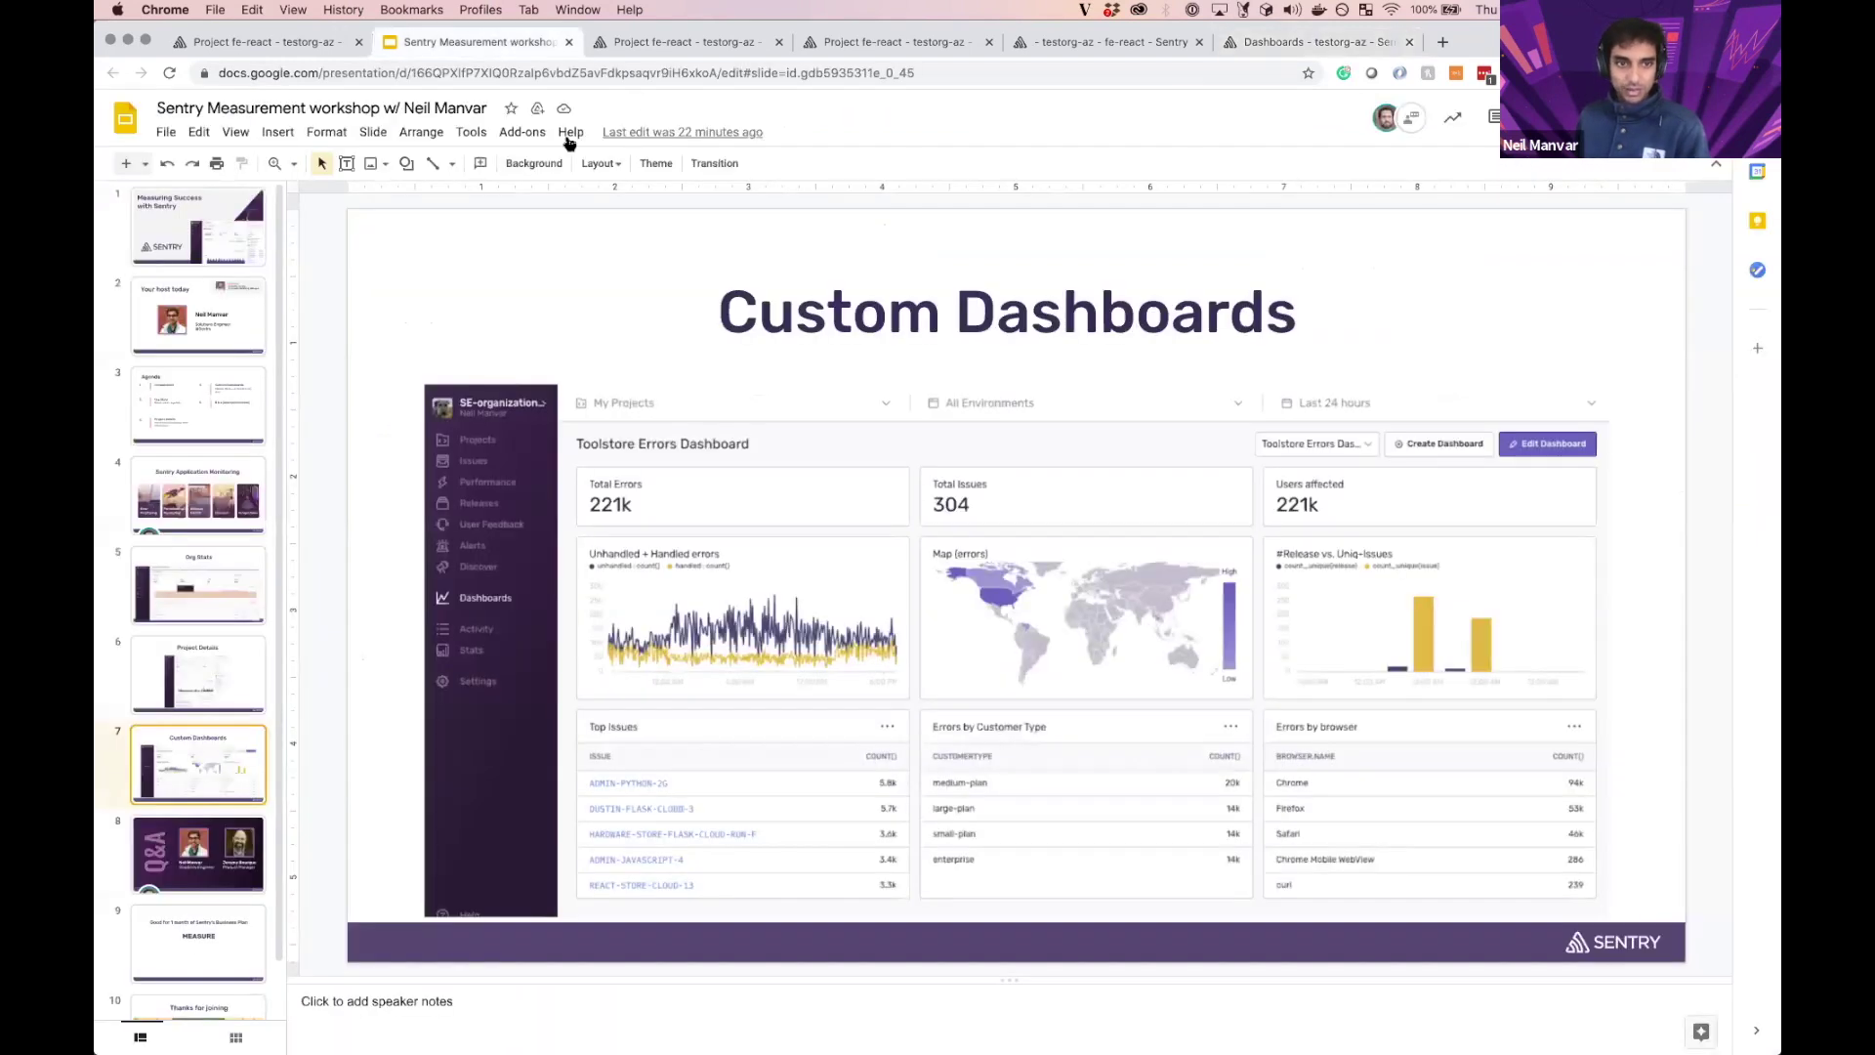